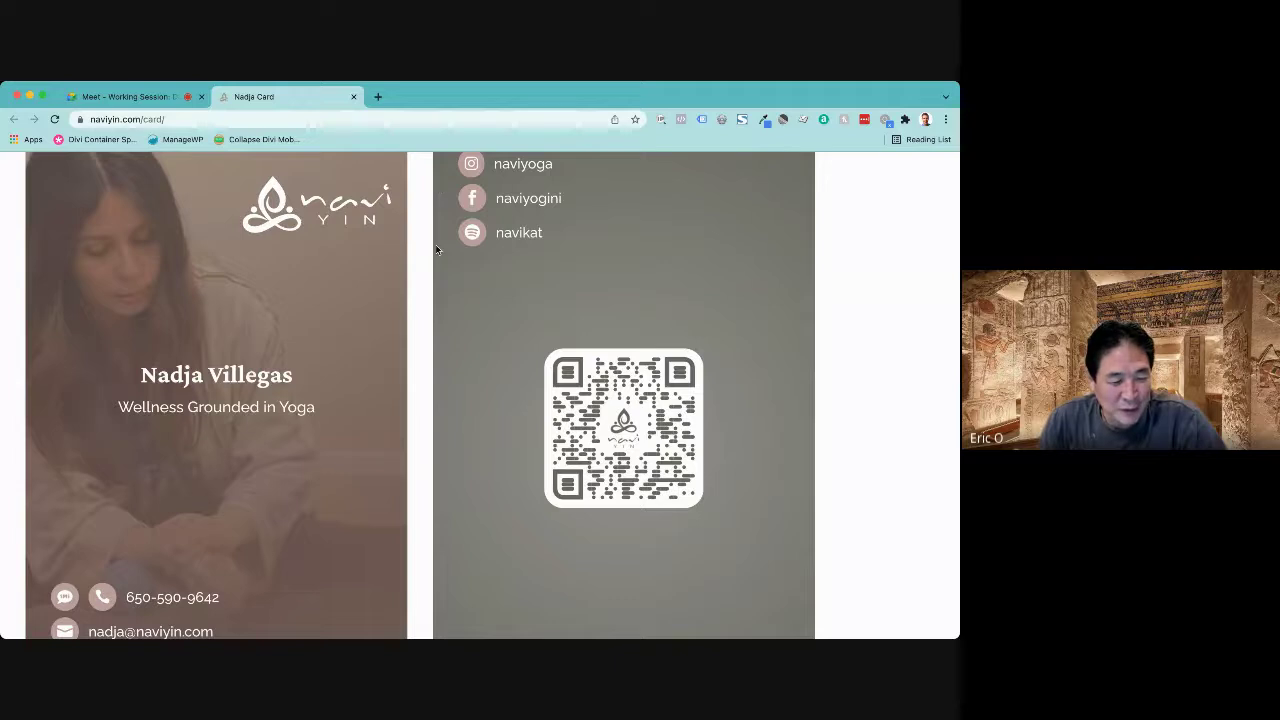
- Examine both panels of the digital business card page, from the logo and social links to the contact details and QR code
scroll(436, 249, "up", 1)
scroll(436, 249, "up", 1)
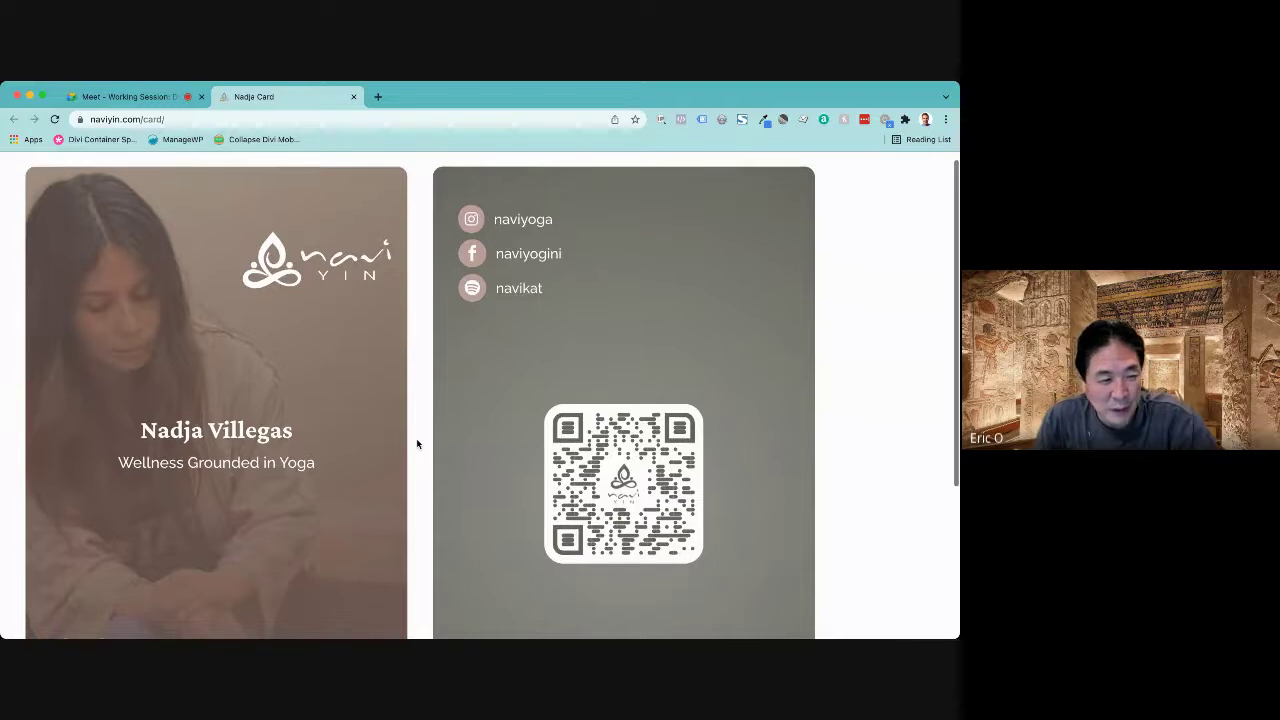
scroll(417, 444, "down", 1)
scroll(417, 444, "down", 1)
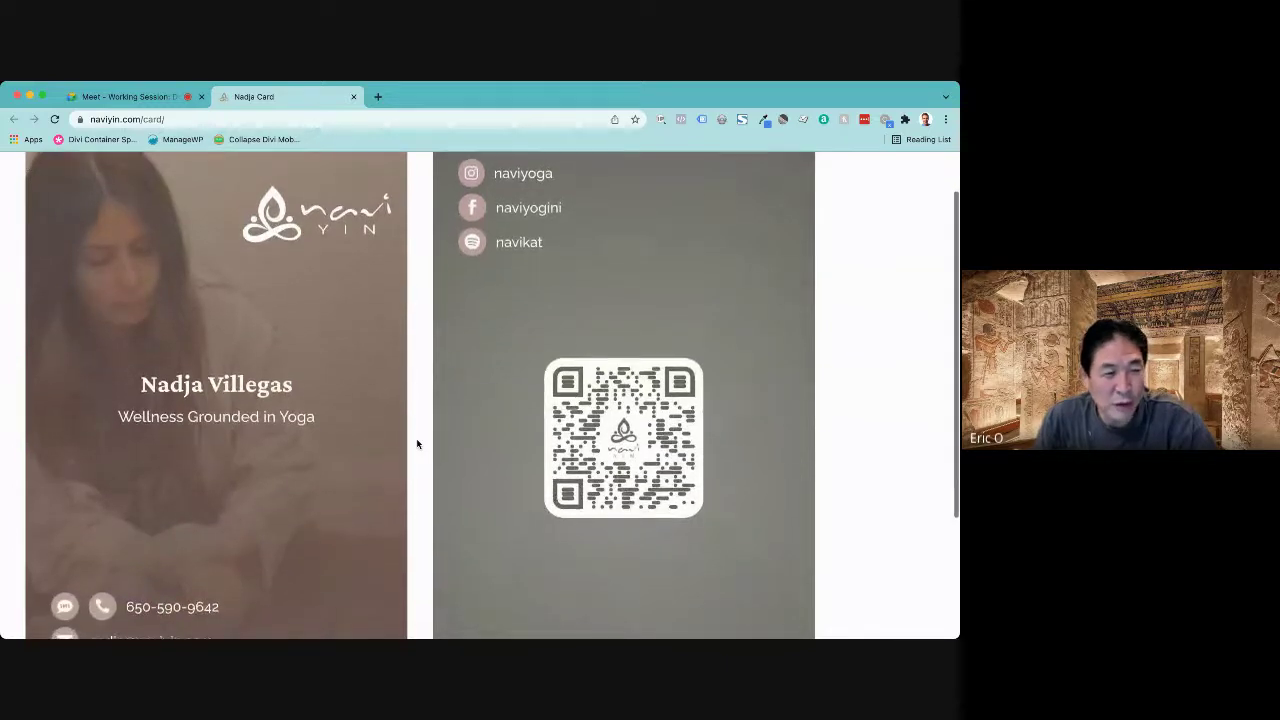
scroll(417, 444, "down", 1)
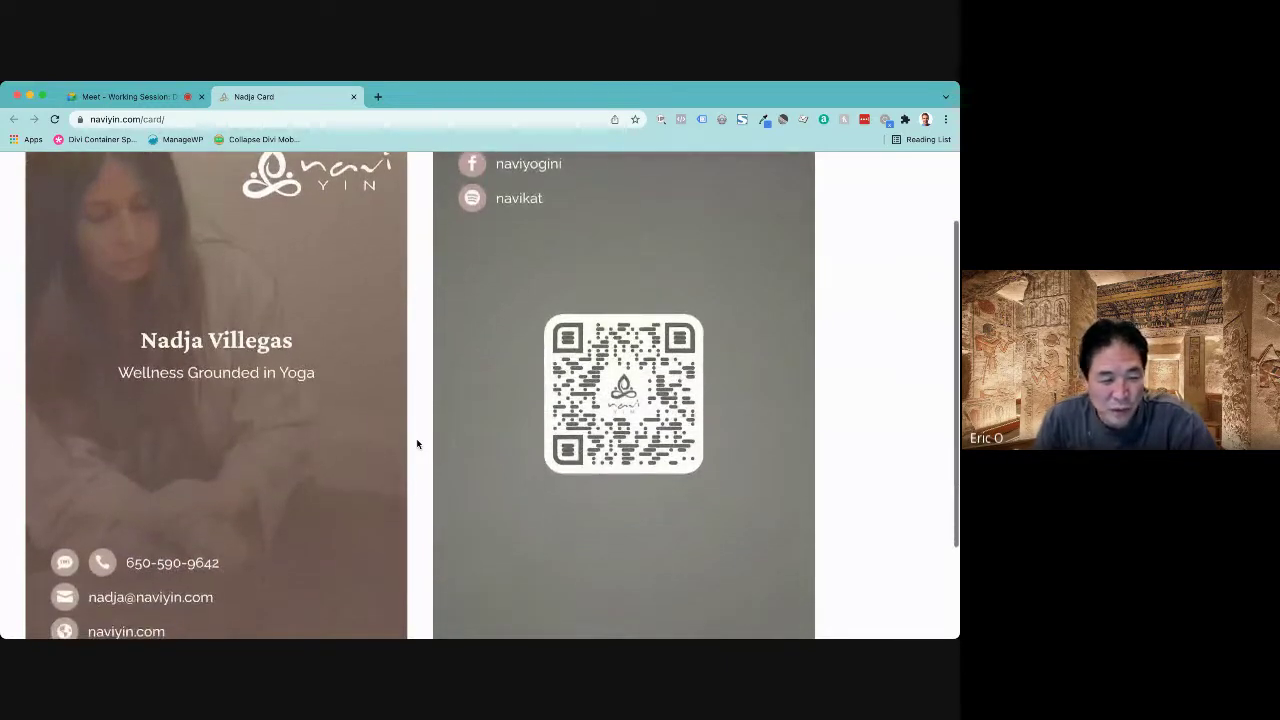
scroll(417, 444, "down", 1)
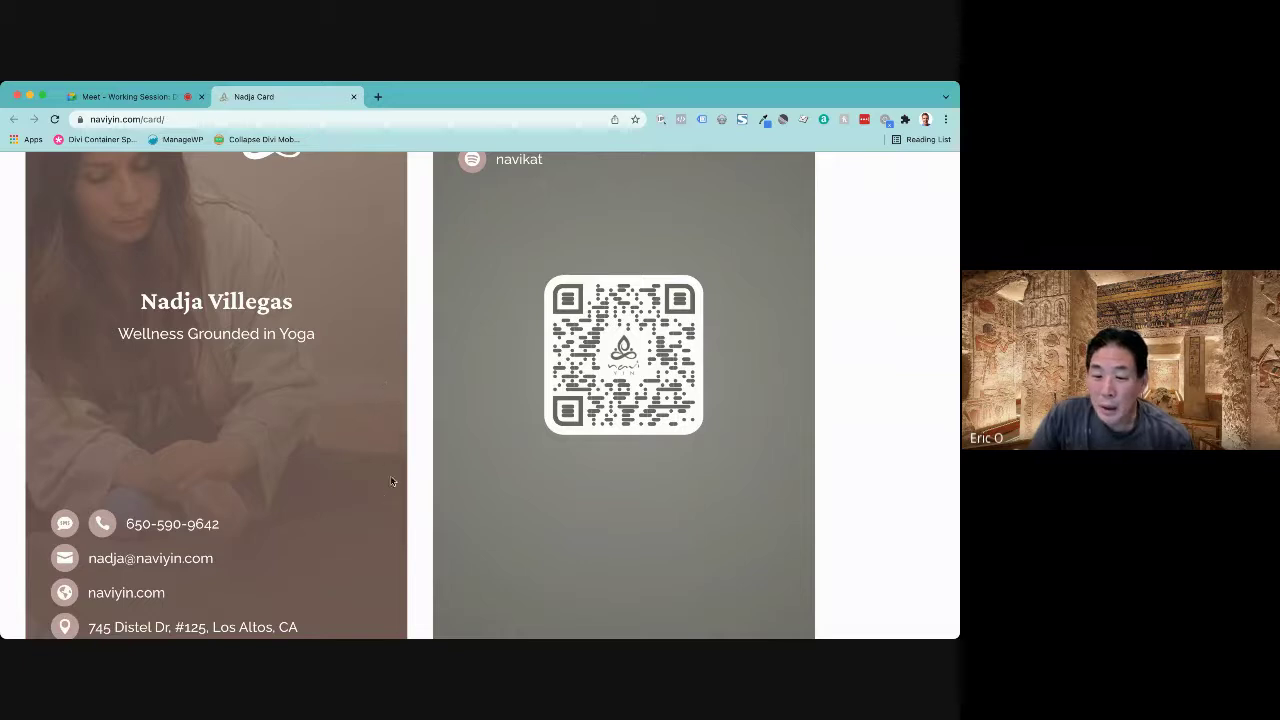
- Open the developer tools with the responsive device preview and check how the card's two panels stack at mobile width
key("super+alt+i")
key("super+shift+m")
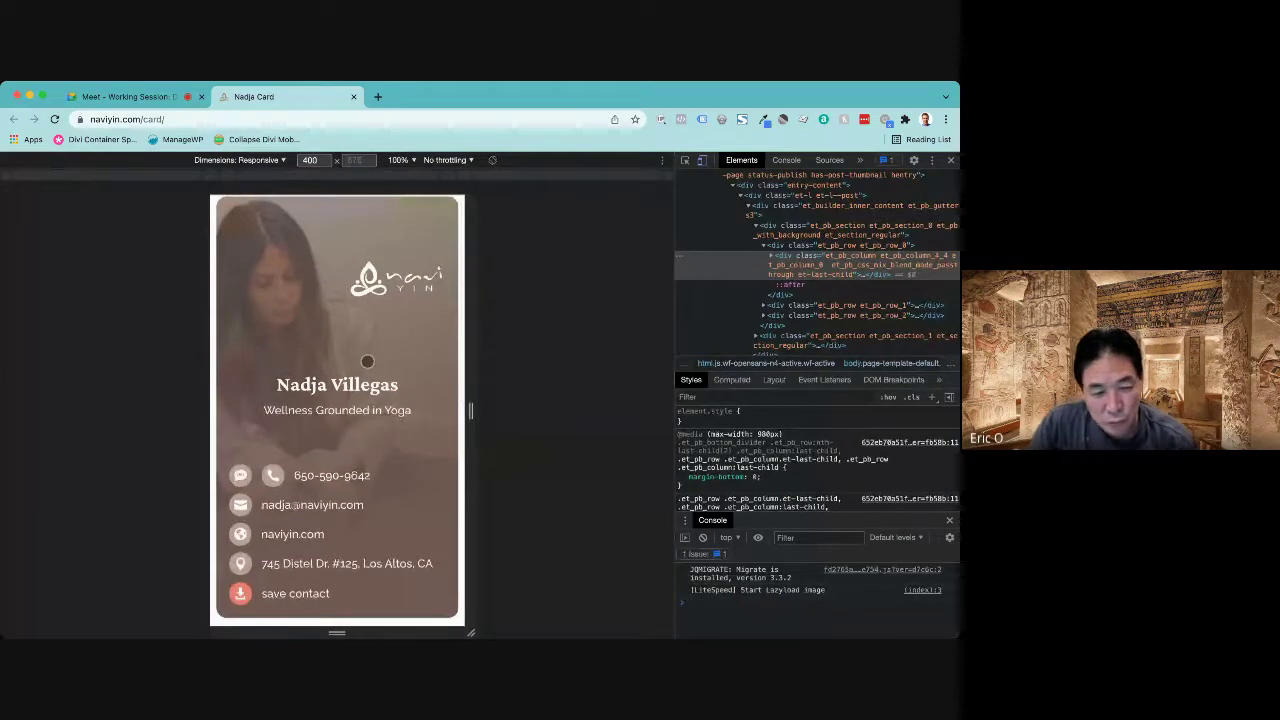
scroll(357, 426, "down", 3)
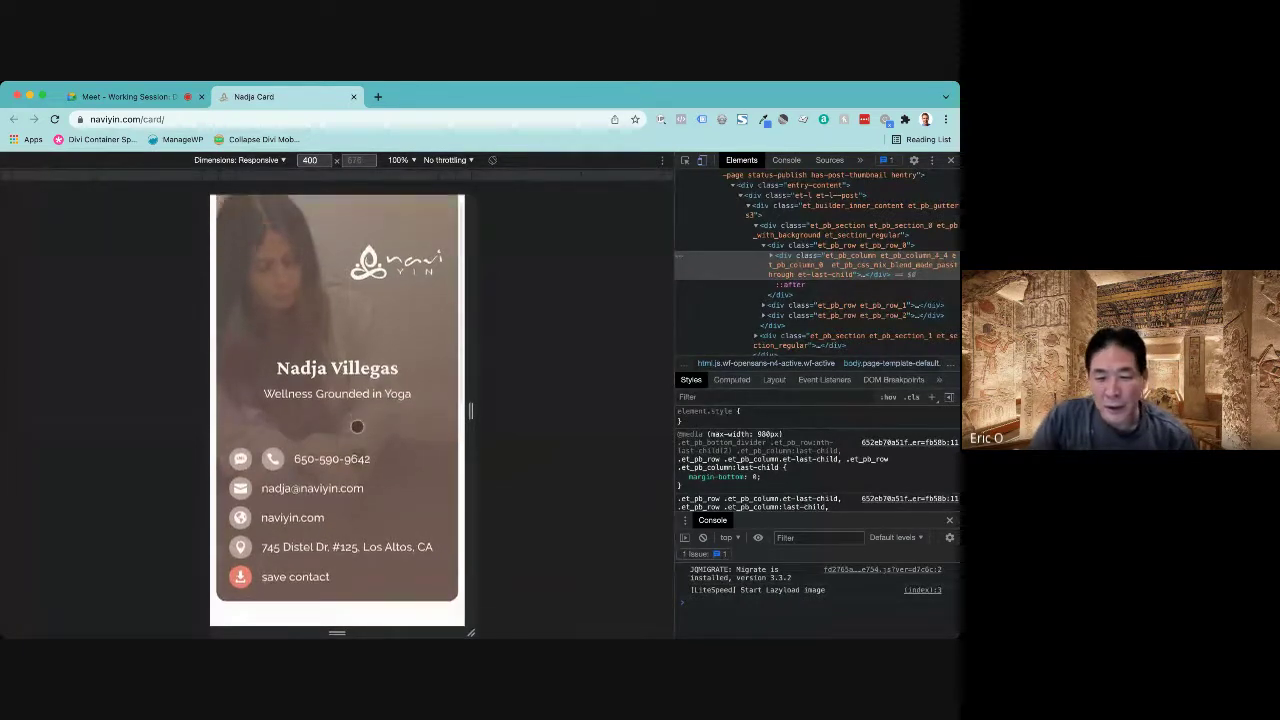
scroll(357, 426, "down", 2)
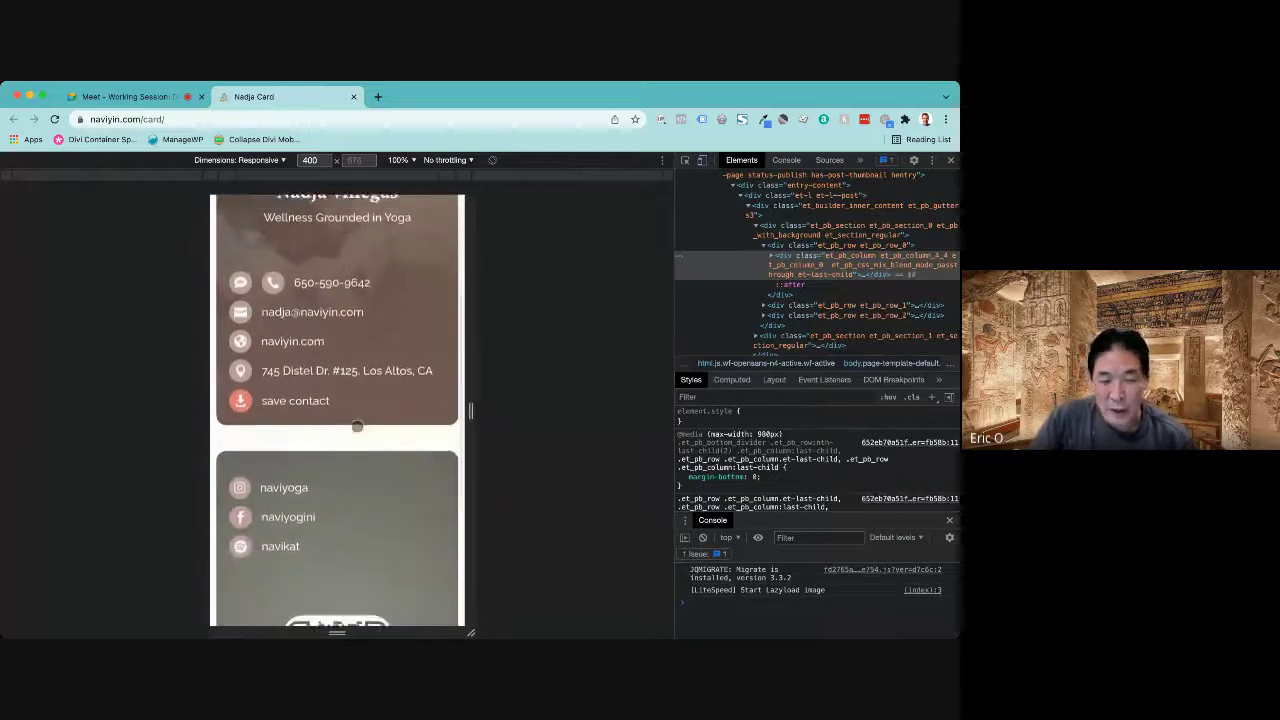
scroll(357, 426, "down", 2)
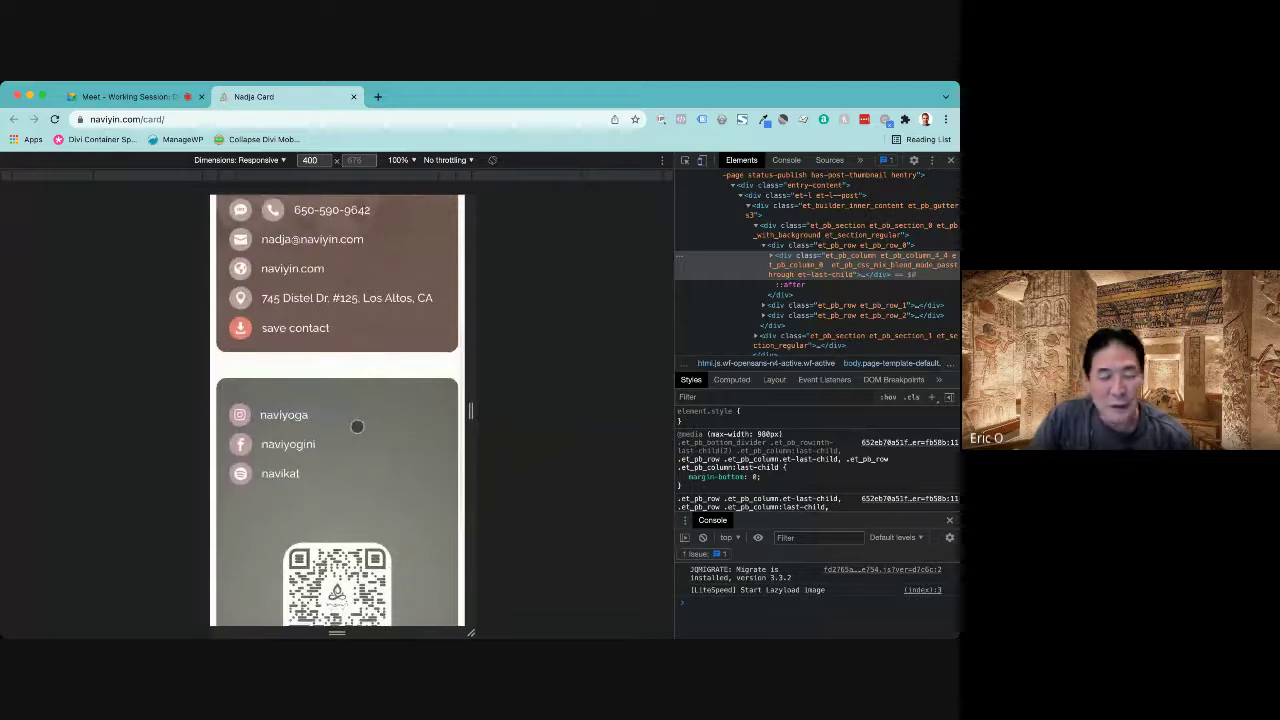
- Examine the mobile card's save contact link, QR code panel and contact icons
scroll(357, 426, "up", 2)
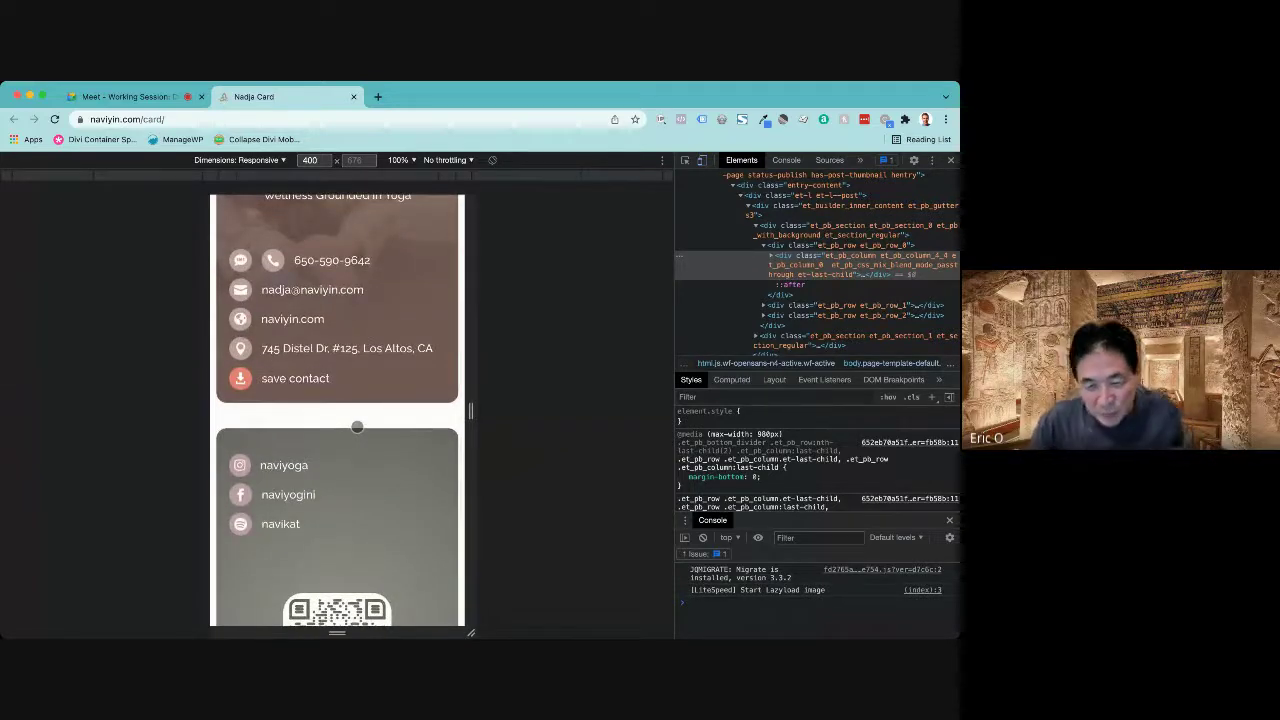
scroll(357, 426, "down", 1)
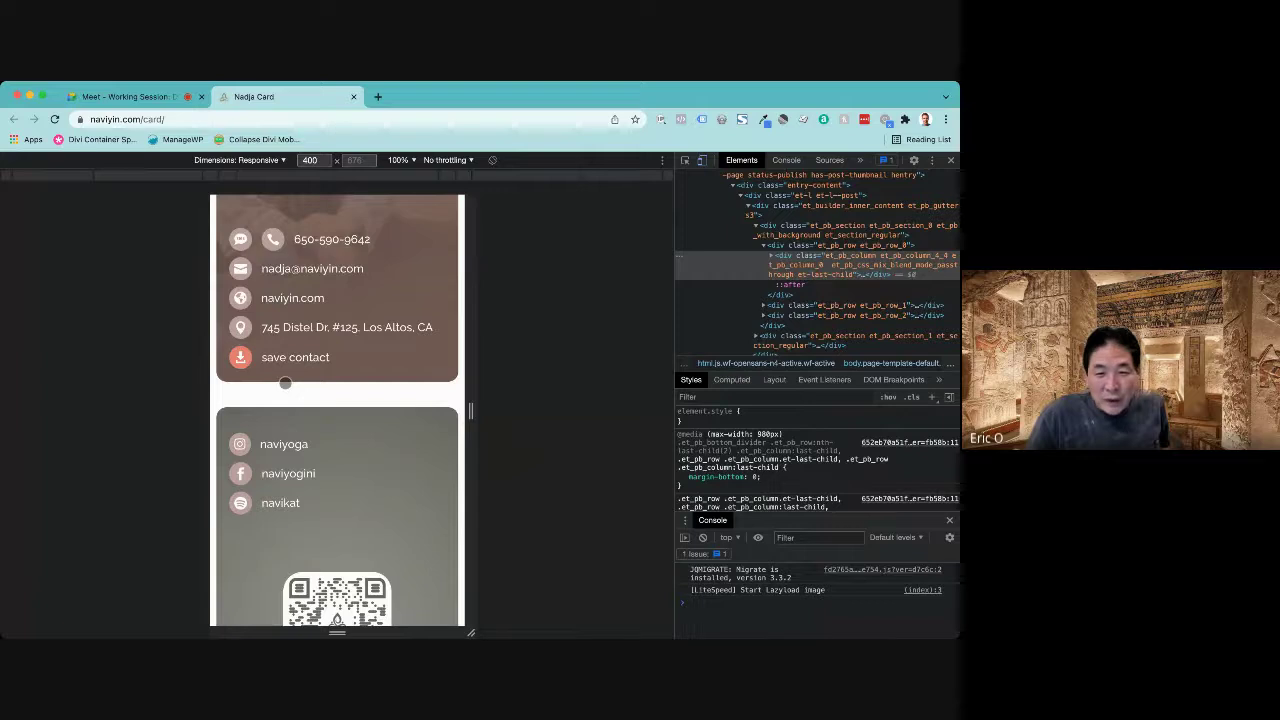
scroll(285, 382, "up", 2)
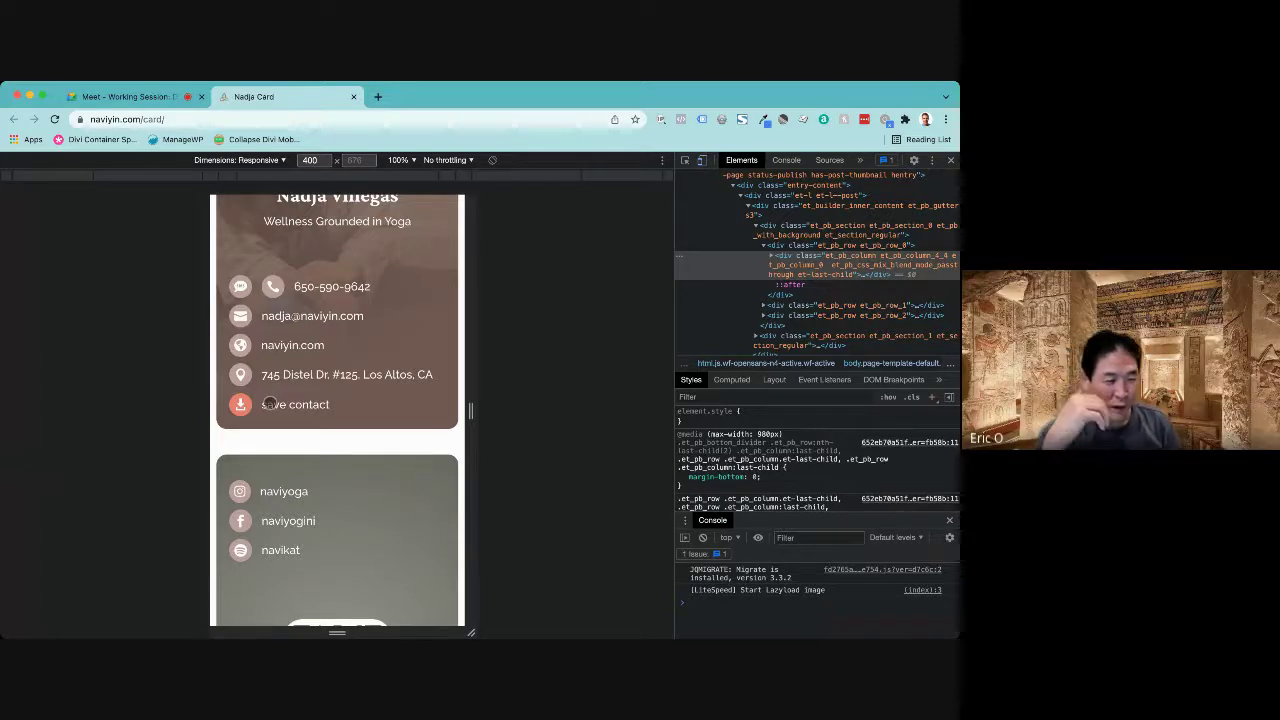
scroll(268, 403, "down", 5)
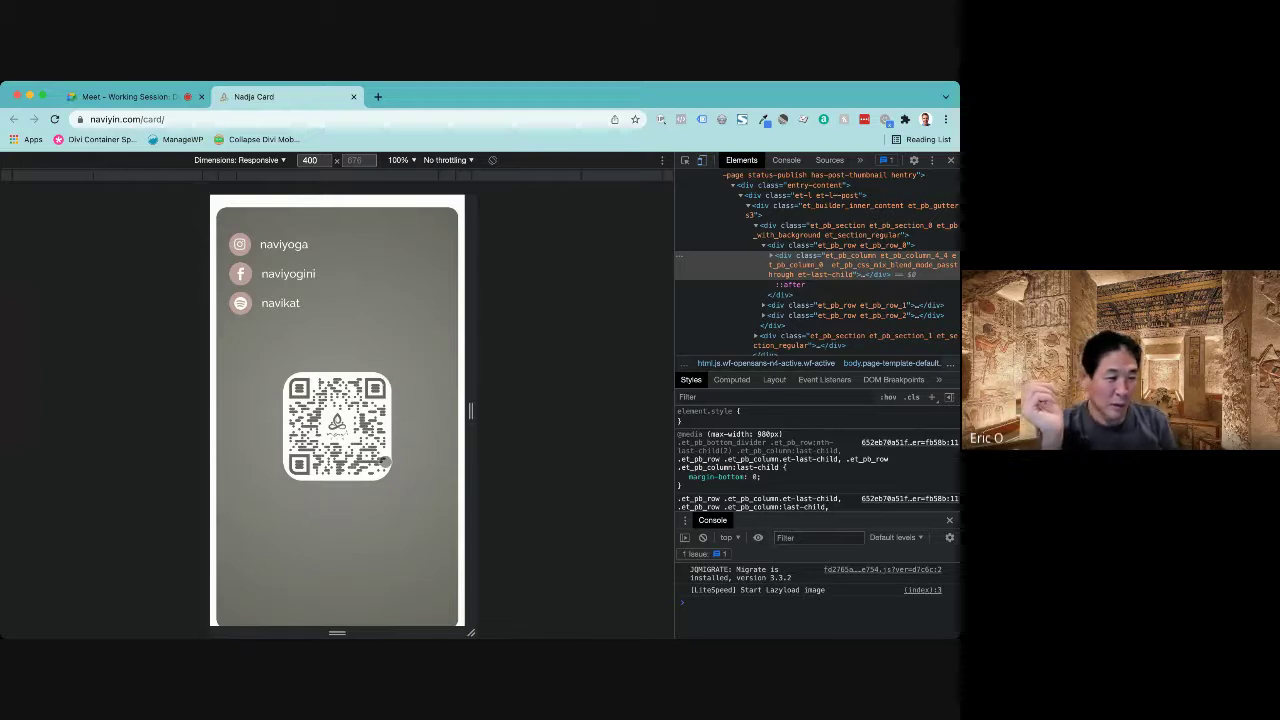
scroll(385, 462, "down", 1)
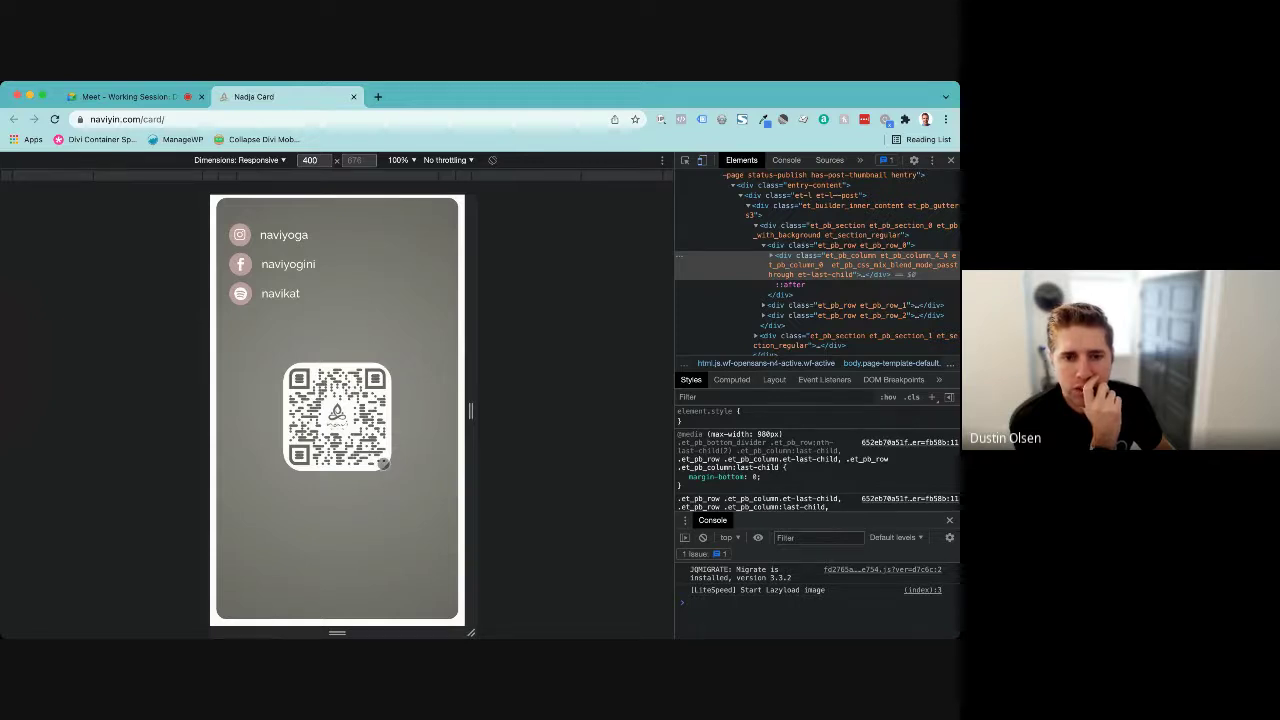
scroll(292, 452, "up", 4)
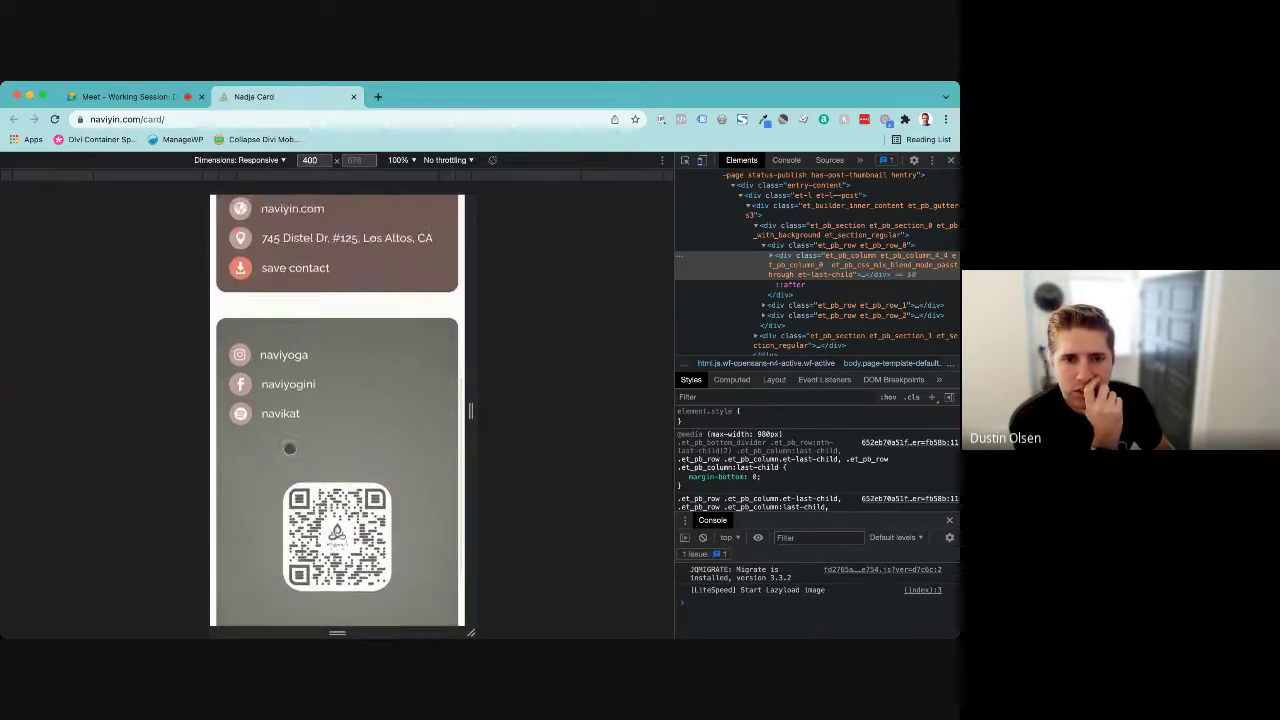
scroll(289, 448, "up", 1)
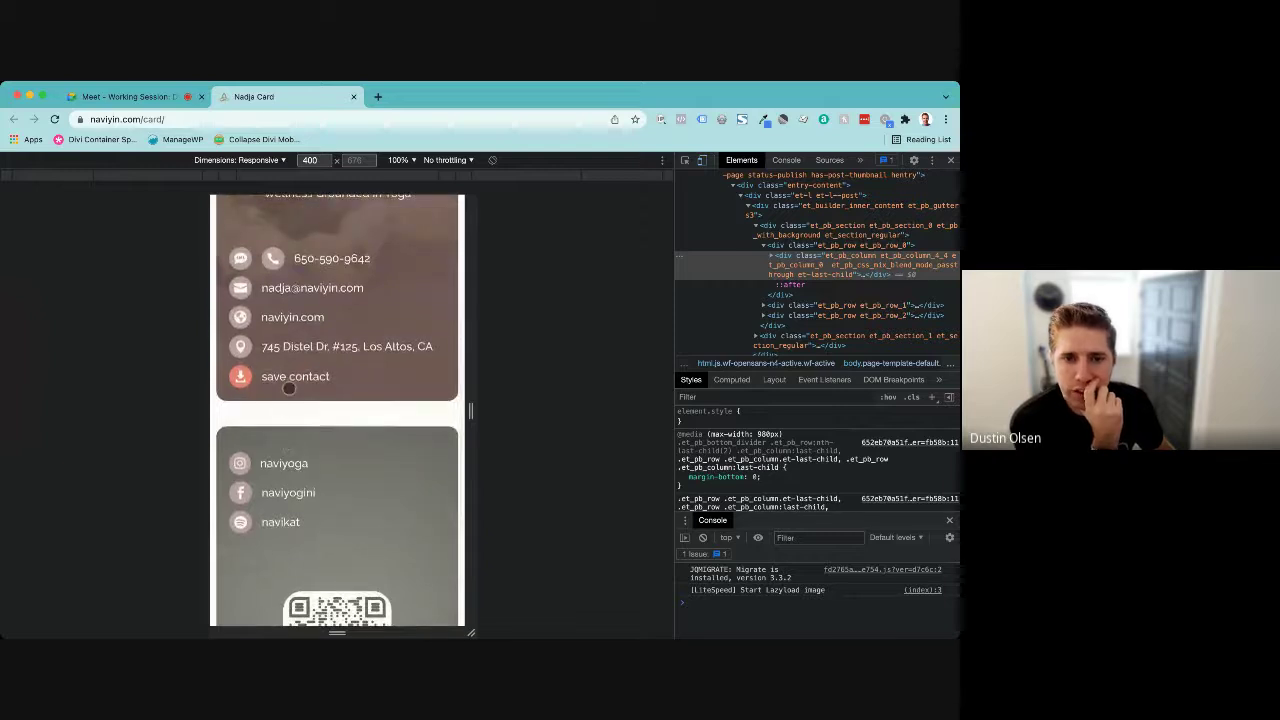
scroll(289, 388, "up", 1)
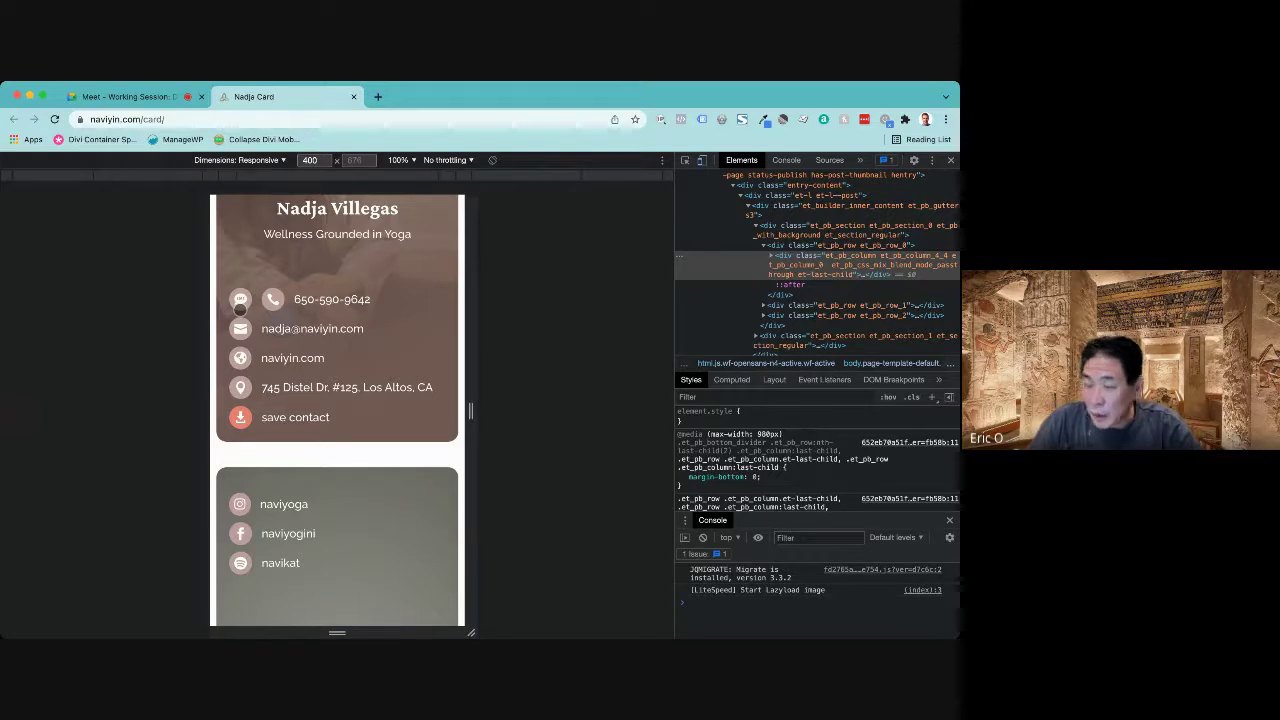
- Admit the waiting participant to the Google Meet call, and return to the business card page
left_click(150, 97)
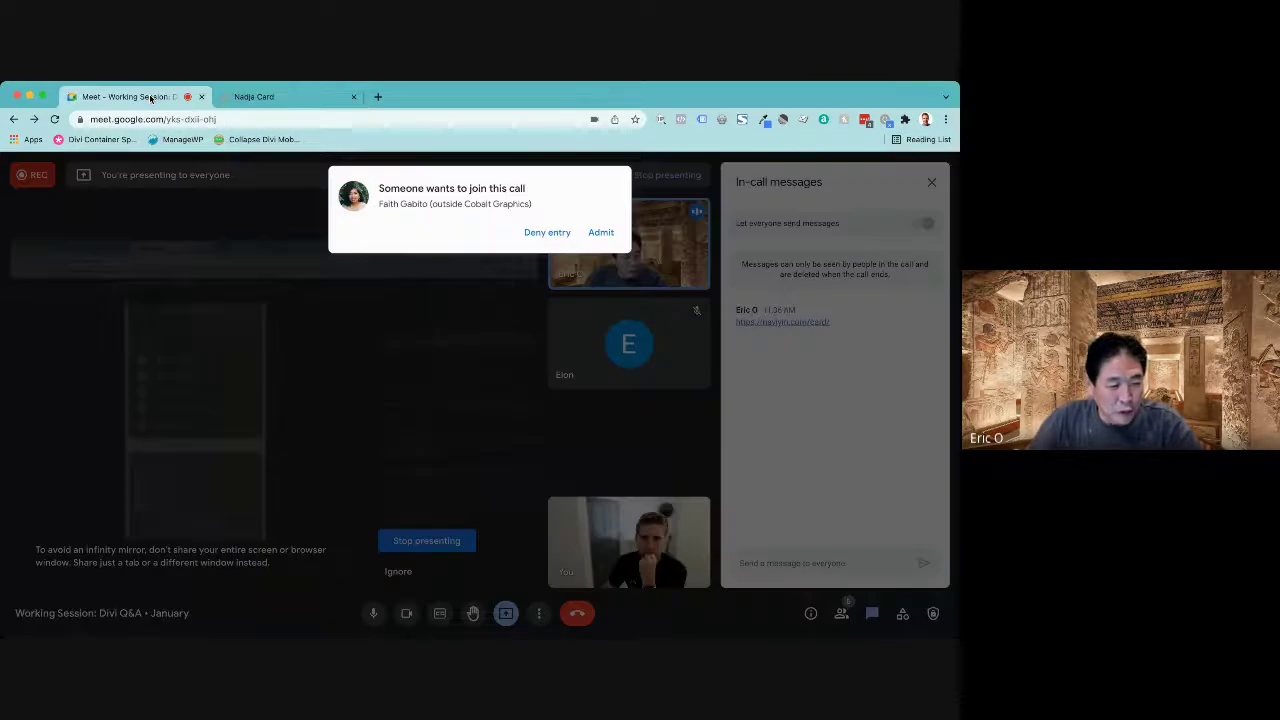
left_click(601, 232)
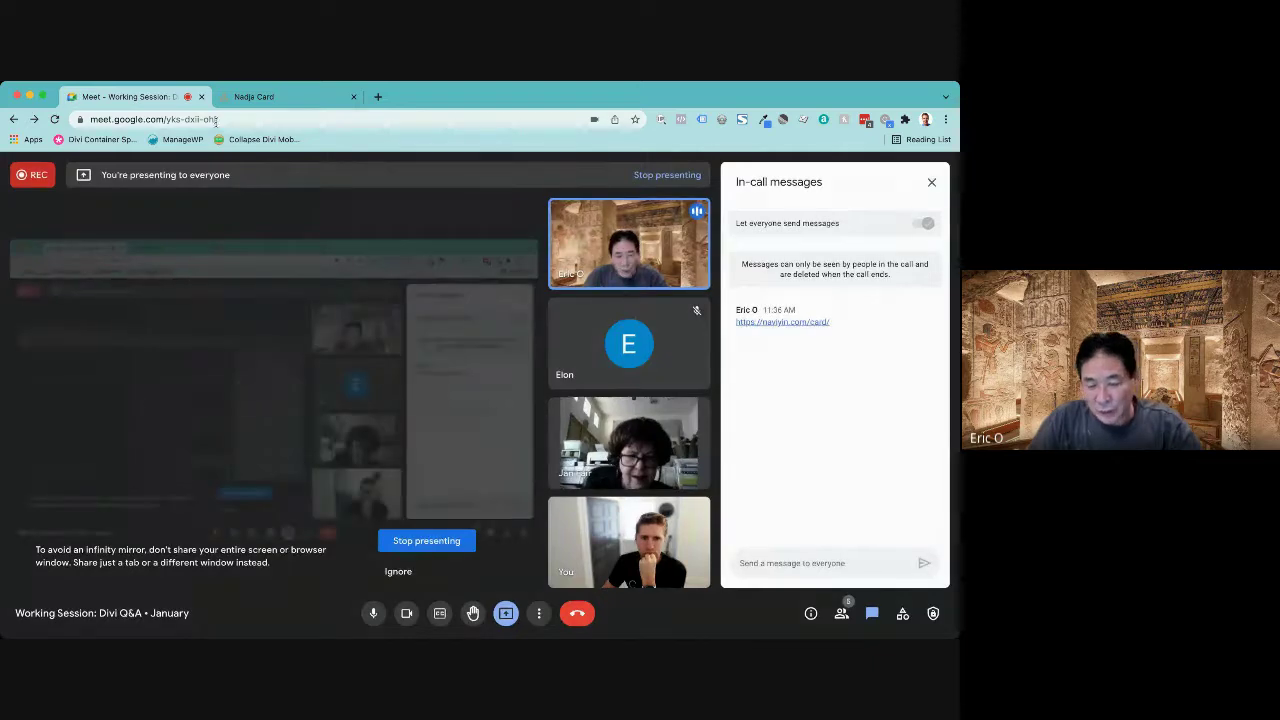
left_click(254, 97)
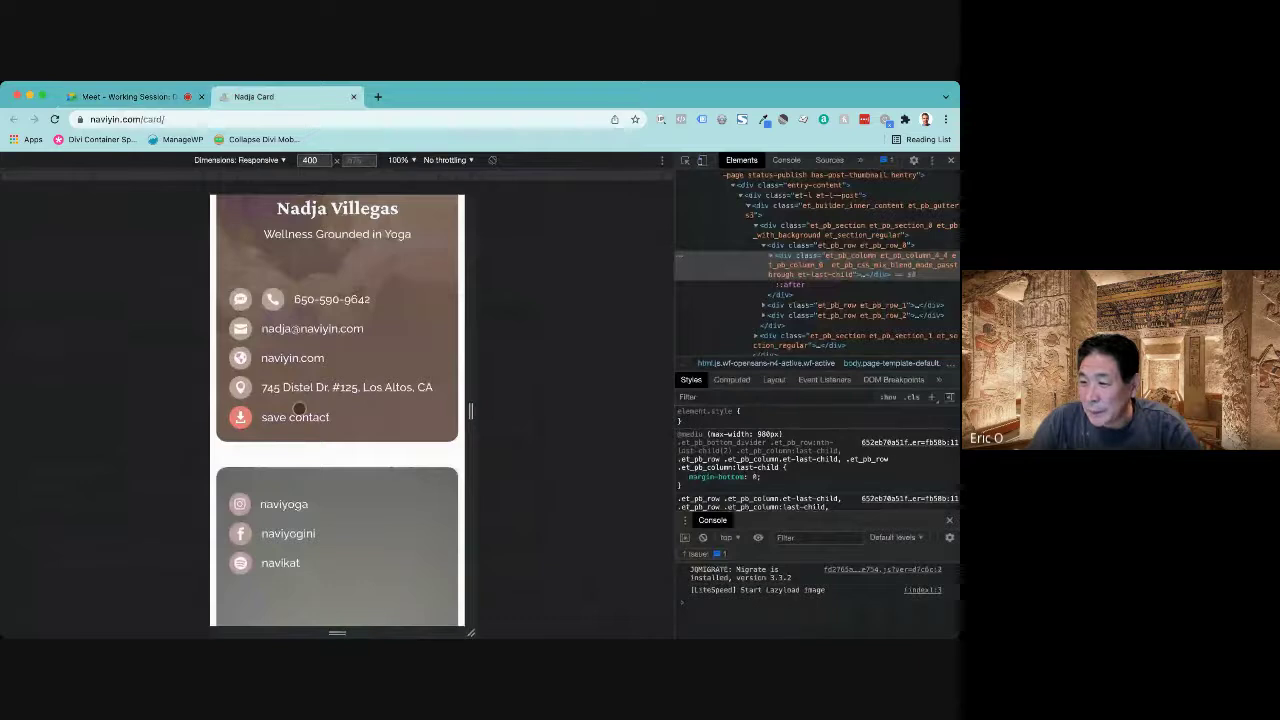
- Review the mobile card from its photo and logo panel down to the social links and QR code
scroll(295, 418, "up", 2)
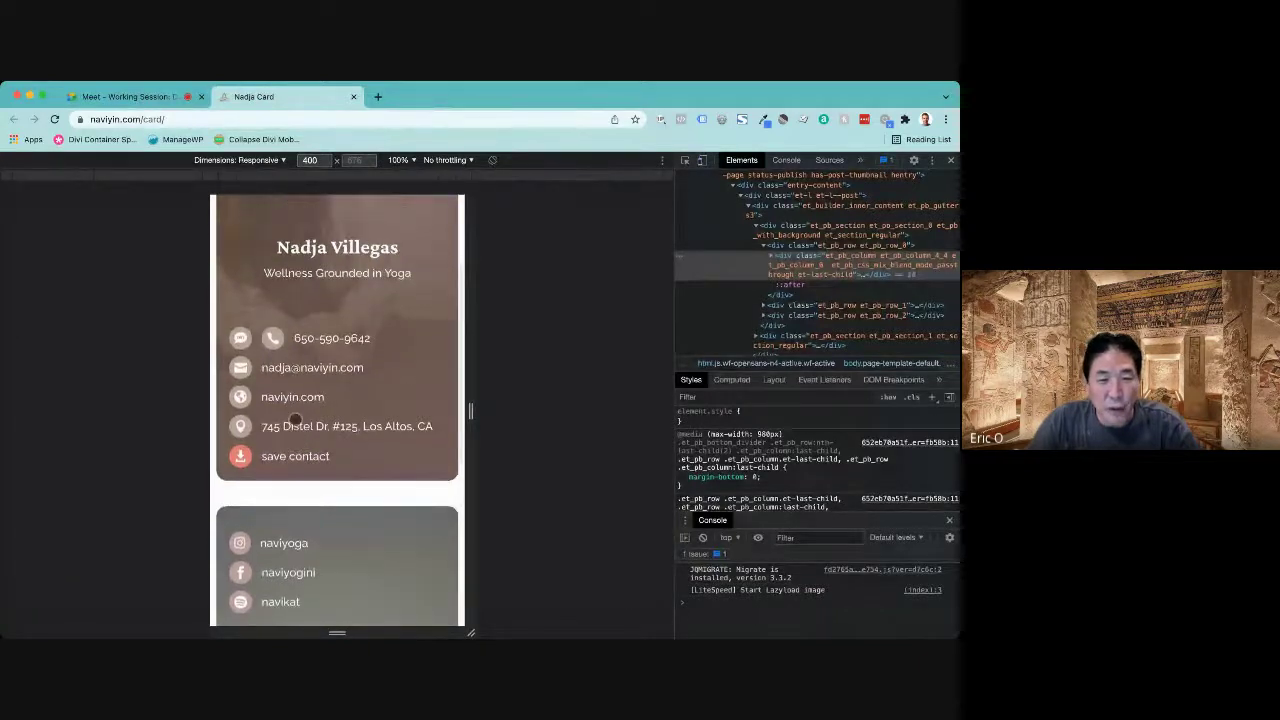
scroll(295, 418, "up", 2)
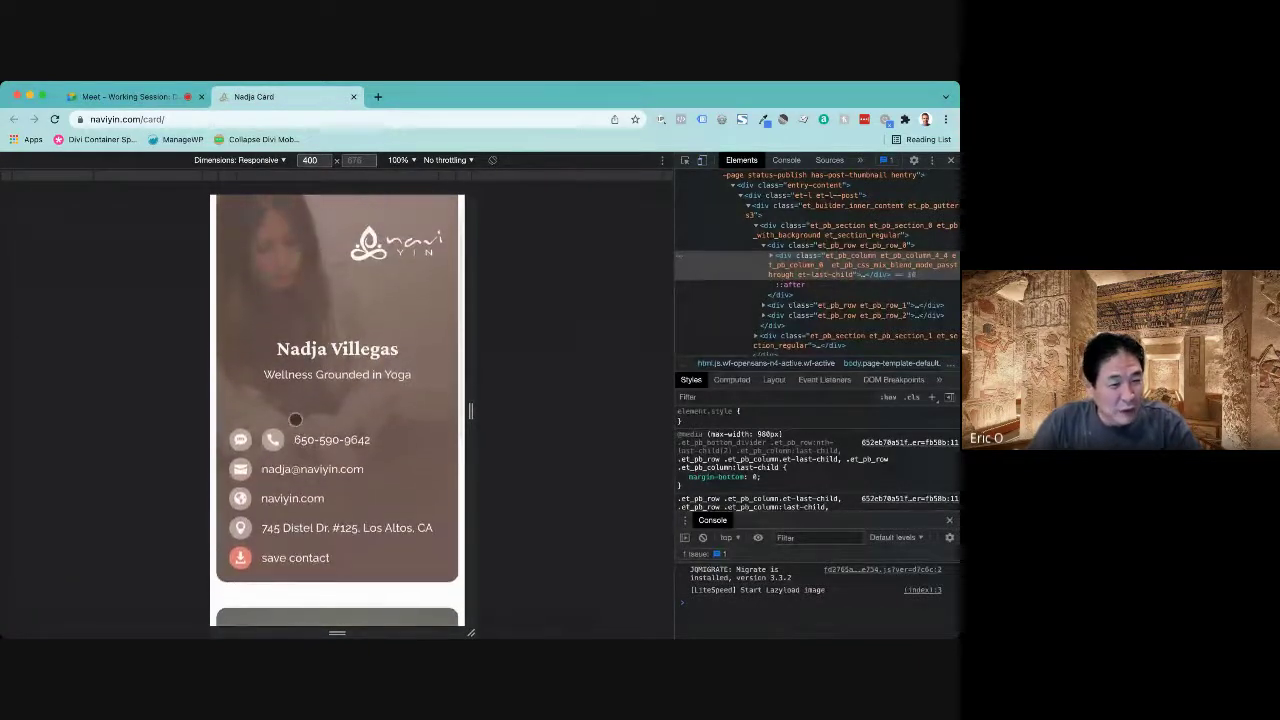
scroll(295, 419, "up", 1)
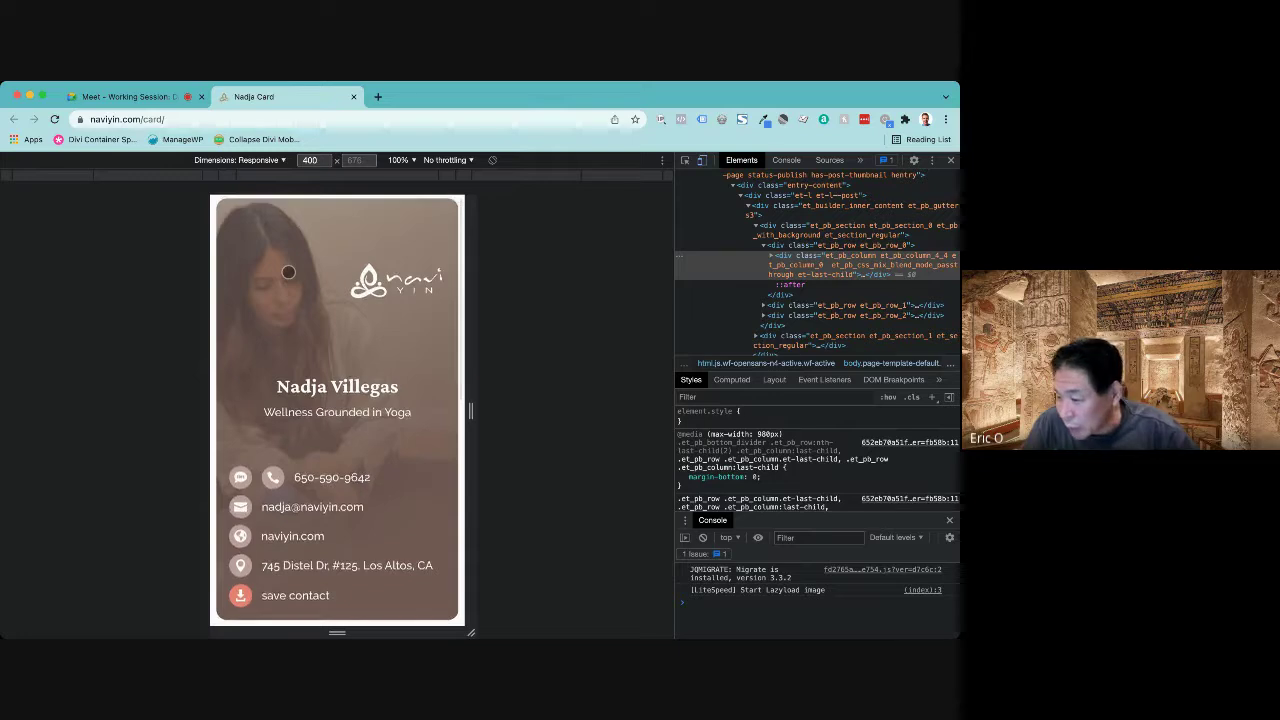
scroll(301, 387, "down", 3)
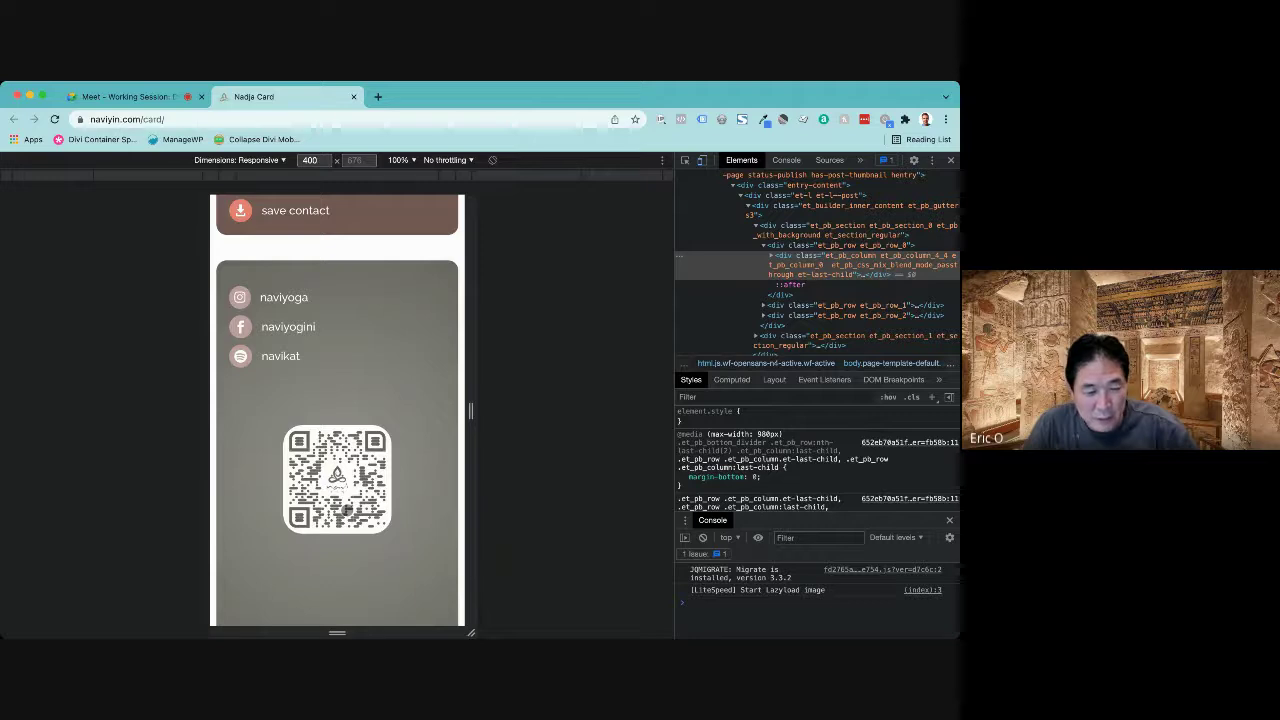
scroll(346, 509, "down", 1)
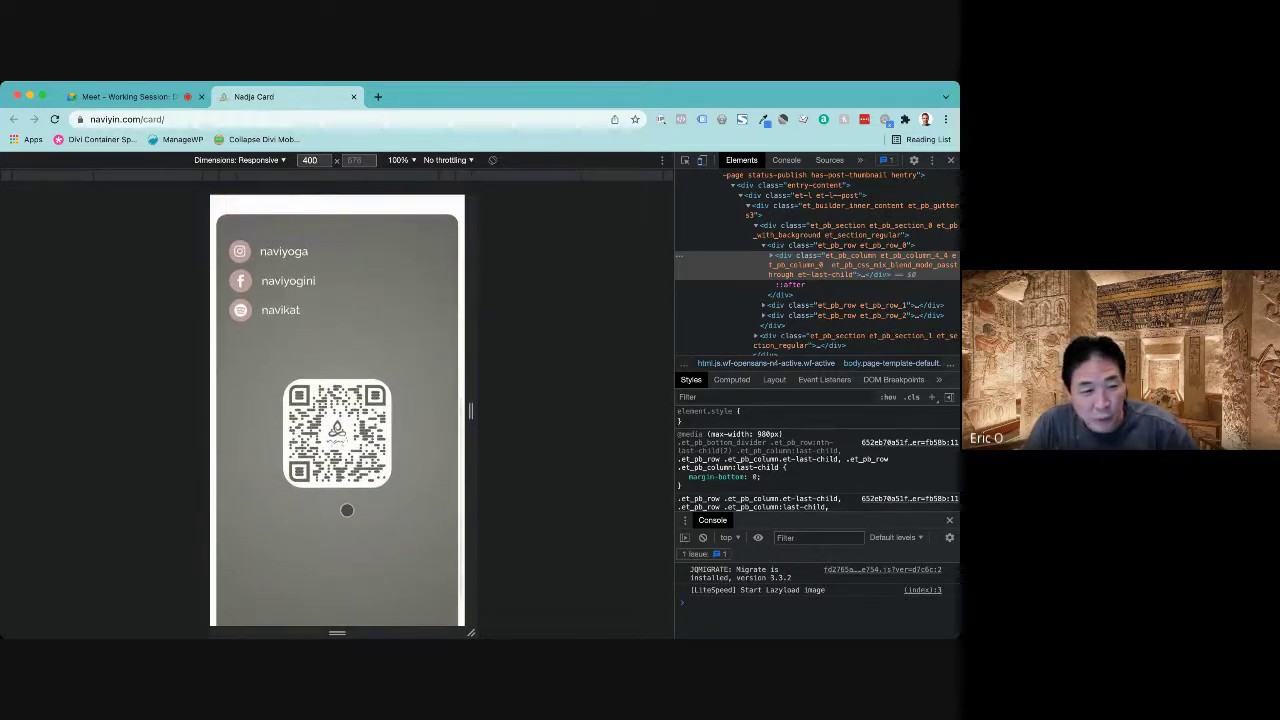
scroll(346, 510, "down", 1)
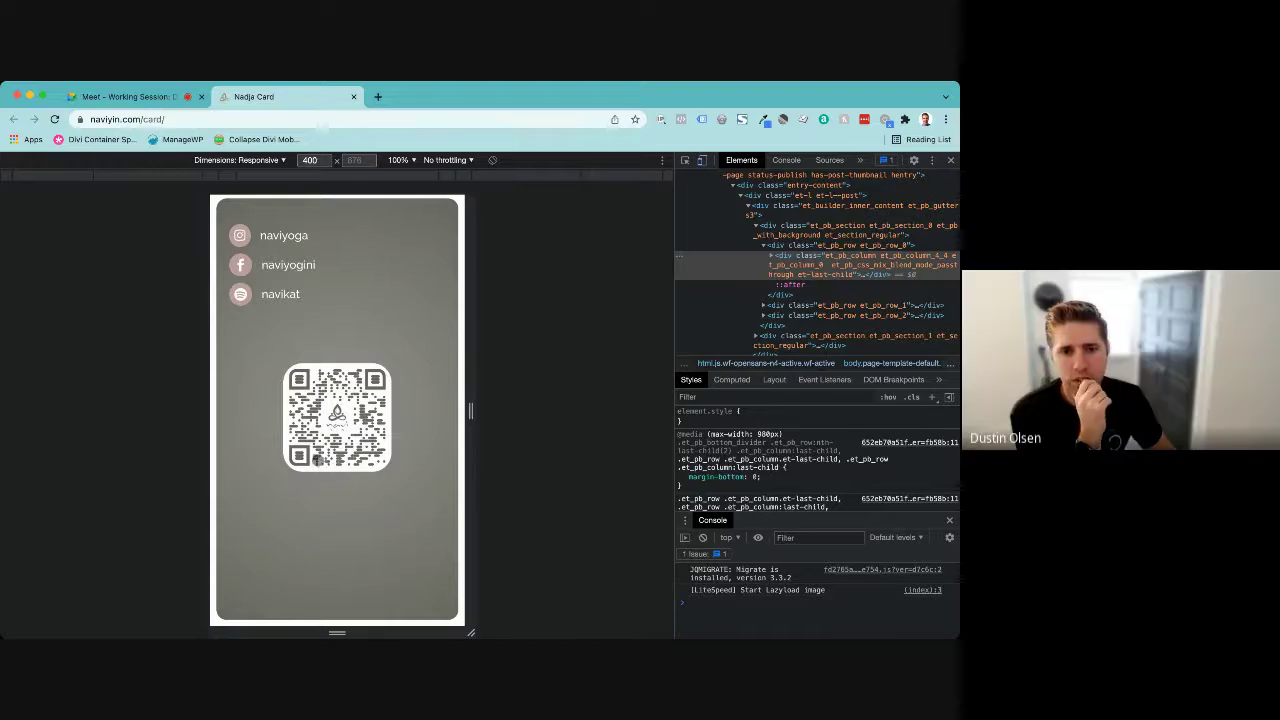
- Switch to the Google Meet call and open the vcardmaker.com link from its chat messages
left_click(160, 97)
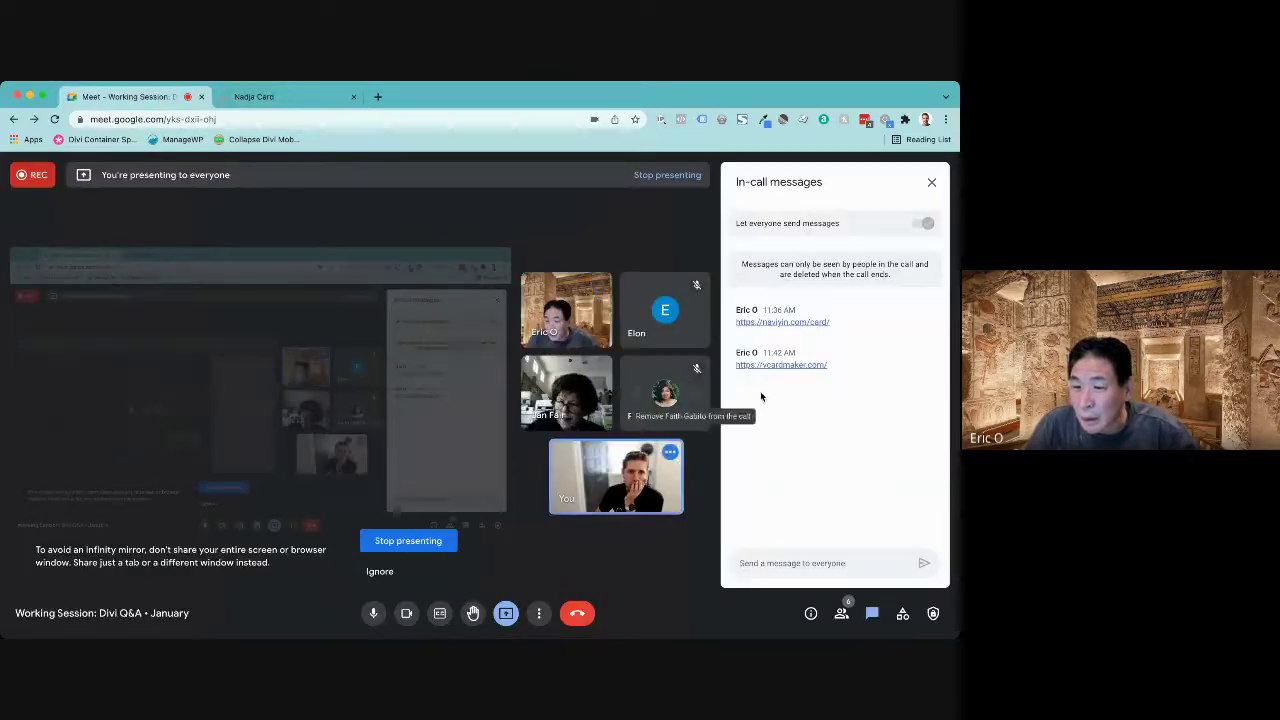
left_click(771, 366)
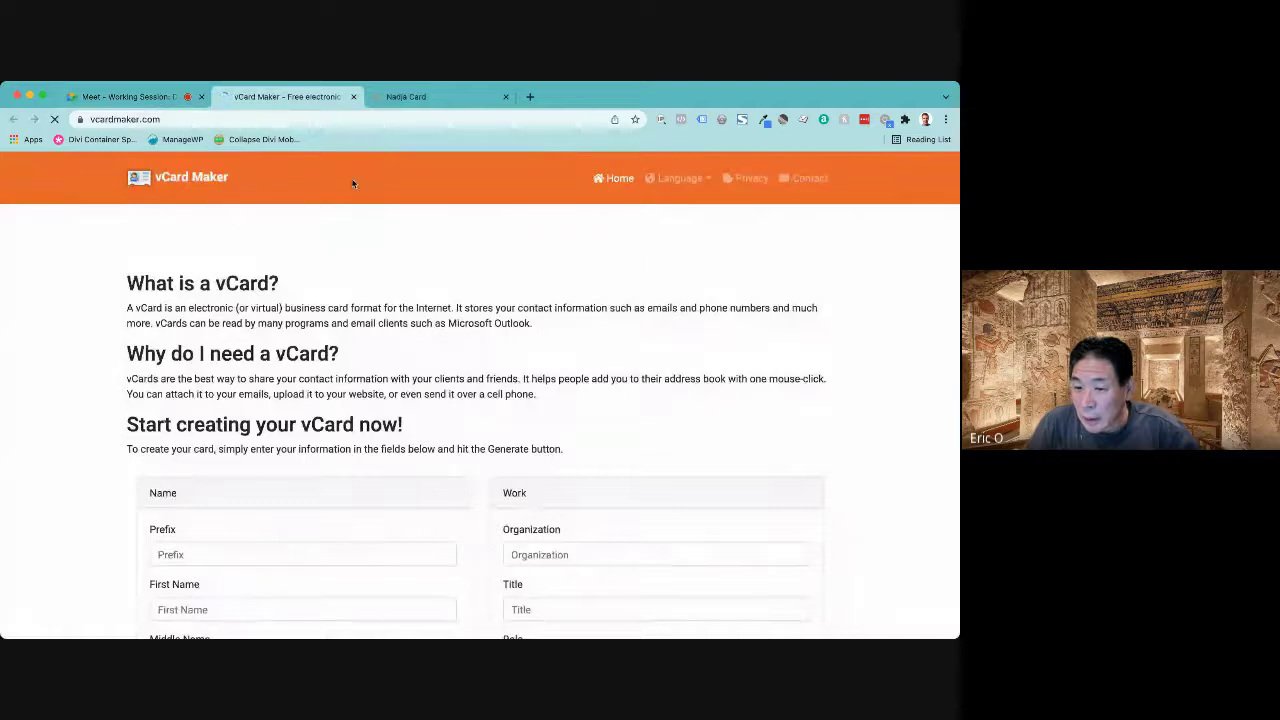
- Examine the vCard Maker form from the name and work fields down to the social links and the vCard preview
scroll(308, 301, "down", 3)
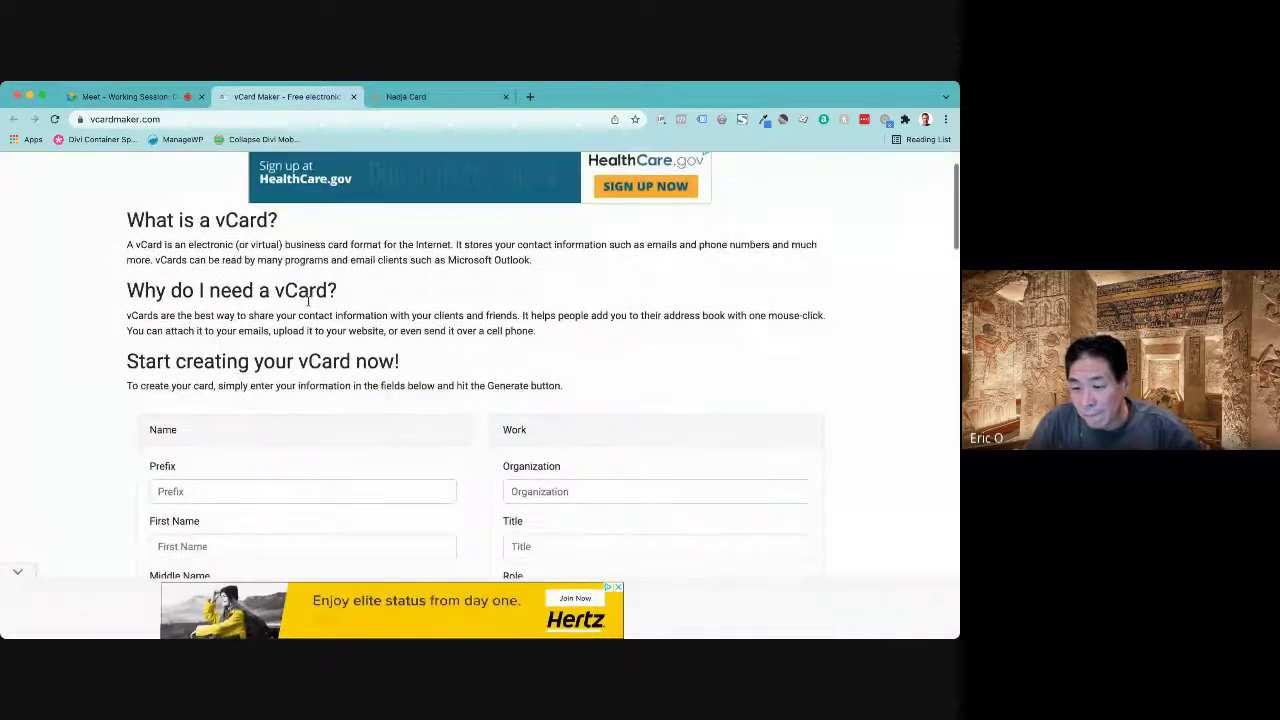
scroll(308, 301, "down", 5)
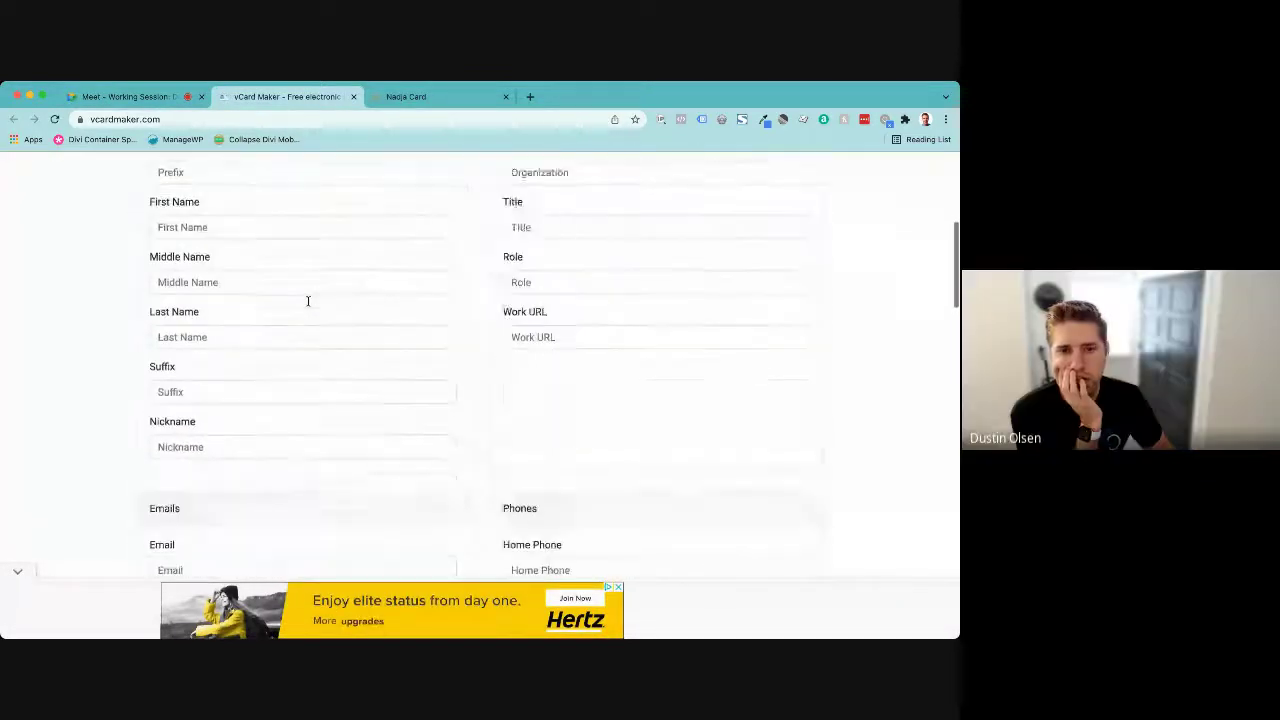
scroll(308, 301, "down", 3)
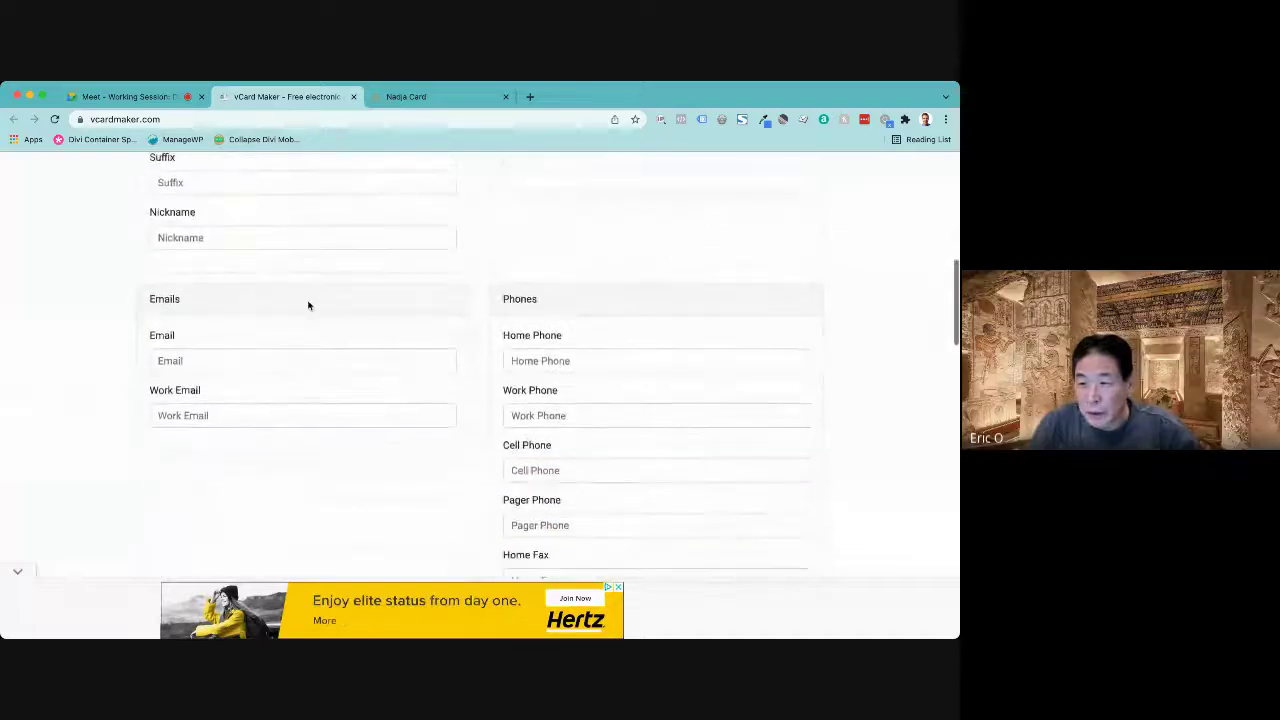
scroll(308, 305, "down", 4)
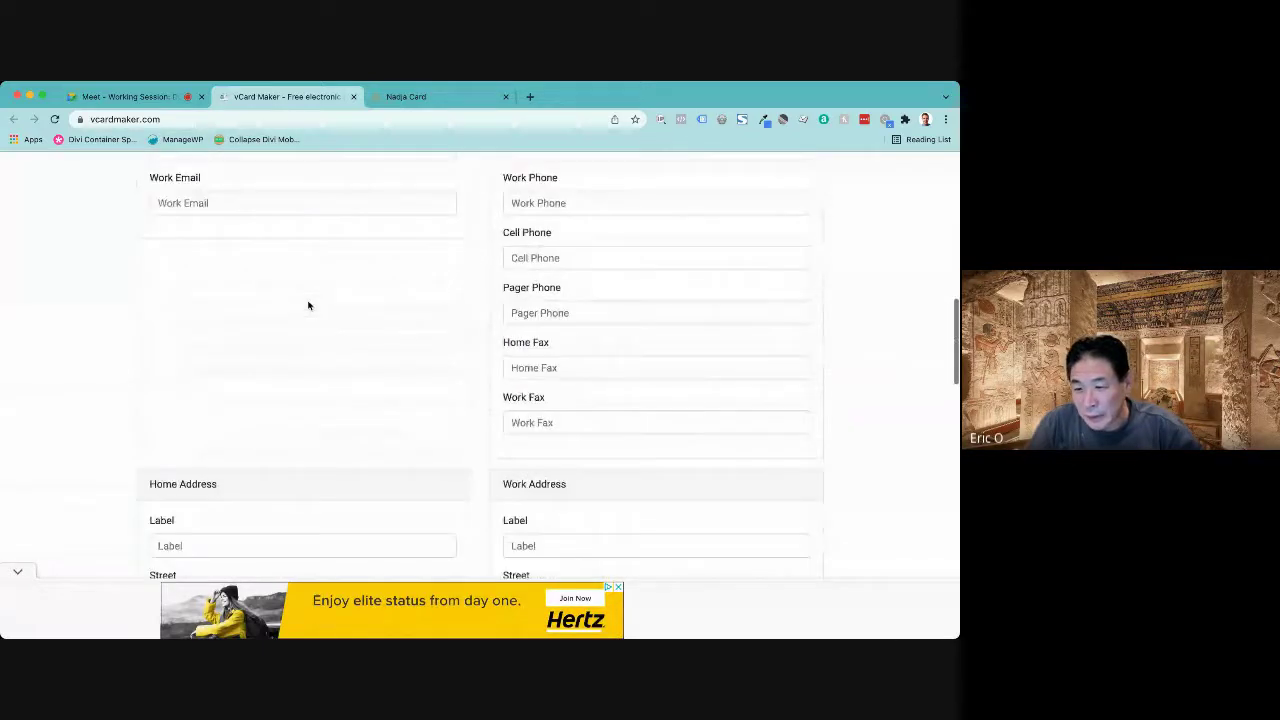
scroll(308, 303, "down", 4)
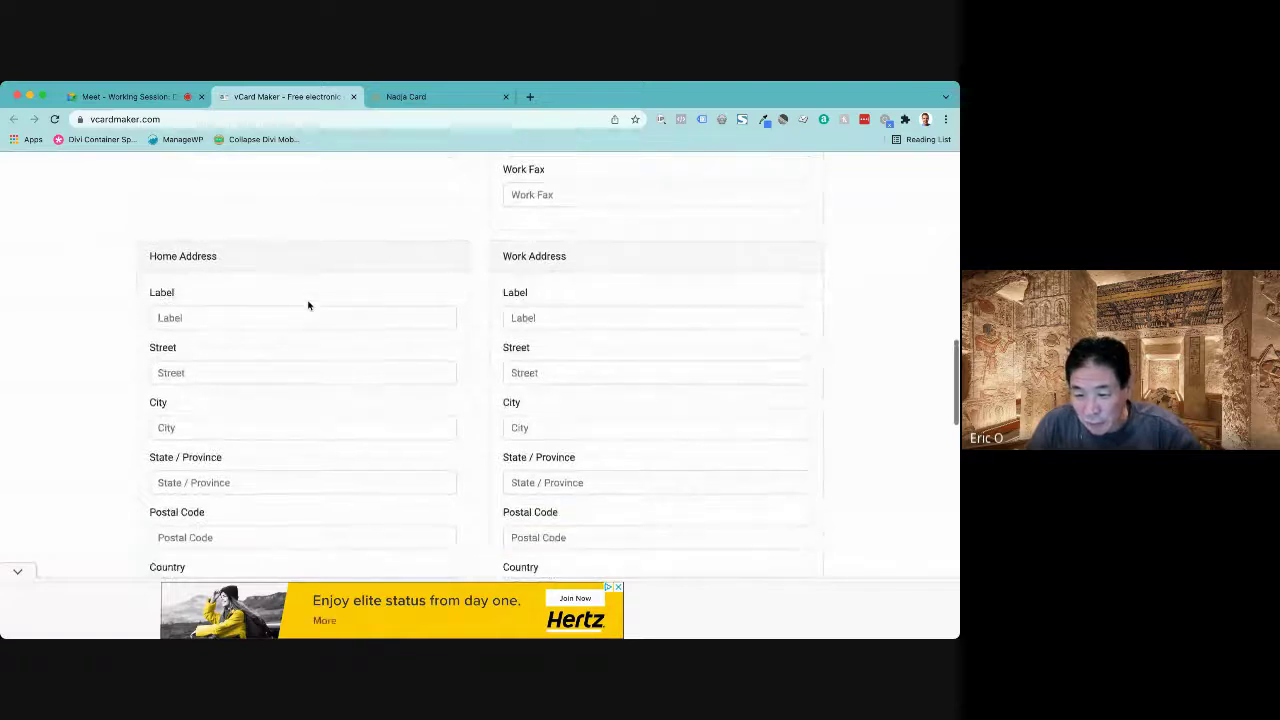
scroll(308, 302, "down", 4)
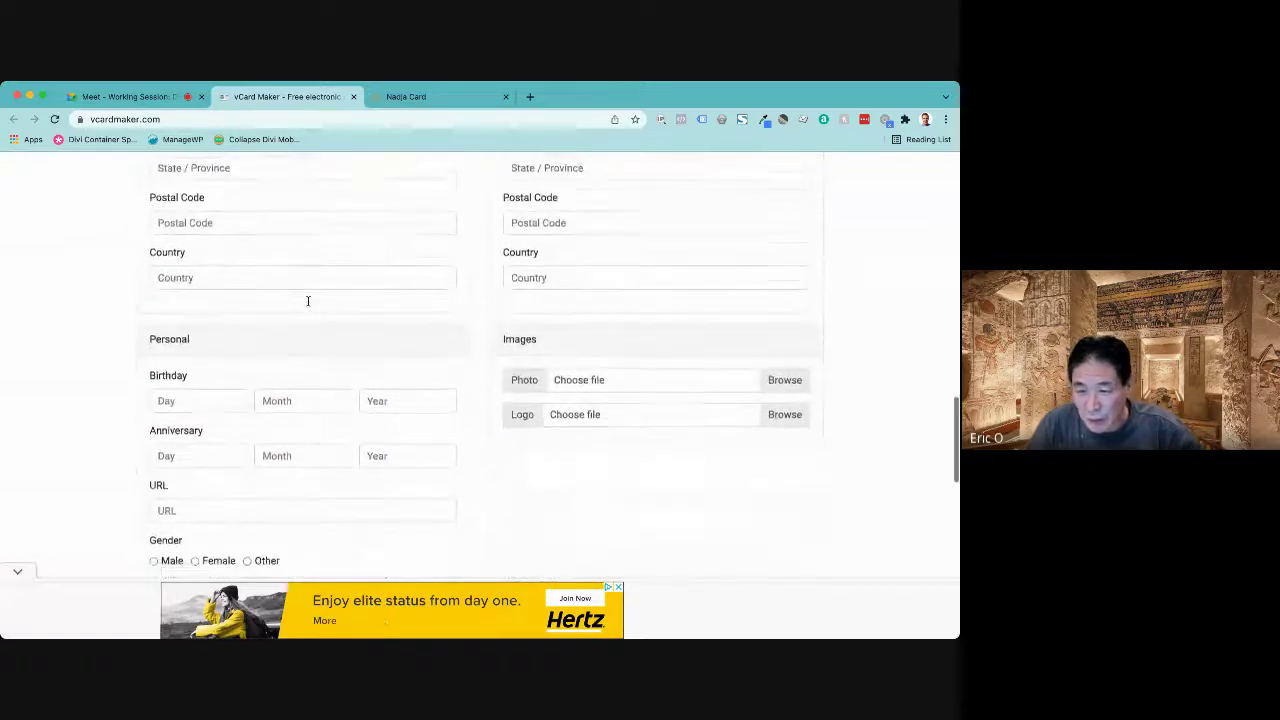
scroll(308, 305, "down", 3)
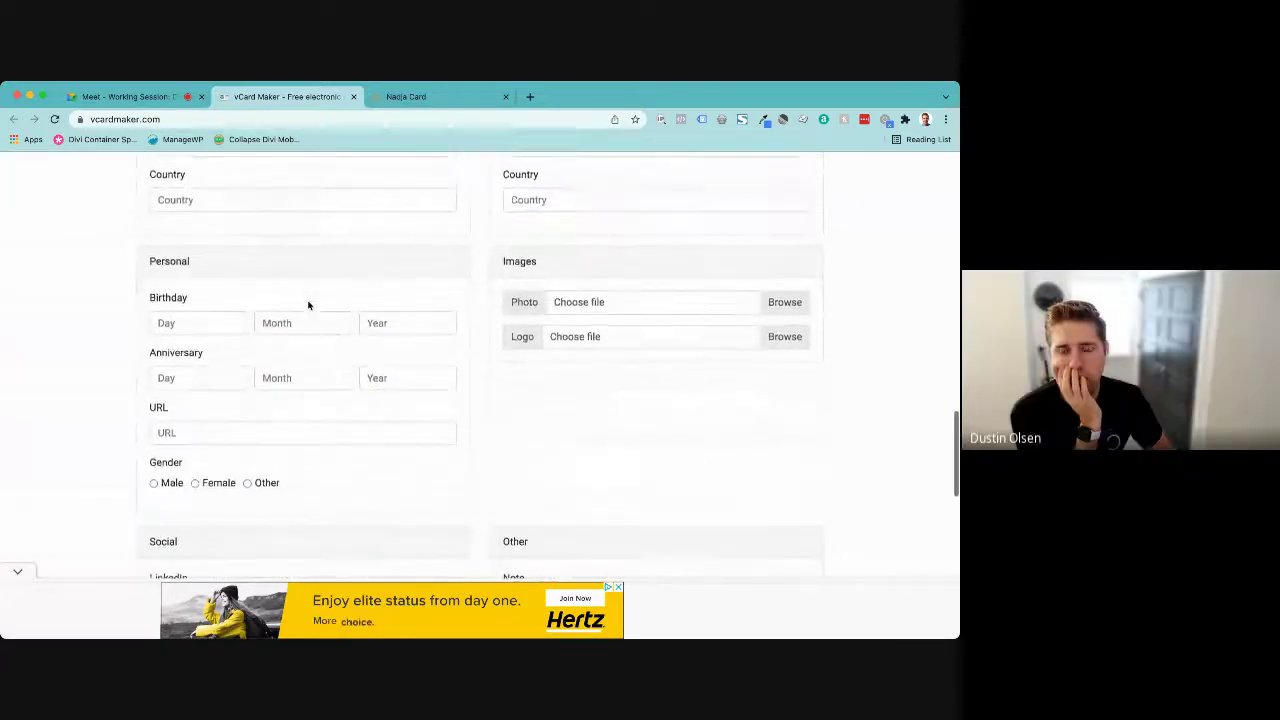
scroll(308, 304, "down", 3)
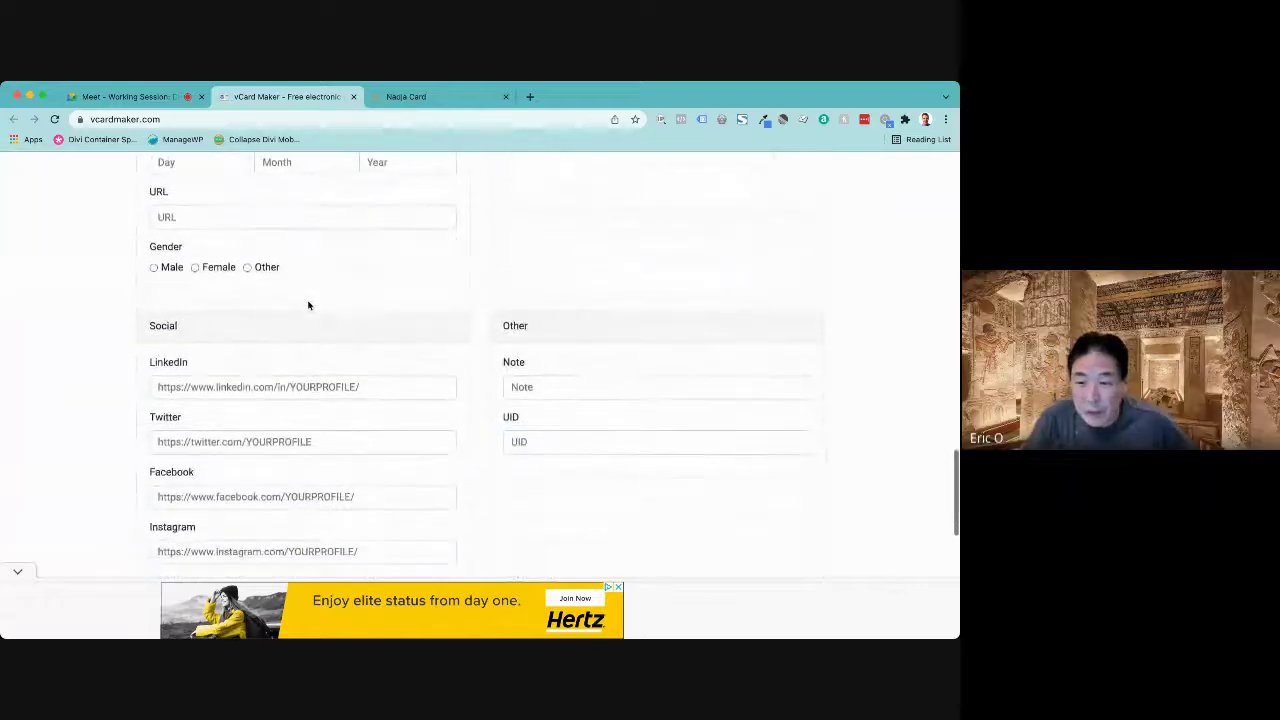
scroll(308, 302, "down", 5)
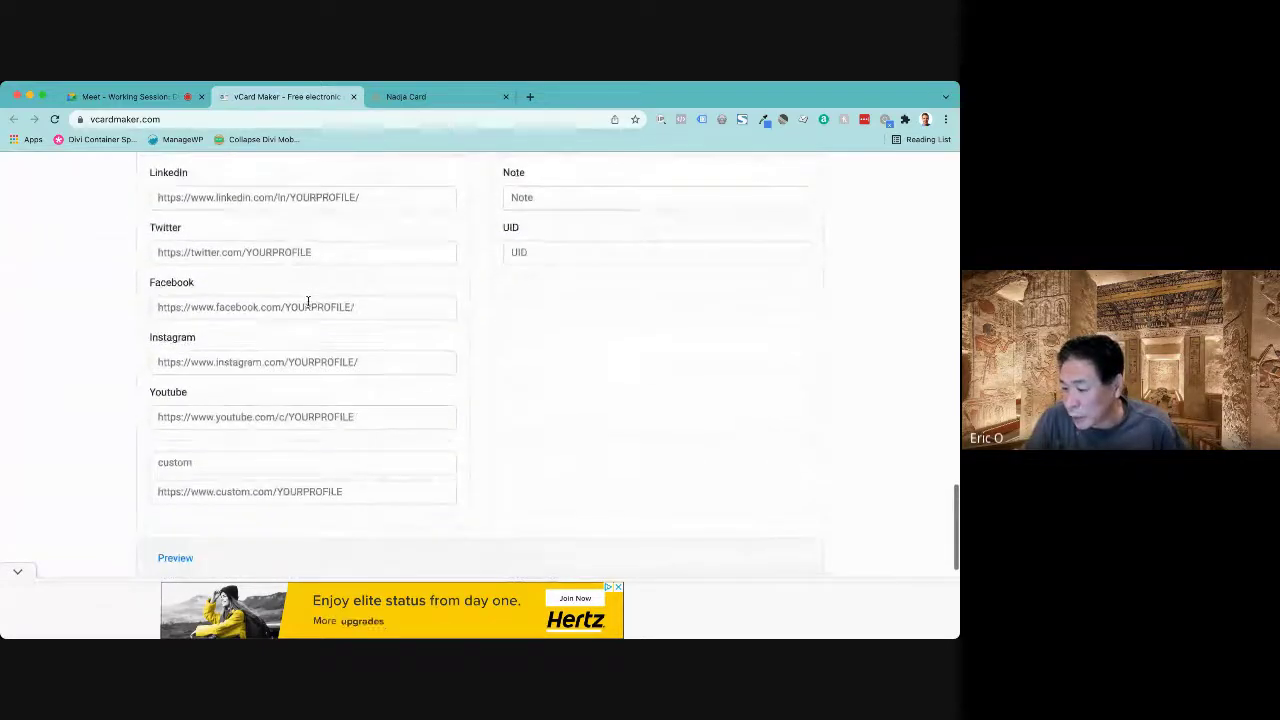
scroll(308, 302, "down", 2)
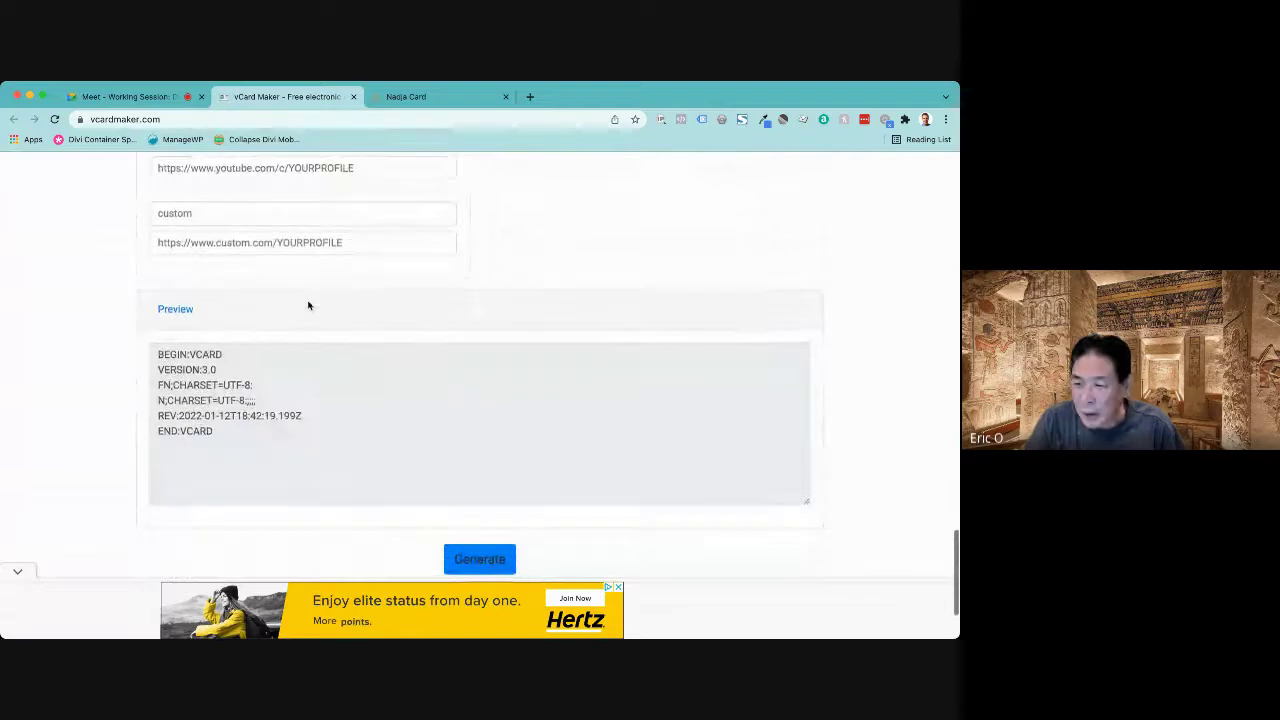
- Collapse and reopen the vCard text preview, and review the form back up to the email and phone fields
left_click(191, 315)
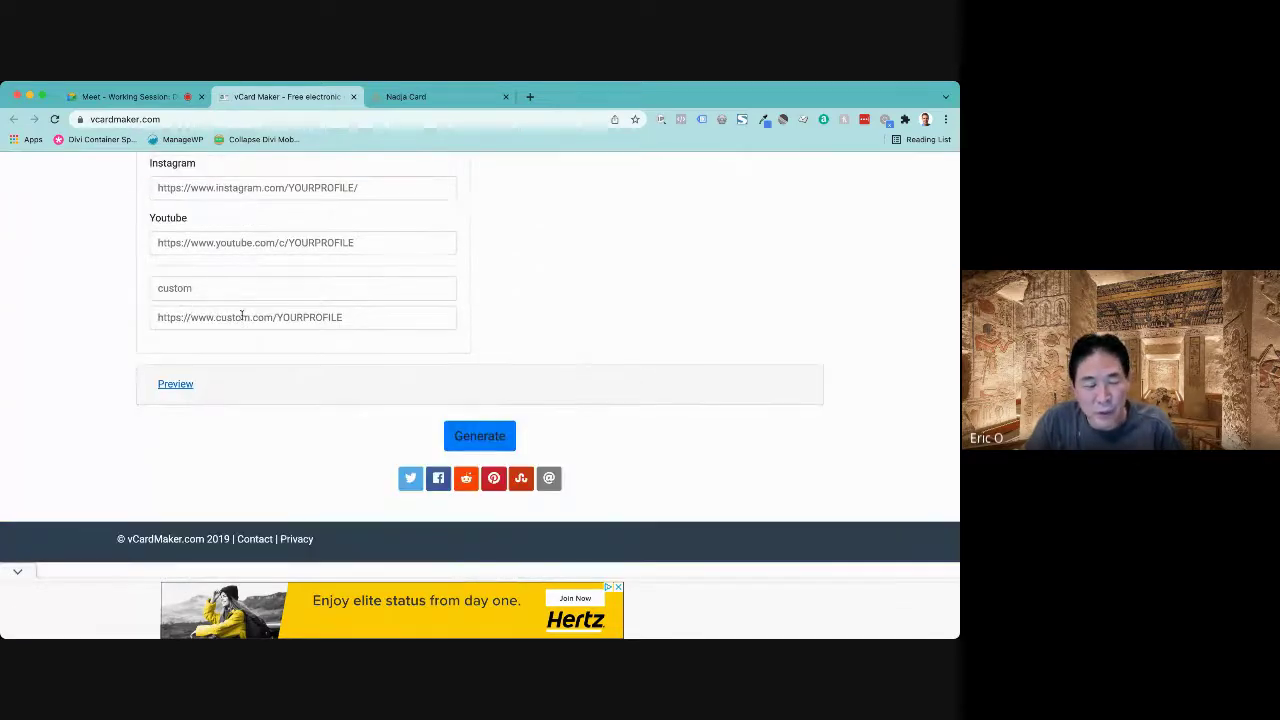
left_click(188, 383)
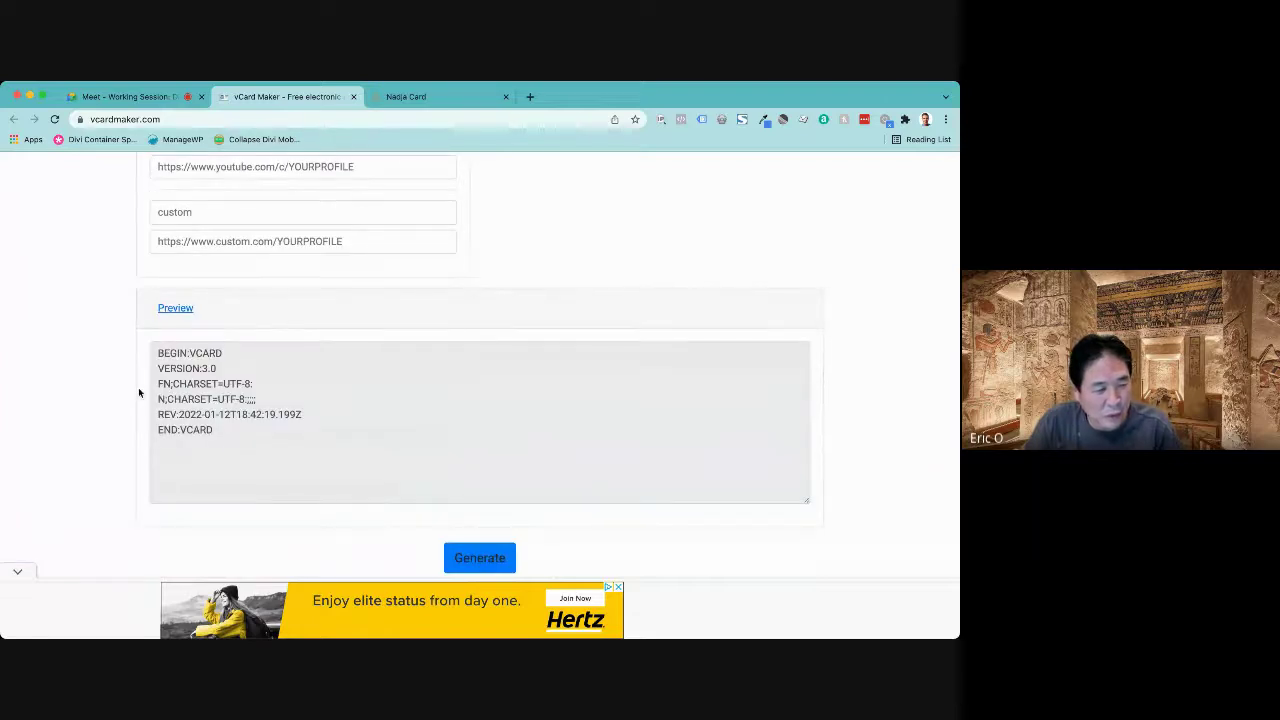
scroll(139, 392, "down", 2)
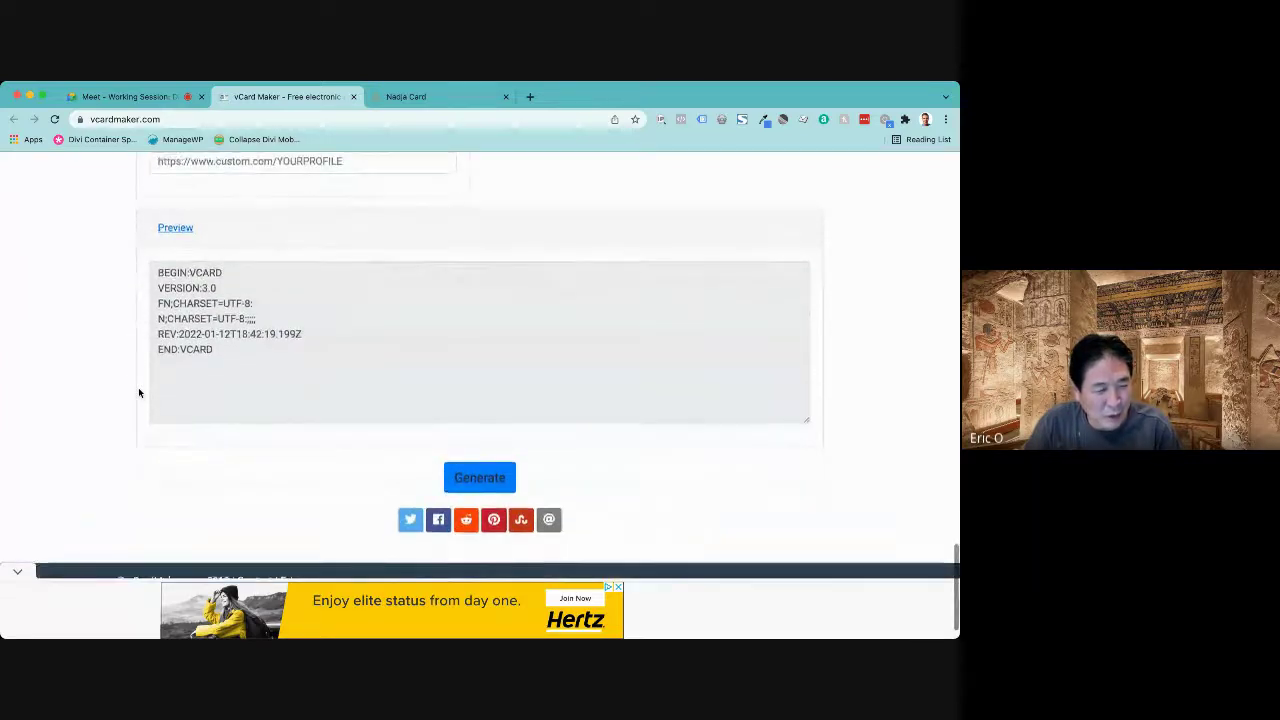
scroll(139, 392, "down", 1)
scroll(139, 392, "up", 5)
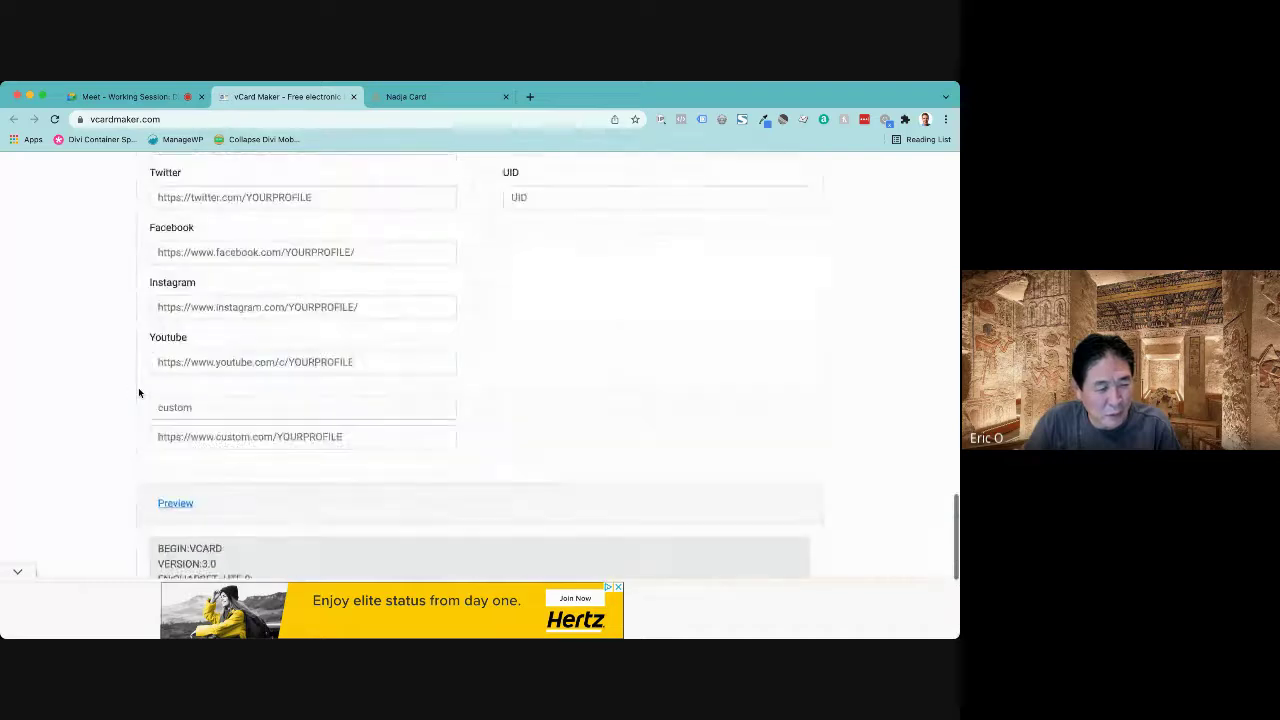
scroll(139, 392, "up", 8)
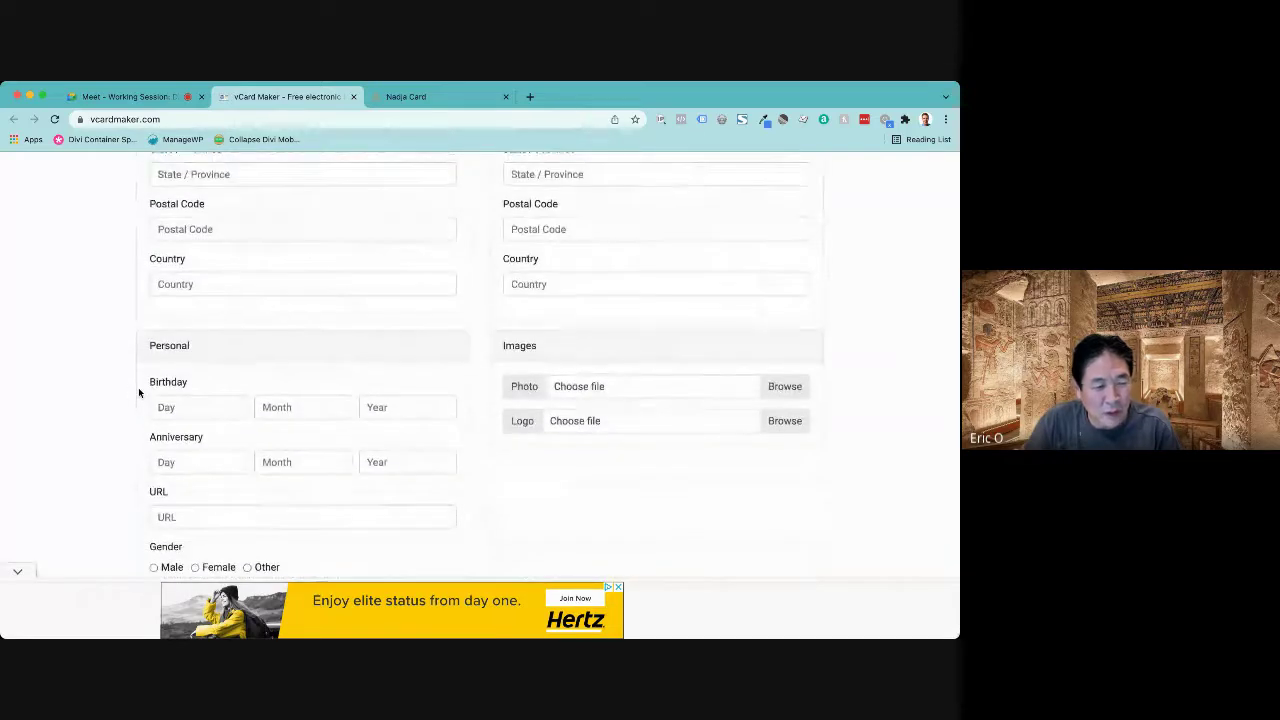
scroll(138, 392, "up", 5)
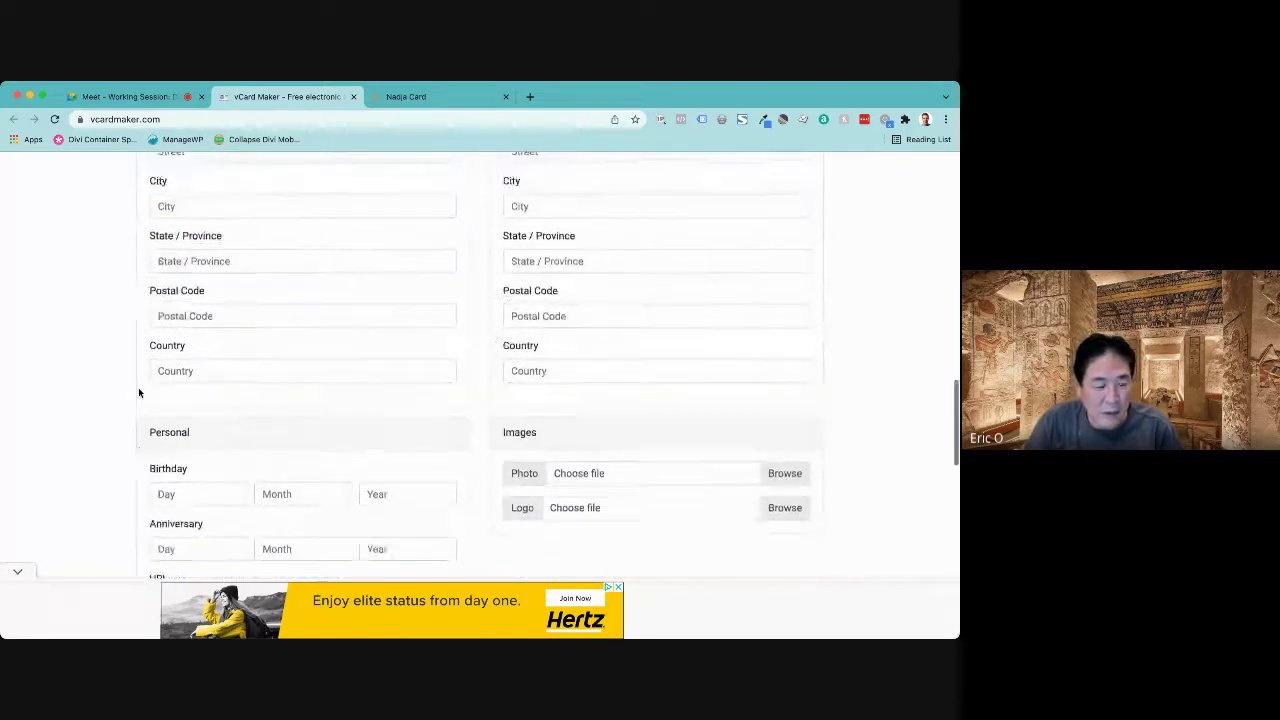
scroll(138, 392, "up", 3)
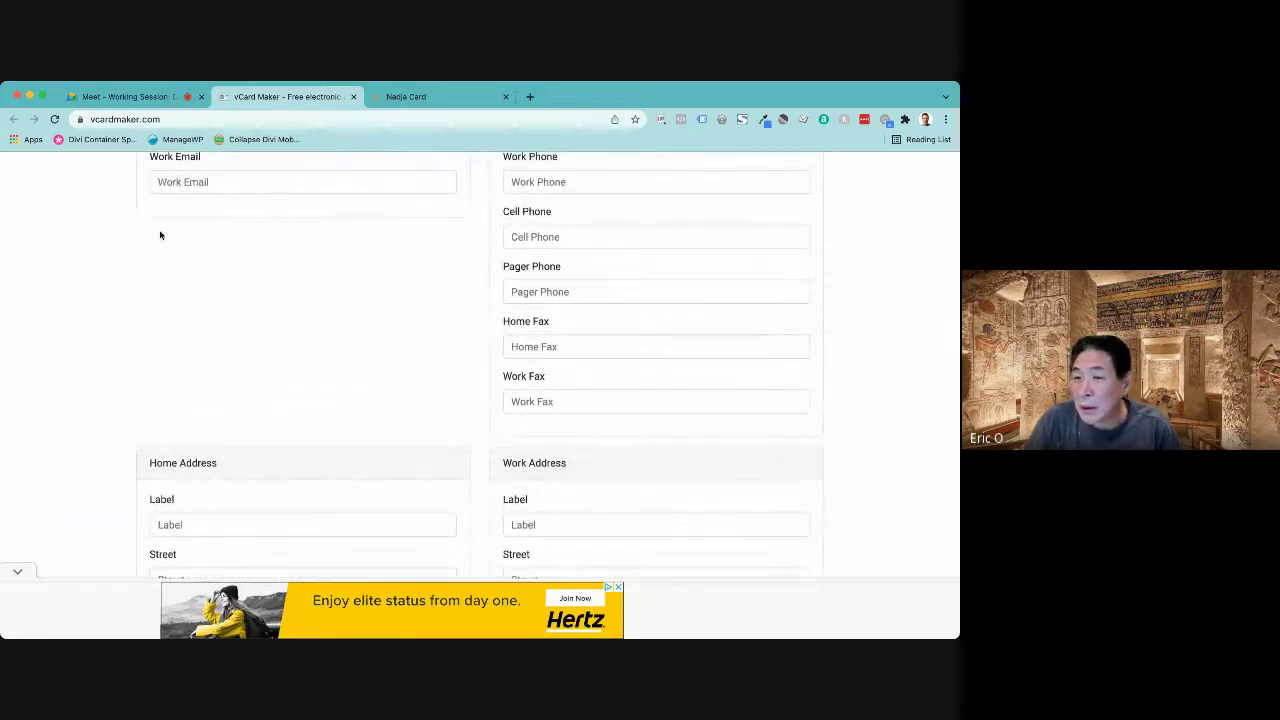
- Return to the Google Meet call and open the qrcode-monkey.com link from its chat messages
left_click(394, 100)
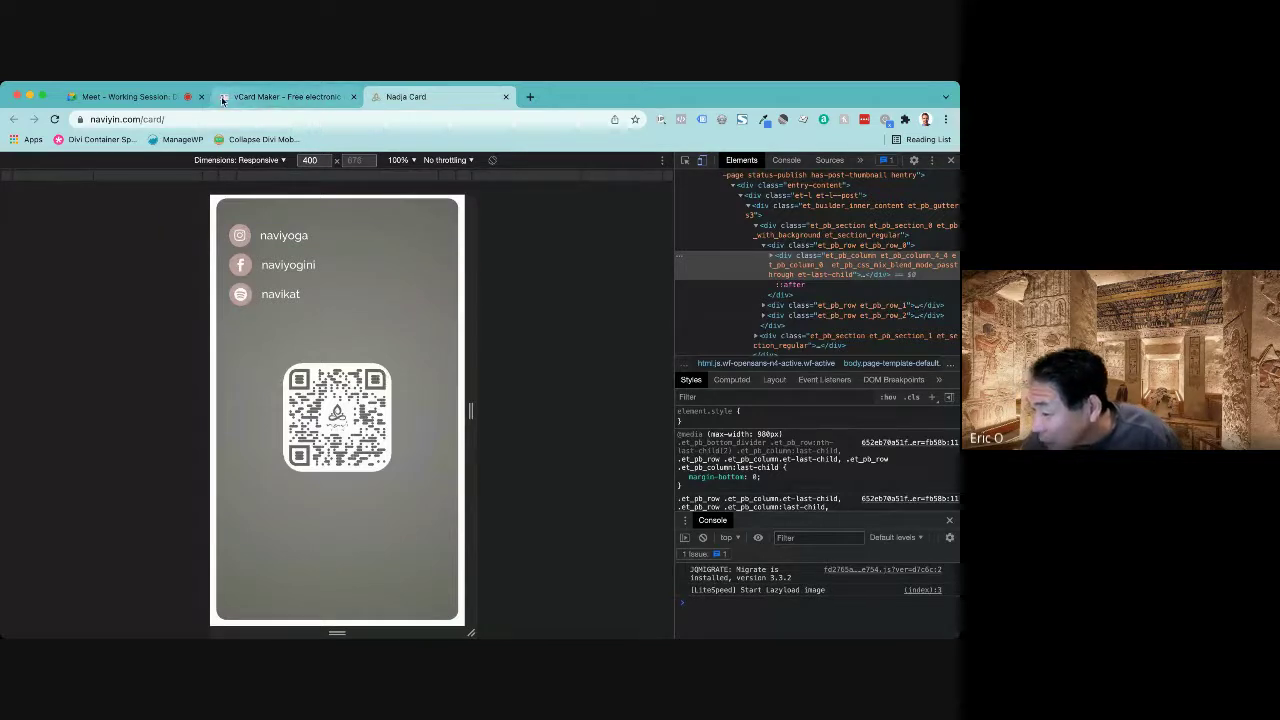
left_click(160, 100)
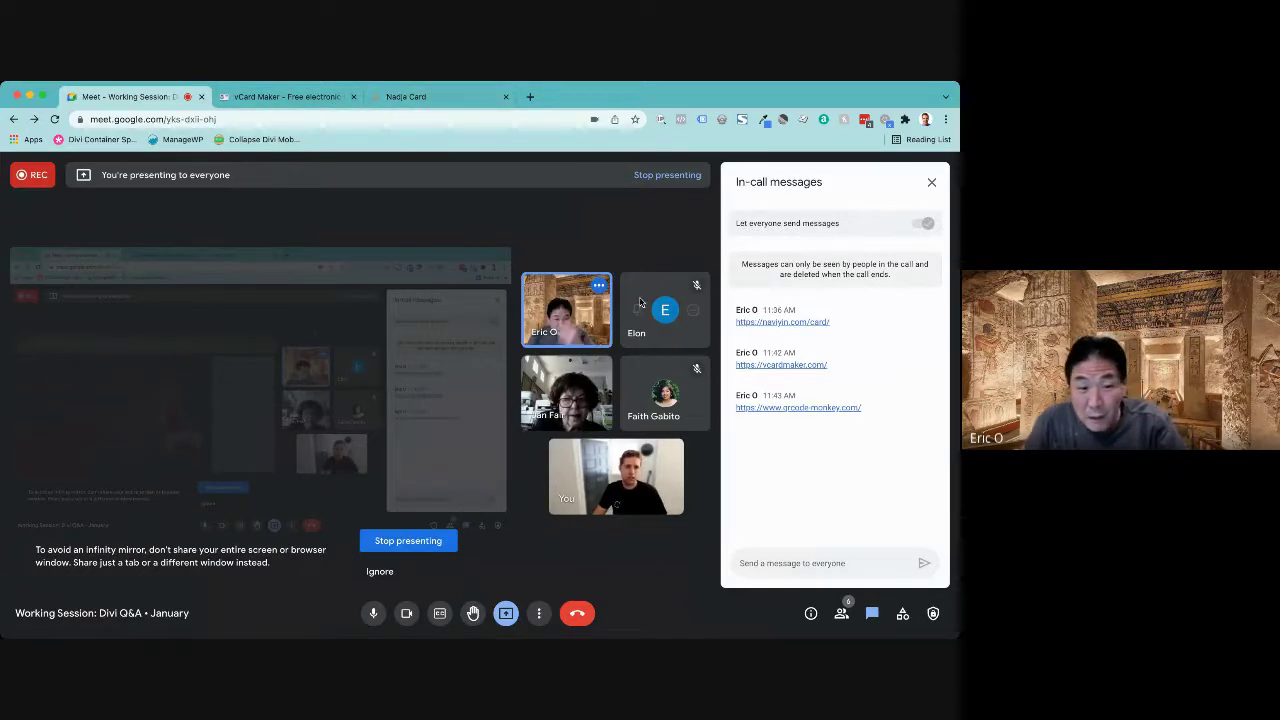
left_click(760, 408)
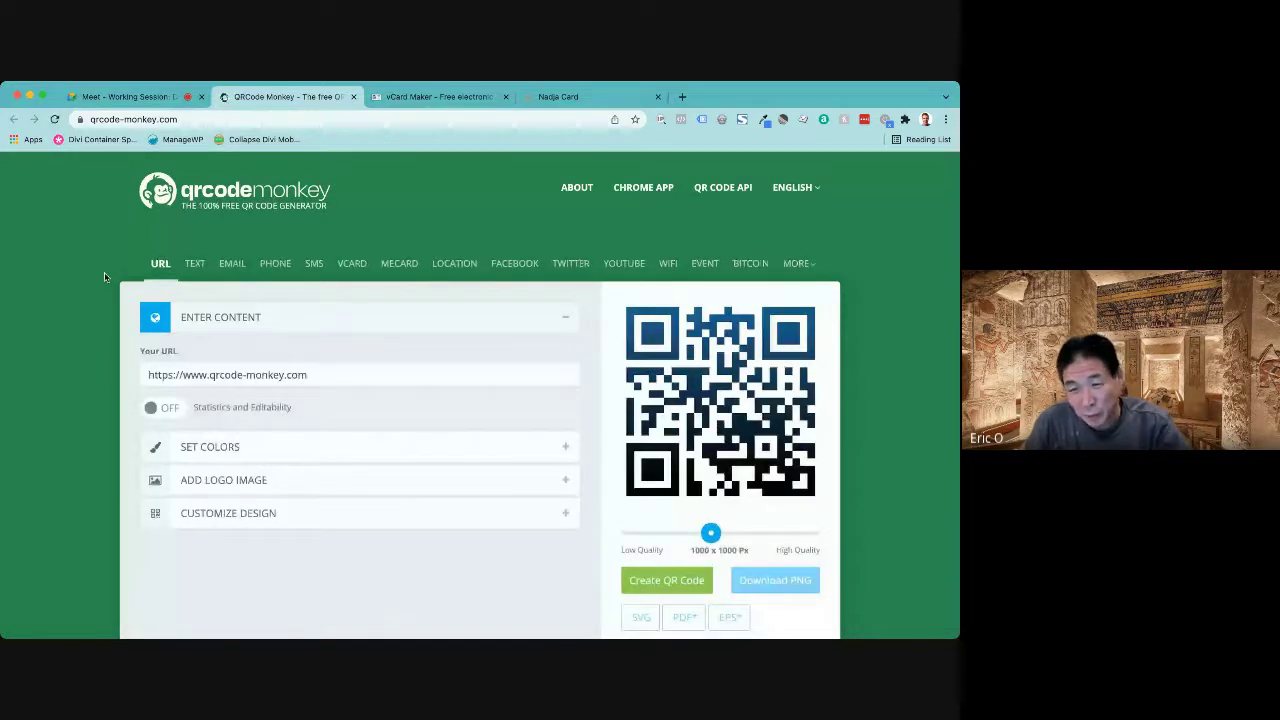
- Review QRCode Monkey's content, color, logo and design sections alongside the logo QR code on the business card page
scroll(104, 272, "down", 1)
scroll(104, 272, "down", 1)
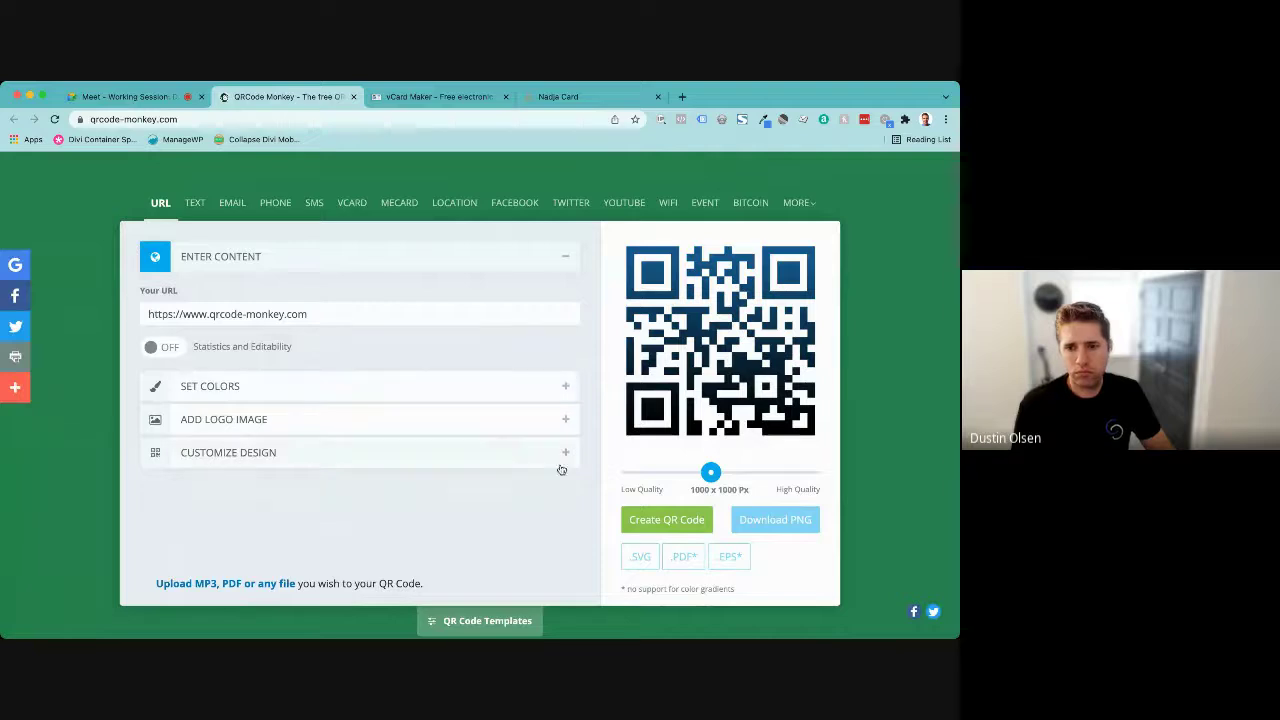
scroll(603, 542, "down", 1)
scroll(603, 542, "down", 2)
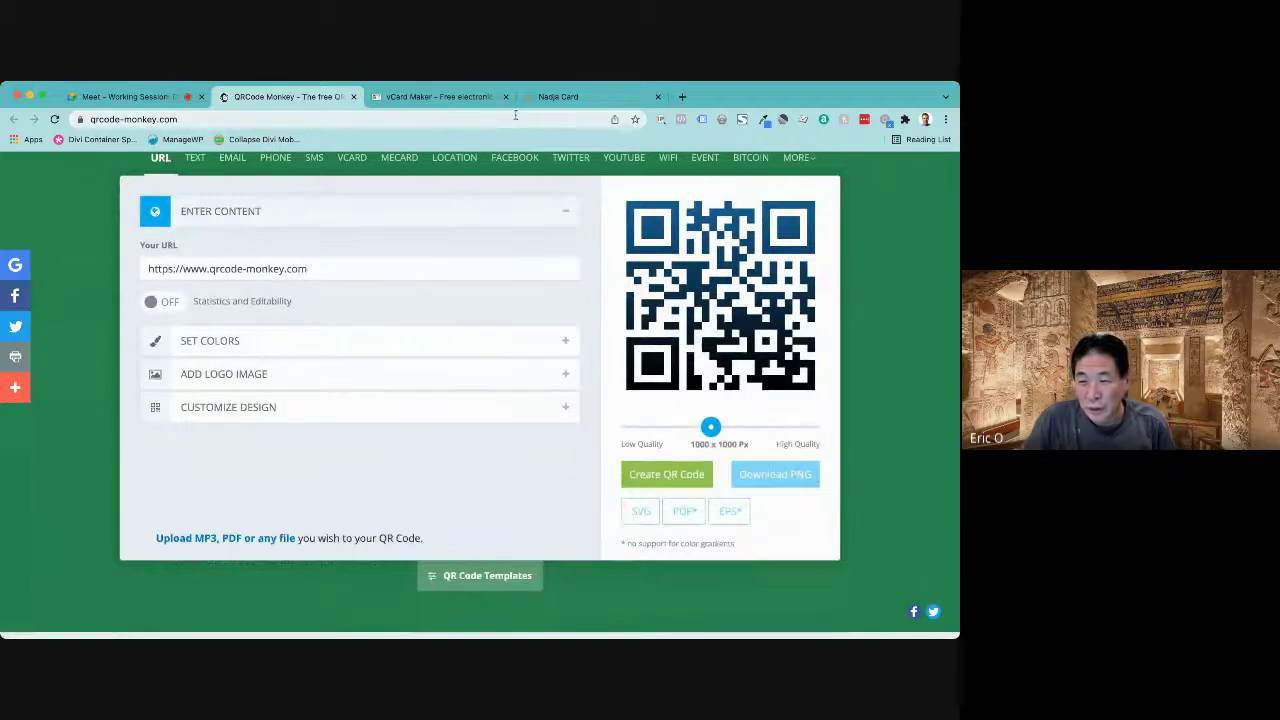
left_click(560, 96)
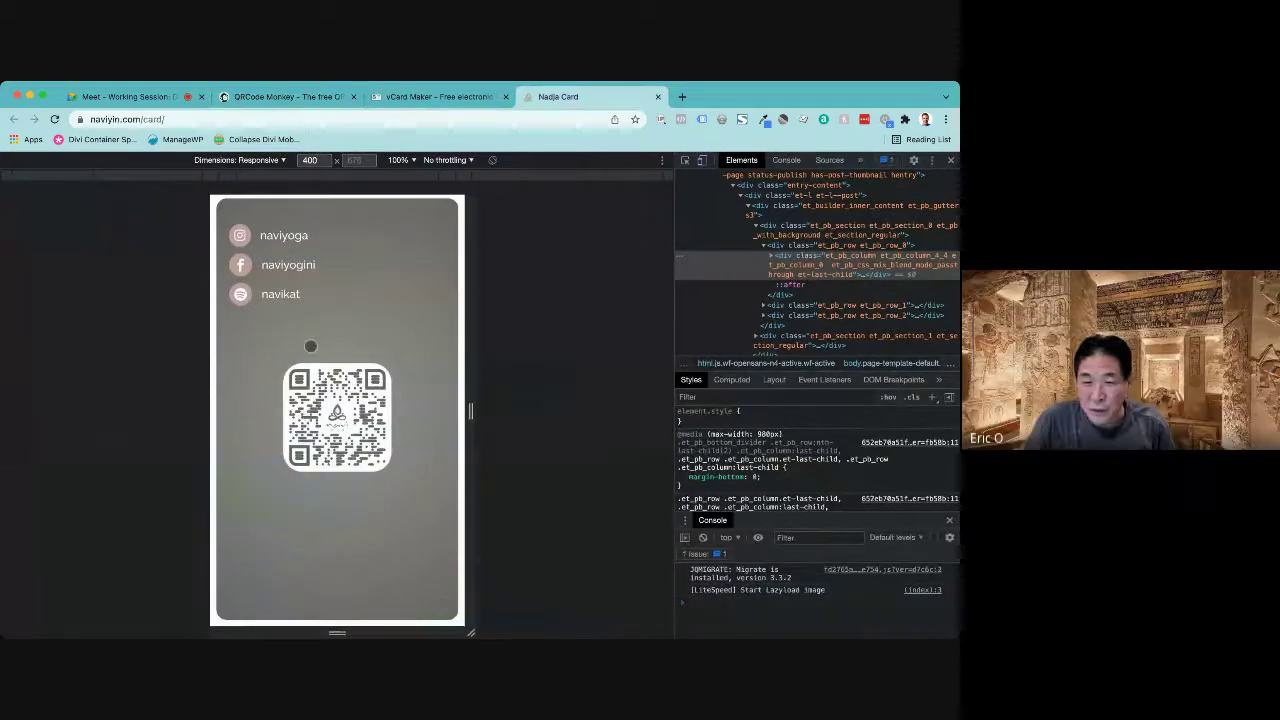
left_click(305, 97)
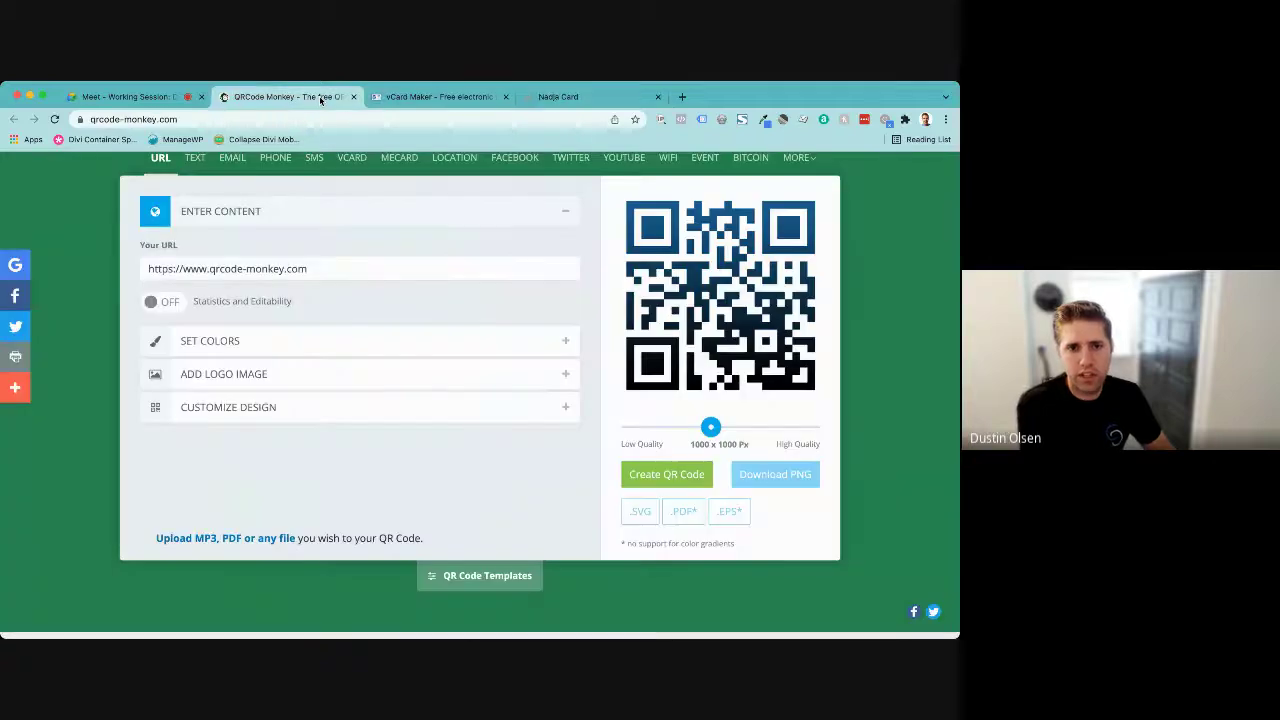
scroll(434, 370, "up", 2)
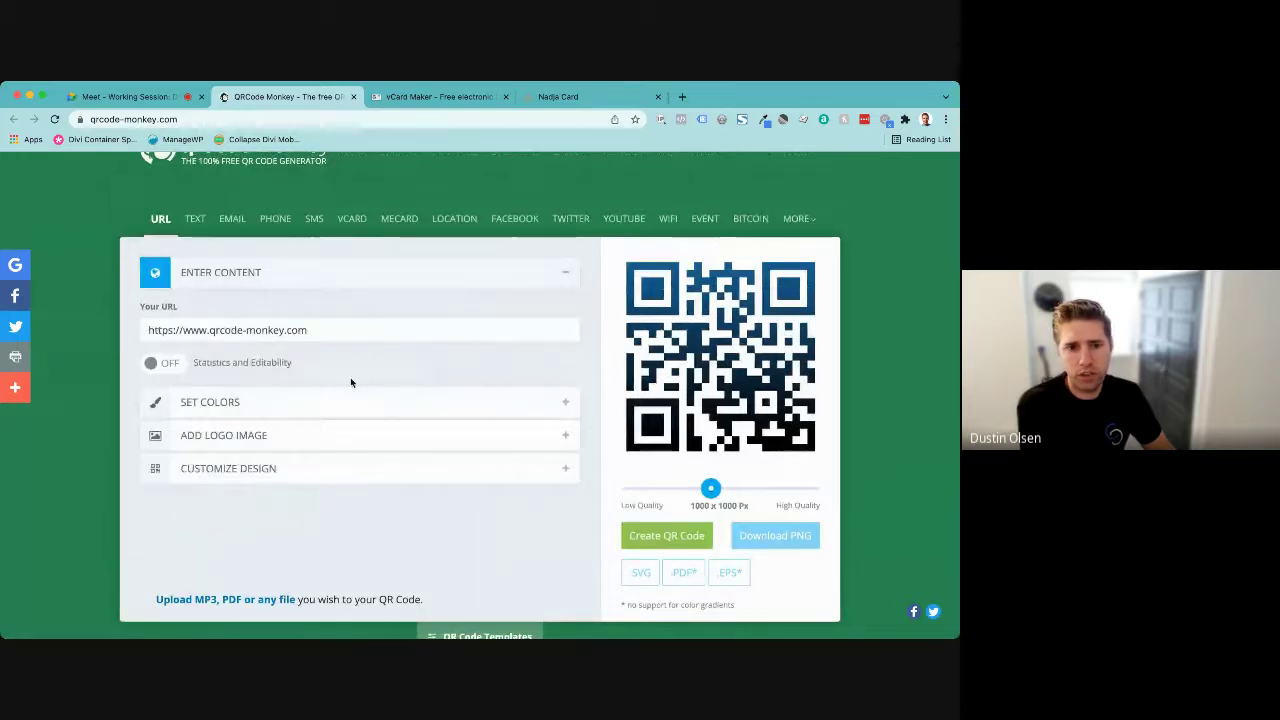
scroll(350, 378, "down", 2)
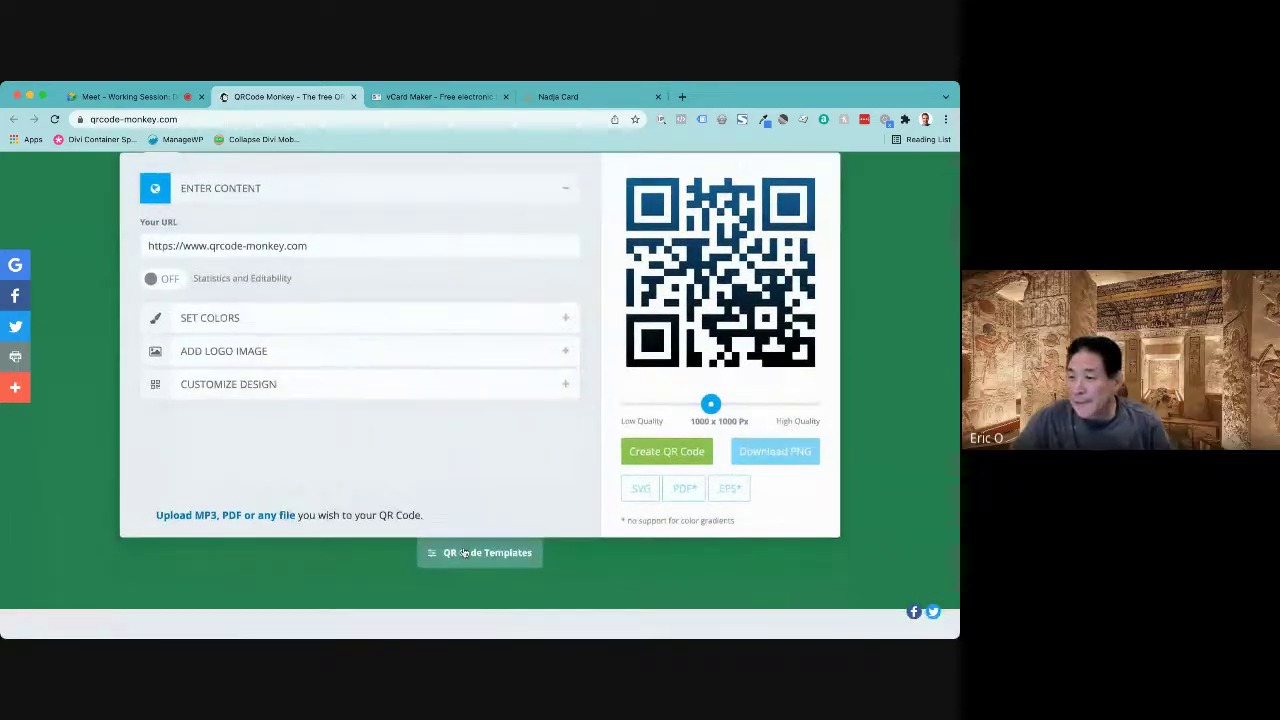
scroll(436, 510, "down", 1)
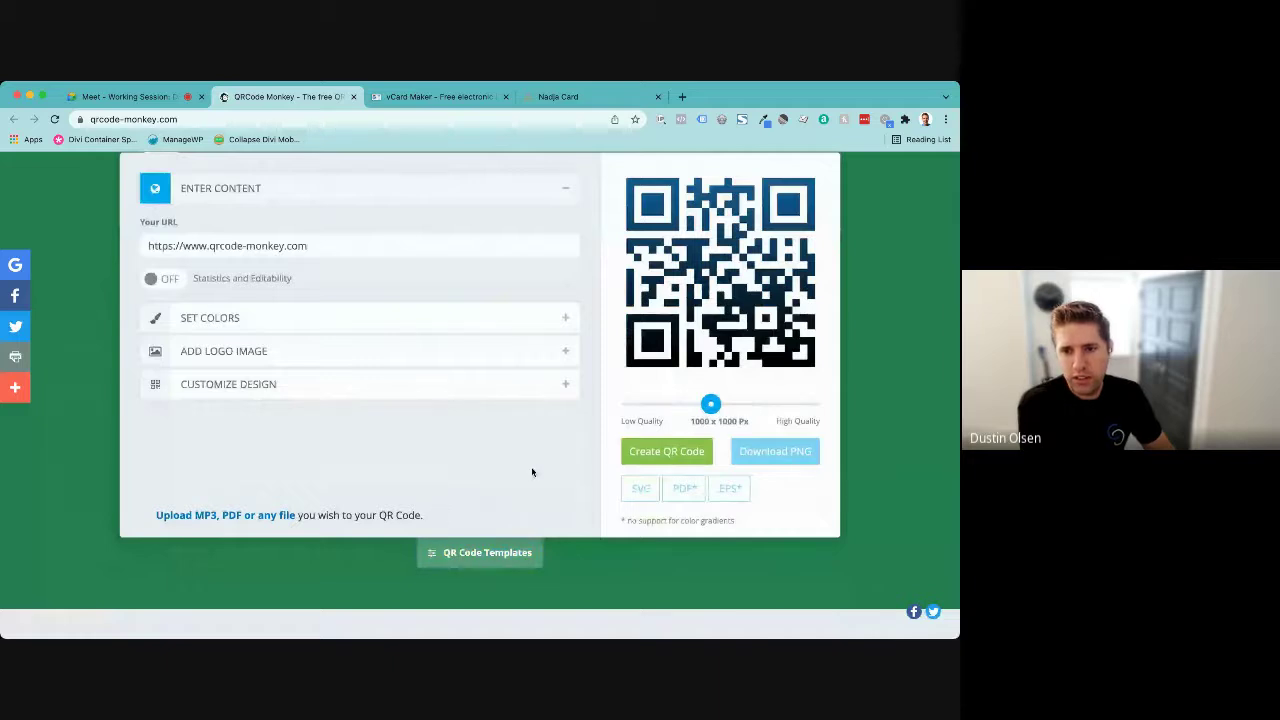
scroll(532, 472, "up", 1)
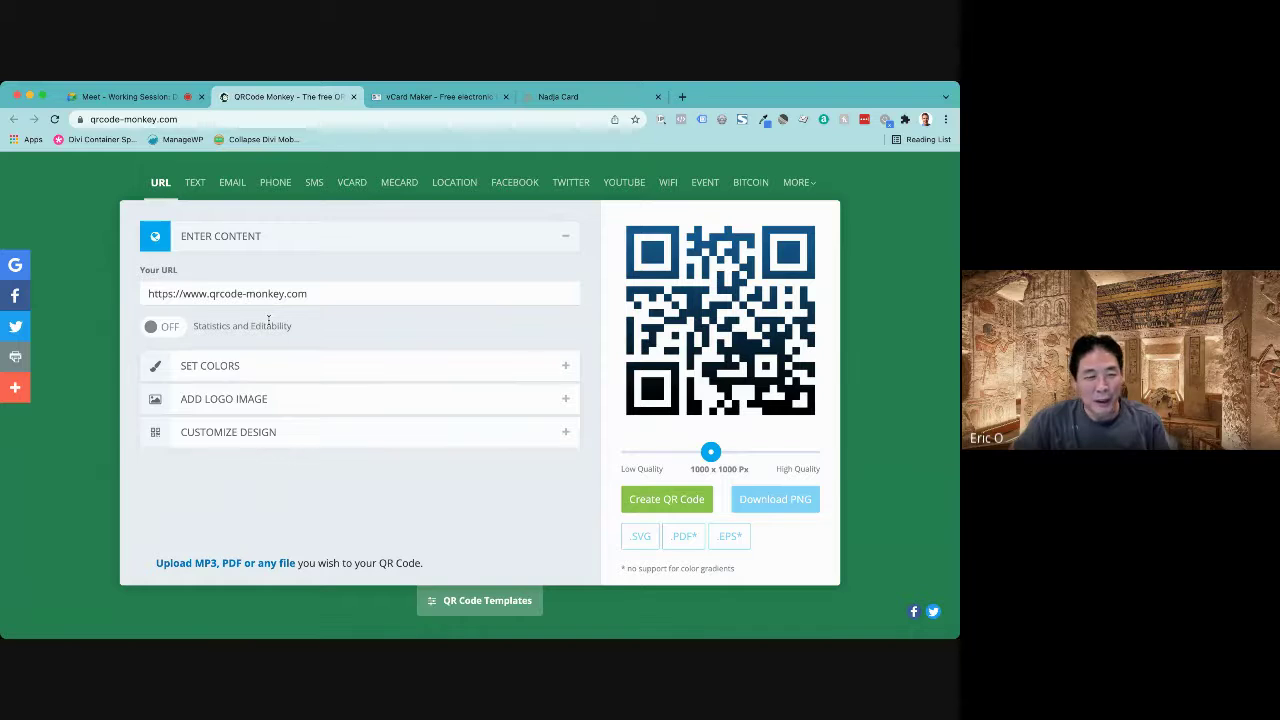
- Customize the QR code design with the second body shape and the second eye frame shape, which has rounded corners
left_click(276, 431)
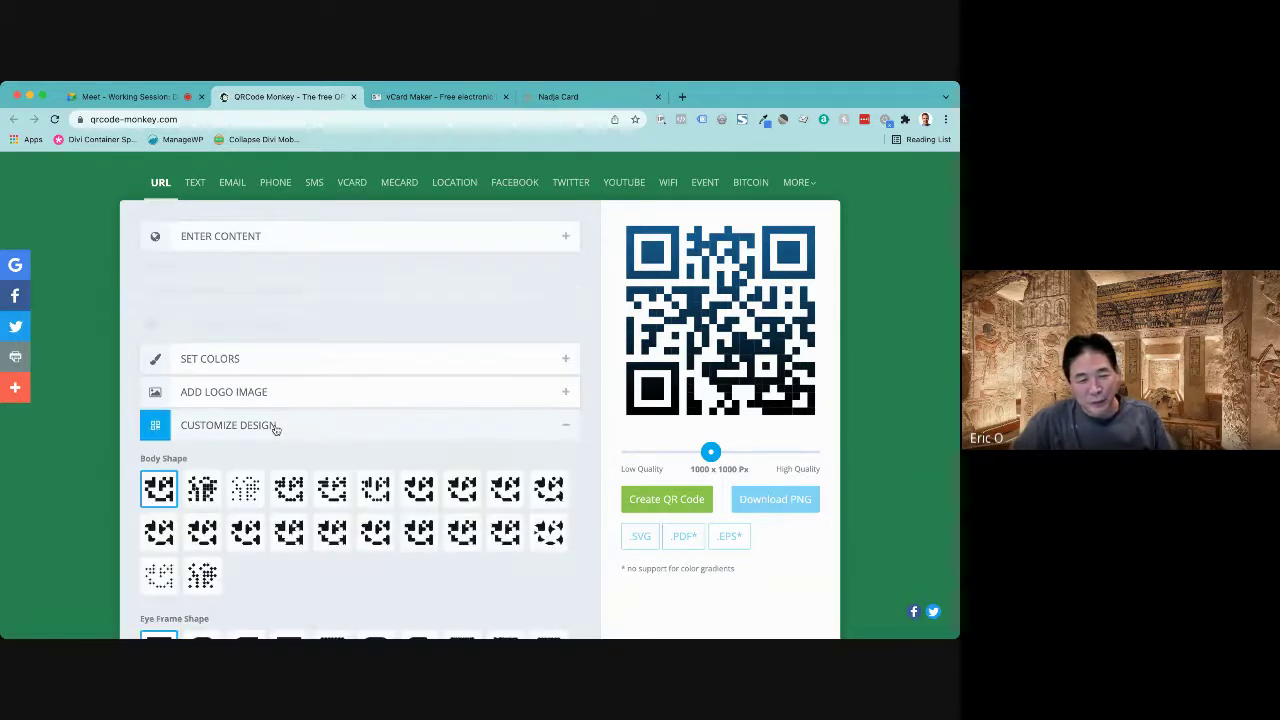
left_click(202, 381)
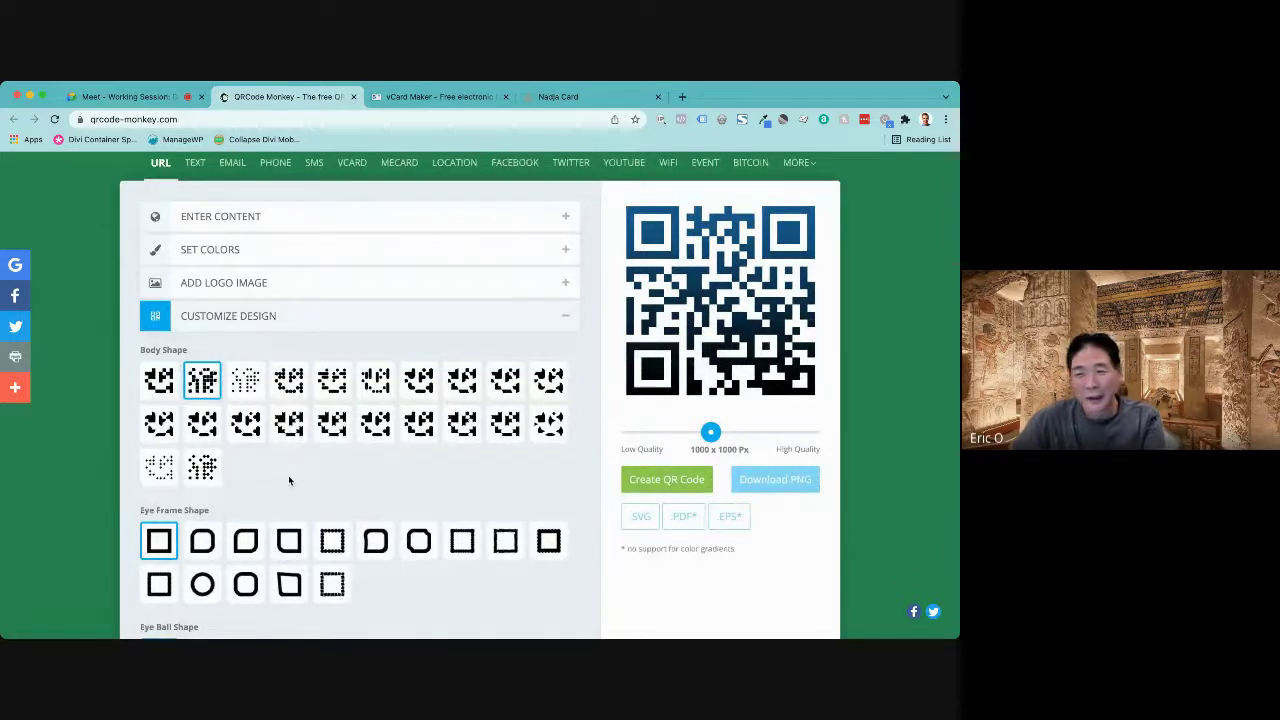
scroll(288, 480, "down", 1)
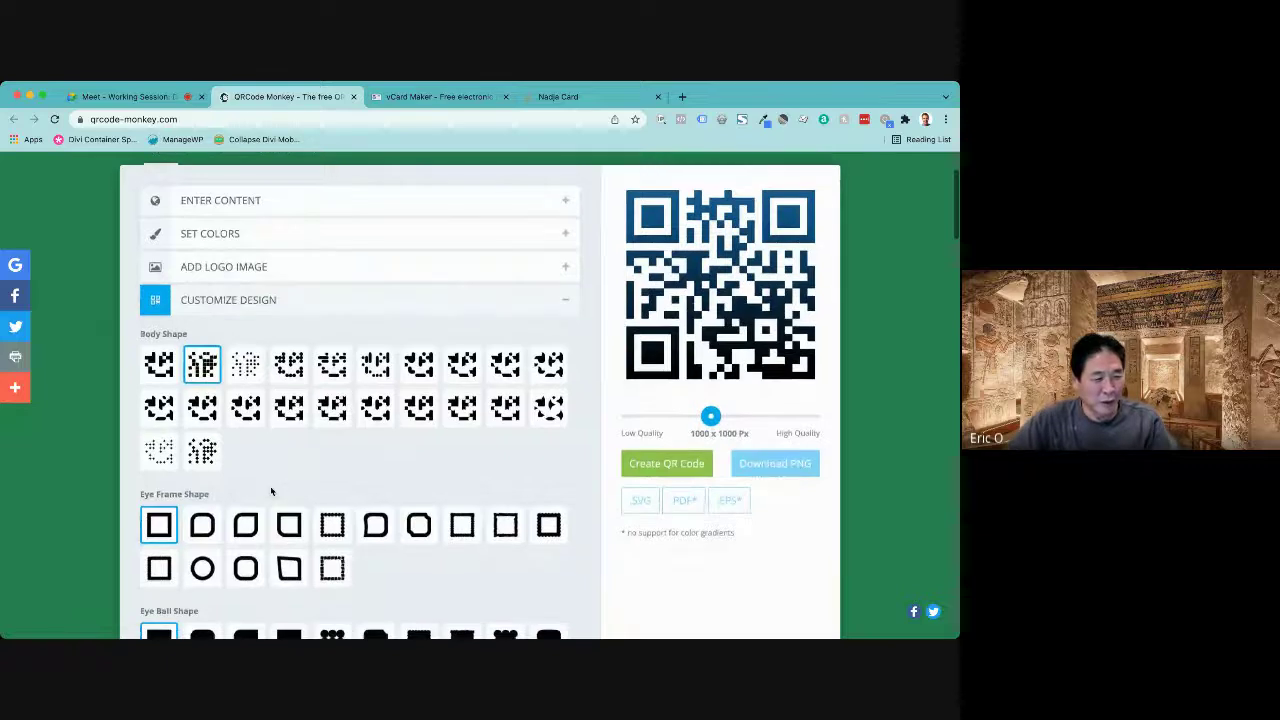
left_click(205, 526)
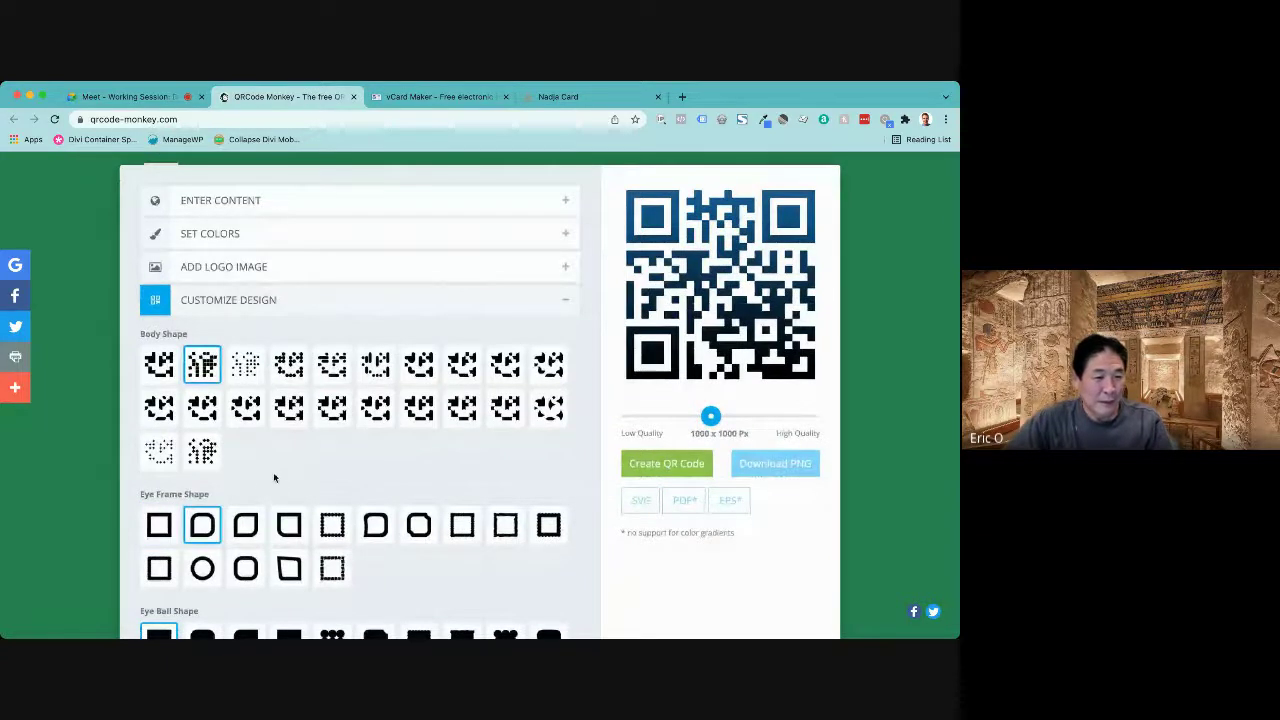
- Set the QR code's eye ball shape to the last, jagged option
scroll(273, 472, "down", 3)
scroll(274, 478, "down", 3)
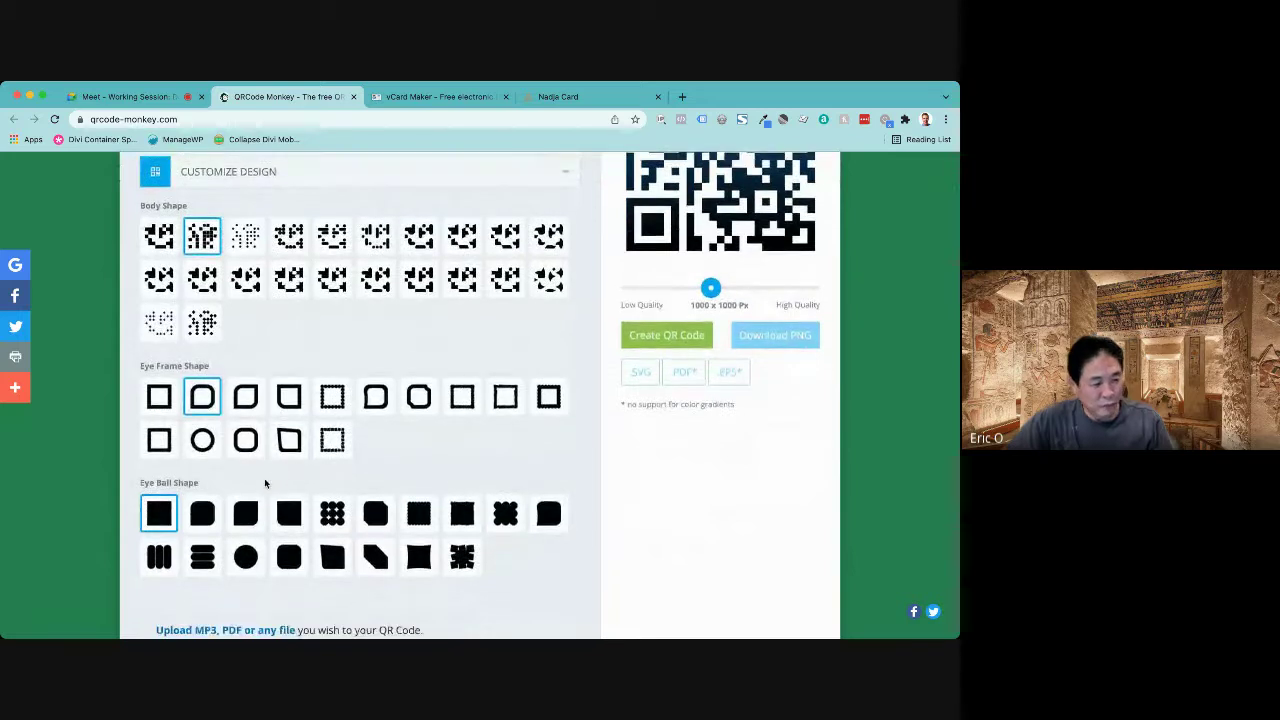
left_click(458, 562)
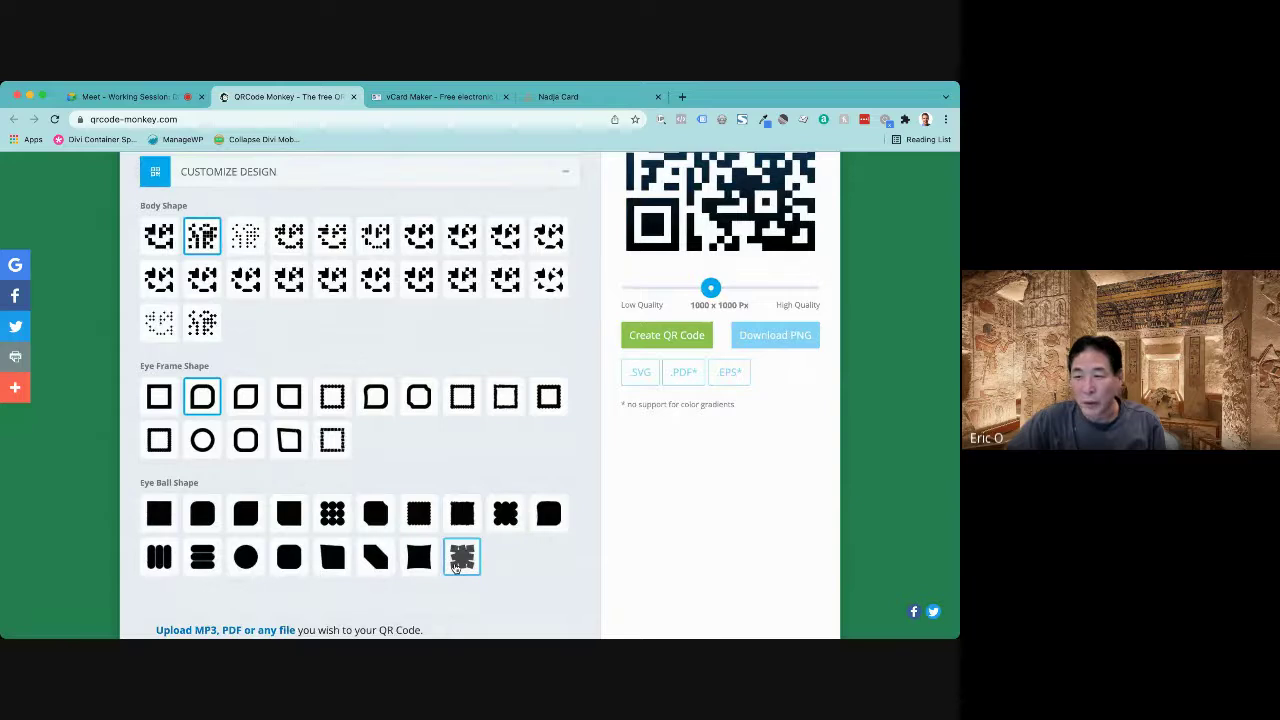
scroll(455, 567, "down", 2)
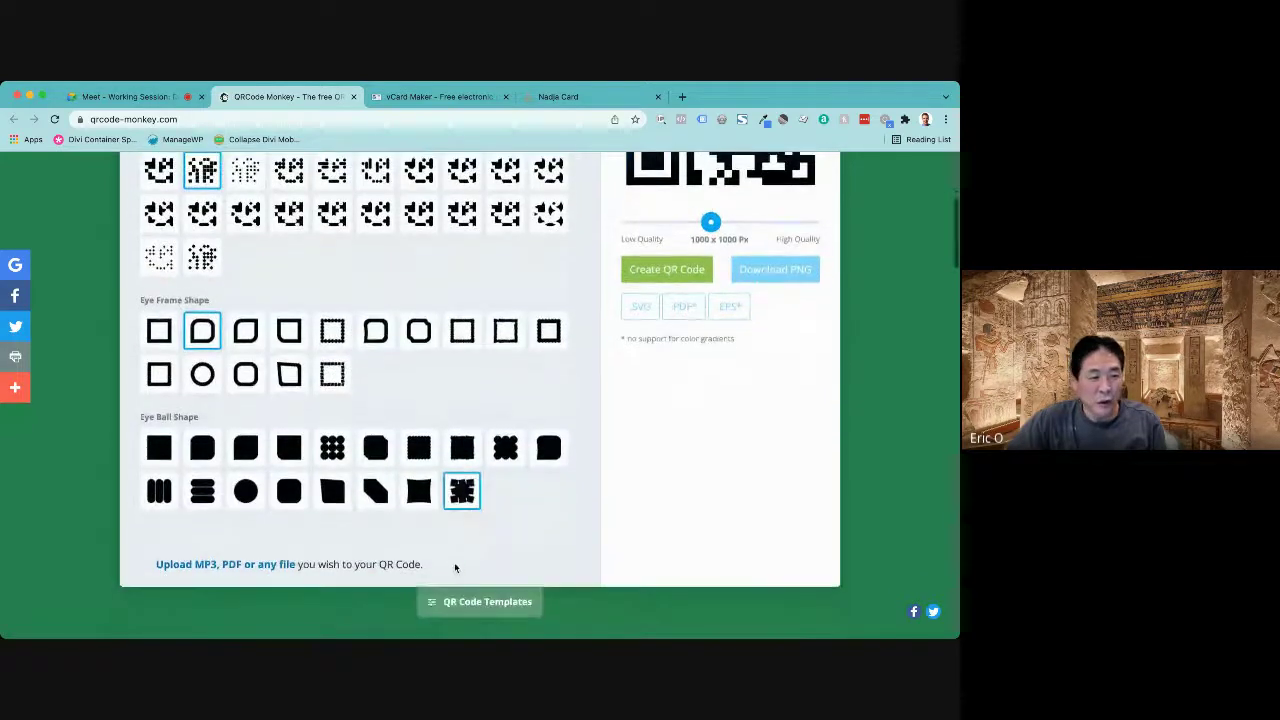
- Return to the digital business card page and review its portrait, contact details and social links in the responsive view
scroll(455, 565, "up", 3)
scroll(455, 568, "up", 4)
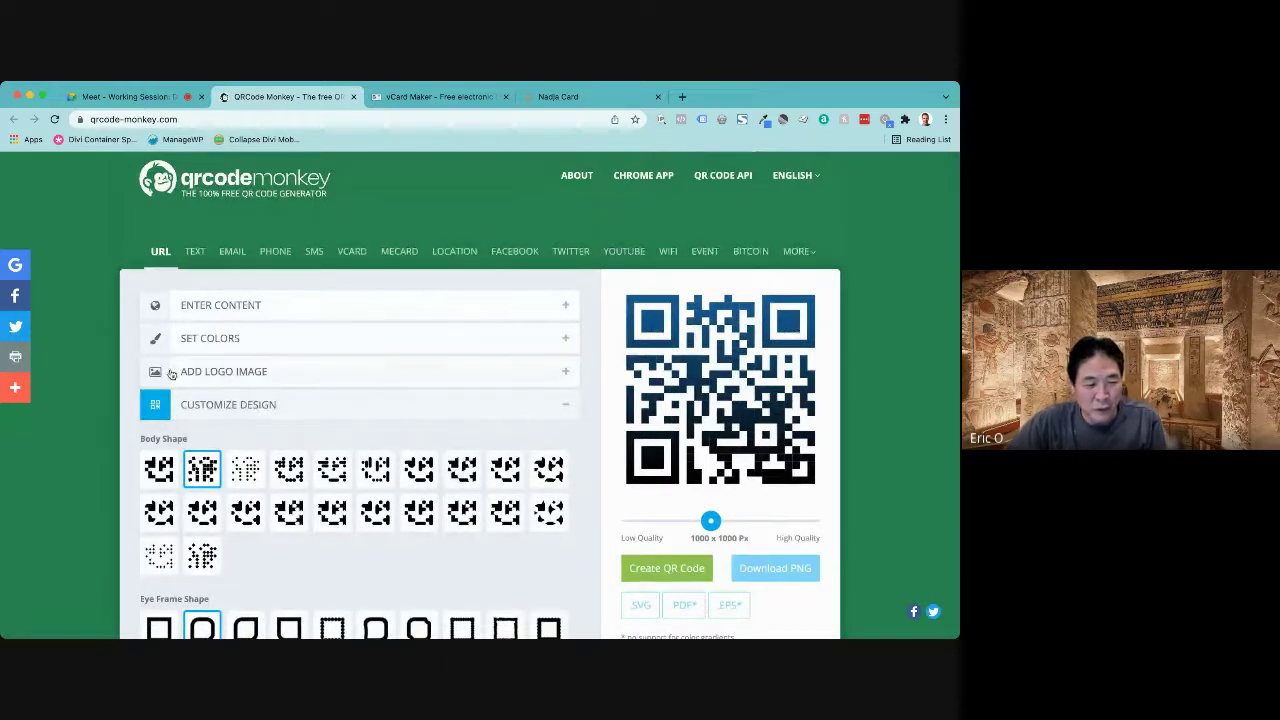
left_click(556, 97)
scroll(313, 343, "up", 5)
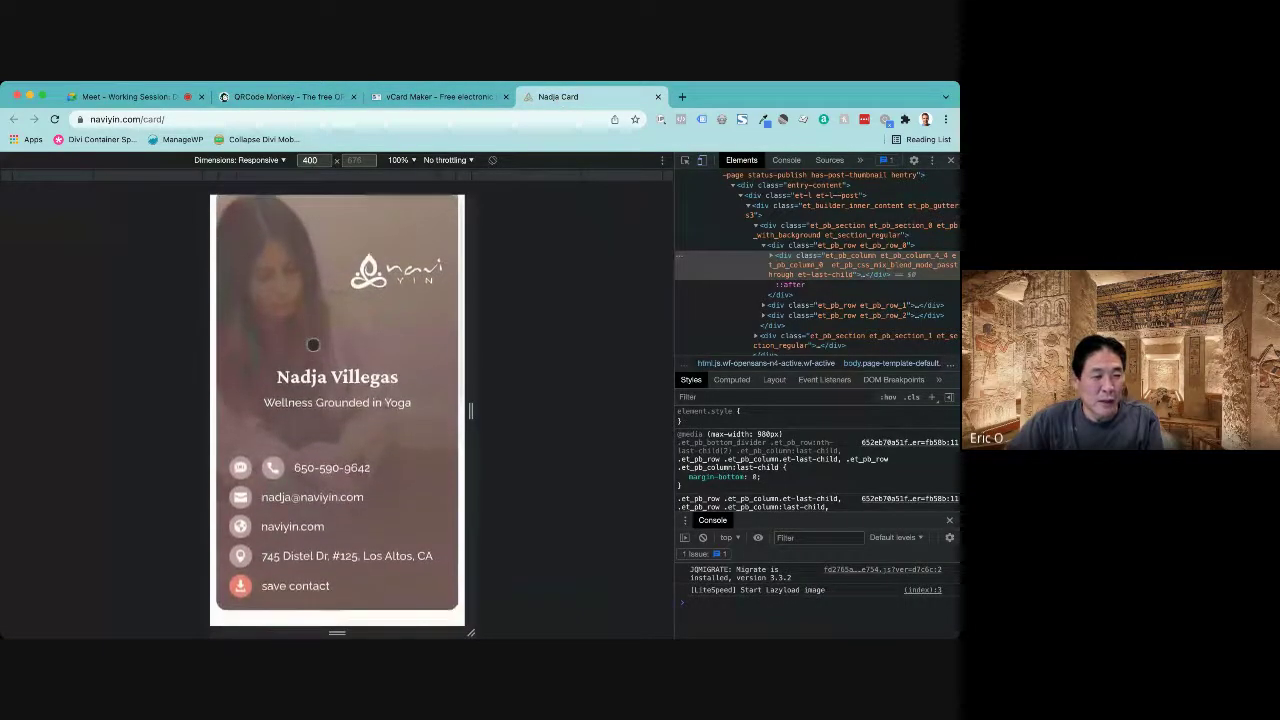
scroll(313, 343, "down", 1)
scroll(313, 343, "down", 1)
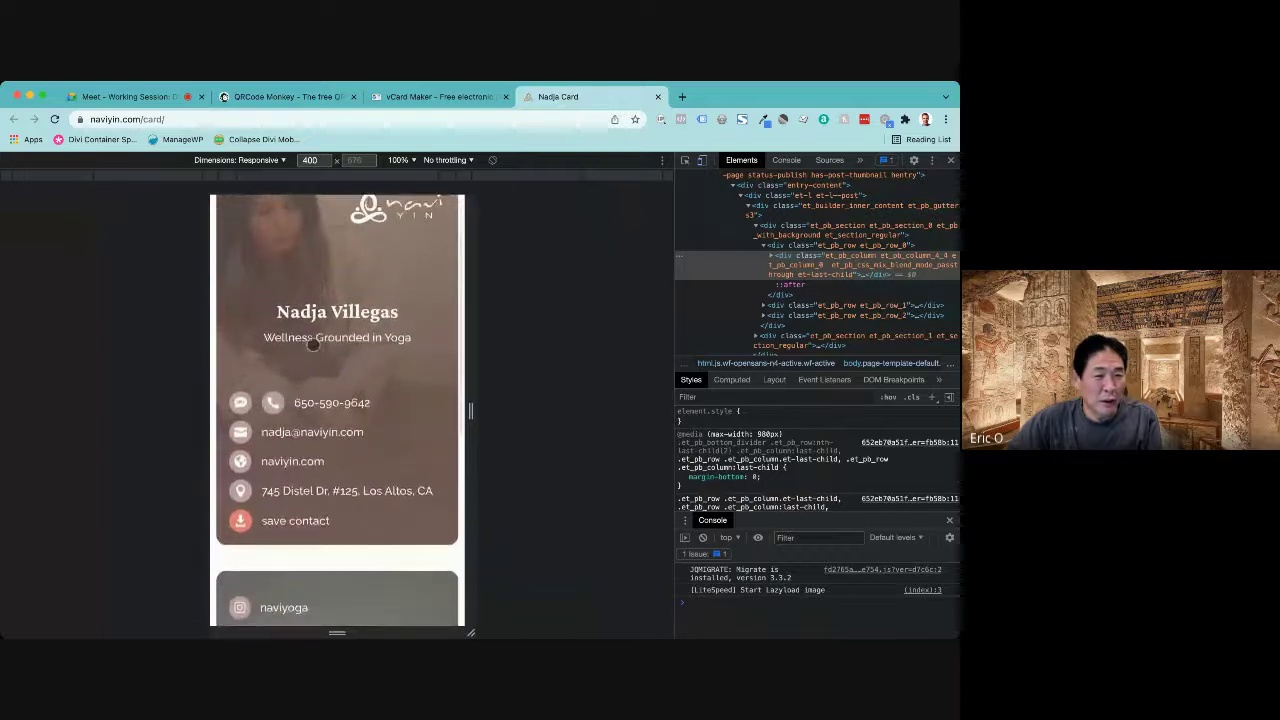
scroll(313, 343, "up", 2)
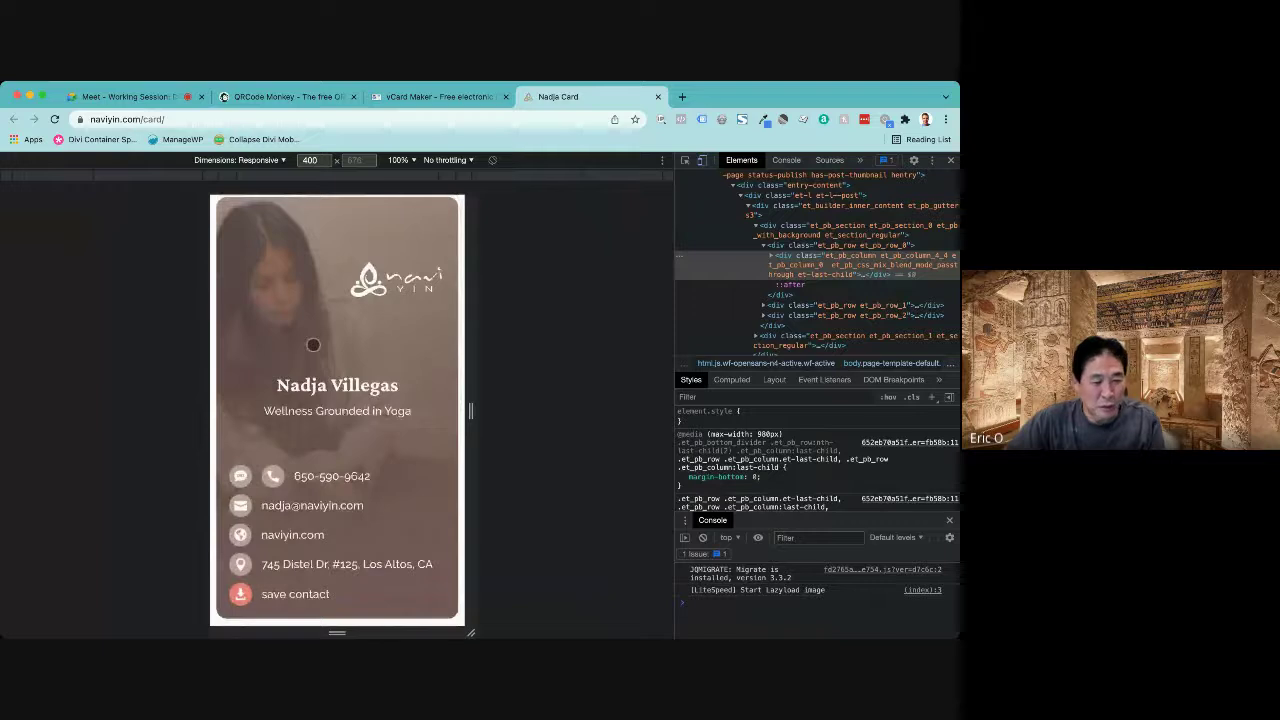
scroll(313, 345, "up", 1)
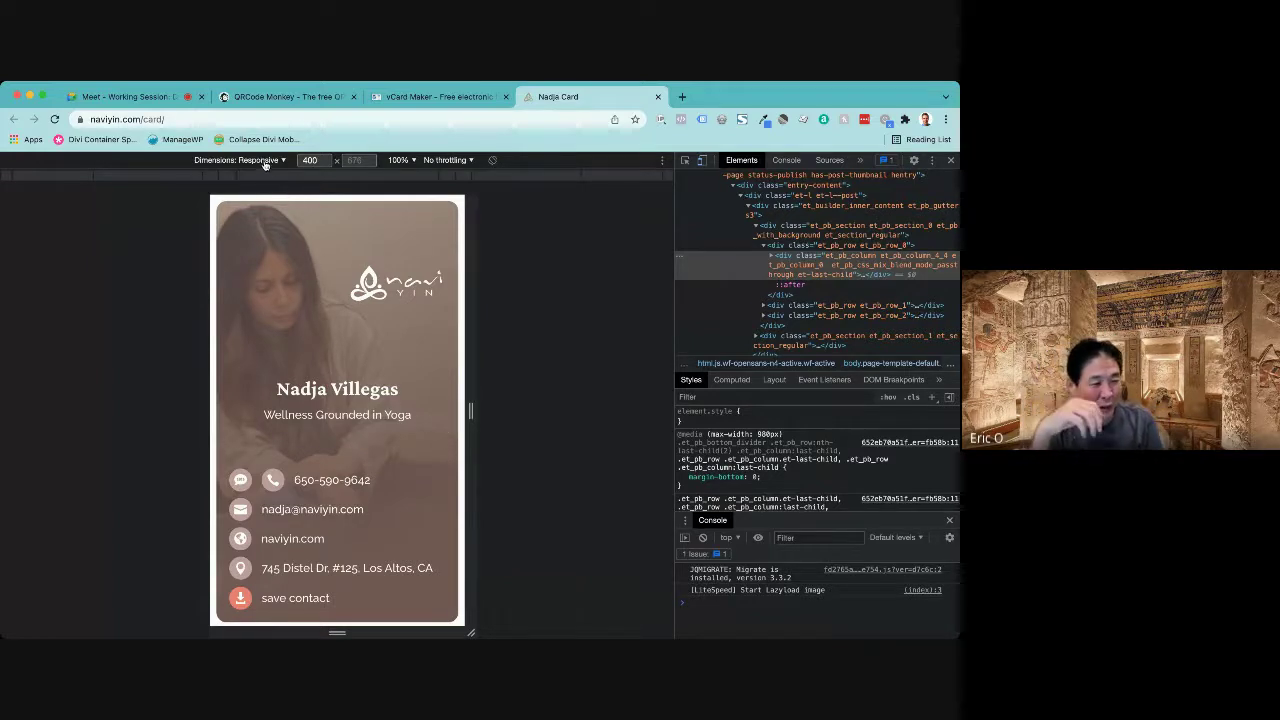
- Preview the business card page at the iPhone X device size and check its contact and social sections
left_click(223, 297)
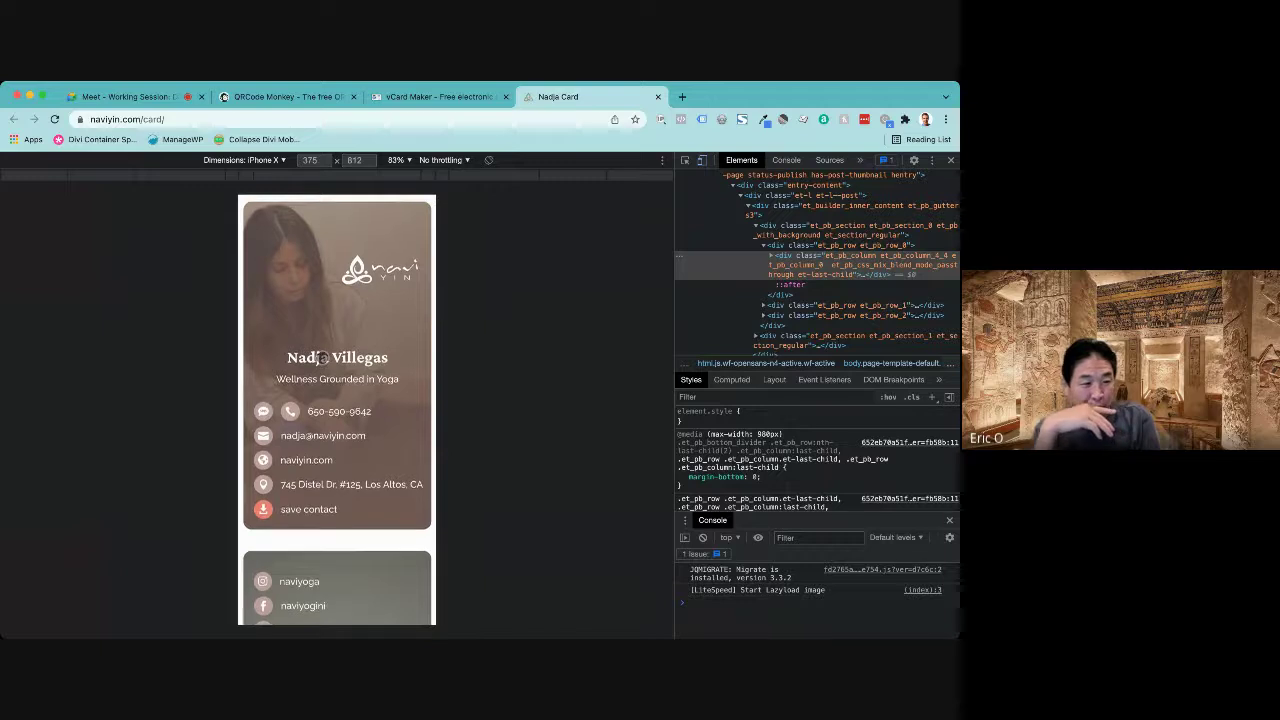
scroll(322, 357, "down", 1)
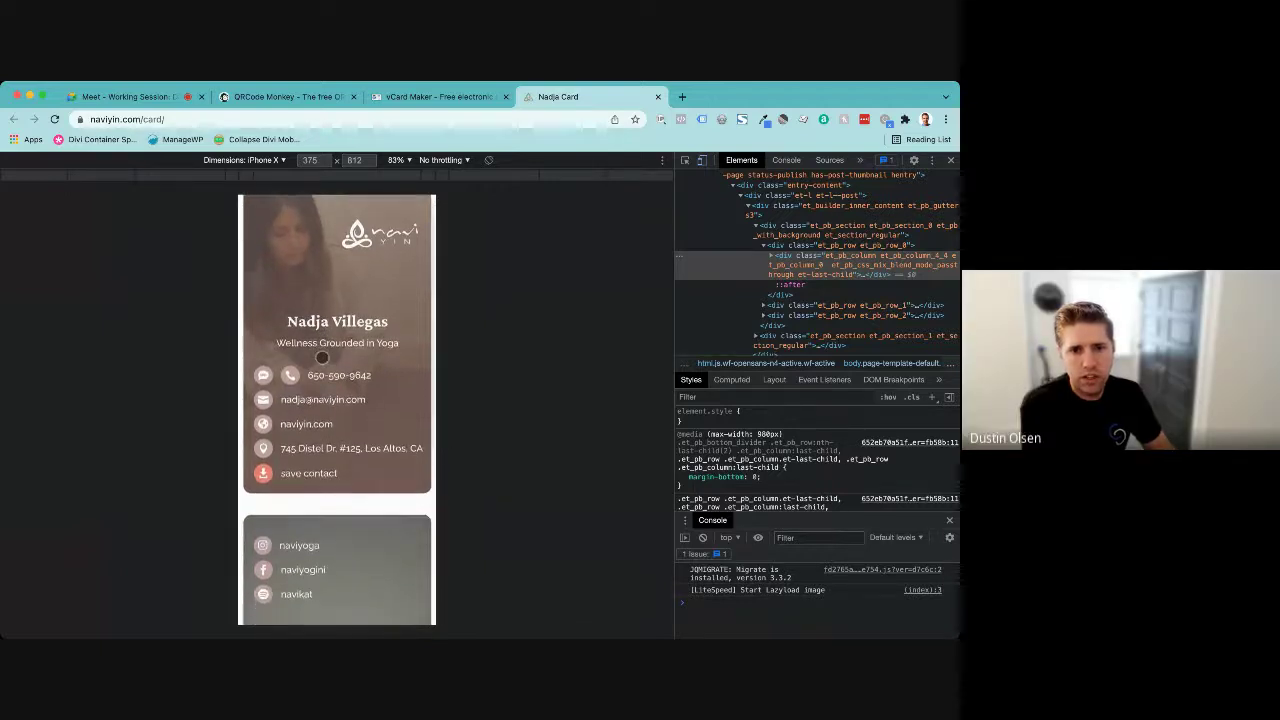
scroll(322, 357, "up", 1)
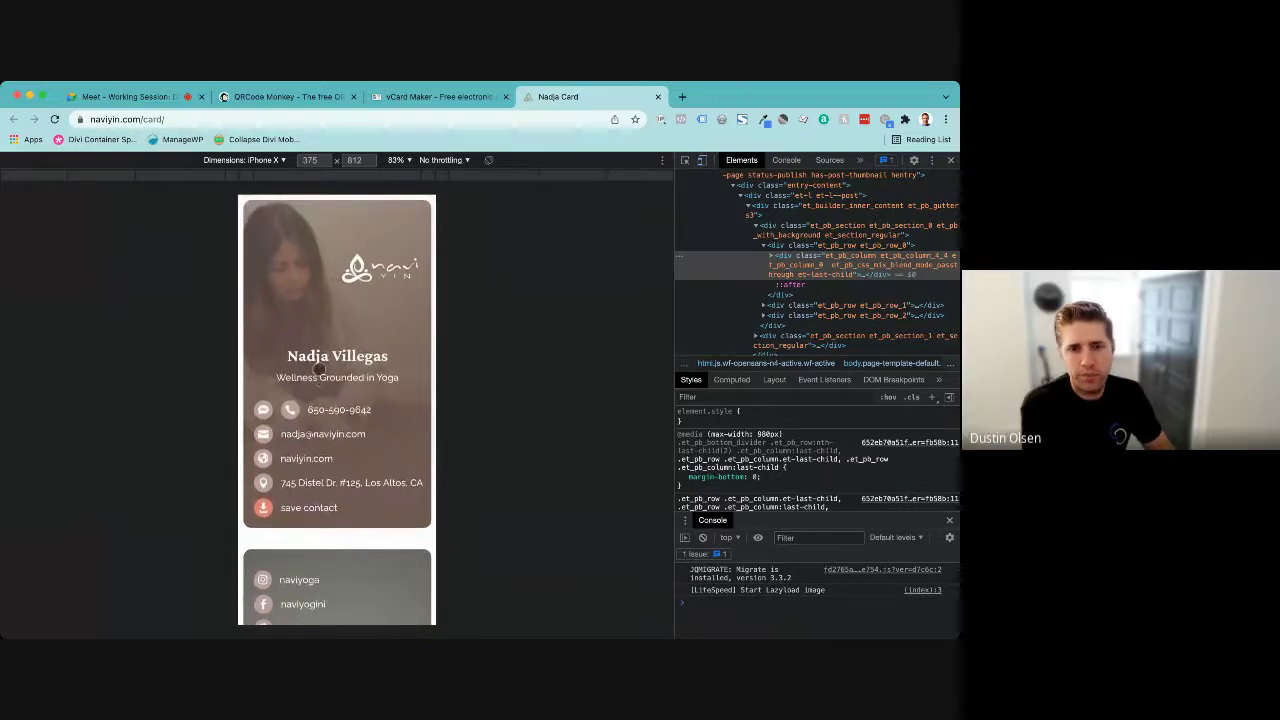
scroll(318, 370, "down", 1)
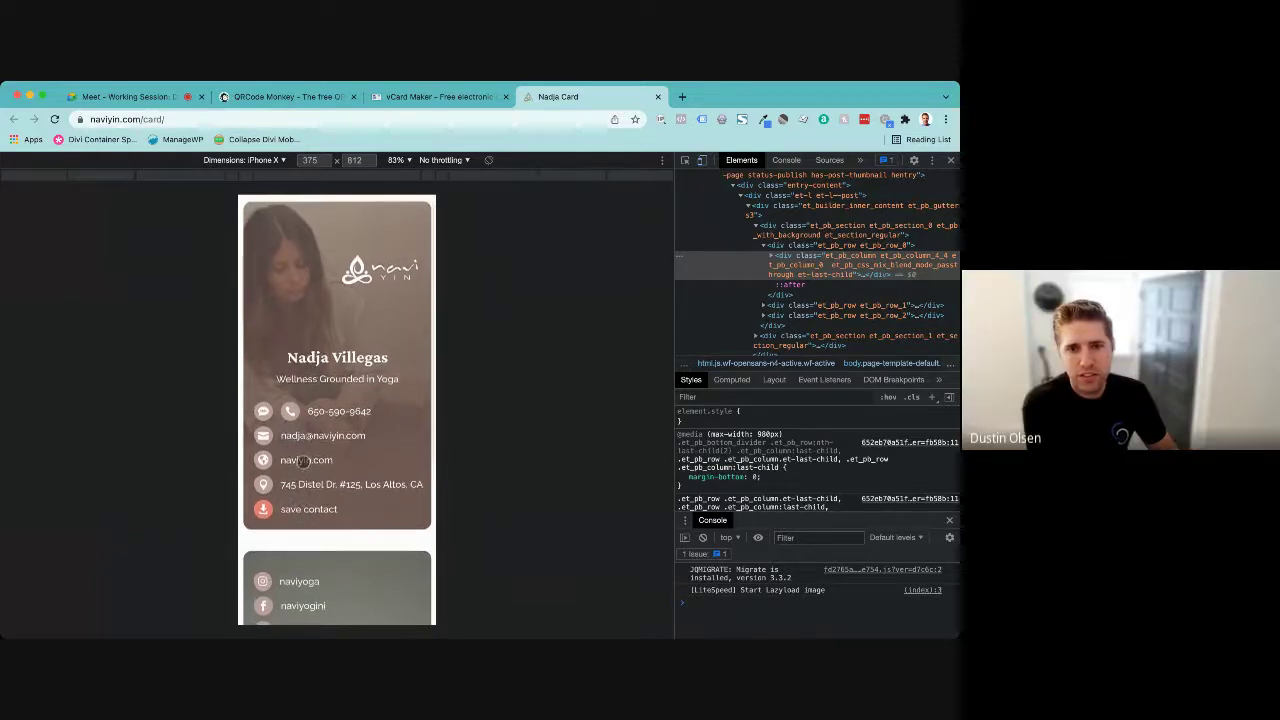
- Revisit the open QRCode Monkey and vCard Maker pages, and return to the Google Meet call
left_click(312, 97)
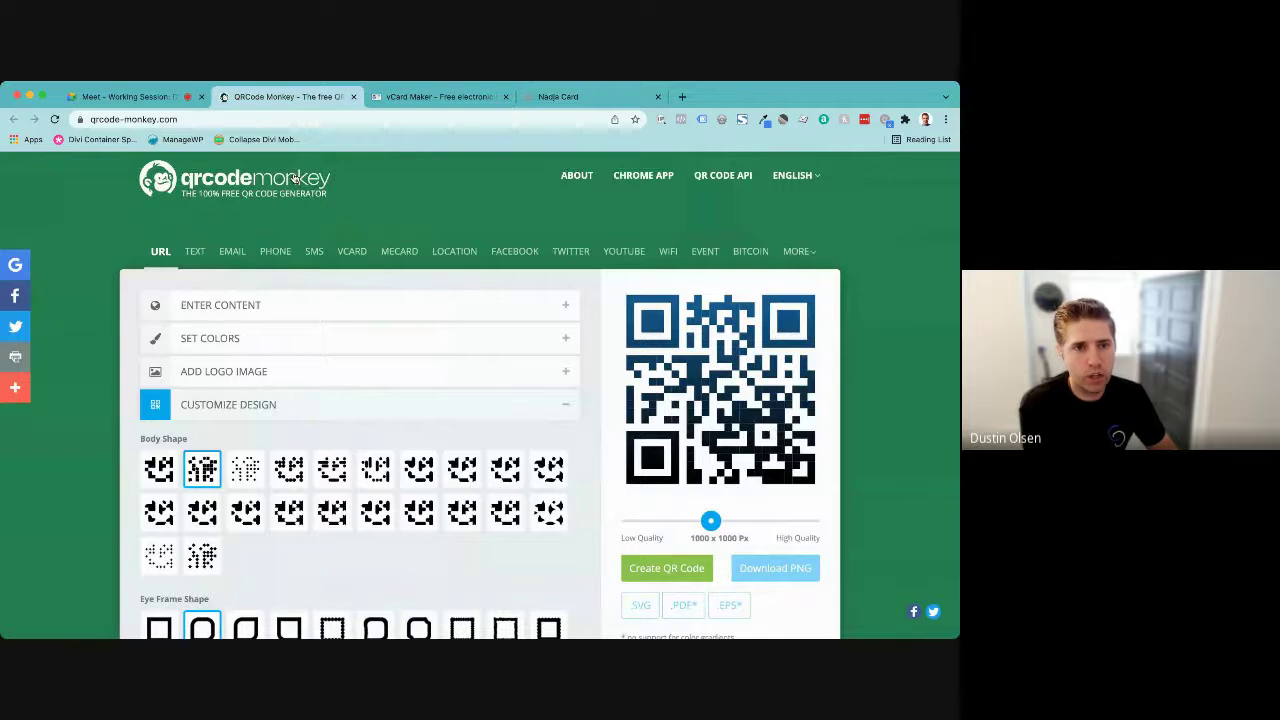
left_click(424, 98)
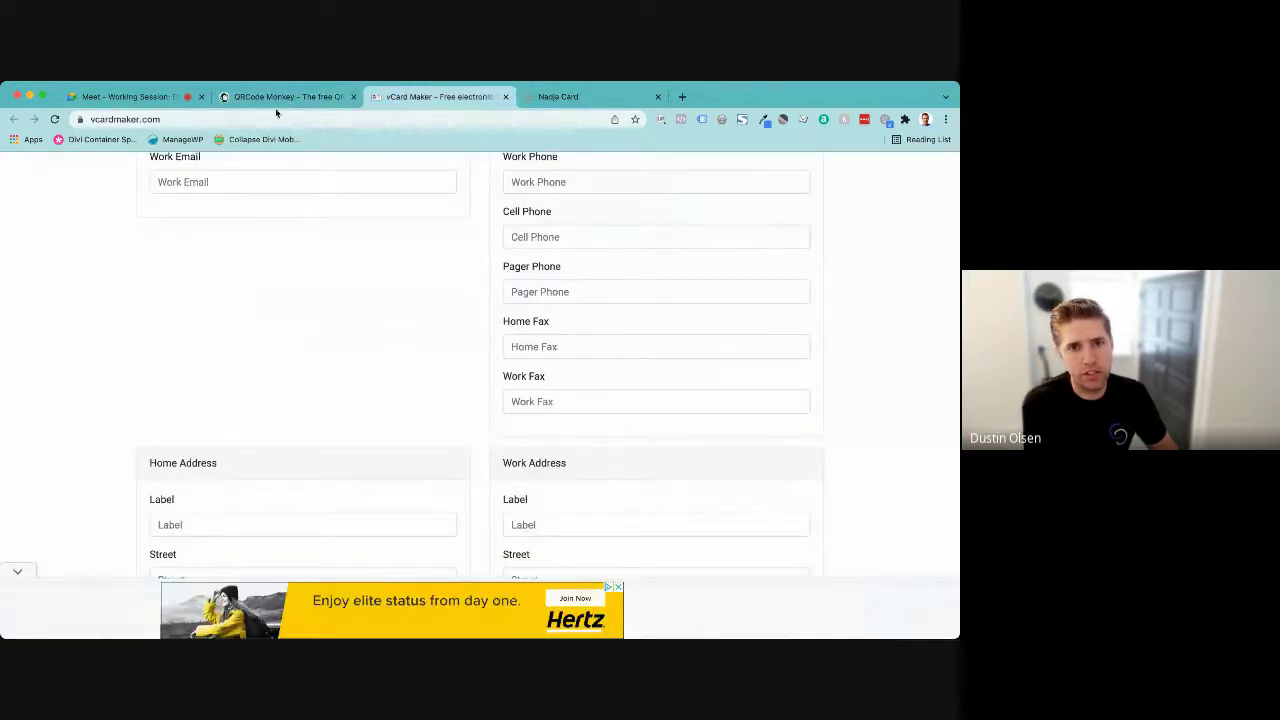
left_click(285, 100)
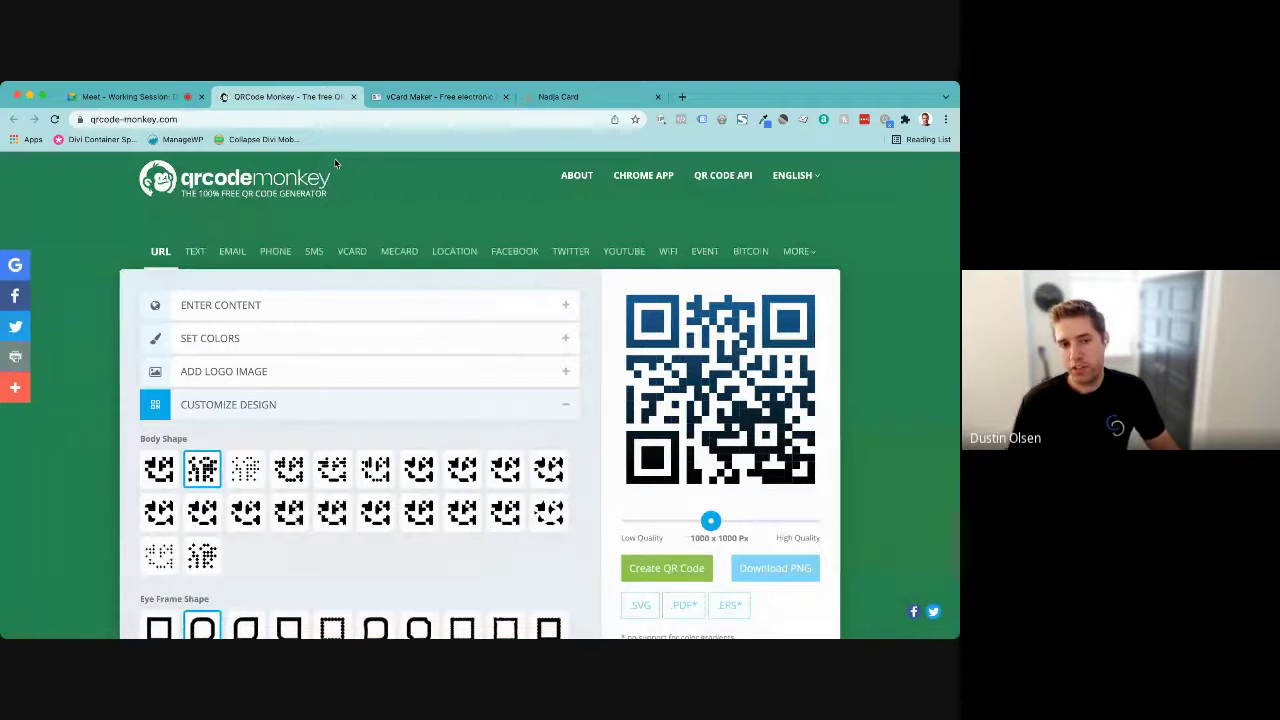
left_click(135, 100)
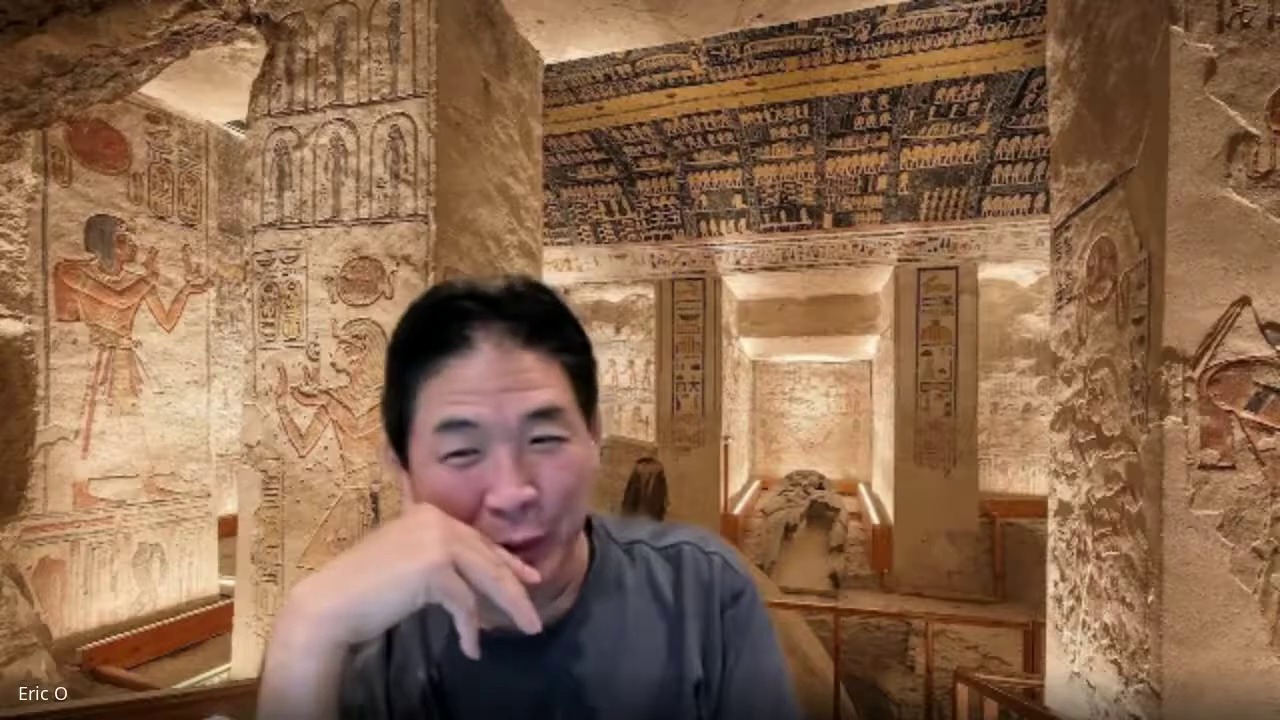
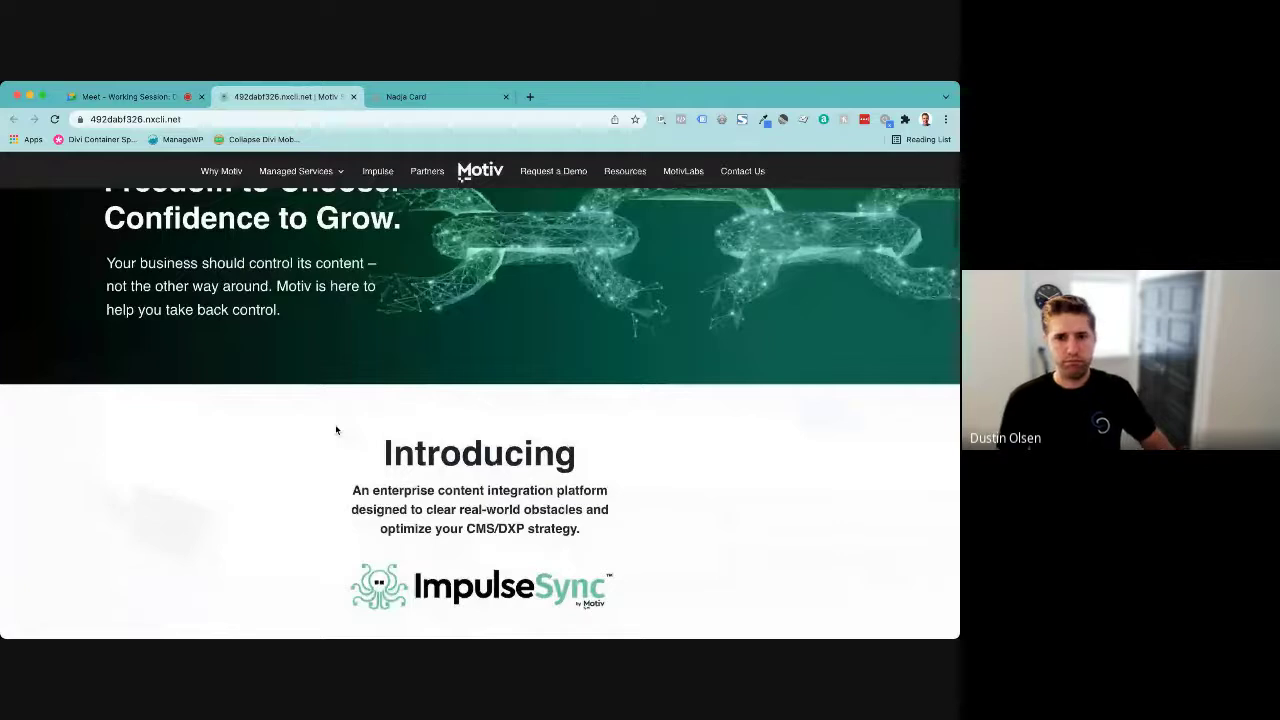
- Examine the Motiv homepage from its hero section down to the multi-column footer links
scroll(336, 430, "up", 1)
scroll(336, 430, "up", 3)
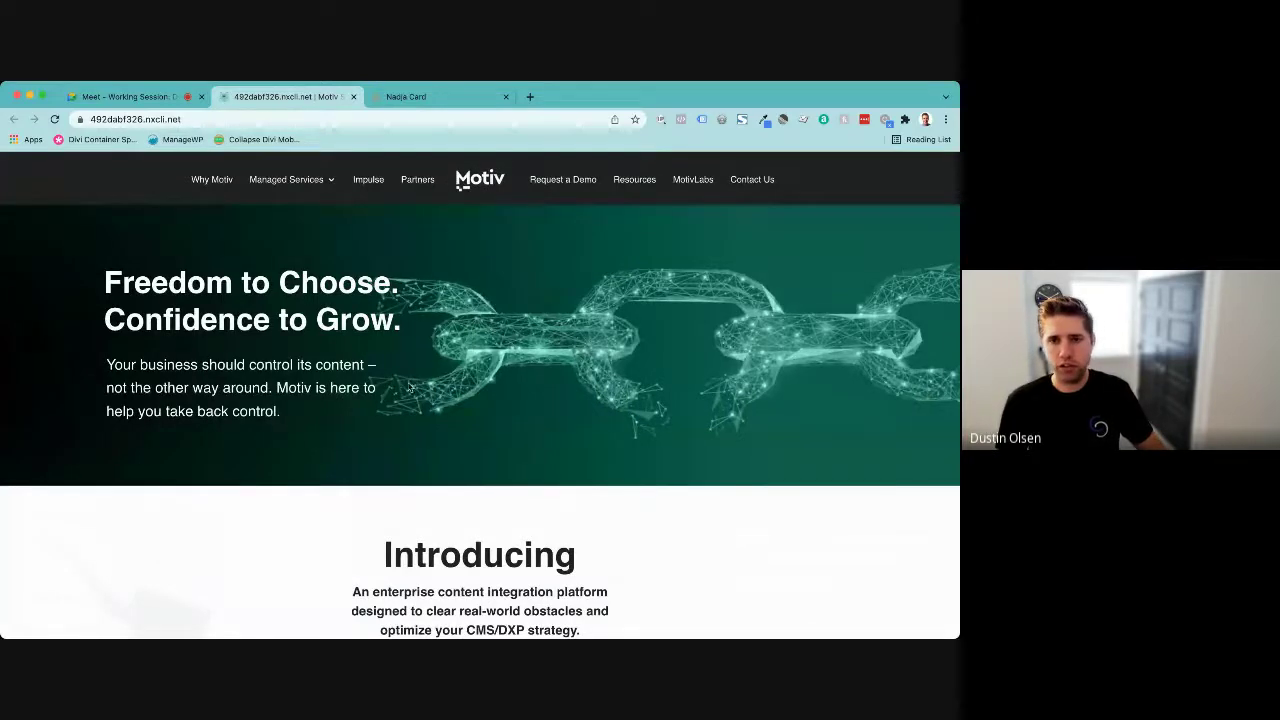
scroll(409, 388, "down", 8)
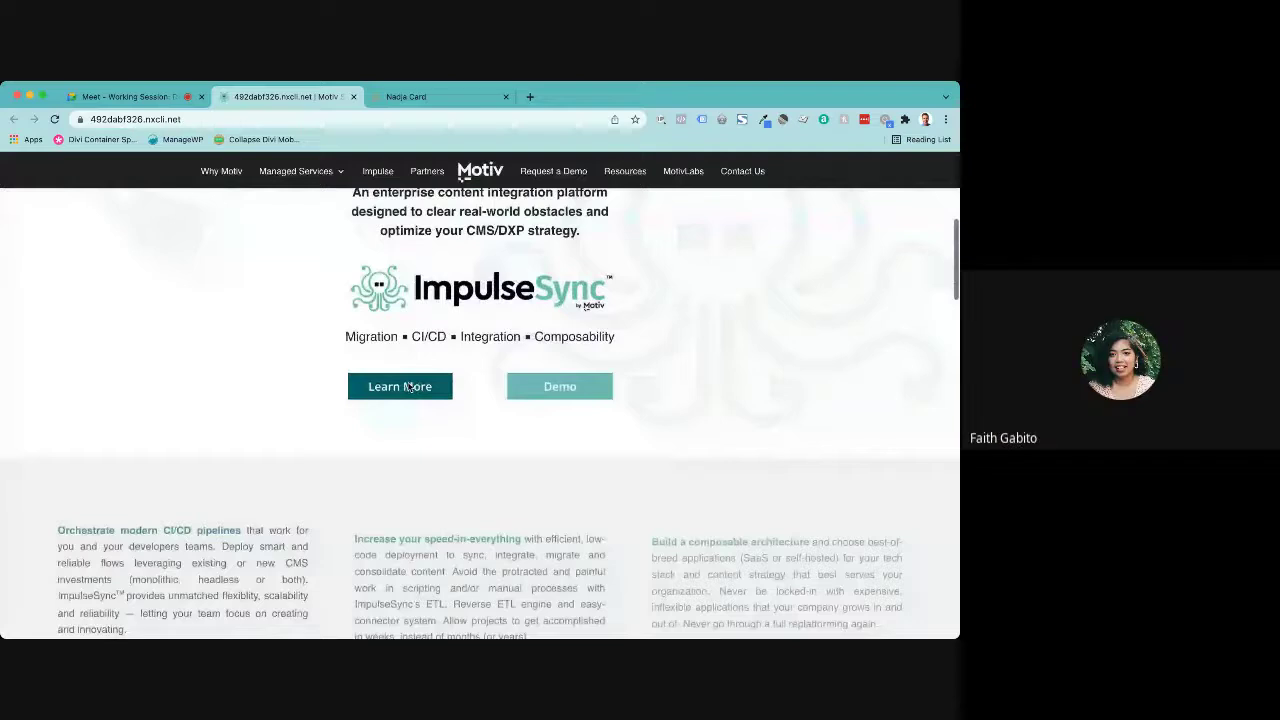
scroll(409, 388, "down", 15)
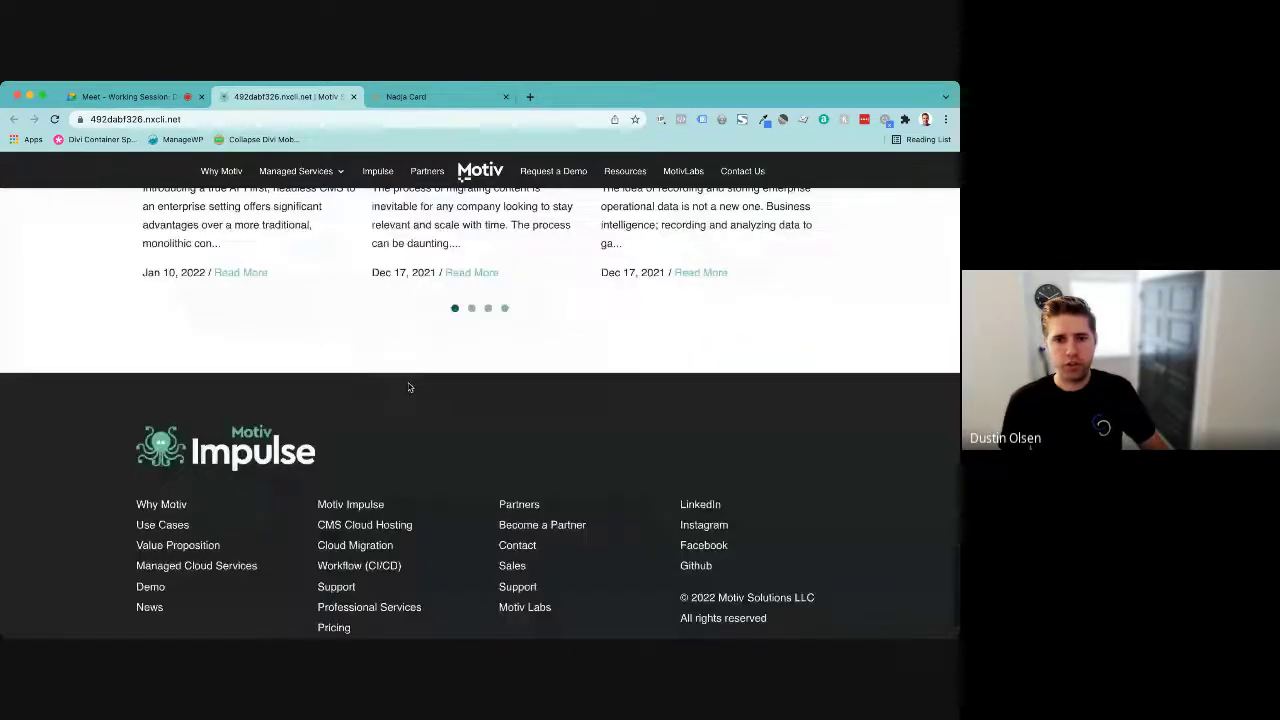
scroll(409, 388, "down", 2)
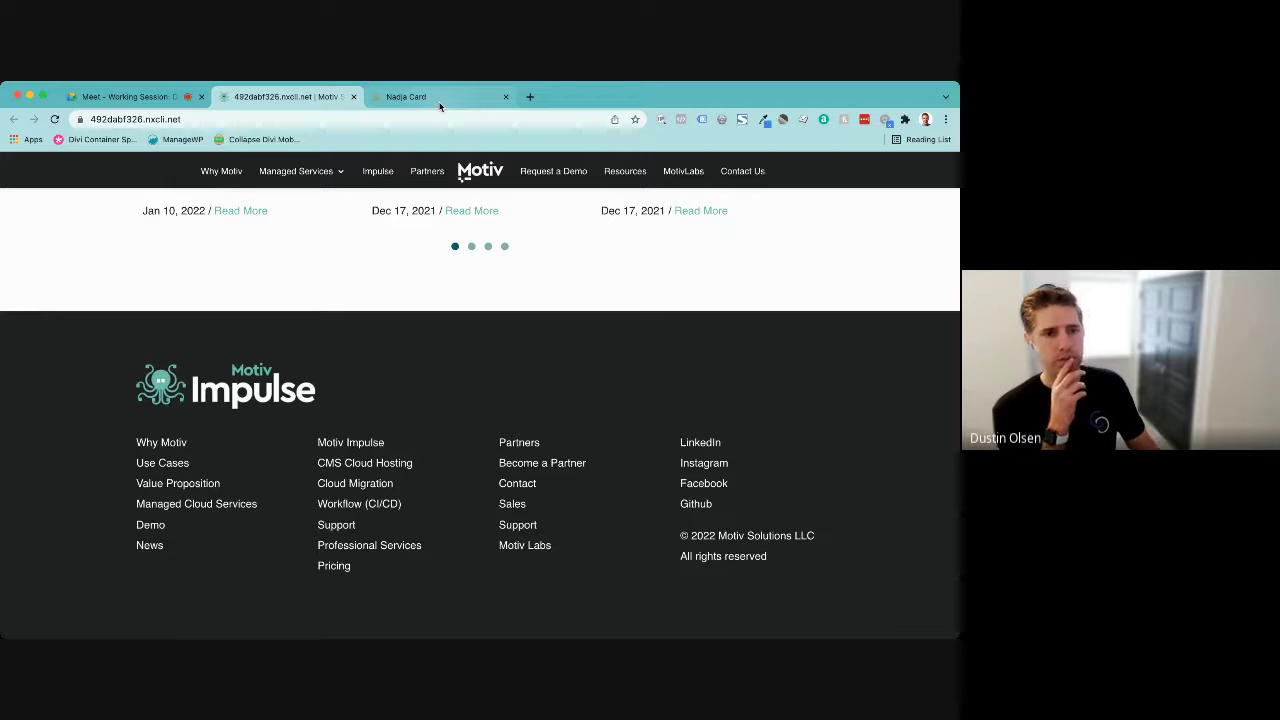
- Open templatesite.cobalt.graphics/wp-admin in place of the business card page and log in to WordPress with the prefilled credentials
left_click(439, 100)
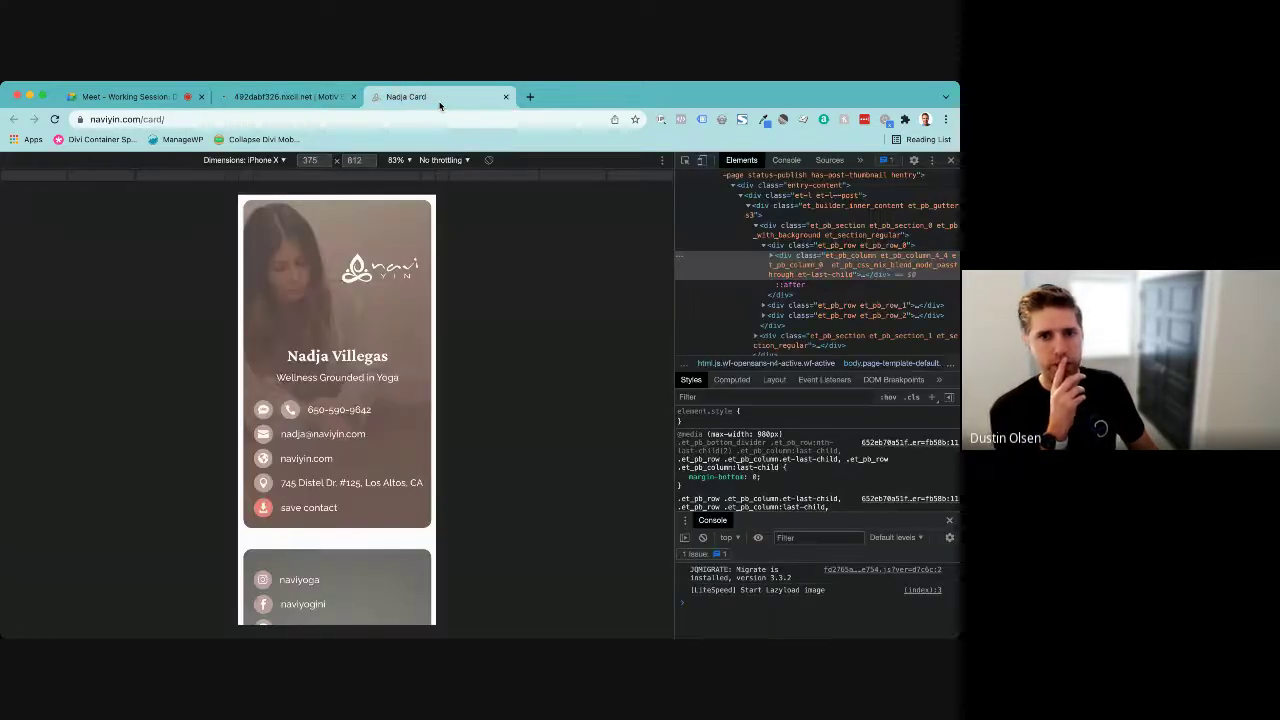
left_click(365, 120)
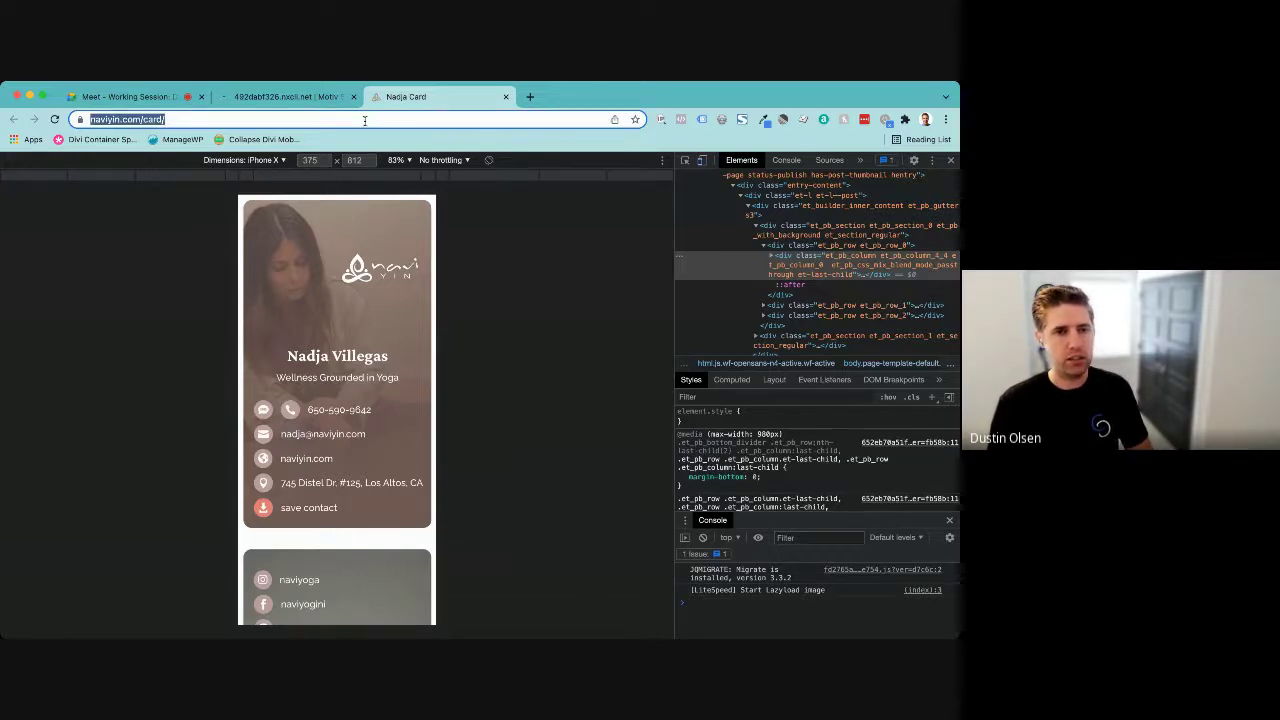
type("templatesite.")
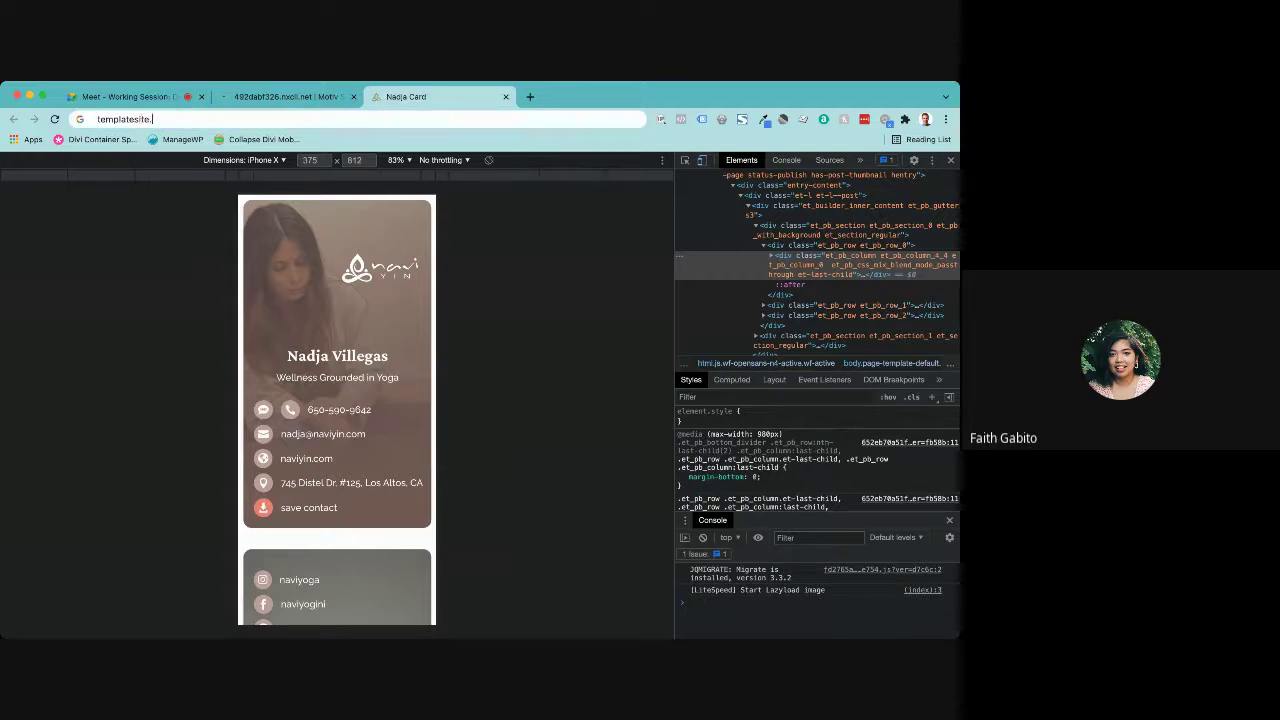
type("cobalt.graphics/")
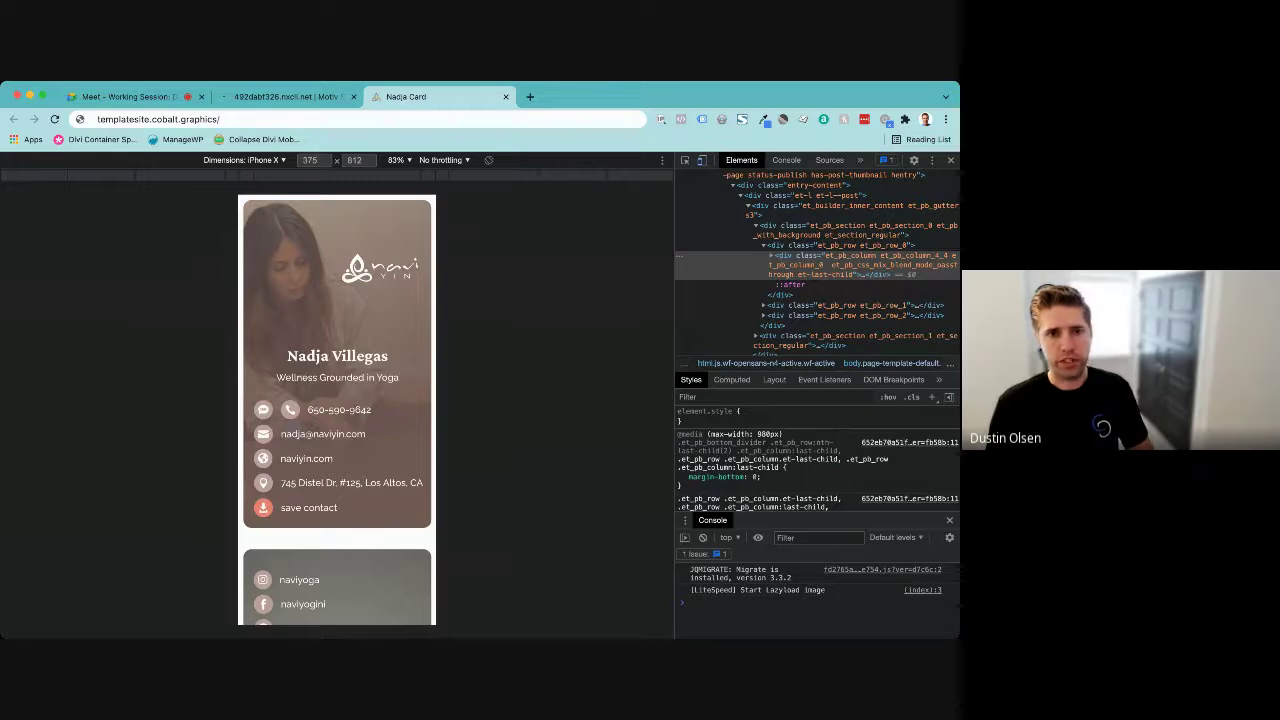
type("wp-admin")
key("Return")
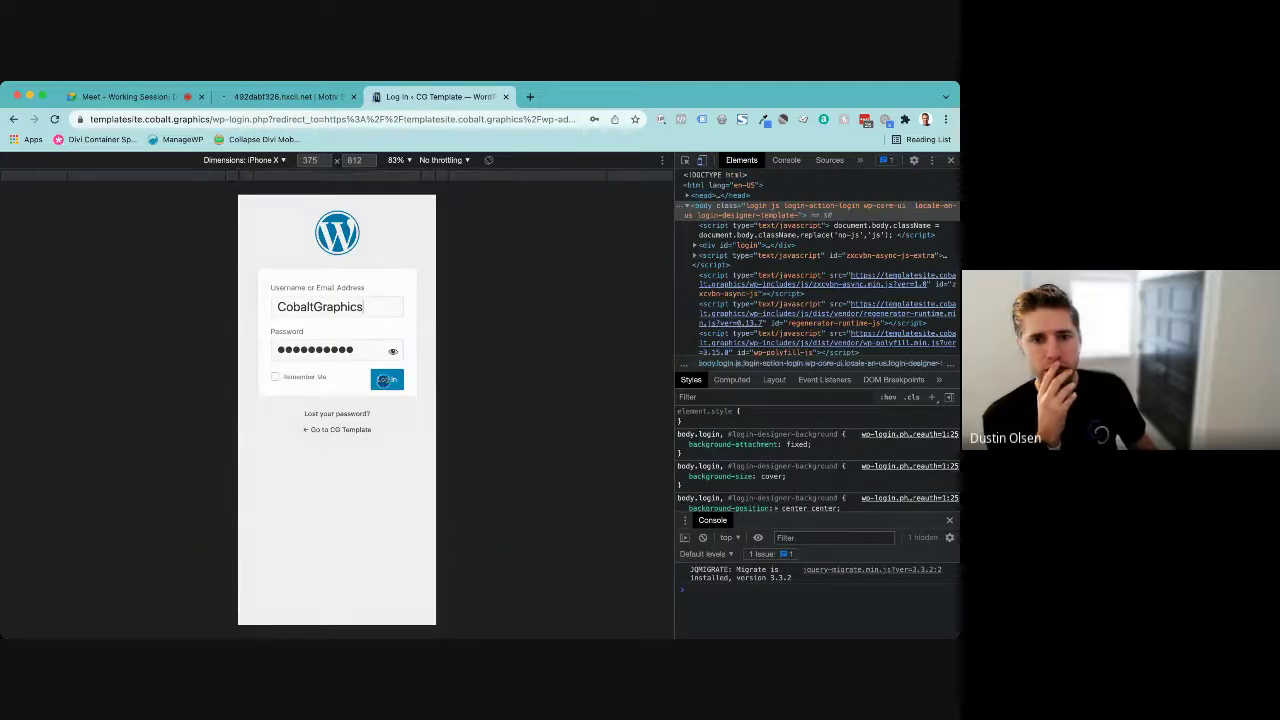
left_click(385, 380)
- Turn off device emulation, close the developer tools, and choose to update the administration email on the verification page
left_click(702, 160)
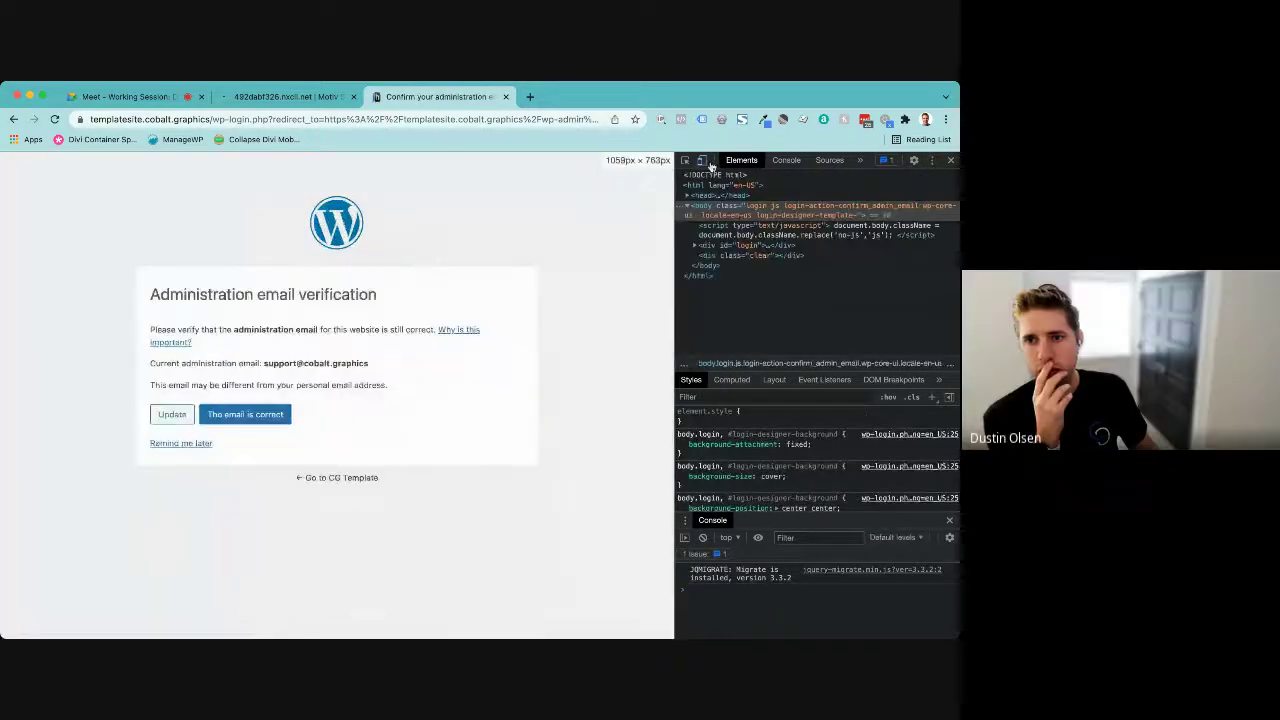
left_click(950, 160)
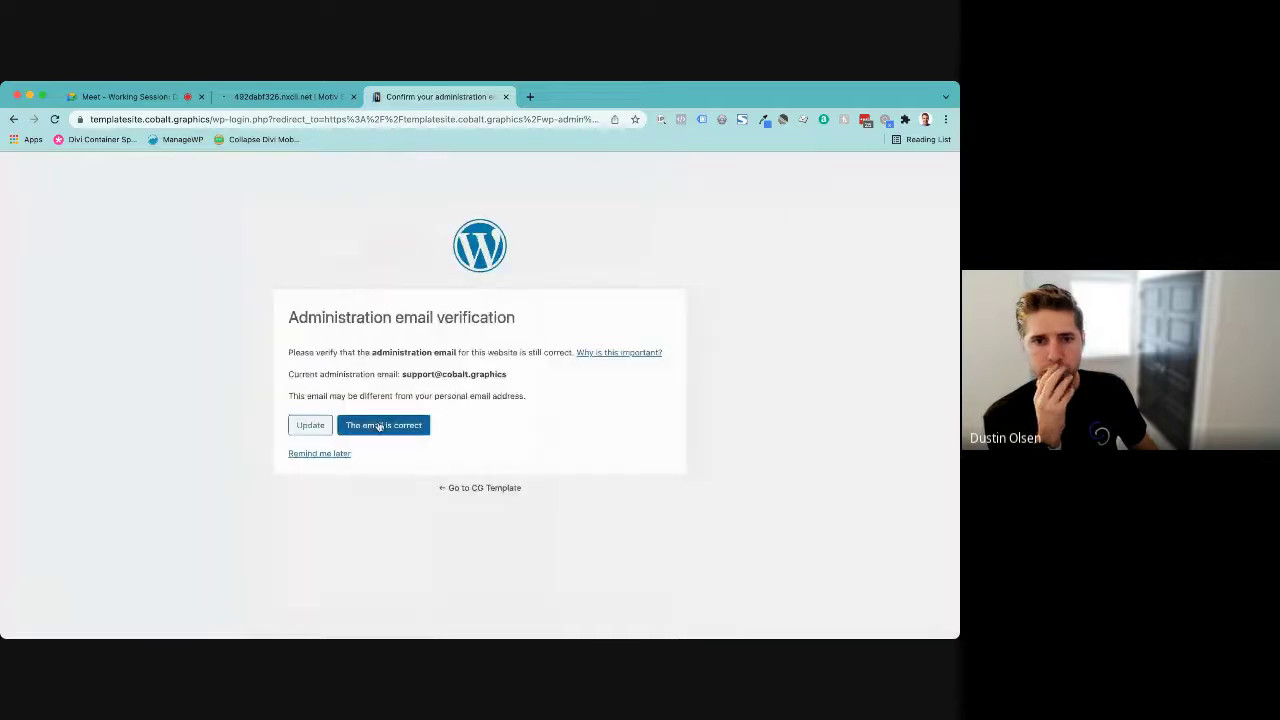
left_click(311, 426)
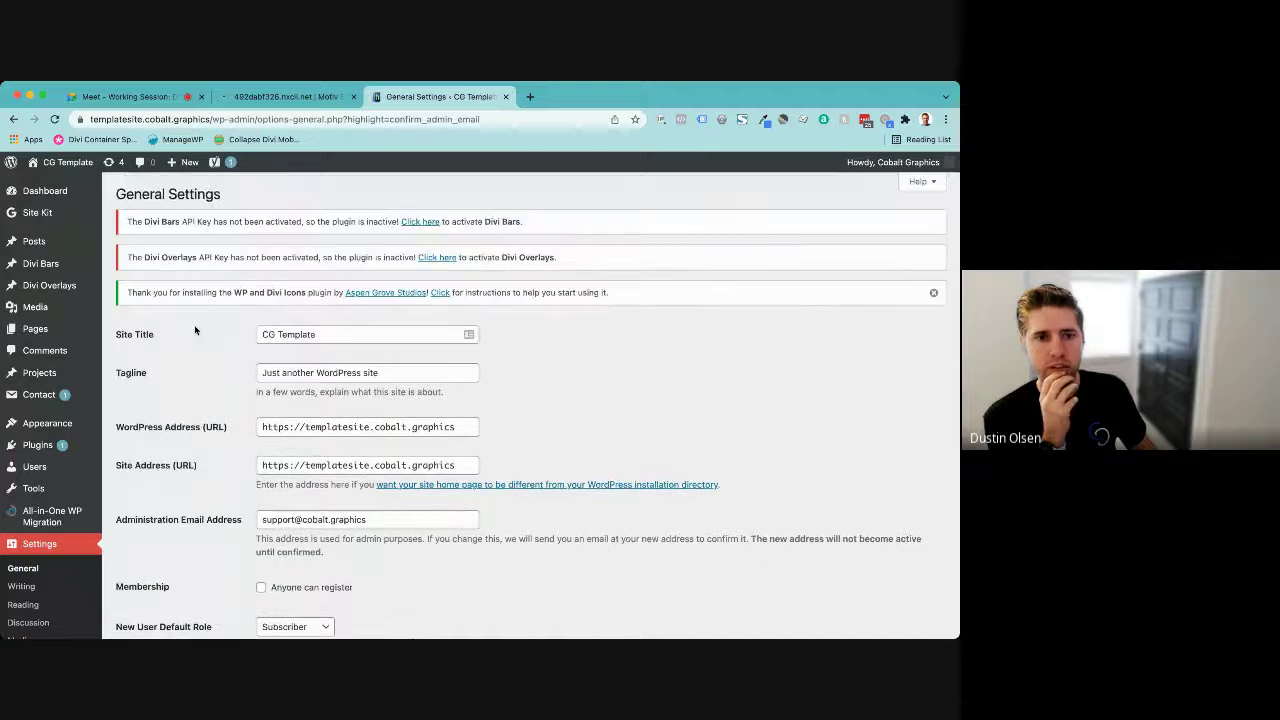
- Open the Divi Theme Builder and start building a global footer from scratch for the Default Website Template
mouse_move(36, 468)
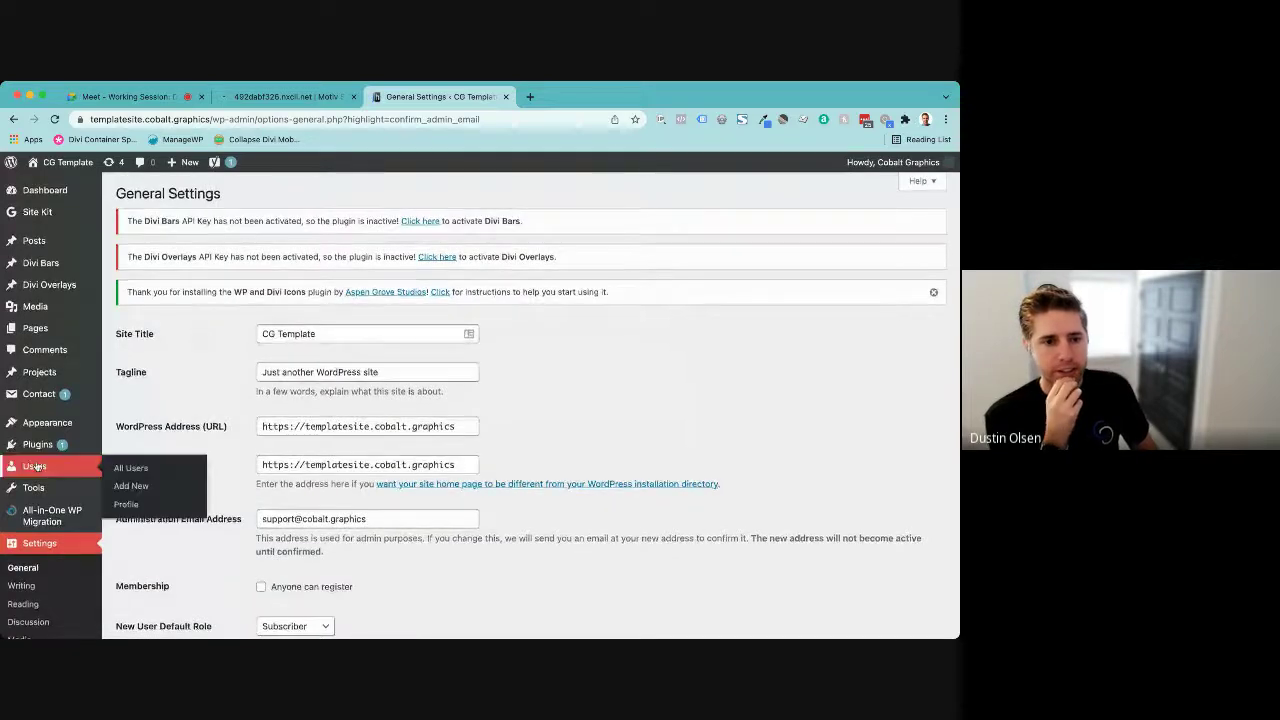
scroll(36, 468, "down", 5)
mouse_move(45, 573)
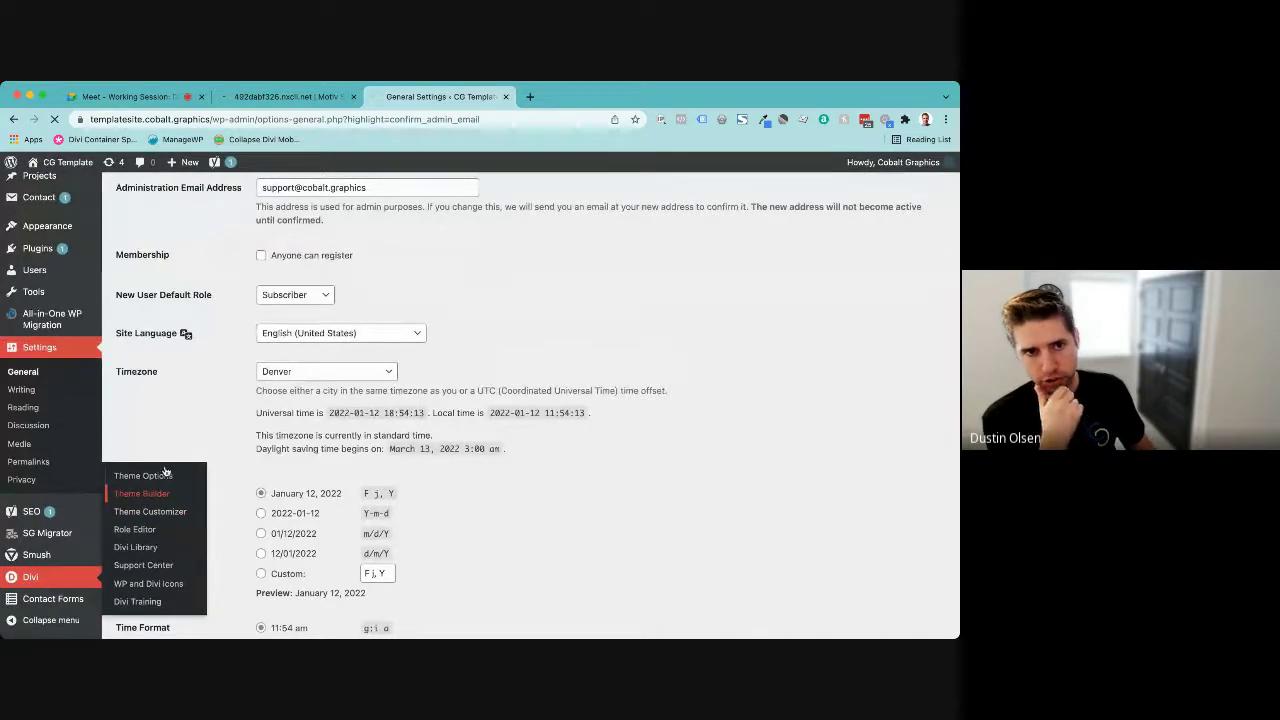
scroll(200, 395, "down", 2)
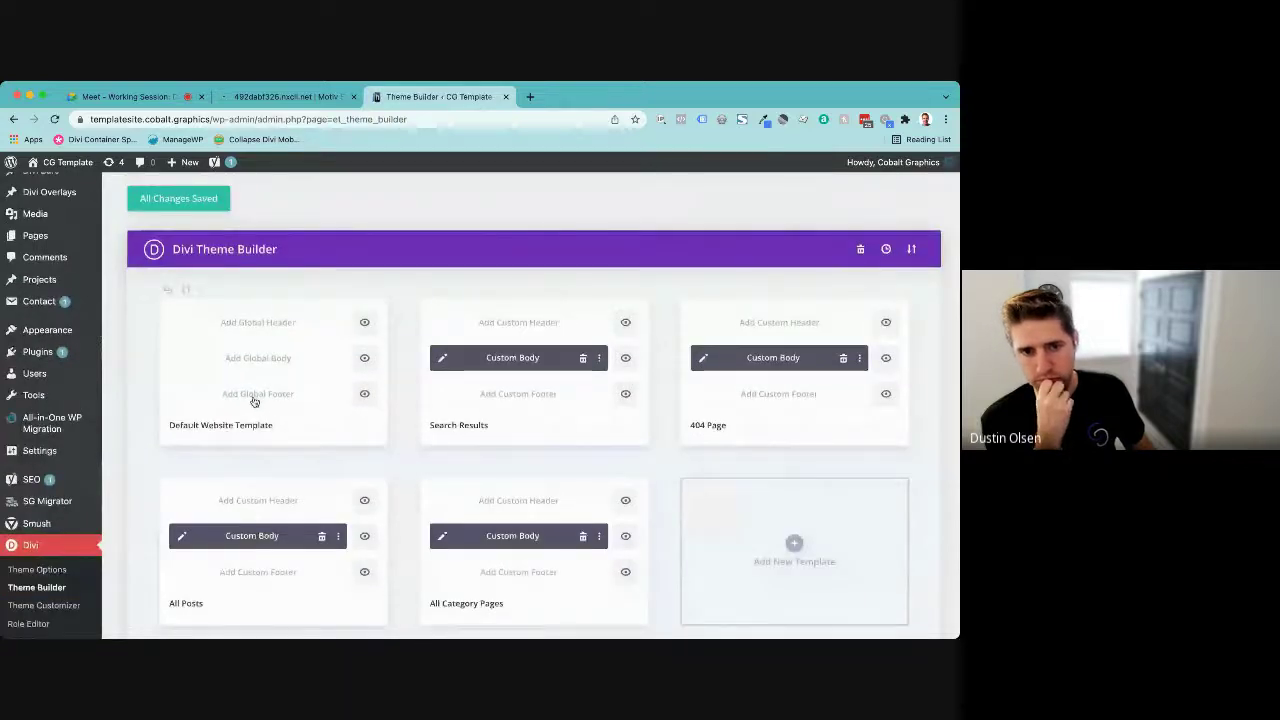
left_click(252, 396)
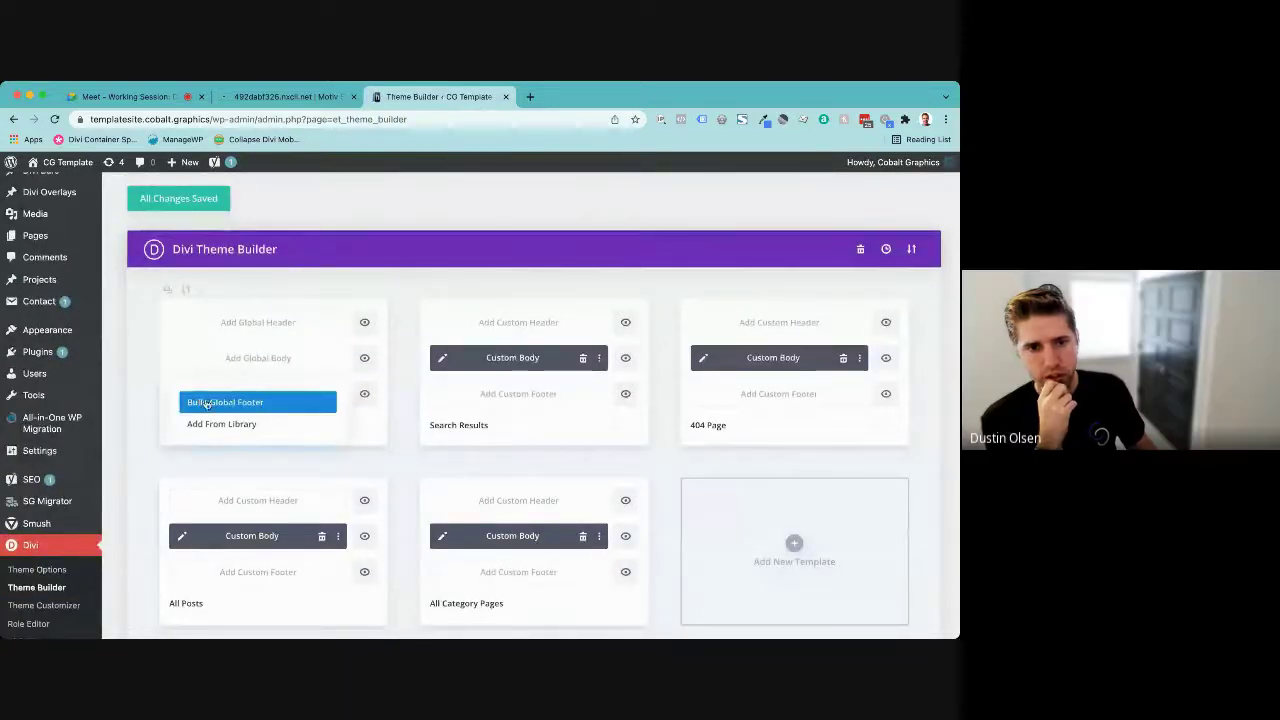
left_click(206, 402)
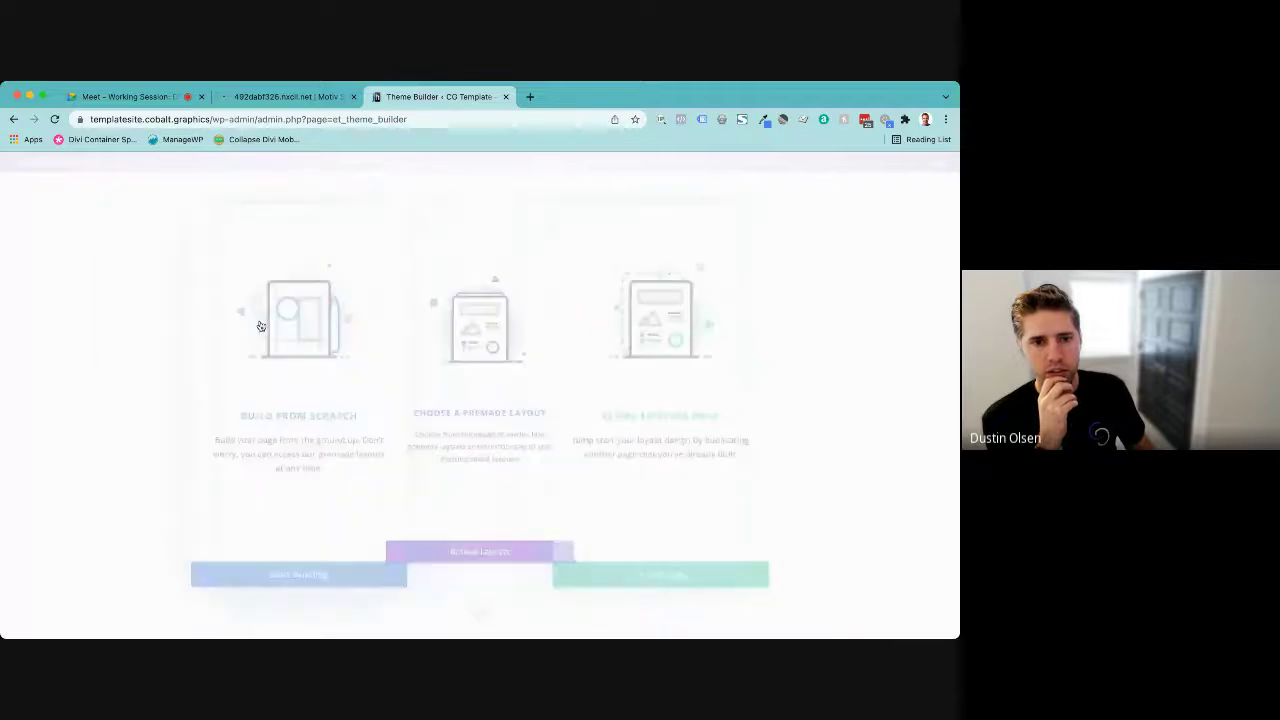
- Search the modules for "menu" and insert a Menu module into the global footer layout
left_click(395, 338)
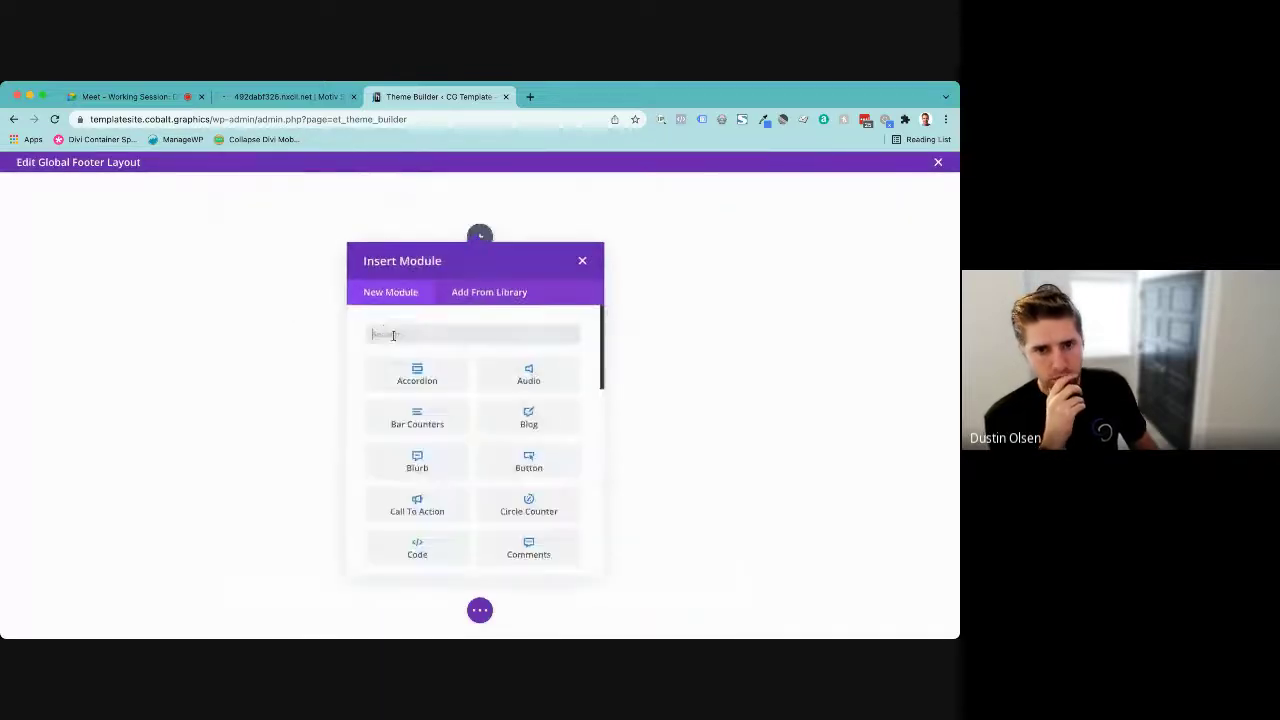
type("text")
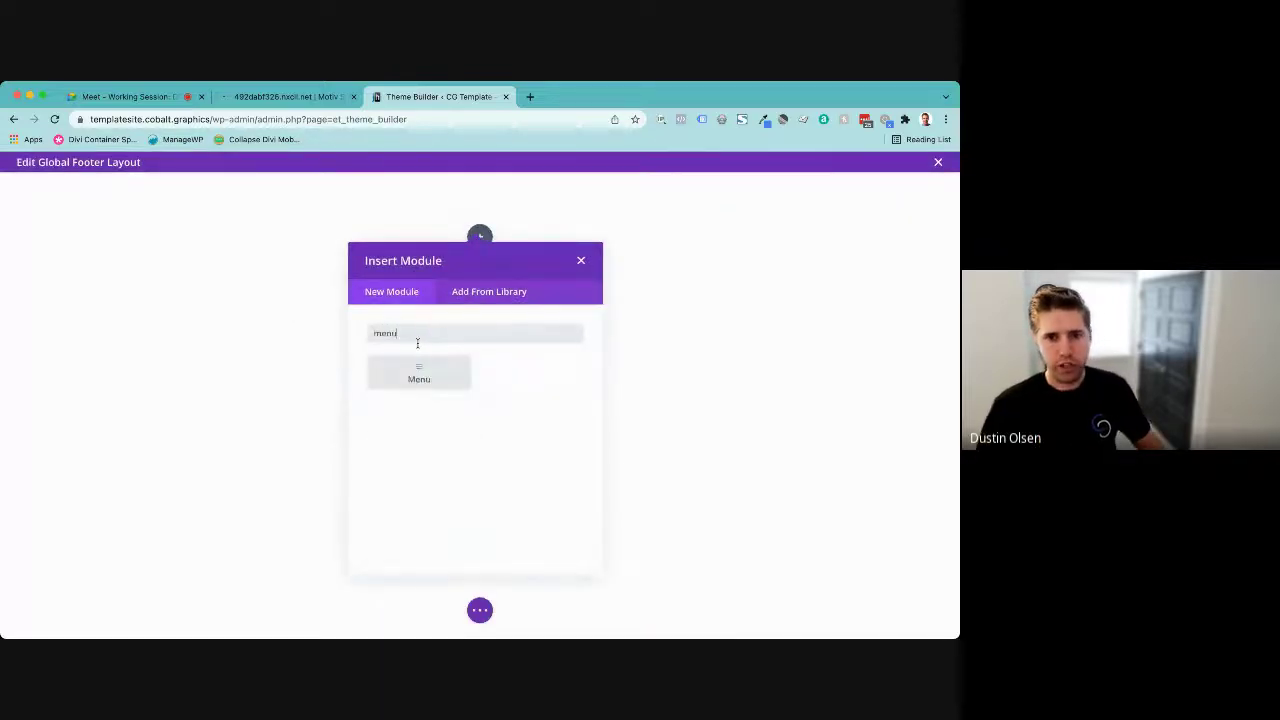
left_click(414, 376)
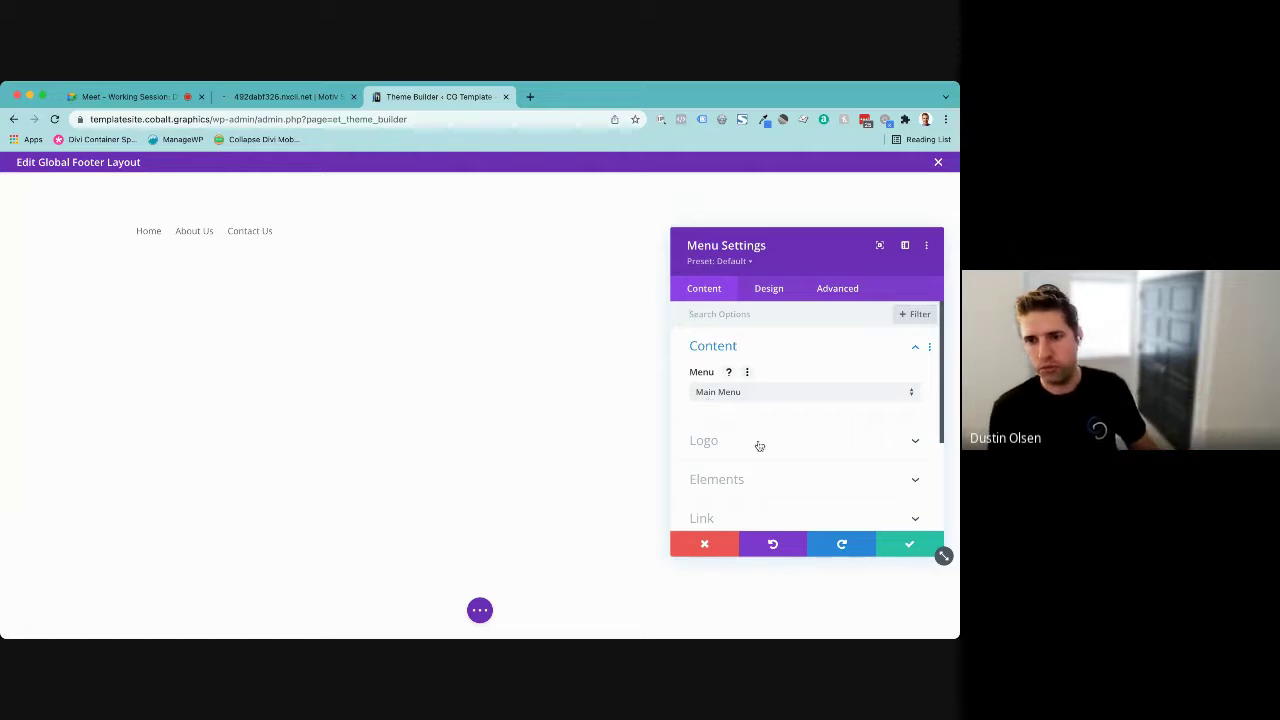
left_click_drag(768, 271, 753, 209)
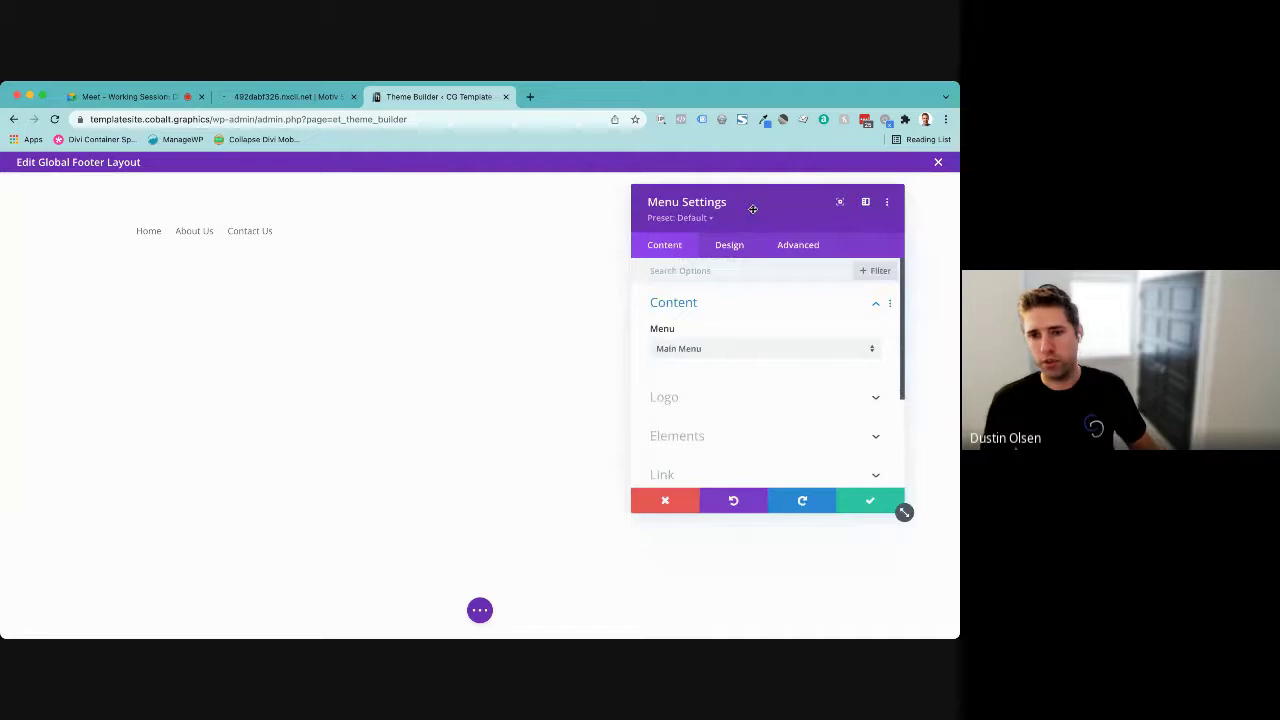
- Add the custom CSS declarations display:flex; and flex-direction:column; to the Menu module's main element
left_click(793, 245)
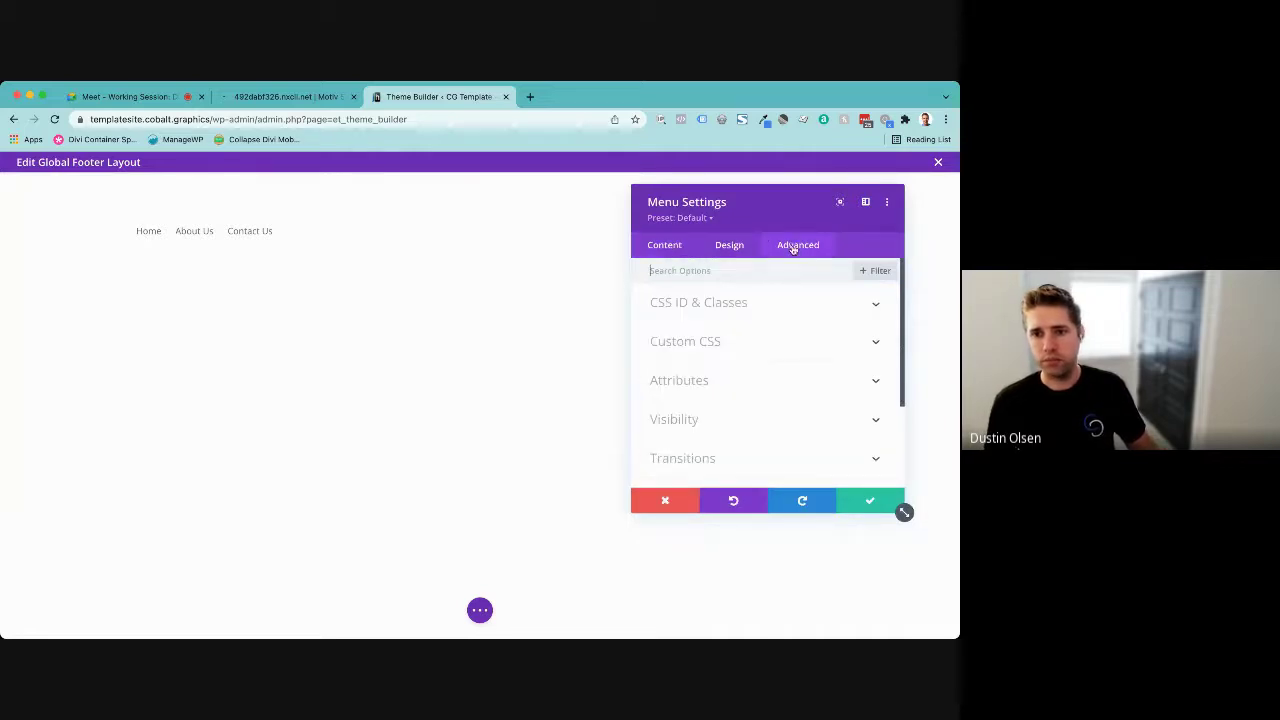
left_click(710, 341)
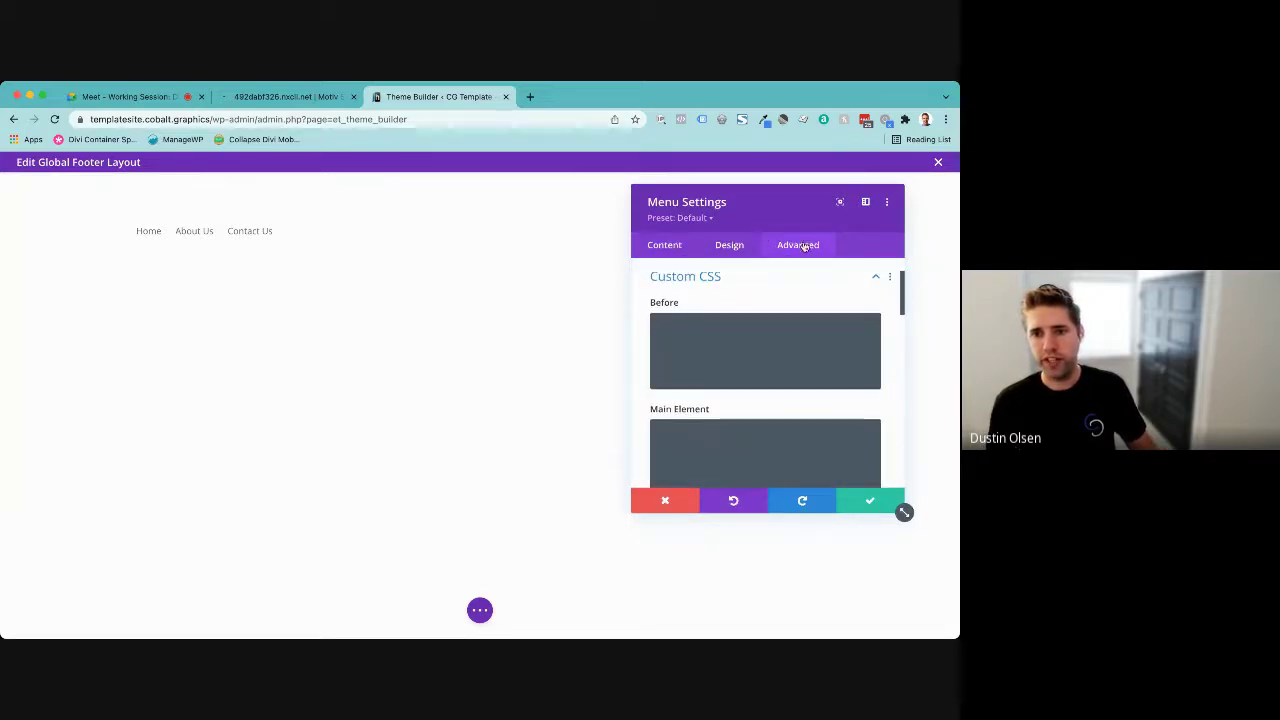
left_click(675, 434)
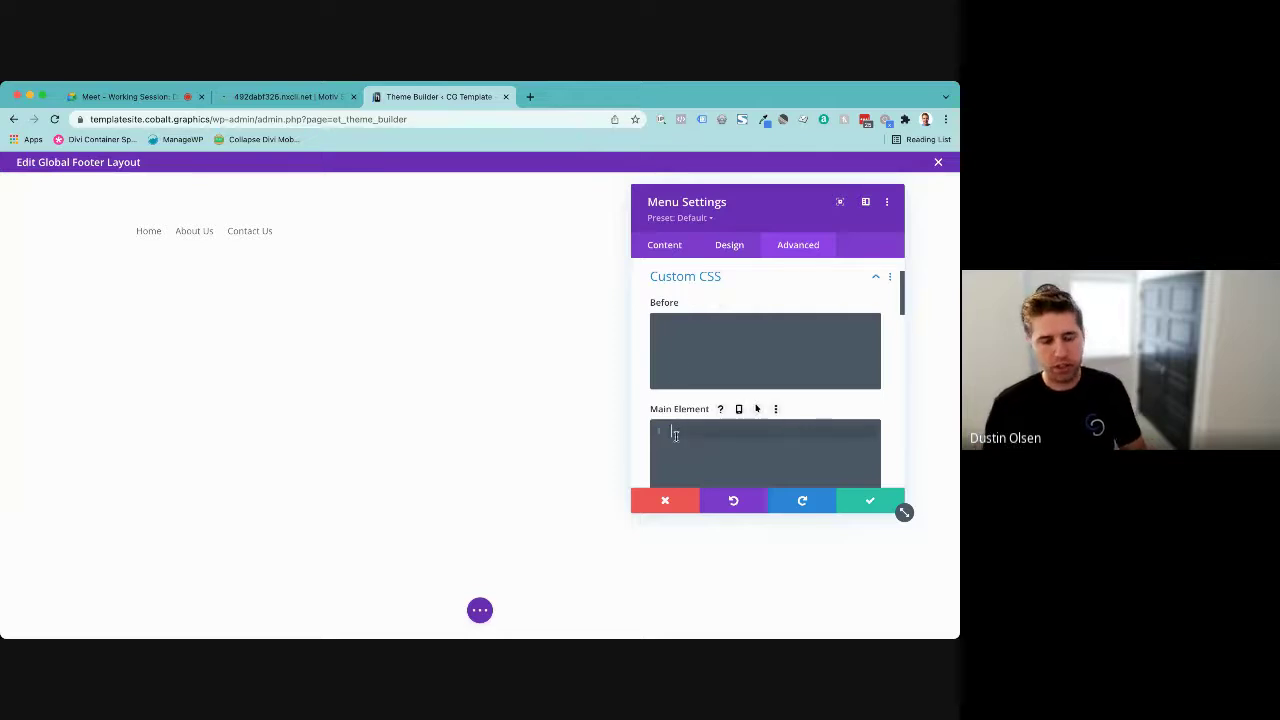
type("display:fle")
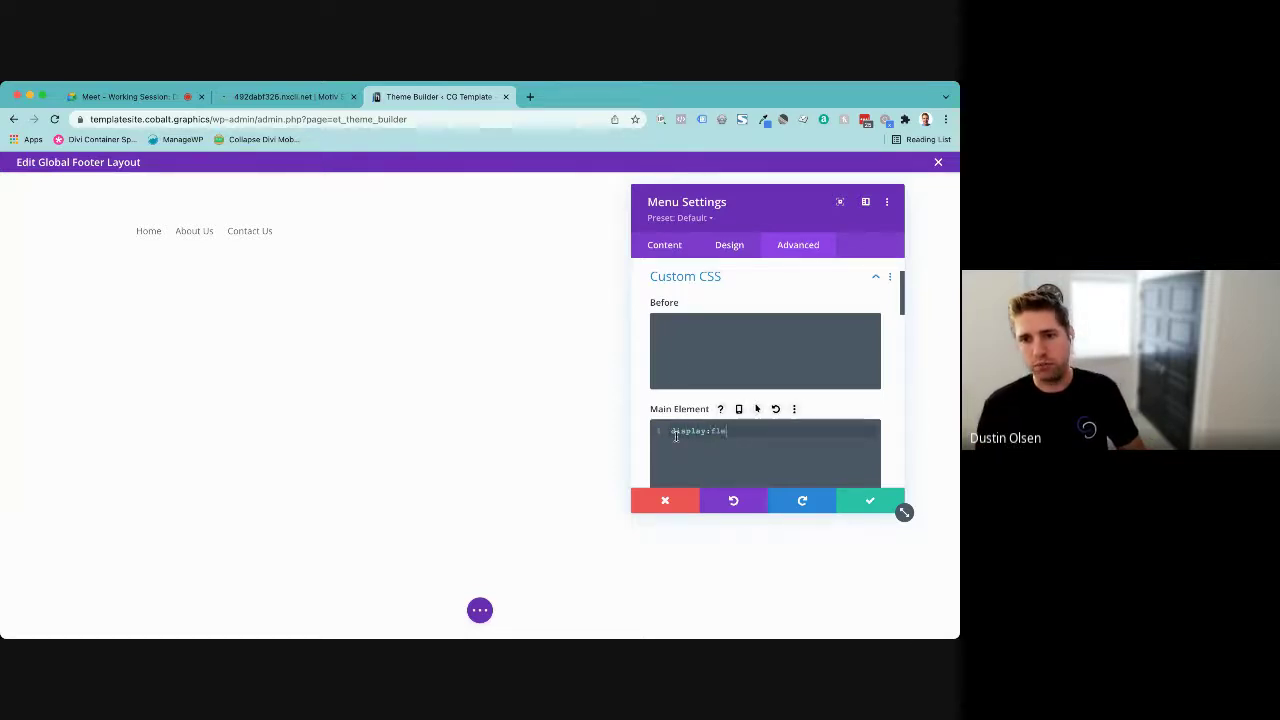
type("x;")
key("Return")
type("d")
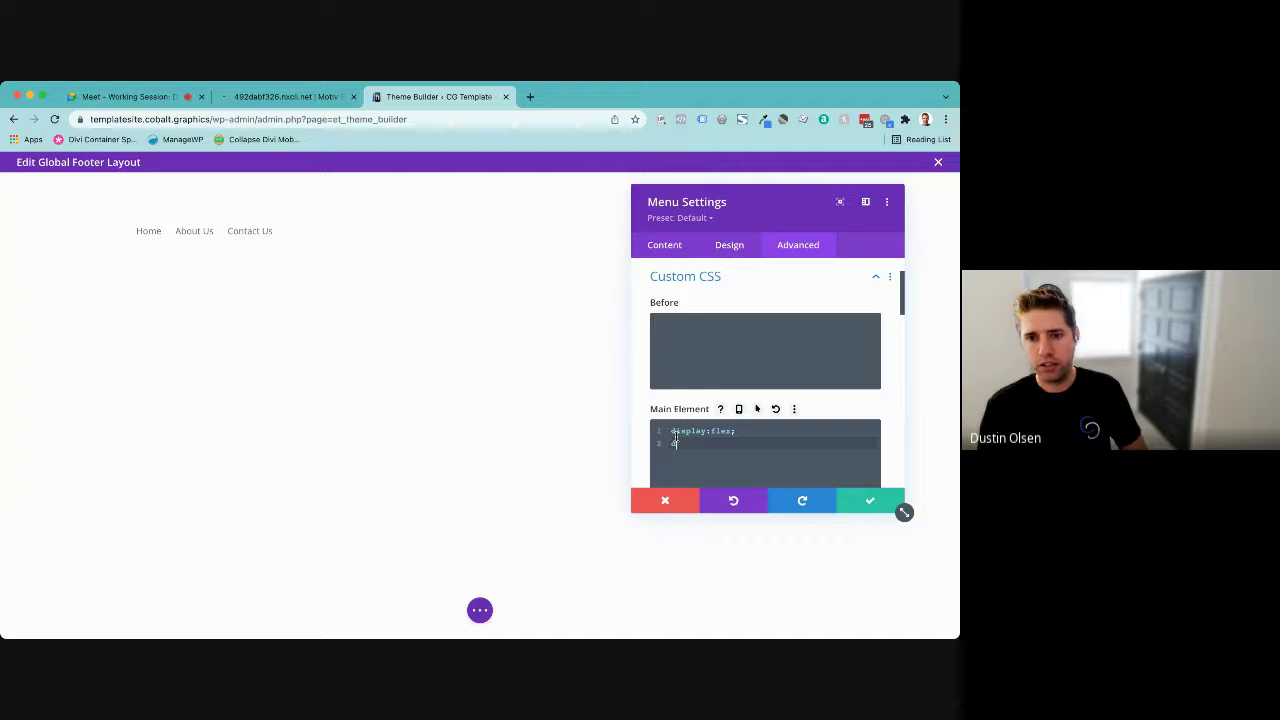
type("lex-direction:column;")
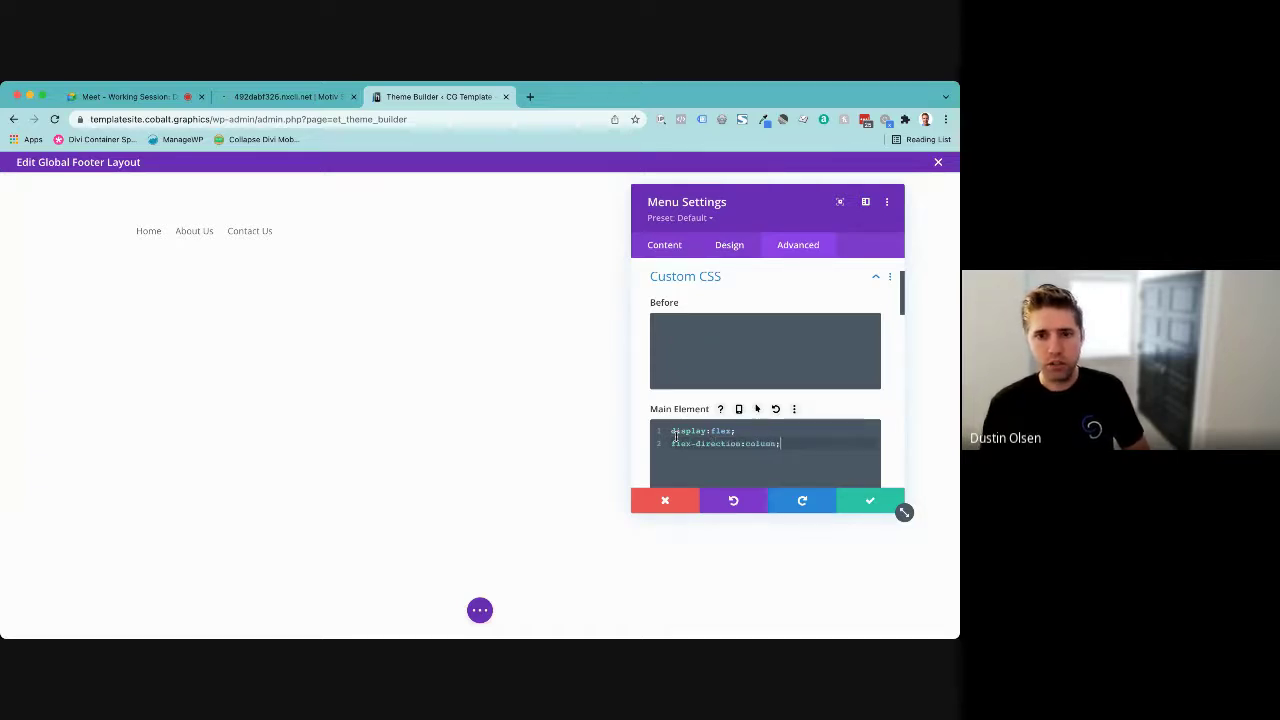
- Move the two flex declarations from the Main Element custom CSS to the Menu Link custom CSS
scroll(703, 449, "down", 5)
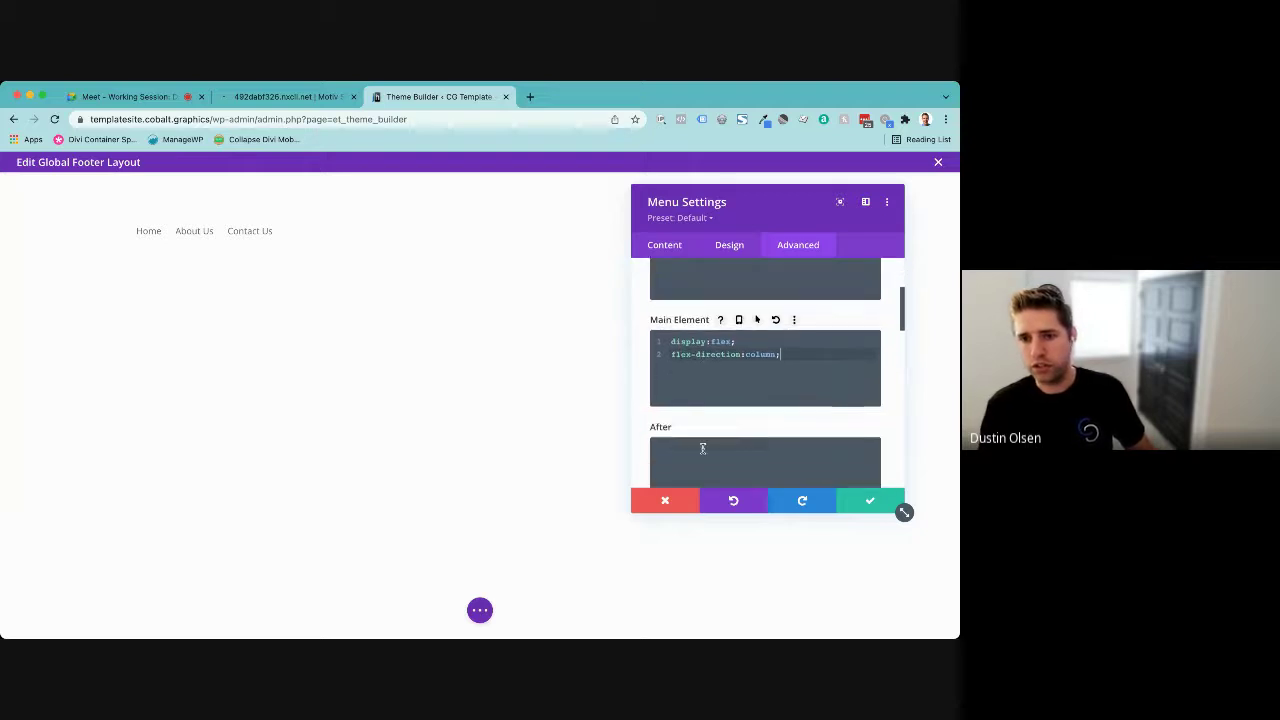
scroll(703, 449, "up", 2)
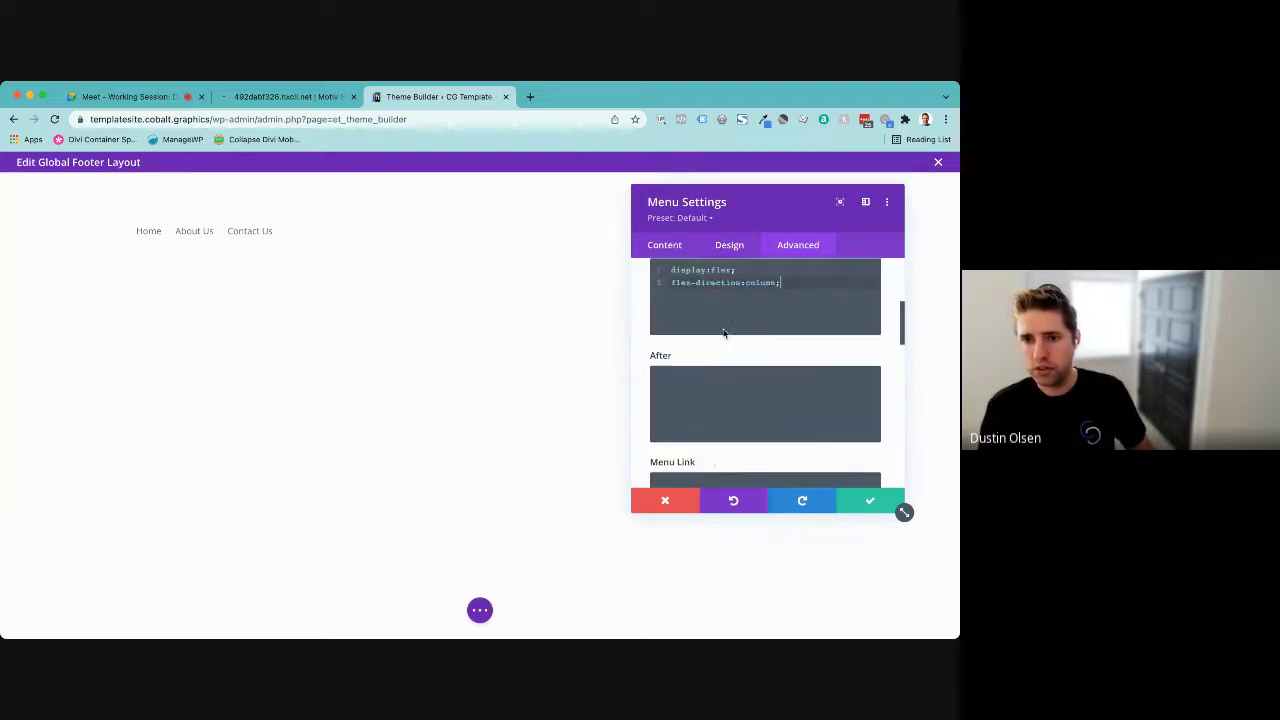
left_click_drag(790, 306, 635, 290)
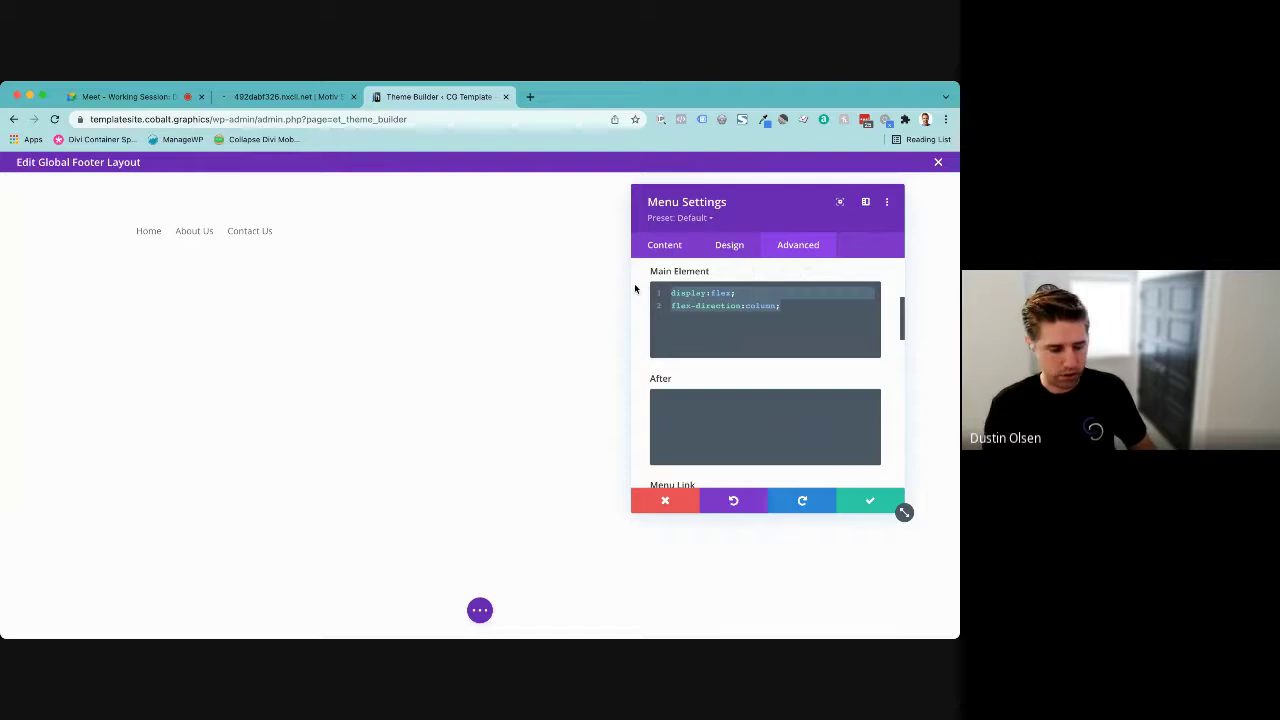
key("ctrl+x")
scroll(634, 288, "down", 3)
left_click(701, 383)
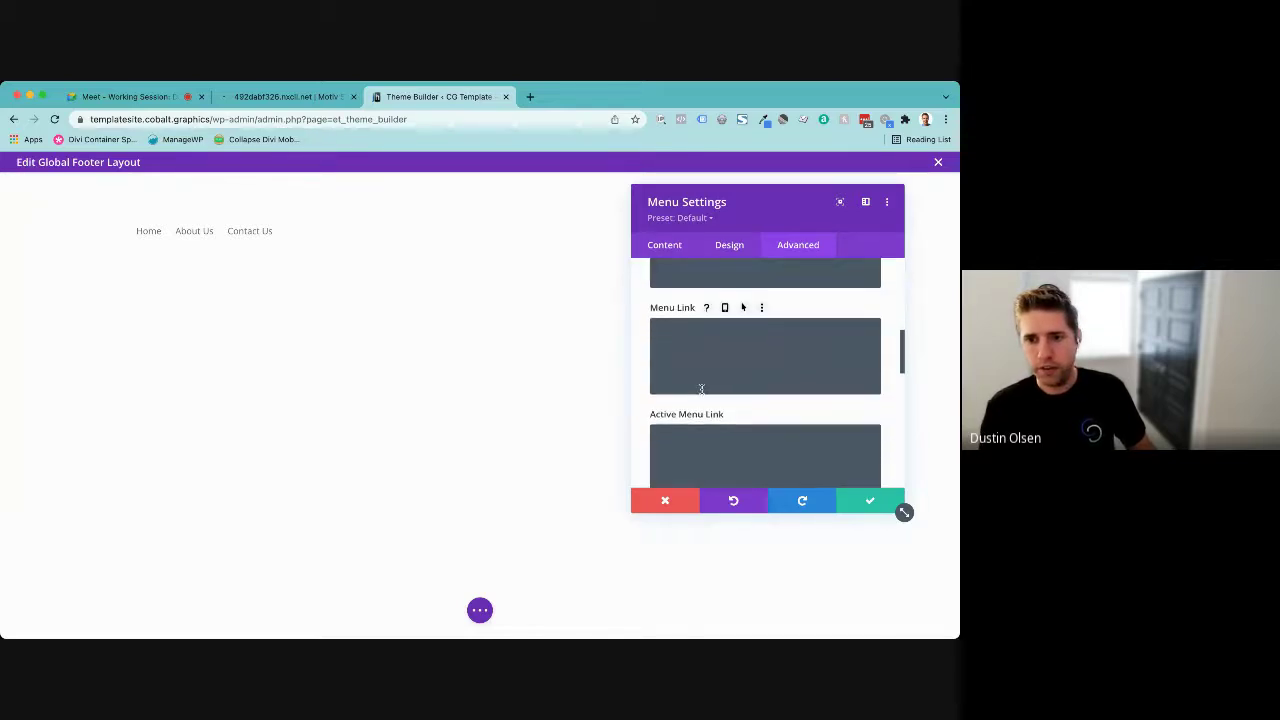
key("ctrl+v")
scroll(708, 370, "down", 5)
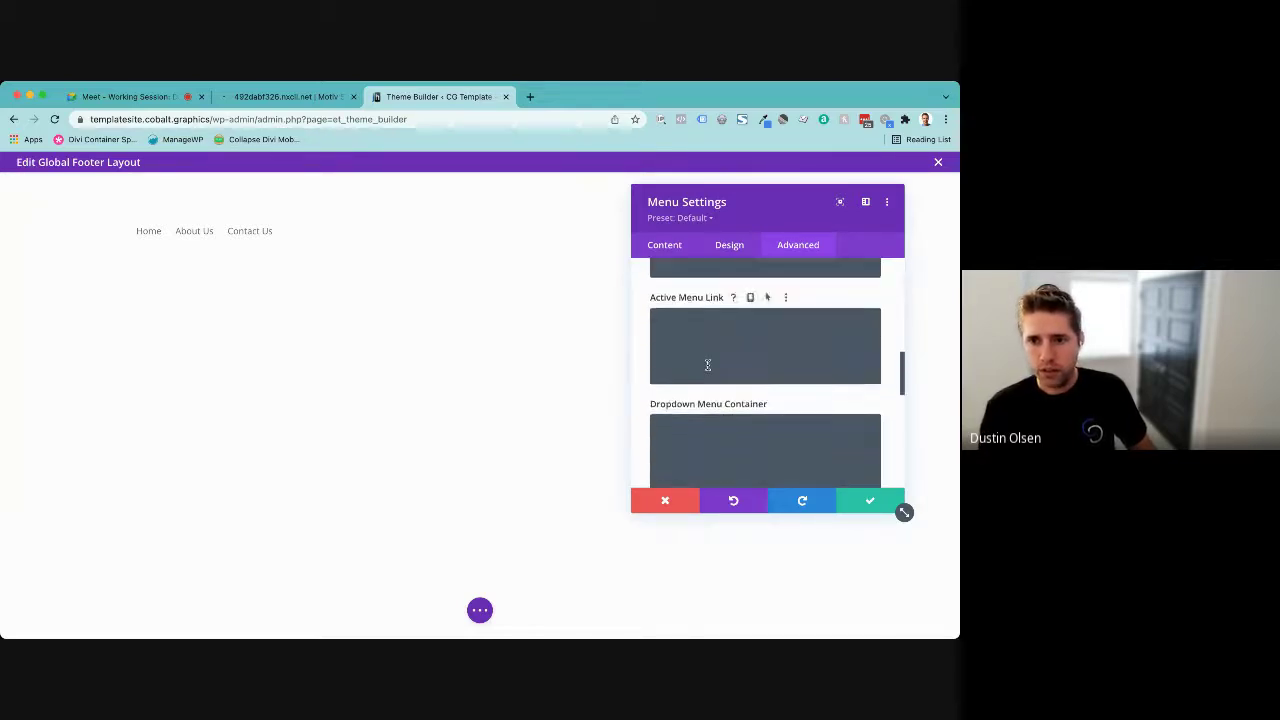
scroll(708, 365, "down", 3)
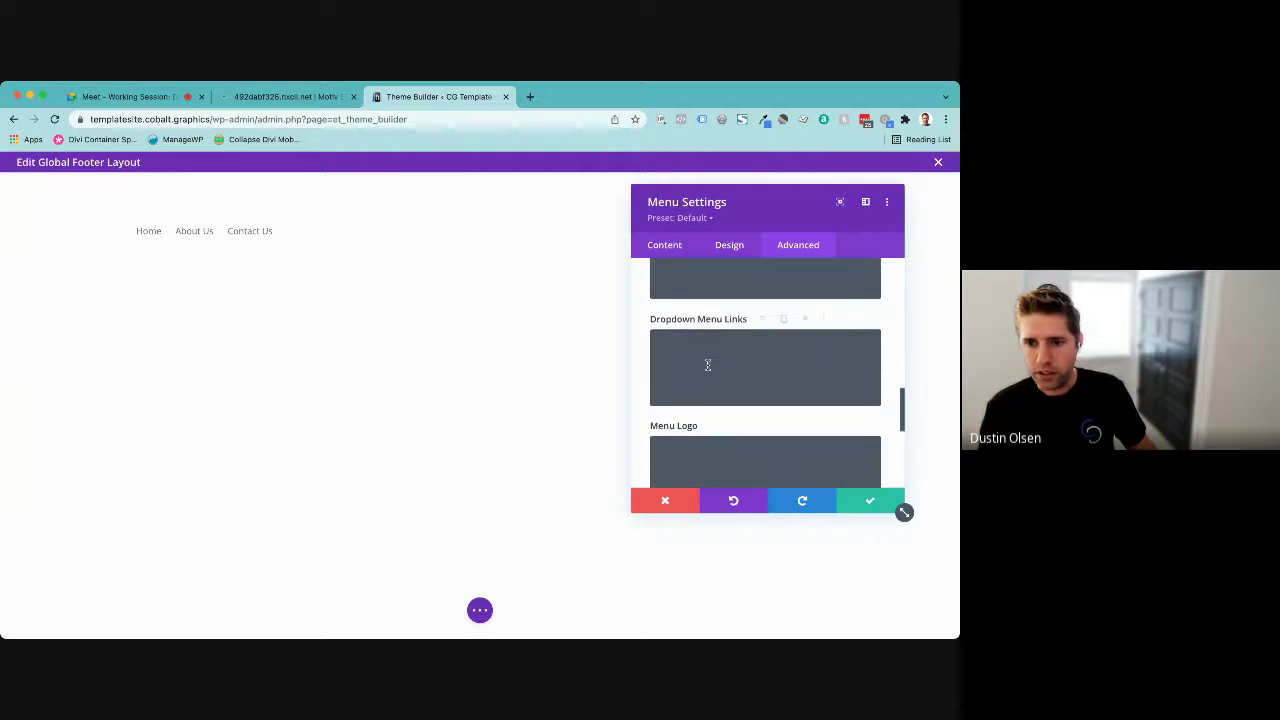
scroll(708, 365, "up", 4)
scroll(708, 365, "up", 4)
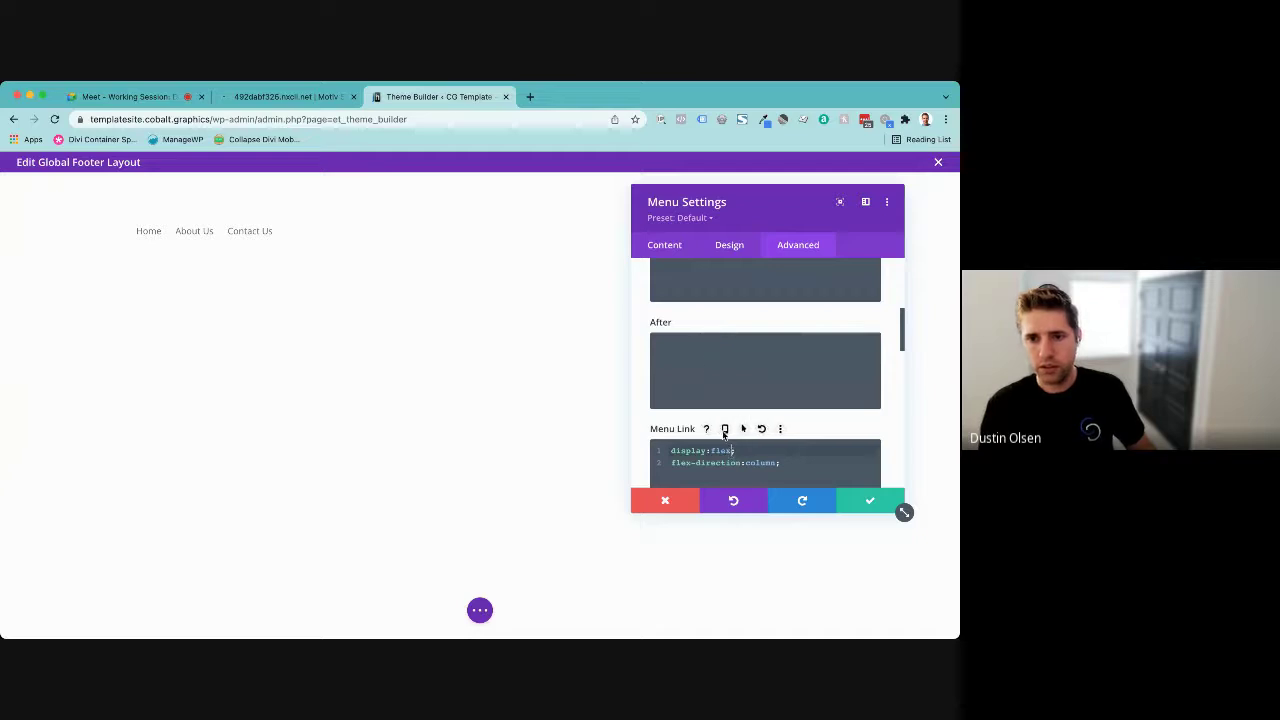
- Paste the flex declarations back into the Main Element CSS, add !important to display:flex, and save the module settings
scroll(731, 452, "up", 2)
left_click(704, 295)
key("ctrl+v")
left_click(729, 289)
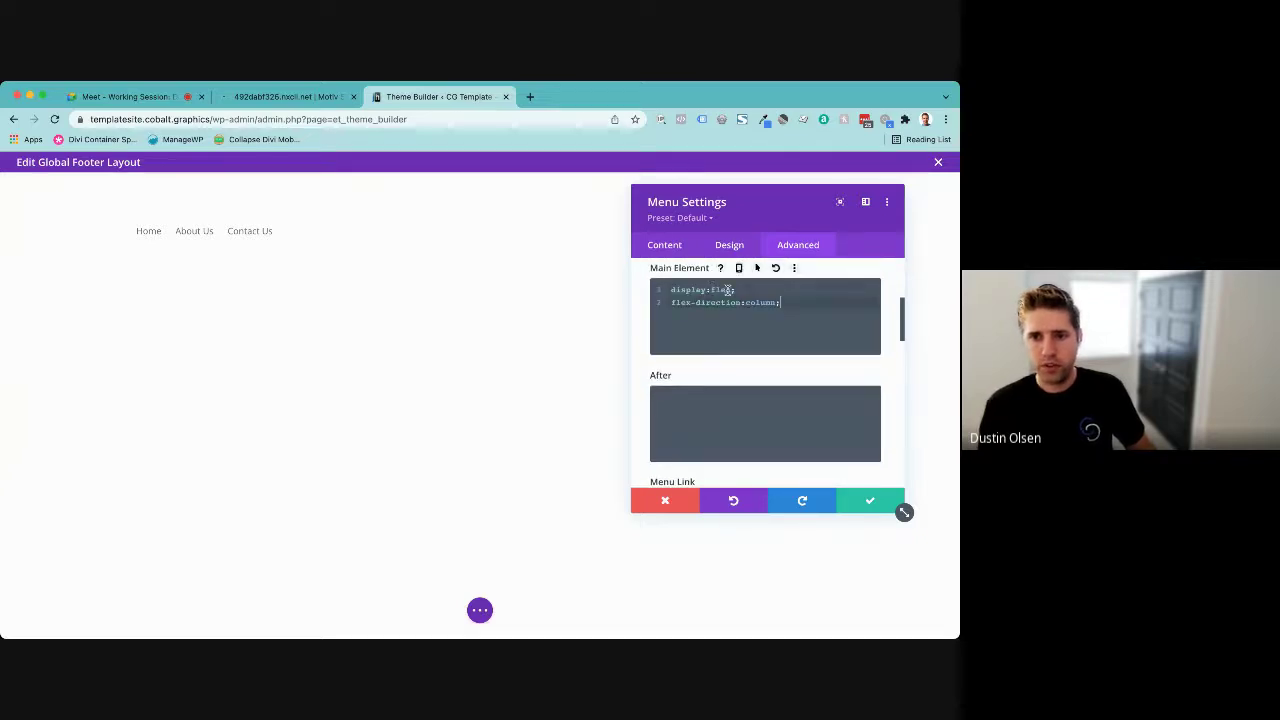
type("!impor")
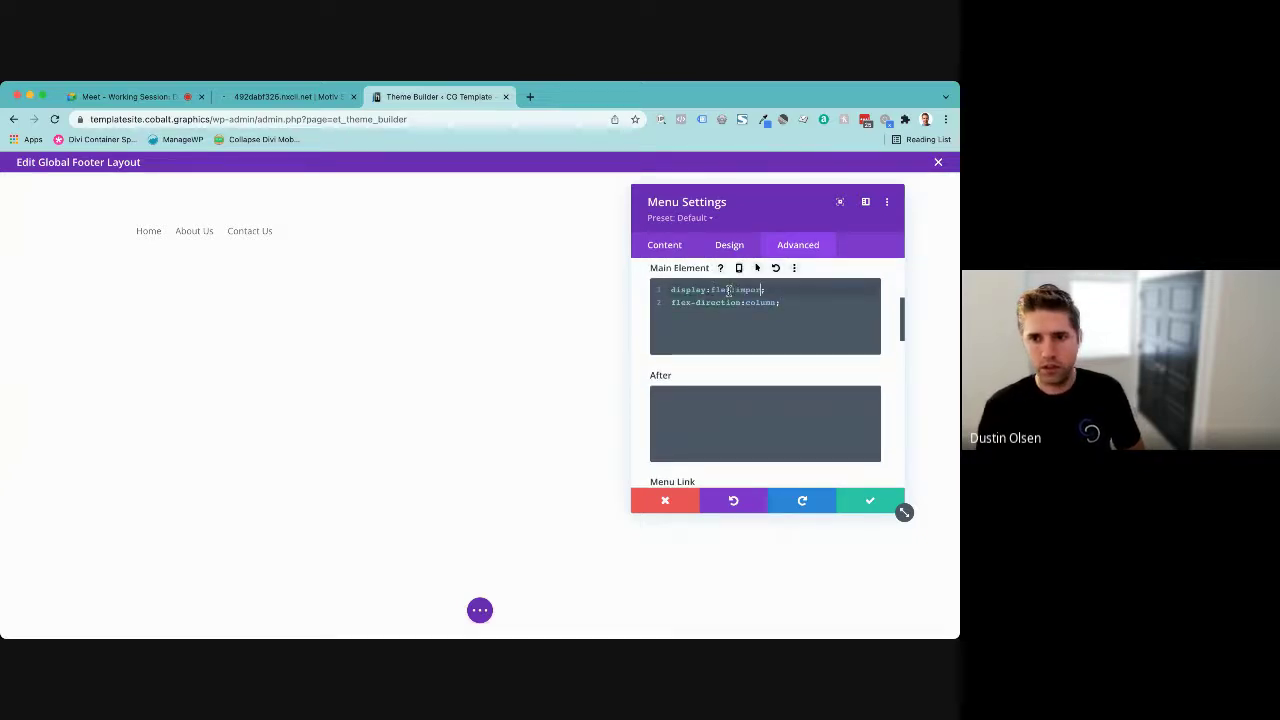
type("tant")
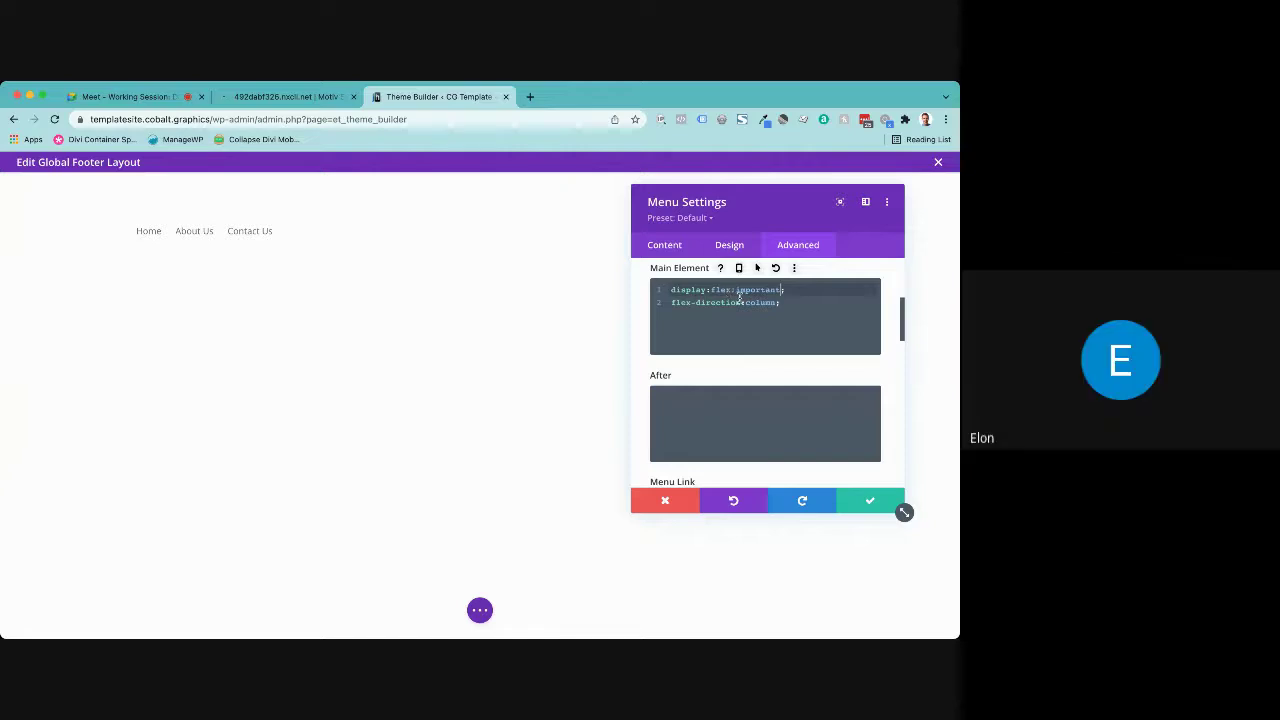
left_click(757, 324)
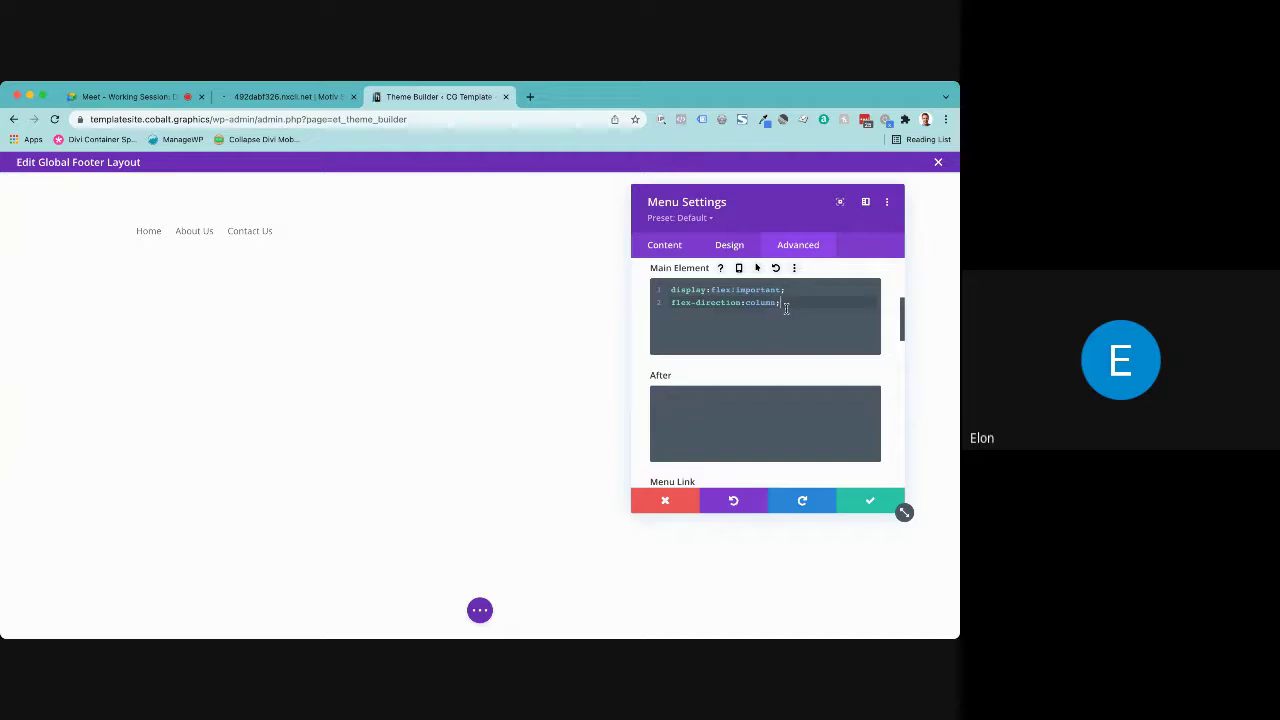
left_click(845, 508)
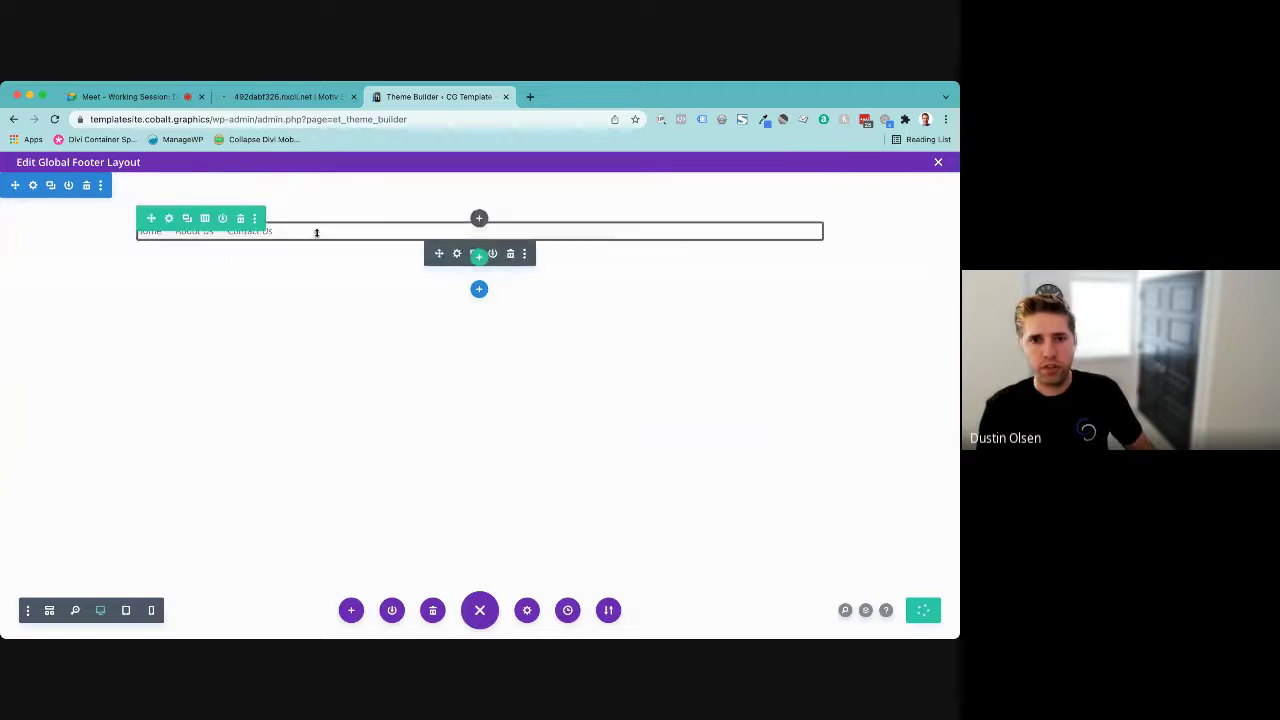
- Assign the CSS class footer-menu to the Menu module and save its settings
left_click(456, 253)
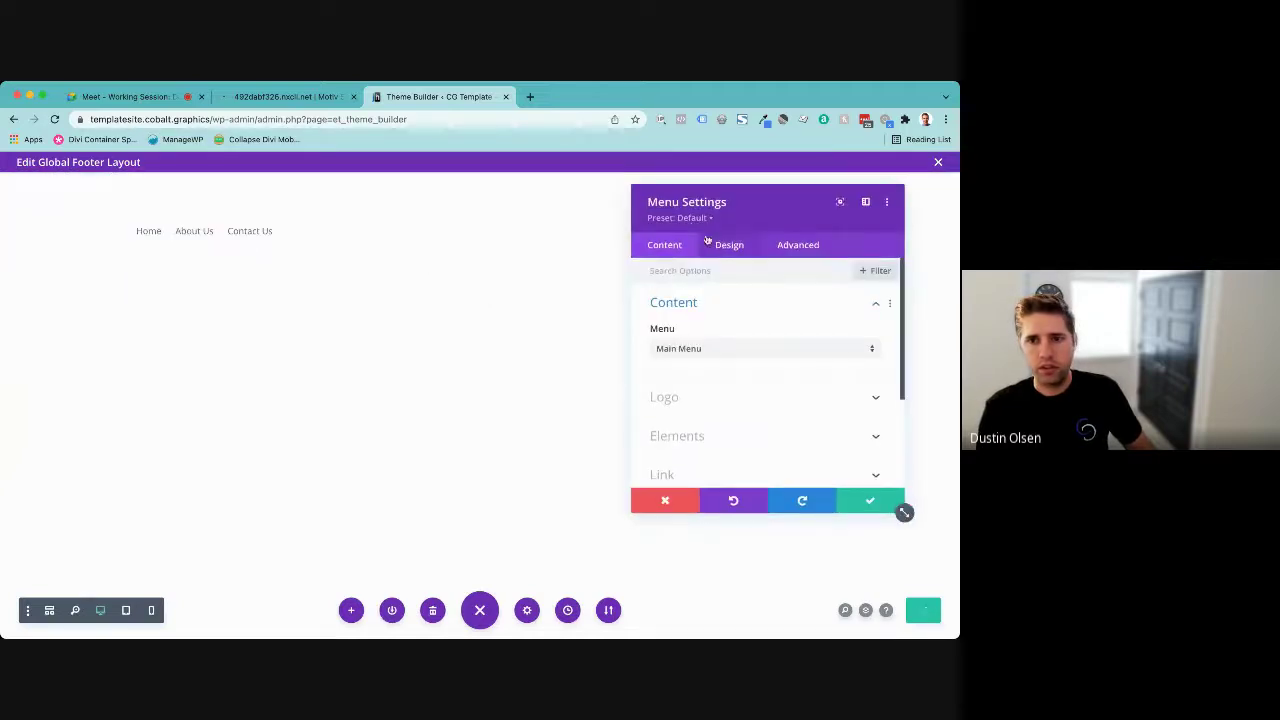
left_click(793, 245)
left_click(686, 303)
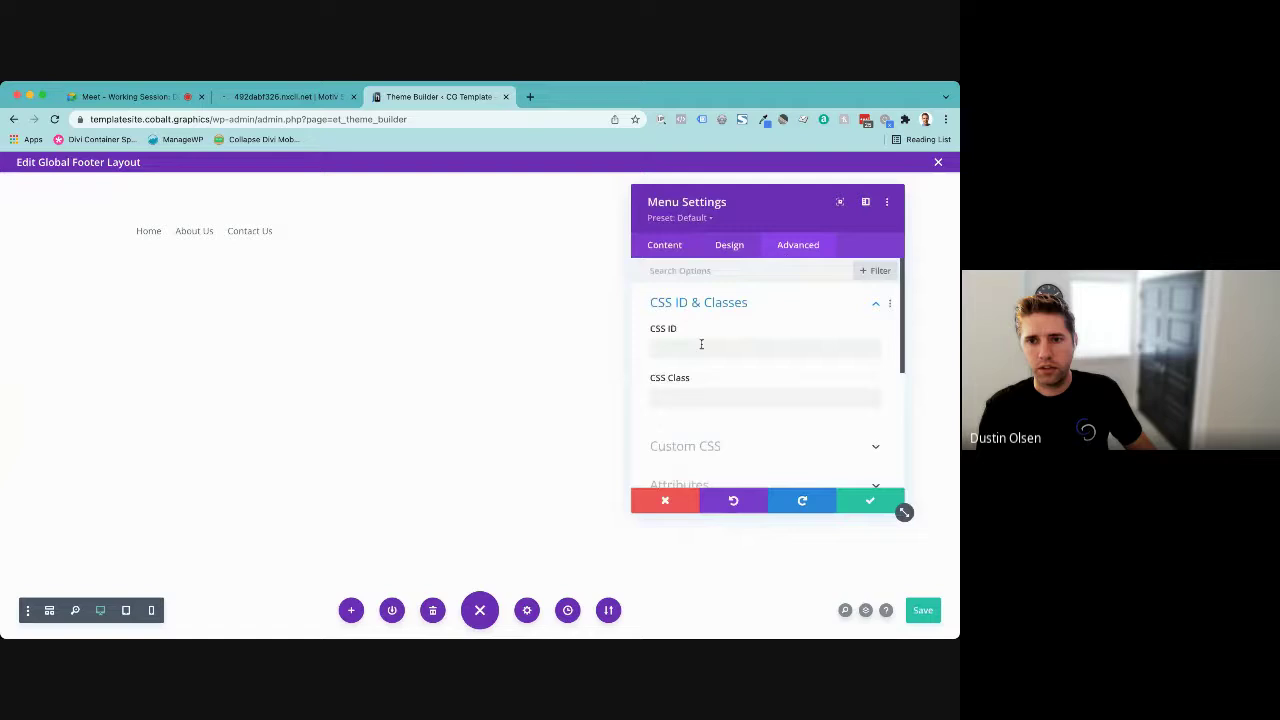
left_click(691, 399)
type("foot")
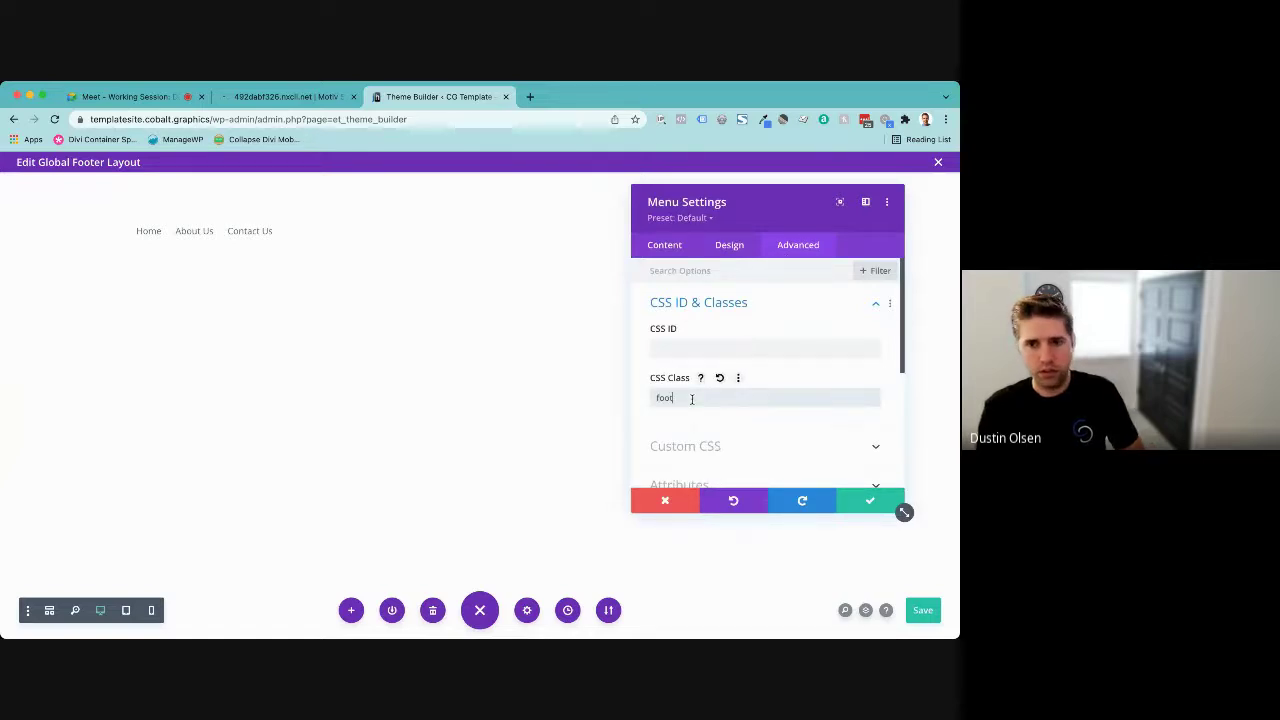
type("er-menu")
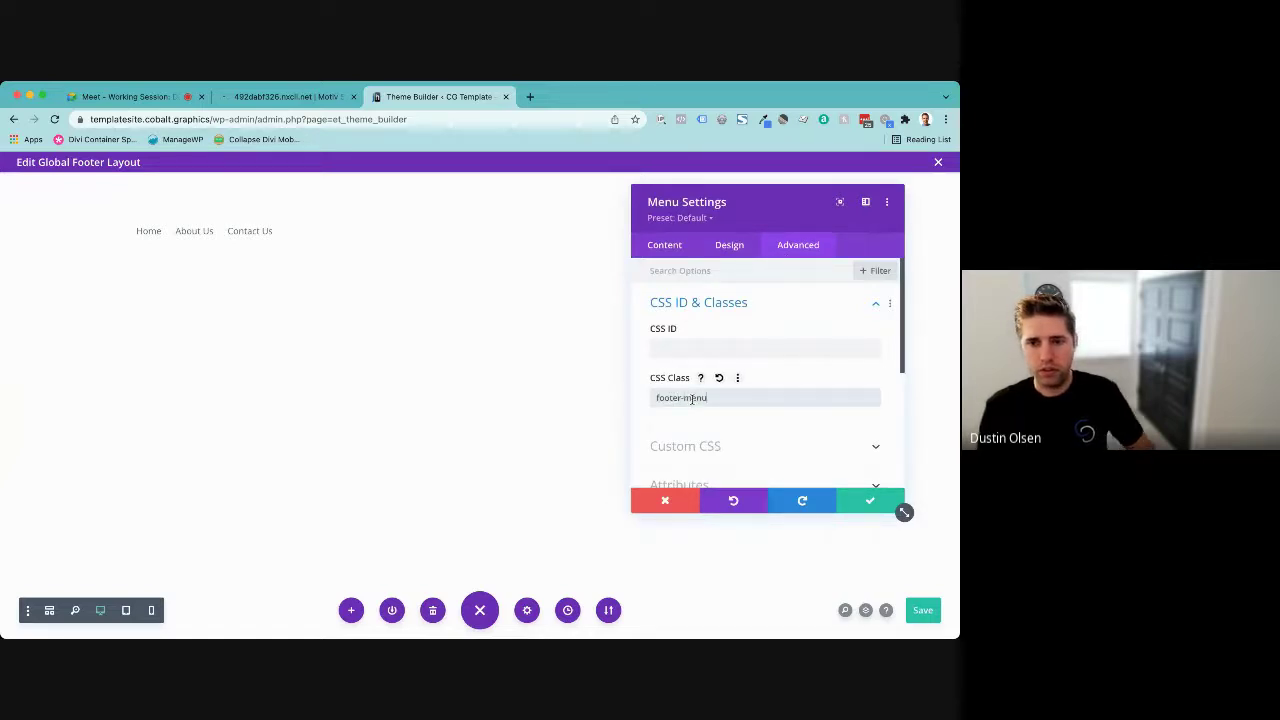
left_click(864, 500)
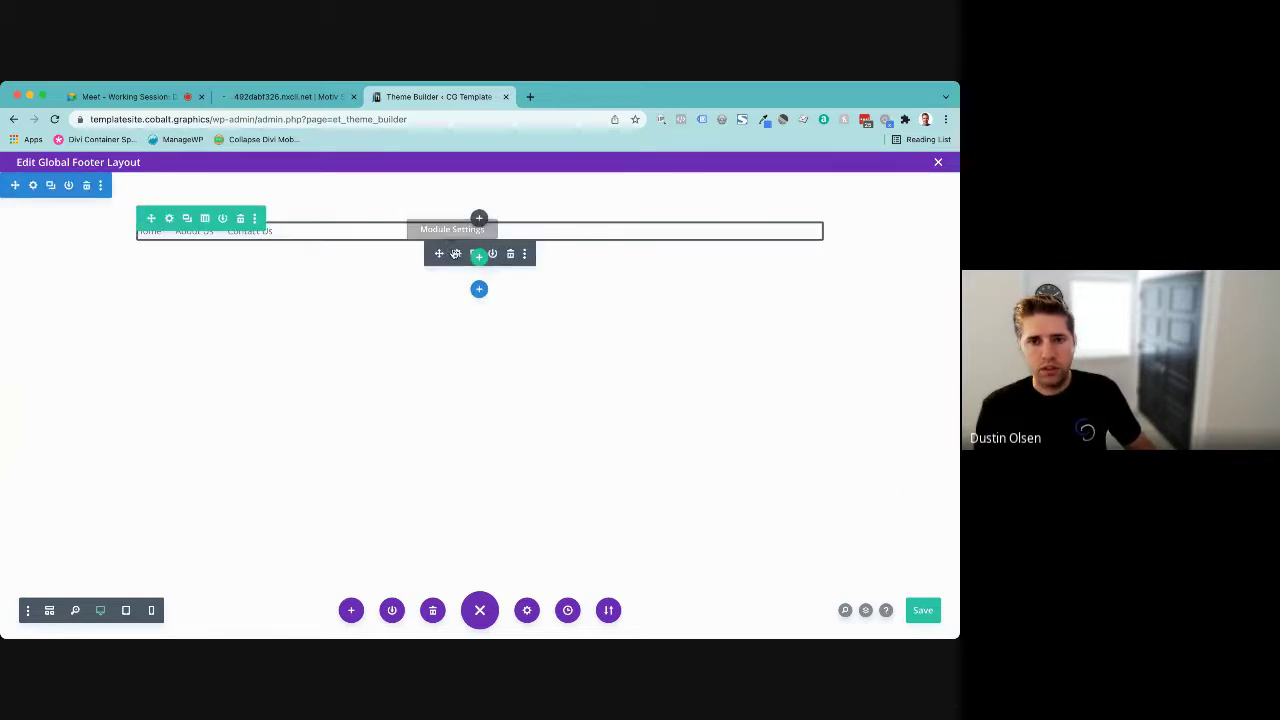
- Write a .footer-menu rule with display:flex; and flex-direction:column; in the footer layout's custom CSS
left_click(526, 610)
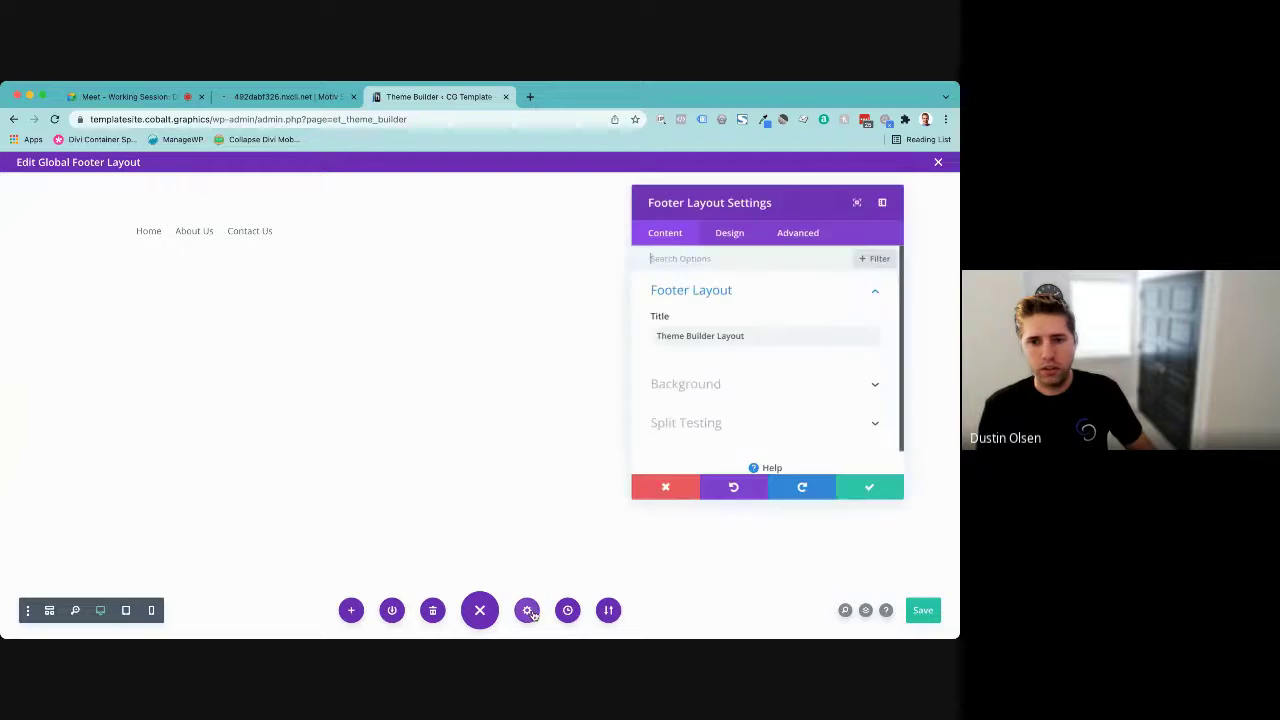
left_click(799, 236)
left_click(700, 290)
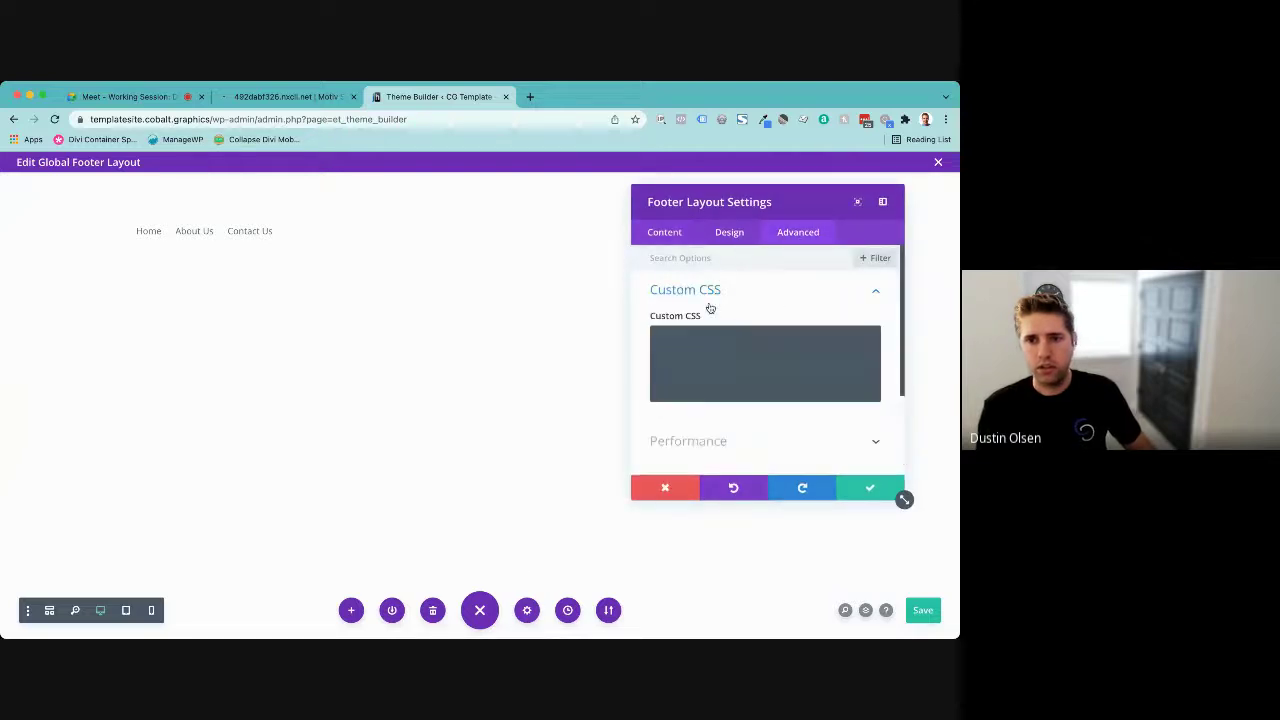
left_click(705, 376)
type(".footer-m")
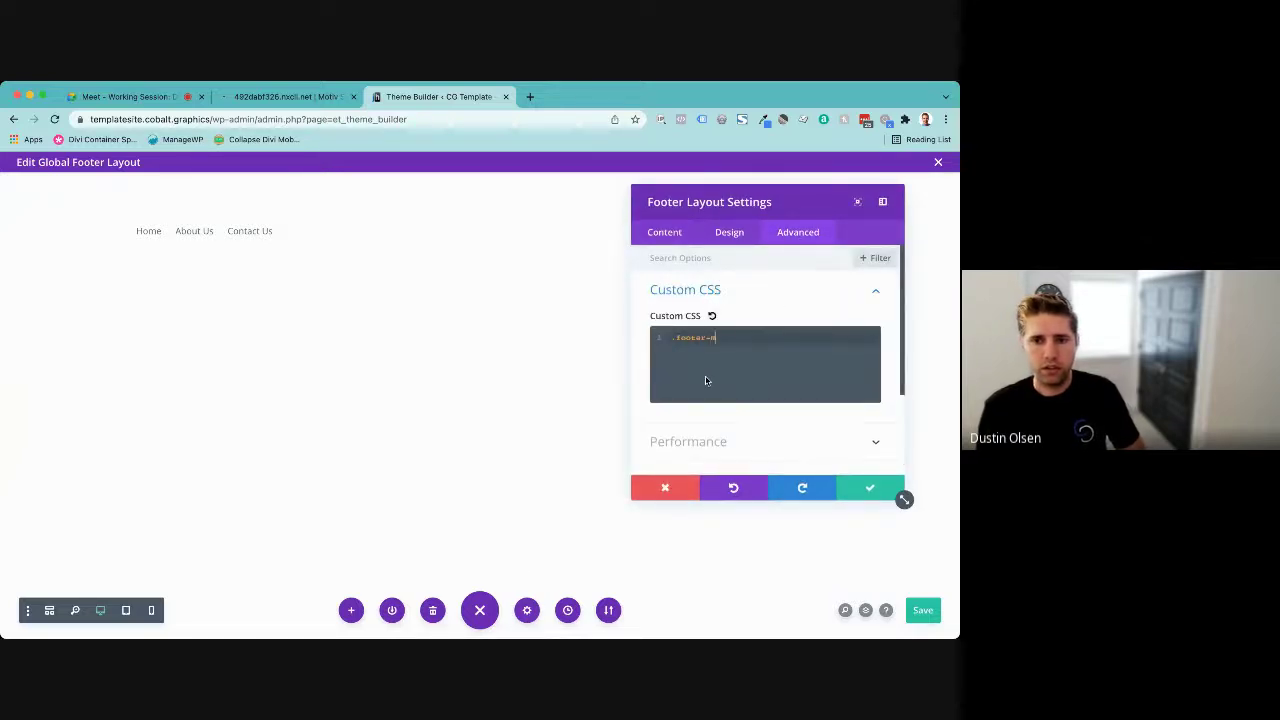
type("enu")
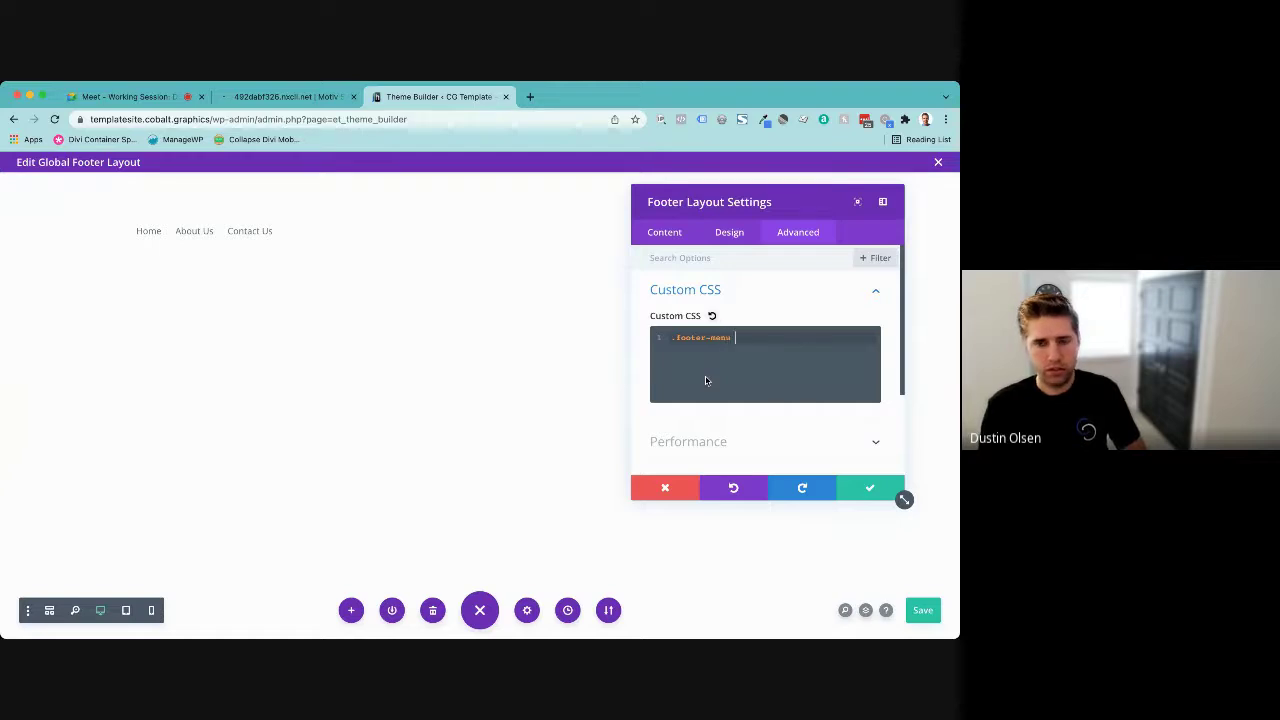
type(" {")
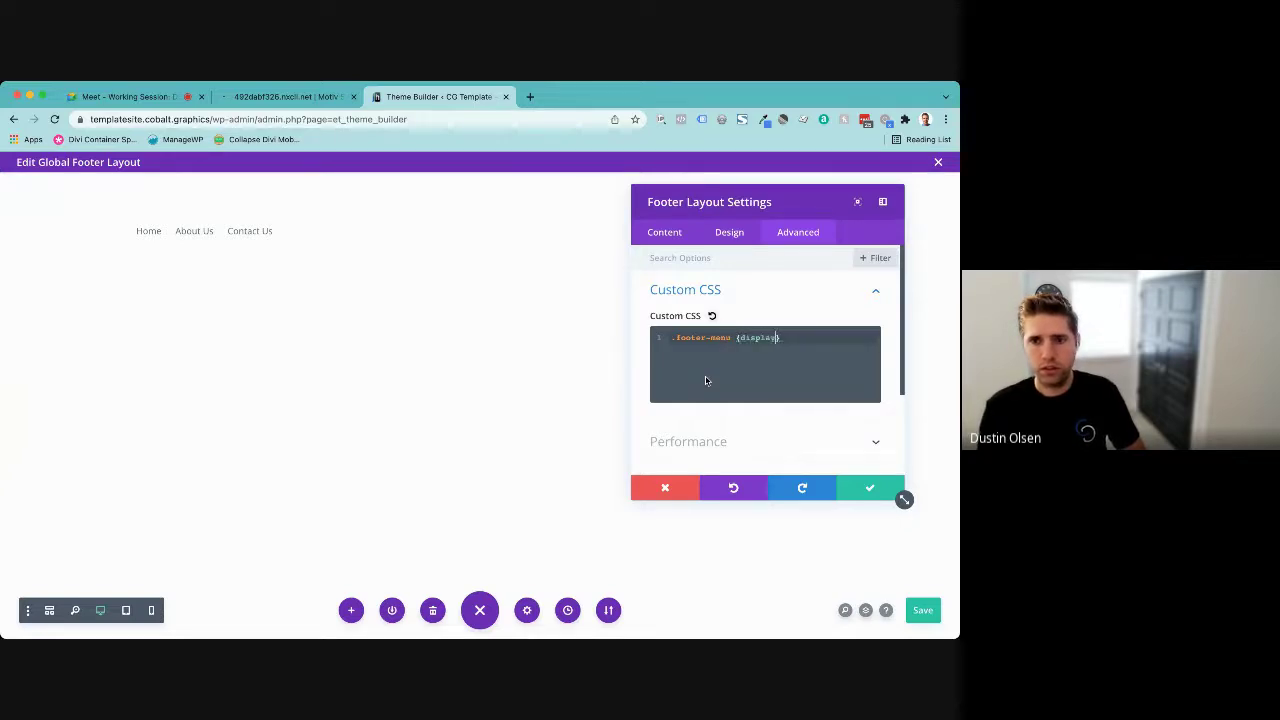
type("display:flex;")
key("Return")
type("fle")
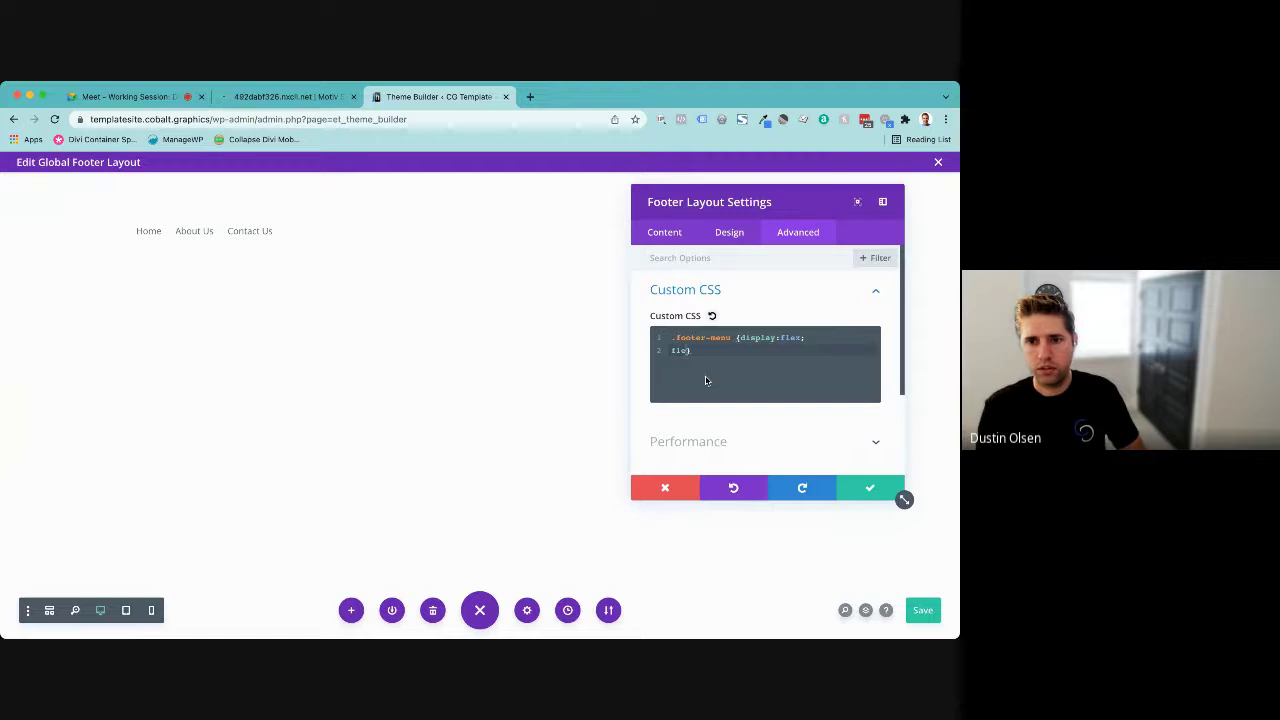
type("x-direction:column;")
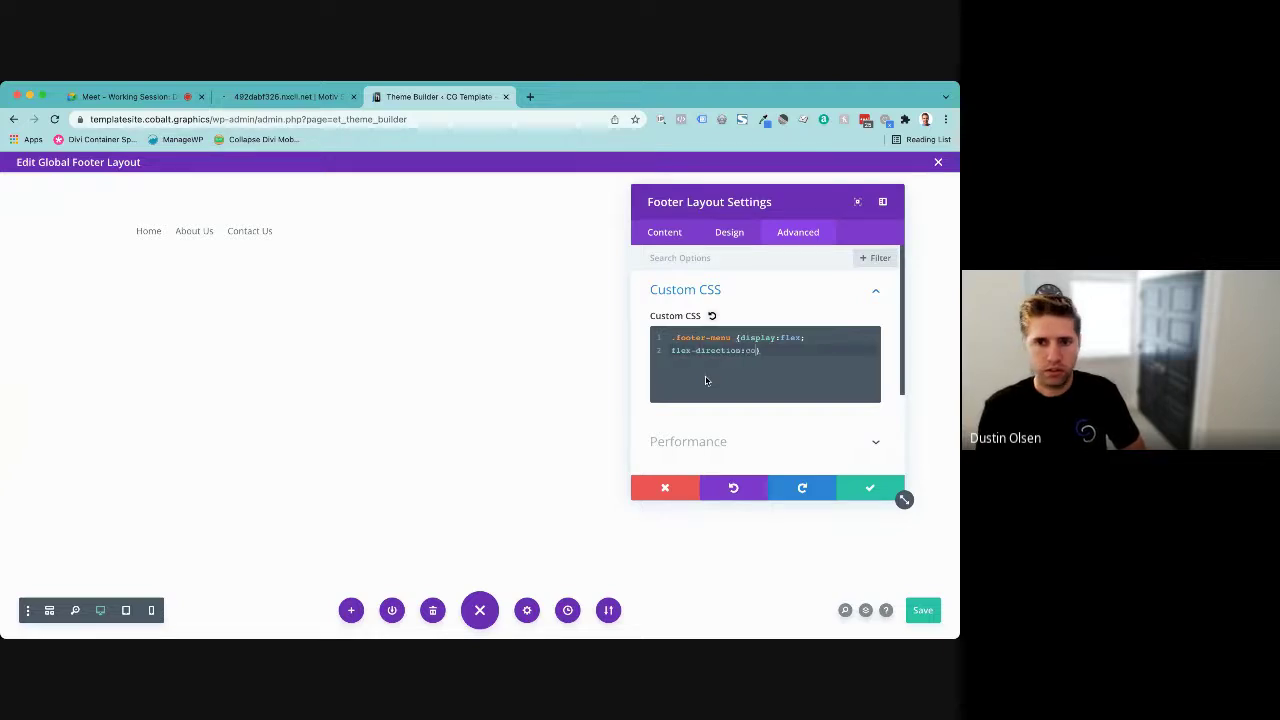
- Check the .footer-menu rule in the custom CSS and apply the footer layout settings
left_click(781, 379)
triple_click(808, 378)
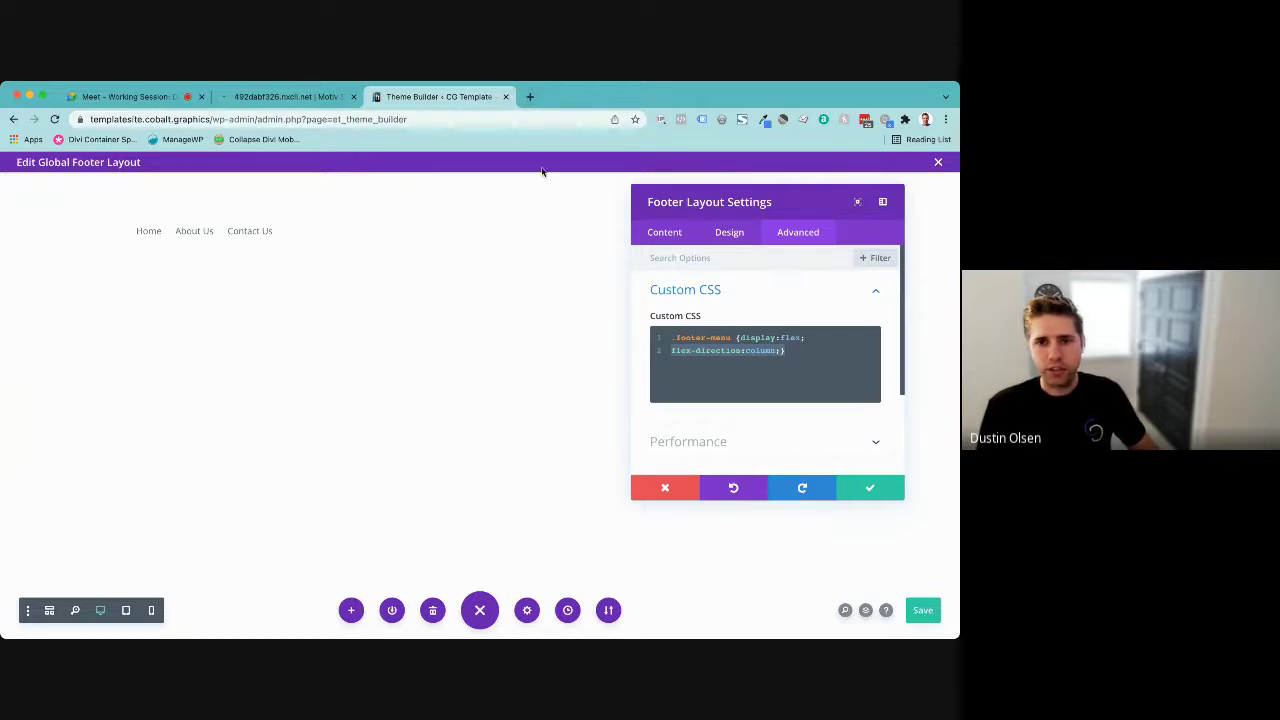
left_click(800, 351)
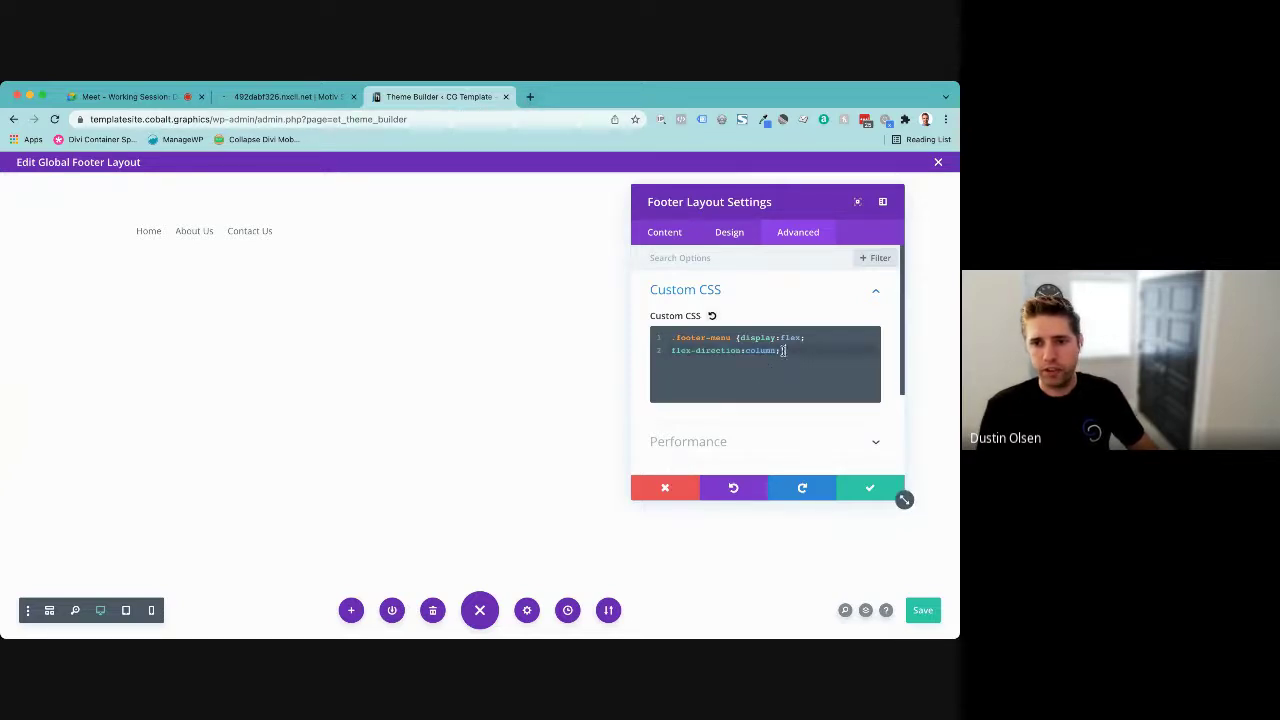
left_click_drag(800, 351, 668, 351)
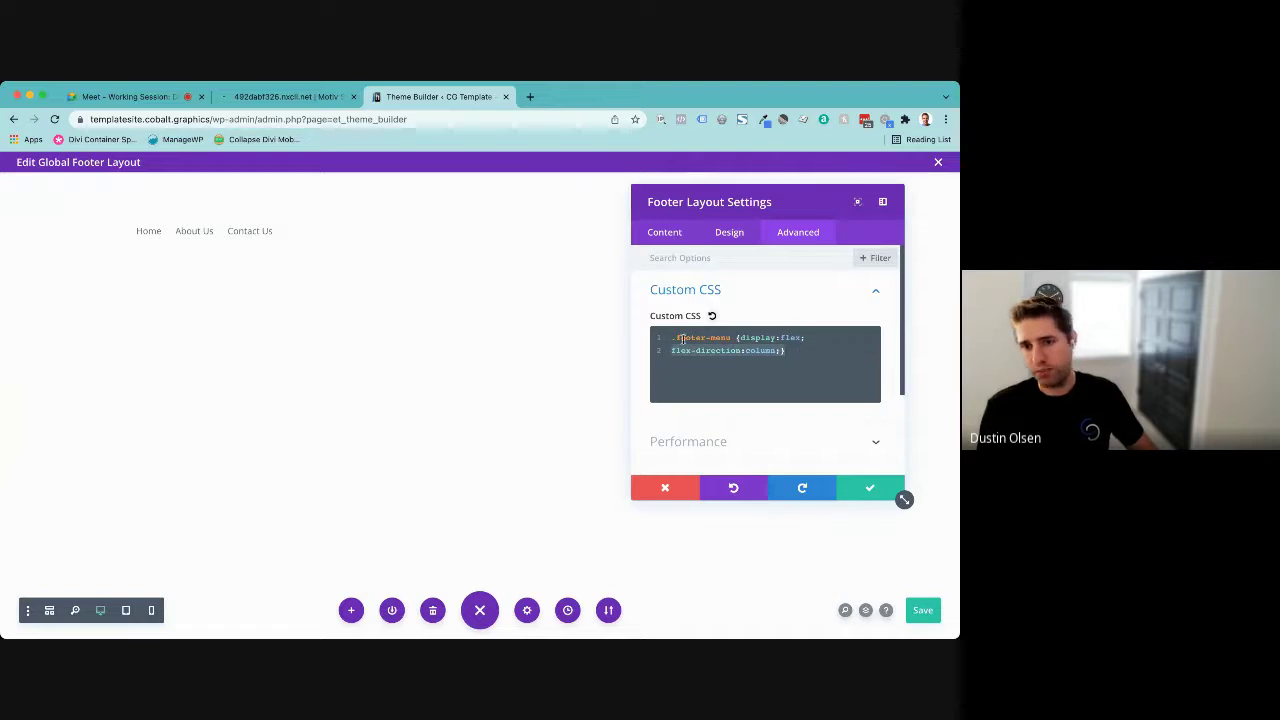
left_click(690, 340)
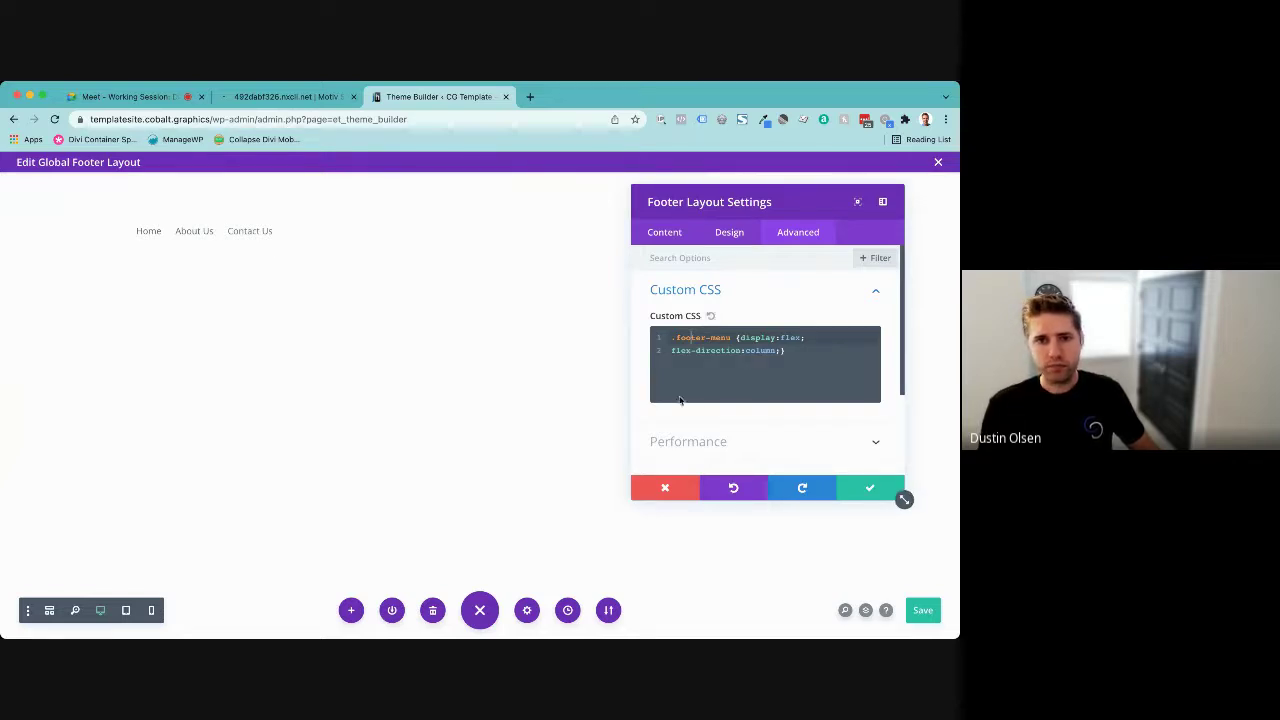
left_click(857, 484)
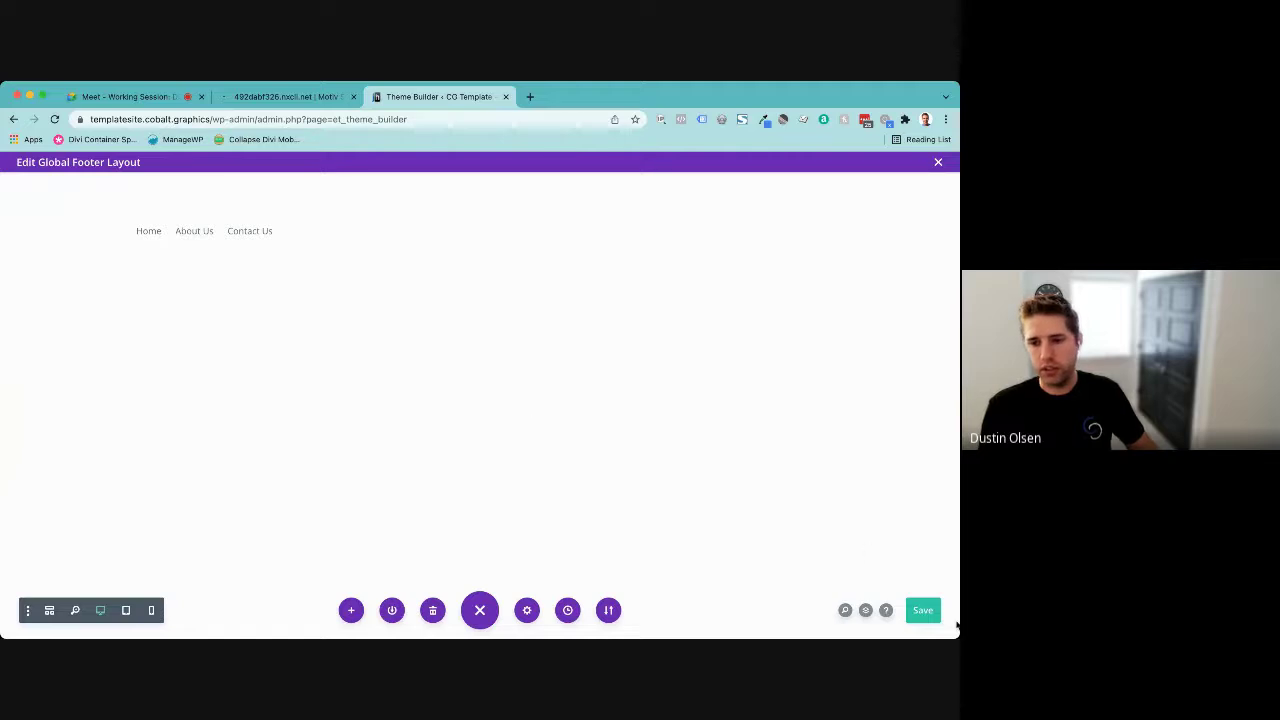
- Save the global footer layout and preview its menu in the tablet view
left_click(925, 611)
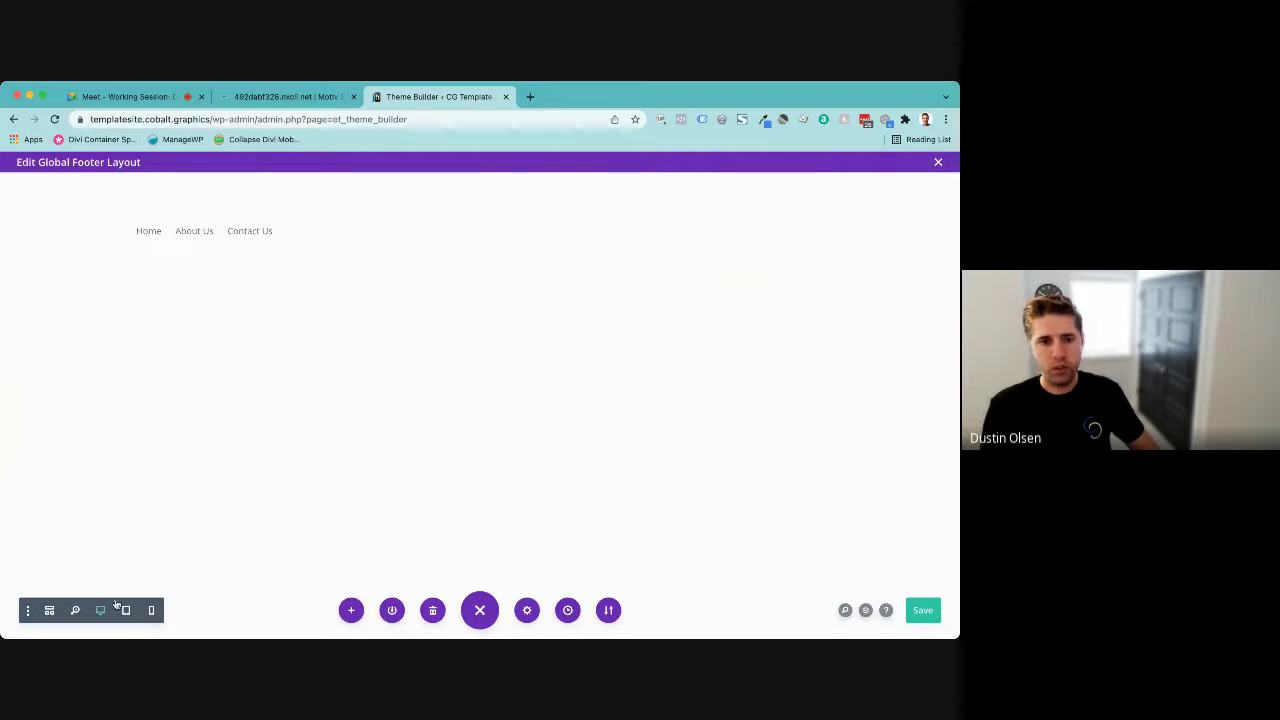
left_click(128, 610)
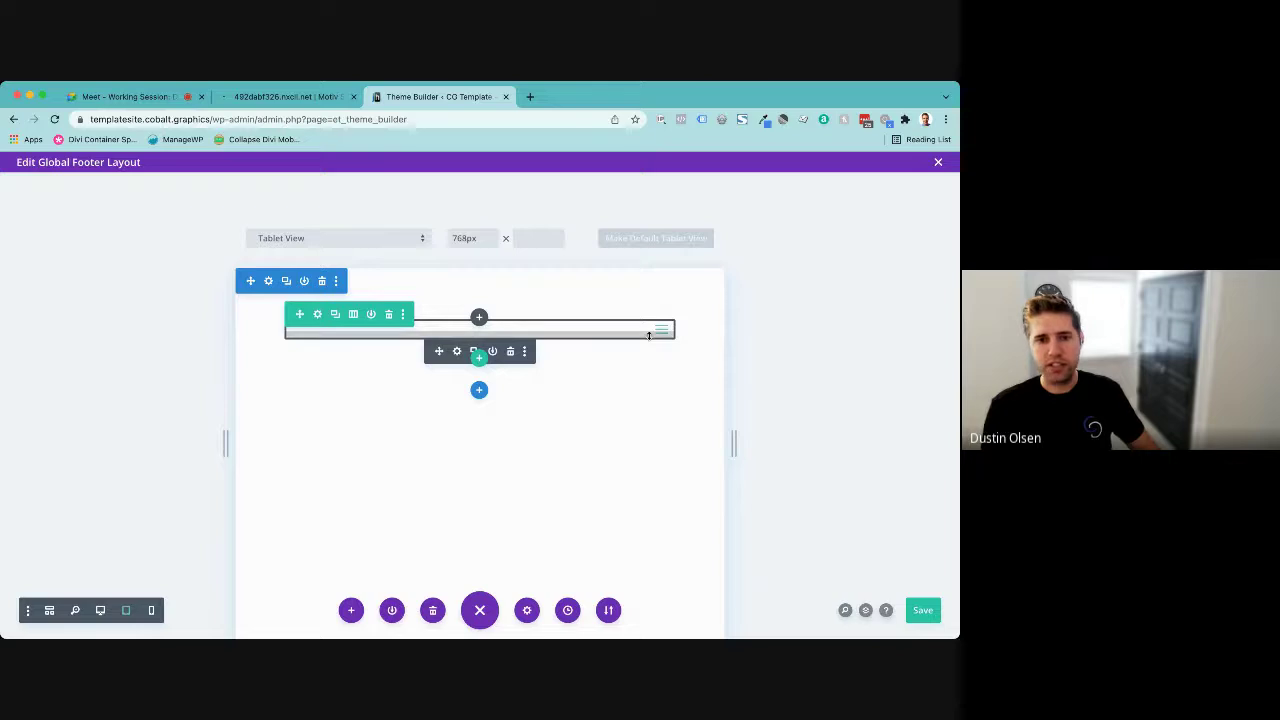
left_click_drag(651, 331, 646, 352)
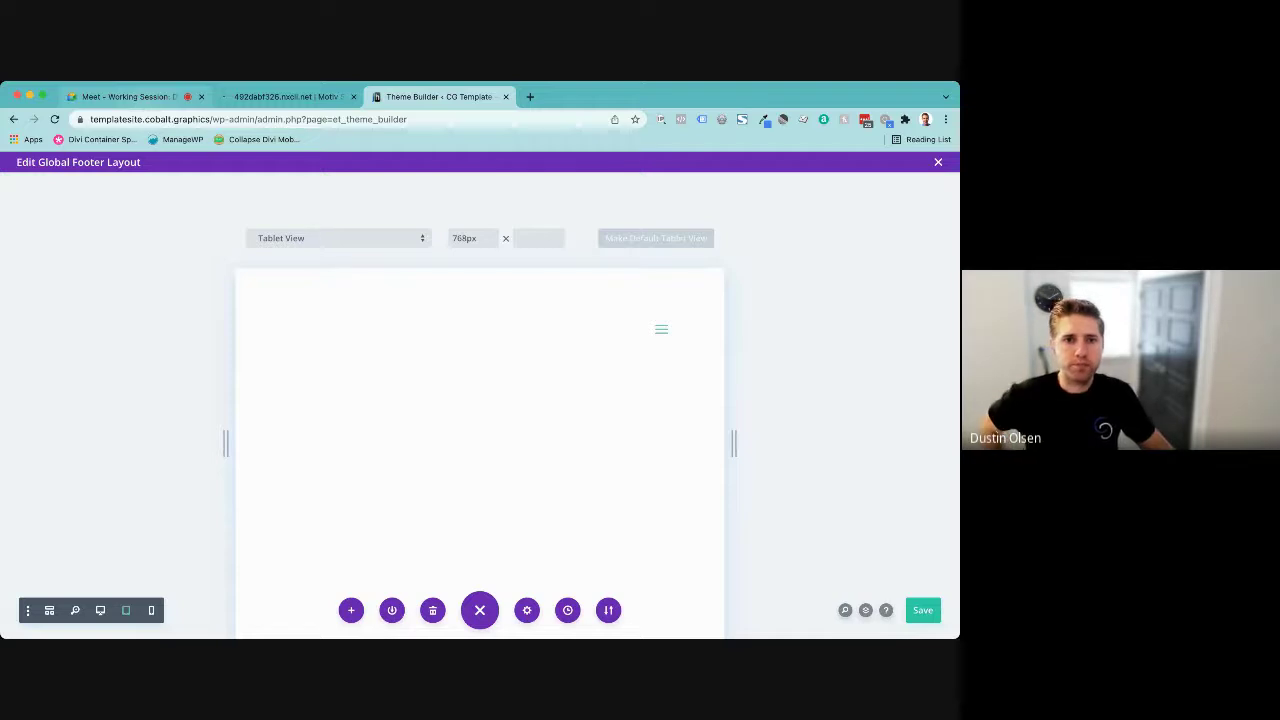
- Look in on the Google Meet call, and try to open edmondsorthopedicgroup.com in a new browser tab
left_click(106, 100)
left_click(601, 229)
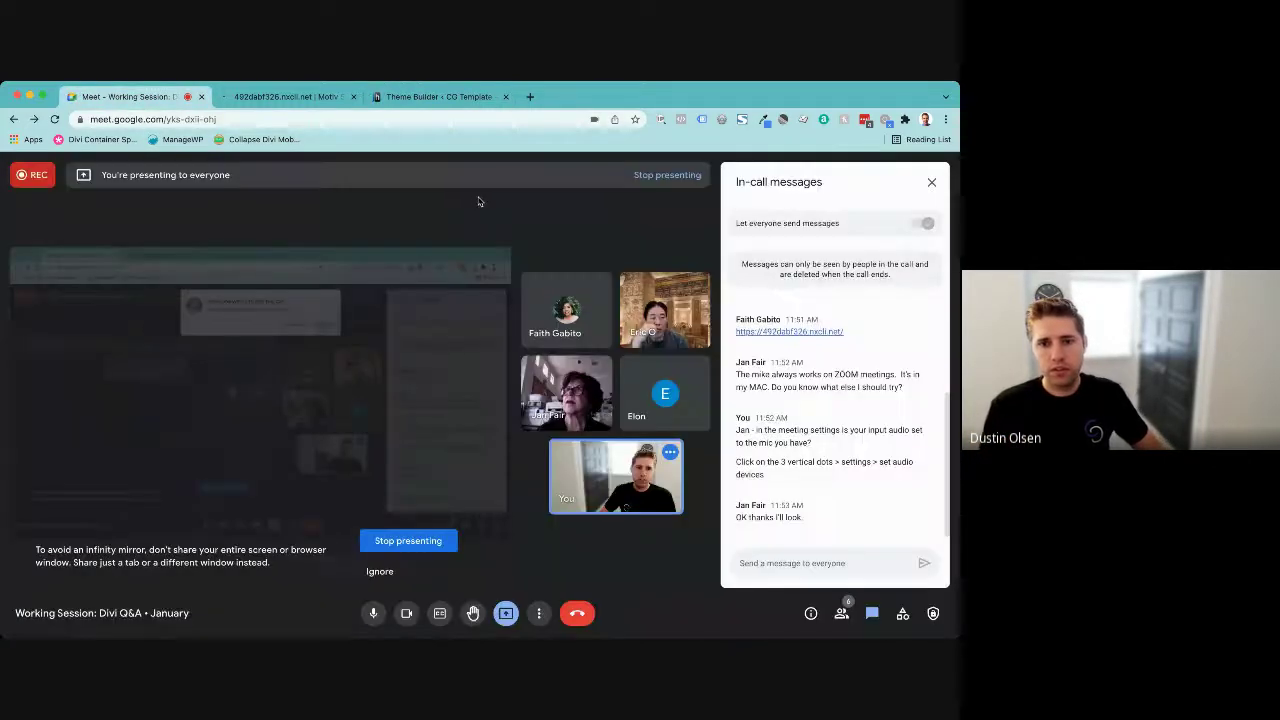
left_click(530, 96)
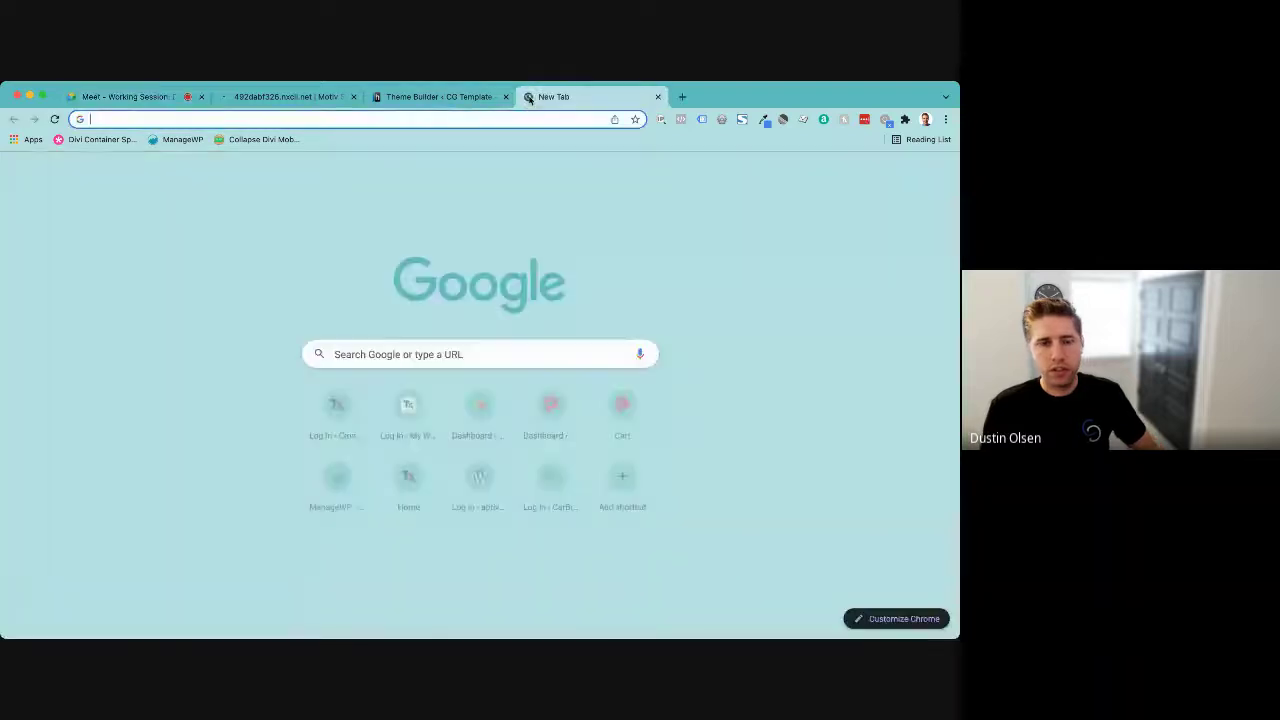
type("edmondsor")
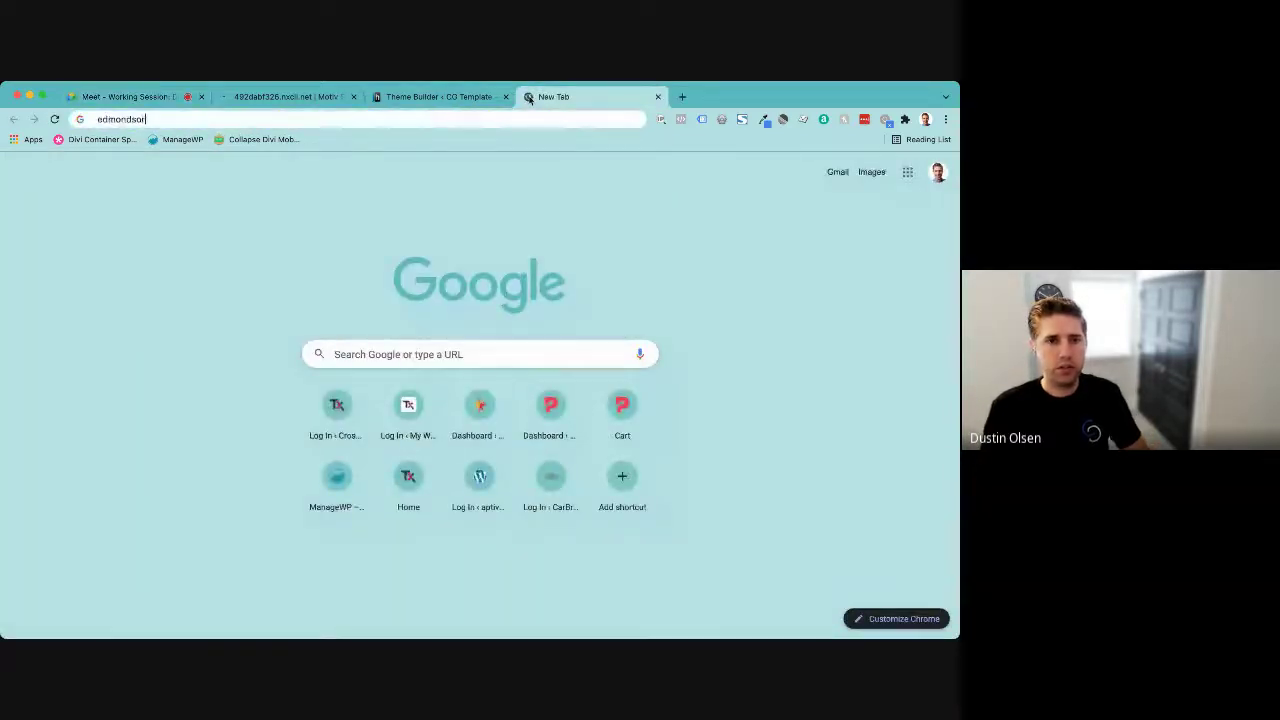
type("thopedicgroup.com")
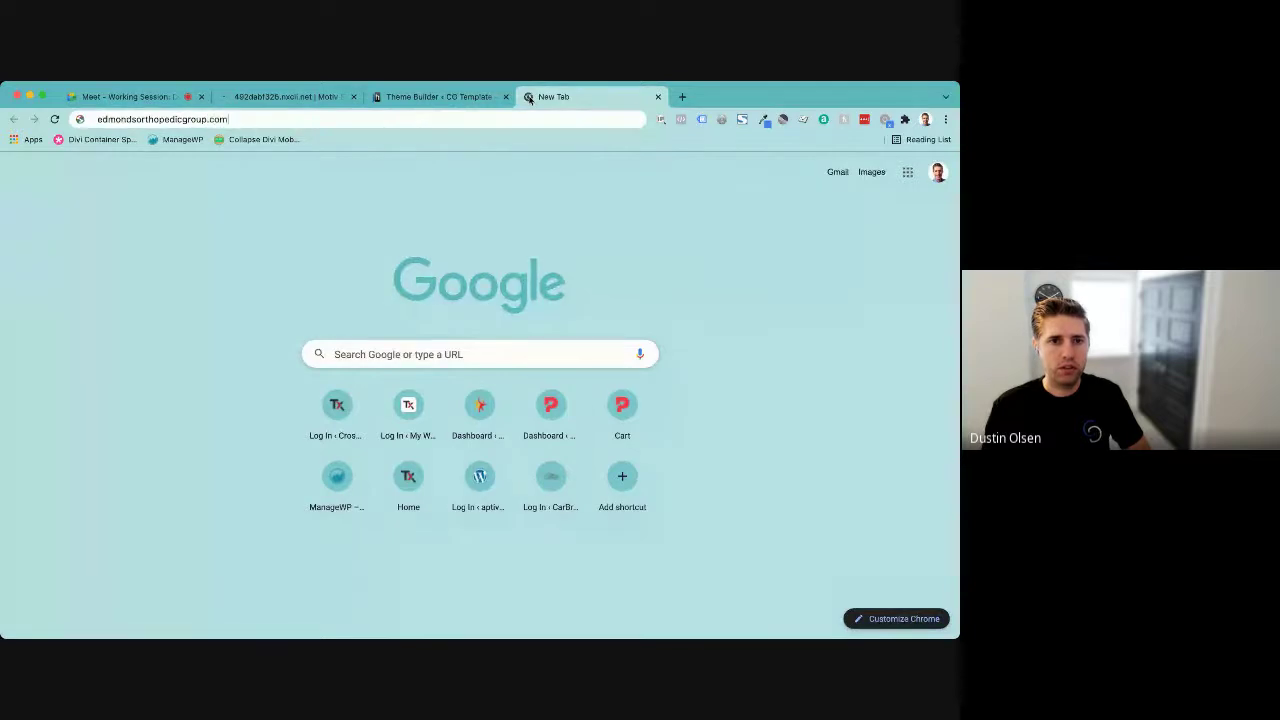
key("Return")
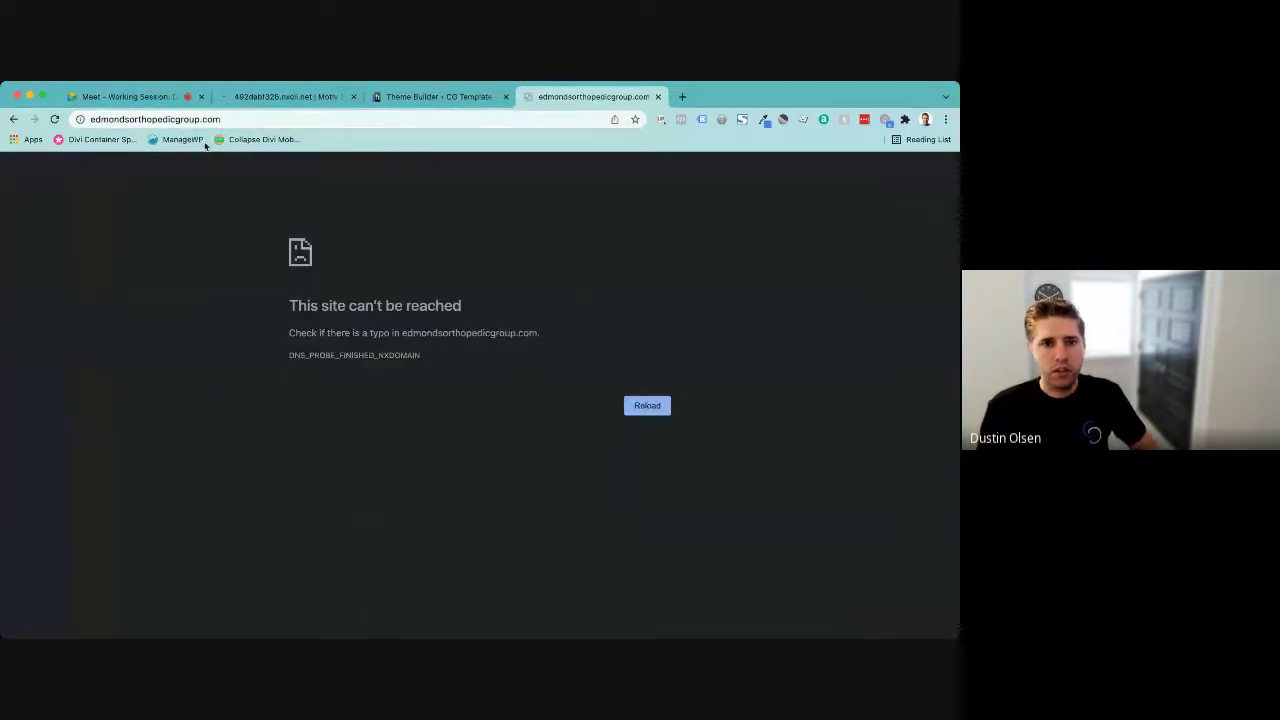
- Correct the web address to edmondsorthopediccenter.com and load the site
left_click(193, 121)
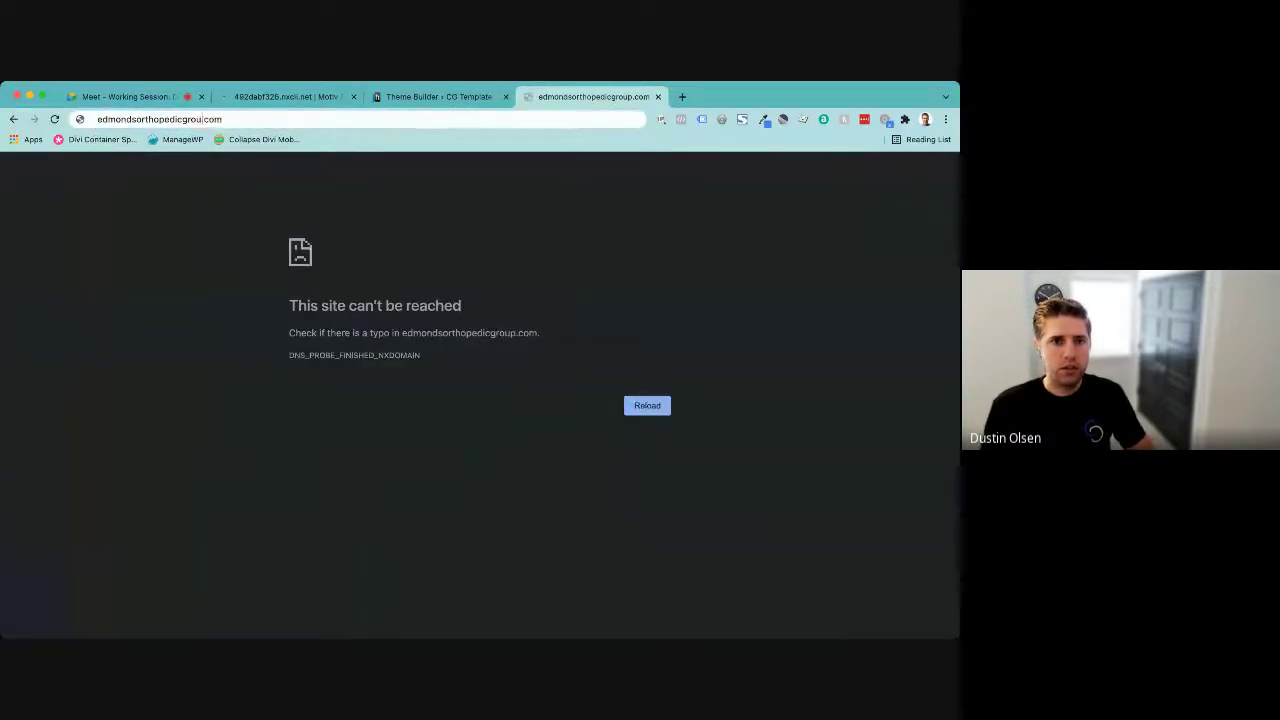
key("BackSpace")
key("BackSpace")
key("BackSpace")
key("BackSpace")
key("BackSpace")
key("Return")
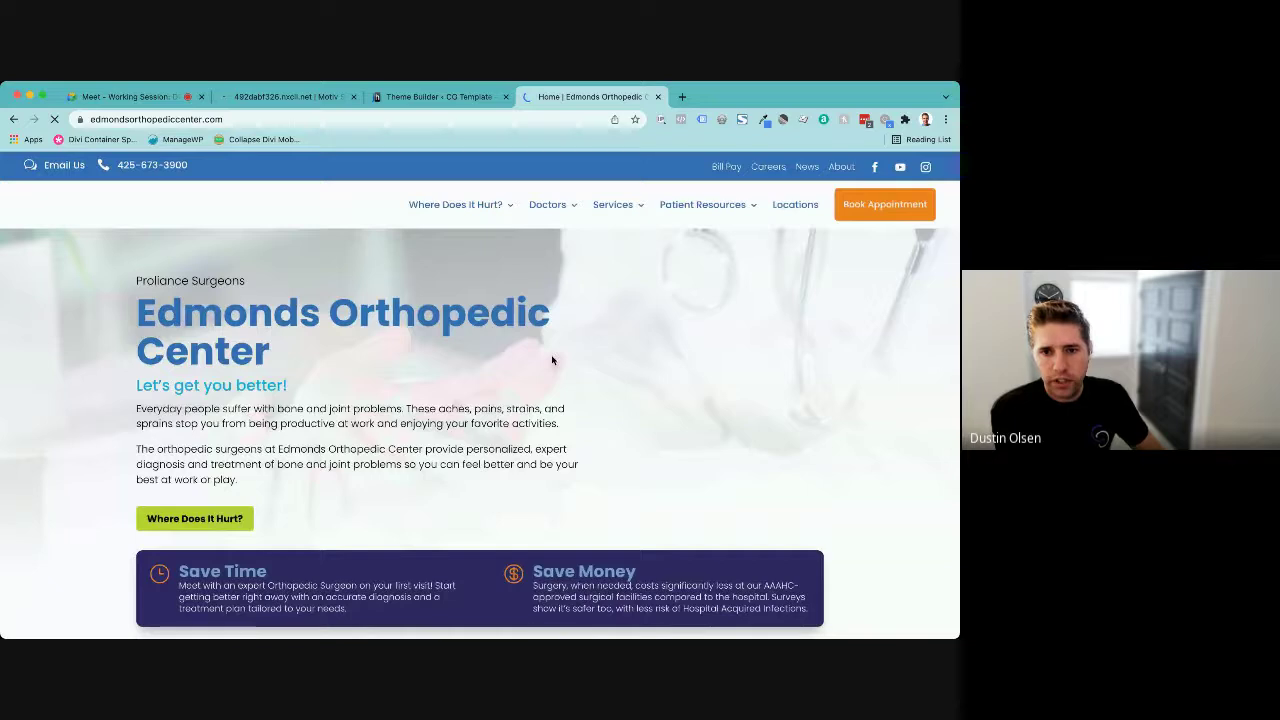
- Examine the site's footer columns and expand the MRI and Physical Therapy & Hand Therapy entries under Our Locations
scroll(499, 350, "down", 20)
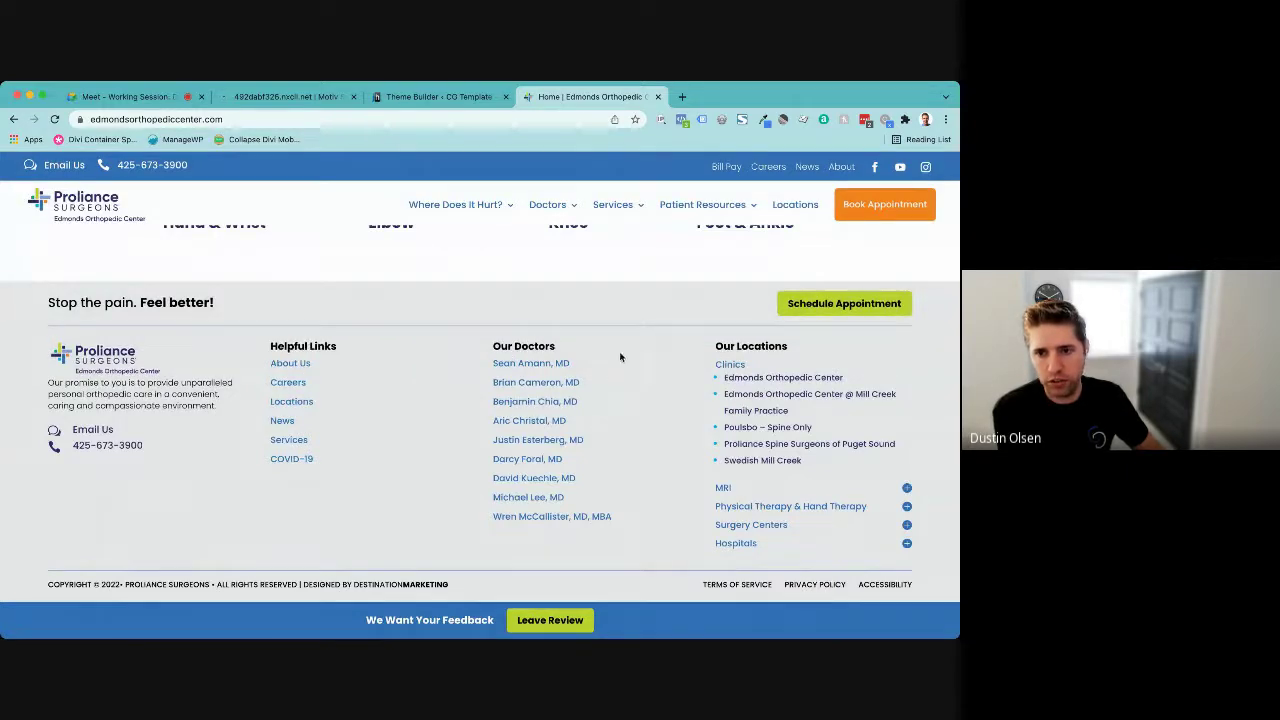
left_click_drag(736, 346, 764, 346)
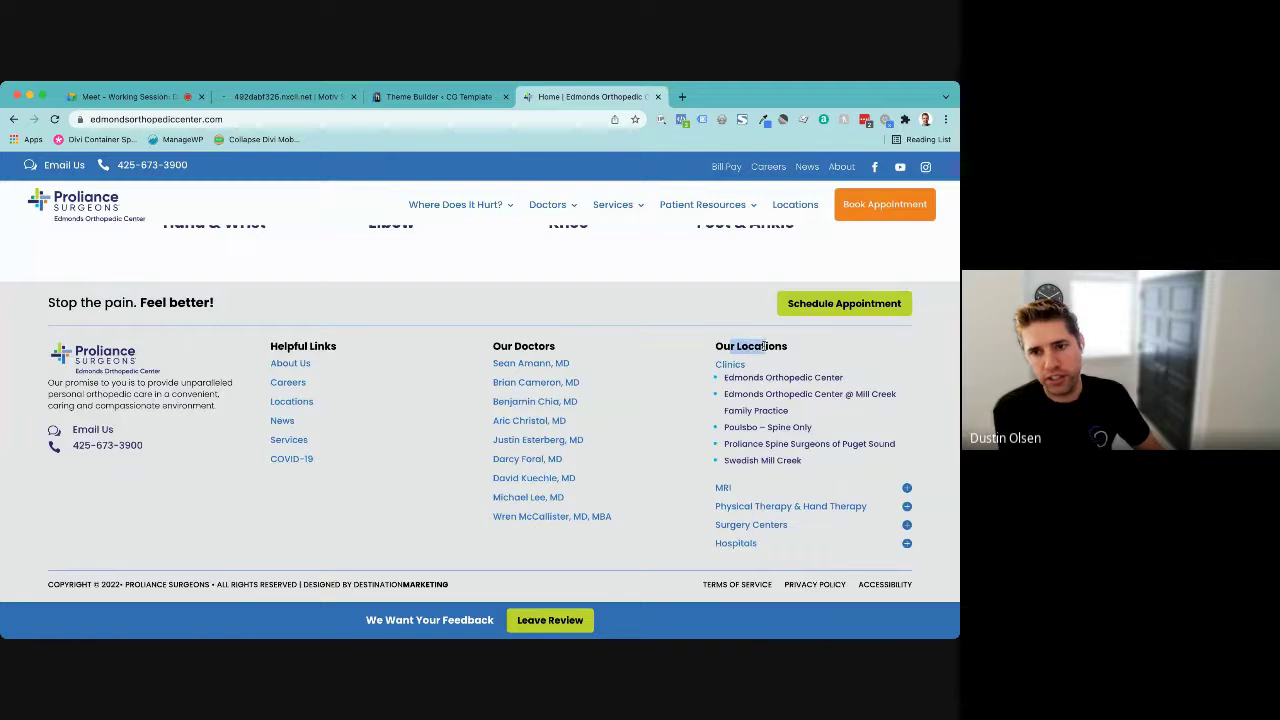
left_click(735, 488)
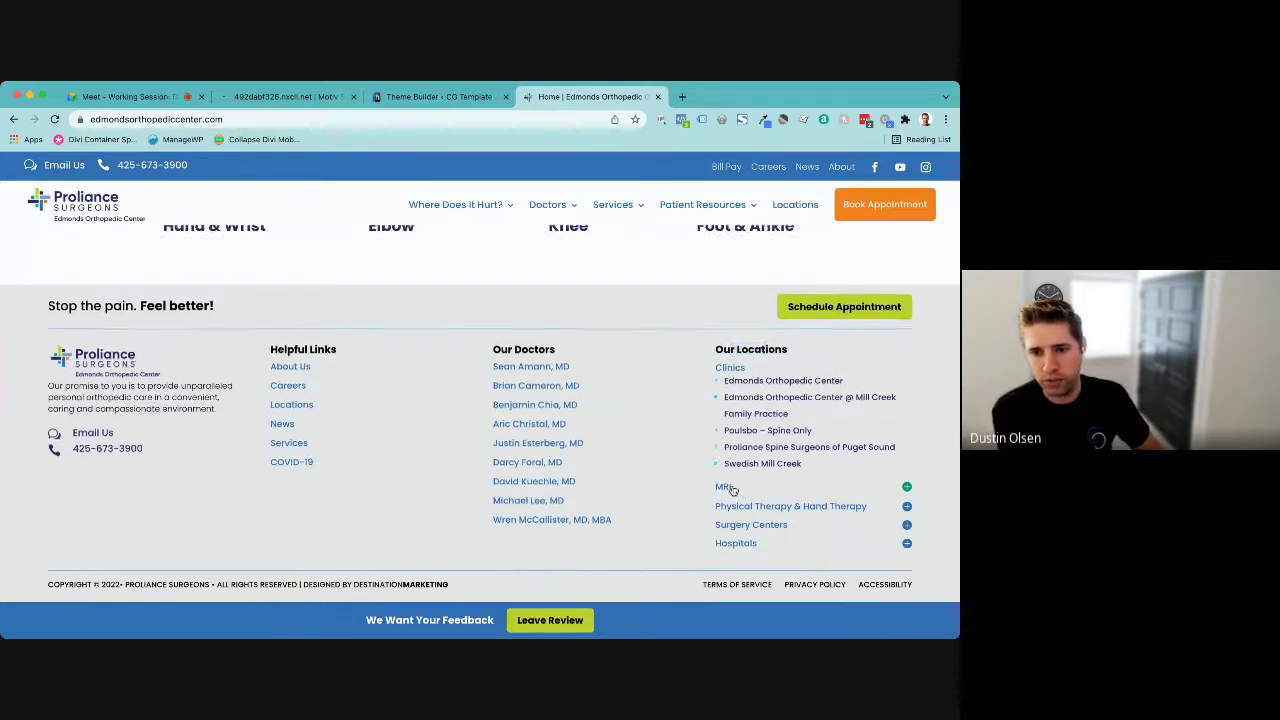
left_click(777, 454)
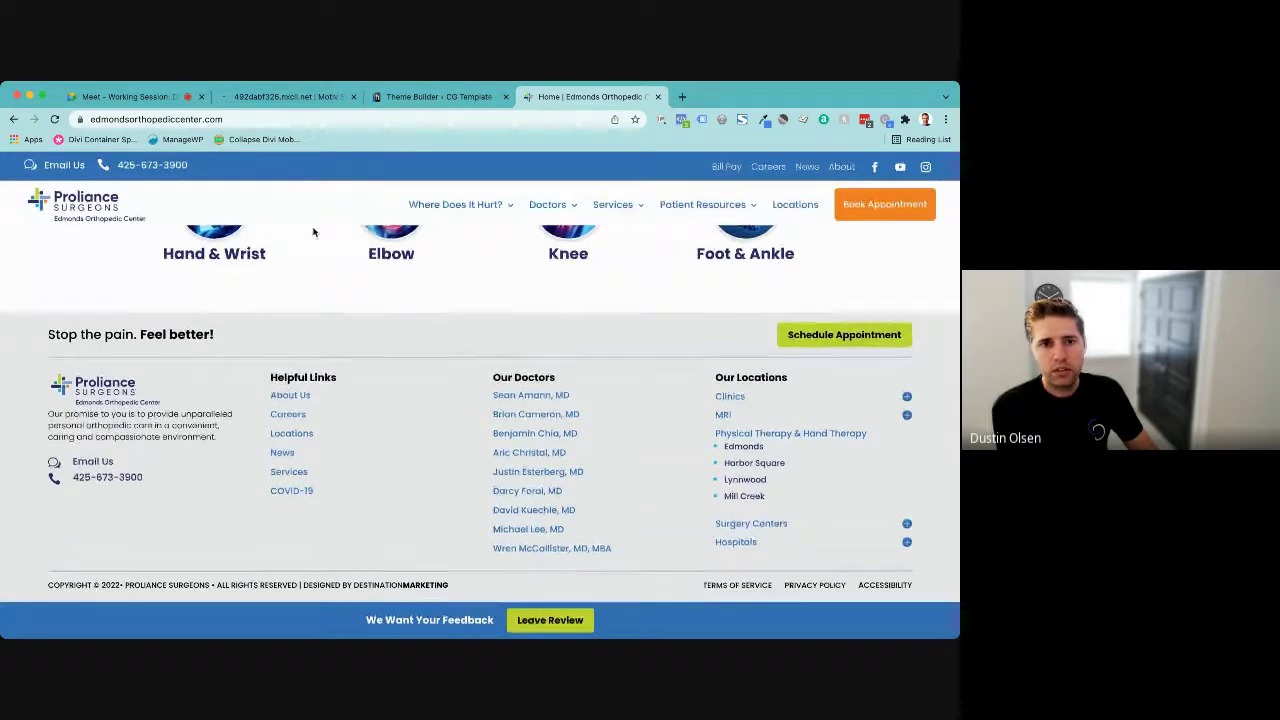
- Sign in to the site's WordPress admin through the /login address and open the global footer in Divi's Theme Builder
left_click(257, 119)
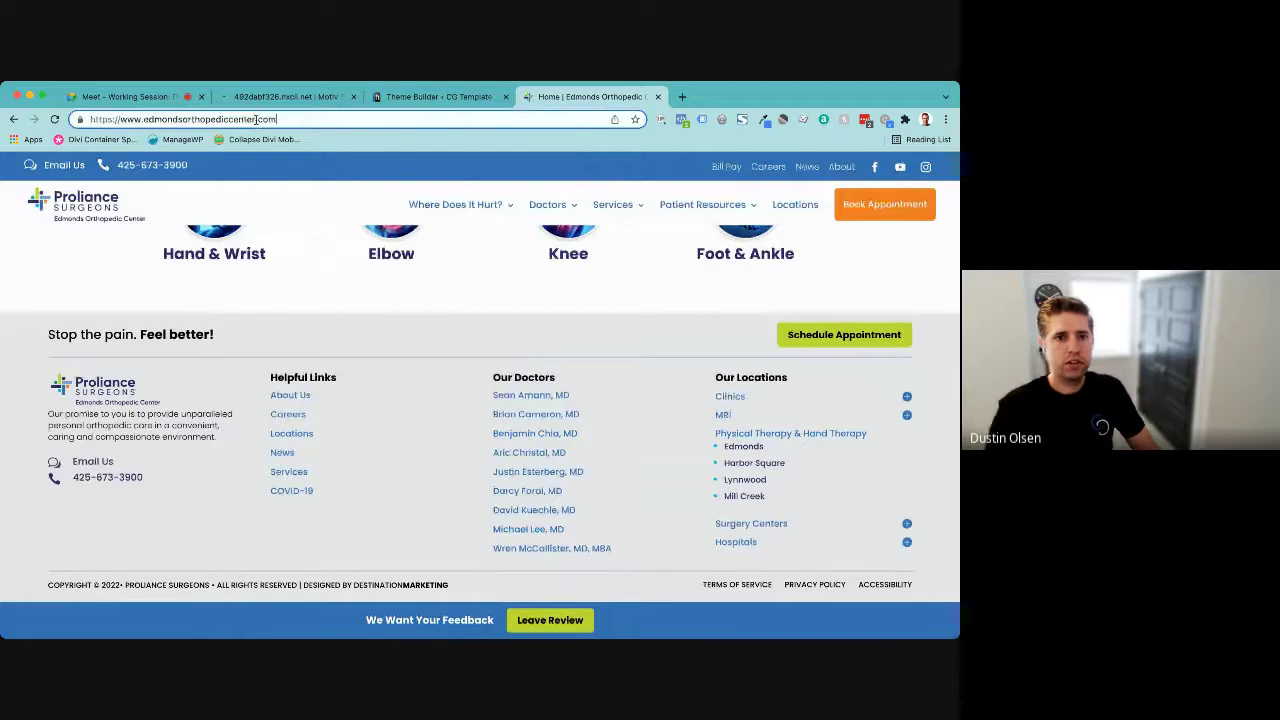
type("/login")
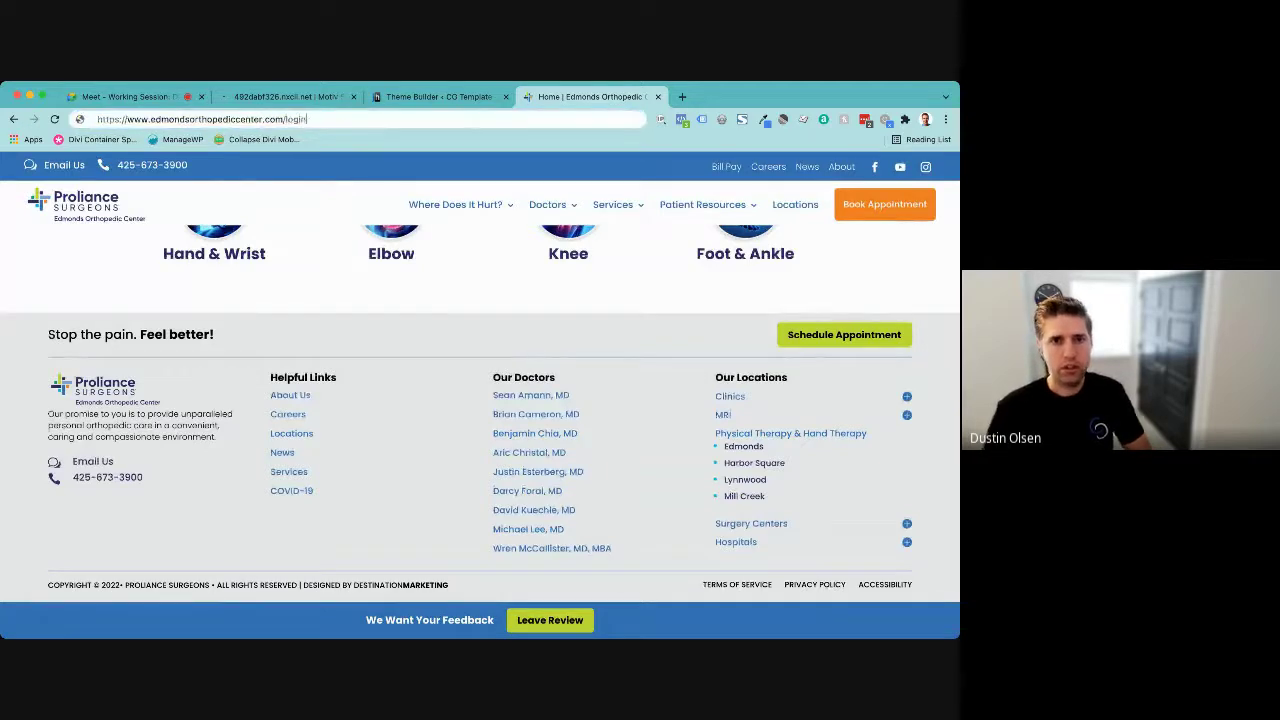
key("Return")
left_click(532, 432)
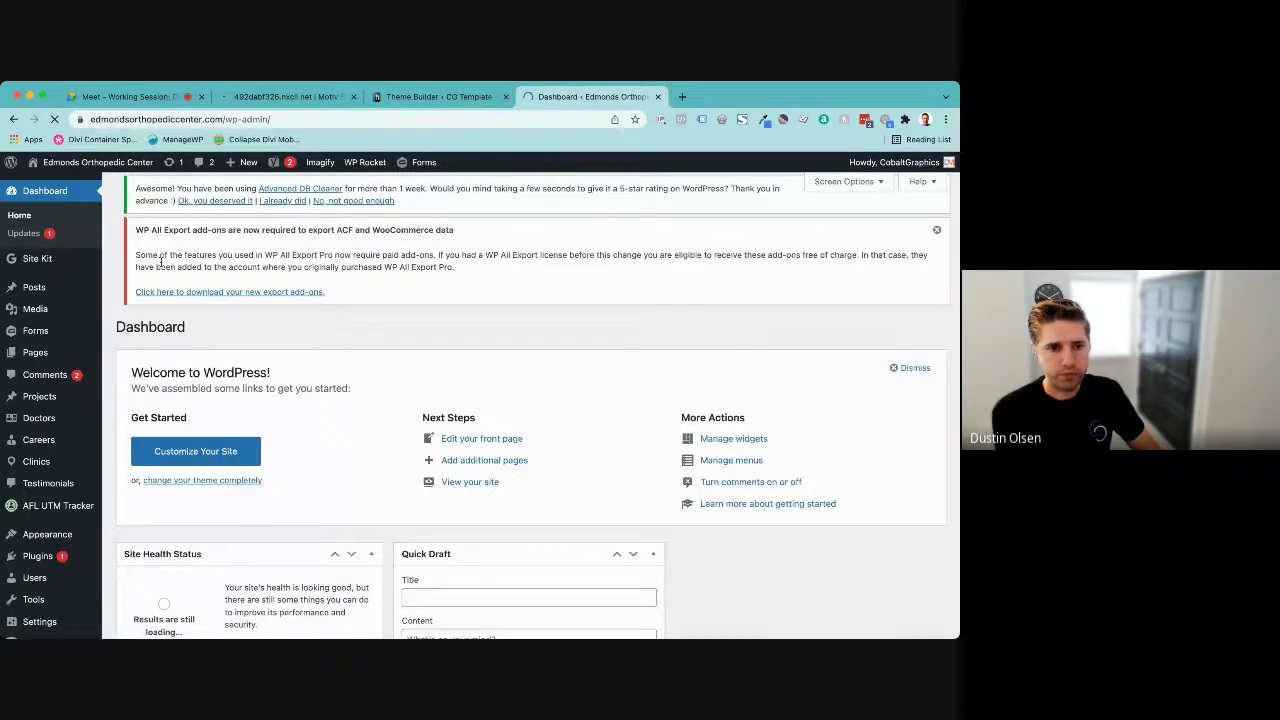
scroll(160, 262, "down", 10)
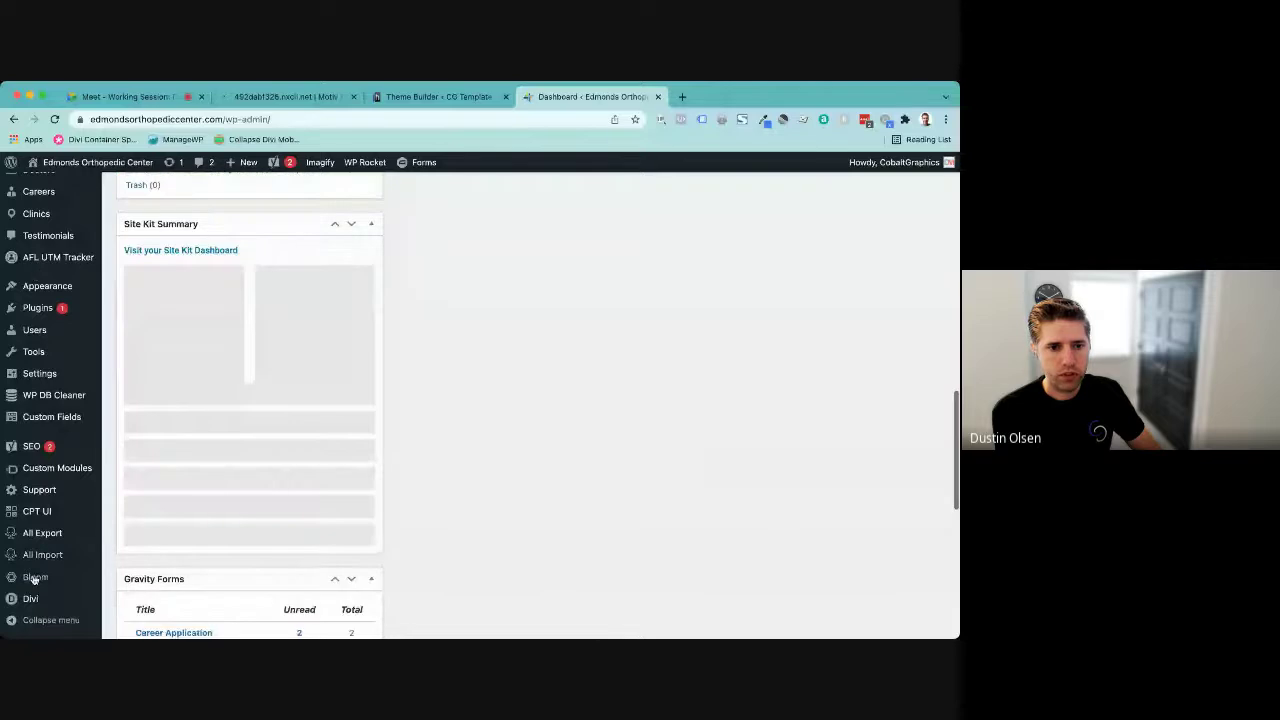
mouse_move(30, 598)
left_click(146, 530)
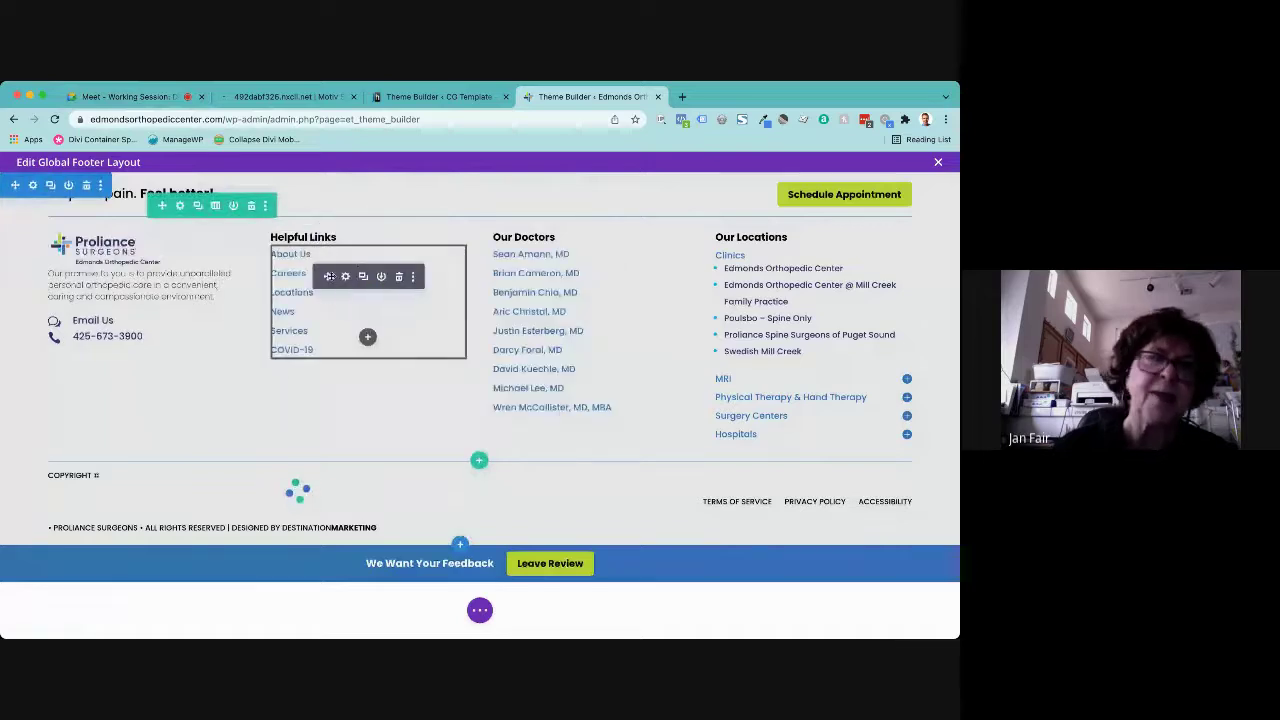
- Inspect the CSS class and custom CSS of the Helpful Links menu module, and close its settings without changes
left_click(345, 277)
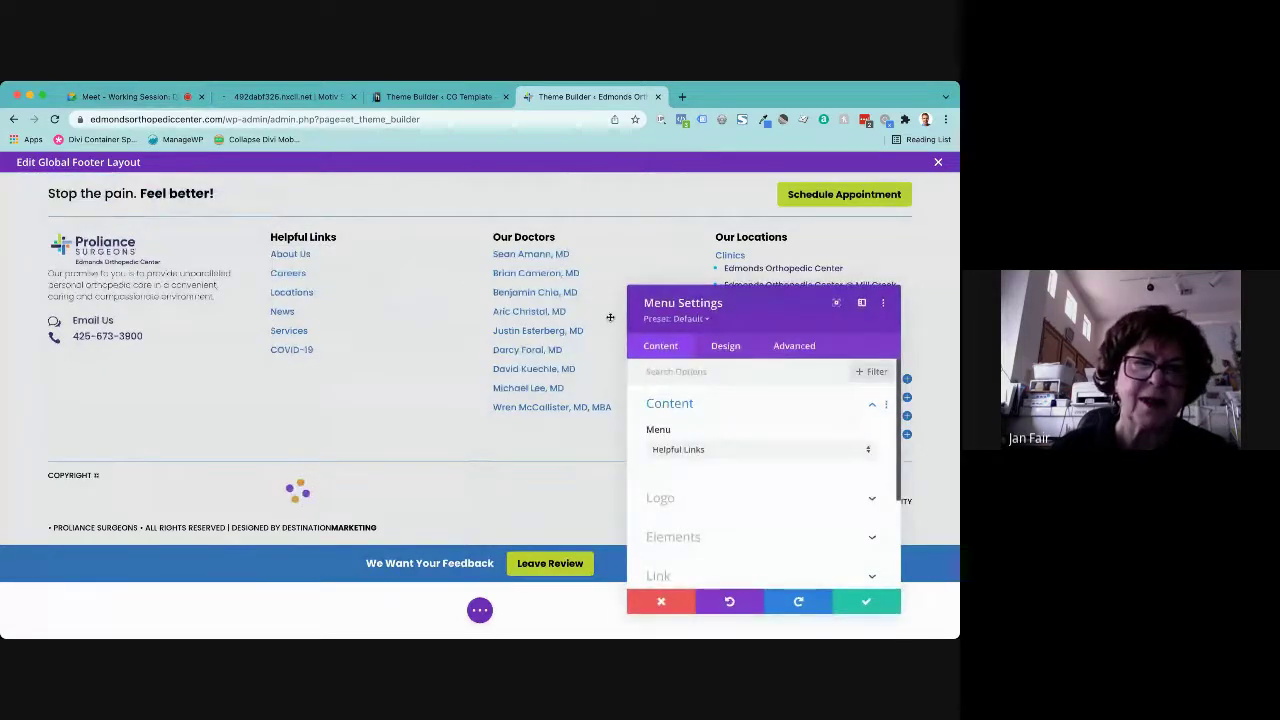
left_click(786, 350)
left_click(709, 406)
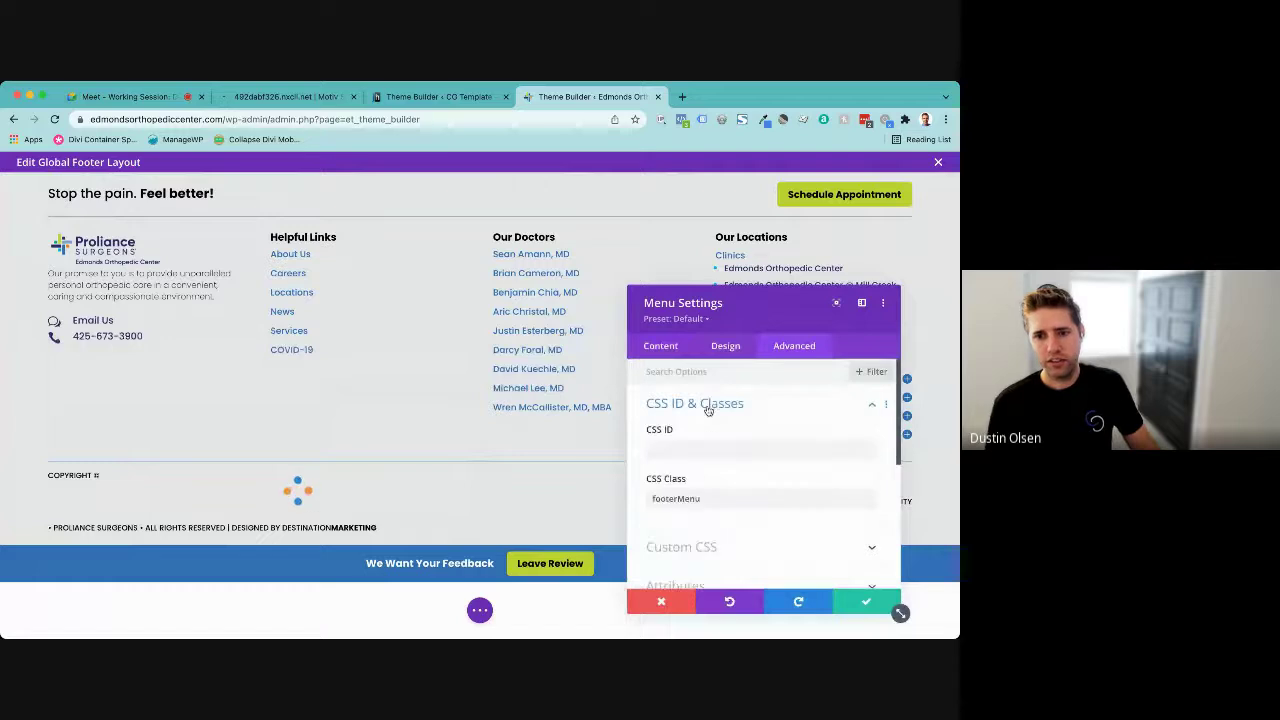
scroll(700, 481, "down", 1)
left_click(697, 450)
scroll(697, 452, "down", 6)
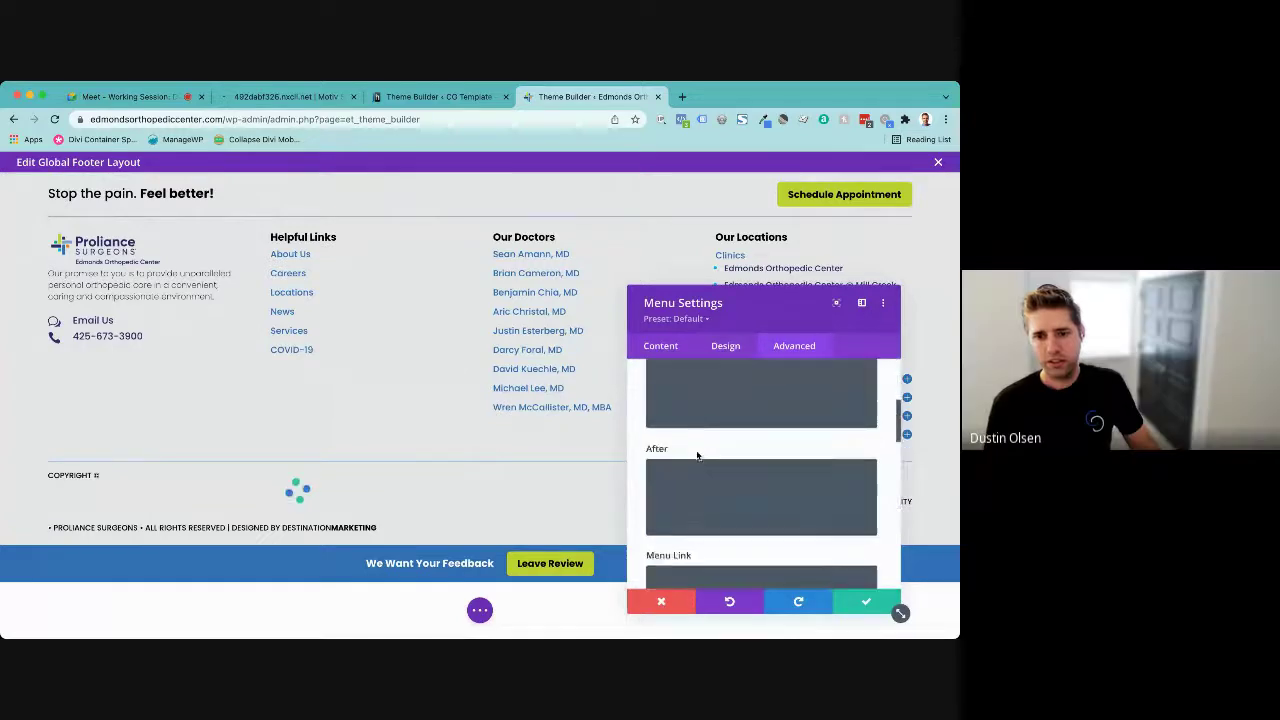
left_click(661, 603)
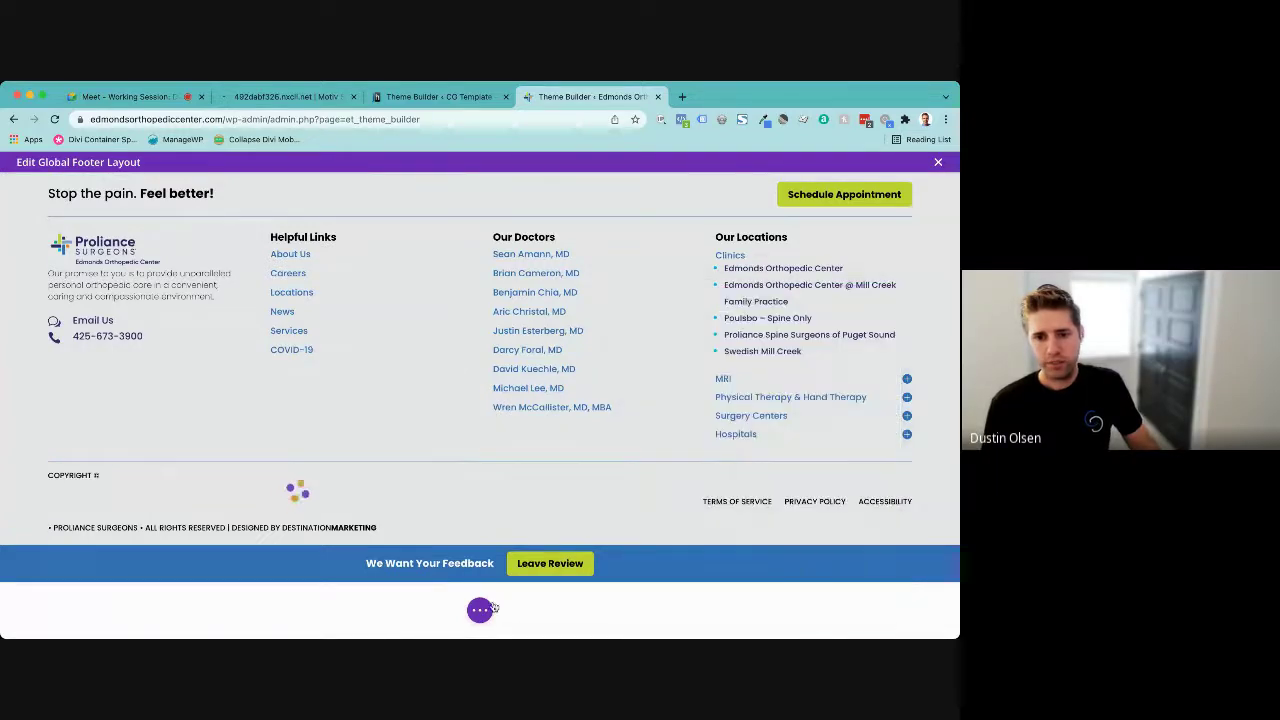
- Review the menu rules in the footer template's custom CSS and close the template settings
left_click(480, 610)
left_click(527, 610)
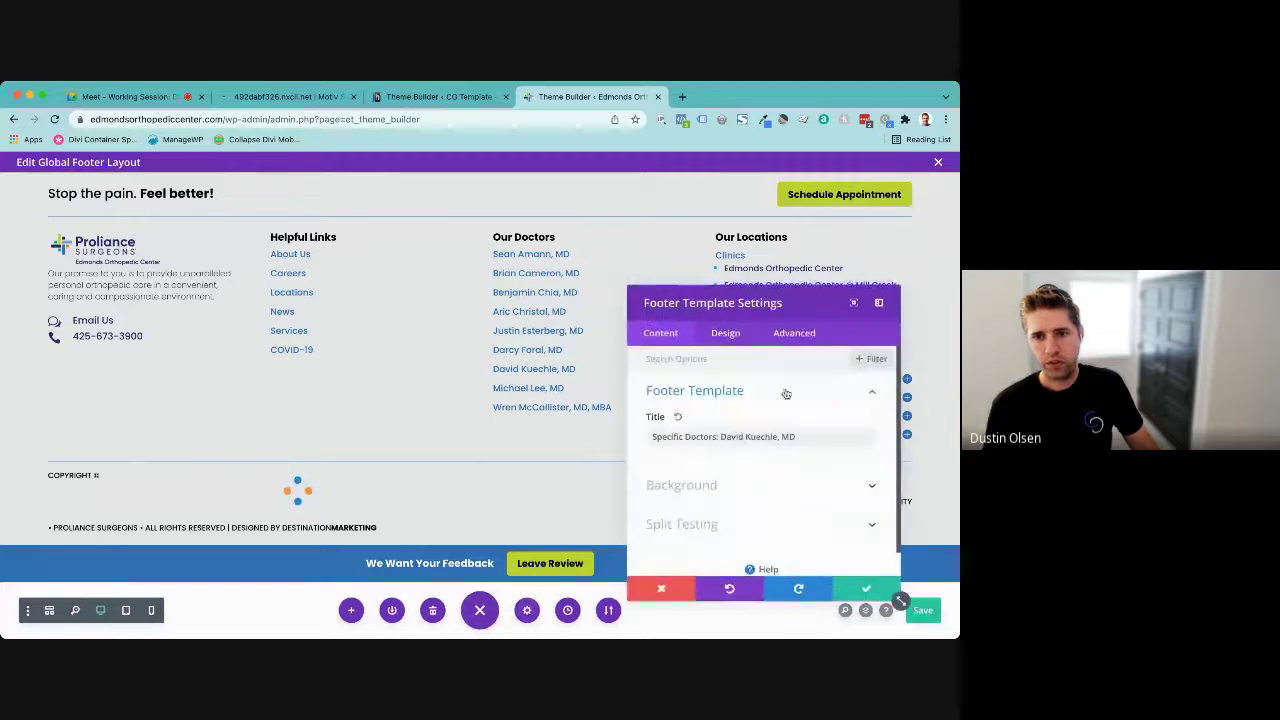
left_click(782, 334)
left_click(700, 400)
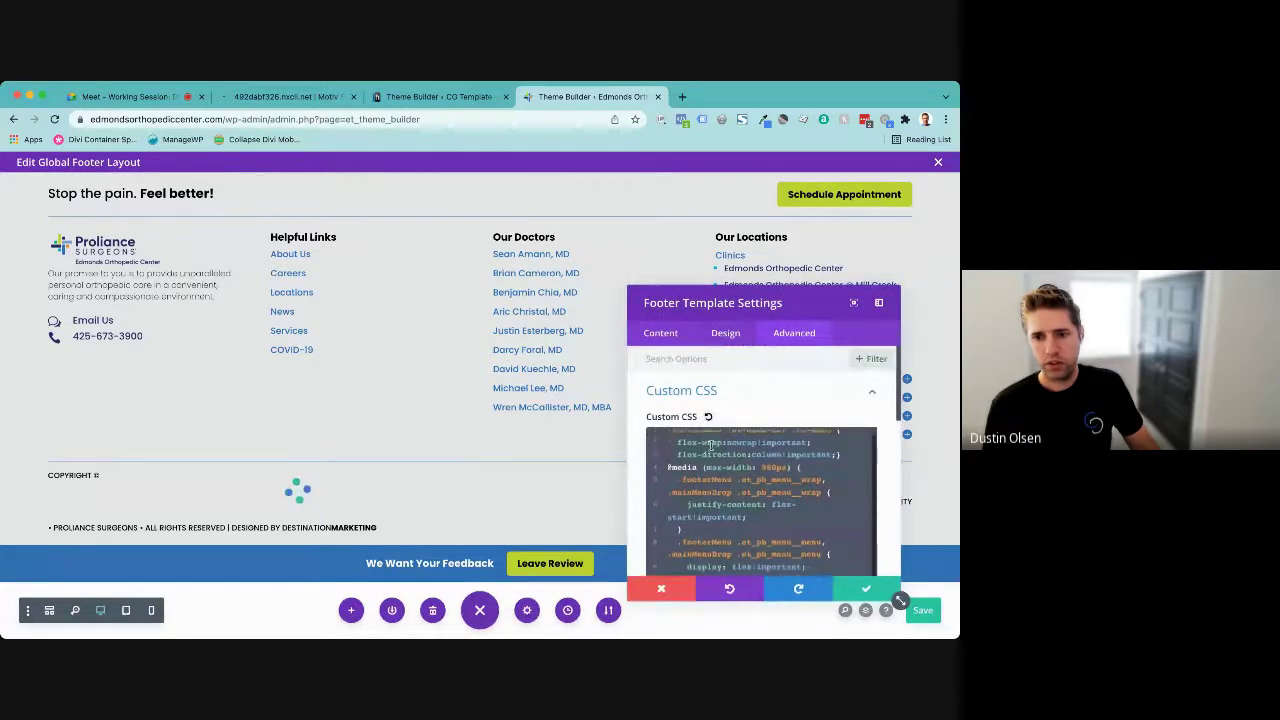
scroll(690, 400, "down", 3)
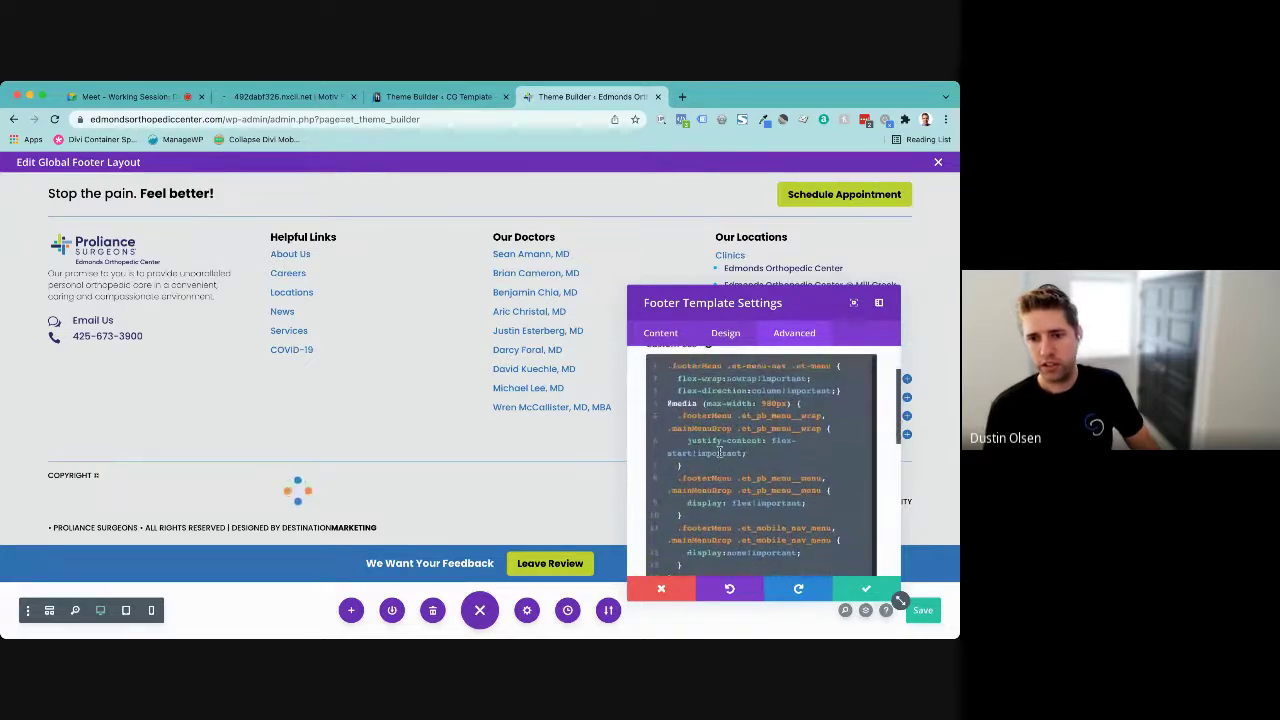
scroll(719, 452, "up", 1)
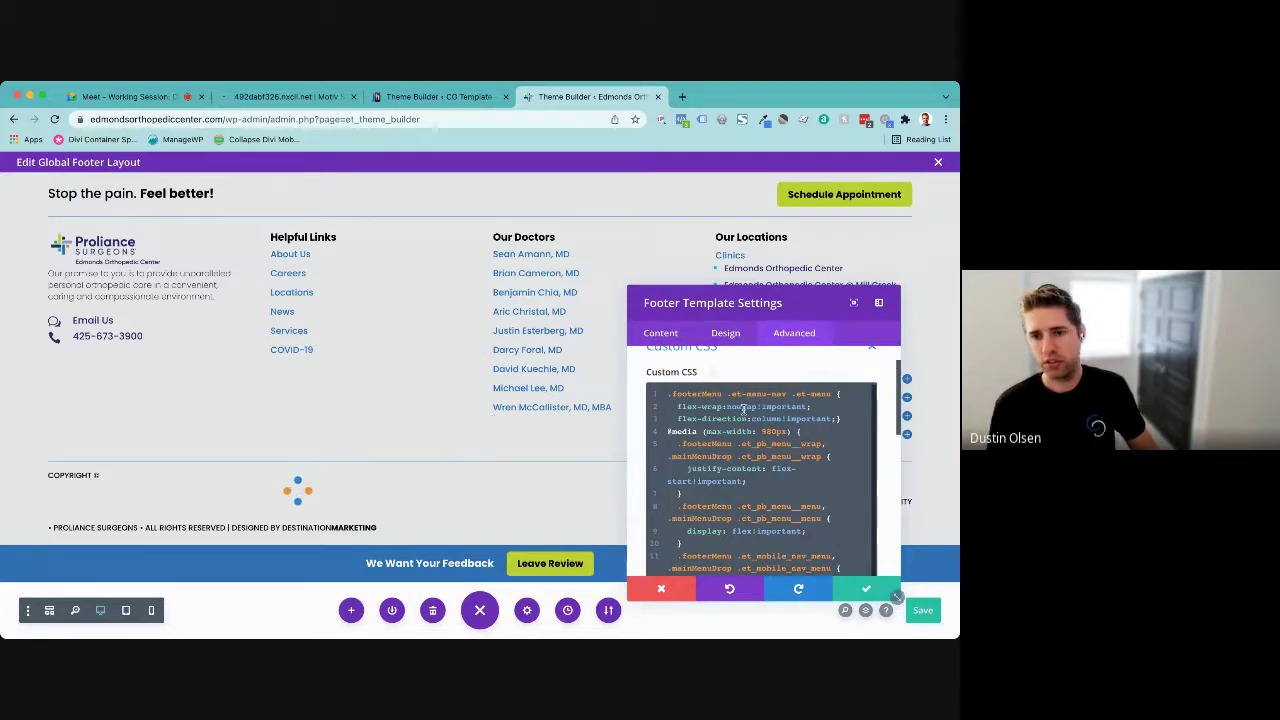
scroll(765, 430, "down", 1)
scroll(765, 430, "down", 5)
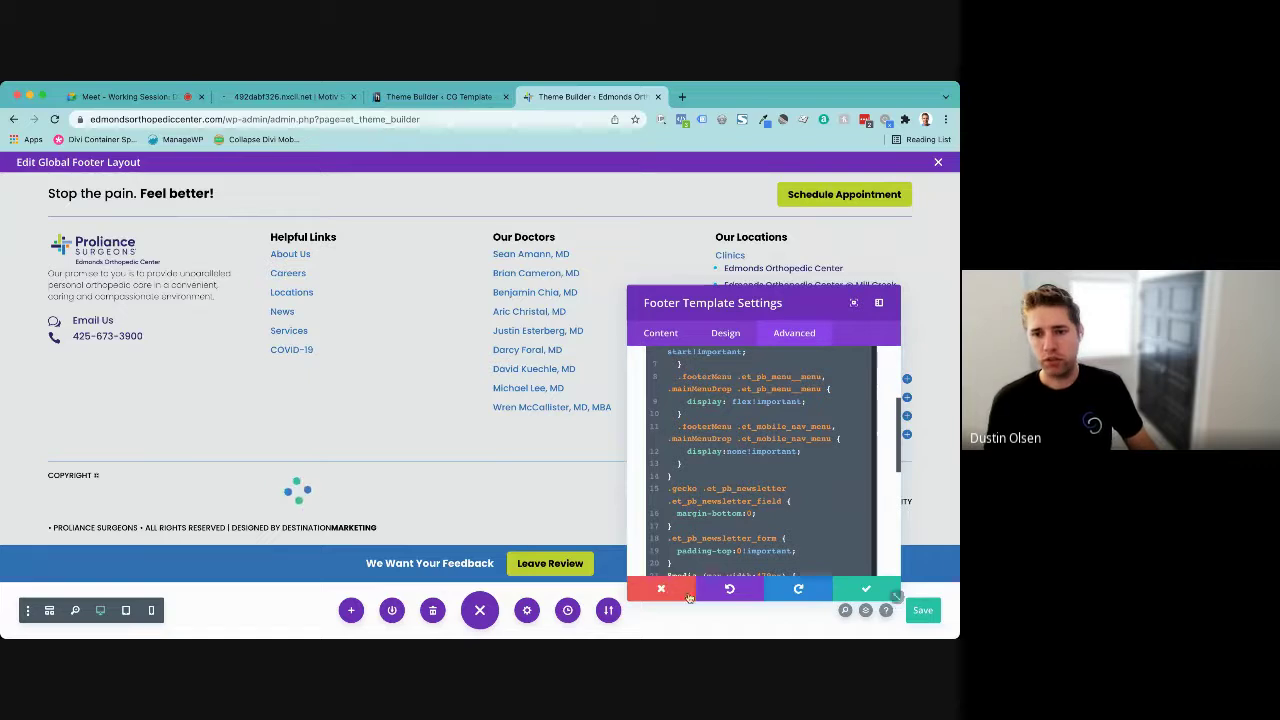
left_click(890, 590)
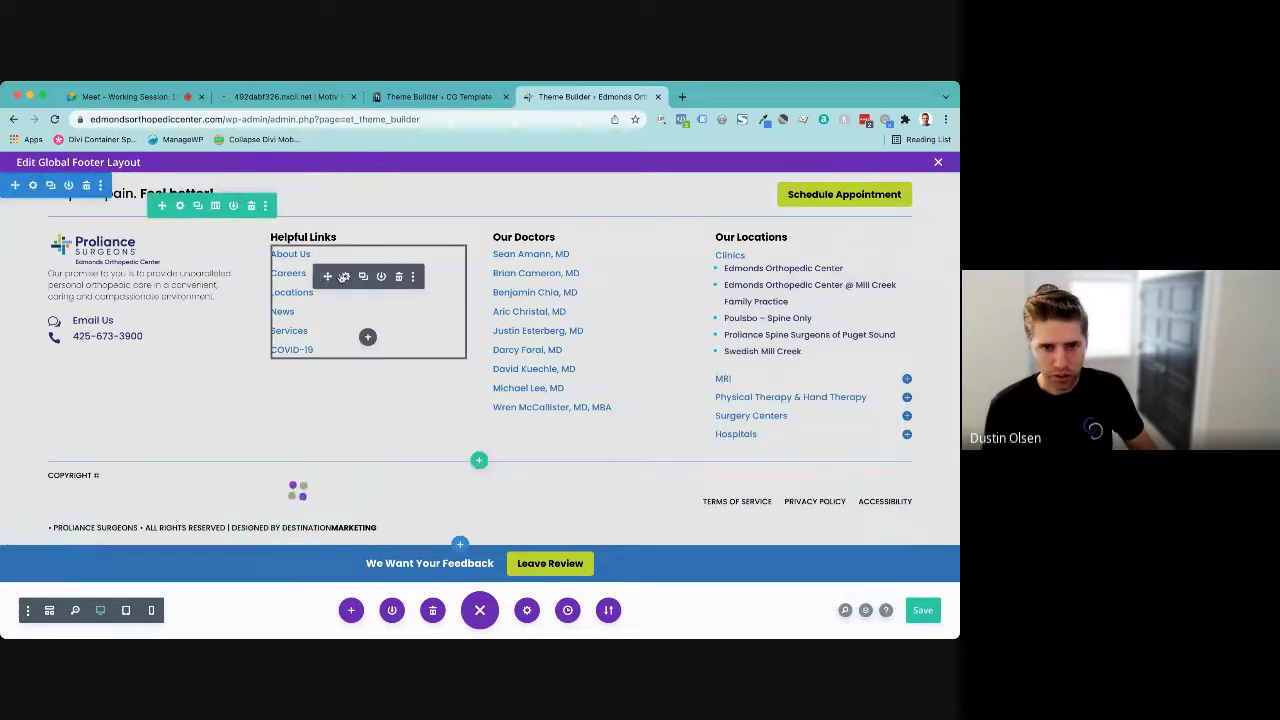
- Reopen the Helpful Links menu module's settings and highlight its assigned CSS class
left_click(345, 277)
left_click(794, 345)
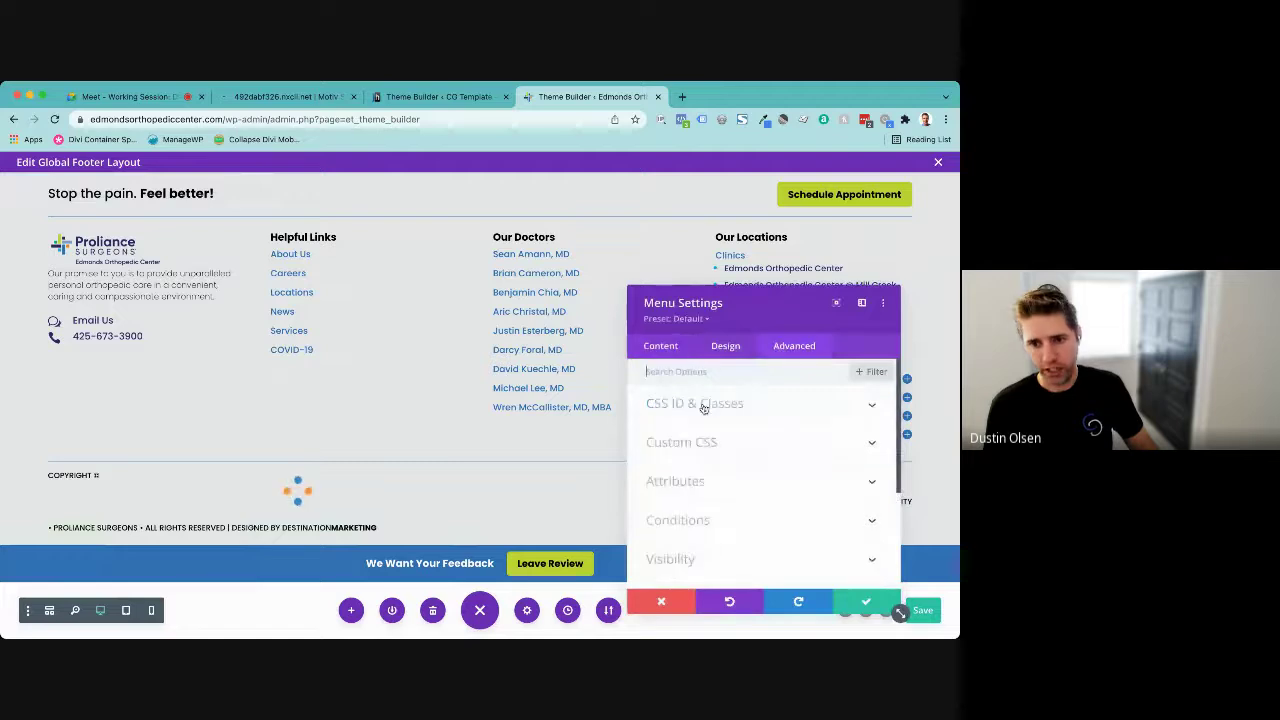
left_click(686, 445)
scroll(700, 371, "up", 2)
left_click(709, 403)
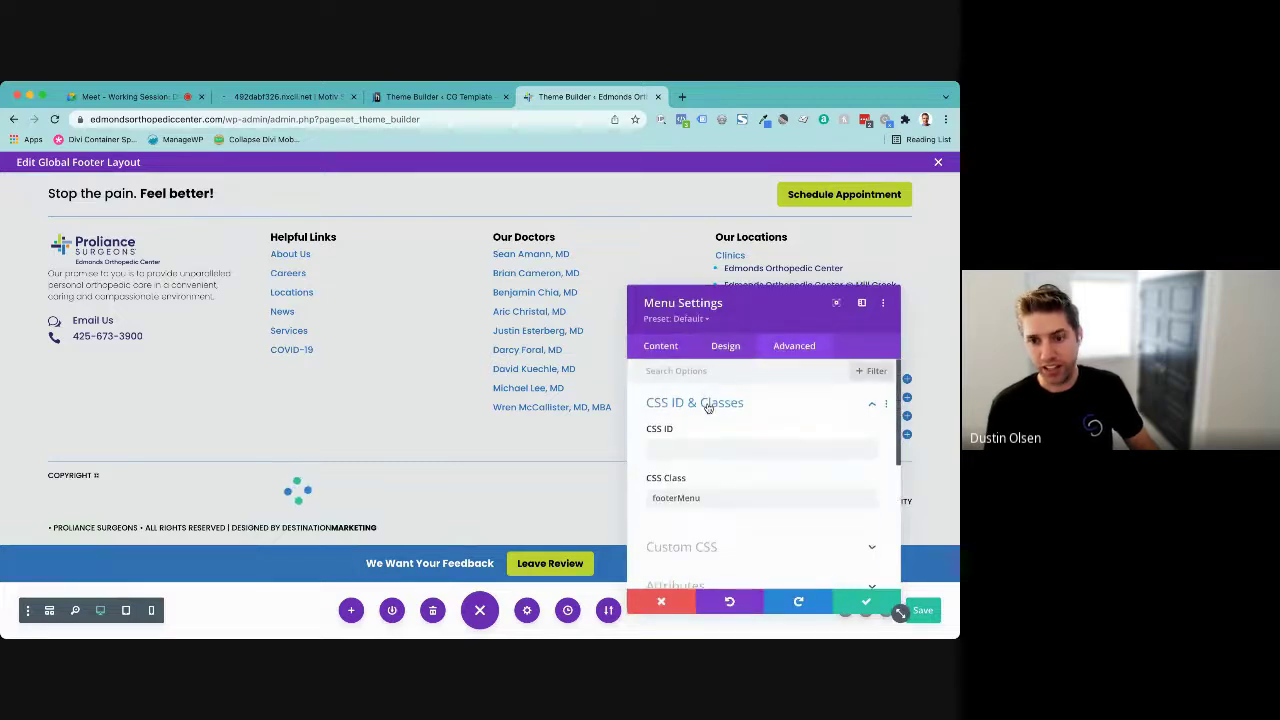
double_click(707, 498)
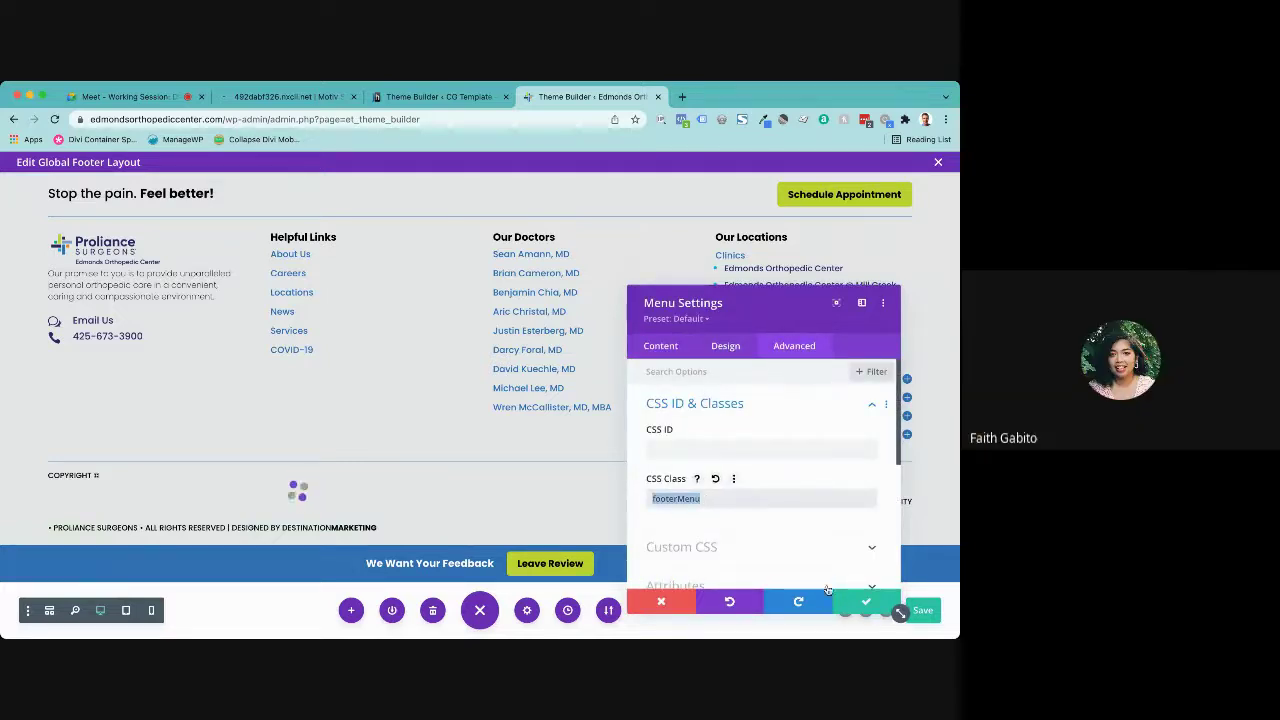
- Display the footer template's custom CSS again to examine the rules targeting the menu class
left_click(535, 613)
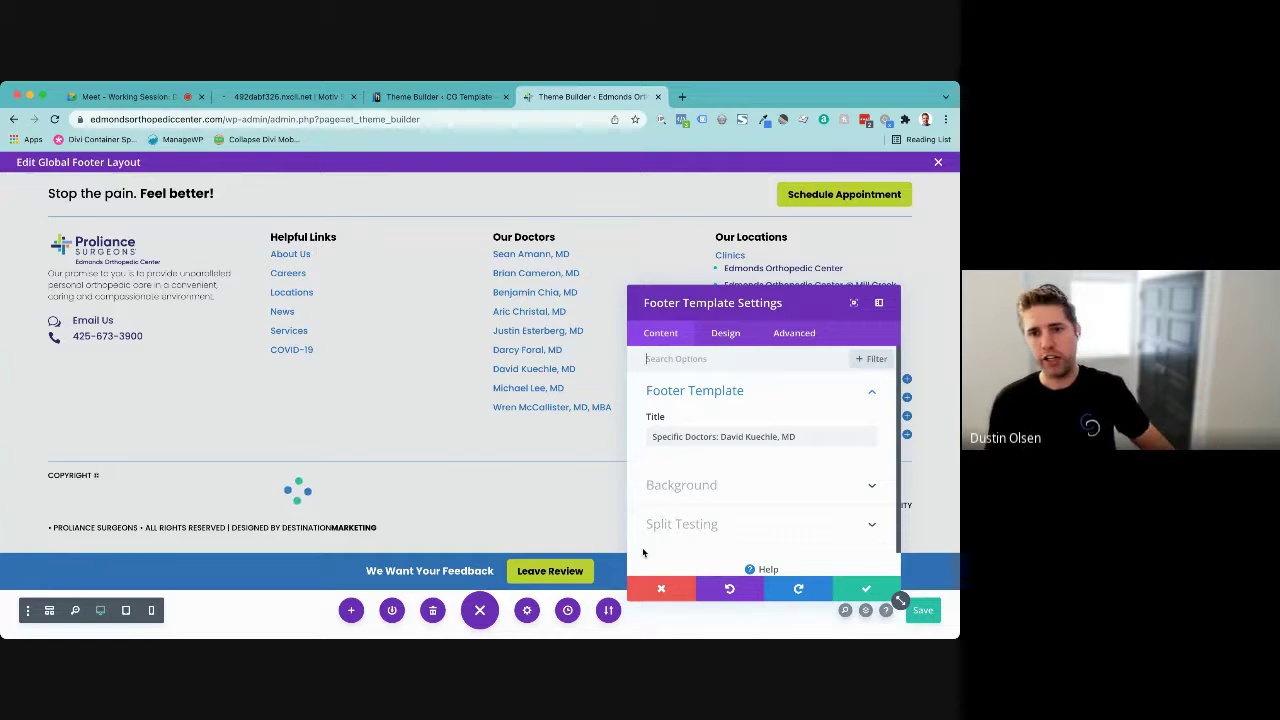
left_click(794, 331)
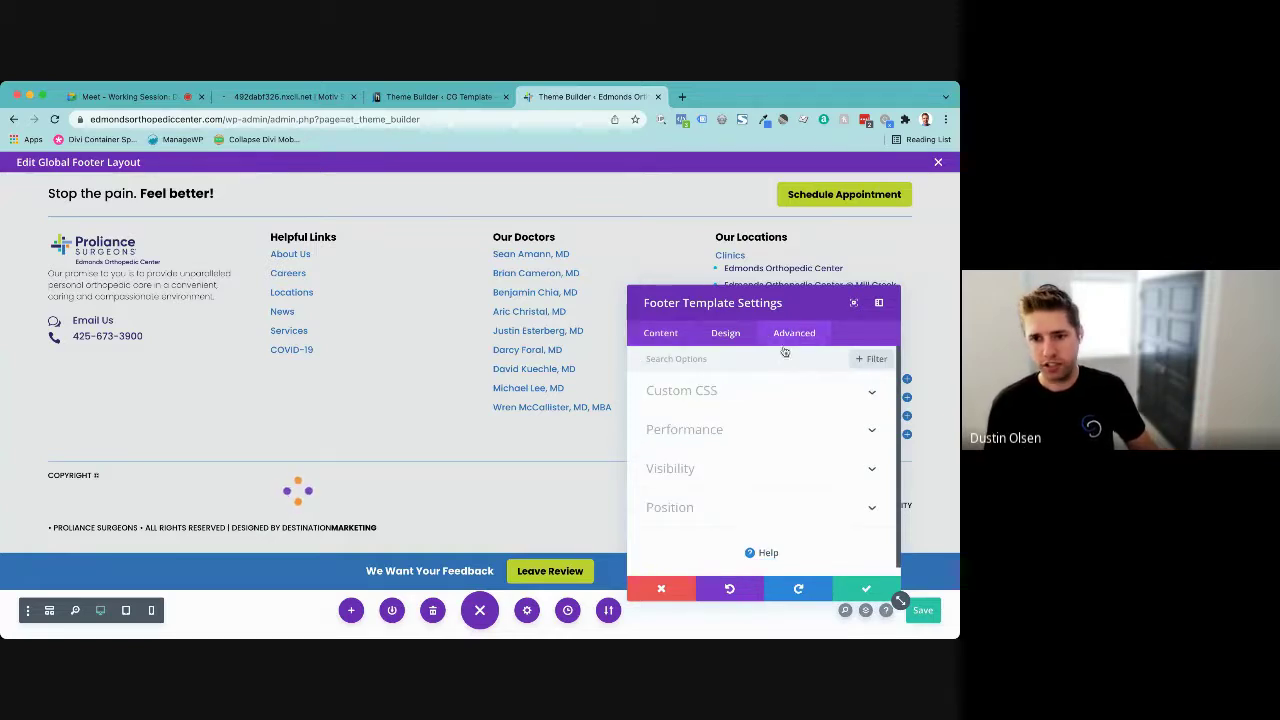
left_click(689, 398)
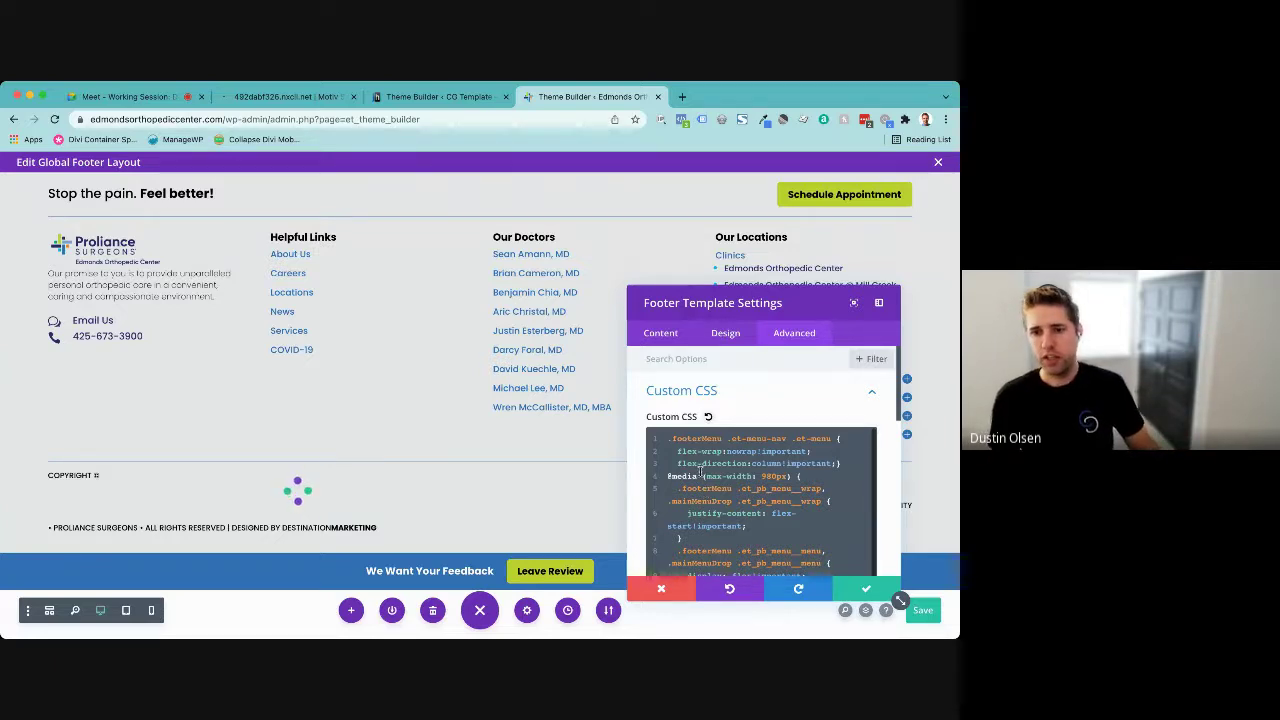
- Examine the footer menu rules inside the 980px media query of the footer template's custom CSS
left_click(701, 476)
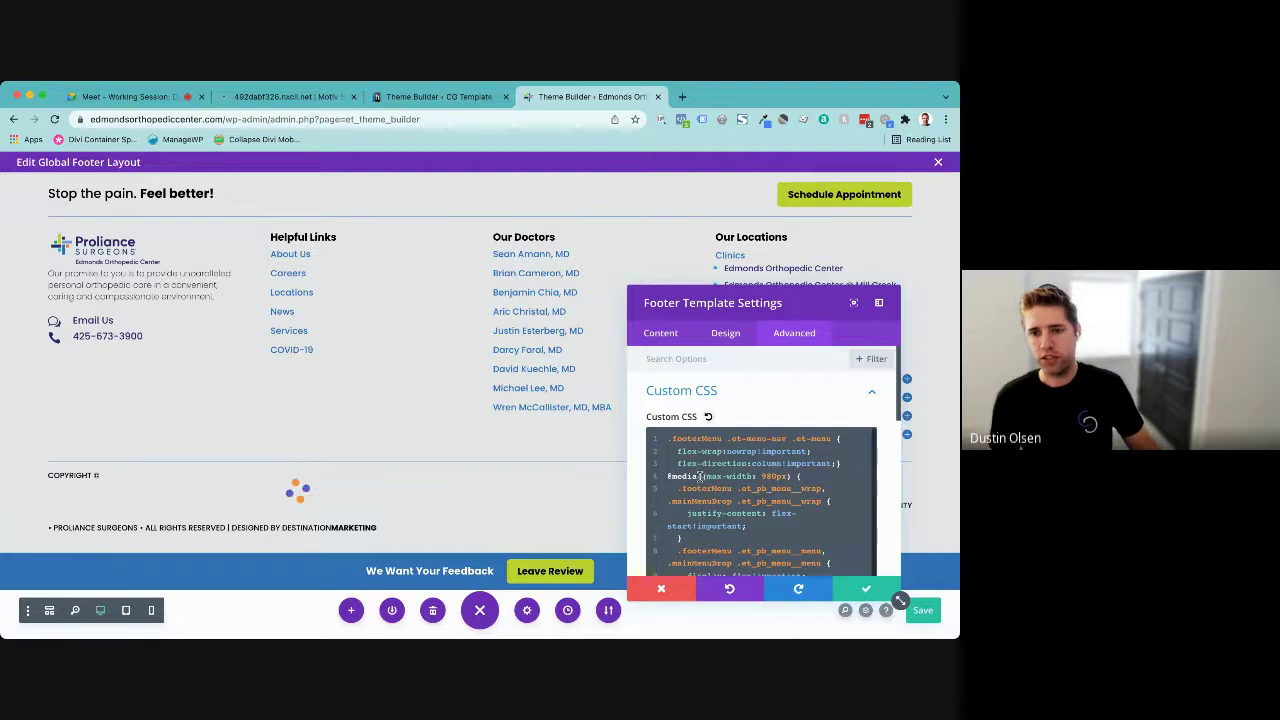
left_click_drag(751, 526, 682, 487)
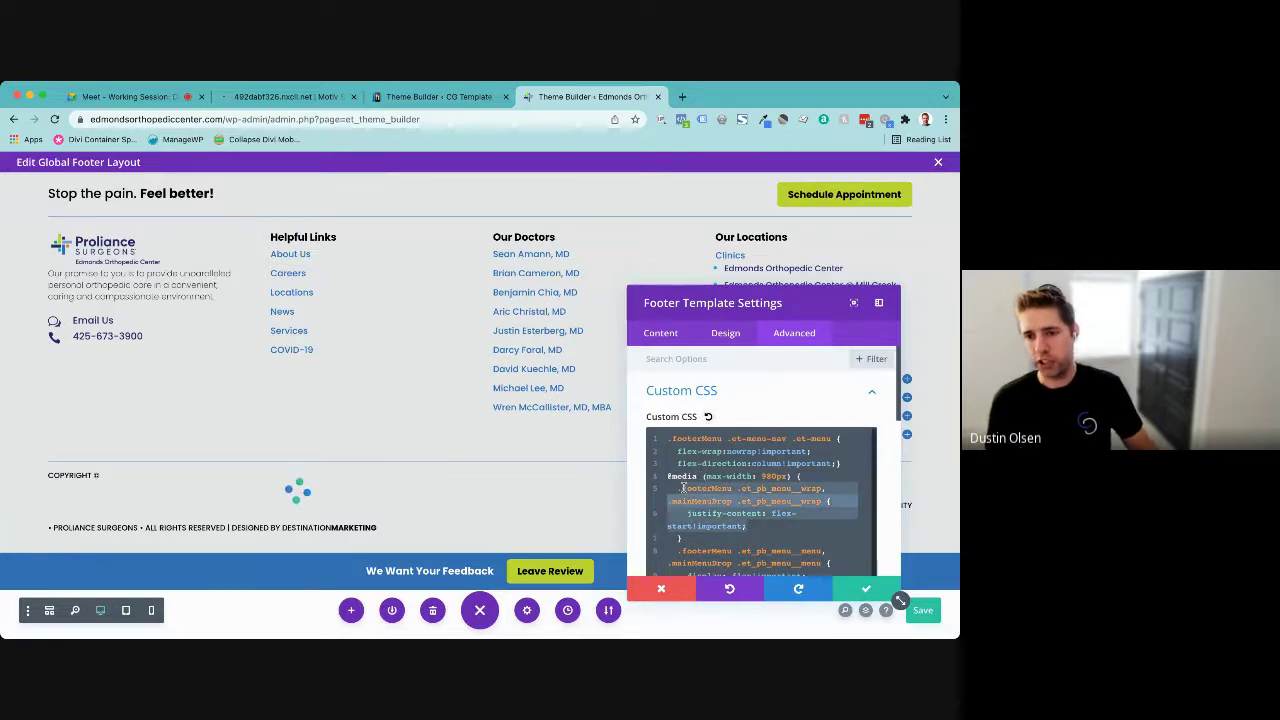
scroll(757, 516, "down", 2)
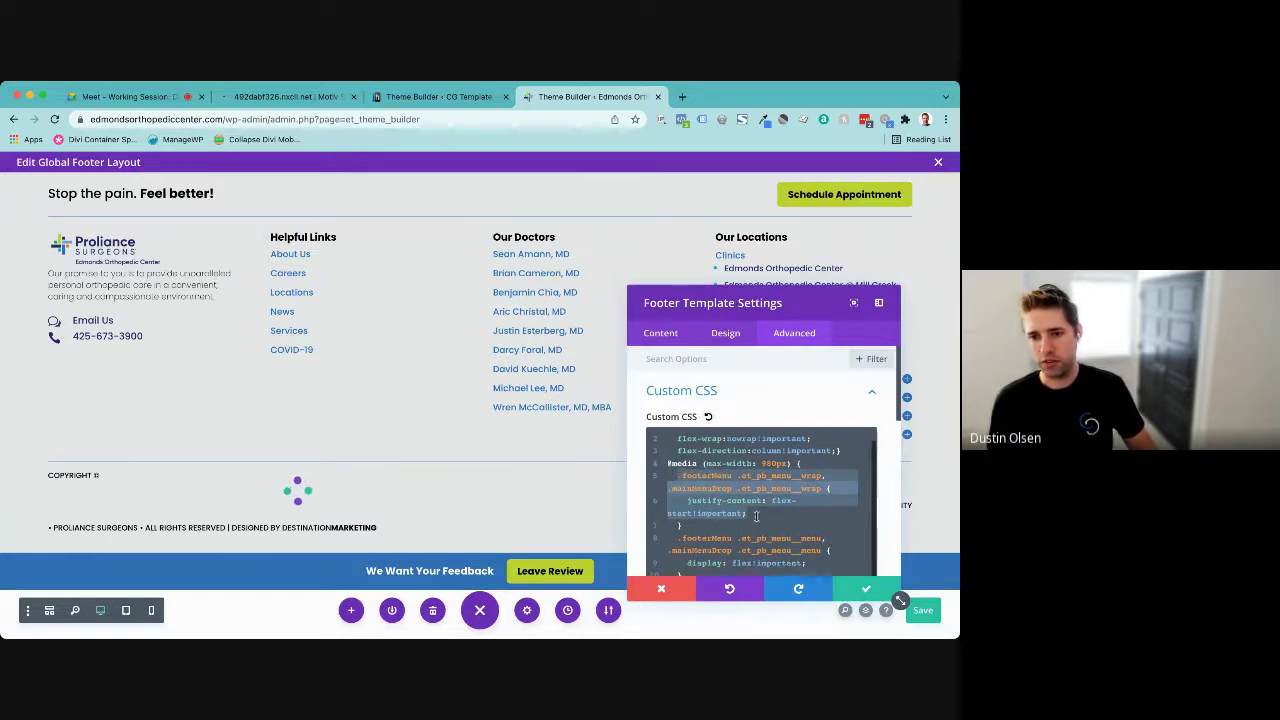
scroll(757, 516, "down", 5)
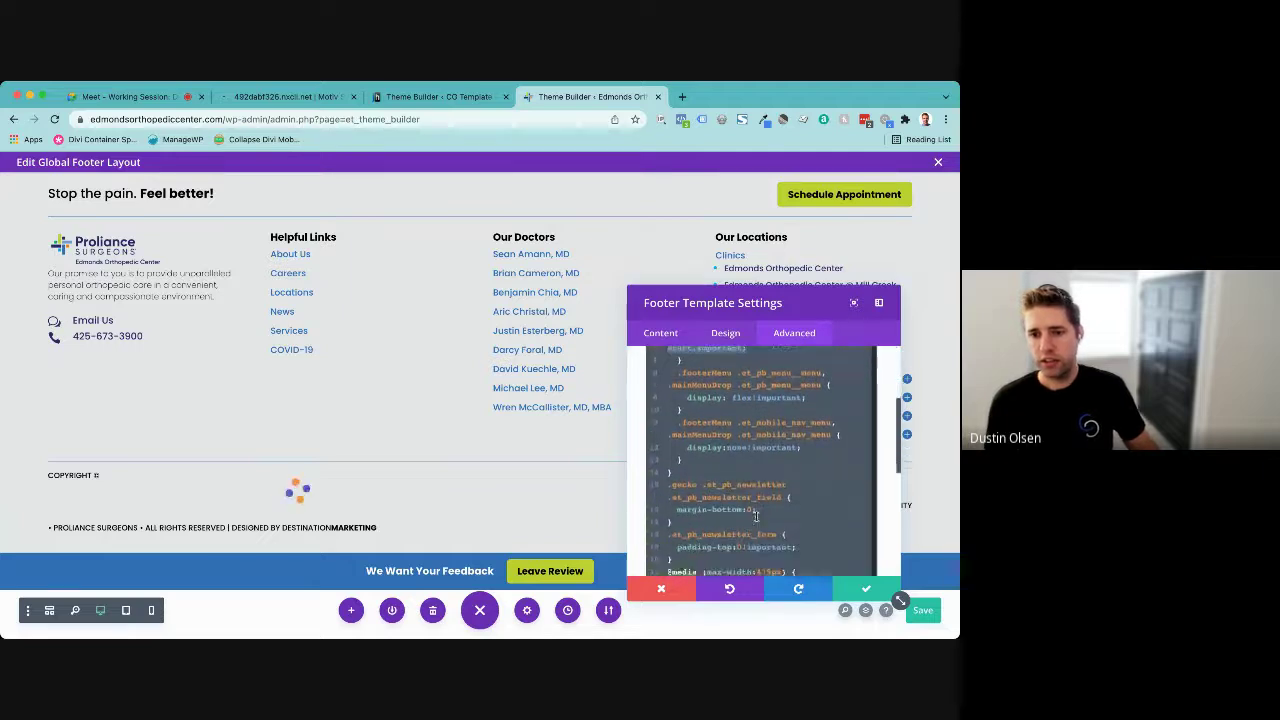
scroll(757, 516, "up", 3)
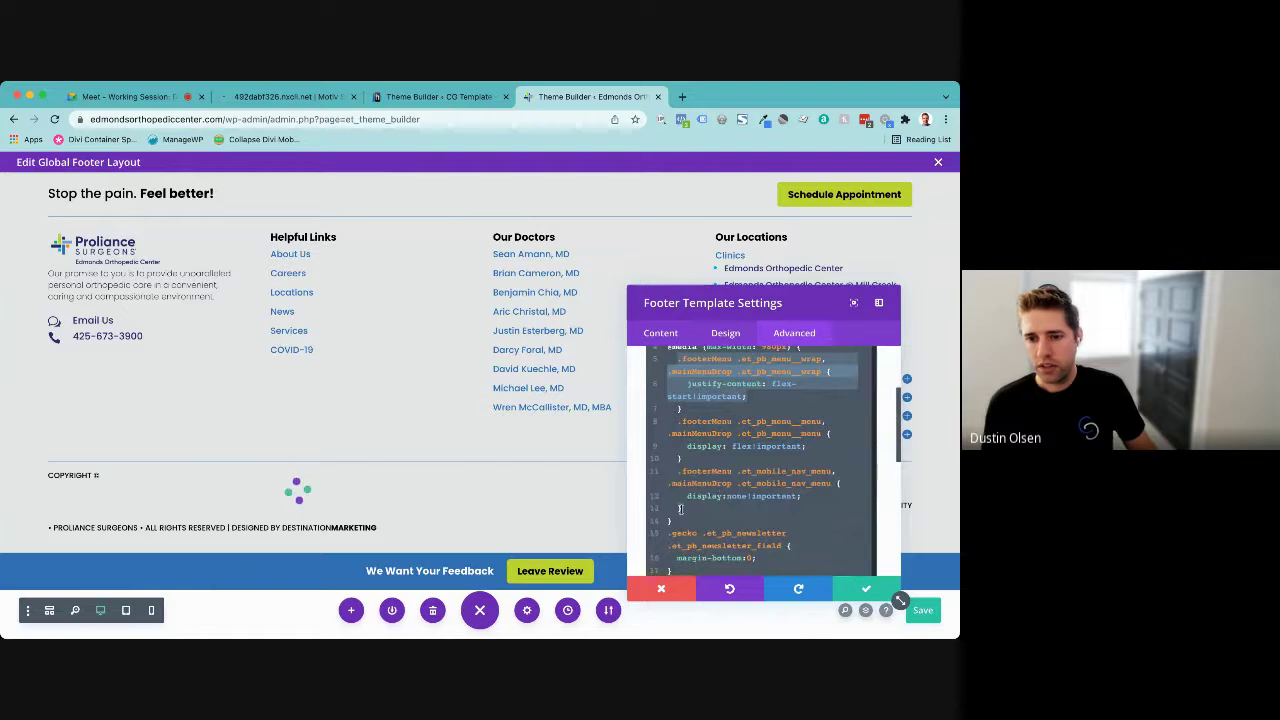
- Copy the footer menu rules from the custom CSS and send them in the Google Meet chat
scroll(675, 520, "up", 5)
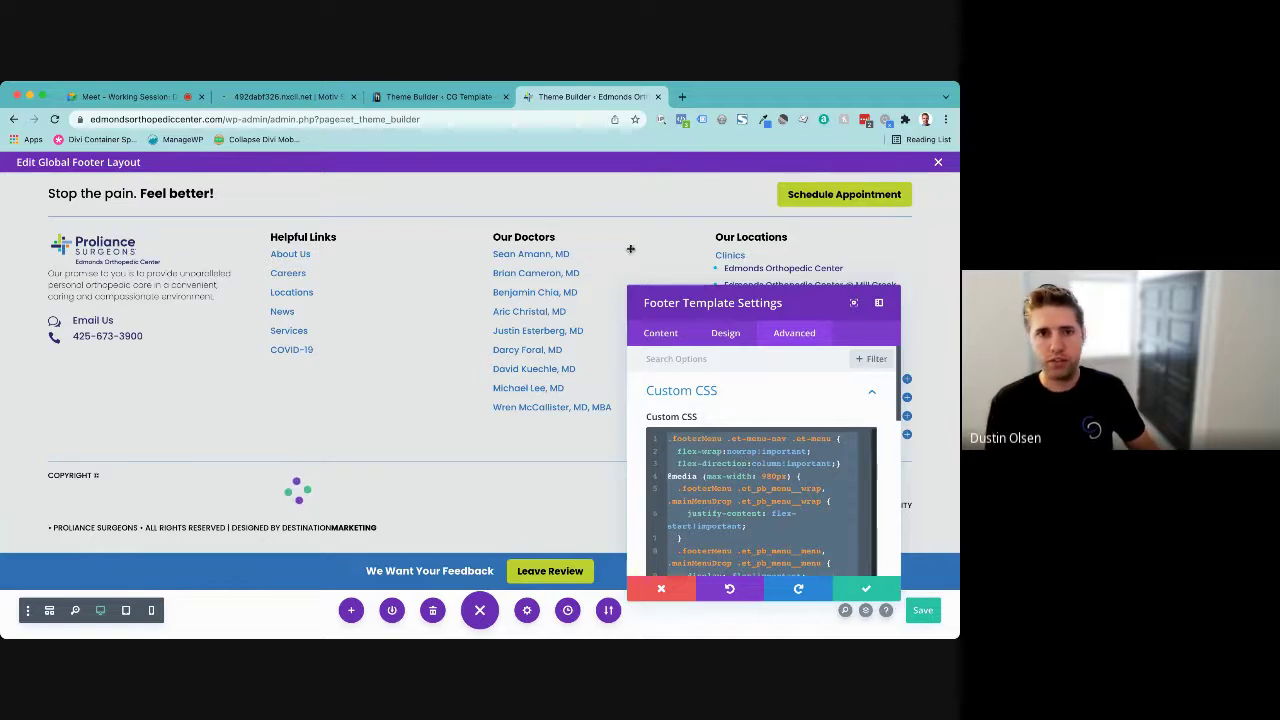
left_click(141, 96)
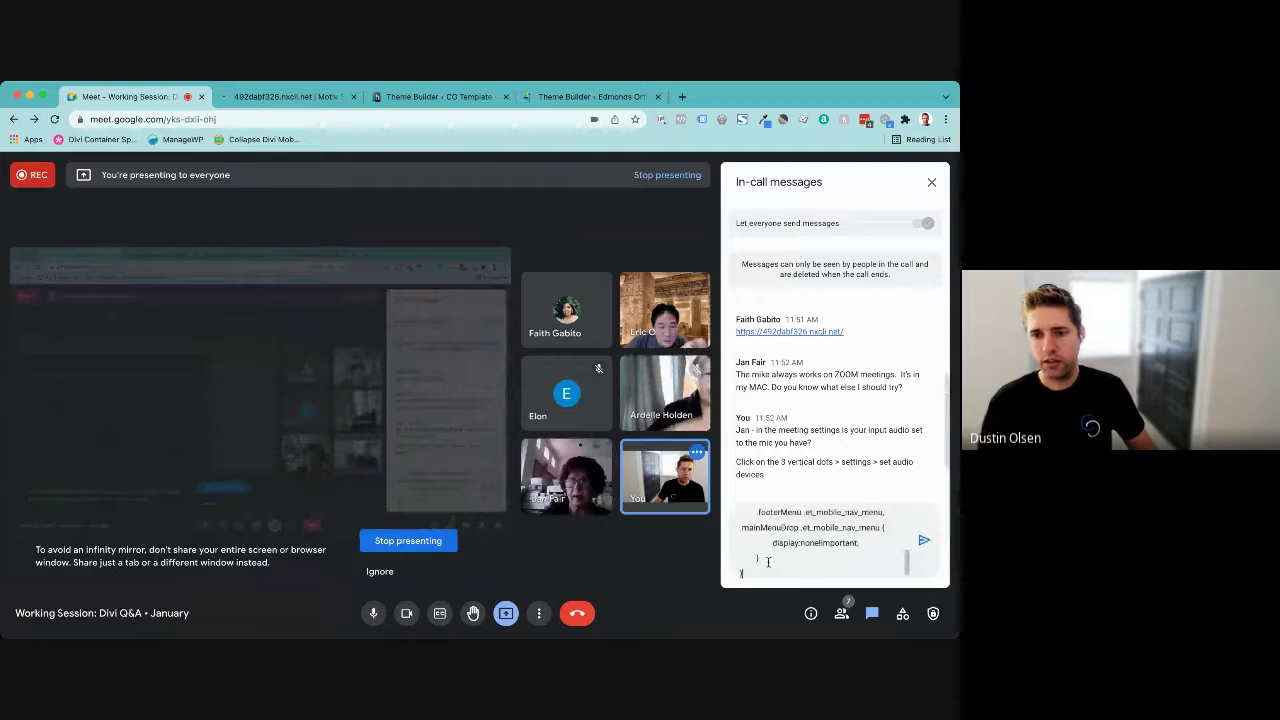
key("Return")
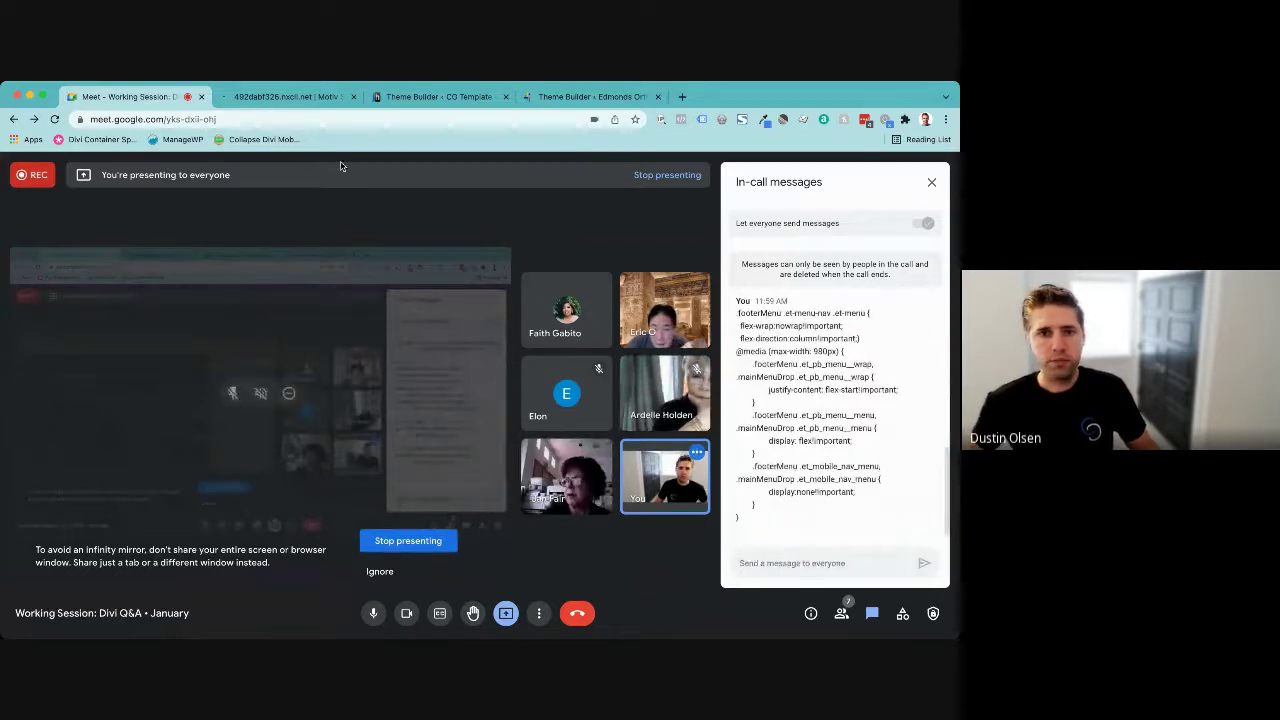
- Return to the Edmonds footer layout in Theme Builder and check its stacked menus in phone view
left_click(560, 97)
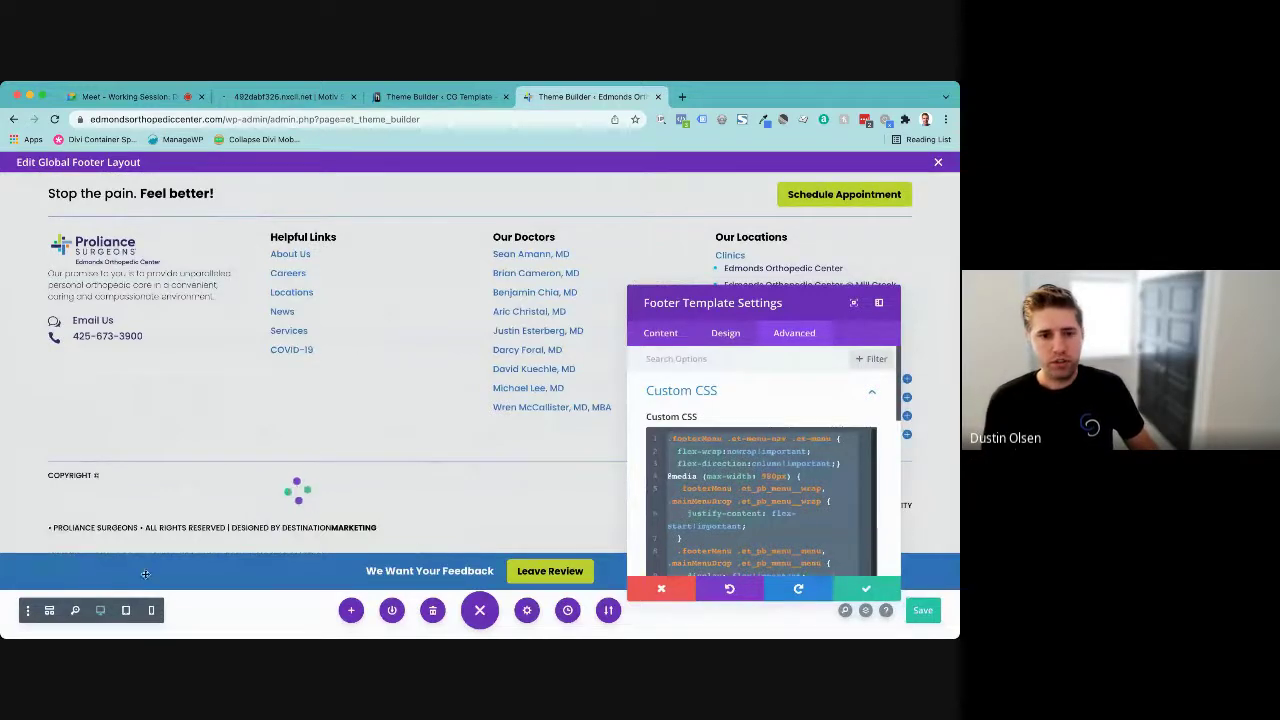
left_click(150, 611)
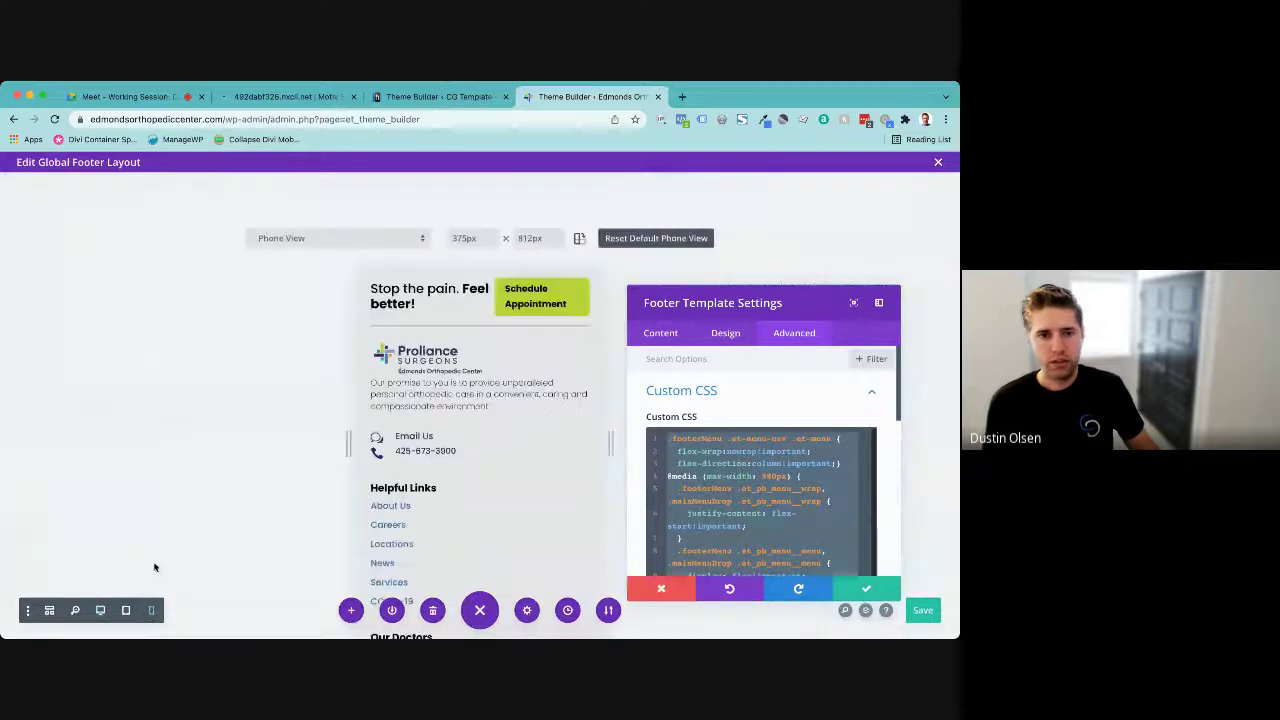
scroll(494, 448, "down", 3)
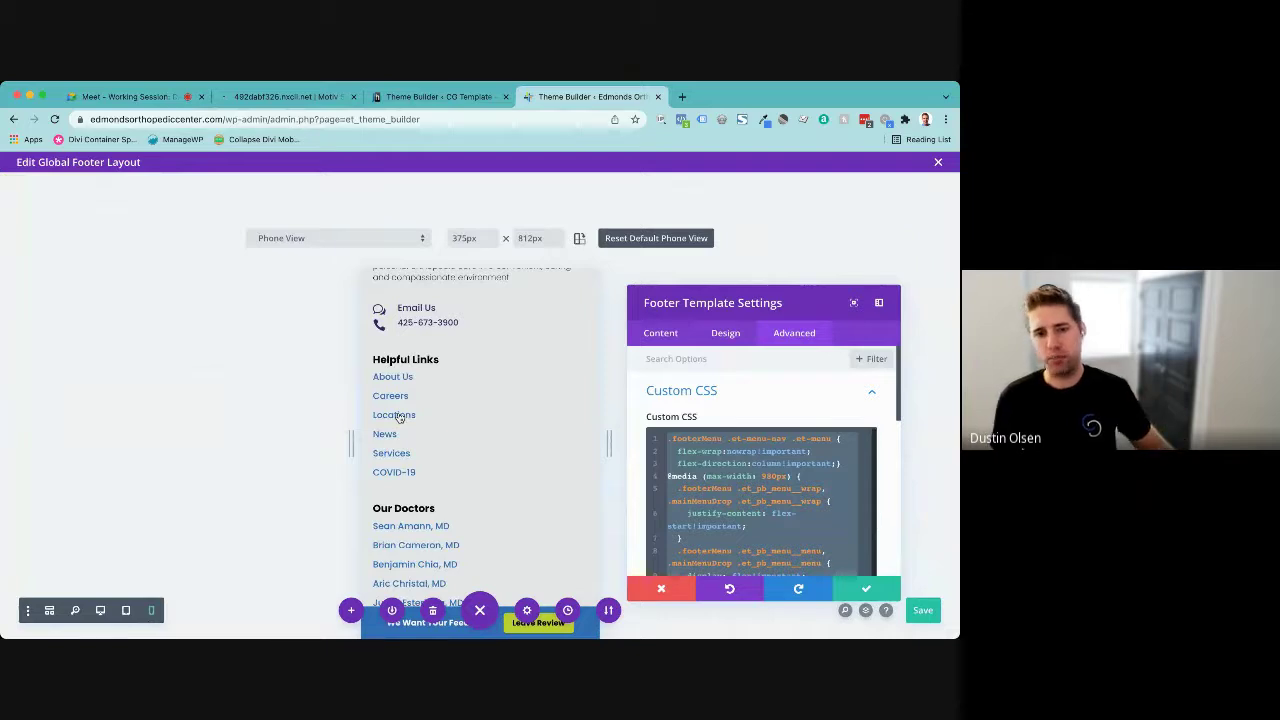
scroll(397, 424, "down", 2)
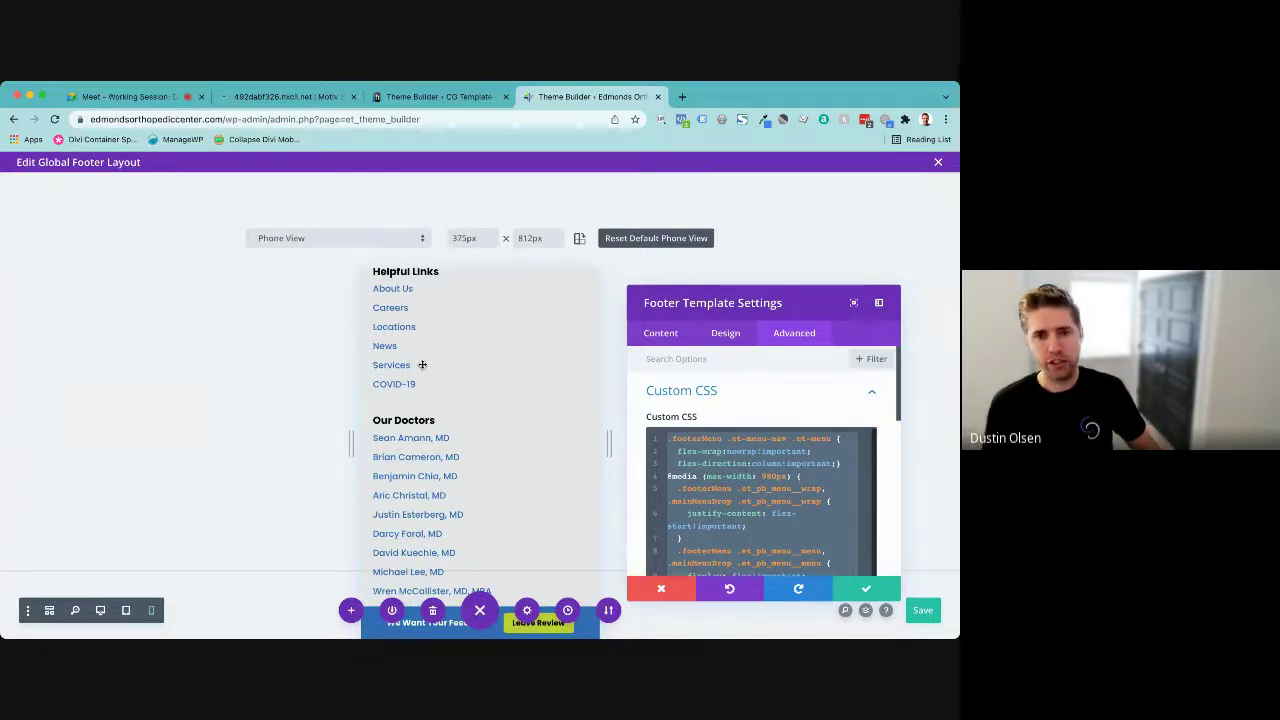
scroll(425, 420, "down", 2)
scroll(430, 414, "down", 4)
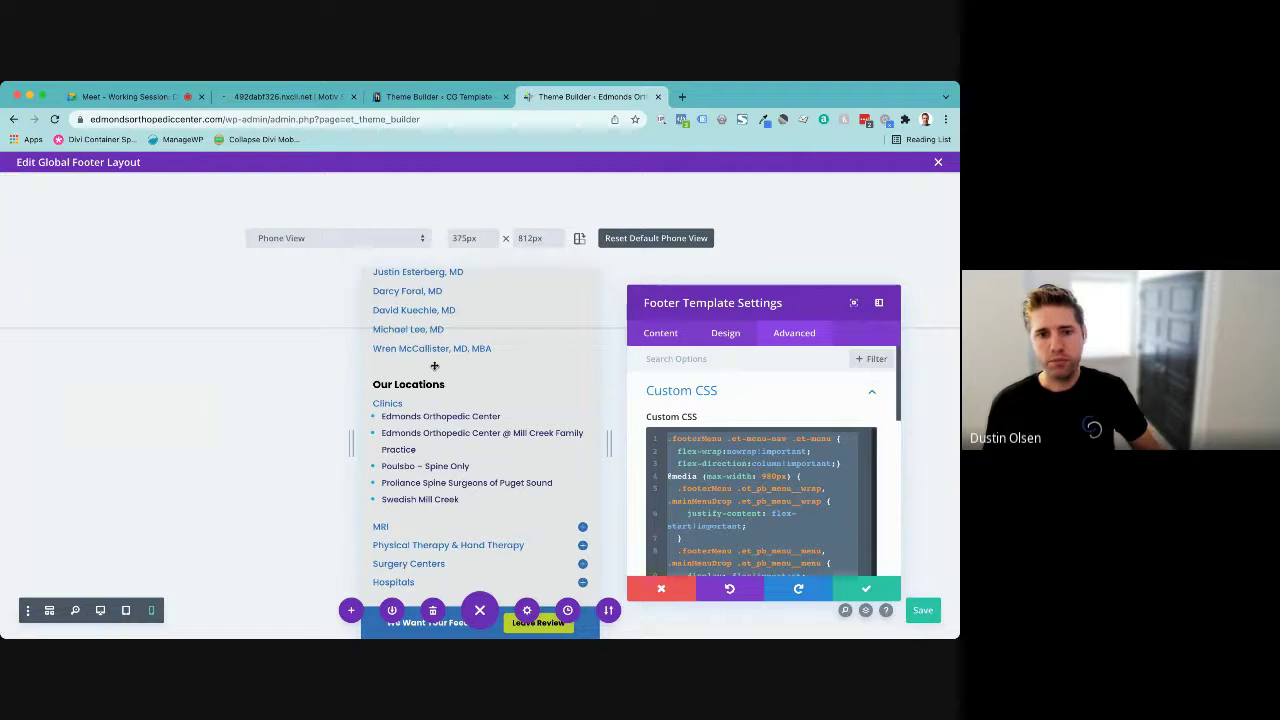
scroll(432, 372, "up", 3)
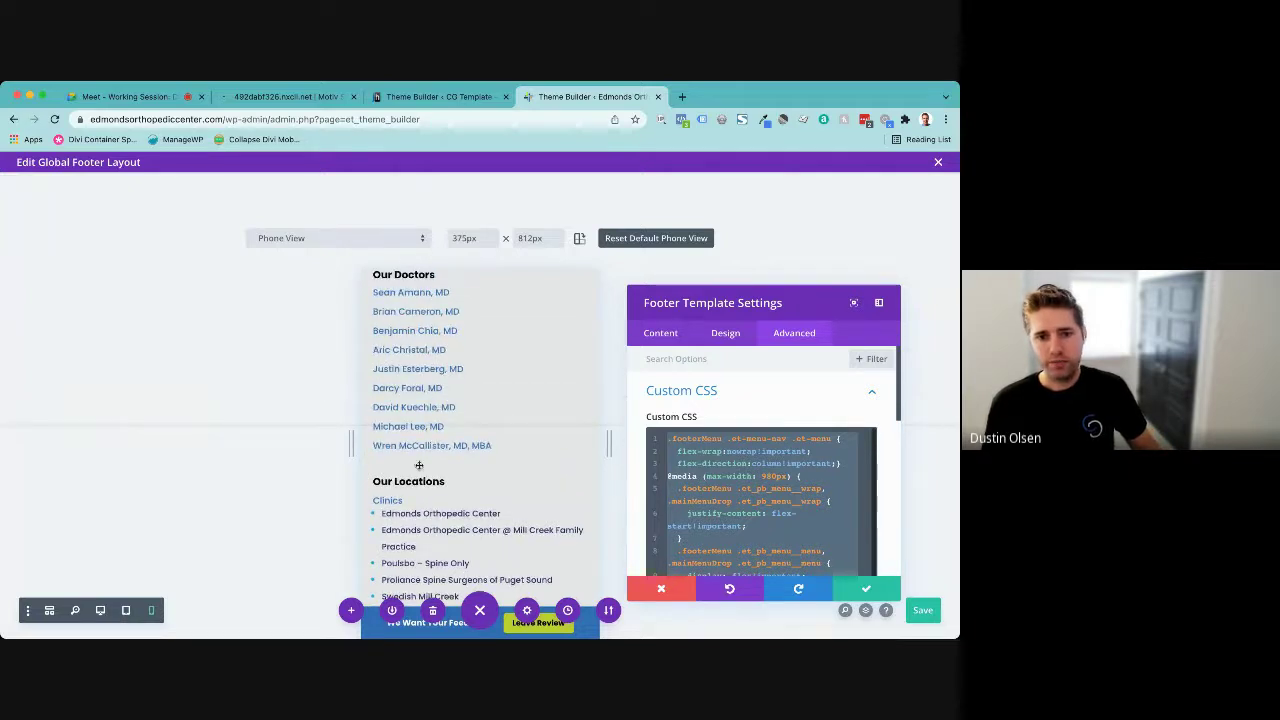
scroll(495, 411, "up", 2)
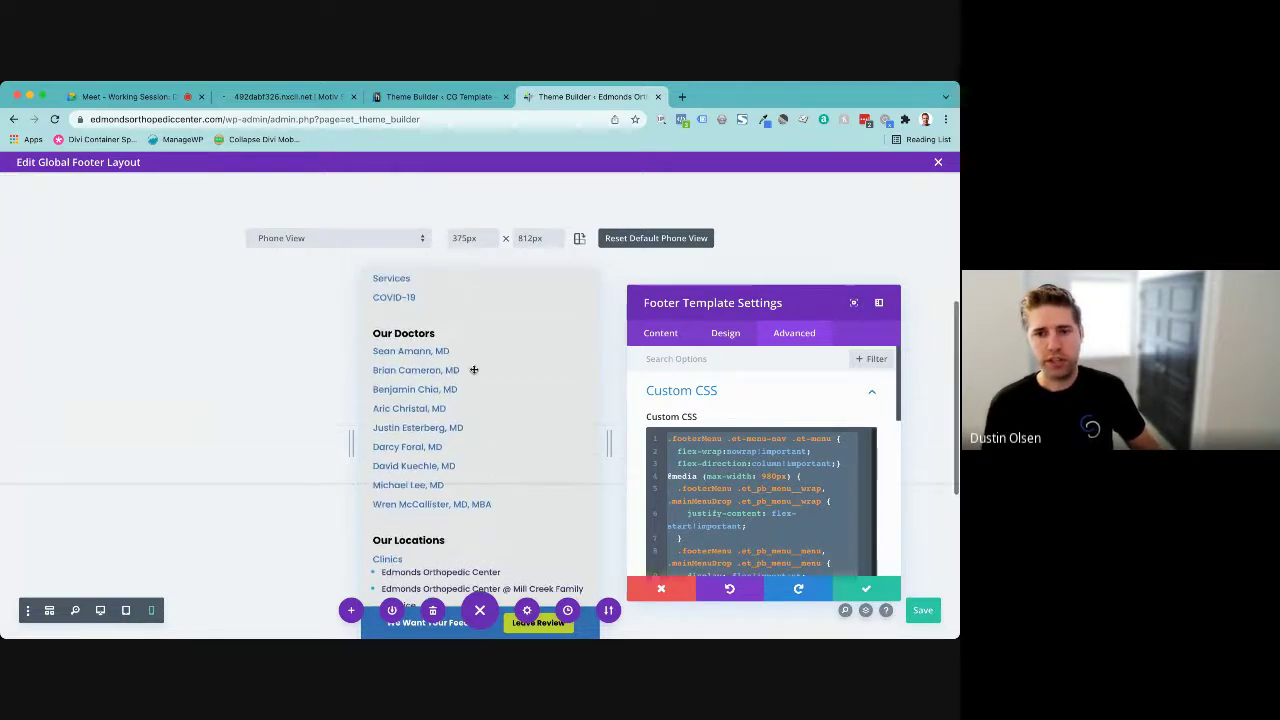
scroll(474, 370, "up", 3)
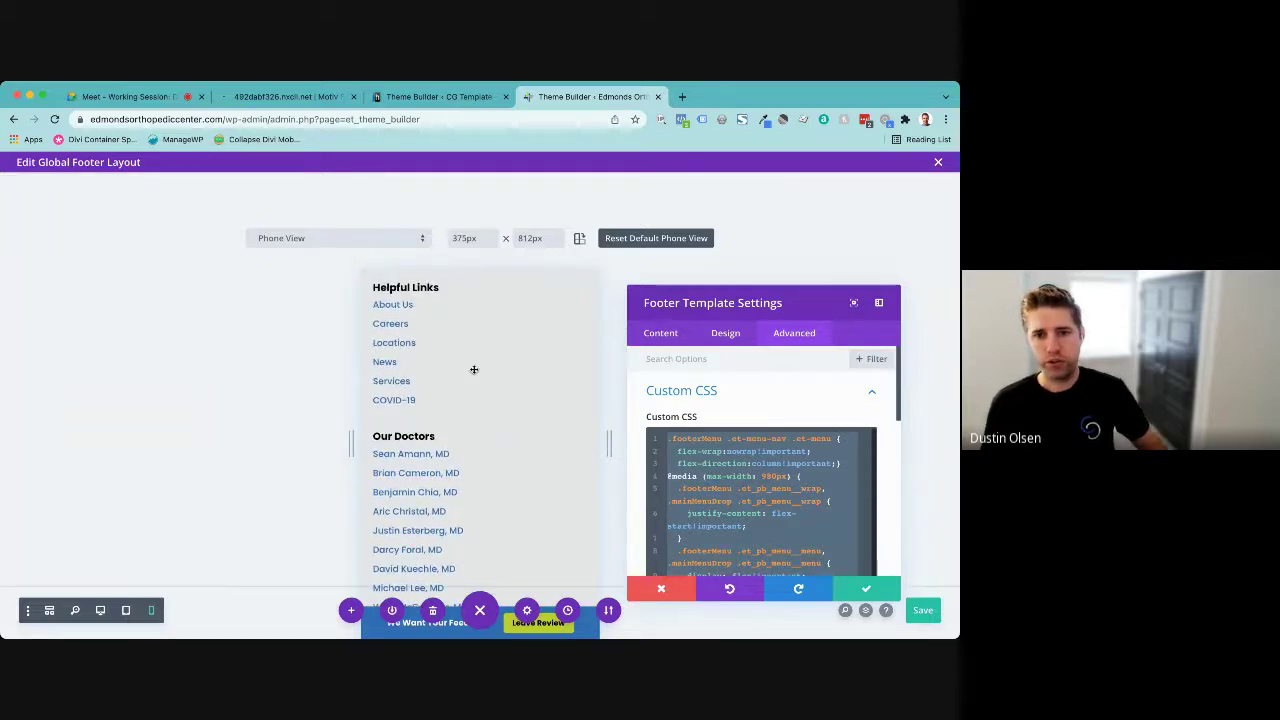
scroll(474, 370, "up", 5)
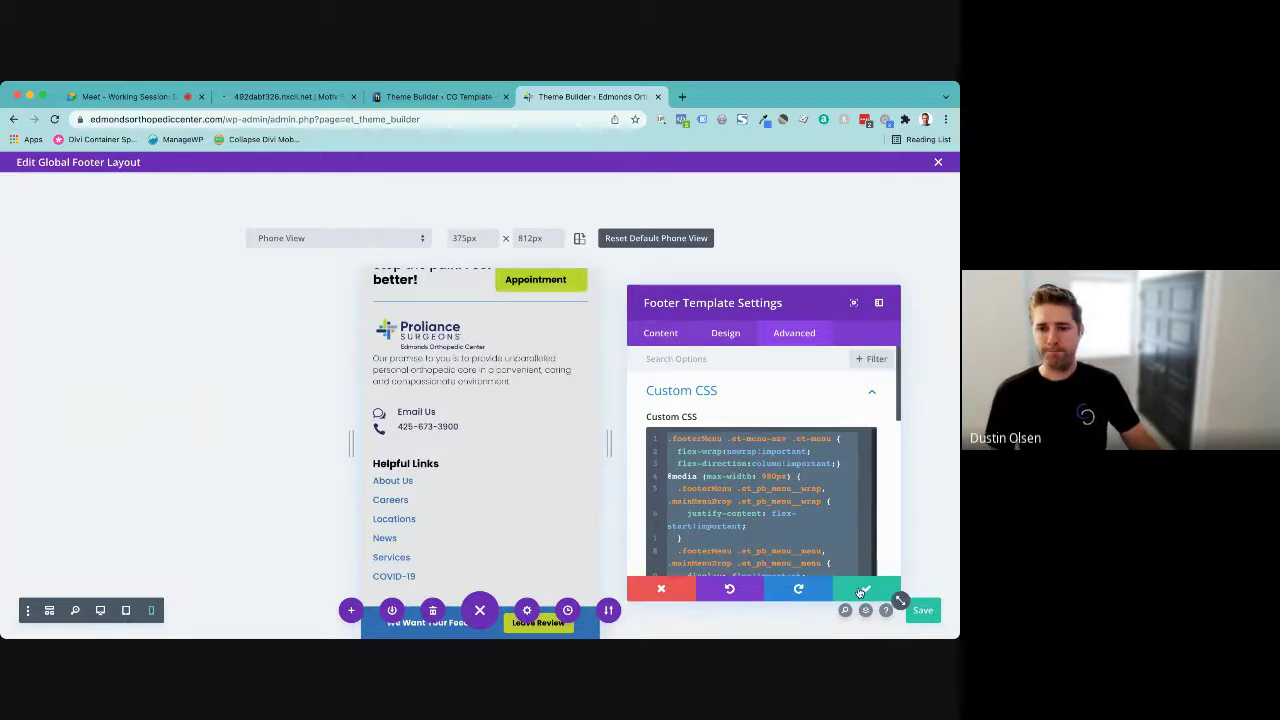
- Close the footer template settings and exit the global footer layout, discarding all changes
left_click(661, 589)
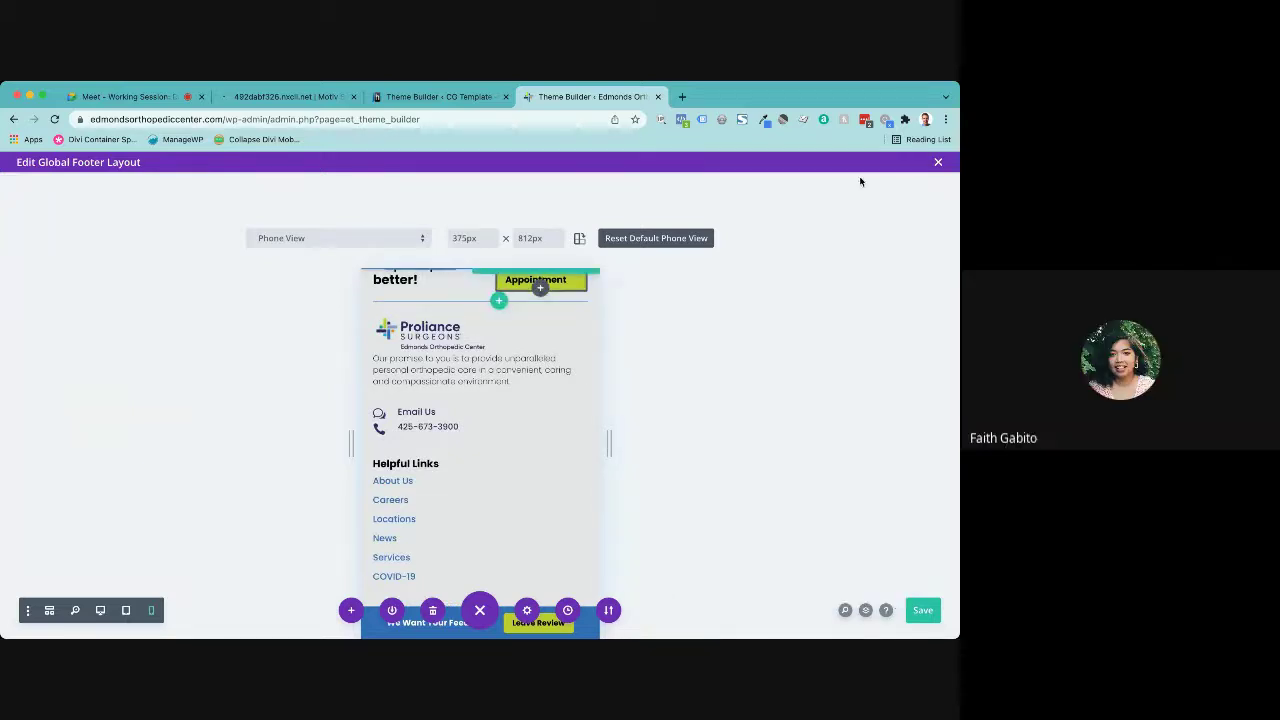
left_click(938, 163)
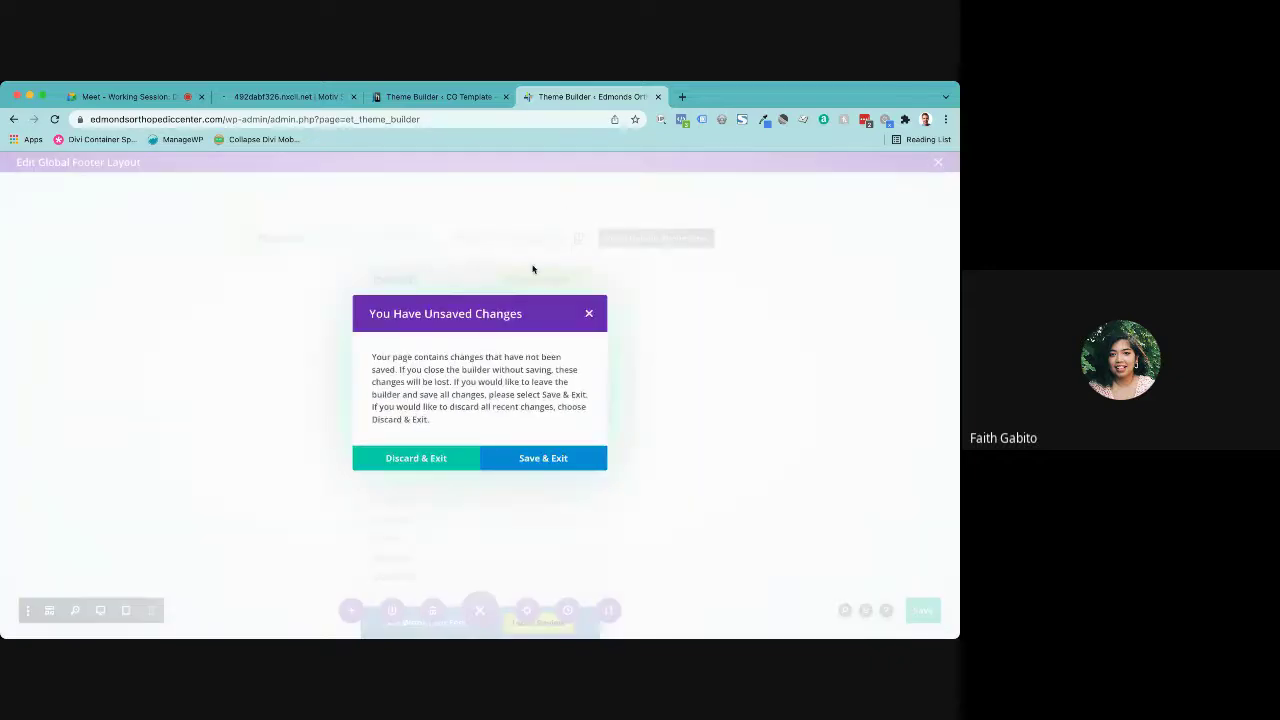
left_click(432, 451)
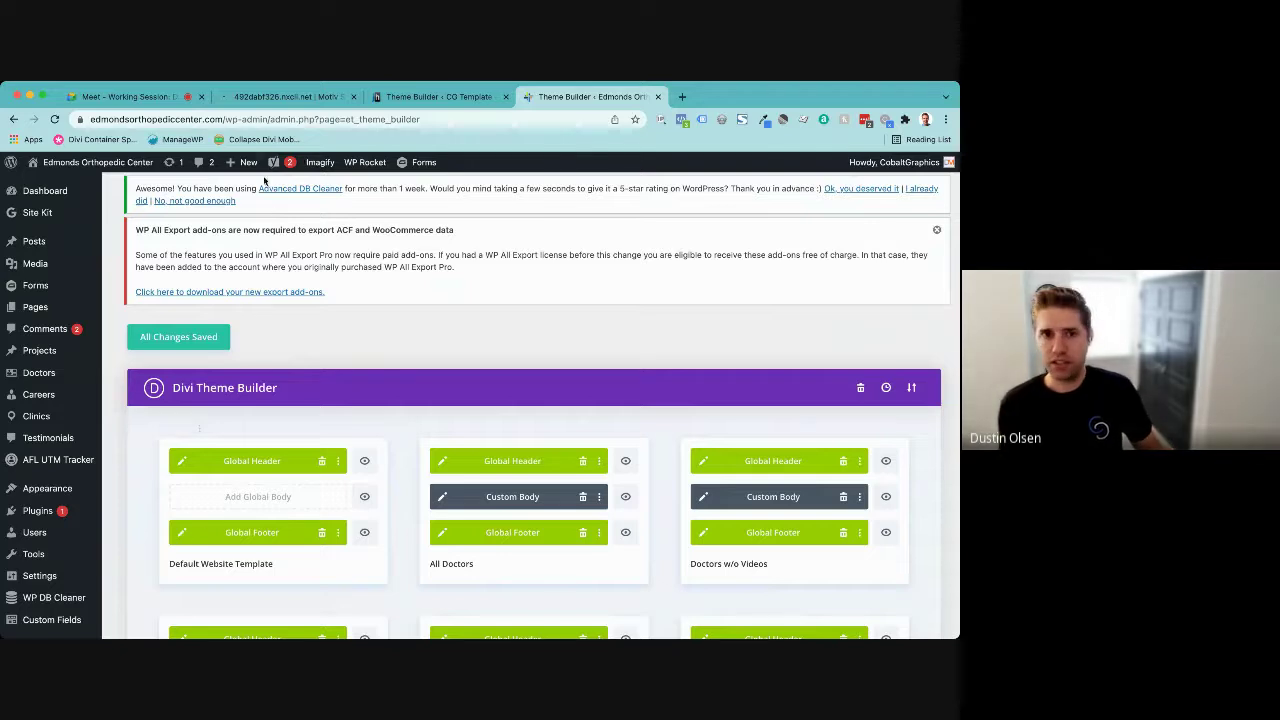
- Return to the Google Meet chat and highlight the flex-wrap declaration in the shared CSS
left_click(107, 97)
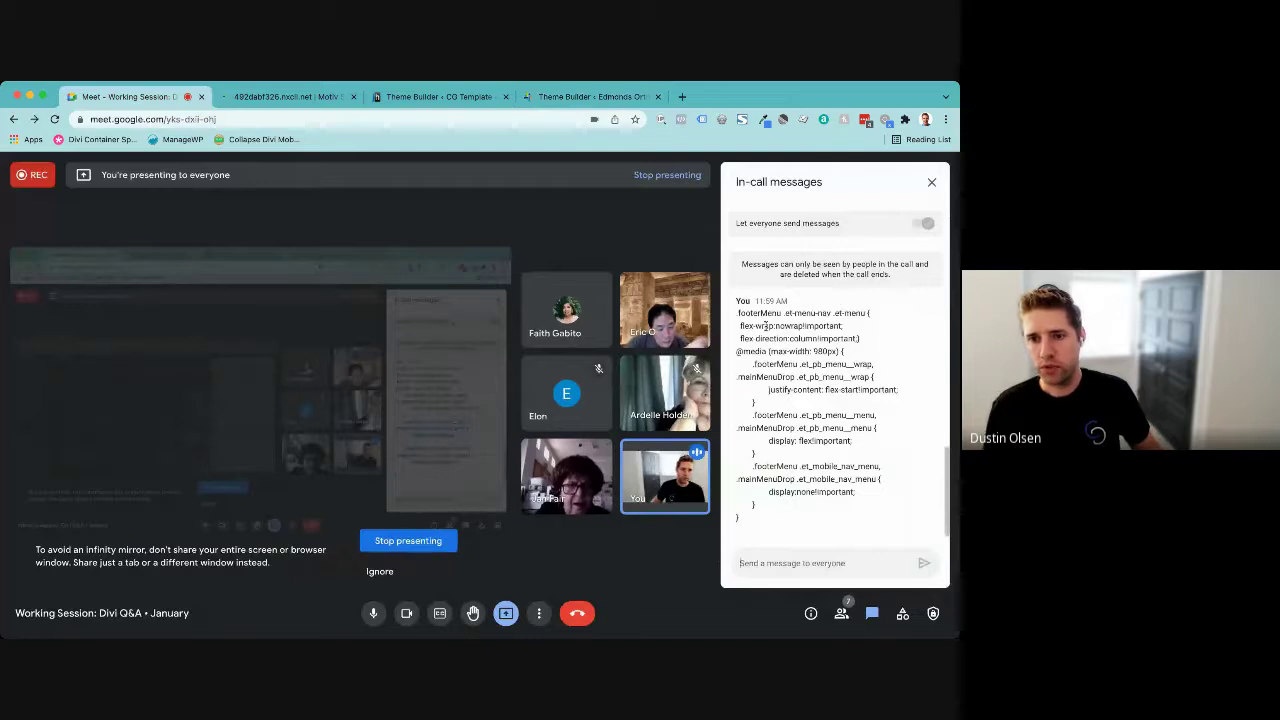
left_click_drag(741, 326, 818, 326)
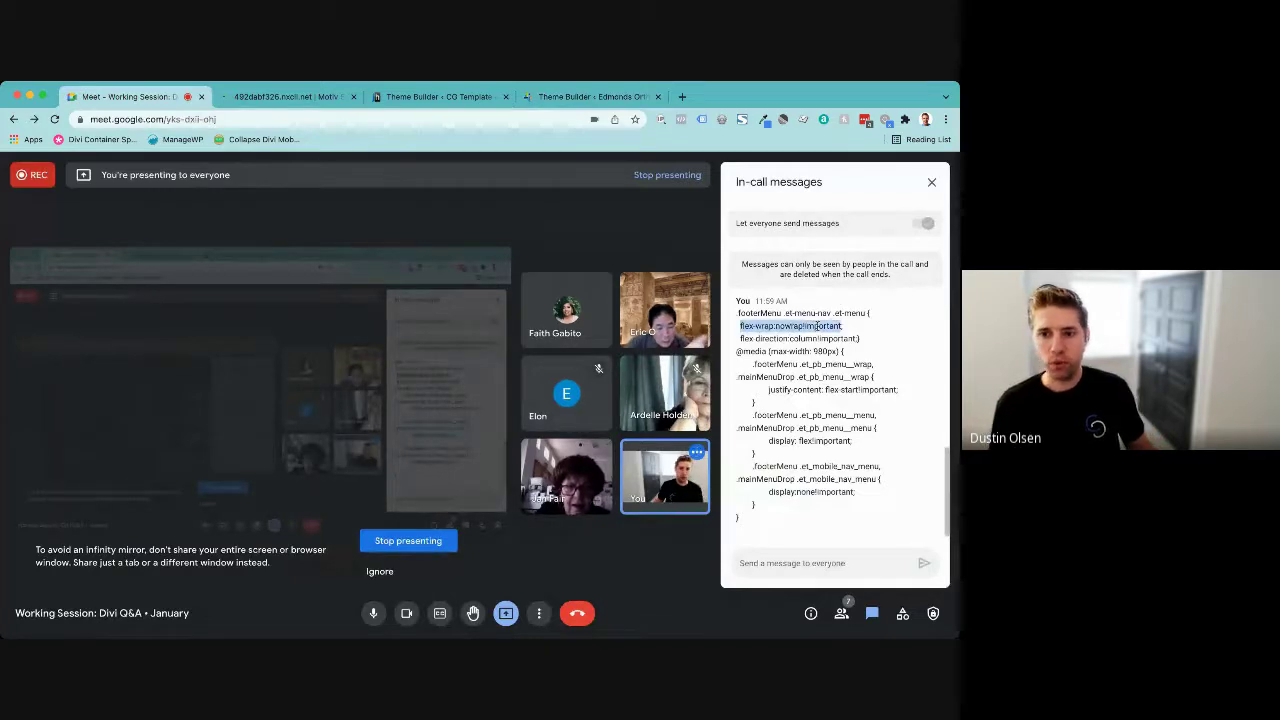
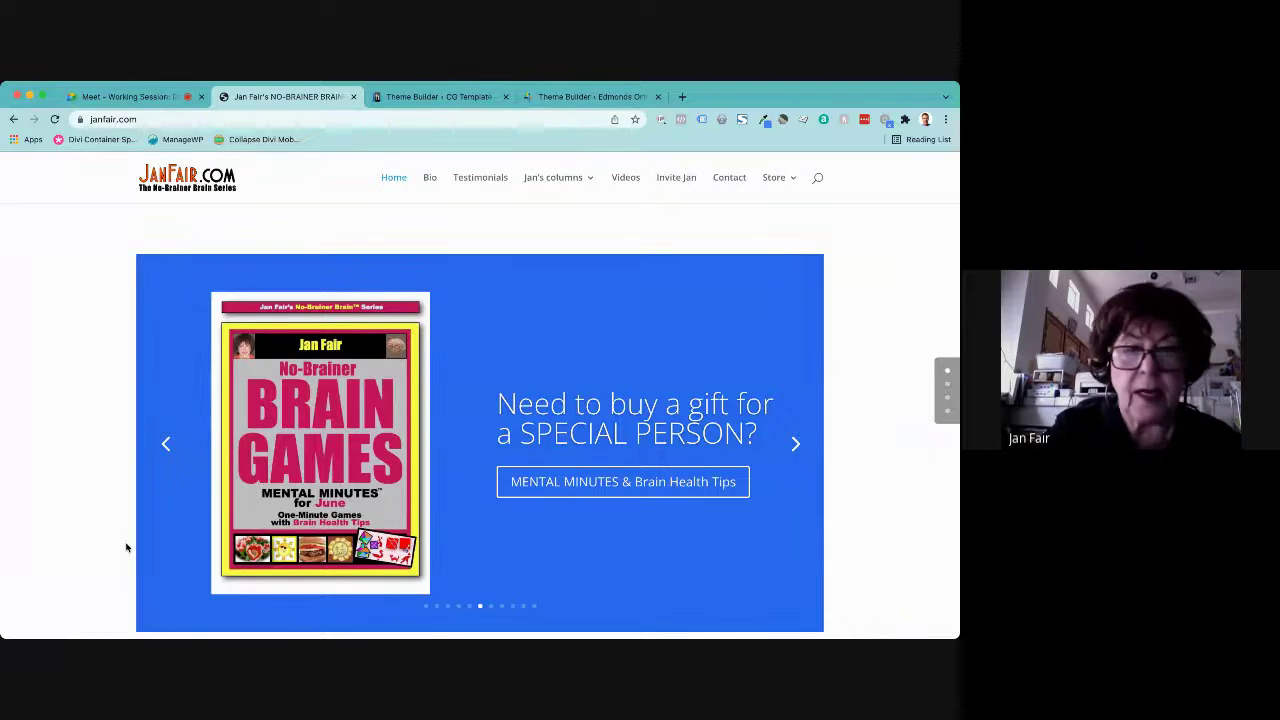
- Review the sections of the participant's website home page from the slider down to the footer
scroll(111, 545, "down", 3)
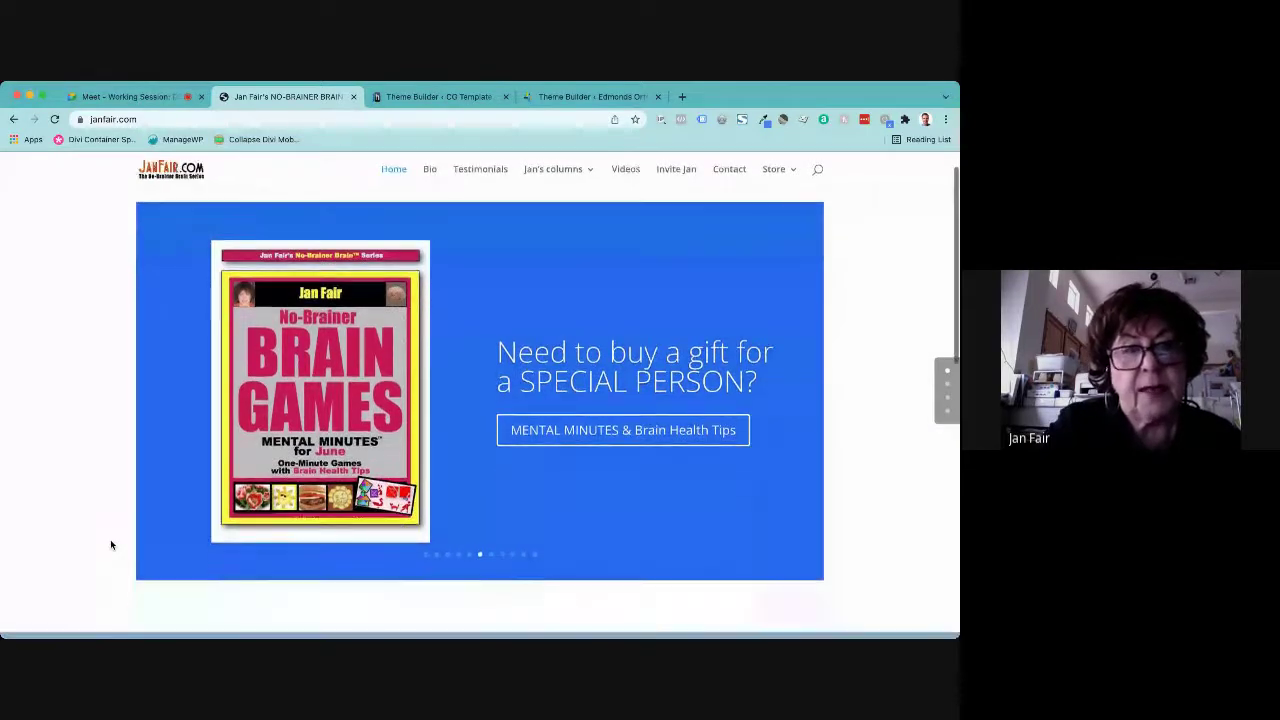
scroll(111, 545, "down", 5)
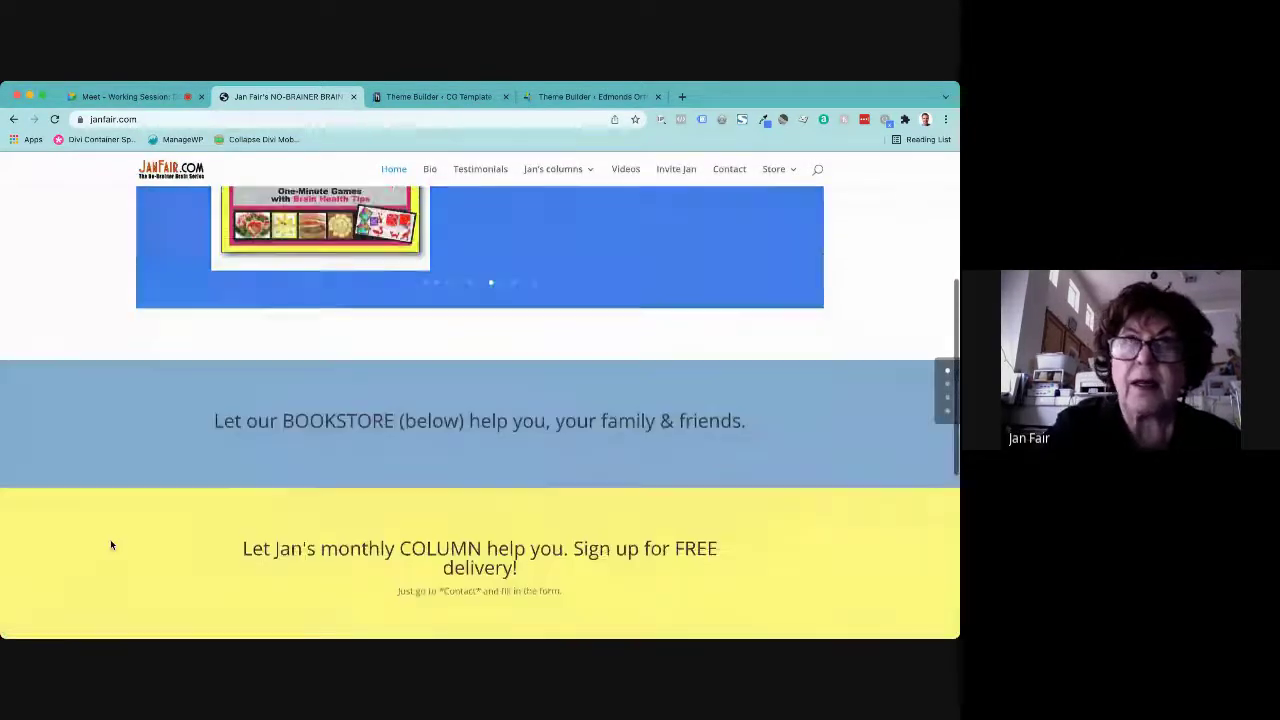
scroll(111, 545, "down", 3)
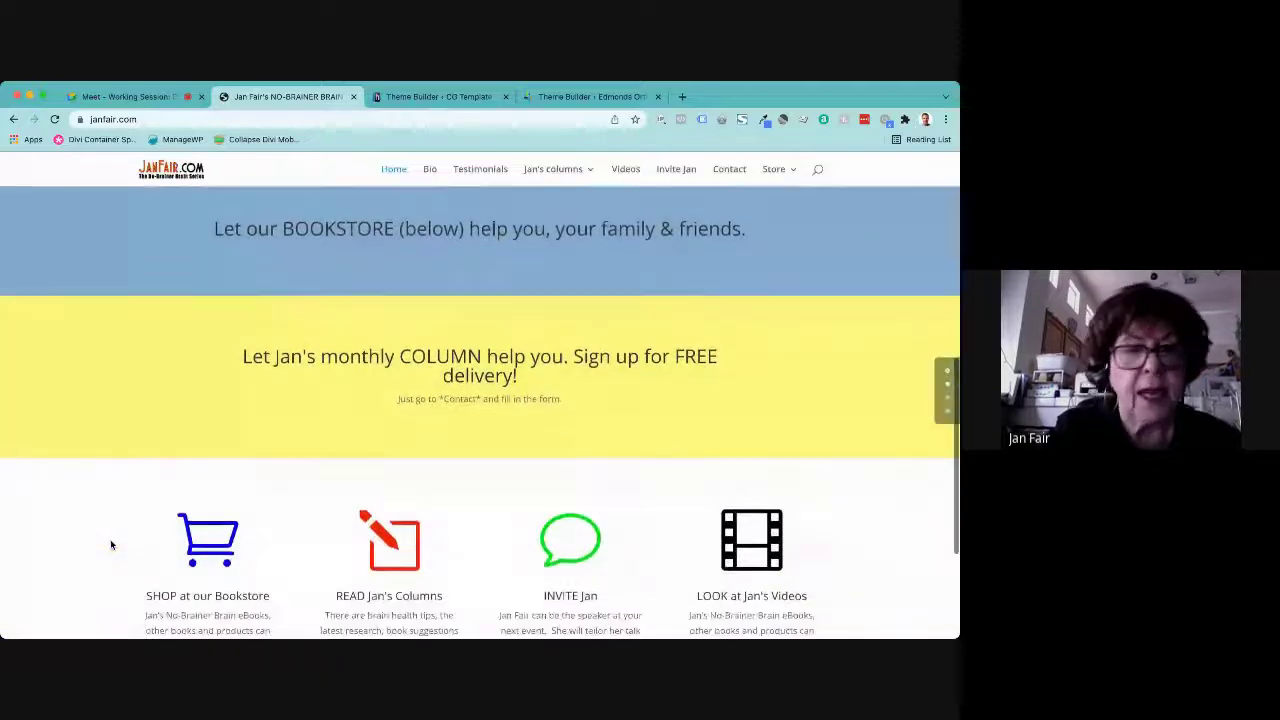
scroll(111, 545, "down", 2)
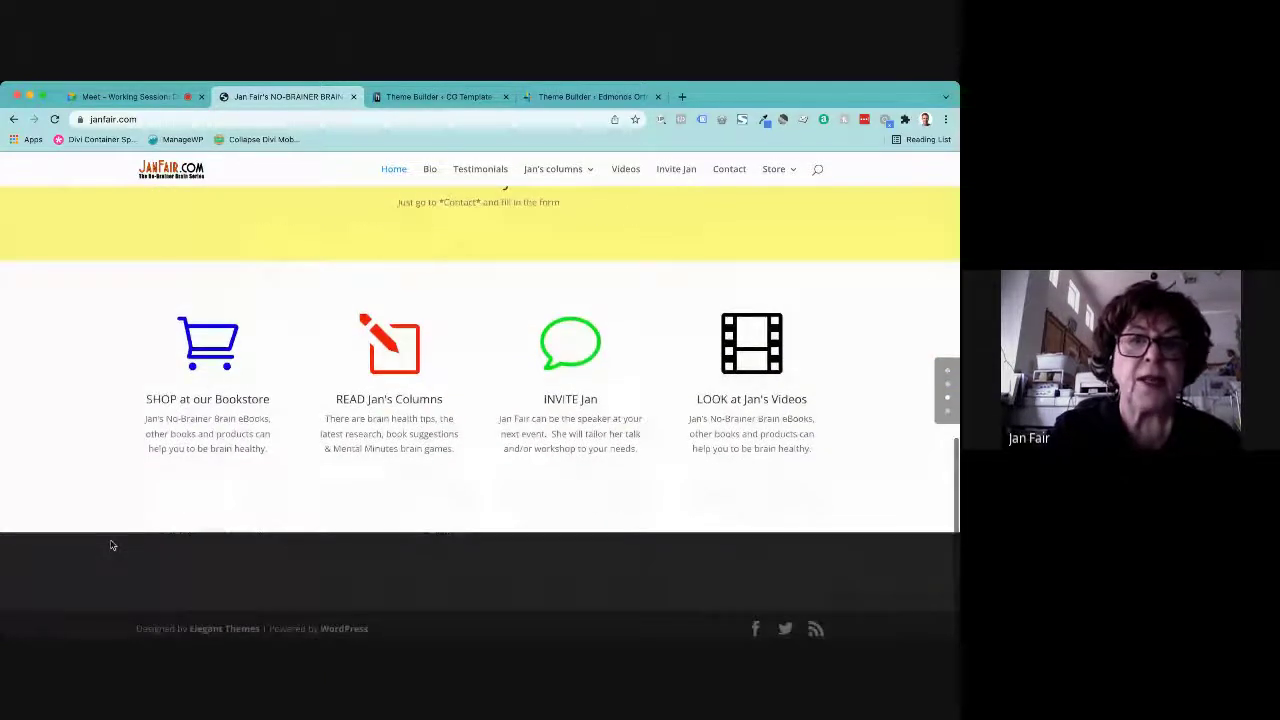
scroll(111, 545, "up", 3)
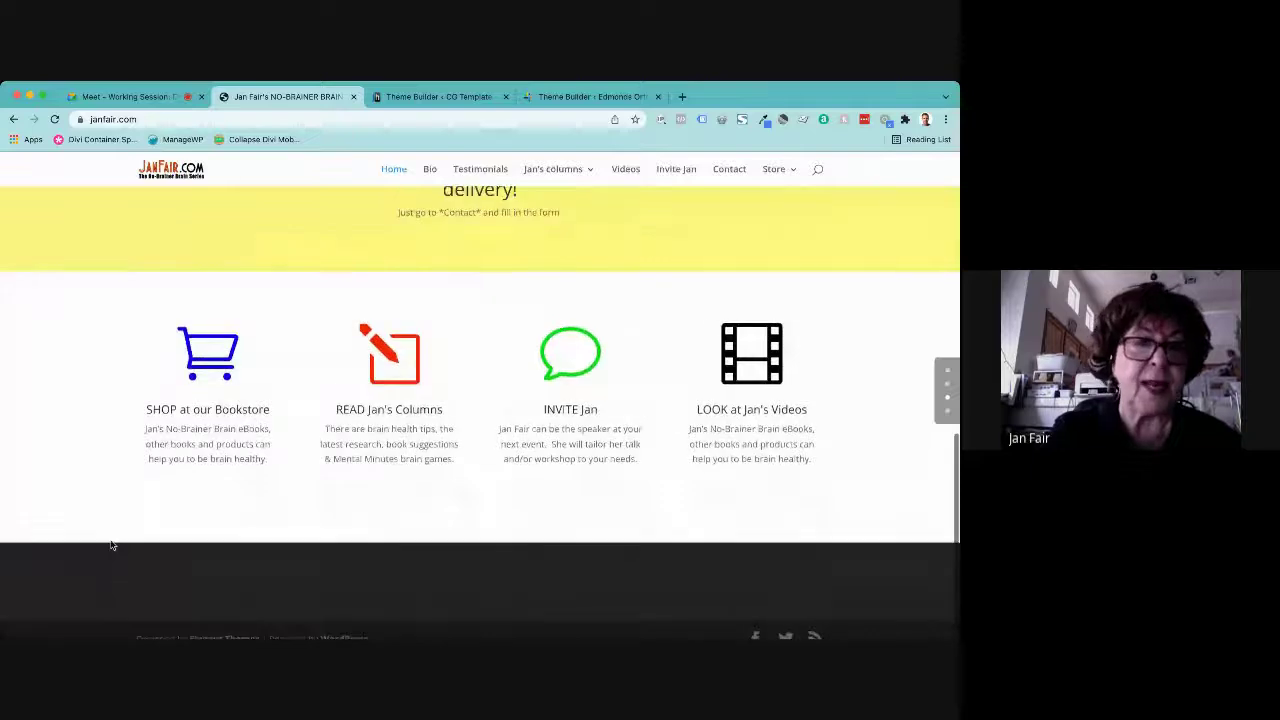
scroll(110, 539, "up", 7)
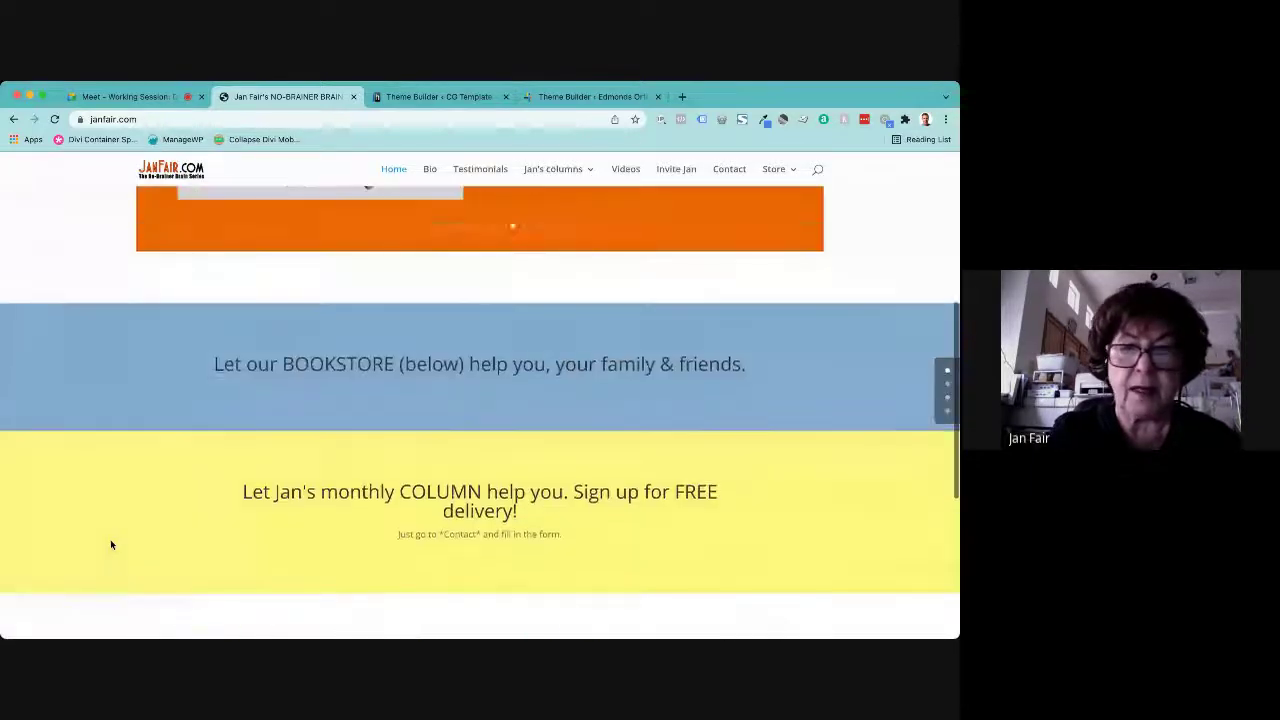
scroll(378, 349, "up", 4)
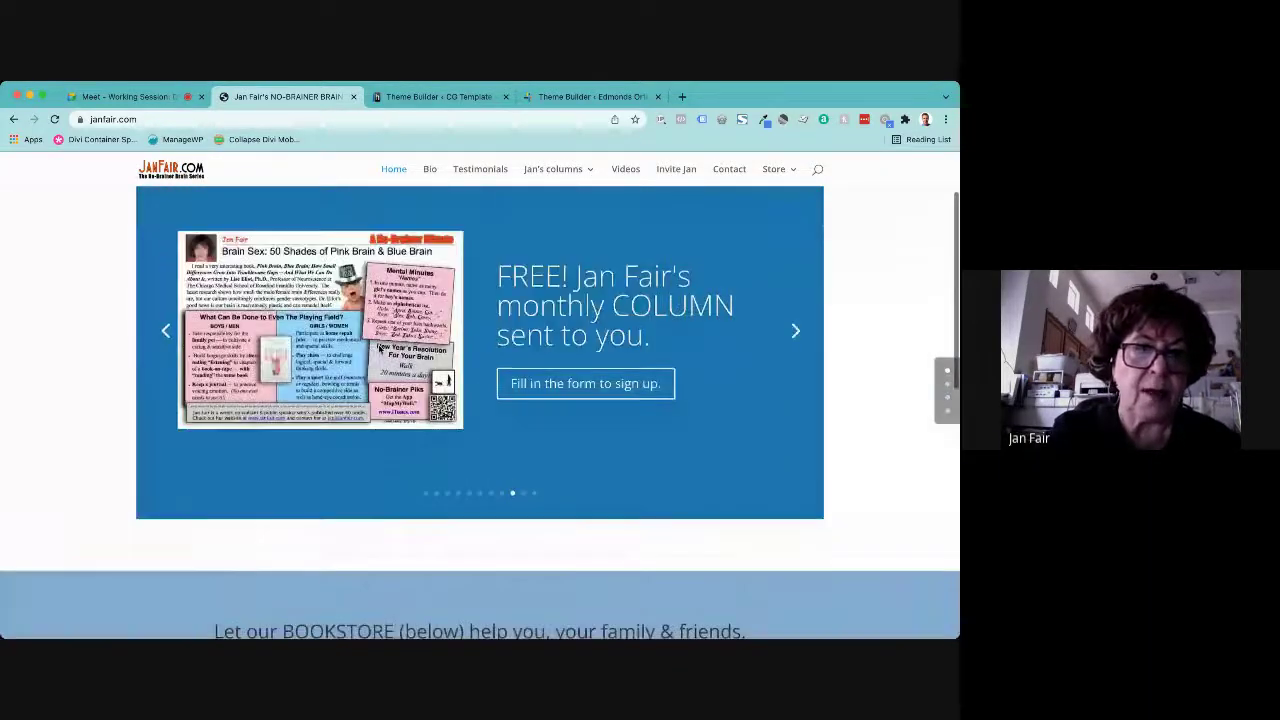
- Advance the home page slider two slides past the monthly column slide to view its content
scroll(378, 349, "up", 1)
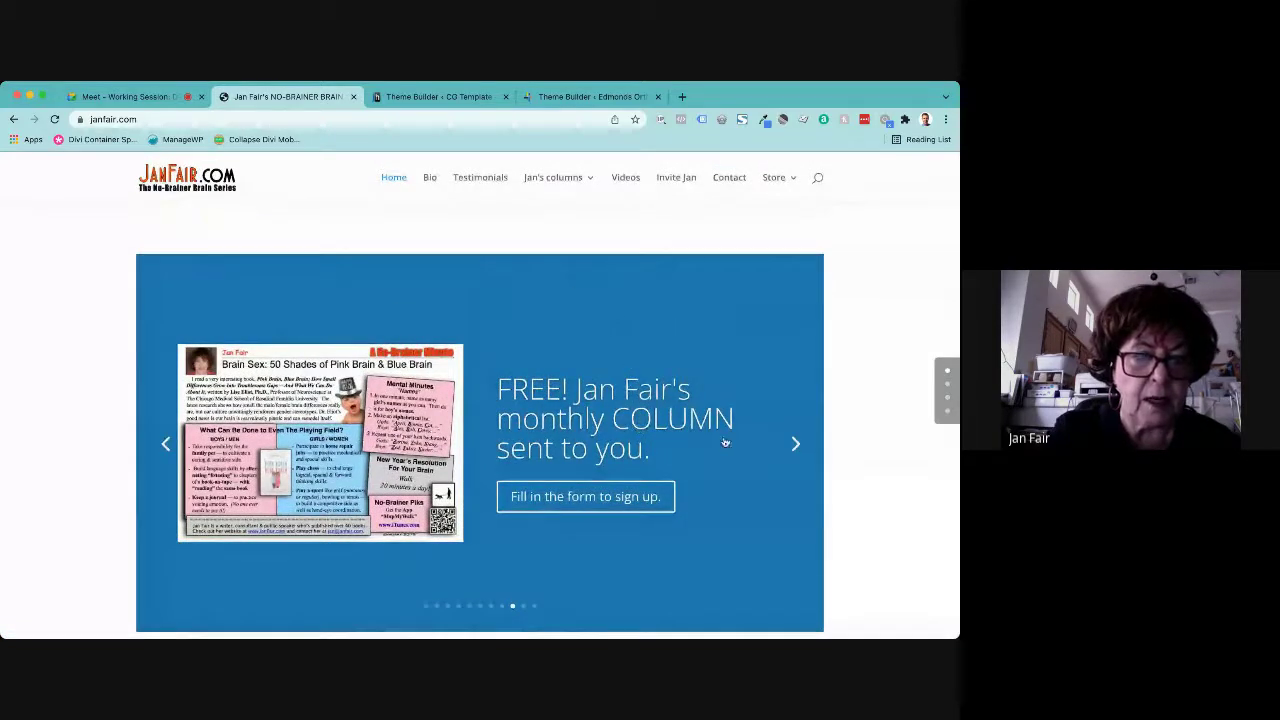
left_click(795, 446)
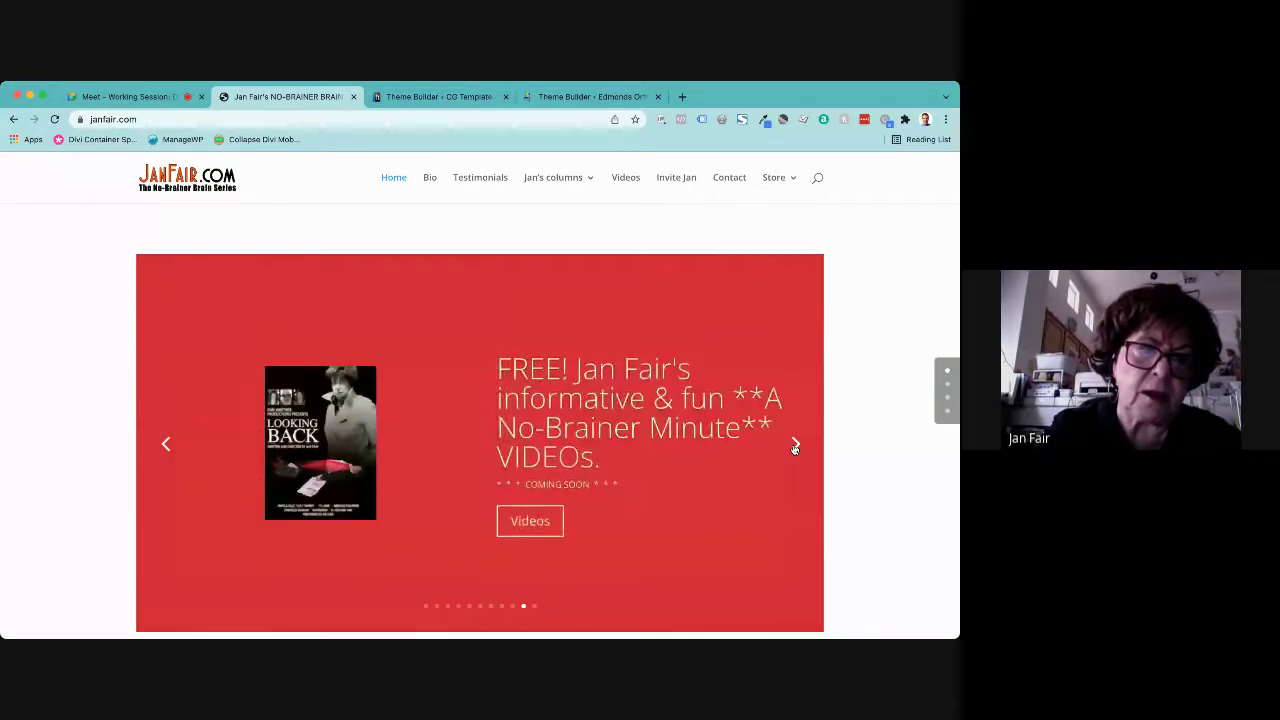
left_click(795, 446)
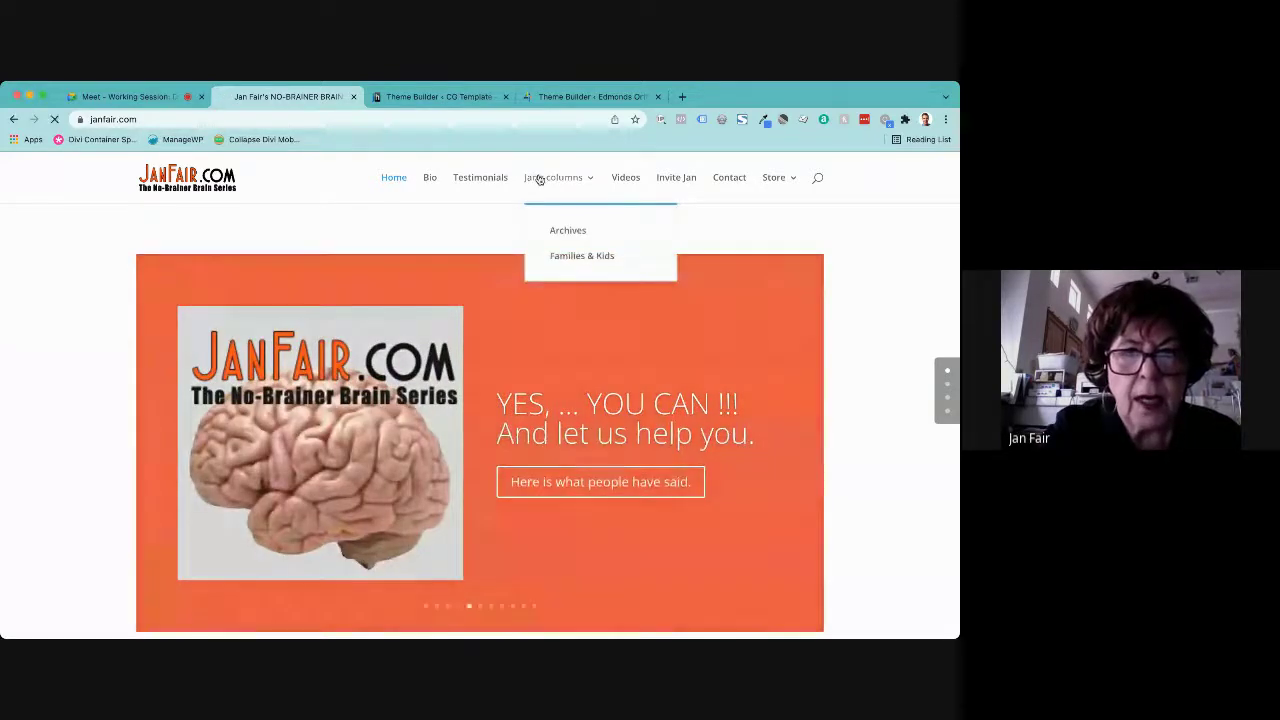
- Open the website's columns page and view the latest column post
left_click(540, 177)
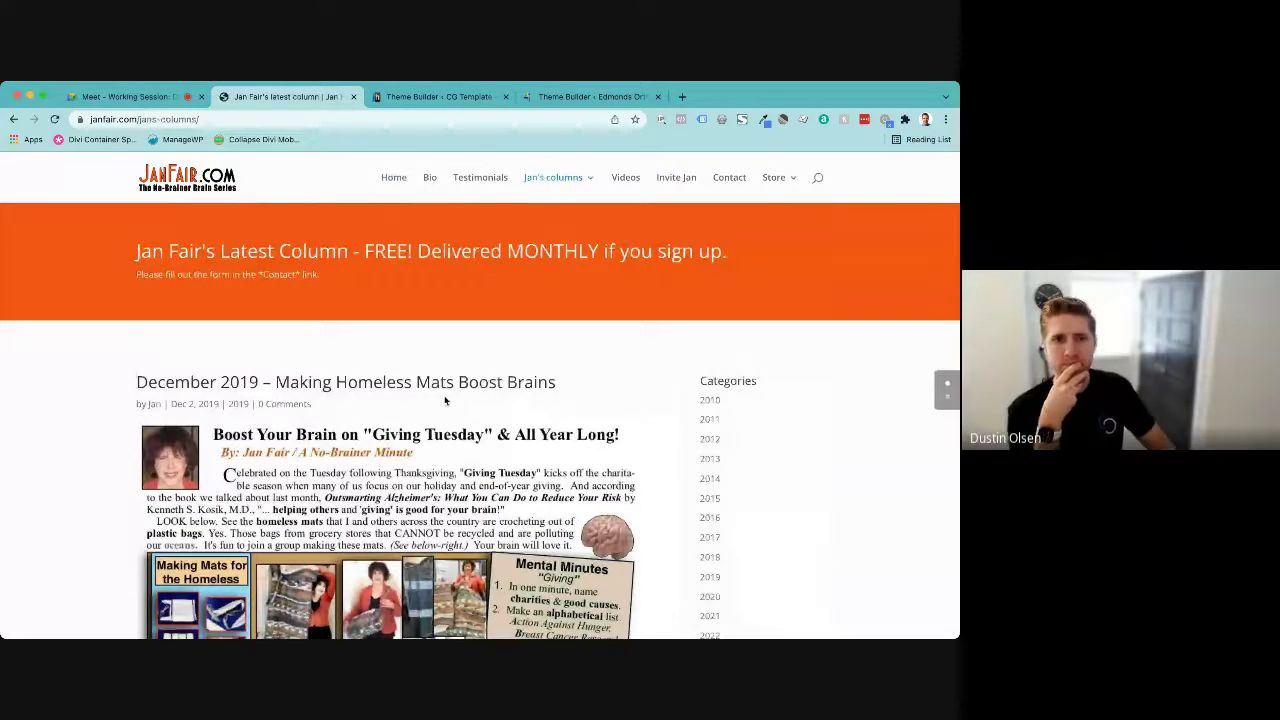
scroll(473, 438, "down", 2)
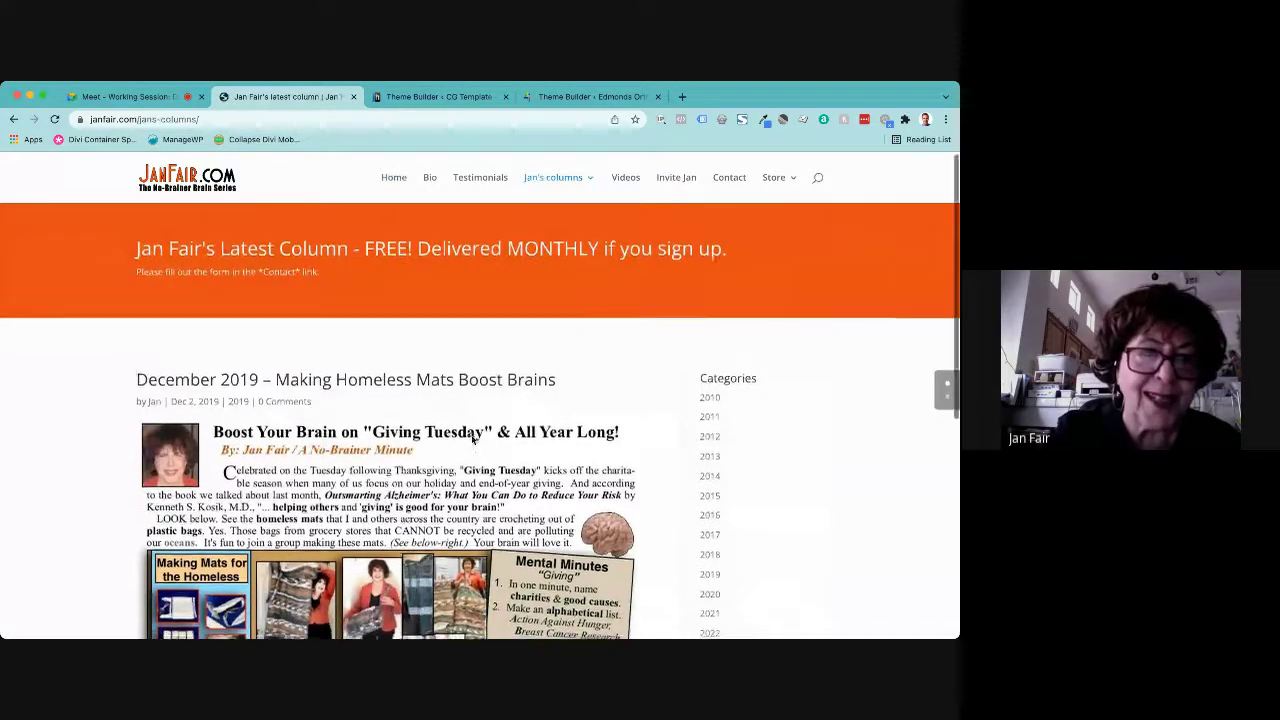
- Examine the December 2019 post on the latest column page, from its heading down to the older entries link
scroll(473, 438, "down", 1)
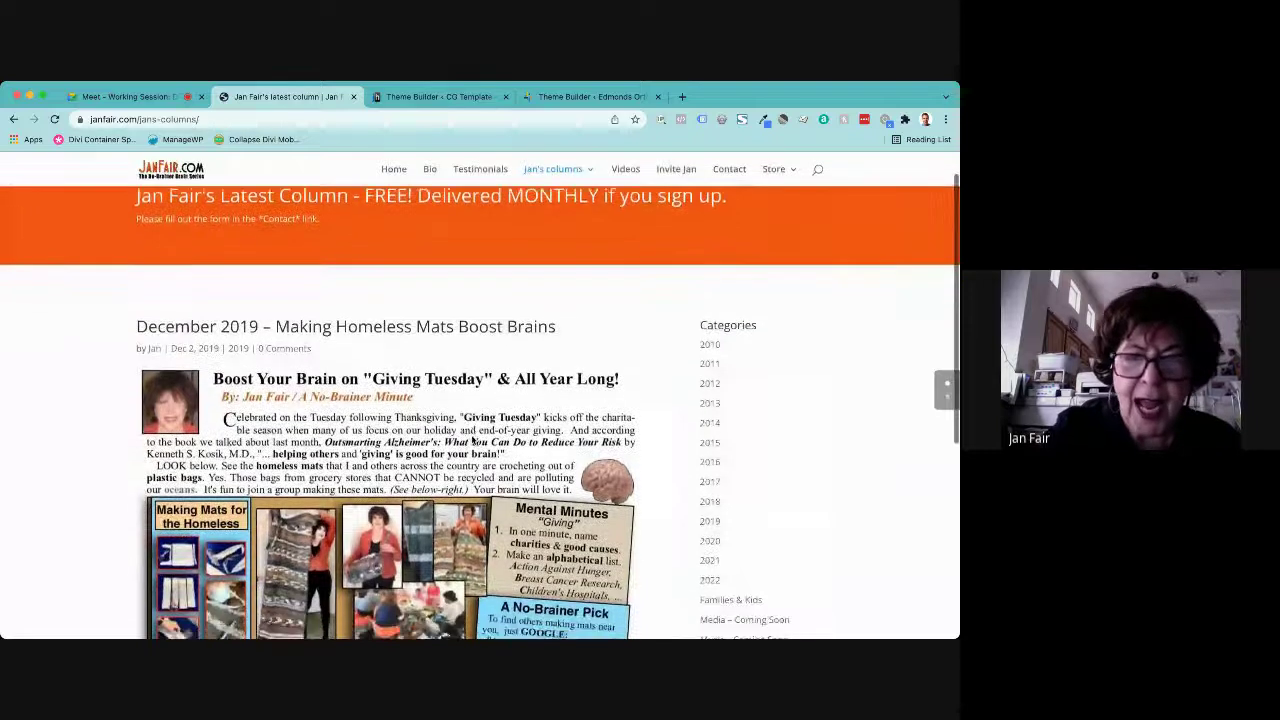
scroll(473, 438, "down", 1)
scroll(473, 438, "down", 3)
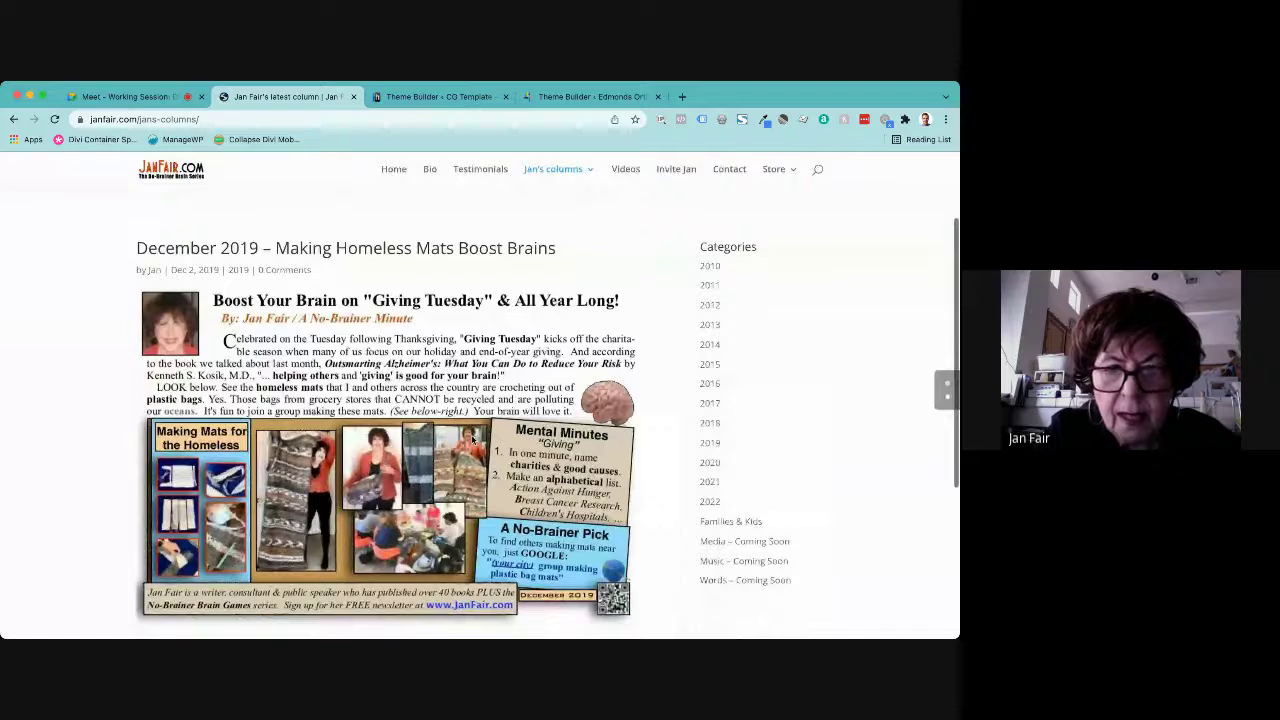
scroll(473, 438, "down", 2)
scroll(473, 438, "down", 6)
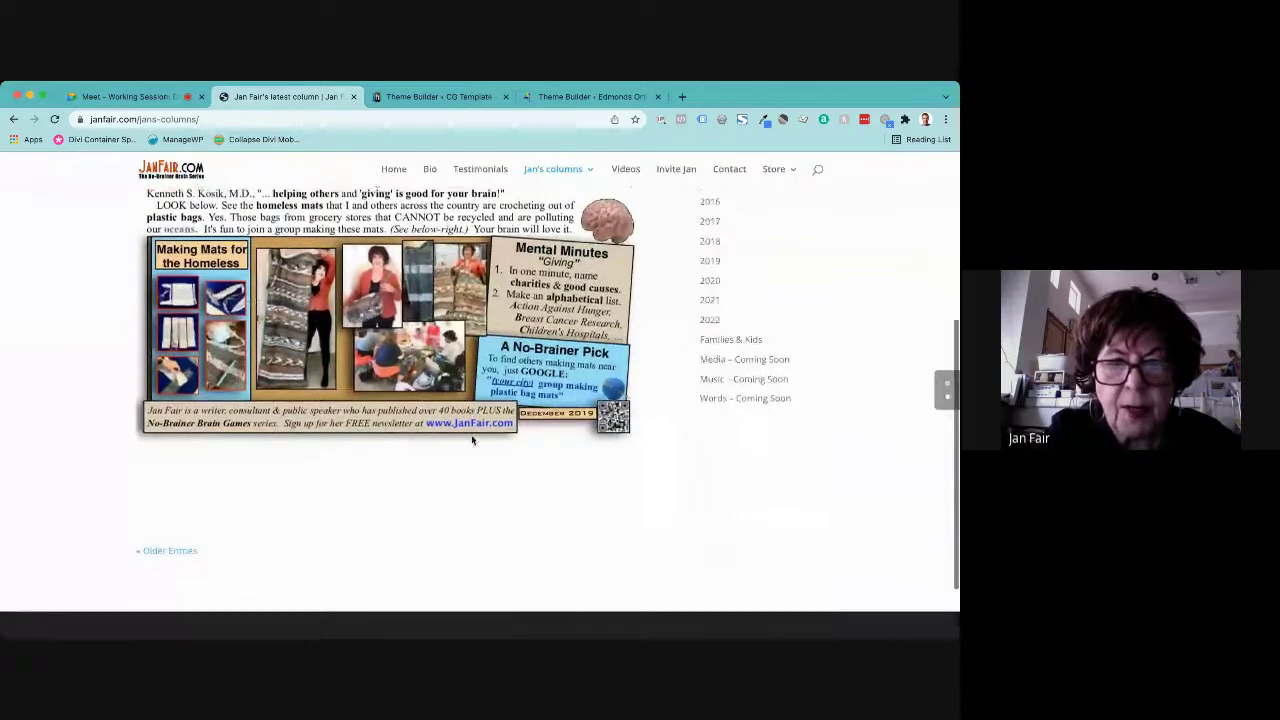
scroll(473, 438, "up", 8)
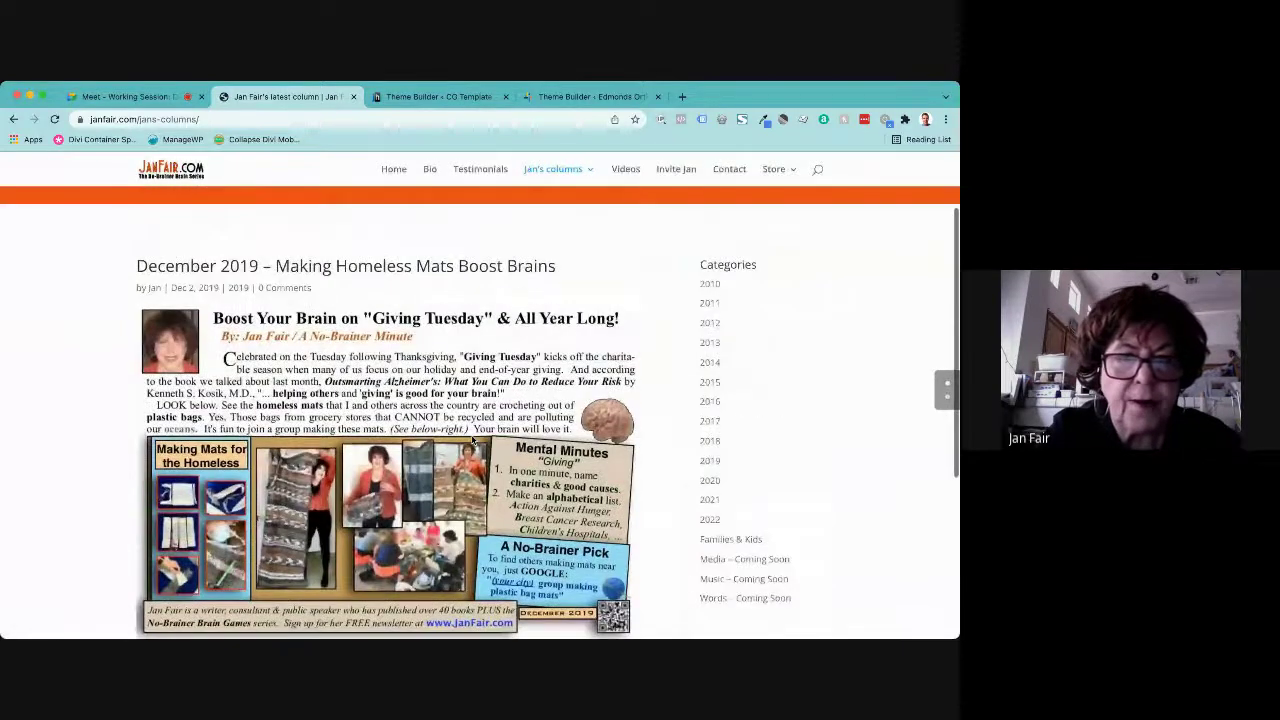
scroll(473, 438, "up", 2)
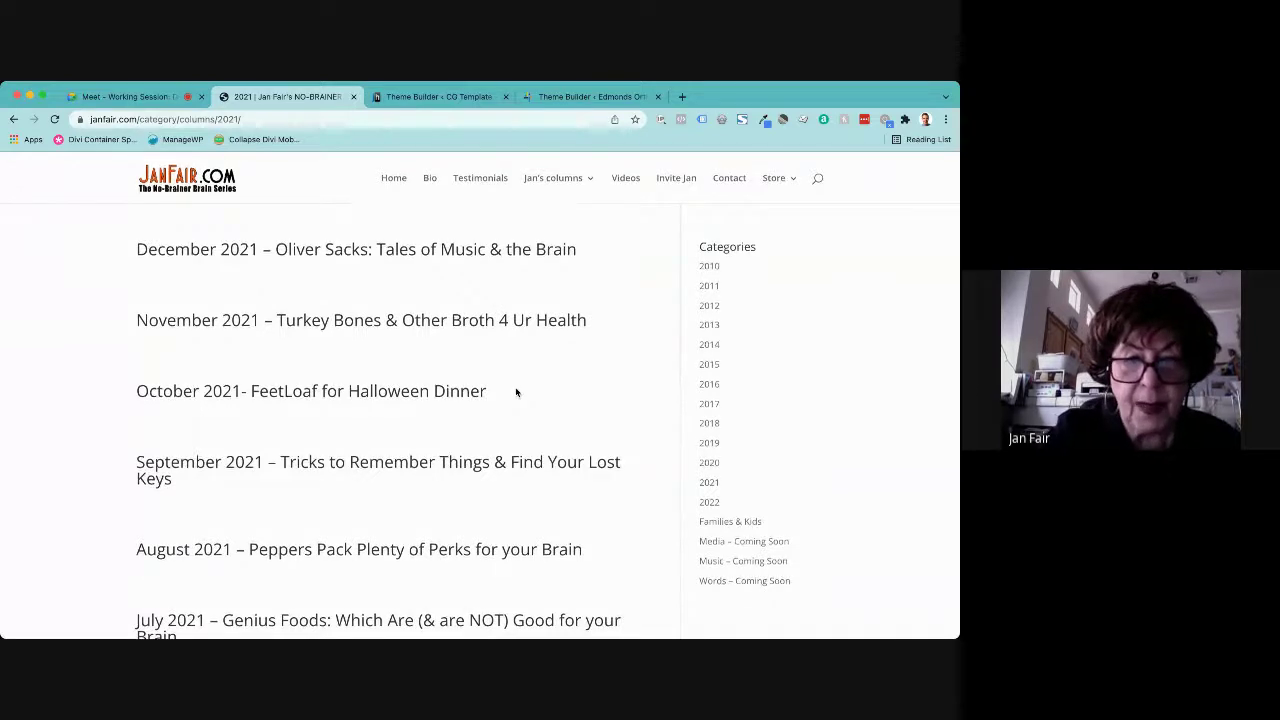
- Open the 2022 column category and examine its January 2022 post down to the related posts
scroll(634, 454, "down", 3)
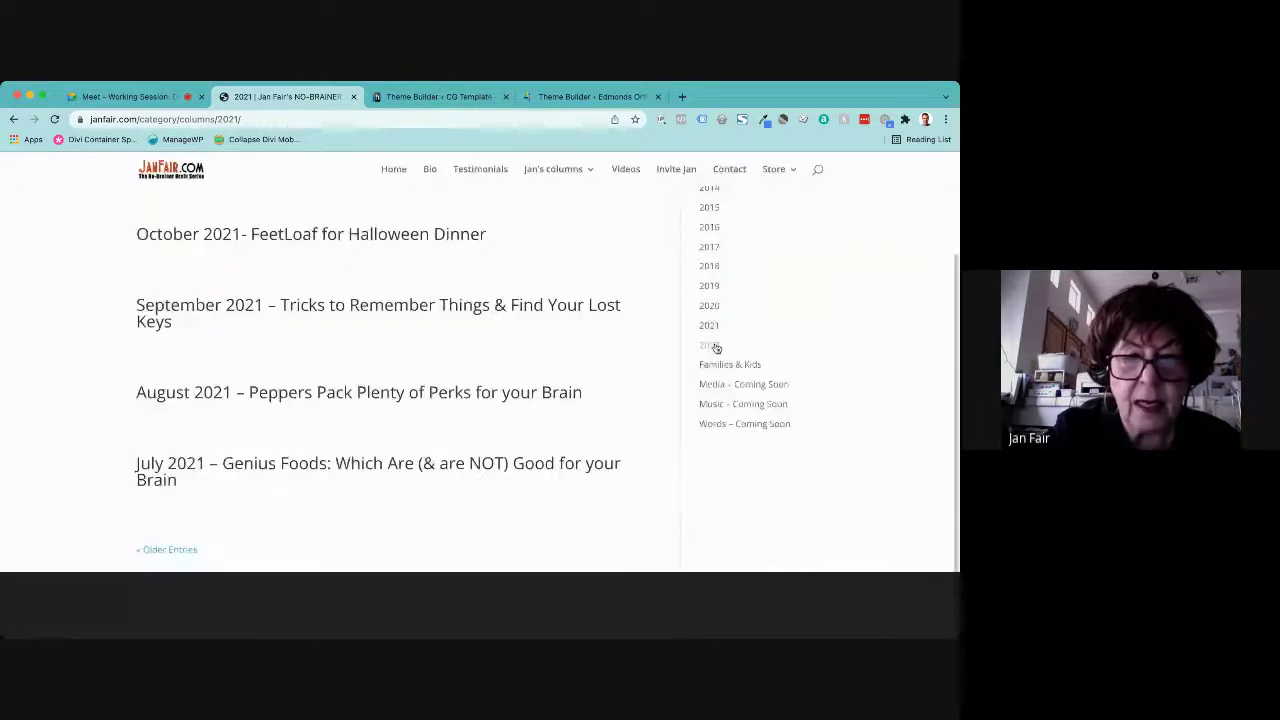
left_click(716, 347)
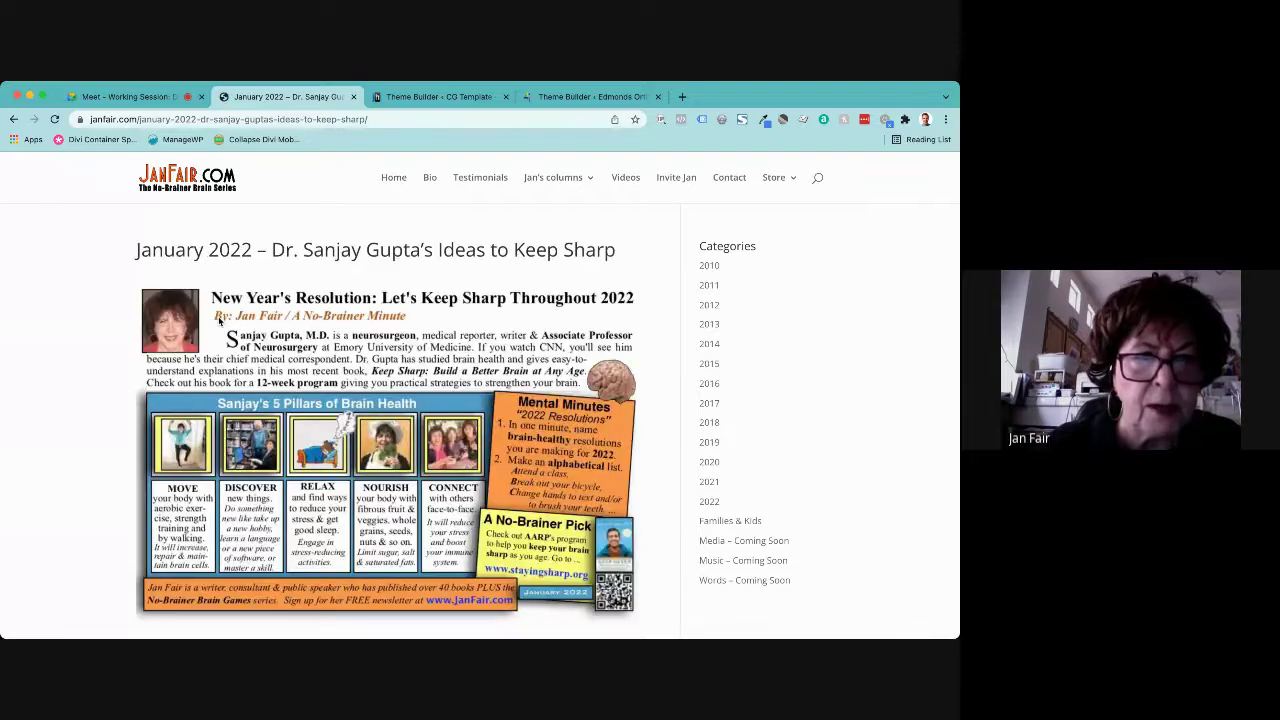
scroll(351, 402, "down", 1)
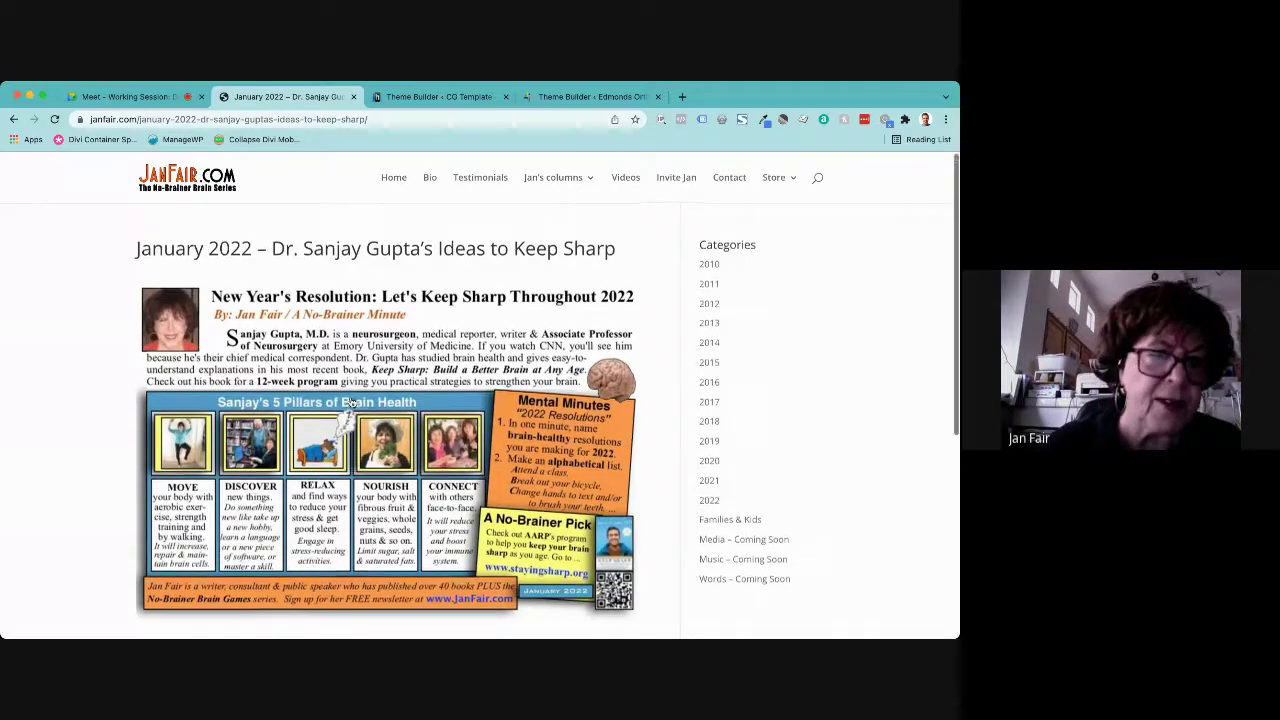
scroll(351, 402, "down", 4)
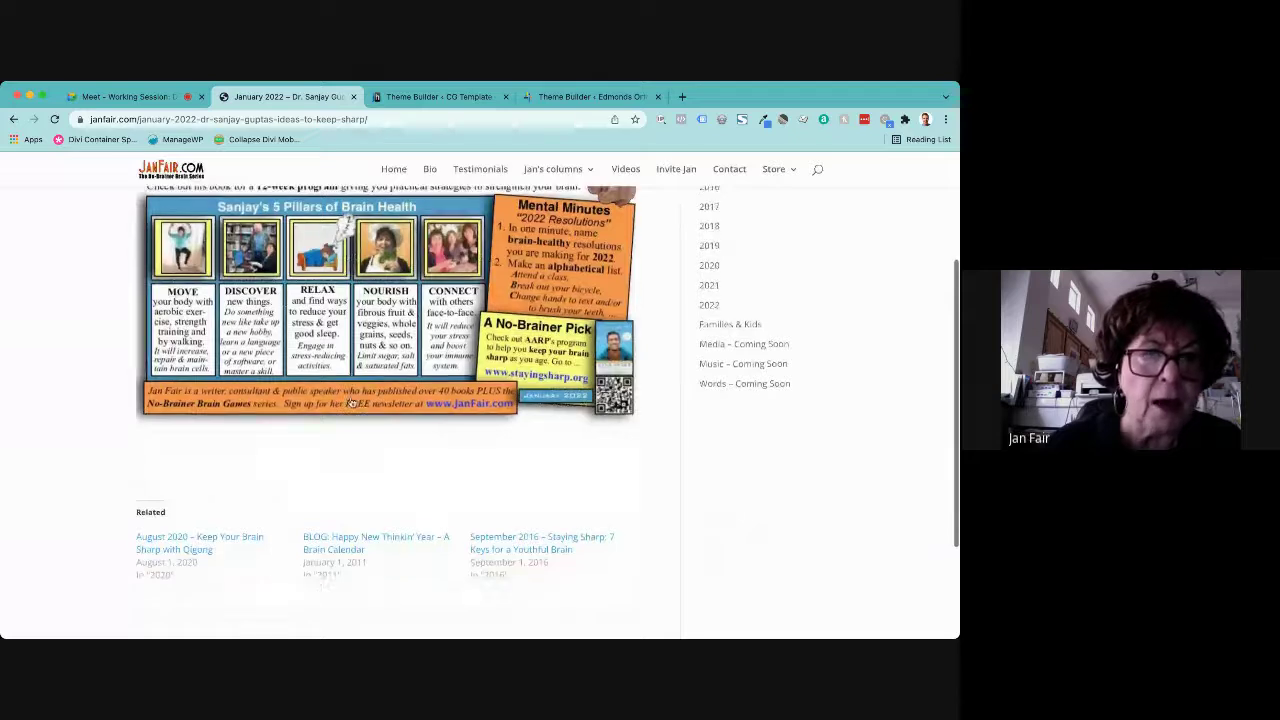
scroll(351, 402, "down", 2)
scroll(351, 402, "up", 1)
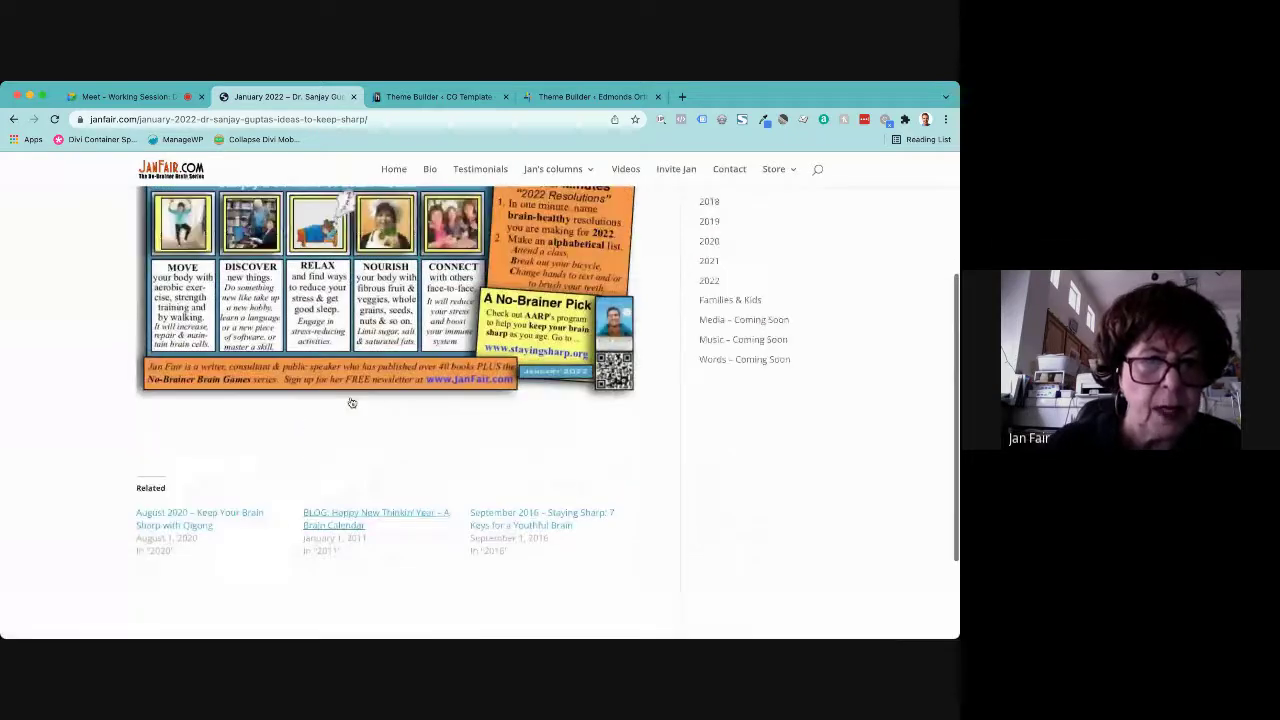
scroll(351, 402, "up", 5)
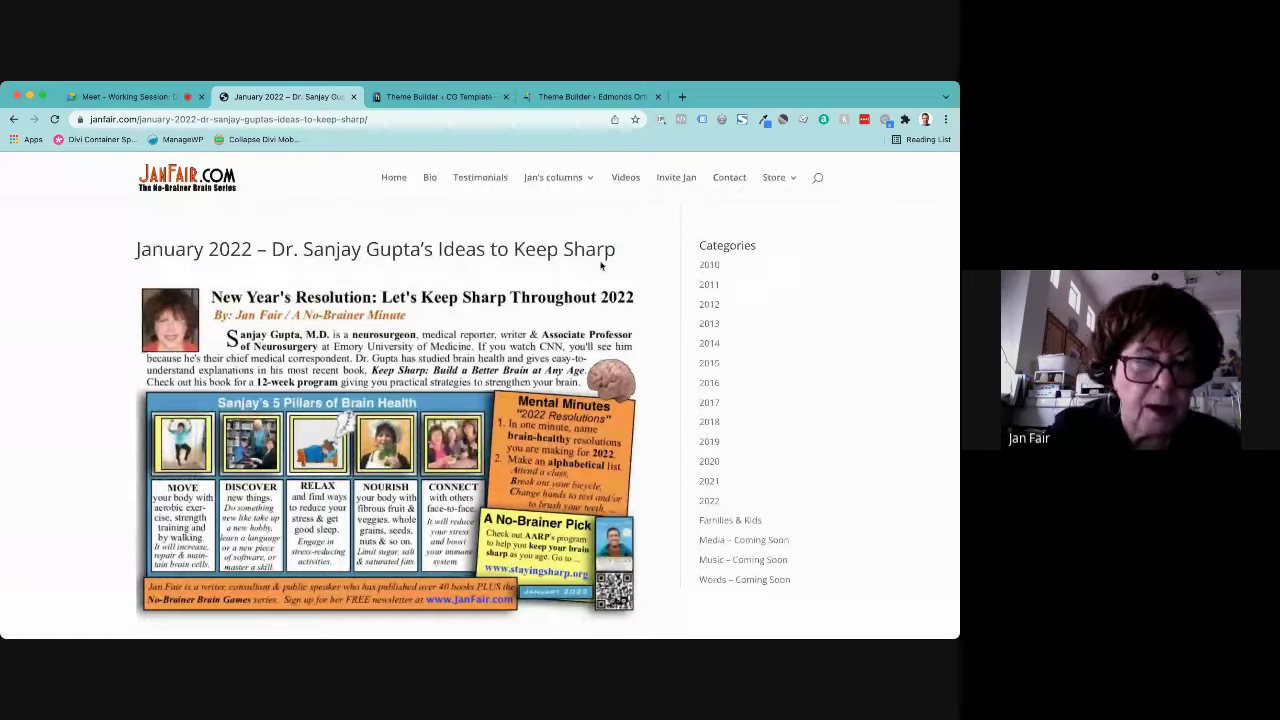
- Open the column Archives page and the Families & Kids columns page to compare their layouts
mouse_move(555, 191)
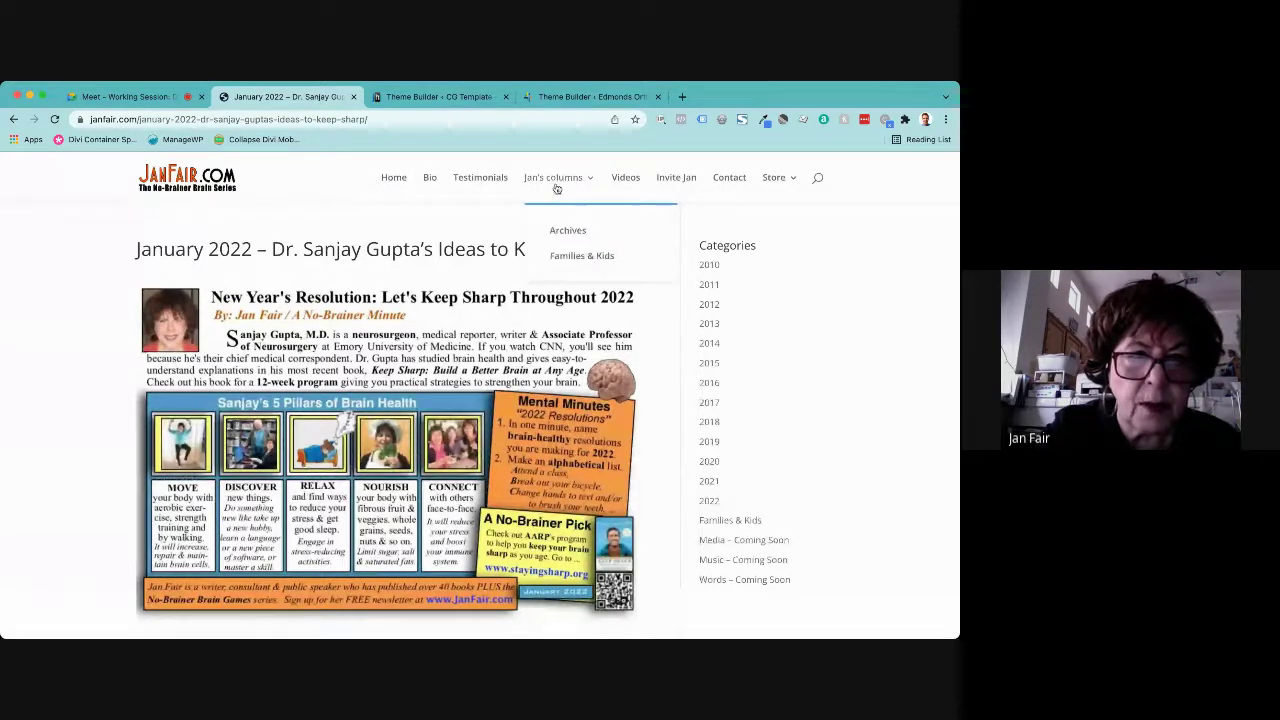
left_click(562, 228)
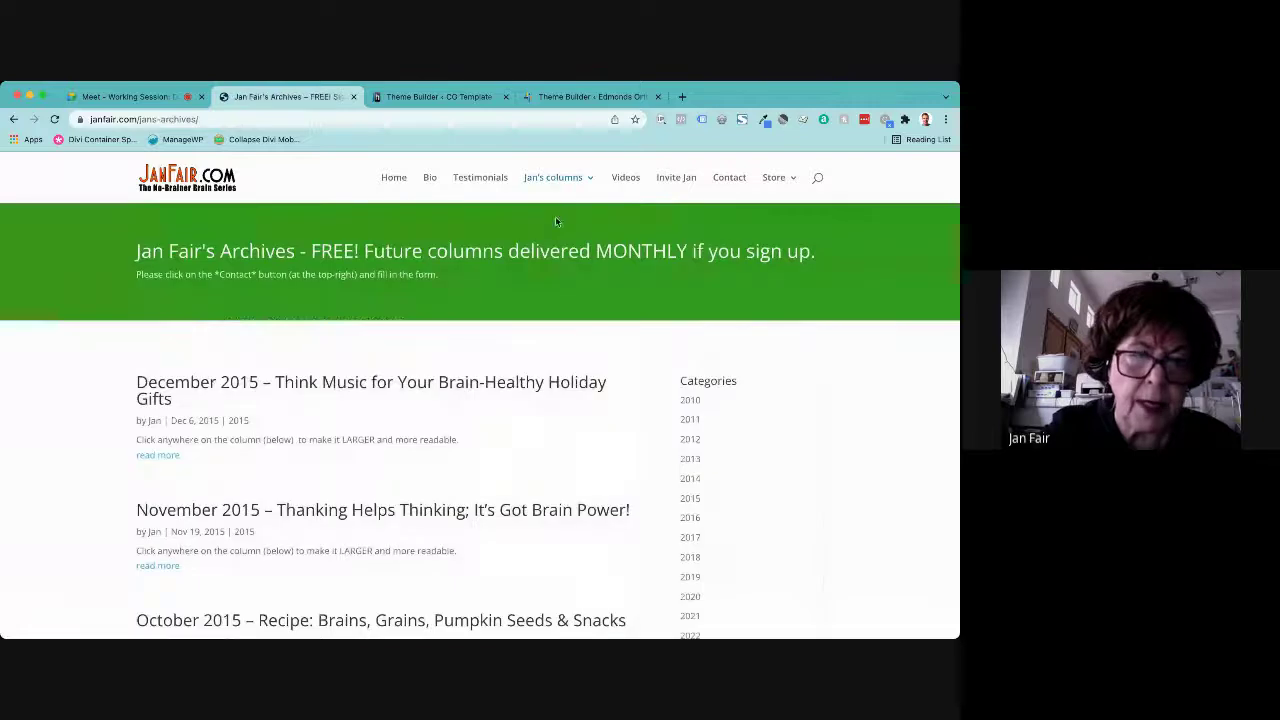
mouse_move(560, 188)
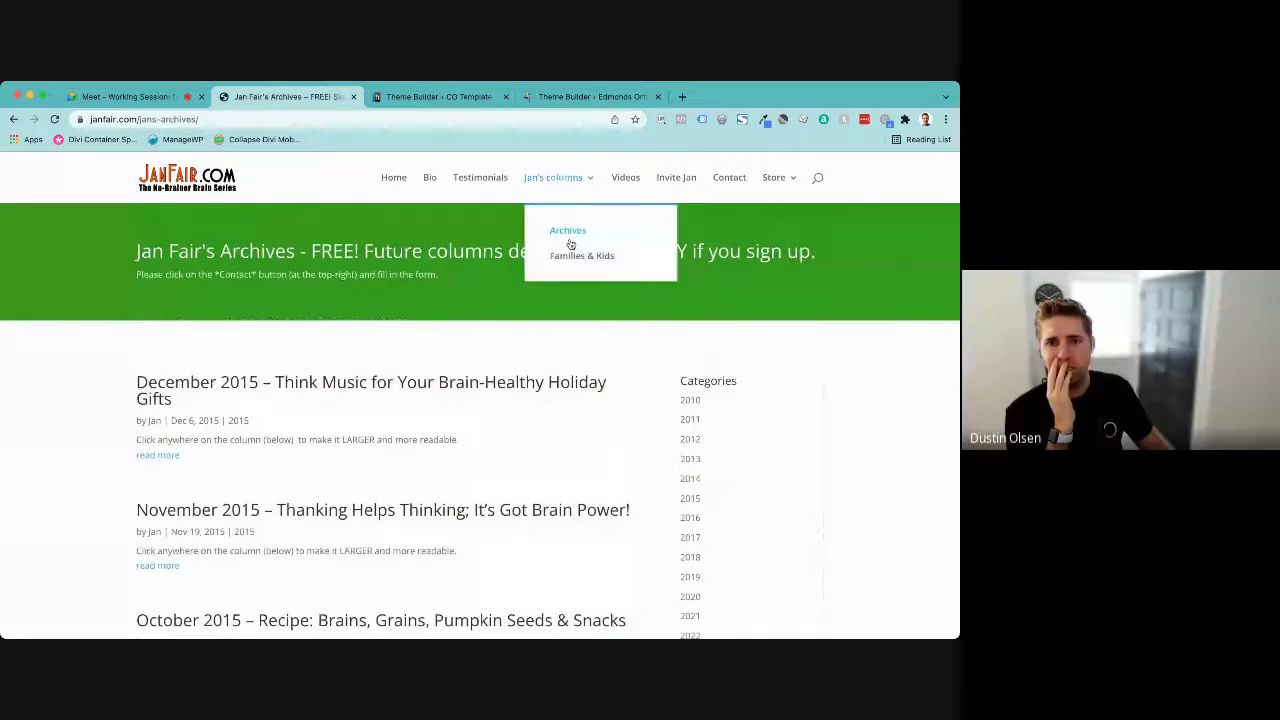
left_click(562, 255)
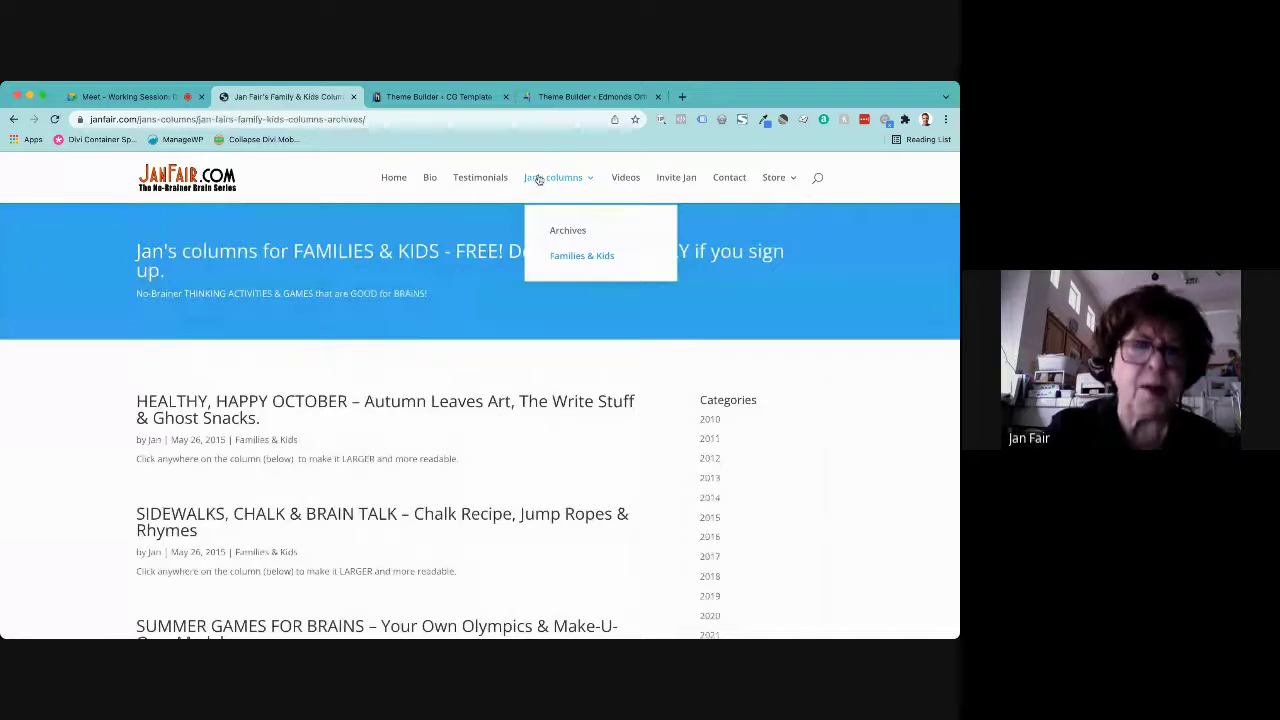
- Return to the main columns page and recheck which post is shown as the latest column
left_click(538, 179)
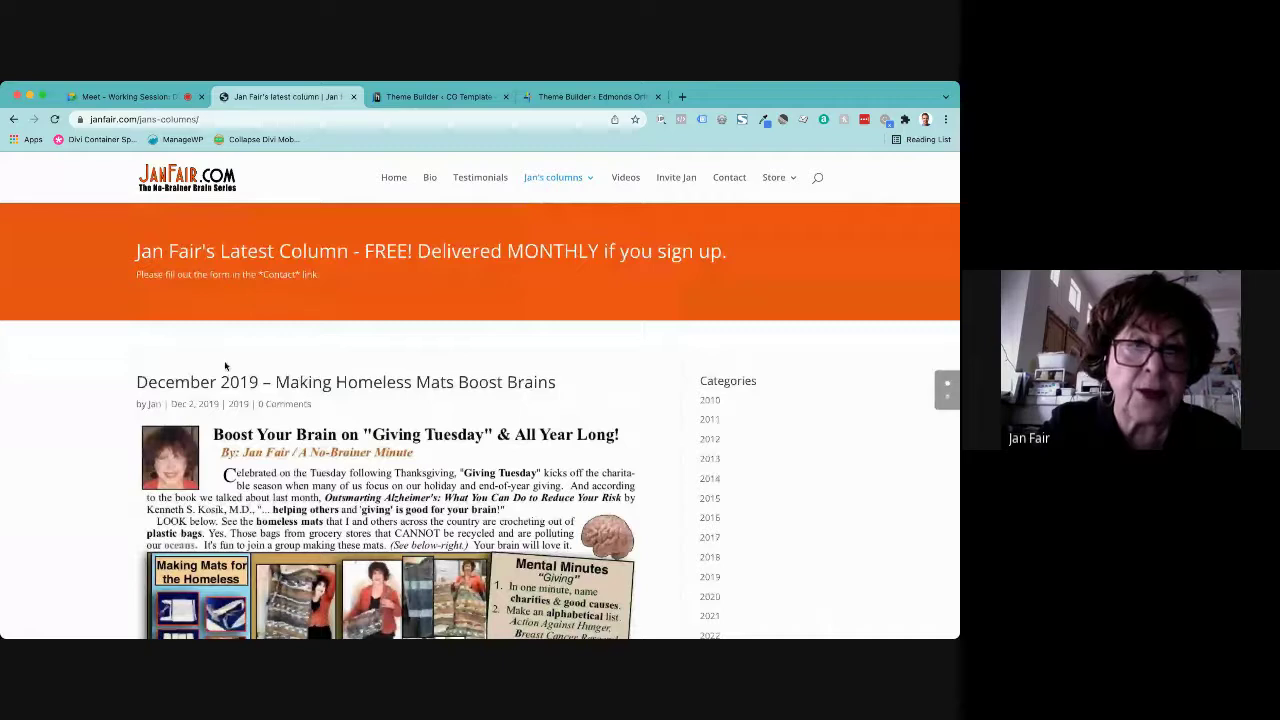
scroll(225, 366, "down", 1)
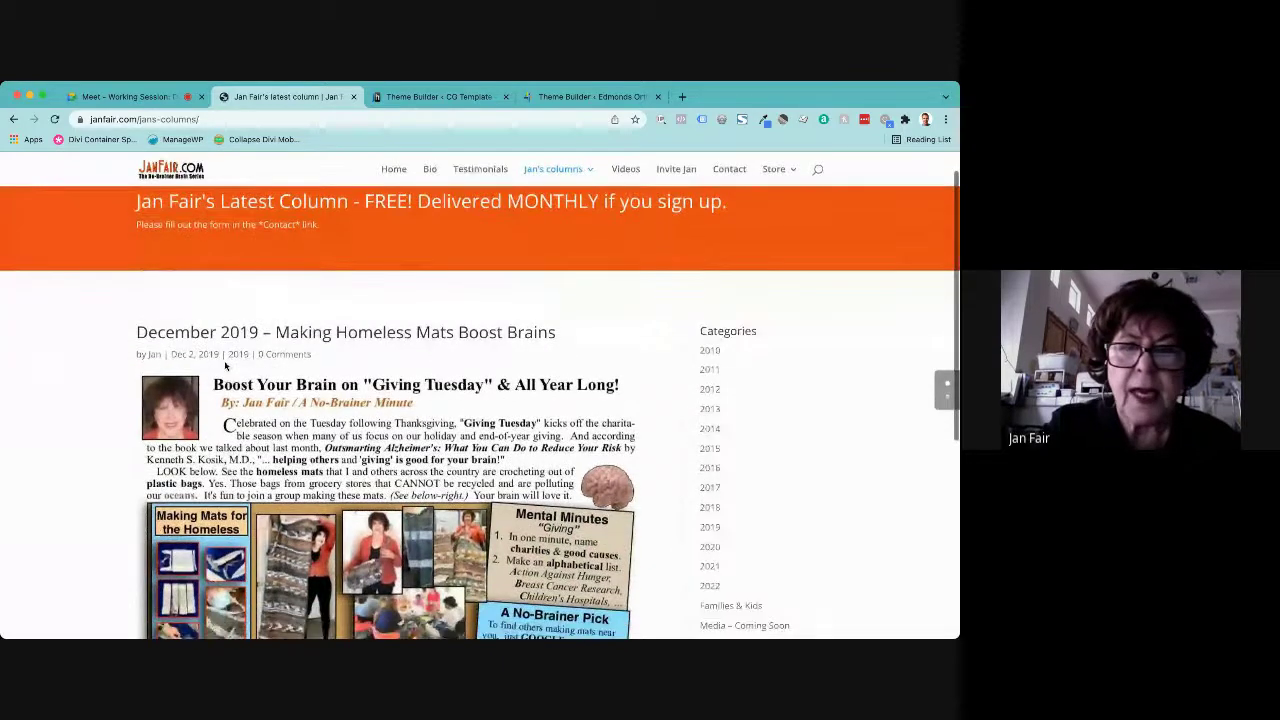
scroll(224, 366, "up", 1)
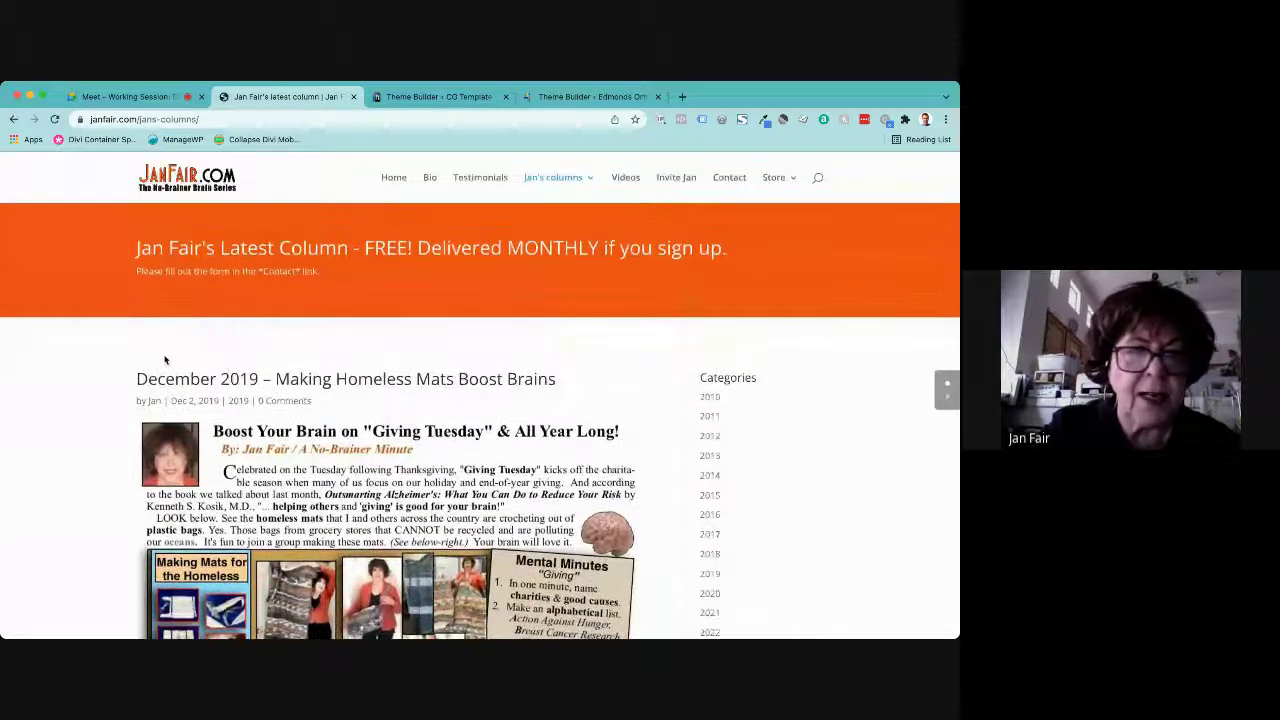
- Look over the December 2019 column on the latest-column page and go to the older entries
scroll(145, 366, "down", 1)
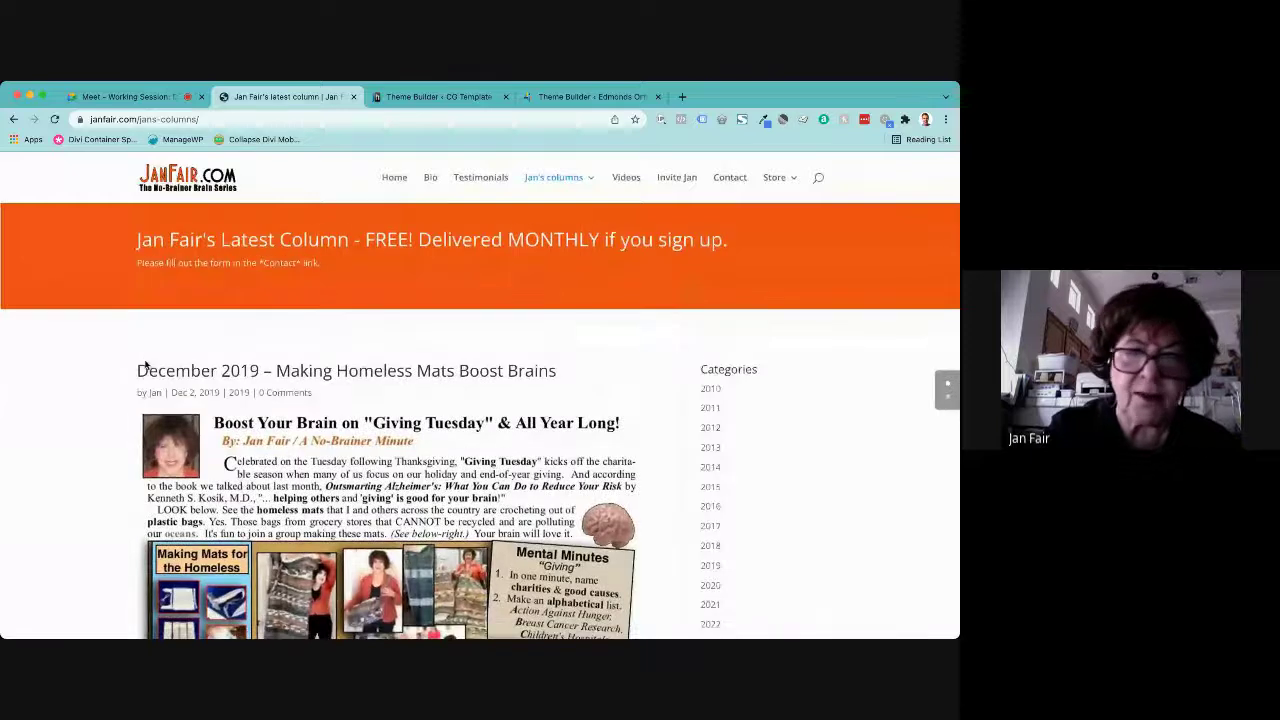
scroll(145, 366, "down", 3)
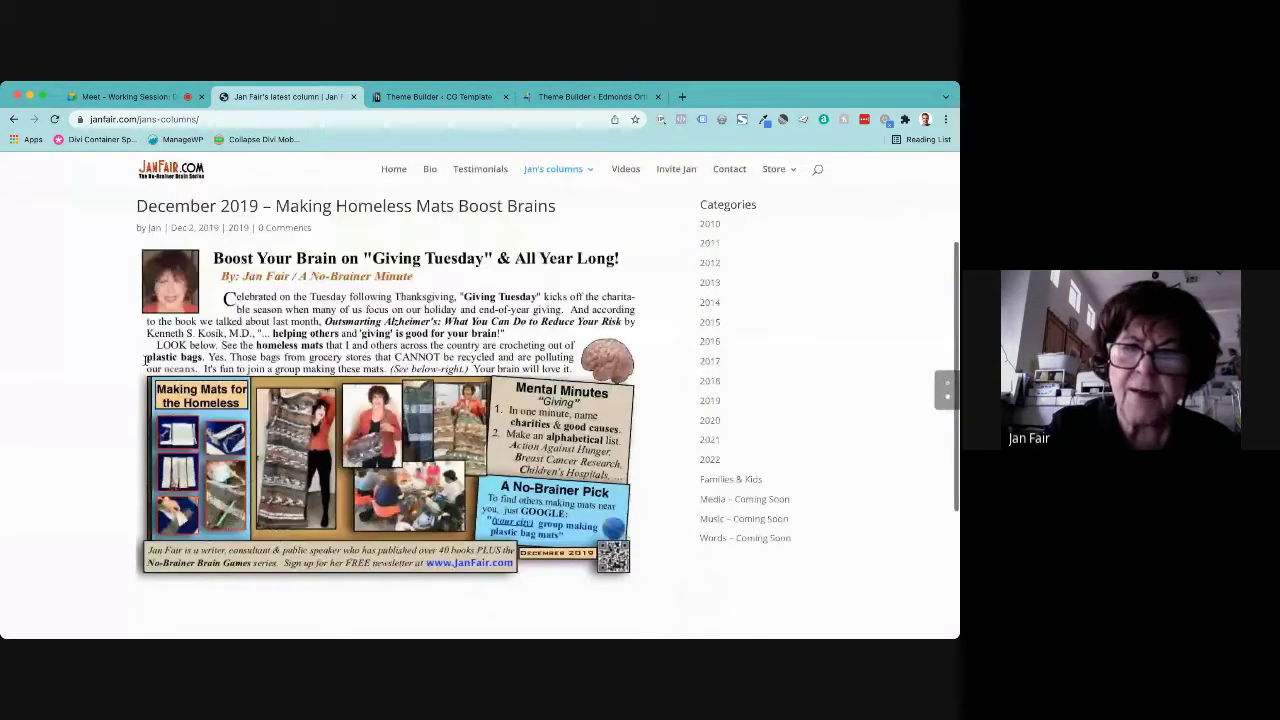
scroll(145, 362, "down", 3)
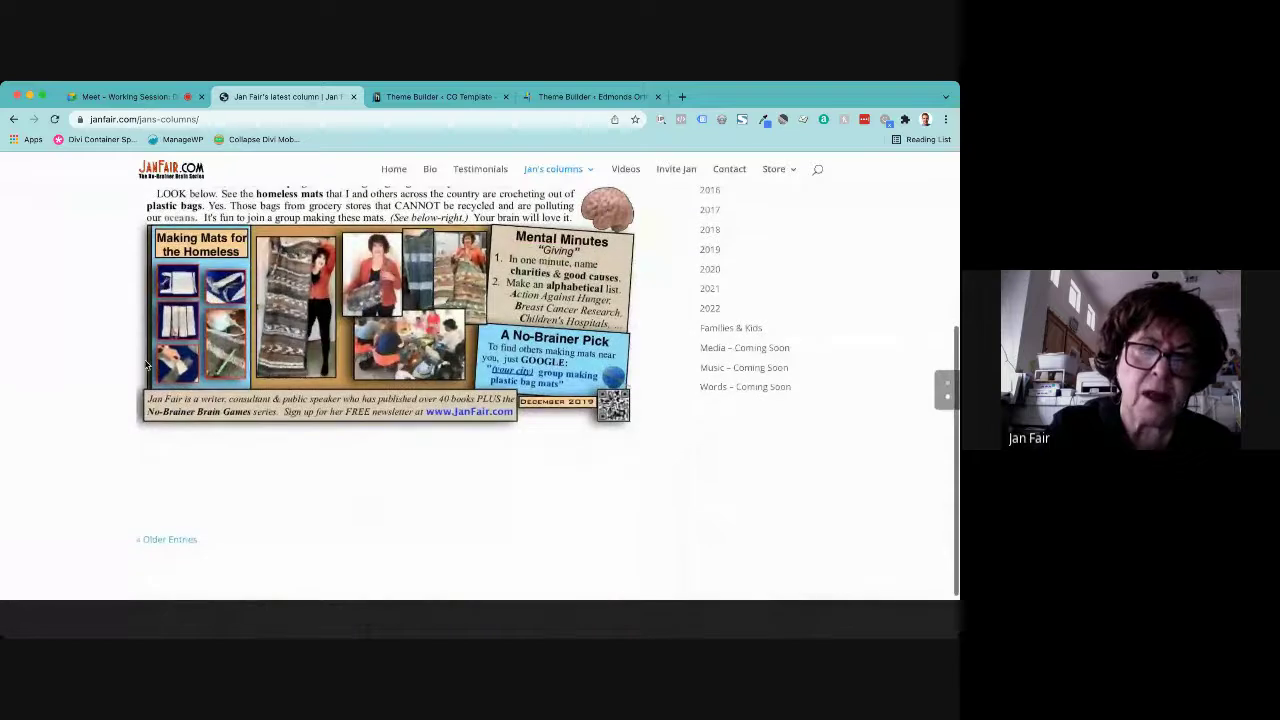
left_click(163, 551)
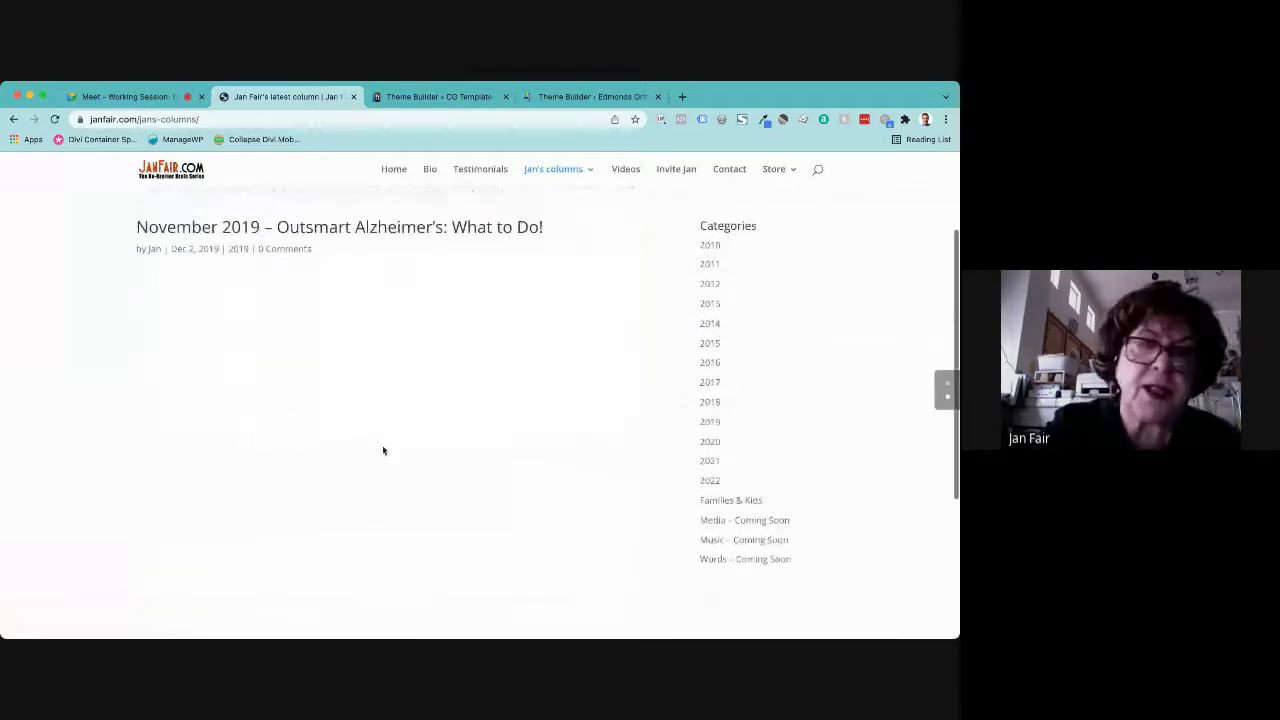
- Examine the November 2019 column's layout, from its title and post details to the pagination links beneath the image
scroll(383, 450, "down", 3)
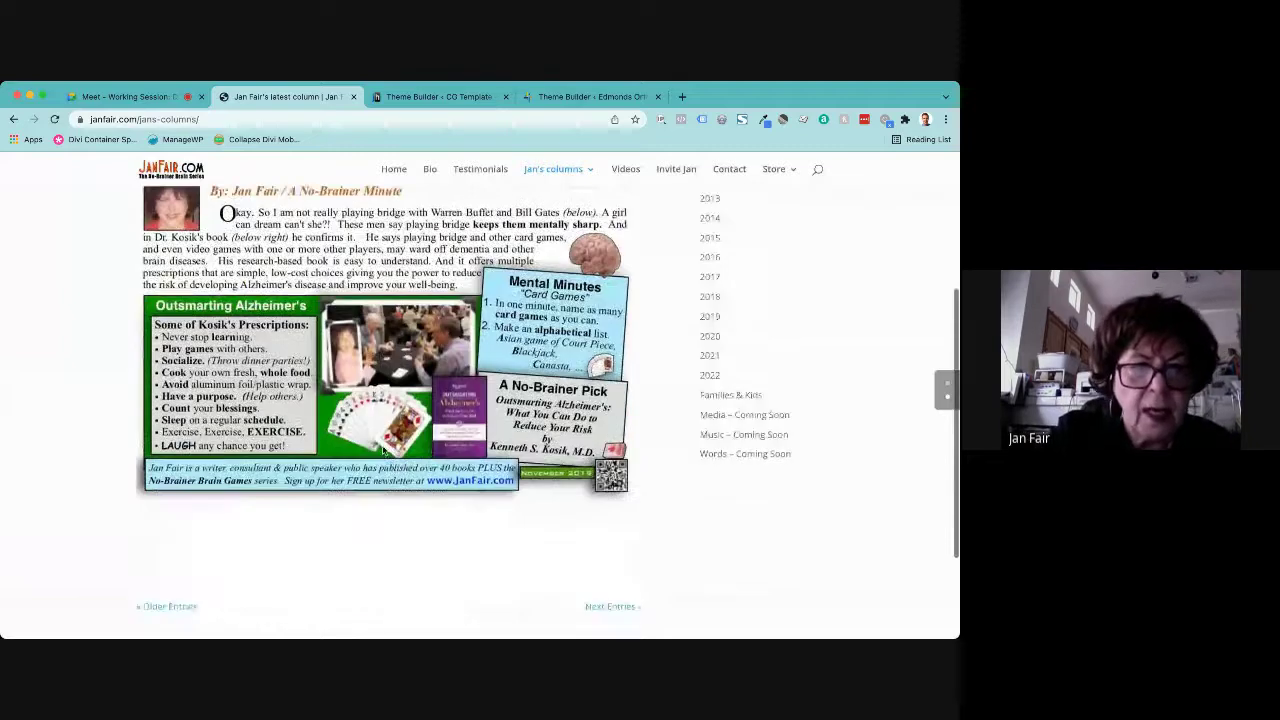
scroll(382, 450, "down", 3)
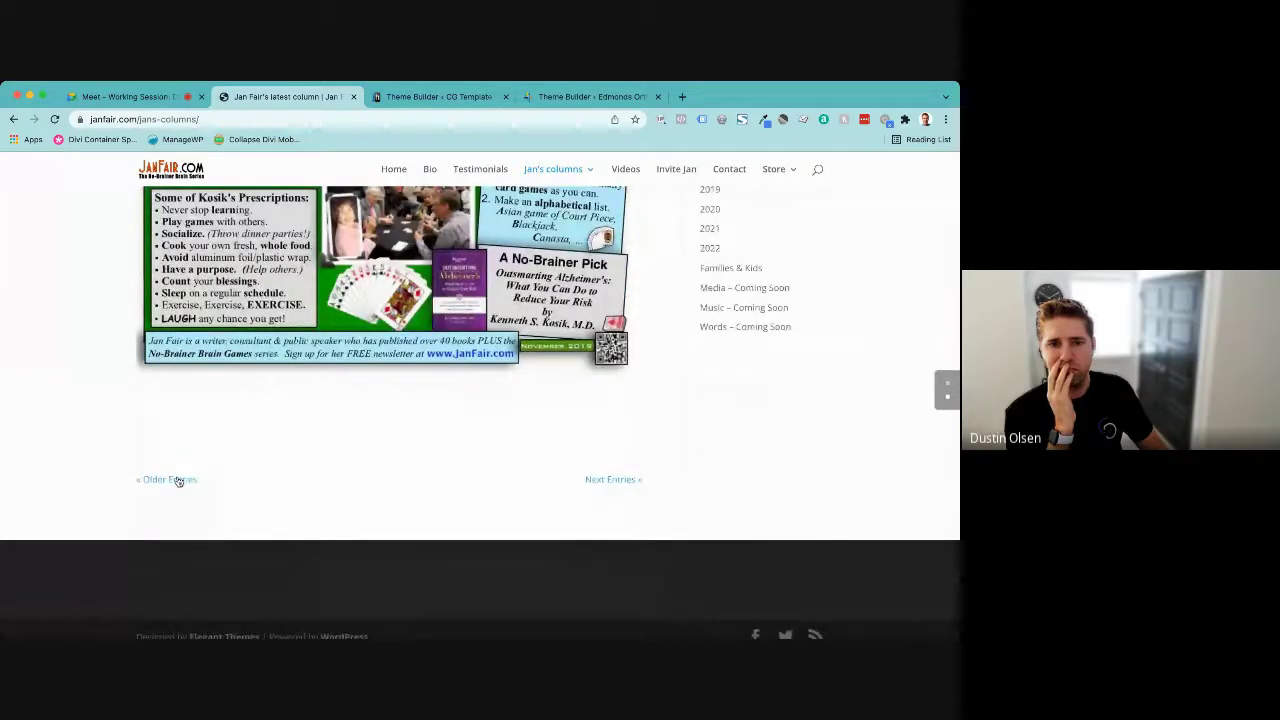
scroll(381, 436, "up", 4)
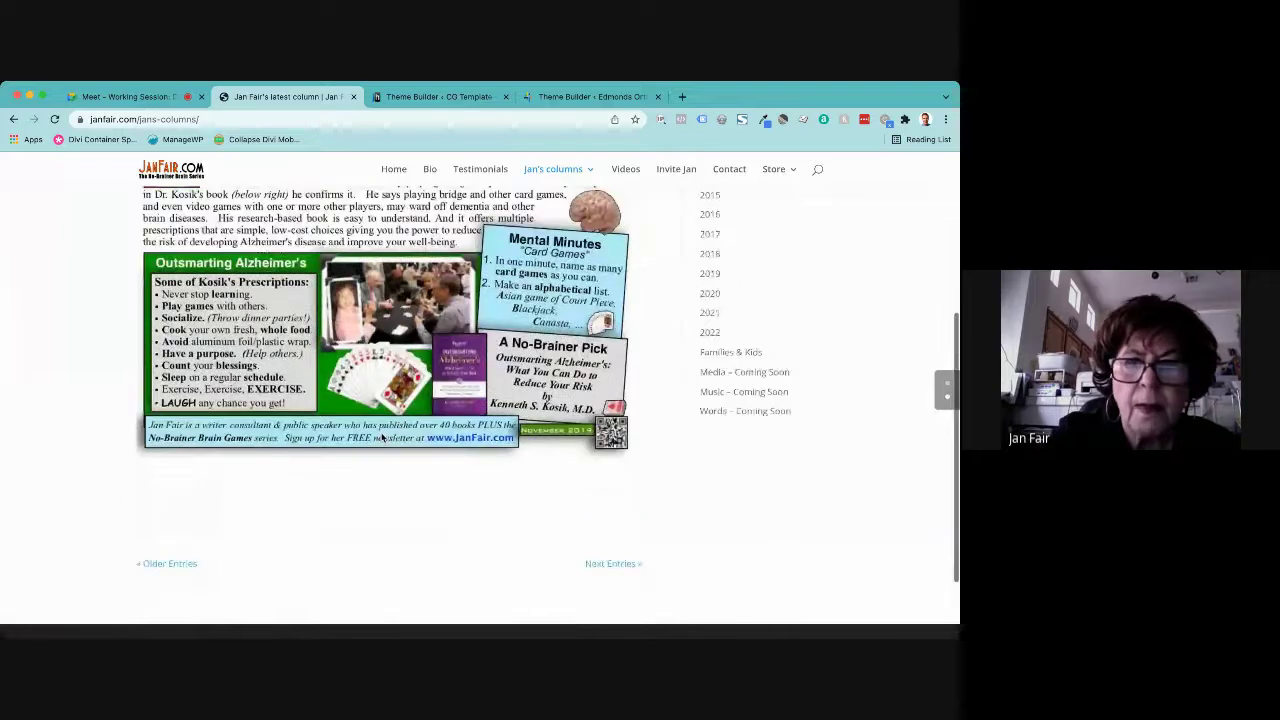
scroll(381, 436, "up", 2)
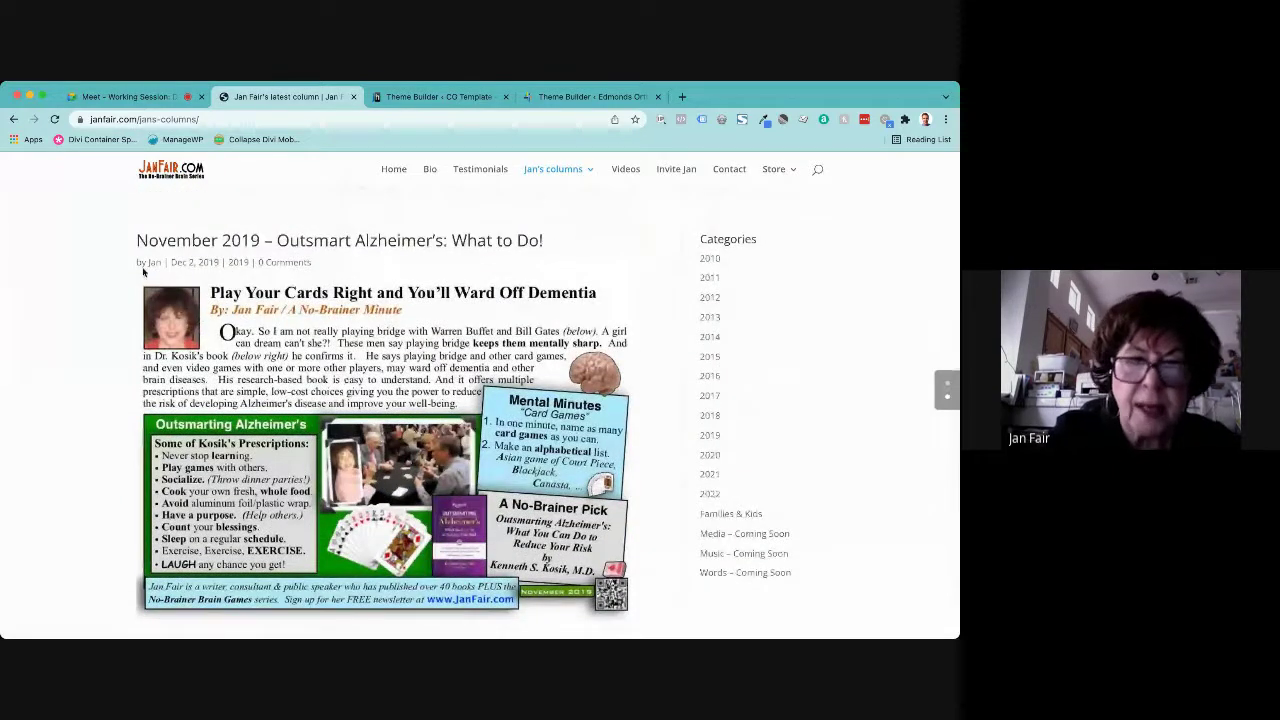
scroll(375, 329, "up", 3)
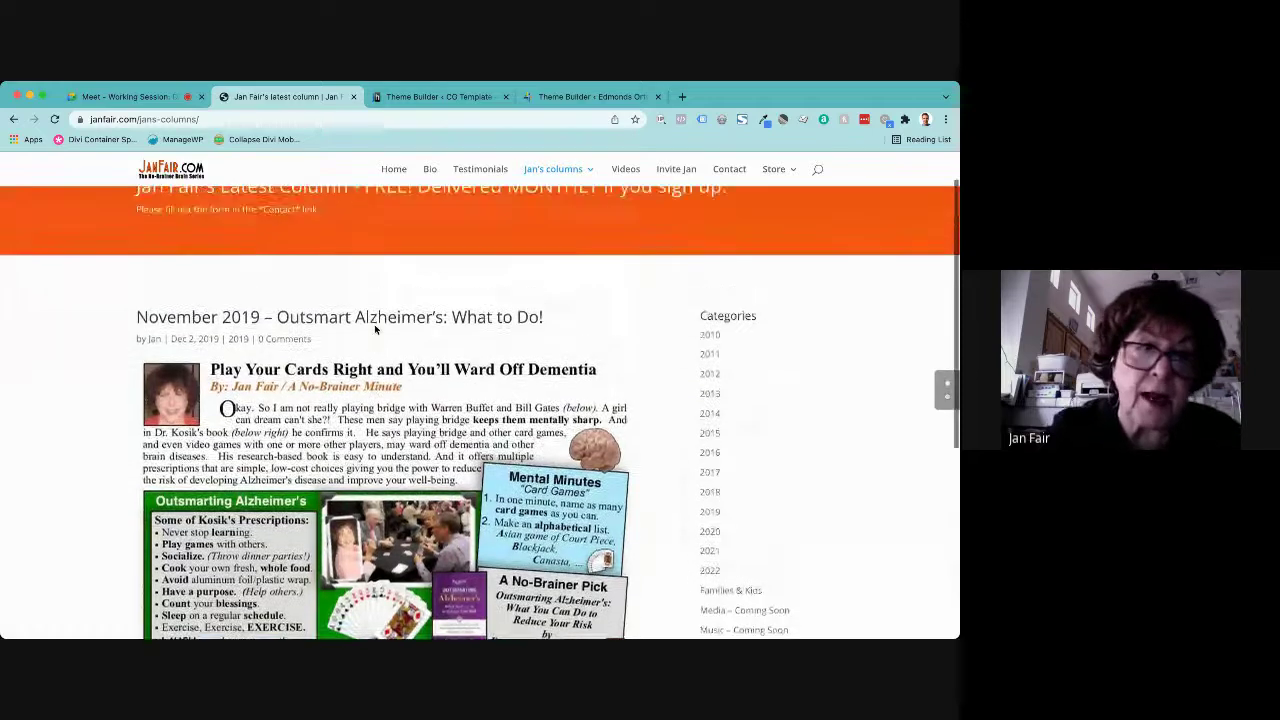
scroll(375, 329, "down", 2)
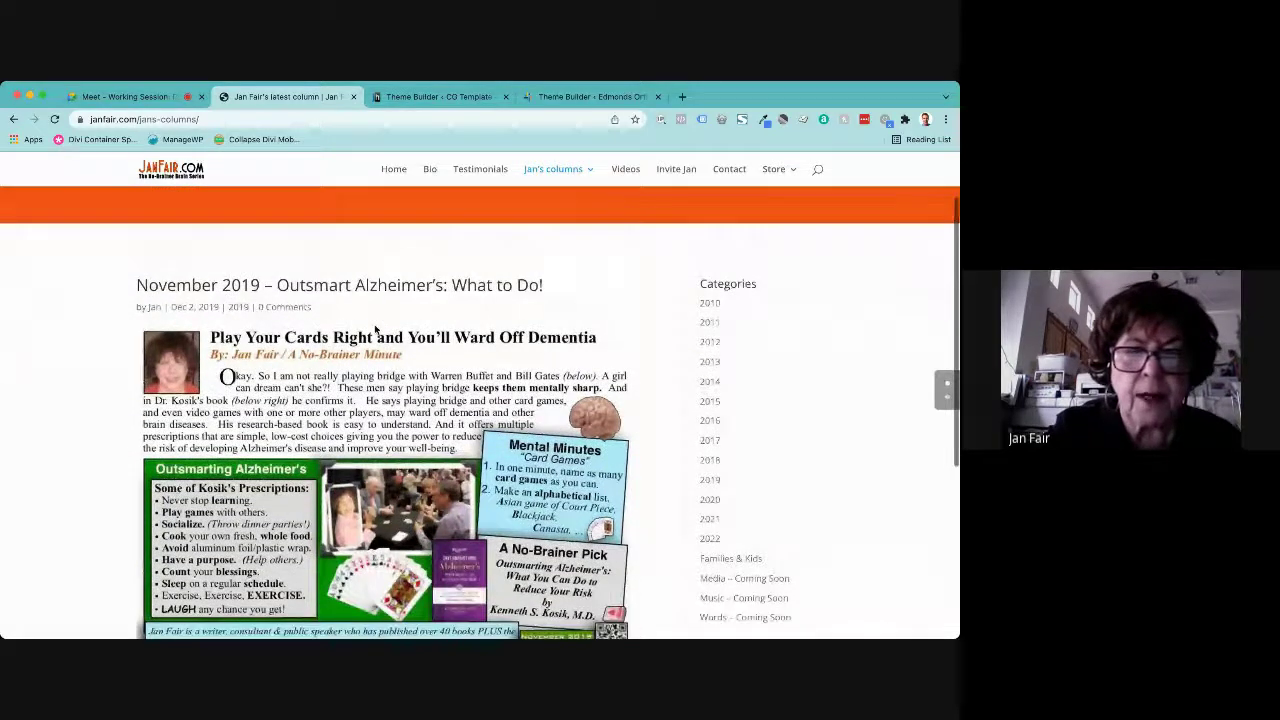
scroll(375, 329, "down", 2)
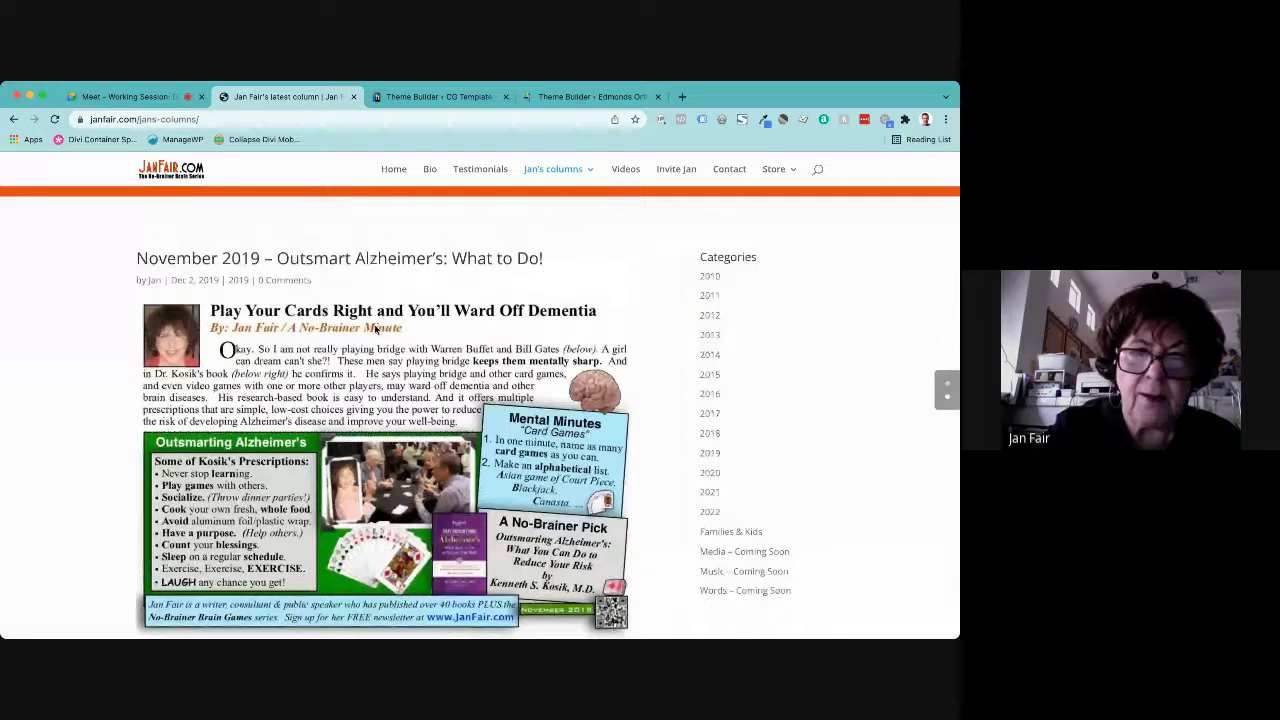
scroll(375, 329, "down", 1)
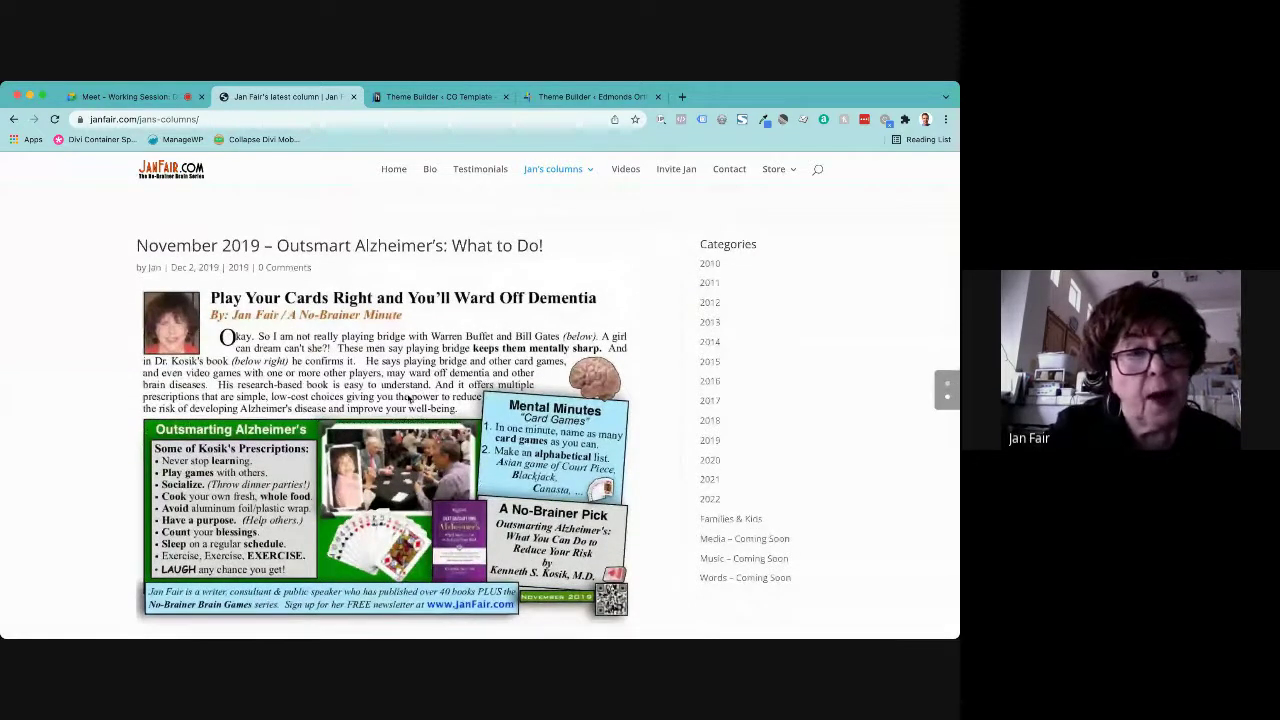
scroll(408, 398, "up", 2)
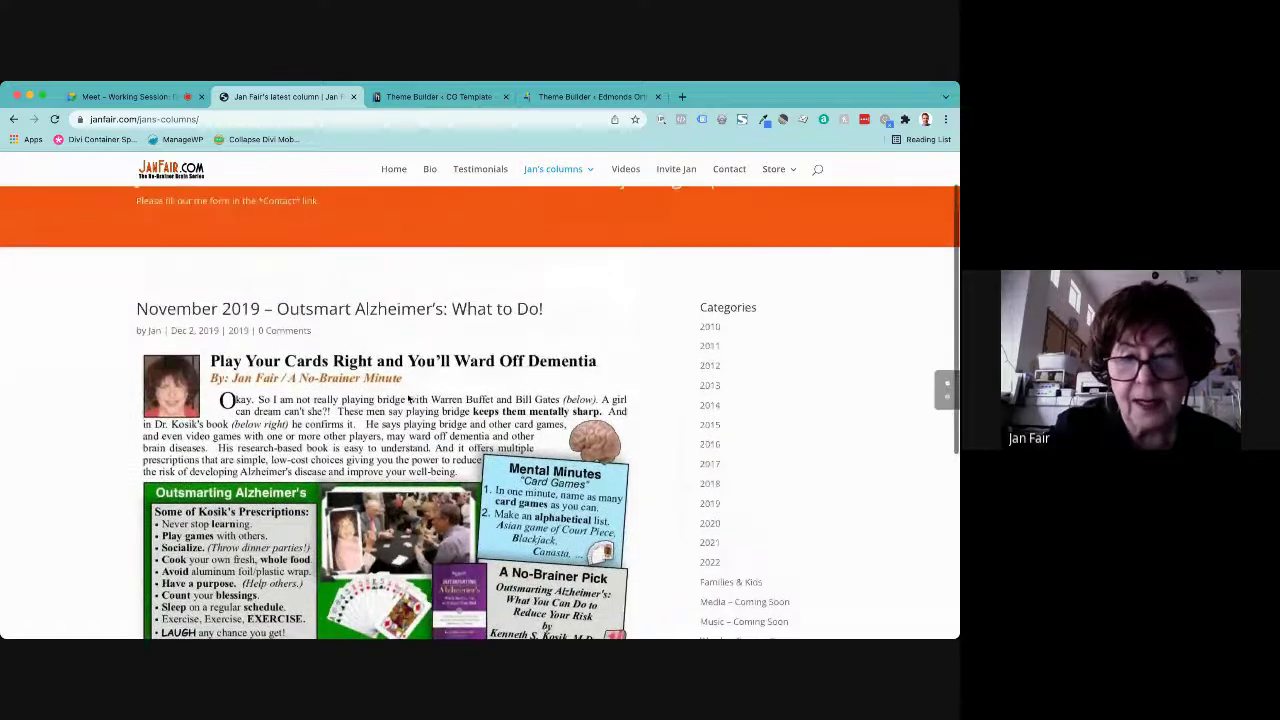
- Return to the newest column and examine how the December 2019 post's title, image, category list and older-entries link are arranged
mouse_move(552, 172)
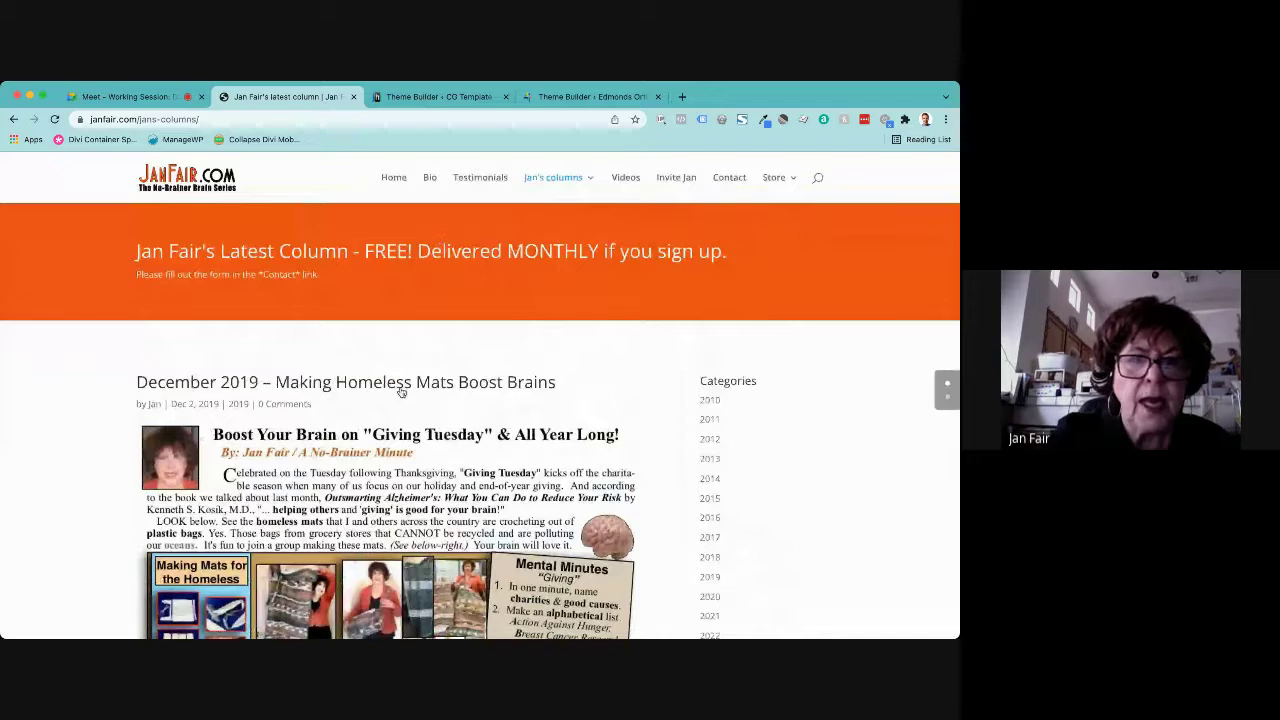
scroll(401, 392, "down", 2)
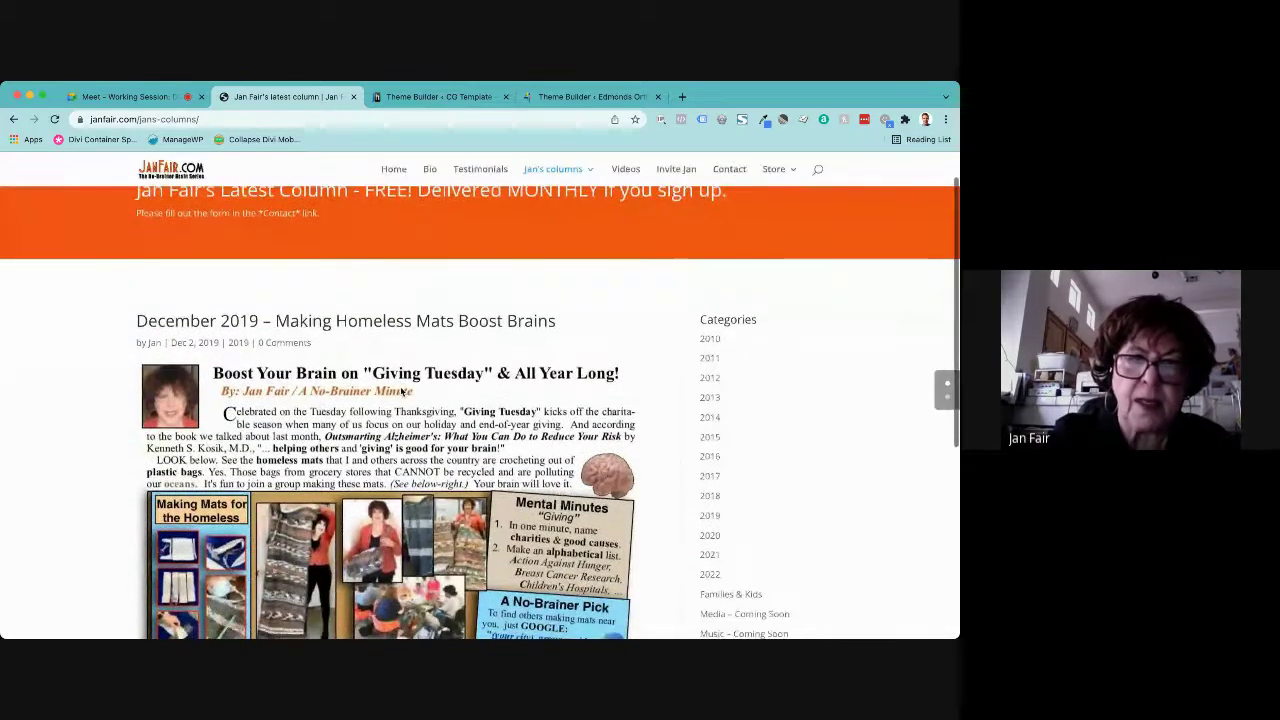
scroll(403, 392, "down", 1)
scroll(401, 392, "down", 3)
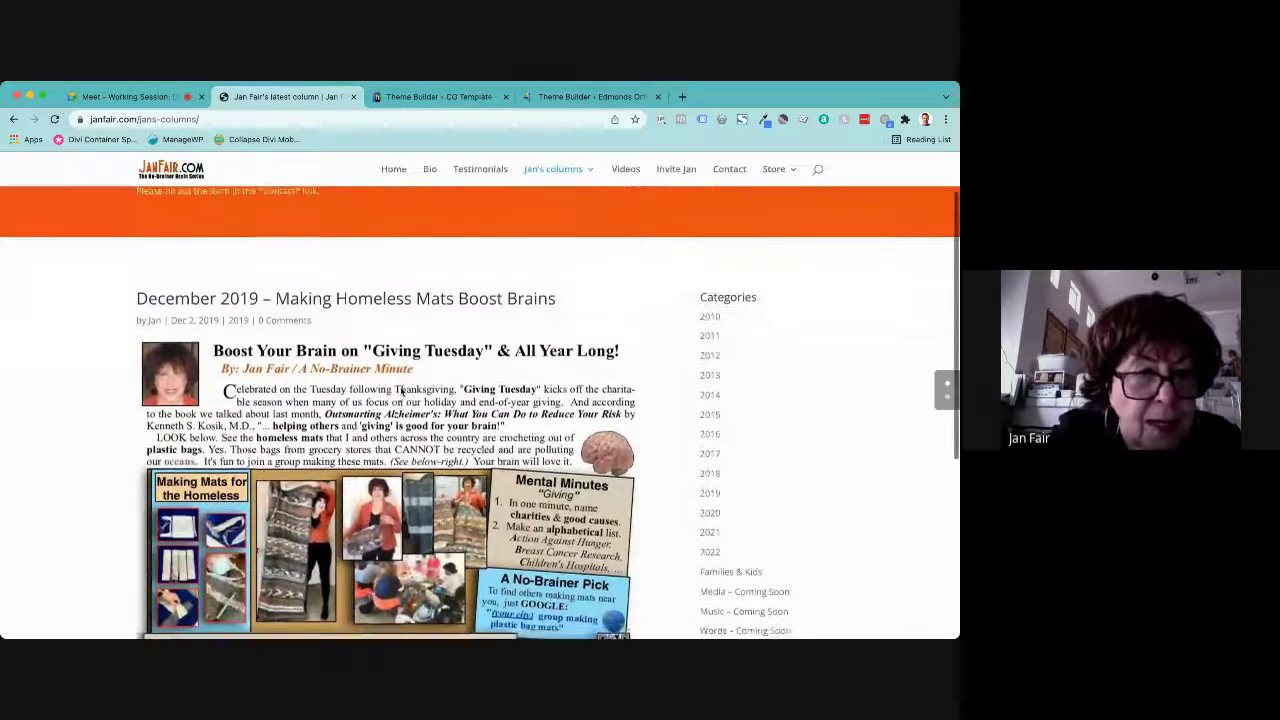
scroll(402, 392, "down", 1)
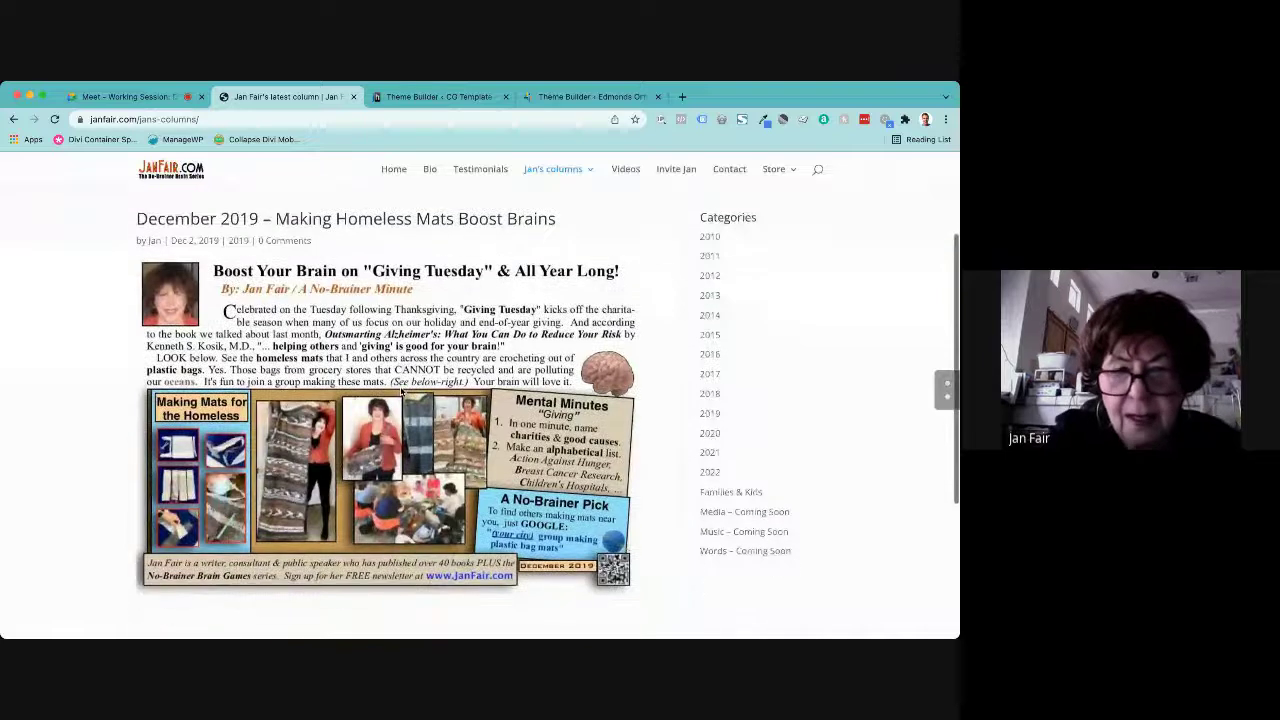
scroll(401, 392, "down", 6)
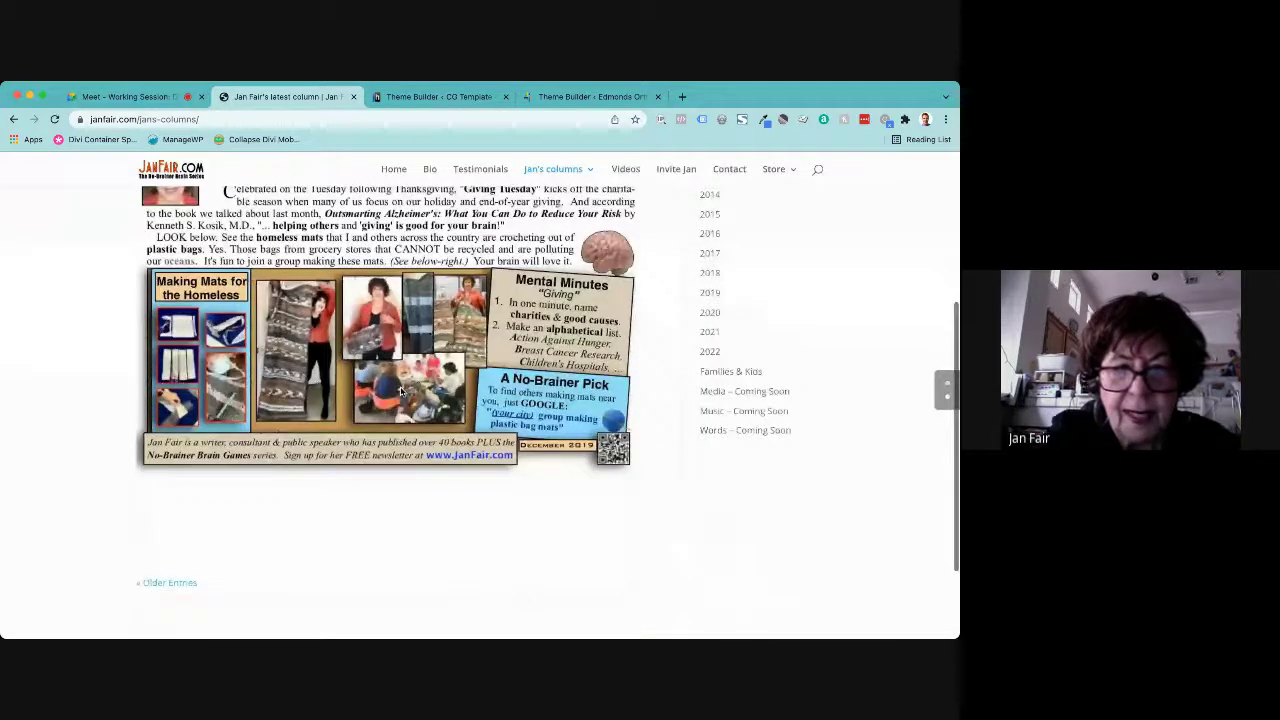
scroll(401, 392, "up", 7)
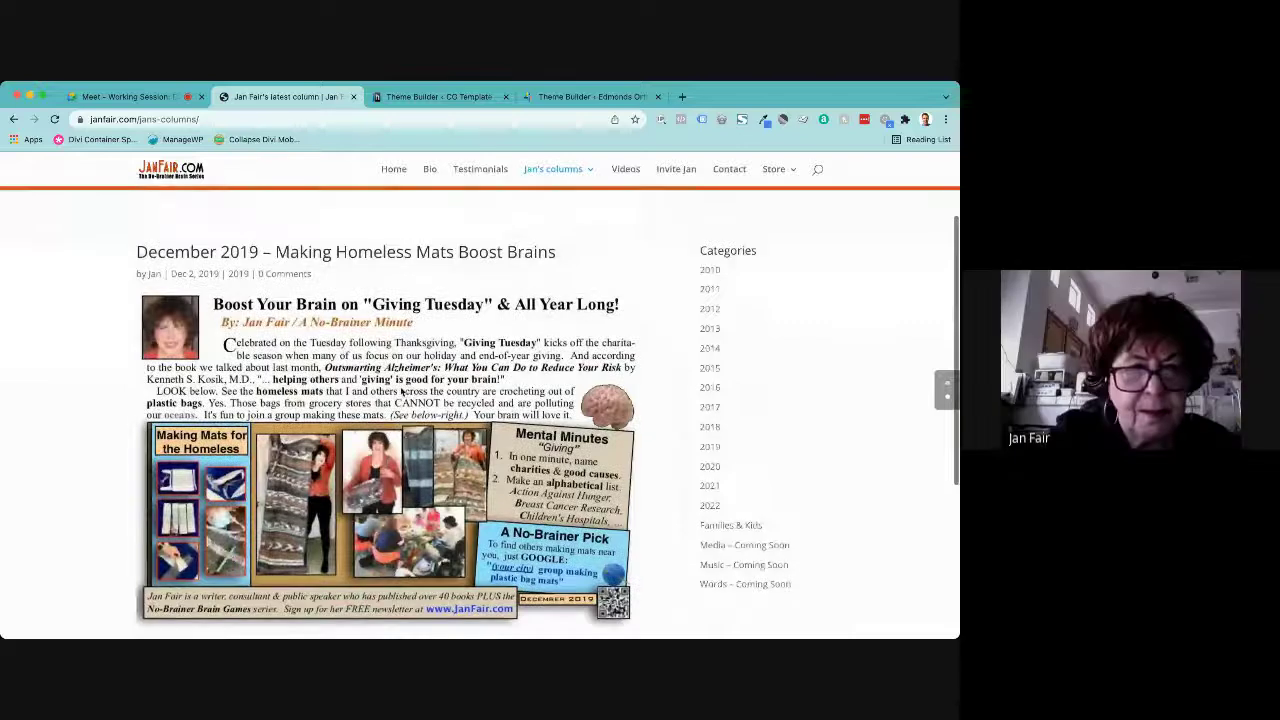
scroll(402, 392, "down", 5)
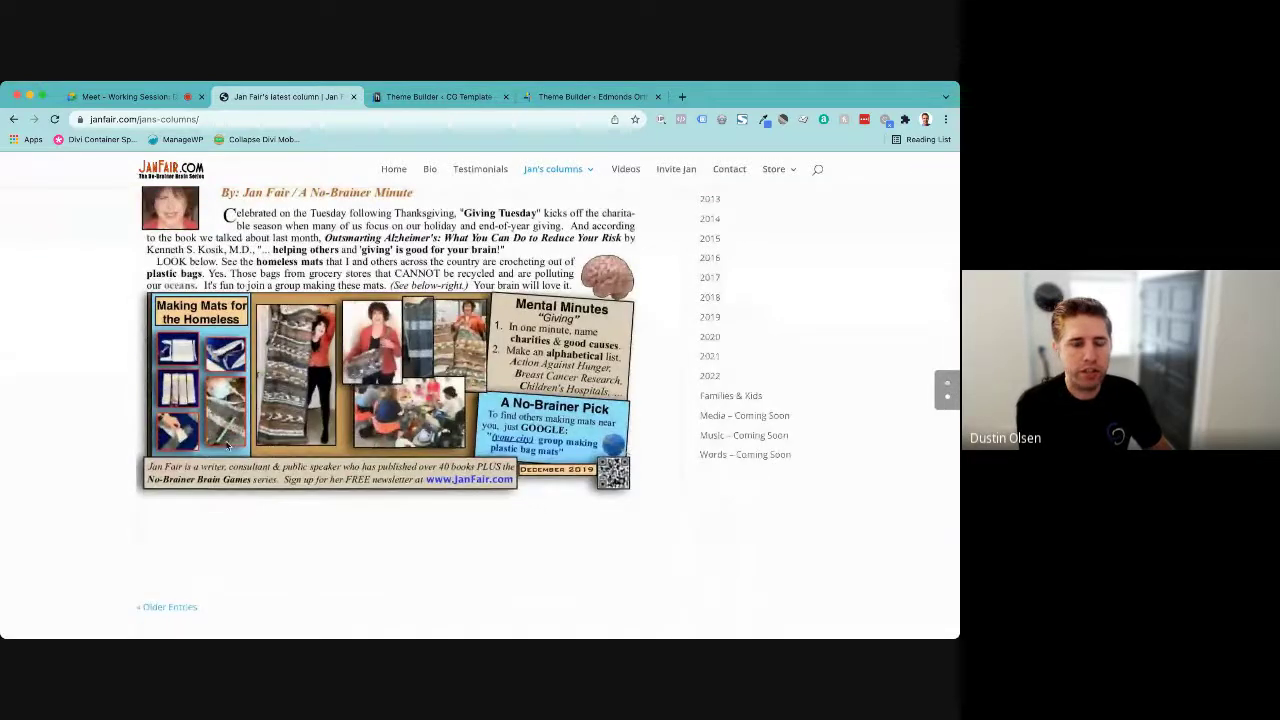
scroll(227, 446, "up", 4)
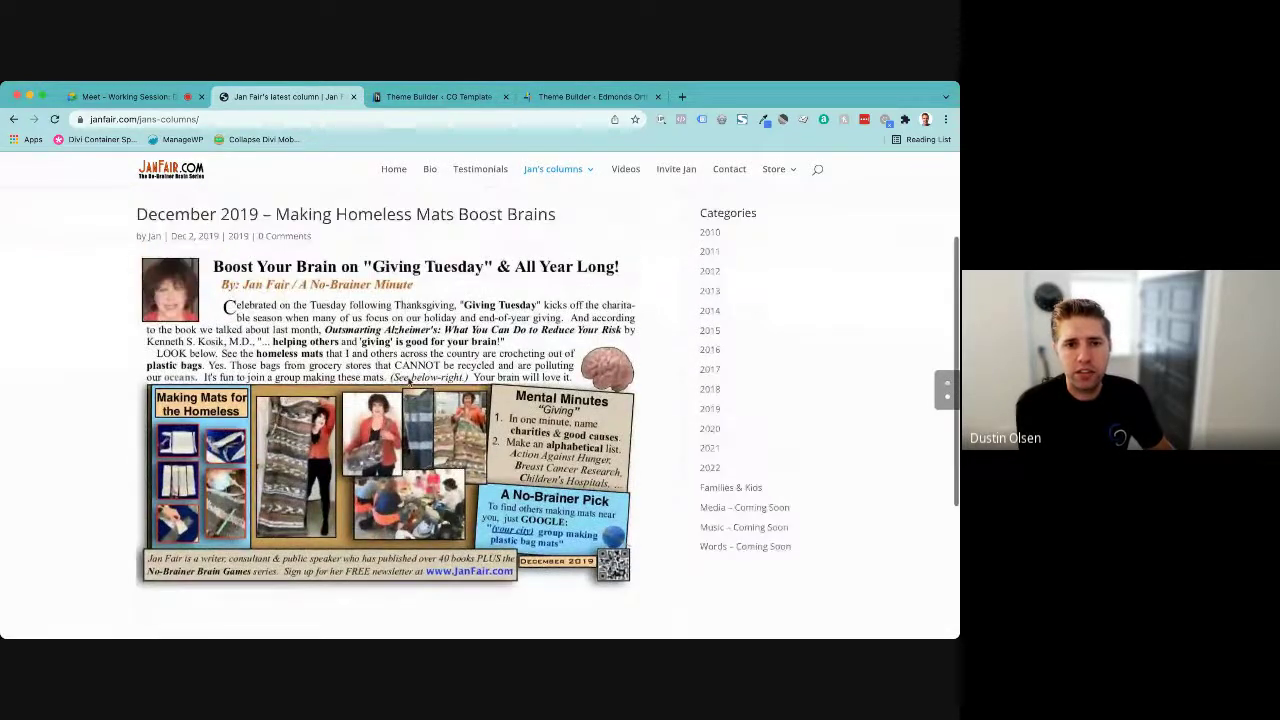
scroll(409, 380, "up", 1)
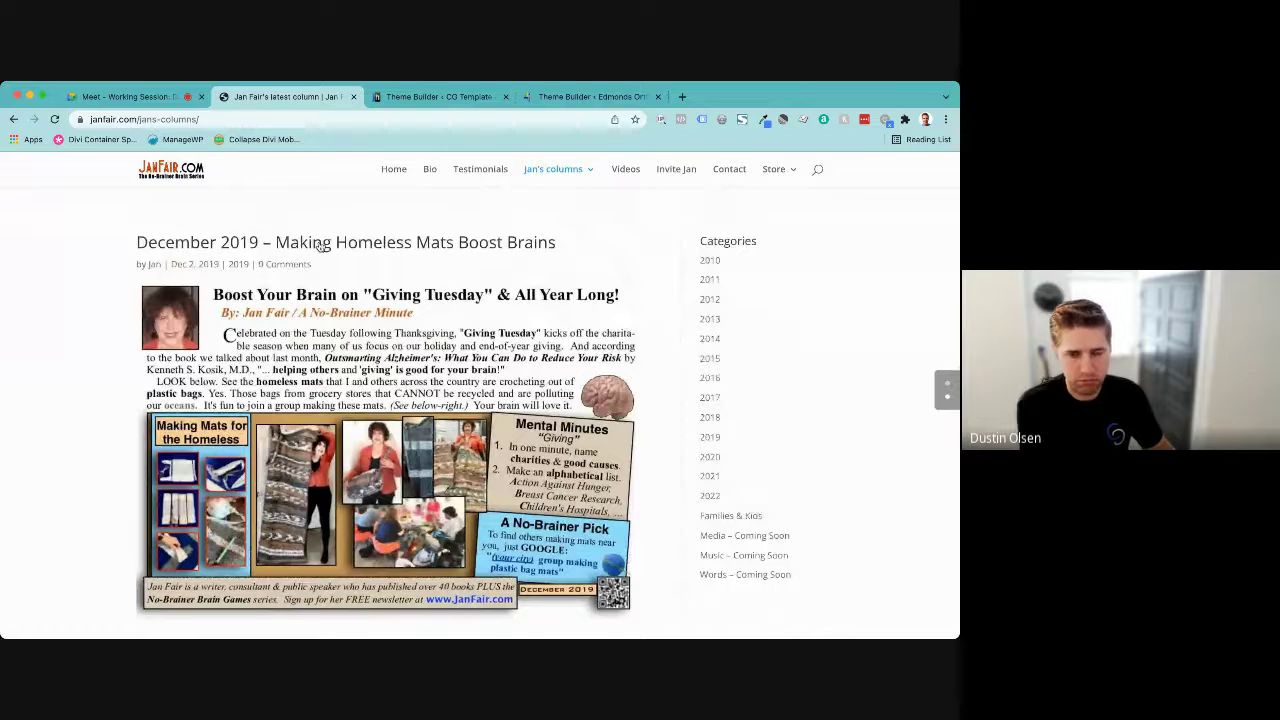
scroll(301, 296, "down", 1)
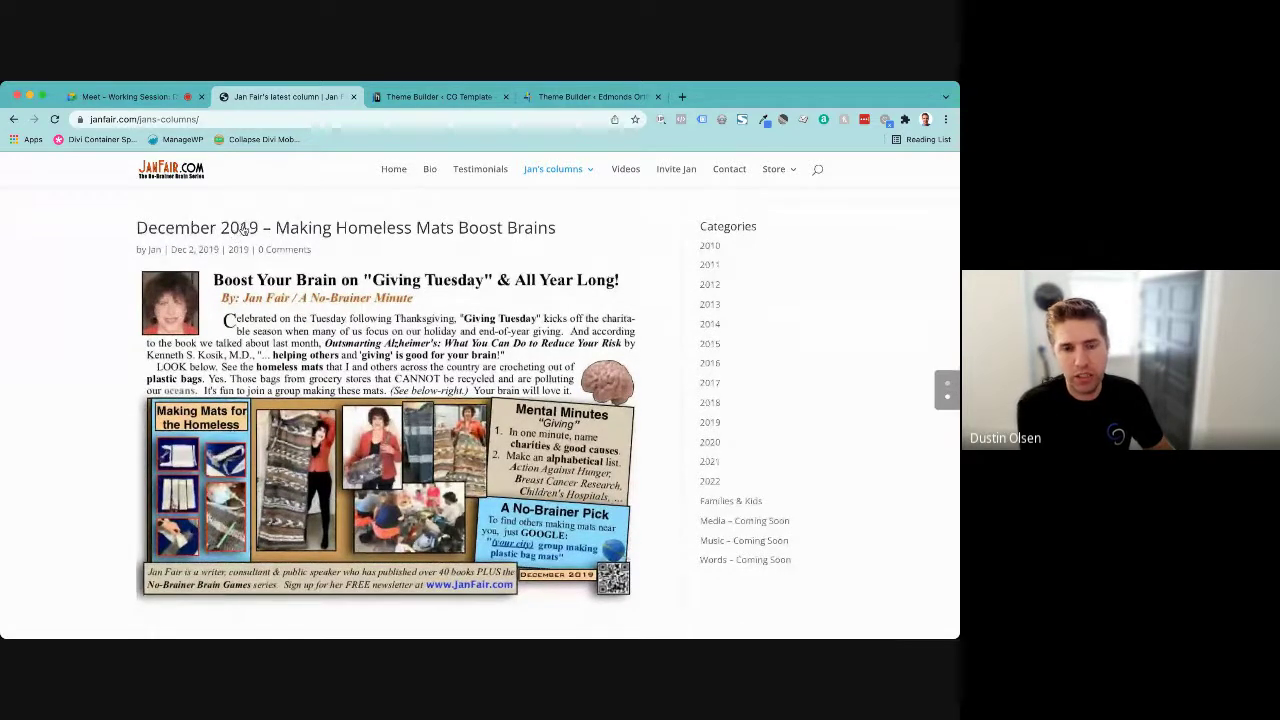
scroll(310, 430, "down", 5)
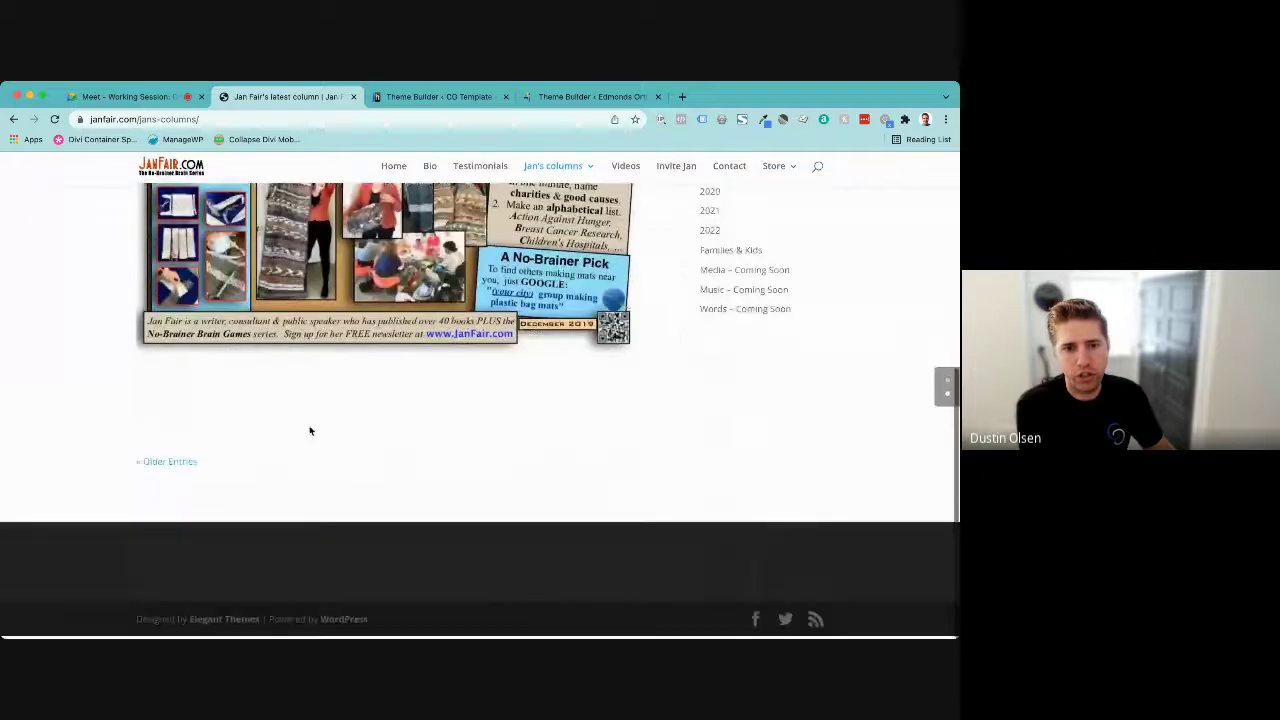
scroll(274, 345, "up", 3)
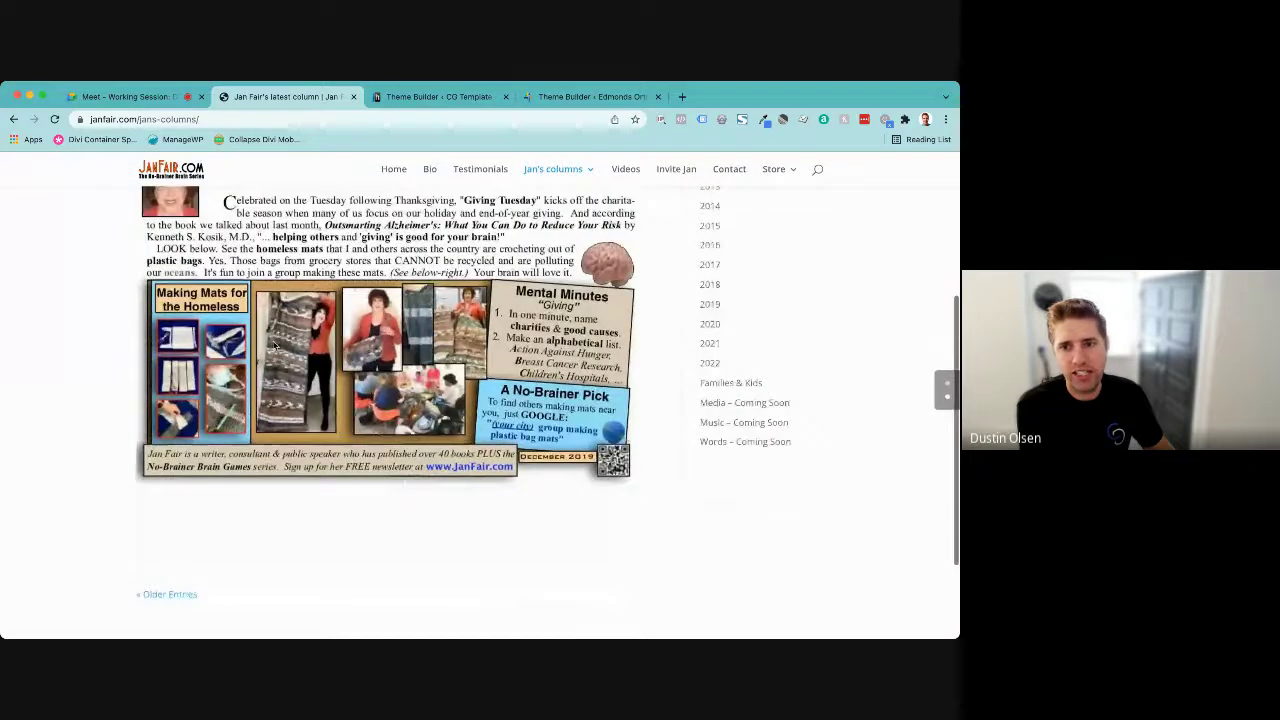
scroll(274, 345, "up", 3)
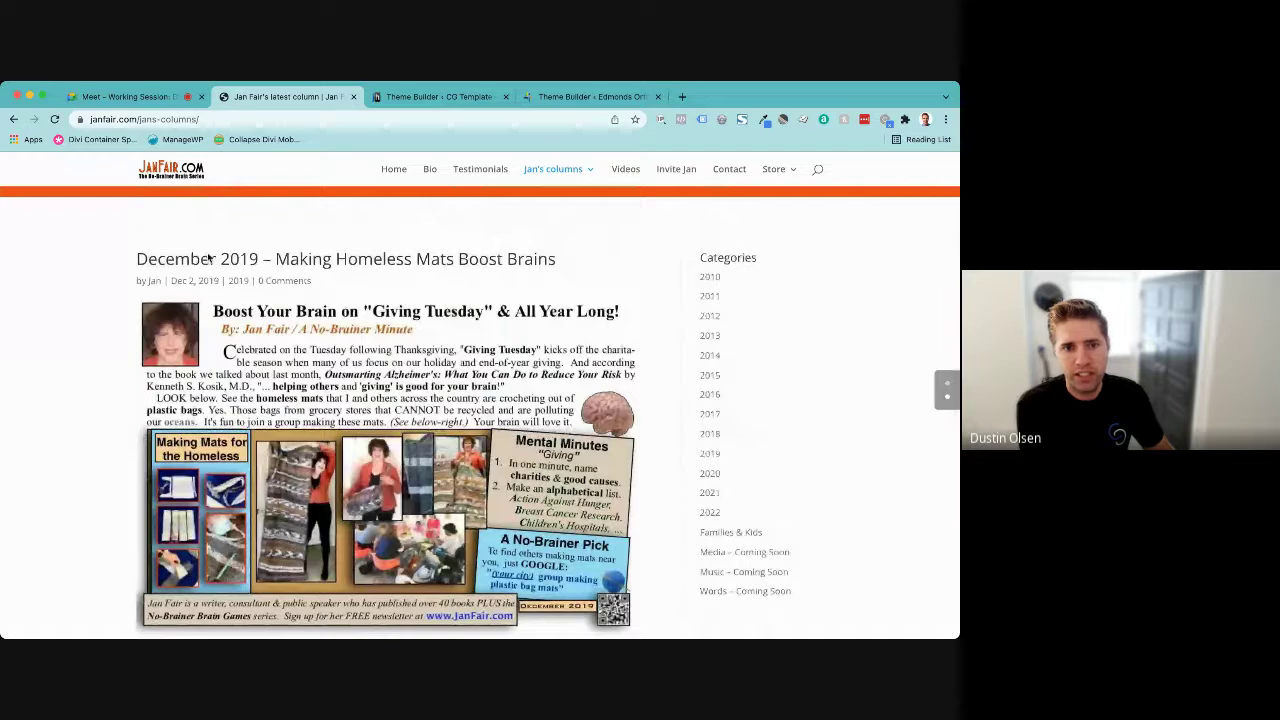
- Go from the December 2019 post to the older entries and view the November 2019 column
scroll(161, 488, "down", 5)
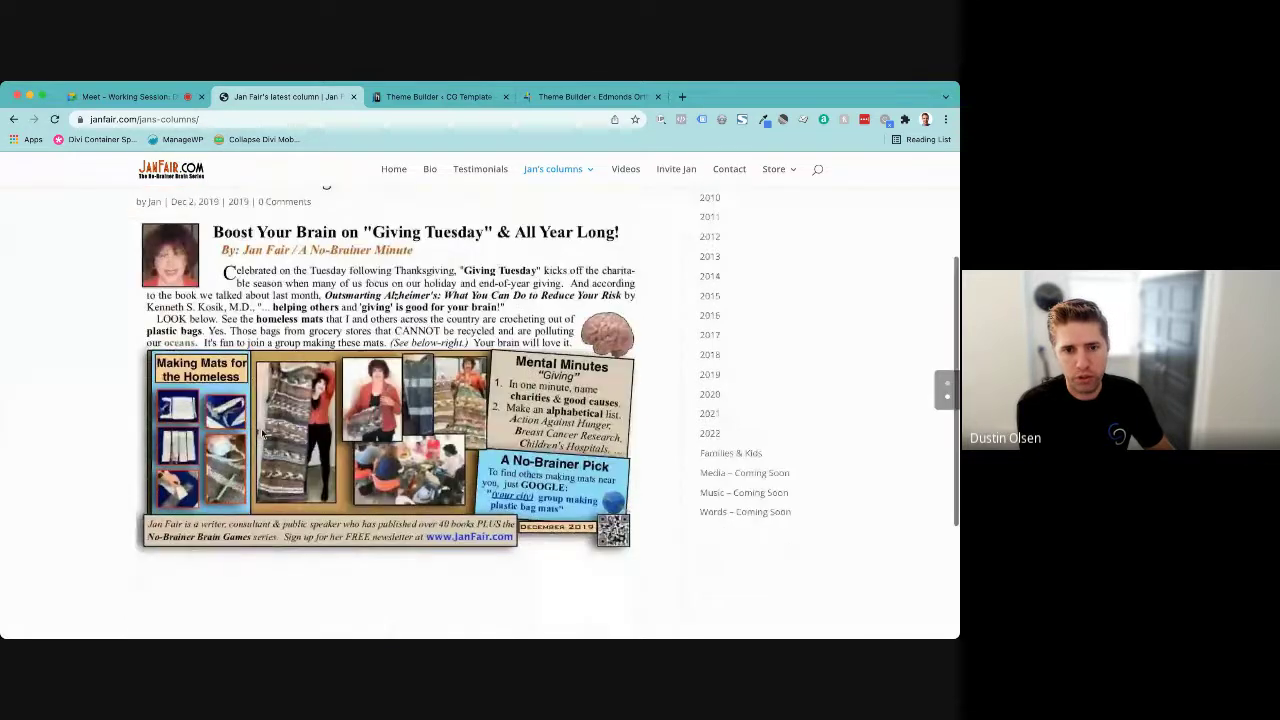
left_click(161, 482)
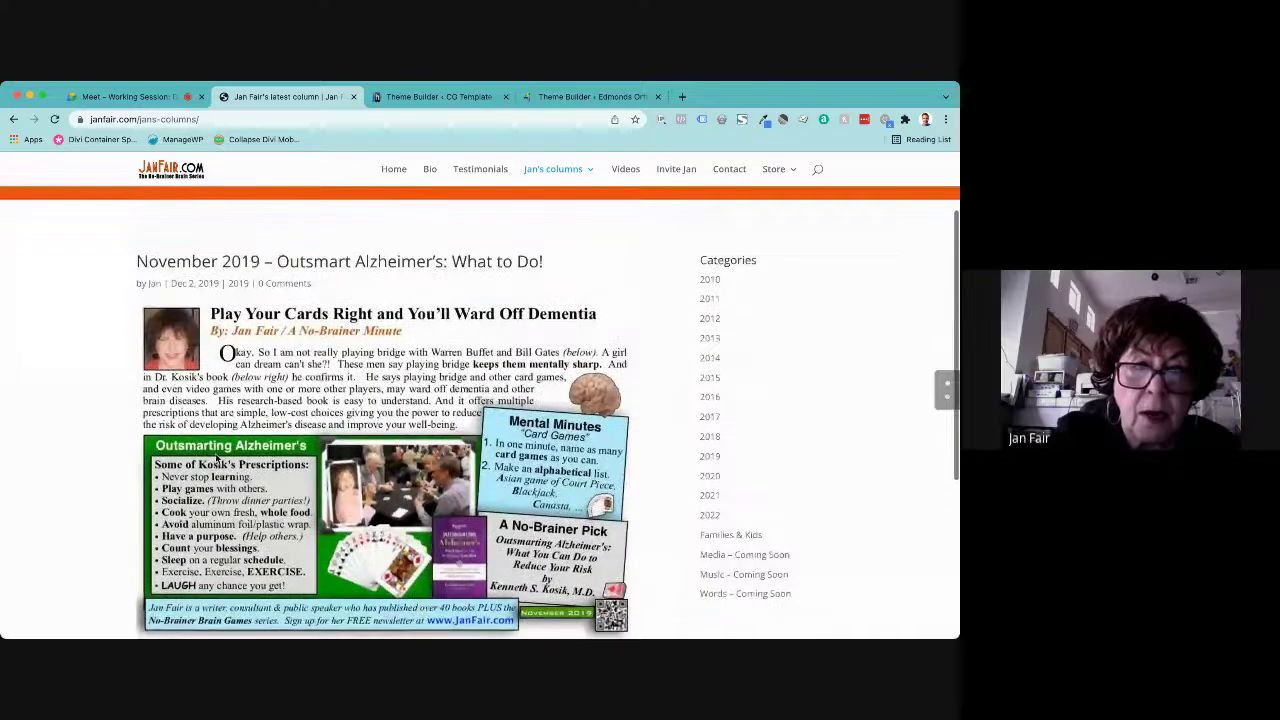
scroll(216, 457, "down", 1)
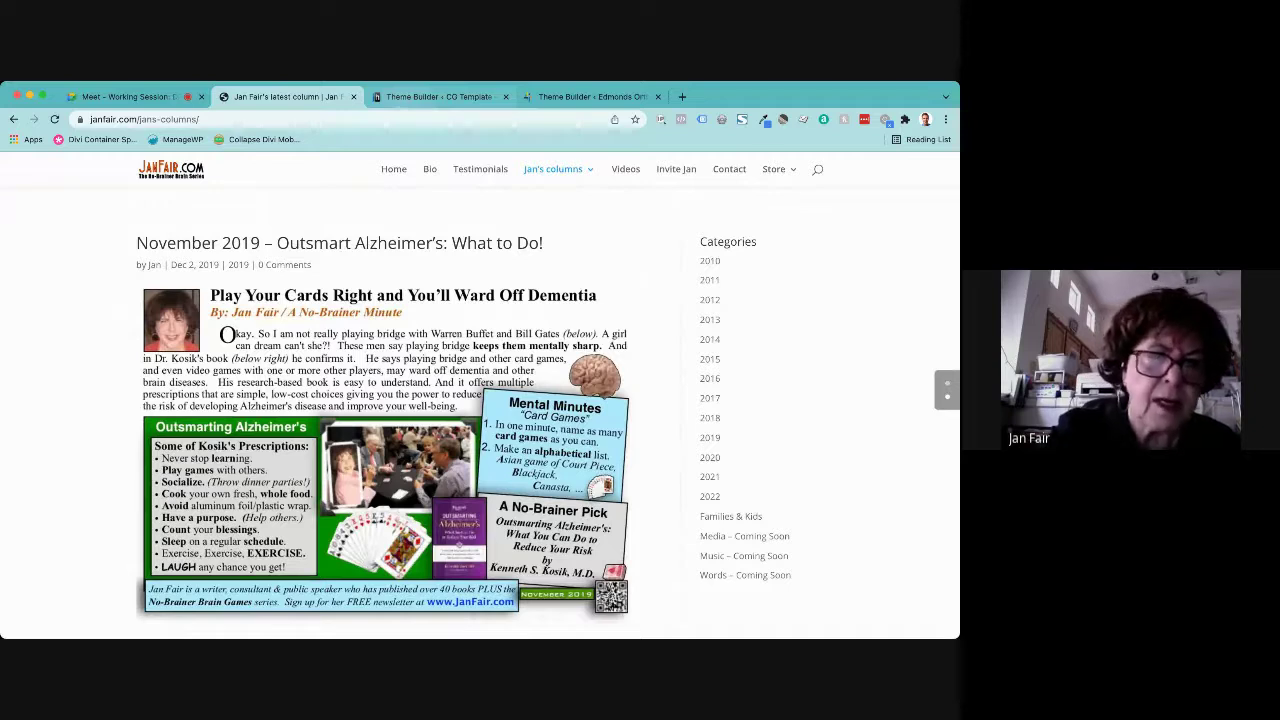
- On the CG Template site, leave the footer layout editor and delete the Default Website Template's global footer, saving the changes
left_click(417, 97)
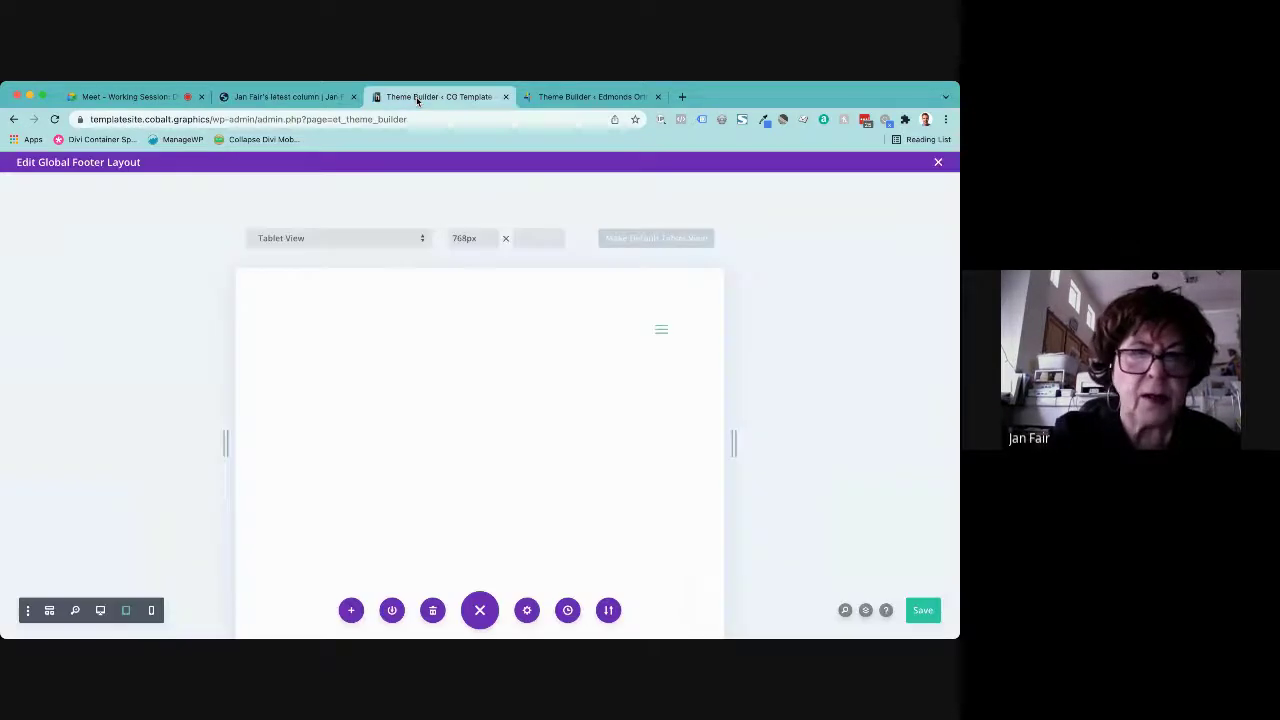
left_click(938, 162)
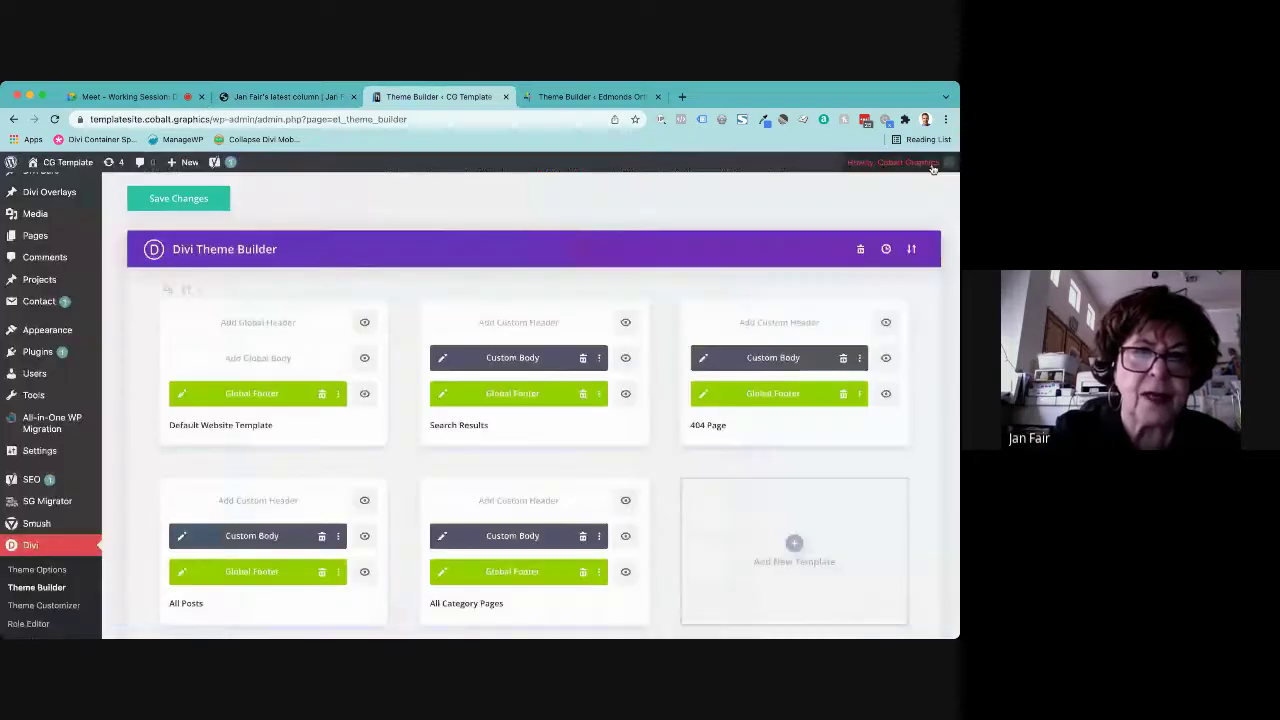
left_click(323, 398)
left_click(510, 482)
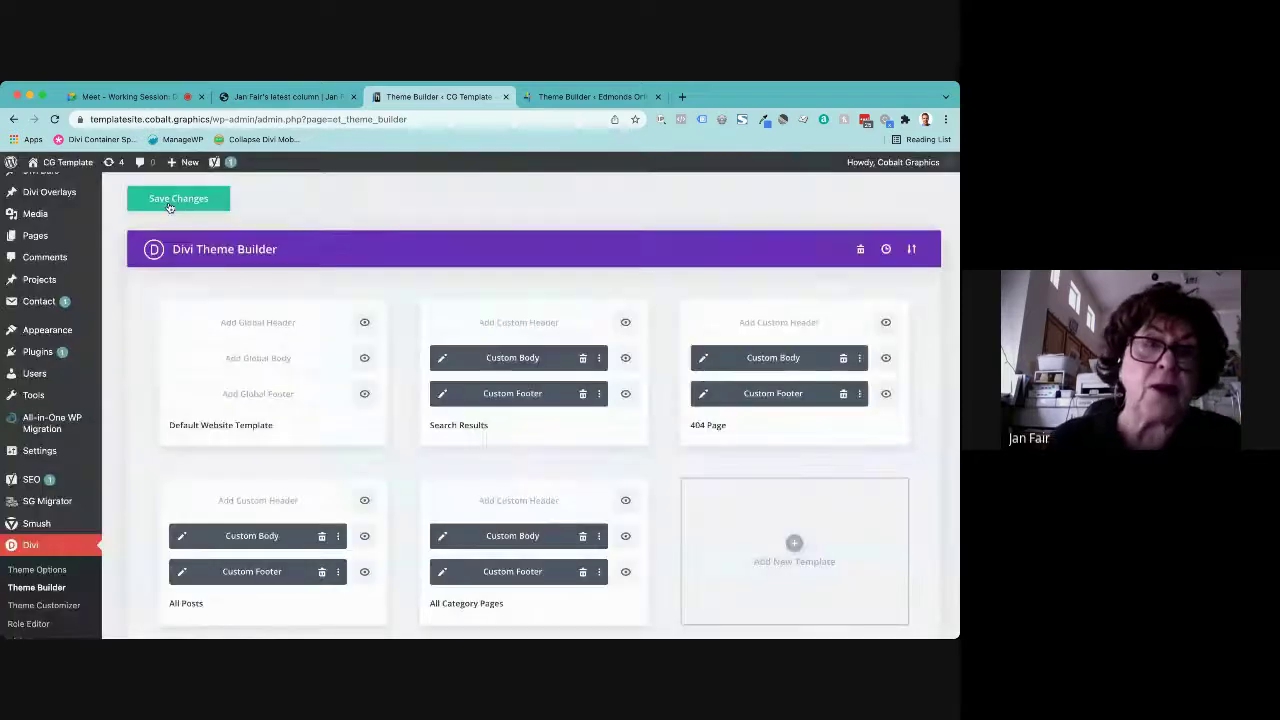
- Open the CG Template site's home page in the Divi Visual Builder
mouse_move(65, 192)
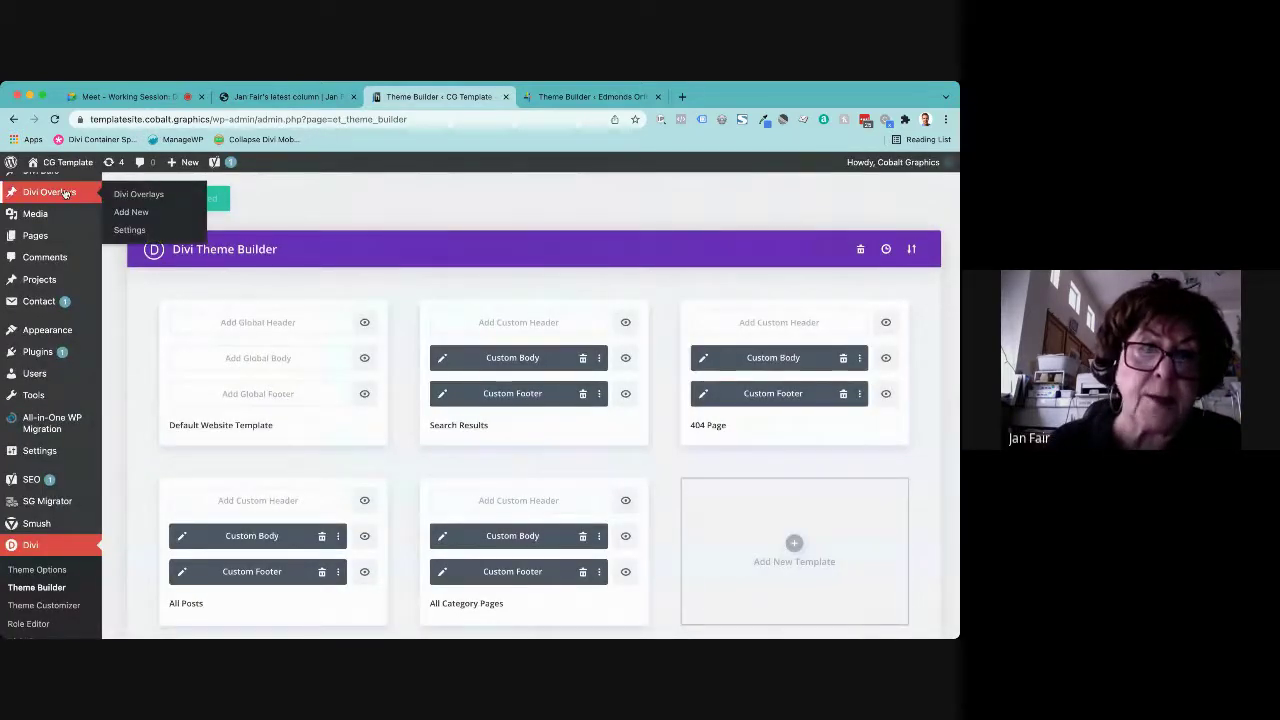
scroll(58, 203, "up", 2)
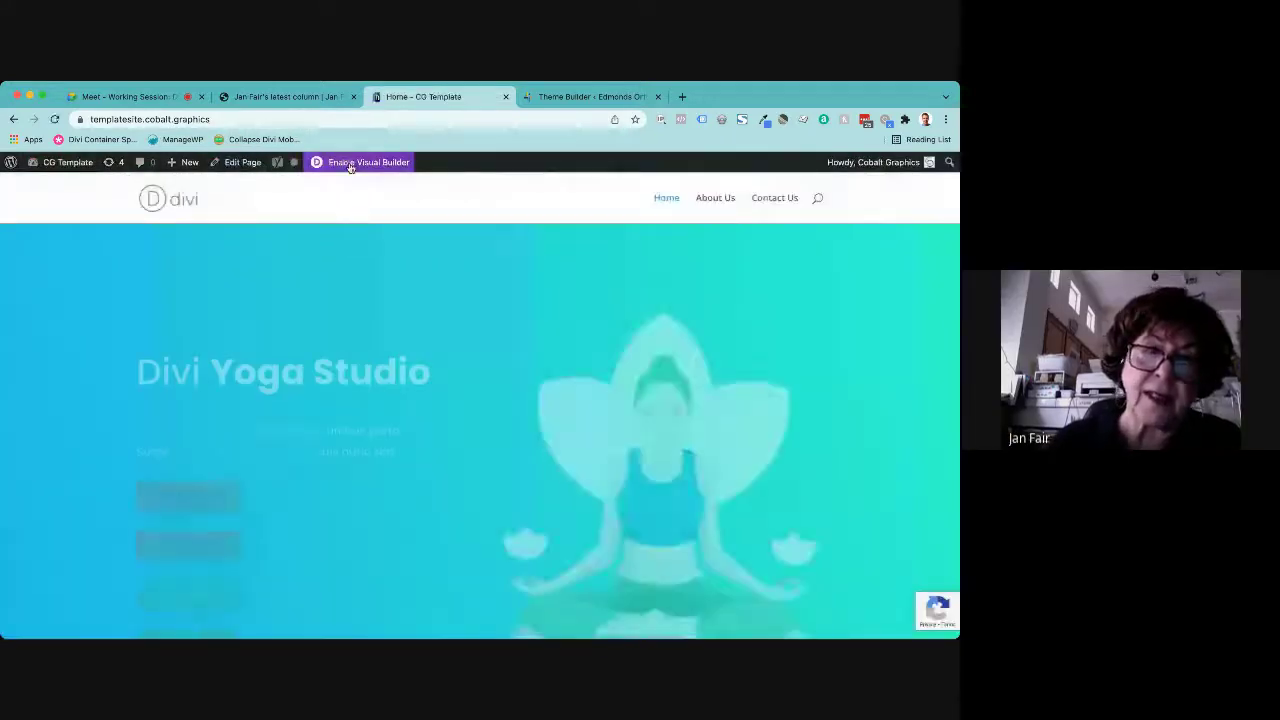
left_click(350, 164)
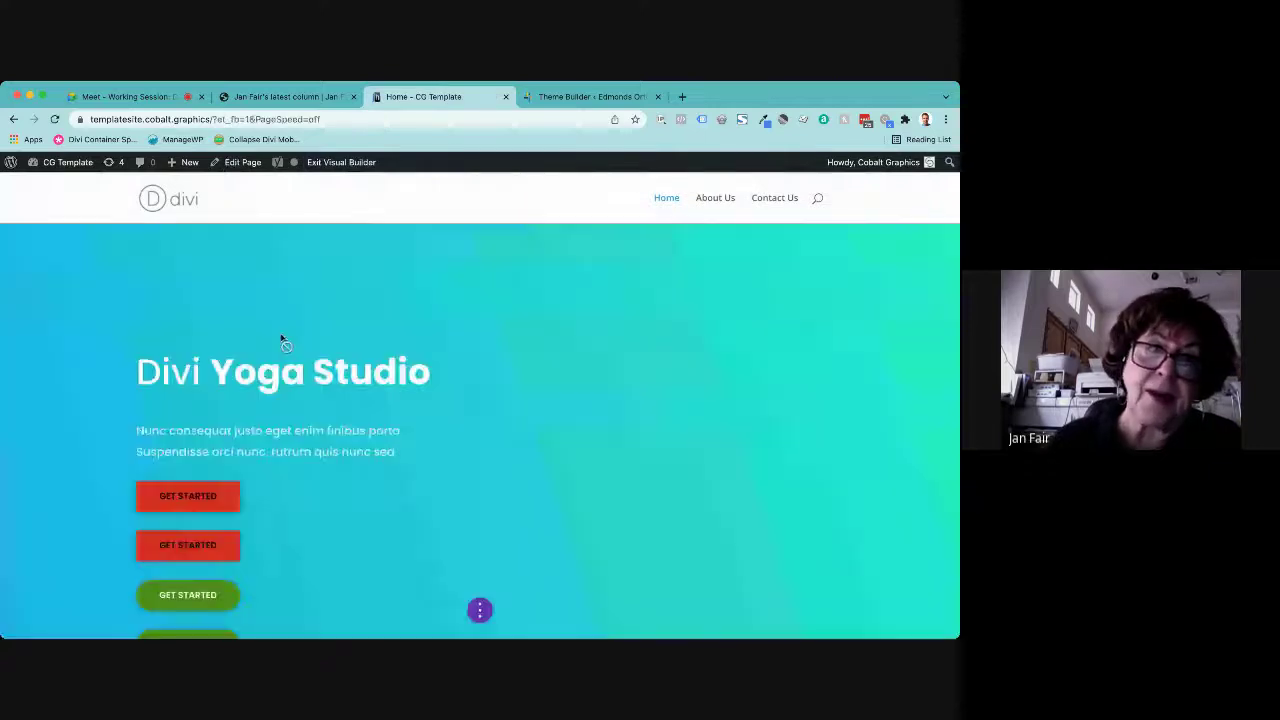
- Delete the red text section and insert a Blog module below the "Register Online Today!" paragraph, closing its settings
scroll(283, 342, "down", 5)
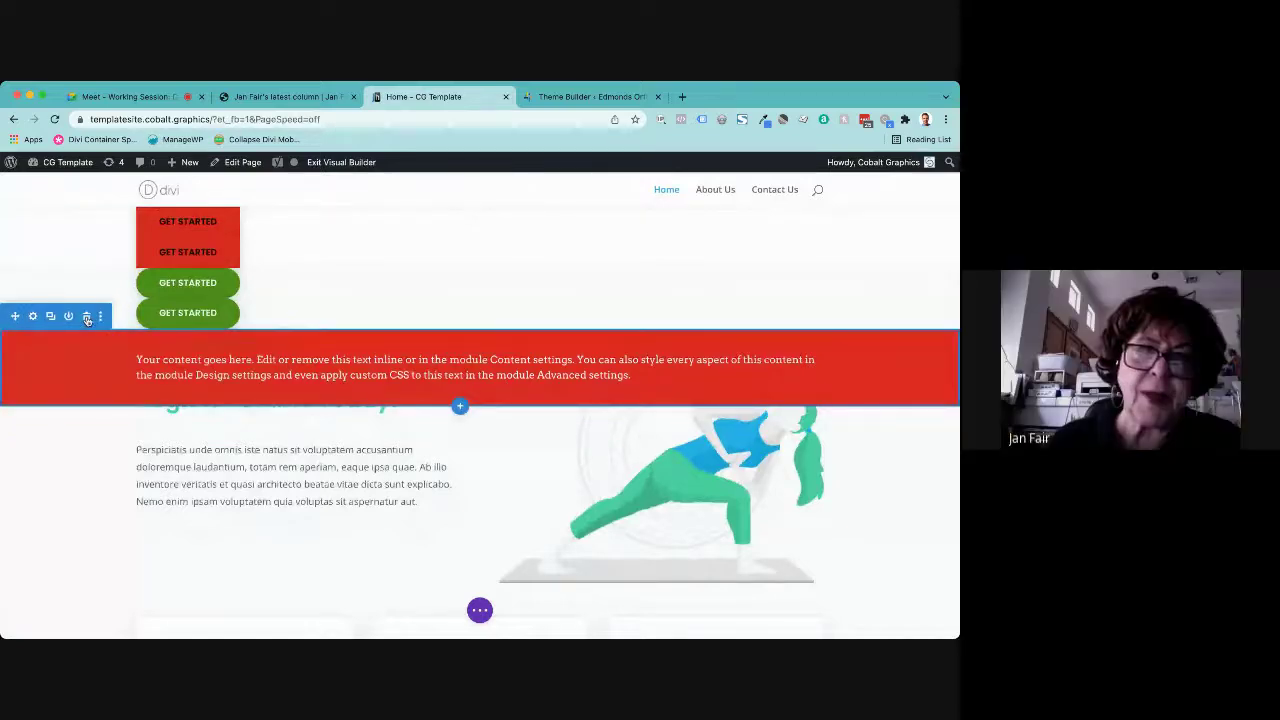
left_click(87, 316)
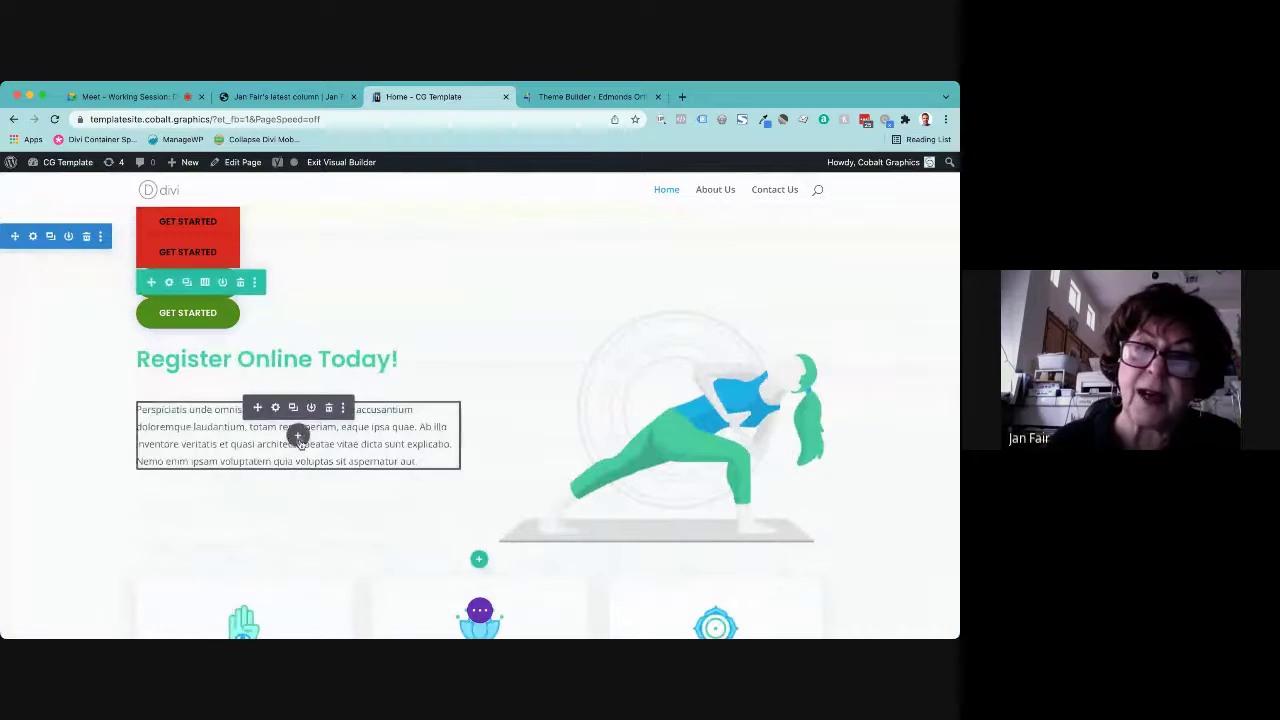
left_click(297, 437)
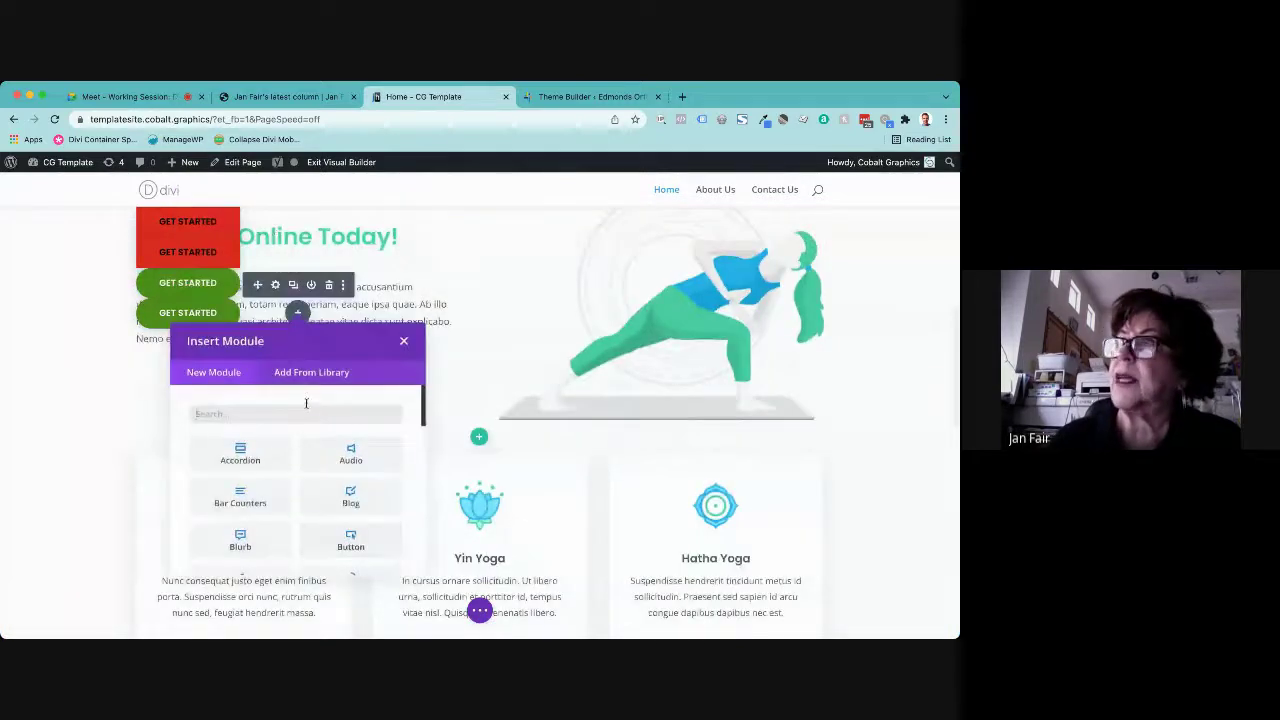
scroll(306, 403, "down", 3)
left_click(336, 466)
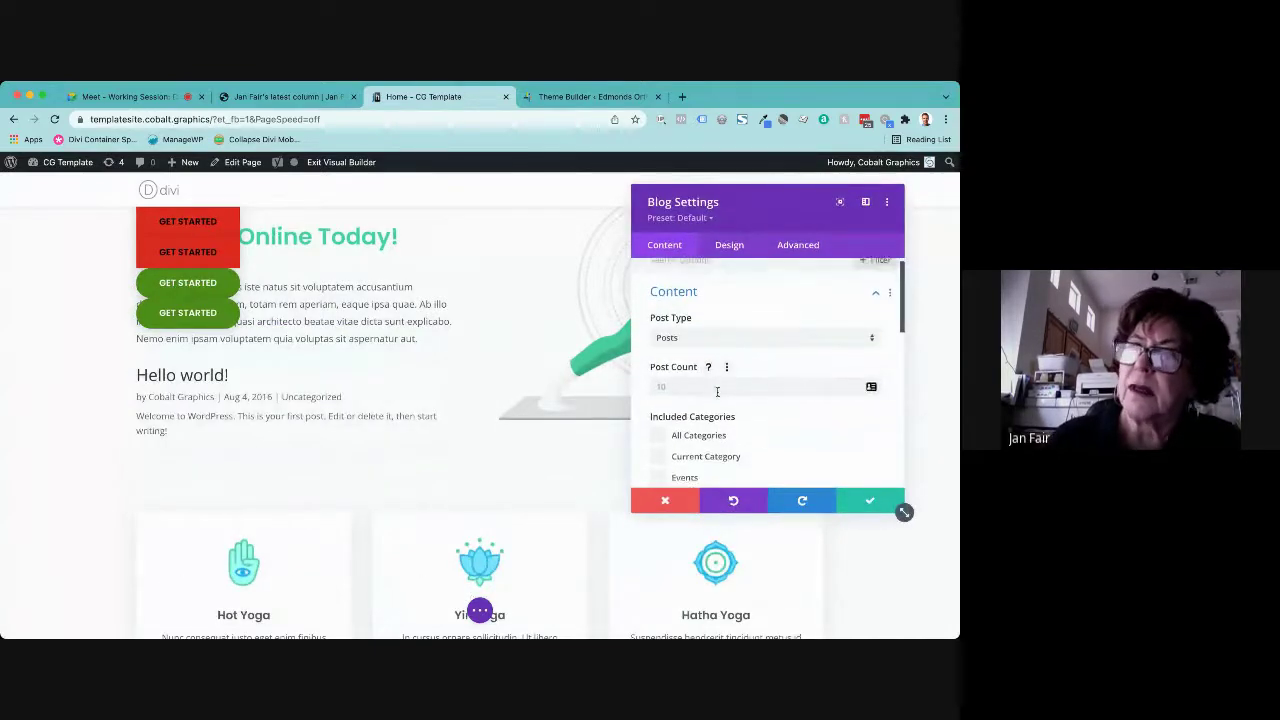
left_click(665, 500)
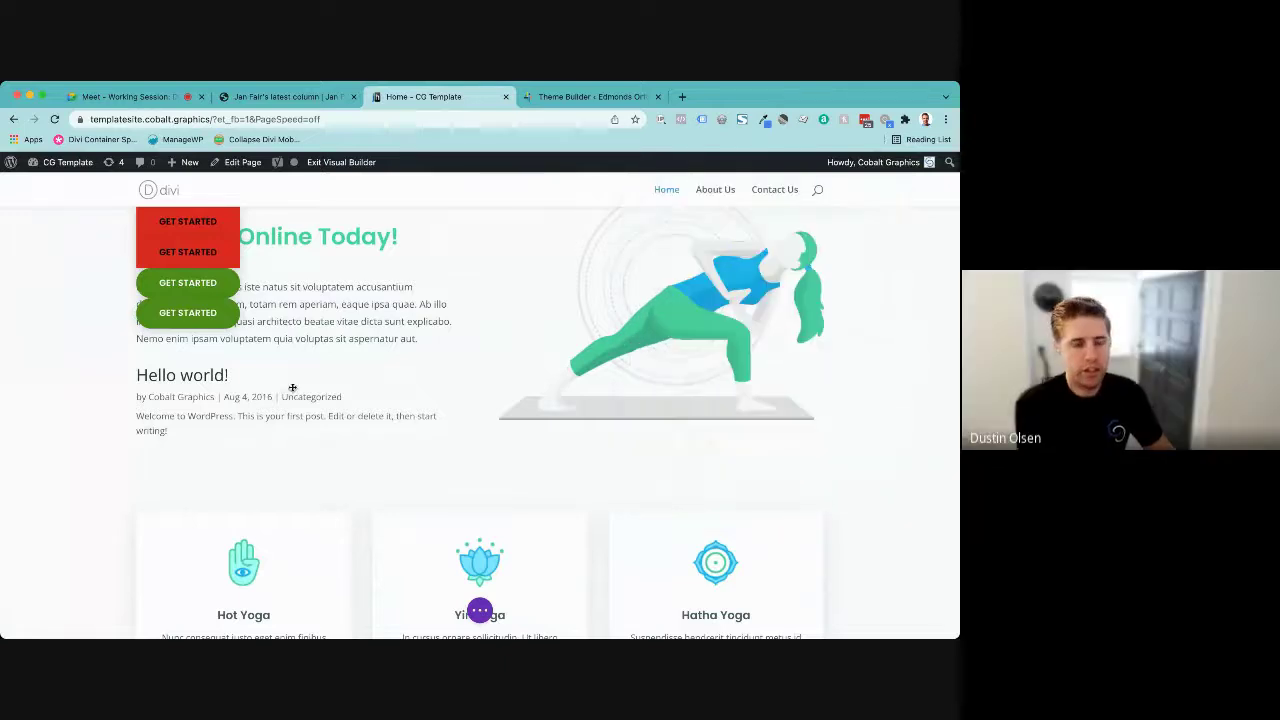
- Delete the new Blog module and search the insertable modules for "blog" under the same paragraph
mouse_move(293, 392)
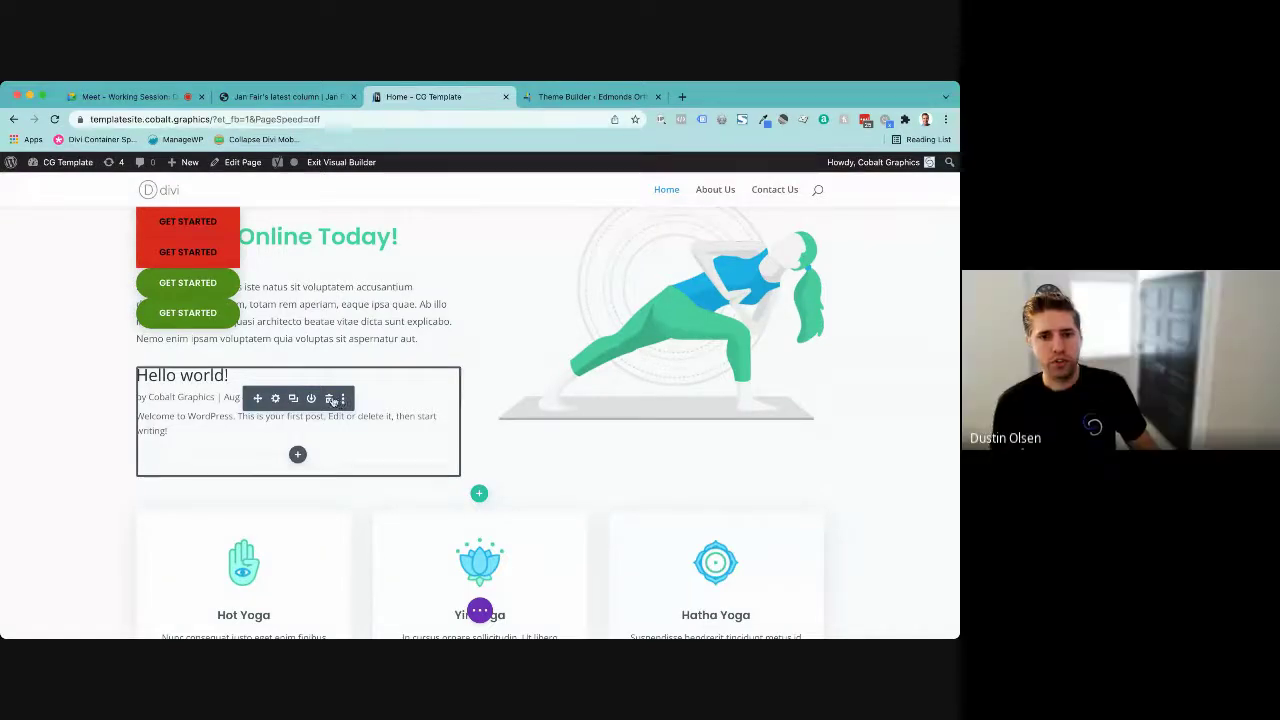
left_click(331, 399)
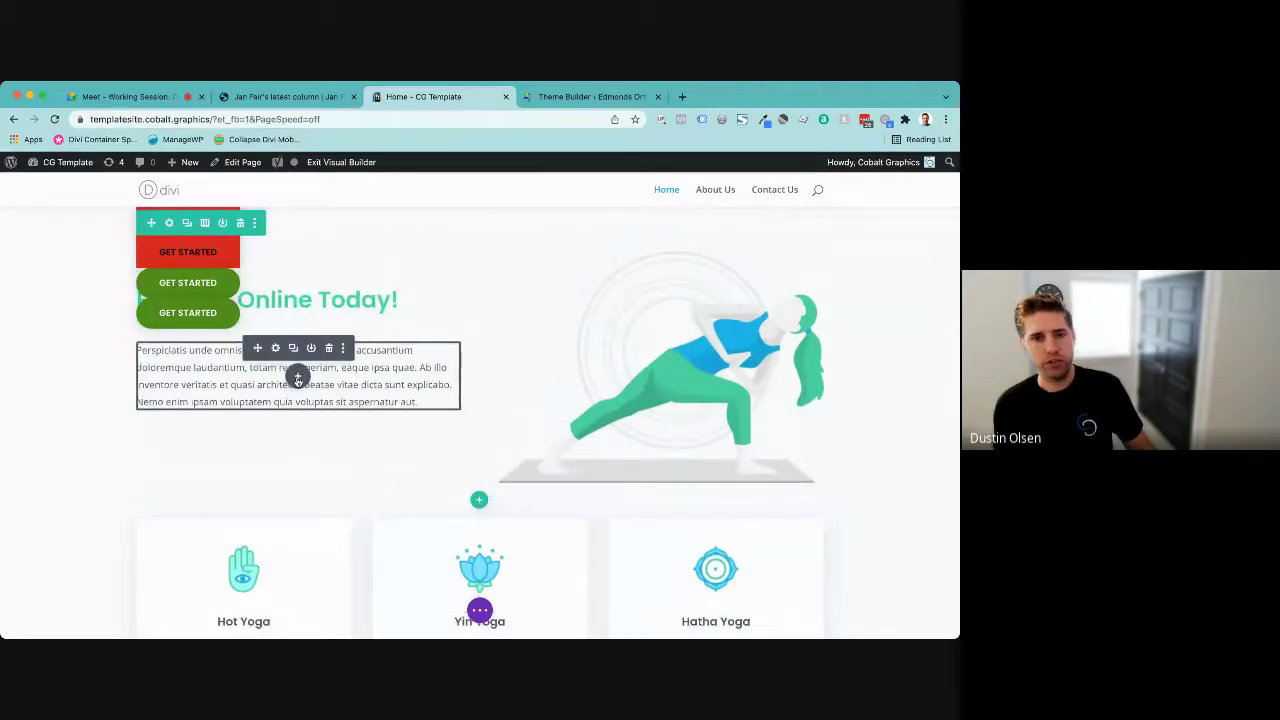
left_click(297, 378)
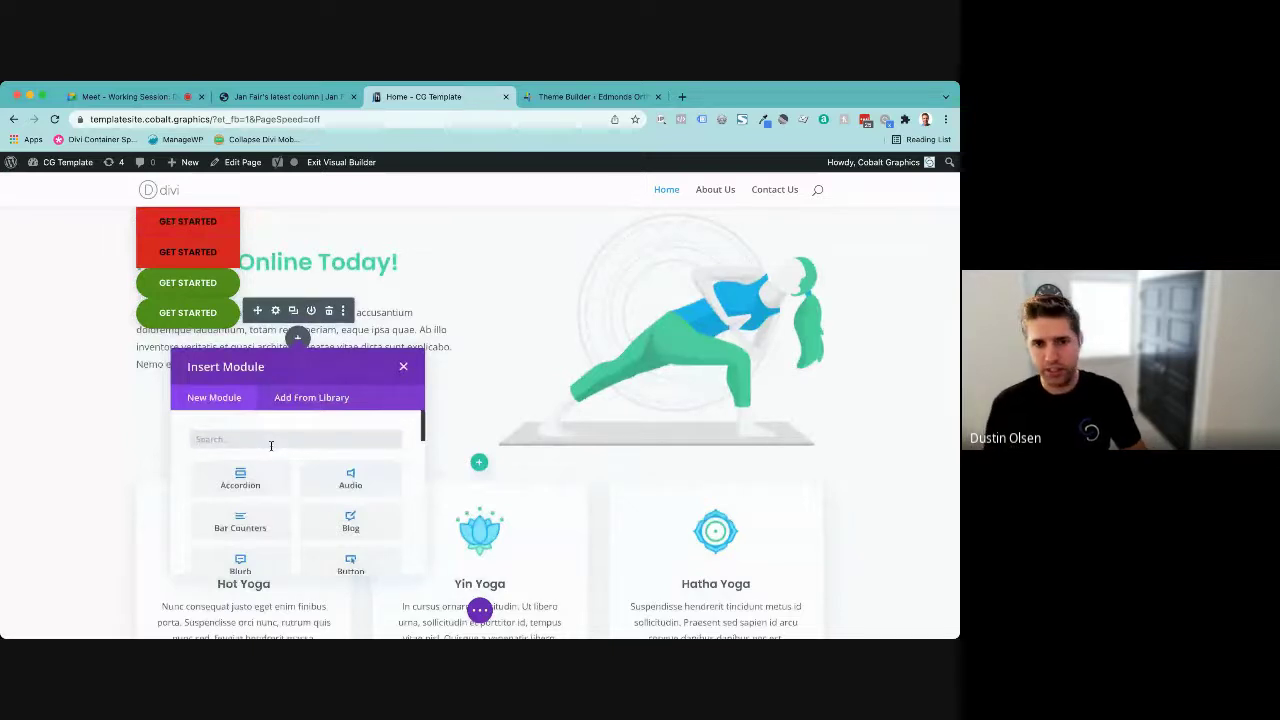
type("bl")
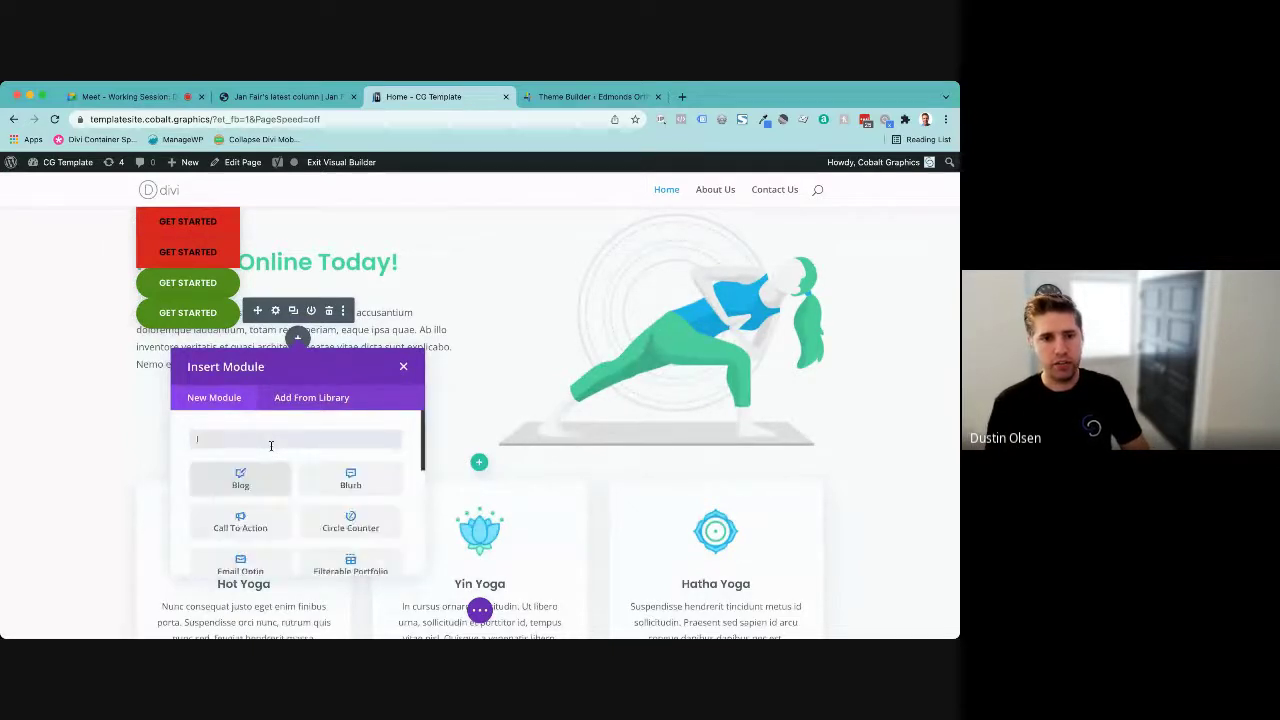
type("og")
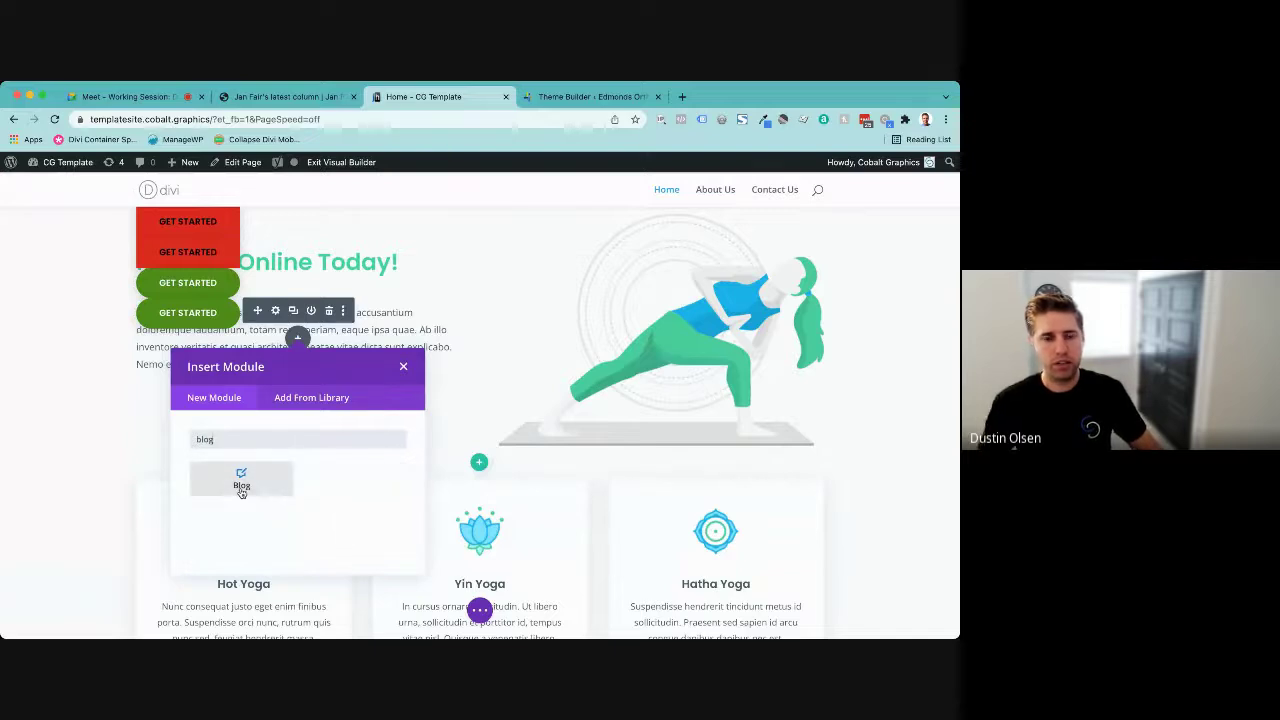
- Compare the November 2019 column page with the CG Template home page being edited
left_click(300, 96)
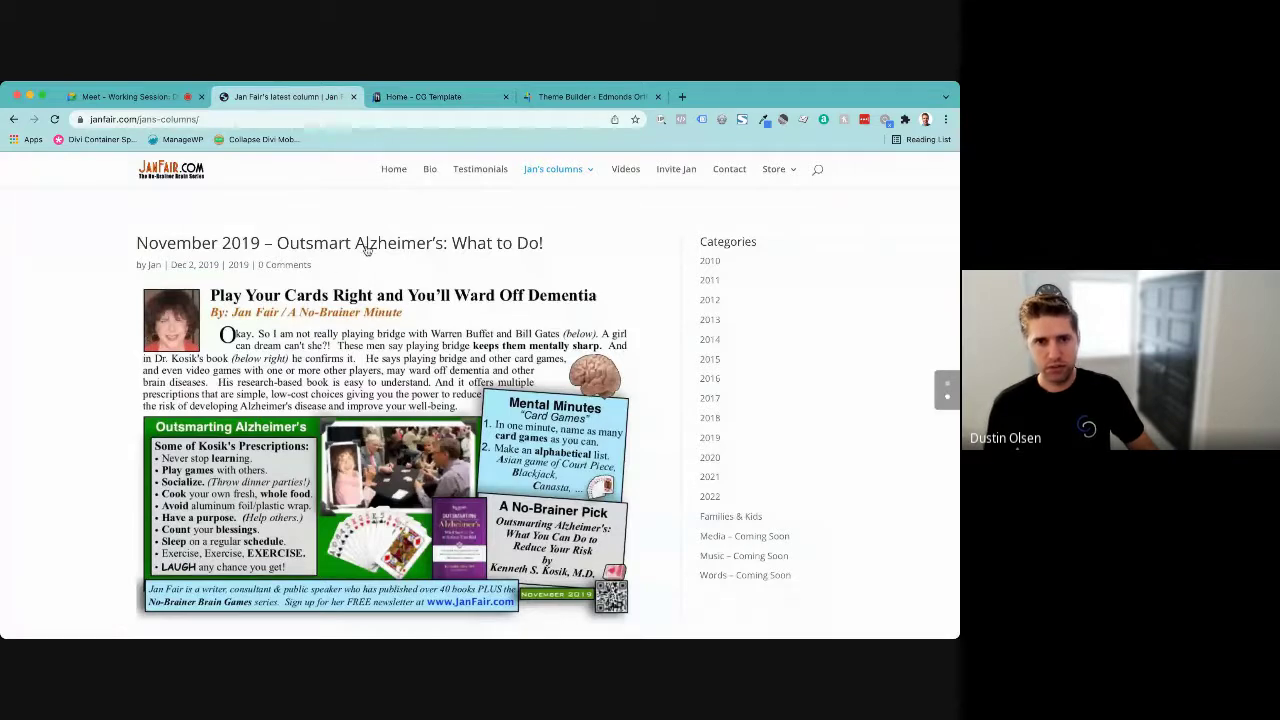
left_click(424, 96)
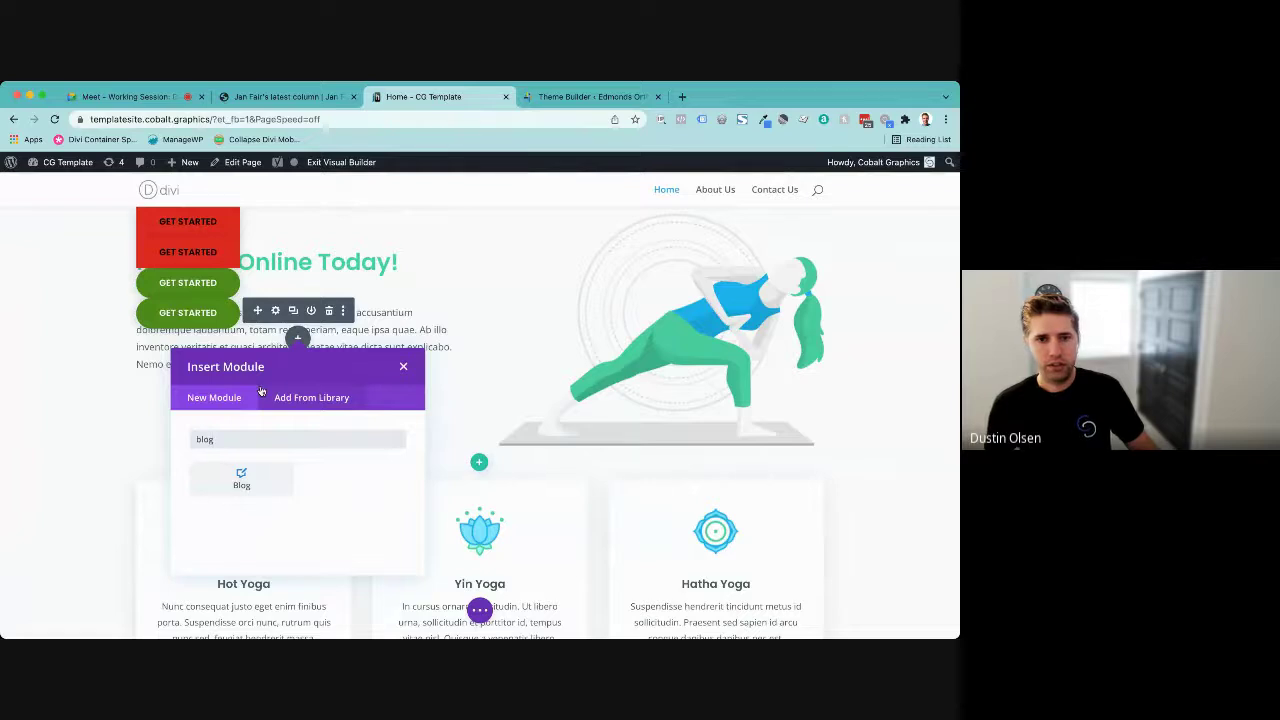
left_click(321, 100)
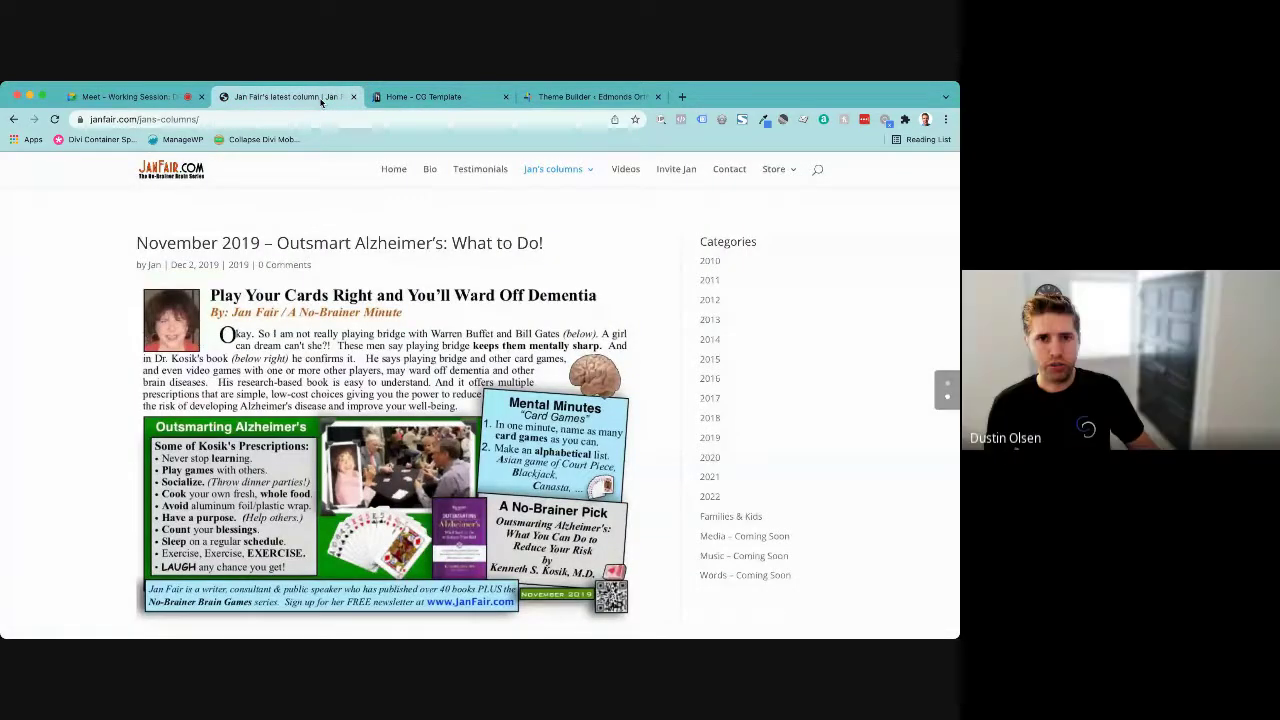
left_click(390, 97)
- Exit the Visual Builder on the CG Template home page, discarding all unsaved changes
left_click(342, 163)
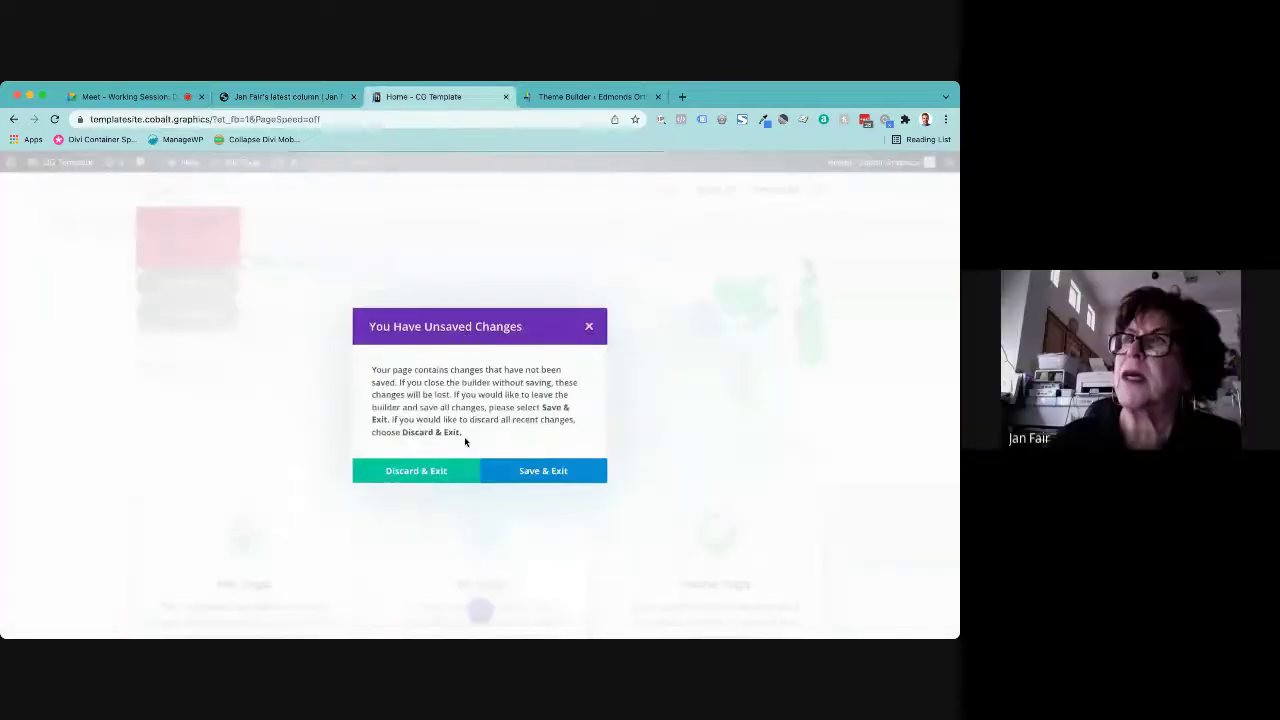
left_click(455, 481)
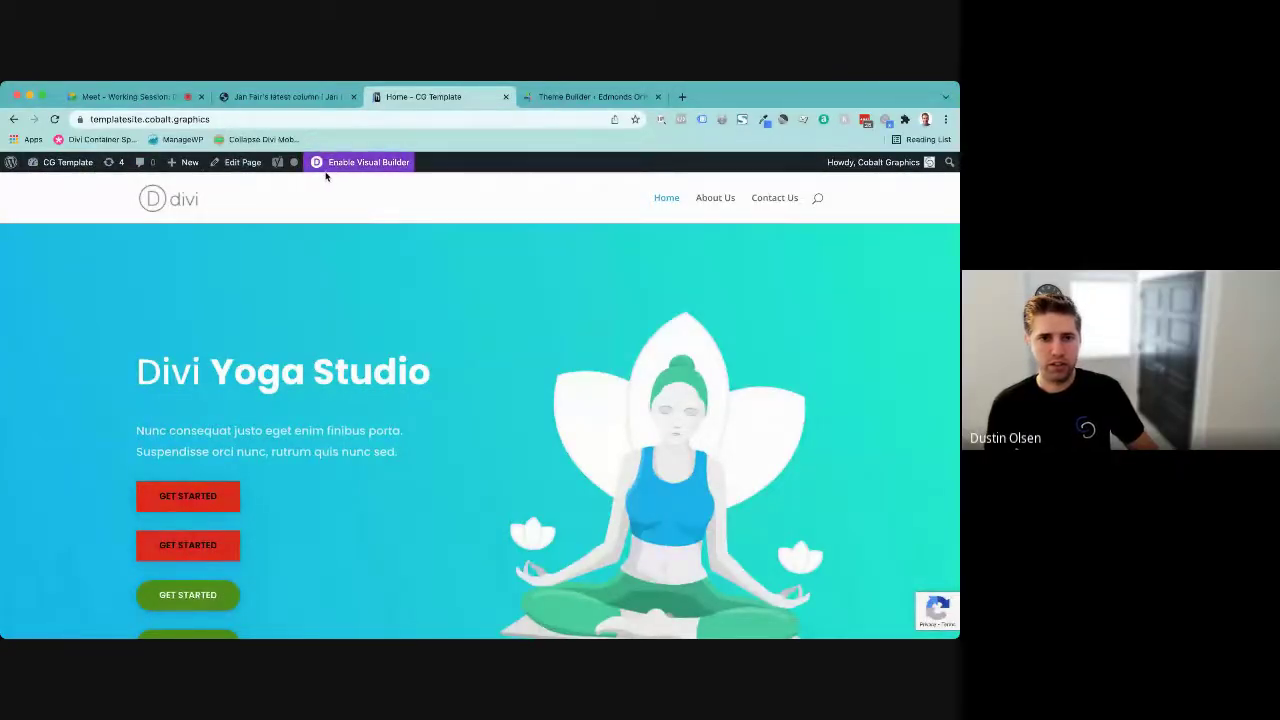
mouse_move(68, 167)
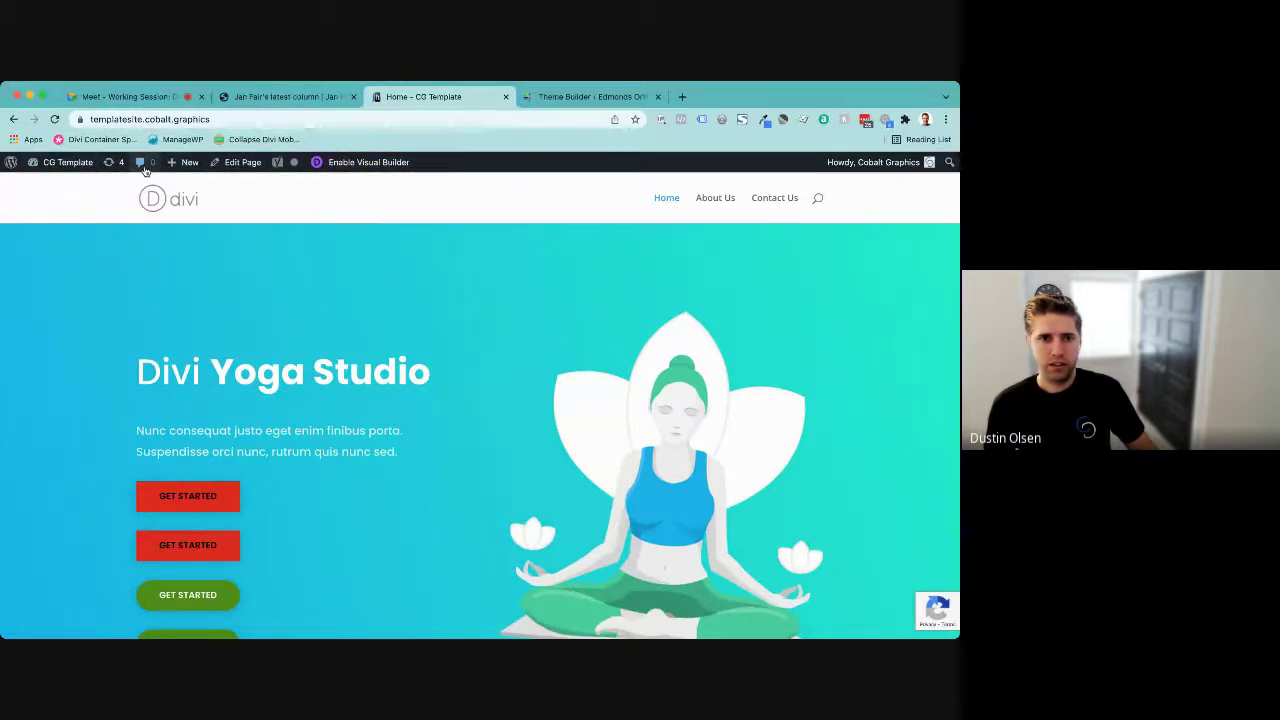
- Check the submenu entries under the columns item on the column website, and return to the CG Template home page
left_click(292, 96)
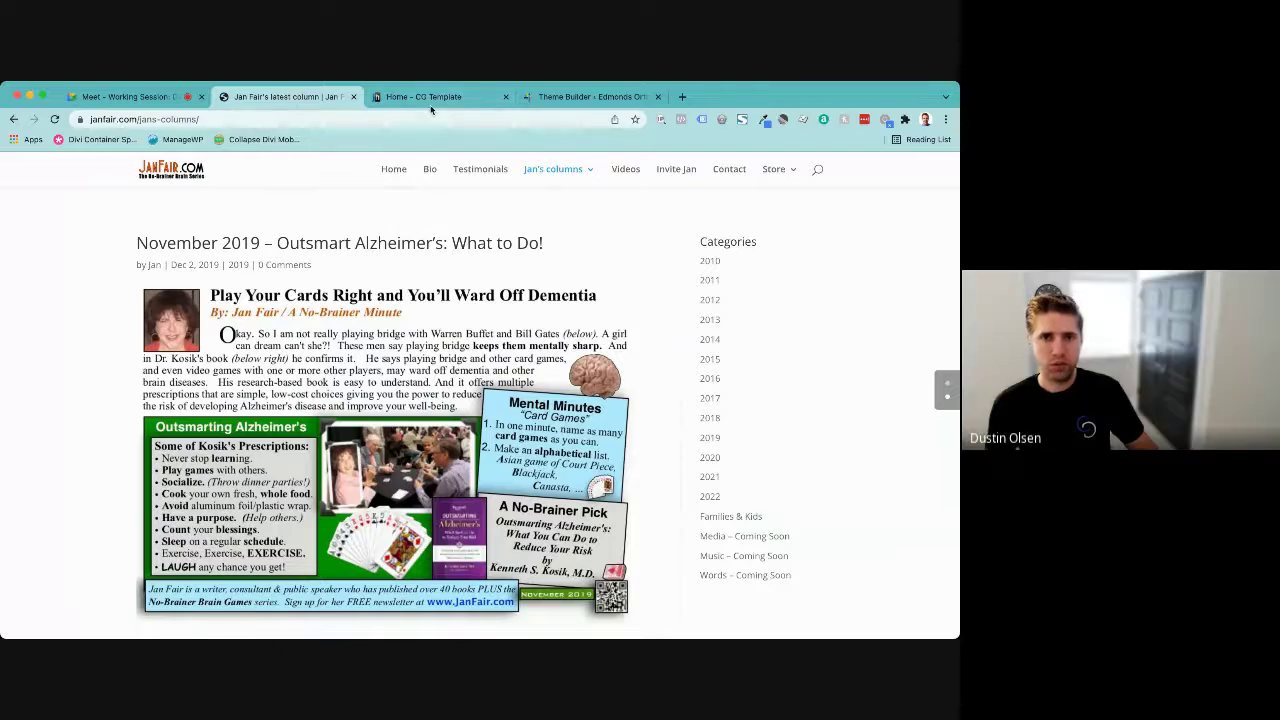
mouse_move(538, 178)
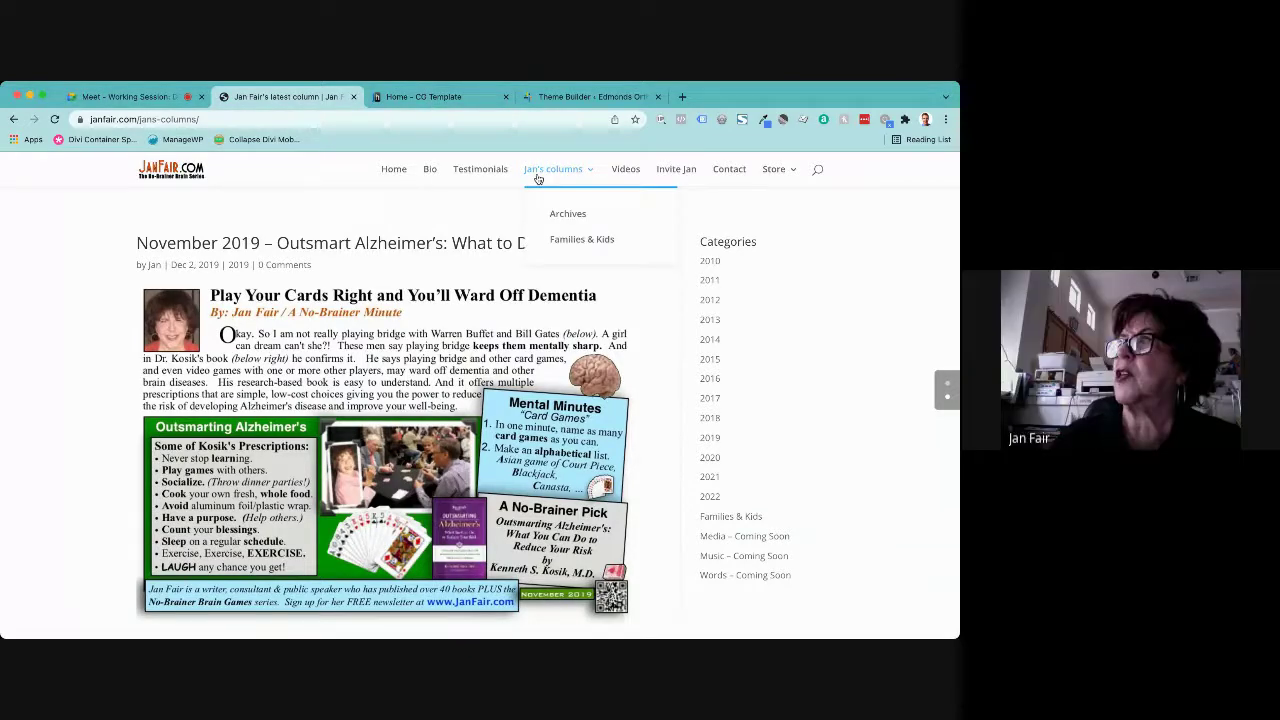
left_click(424, 96)
mouse_move(298, 165)
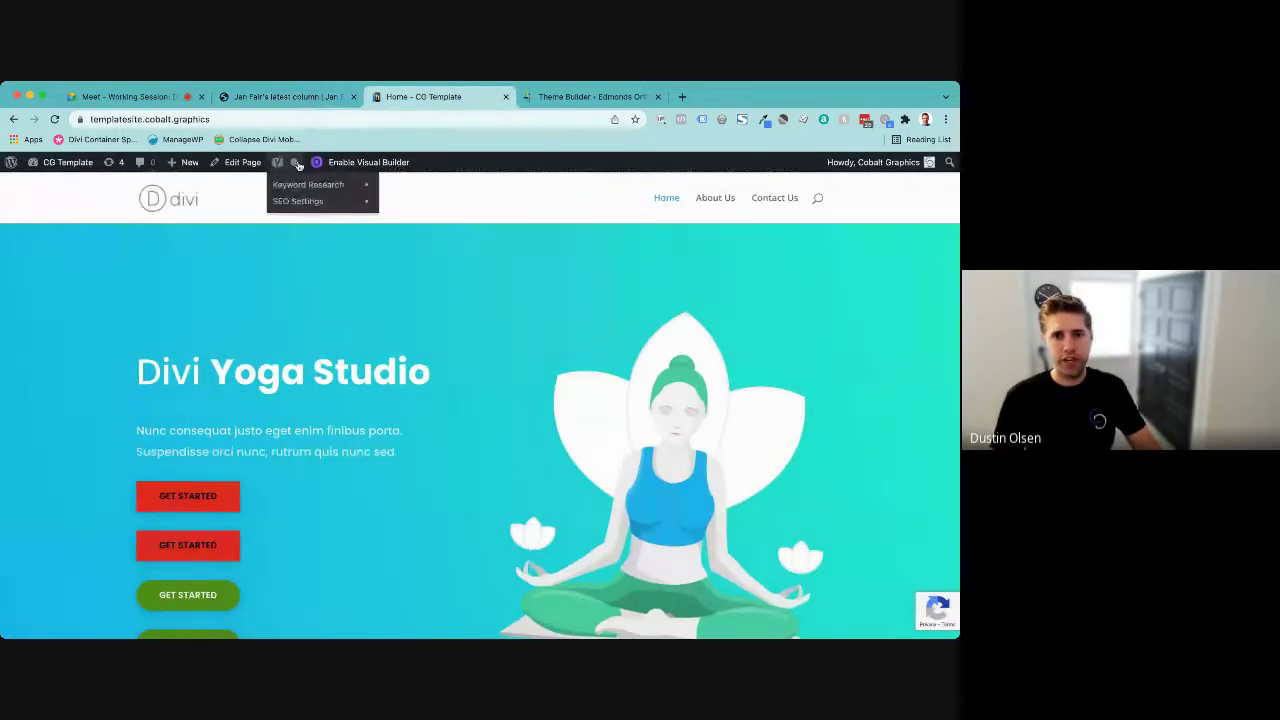
- Reopen the home page in the Visual Builder and delete the red text section above "Register Online Today!"
left_click(353, 164)
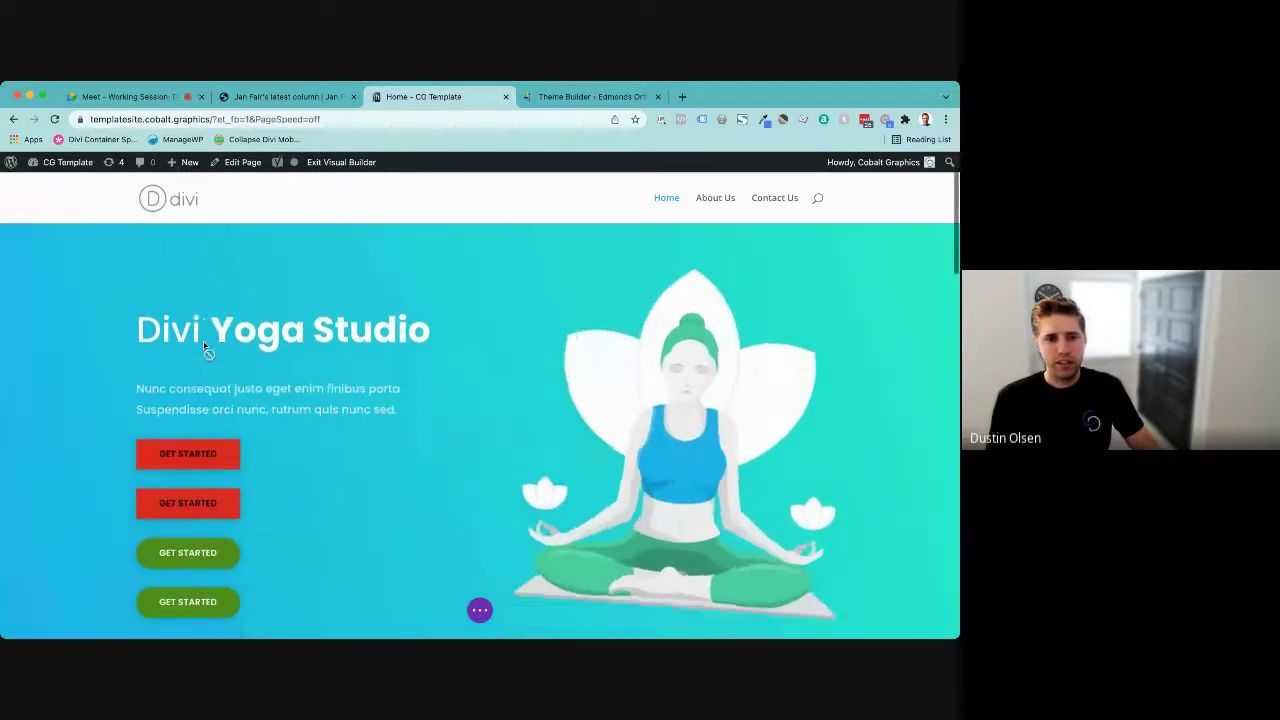
scroll(204, 347, "down", 5)
scroll(204, 347, "down", 3)
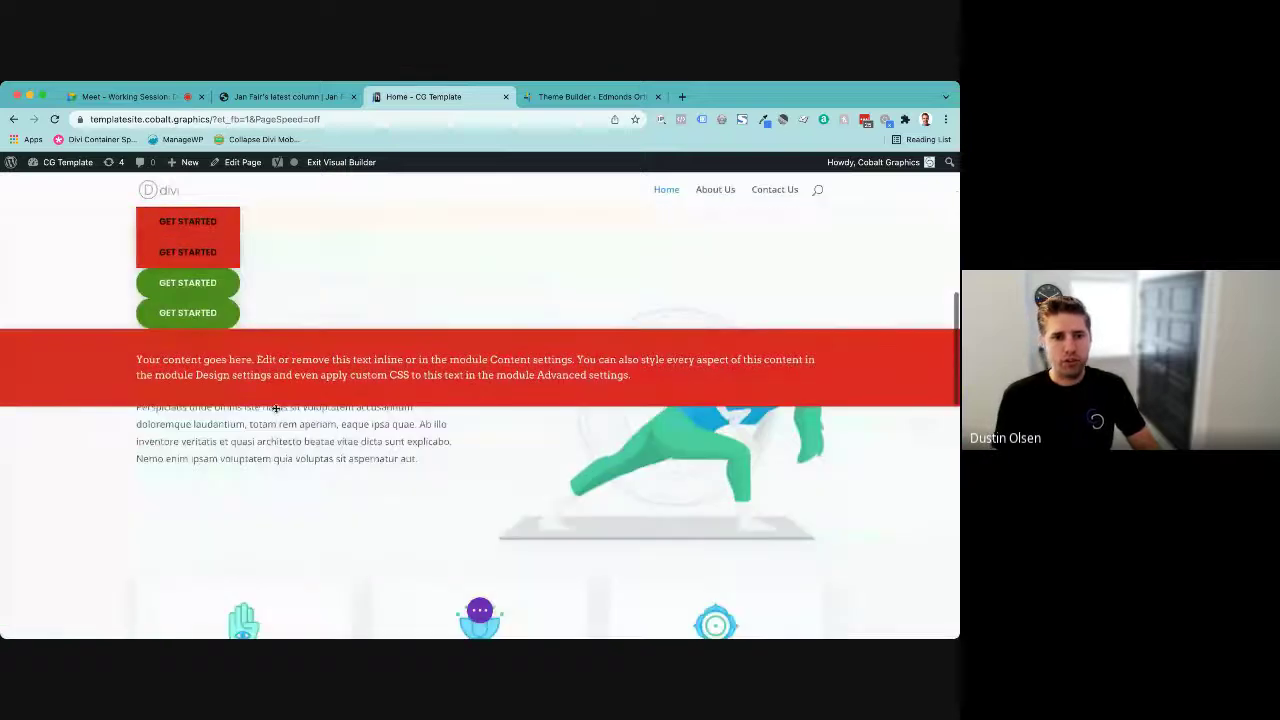
scroll(105, 243, "up", 10)
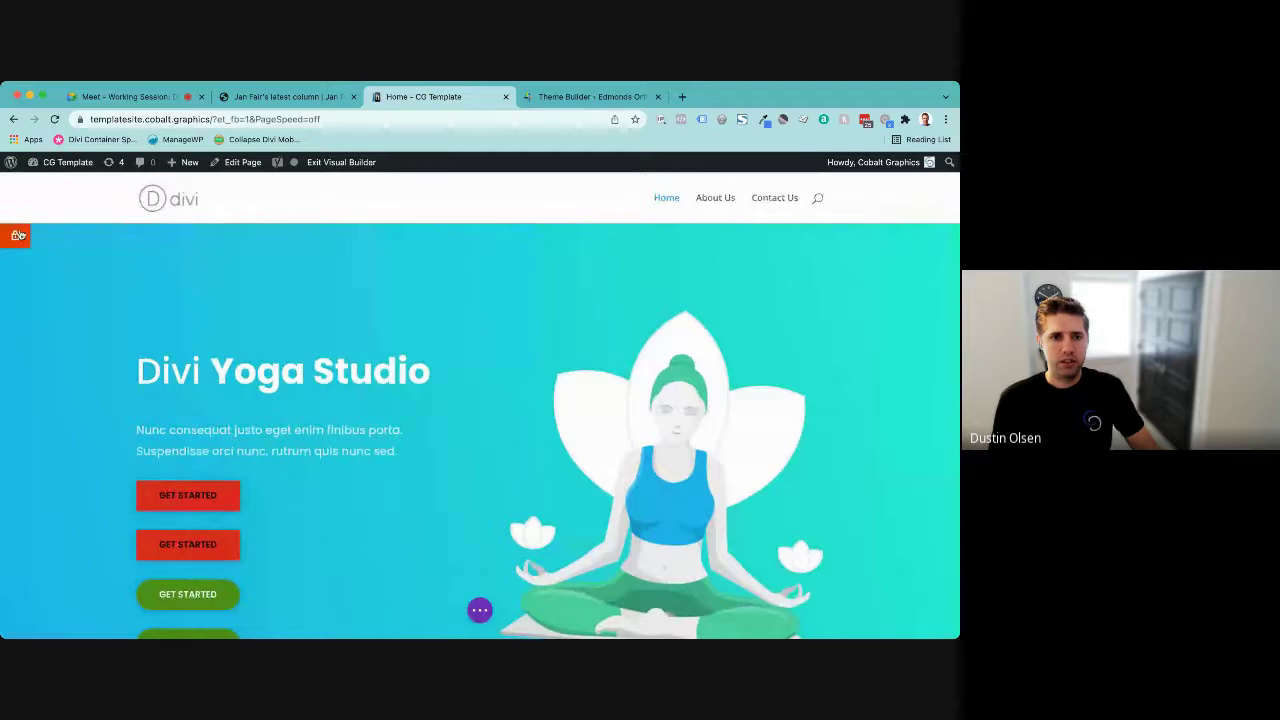
scroll(91, 240, "down", 3)
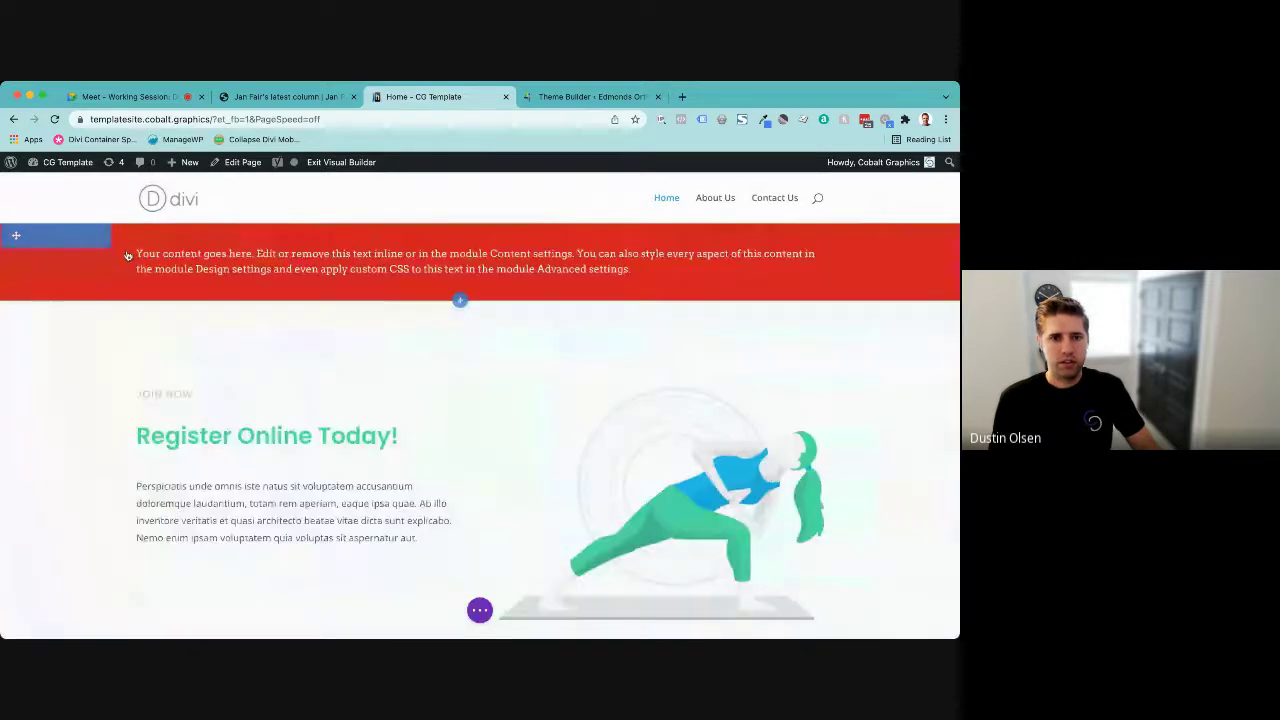
left_click(104, 236)
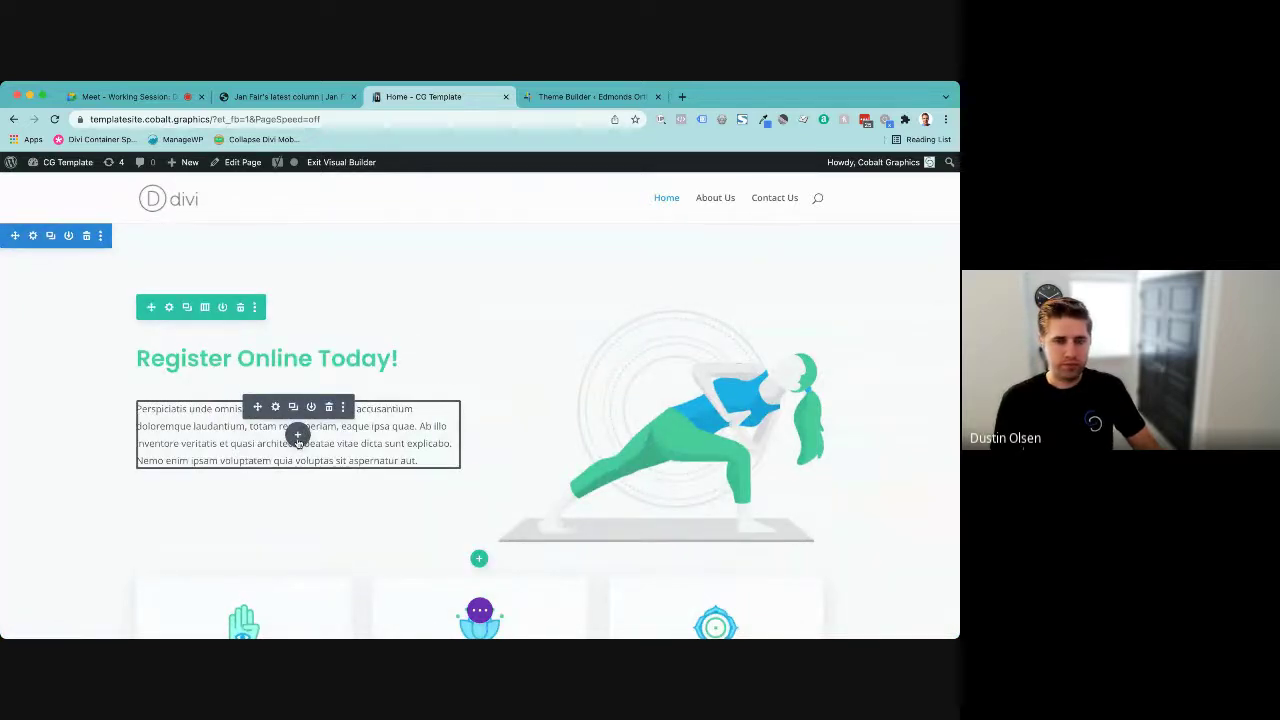
- Insert a Blog module below the "Register Online Today!" paragraph, look over its content options and close the settings
left_click(297, 434)
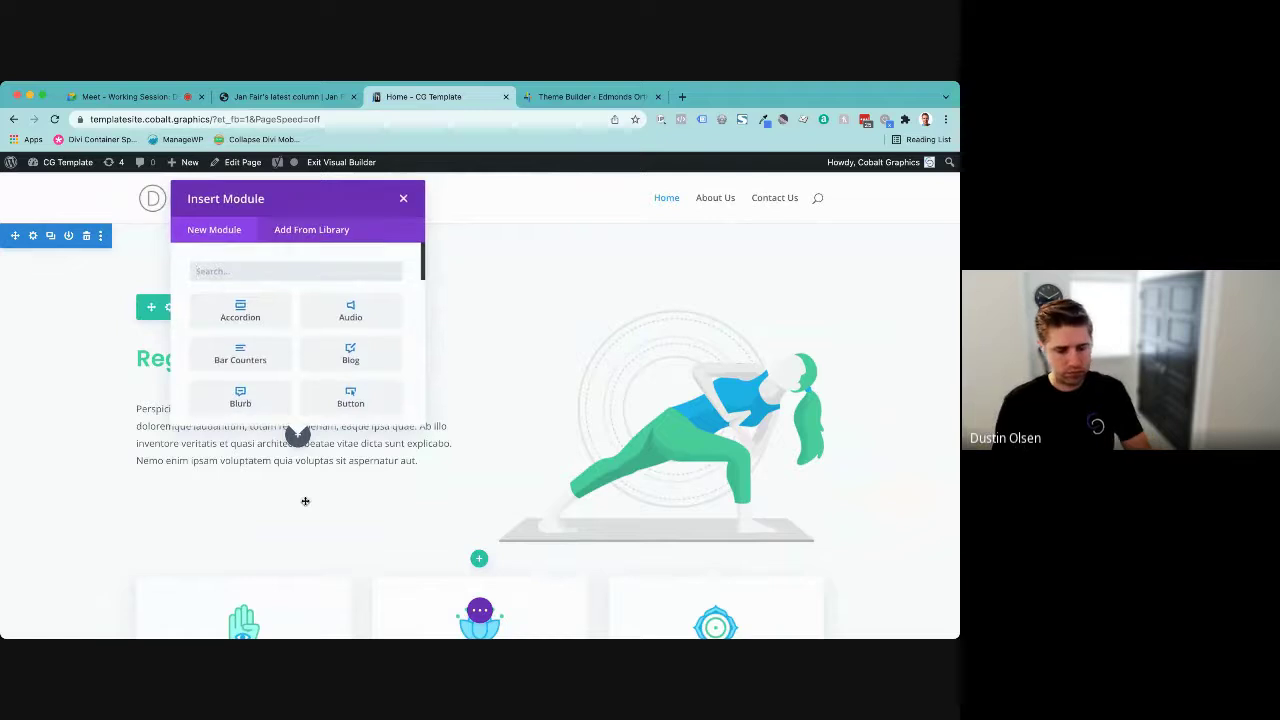
type("blog")
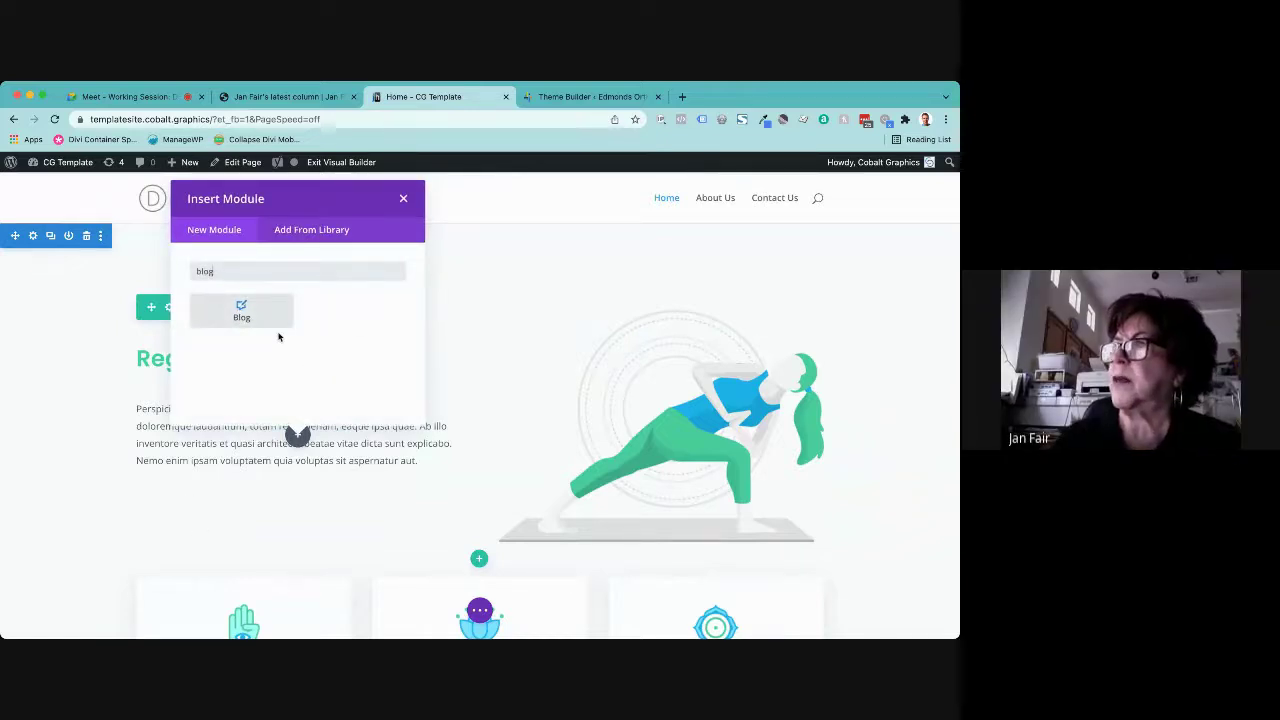
left_click(266, 321)
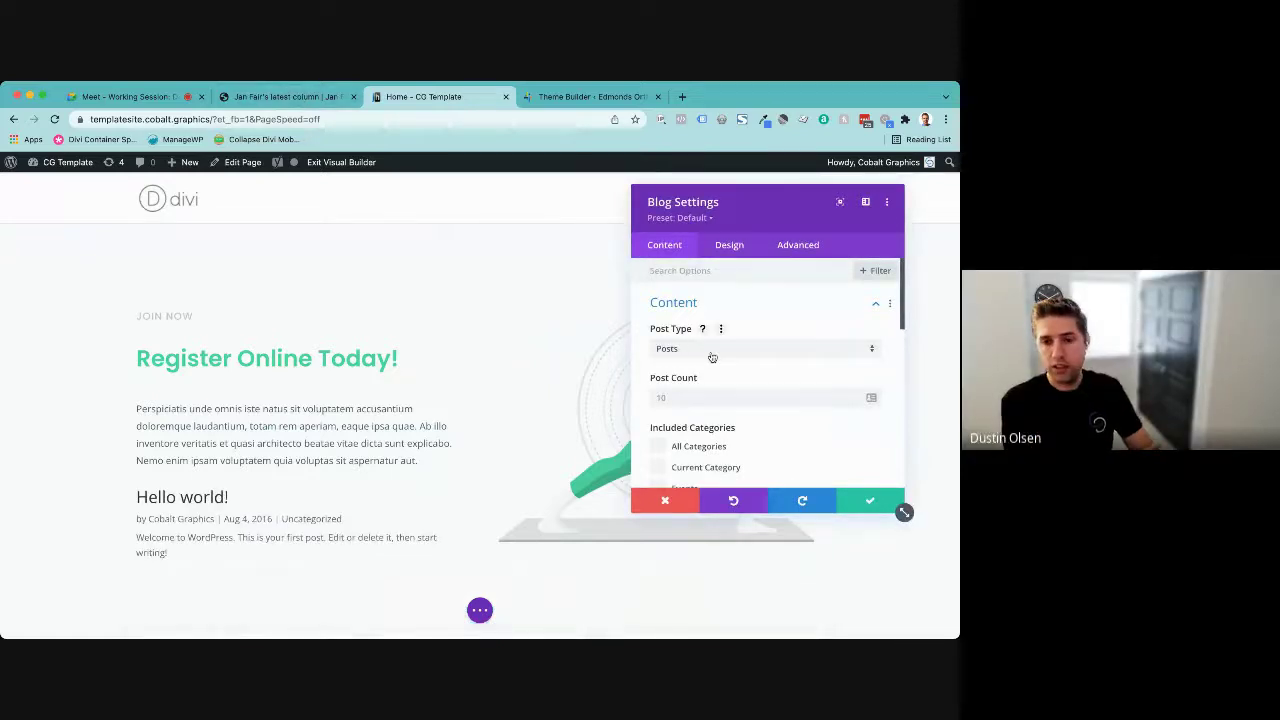
scroll(690, 390, "down", 2)
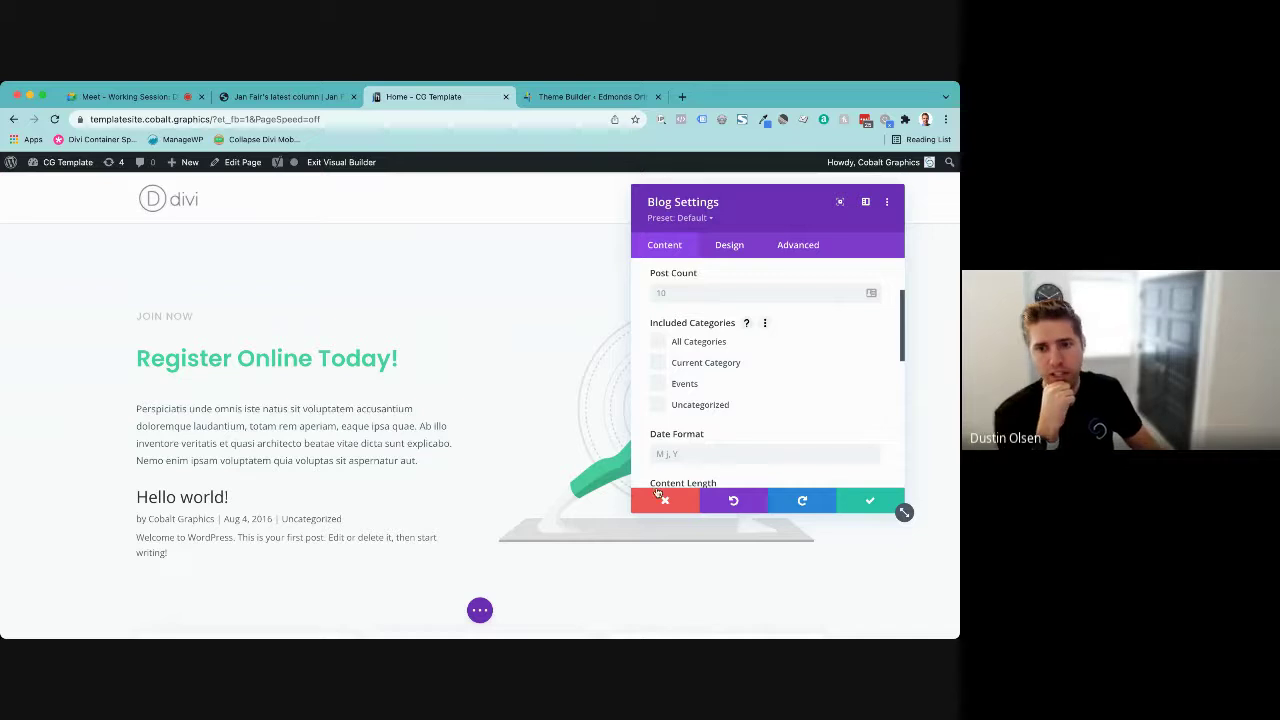
left_click(665, 500)
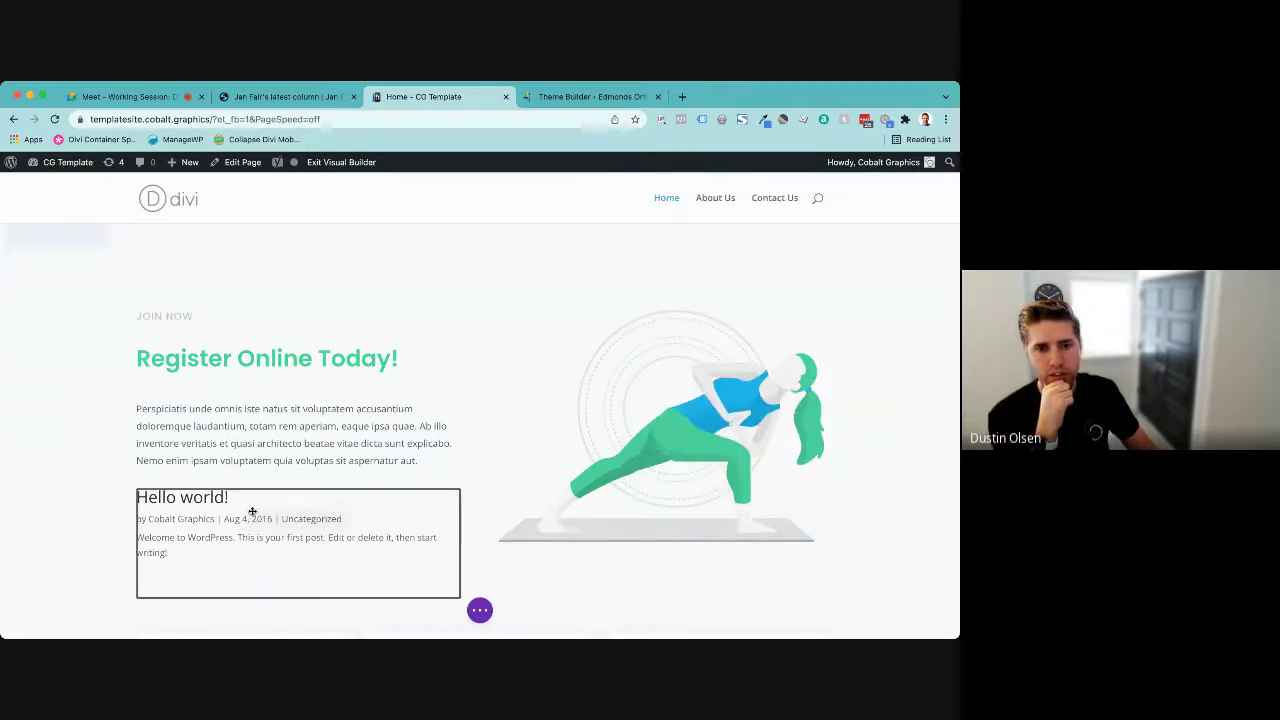
- Reopen the Blog module's settings, review the post count and included category options, and close them
mouse_move(250, 515)
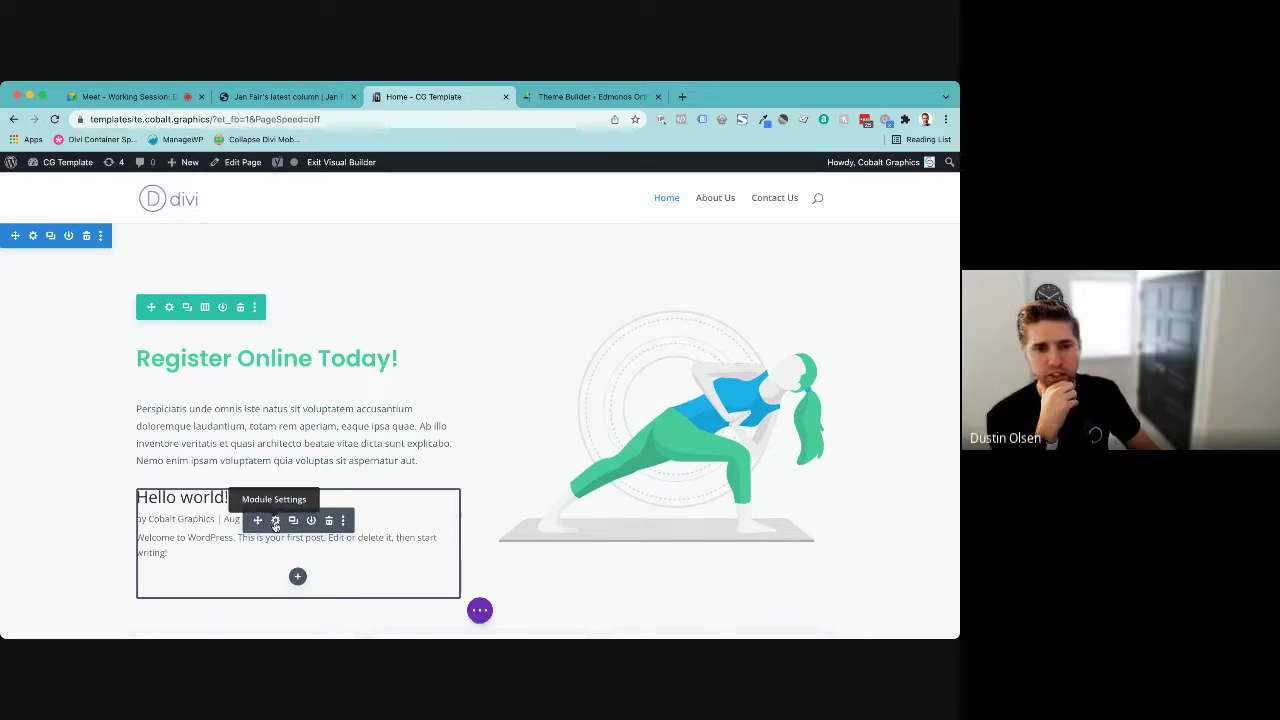
left_click(275, 522)
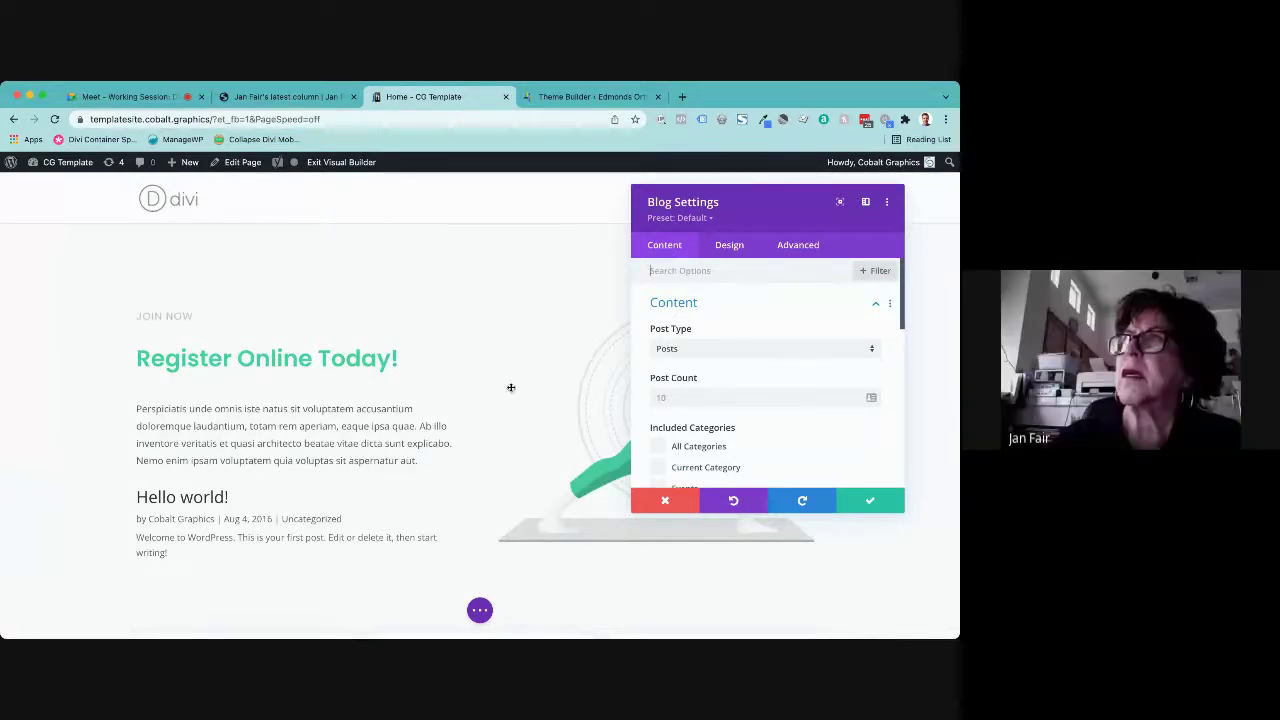
scroll(692, 425, "down", 3)
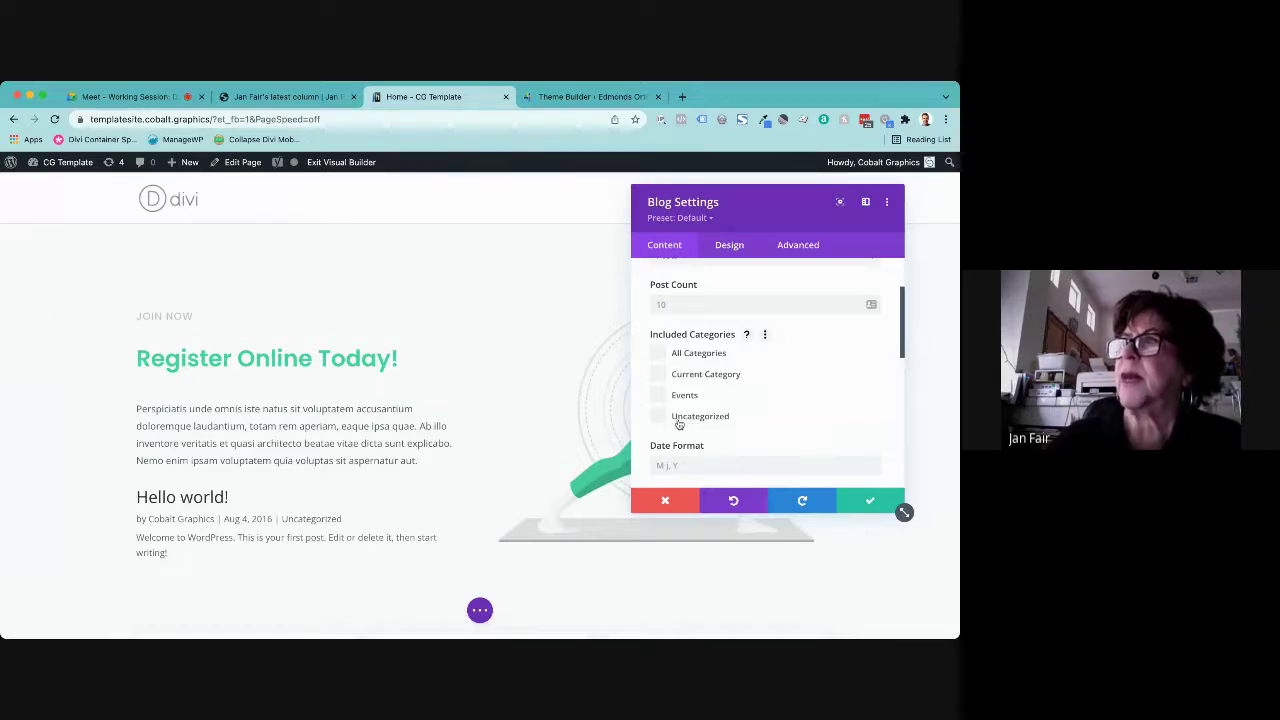
left_click(666, 505)
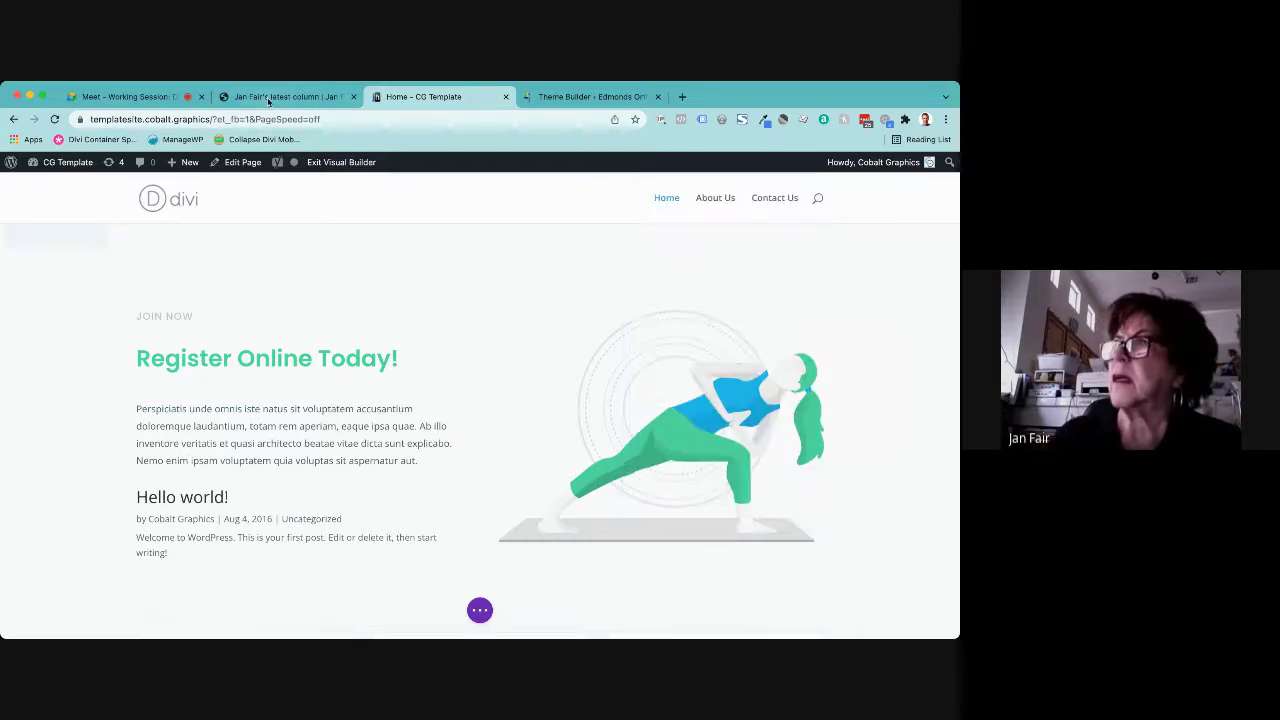
- Switch to the Google Meet call and view the in-call messages
left_click(123, 97)
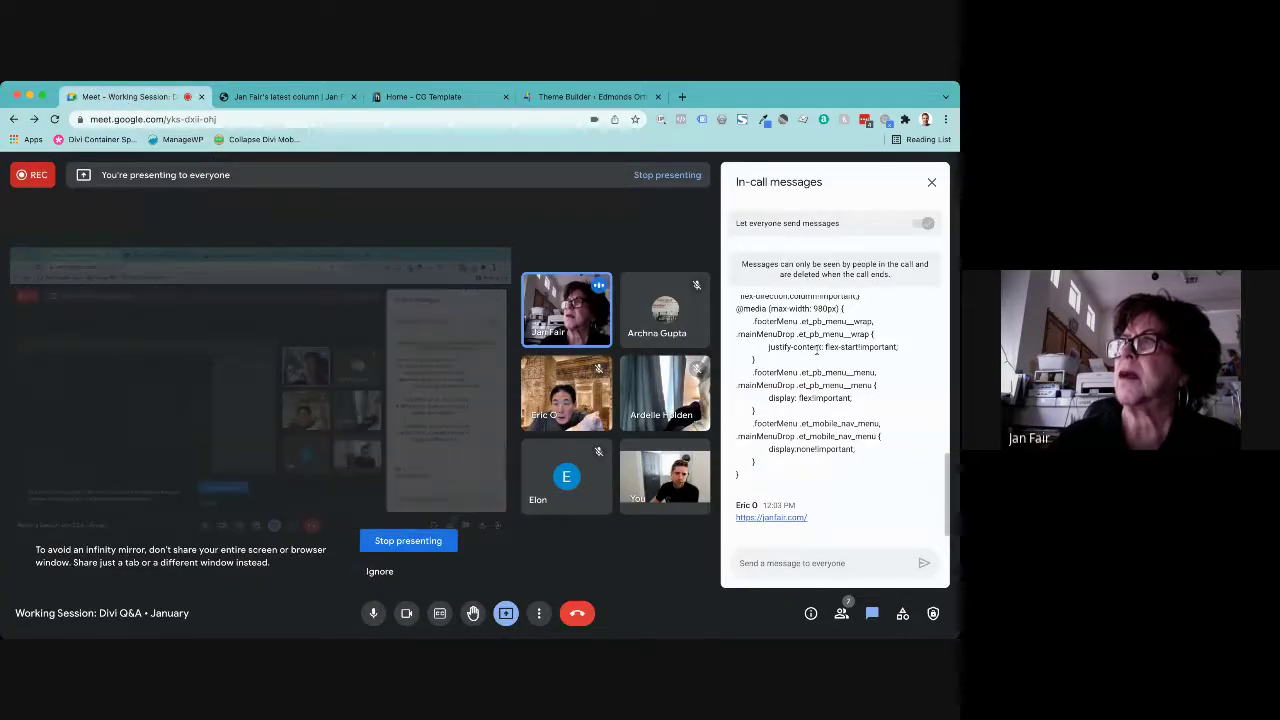
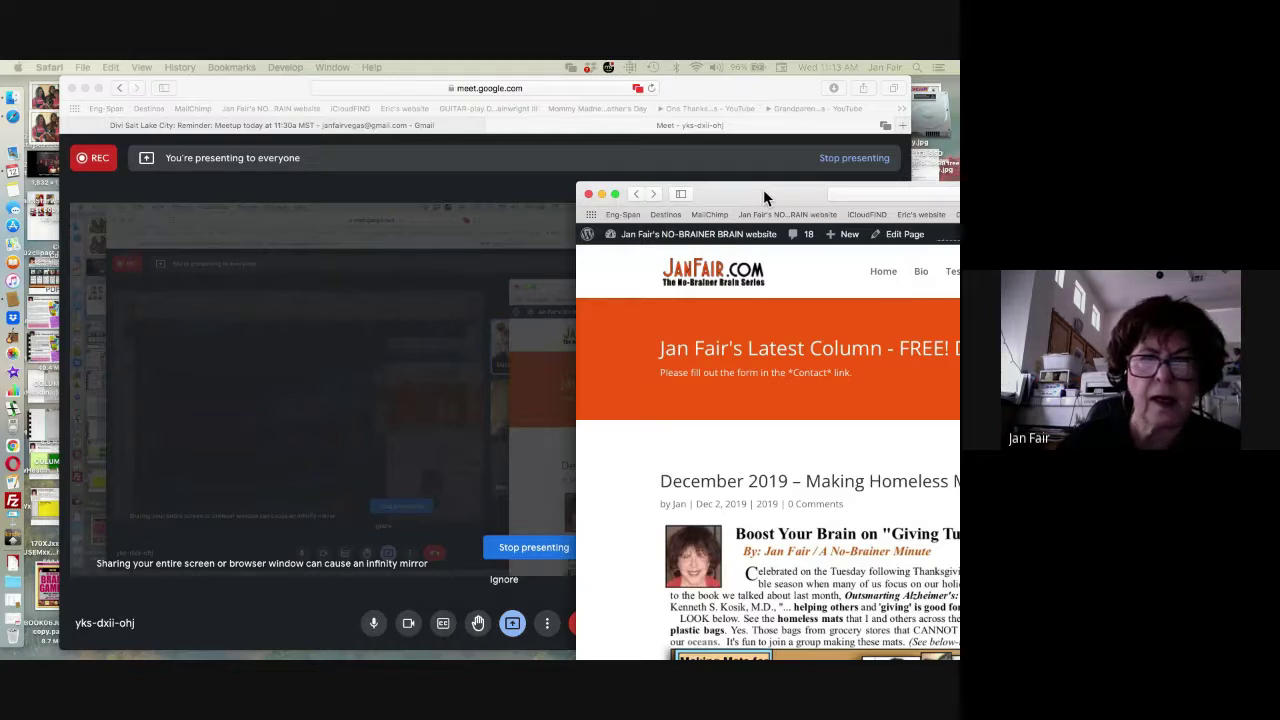
- Bring the latest-column page's window in front of the Meet call and open it in the Visual Builder without restoring the browser backup
left_click_drag(763, 189, 264, 221)
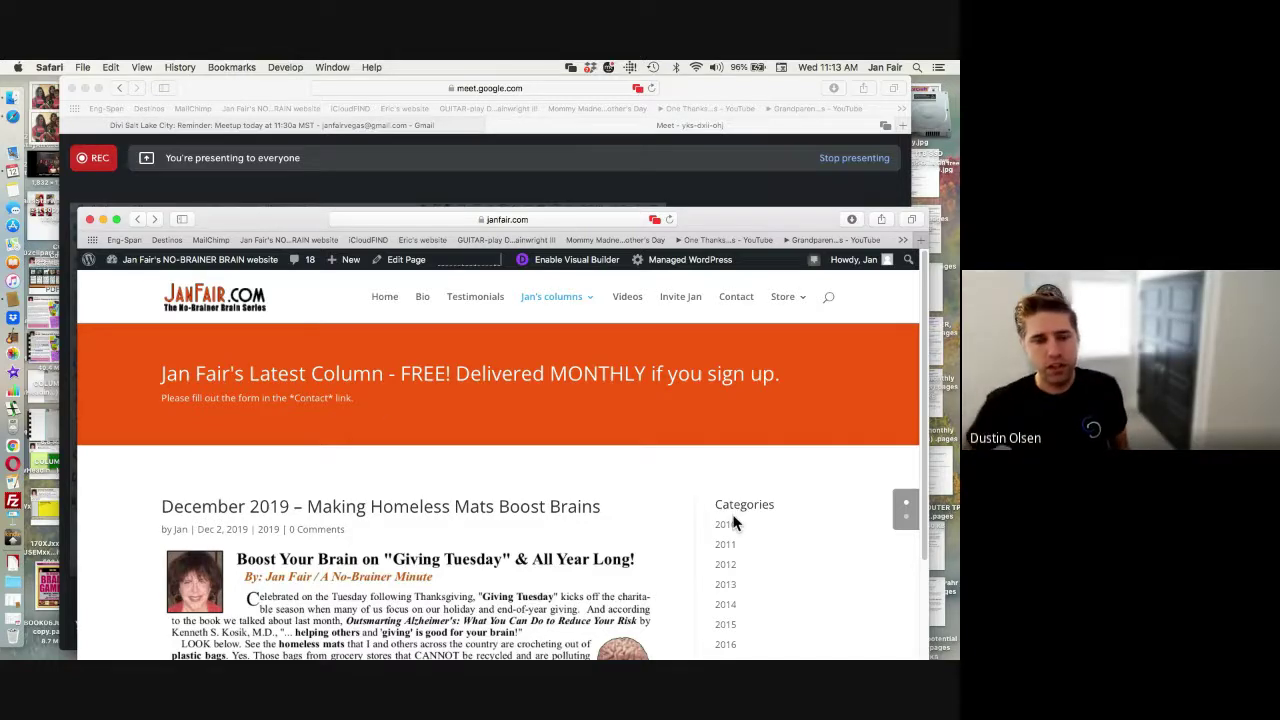
scroll(732, 523, "down", 1)
scroll(735, 524, "up", 1)
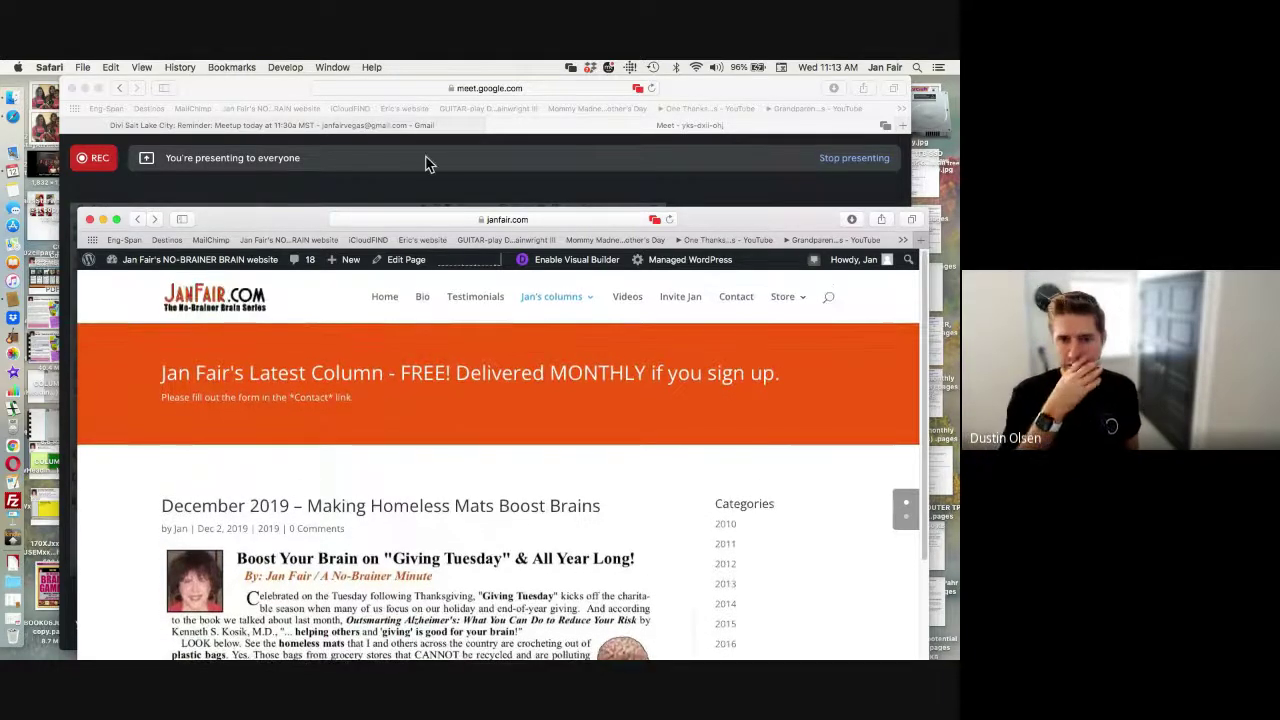
left_click(226, 85)
left_click_drag(226, 85, 192, 85)
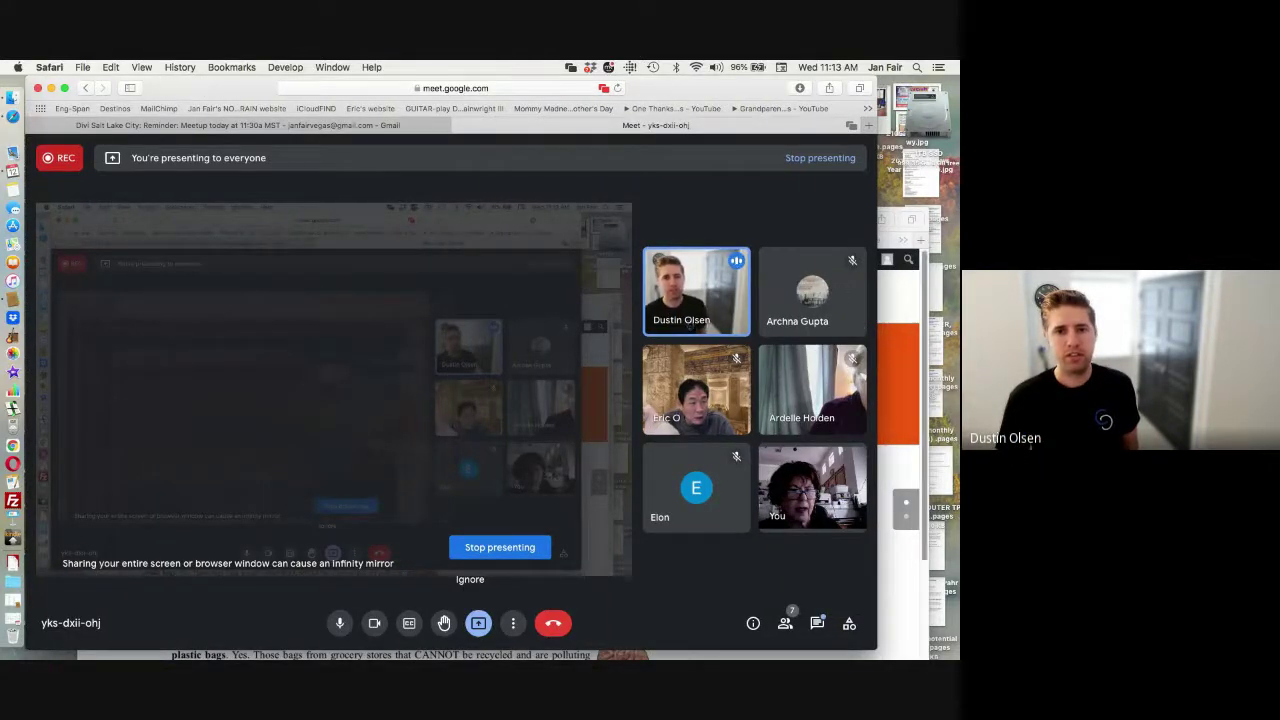
left_click(885, 306)
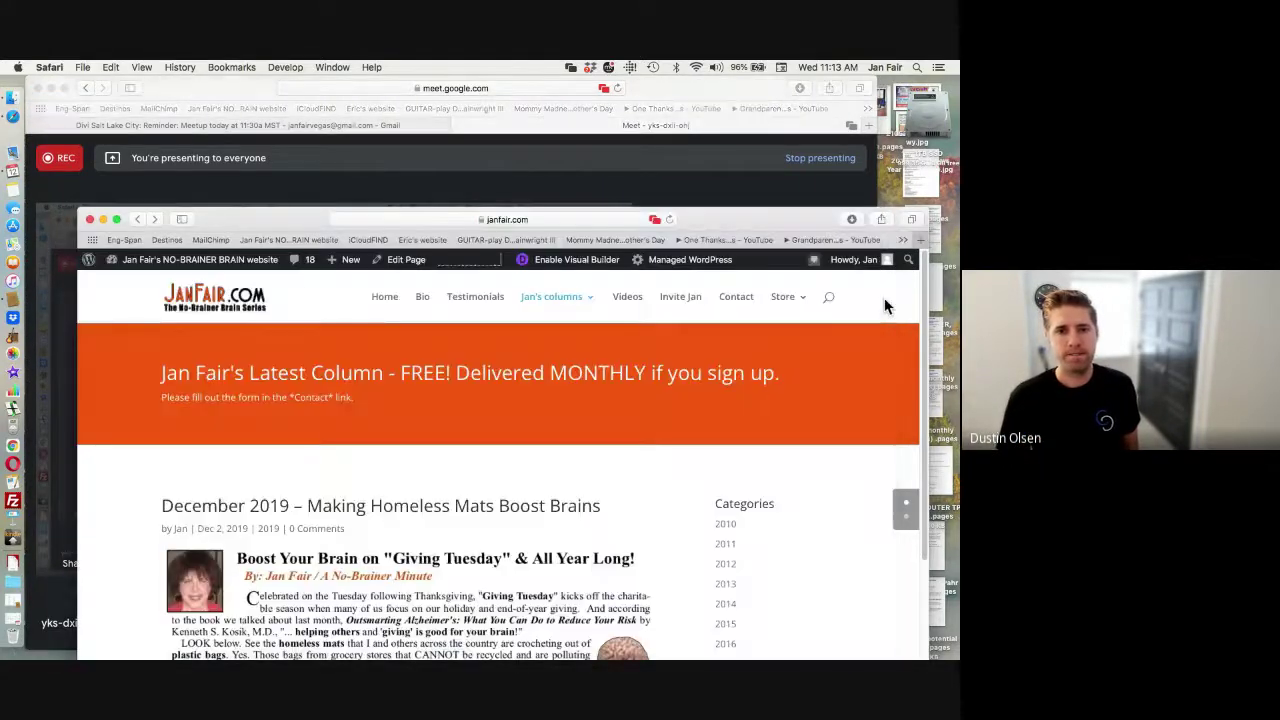
left_click(570, 262)
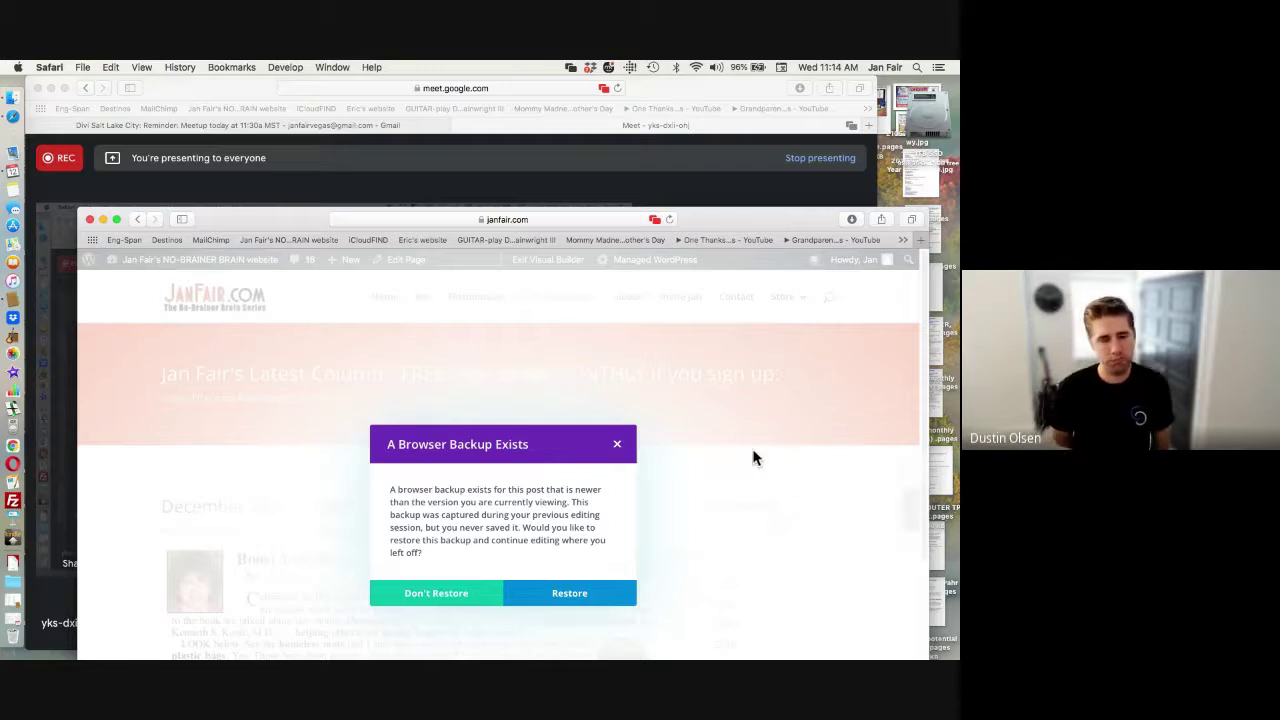
left_click(421, 598)
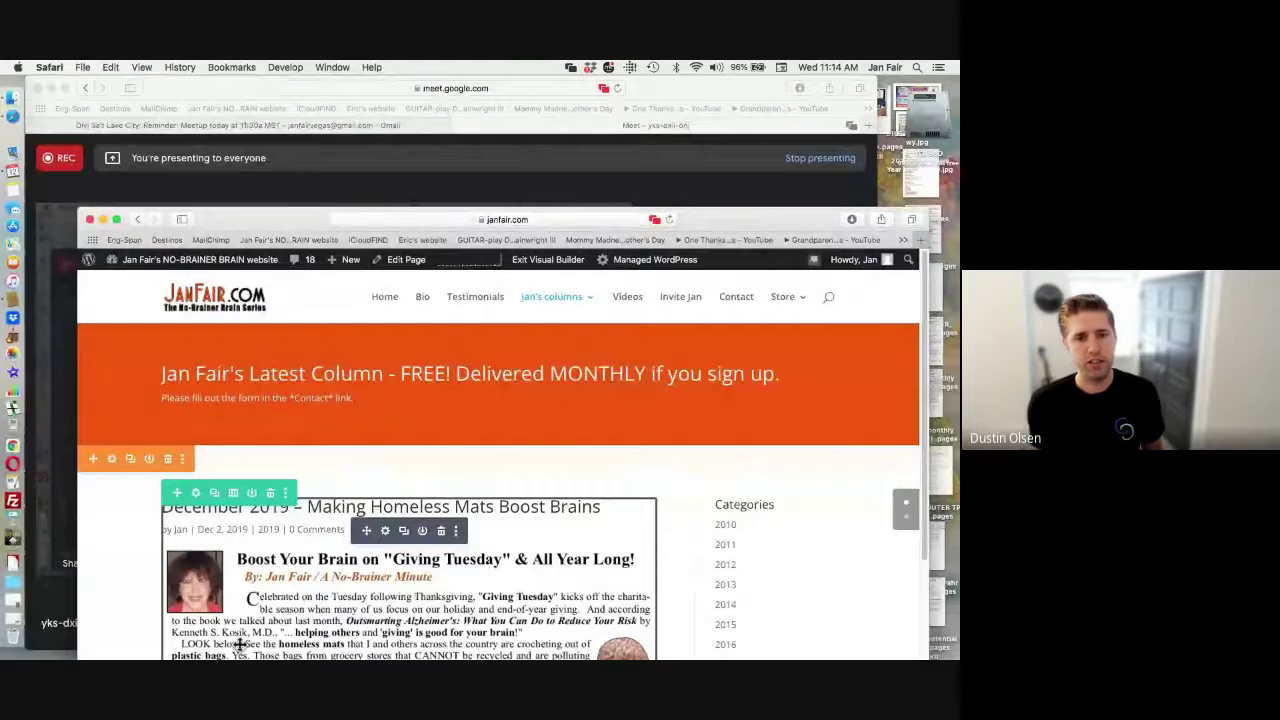
- Set the column page's Blog module to include All Categories and accept its settings
left_click(386, 532)
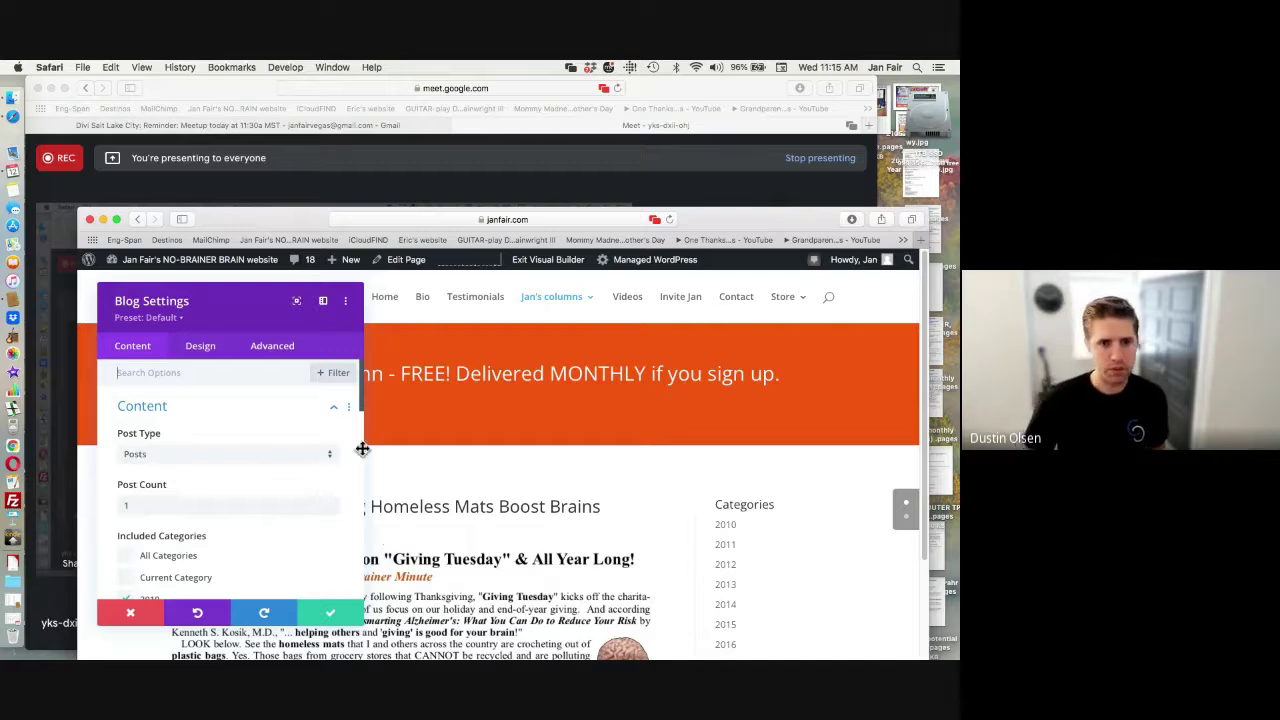
scroll(362, 414, "down", 5)
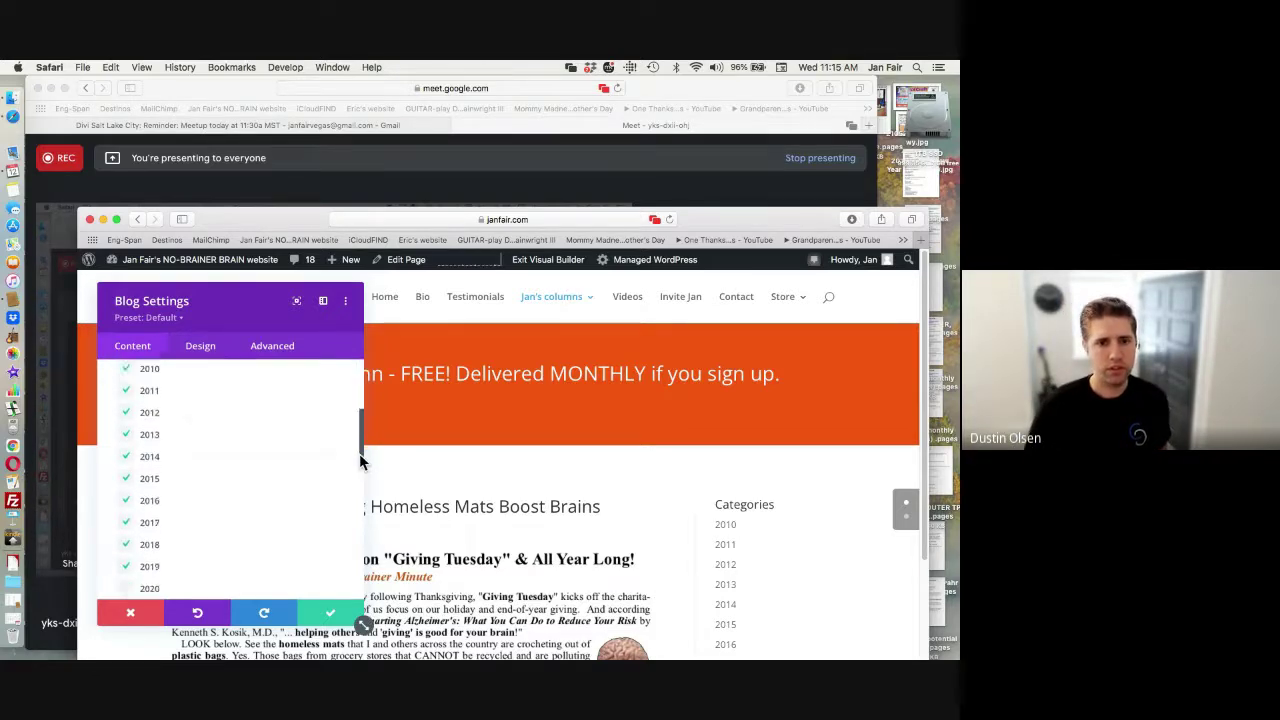
scroll(360, 474, "down", 1)
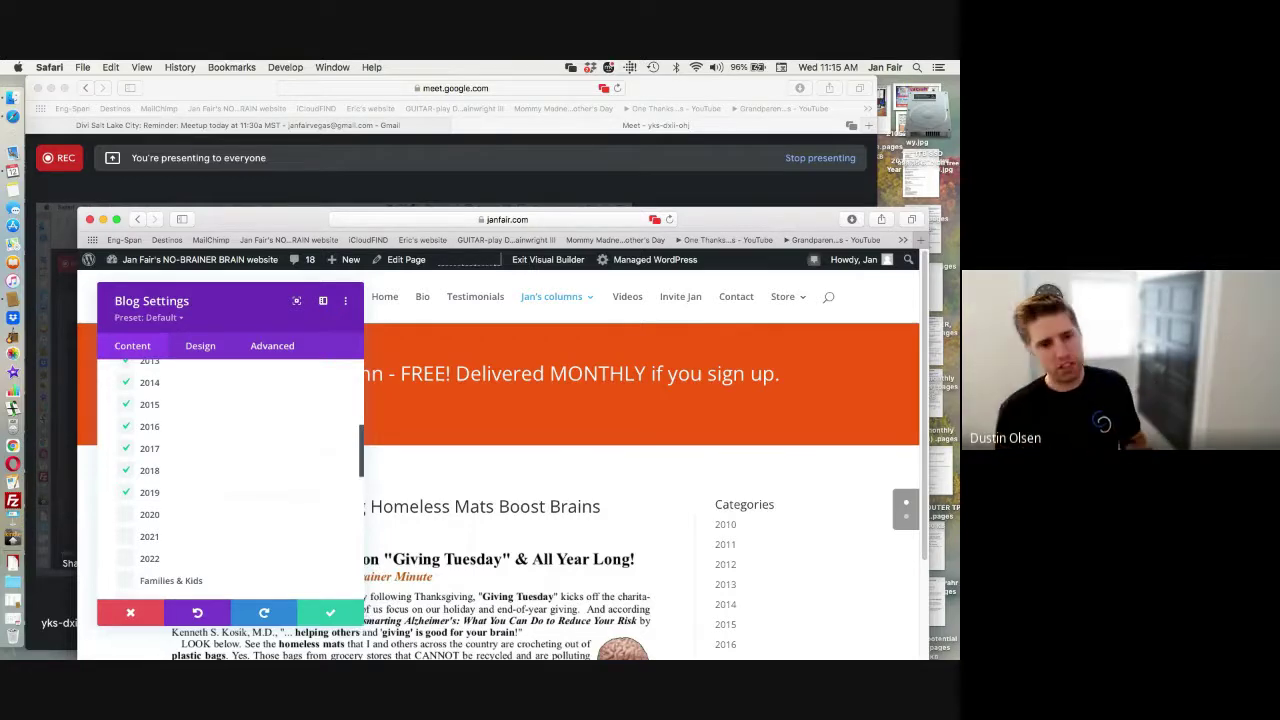
mouse_move(15, 622)
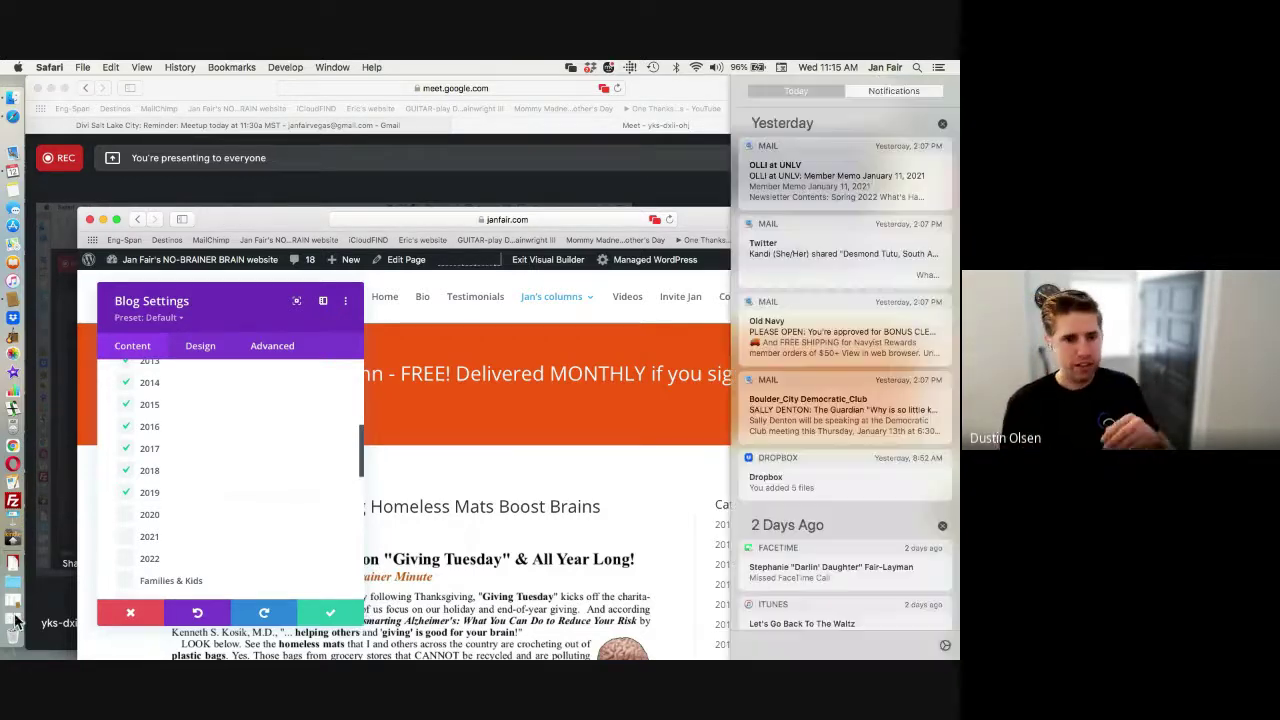
left_click(75, 630)
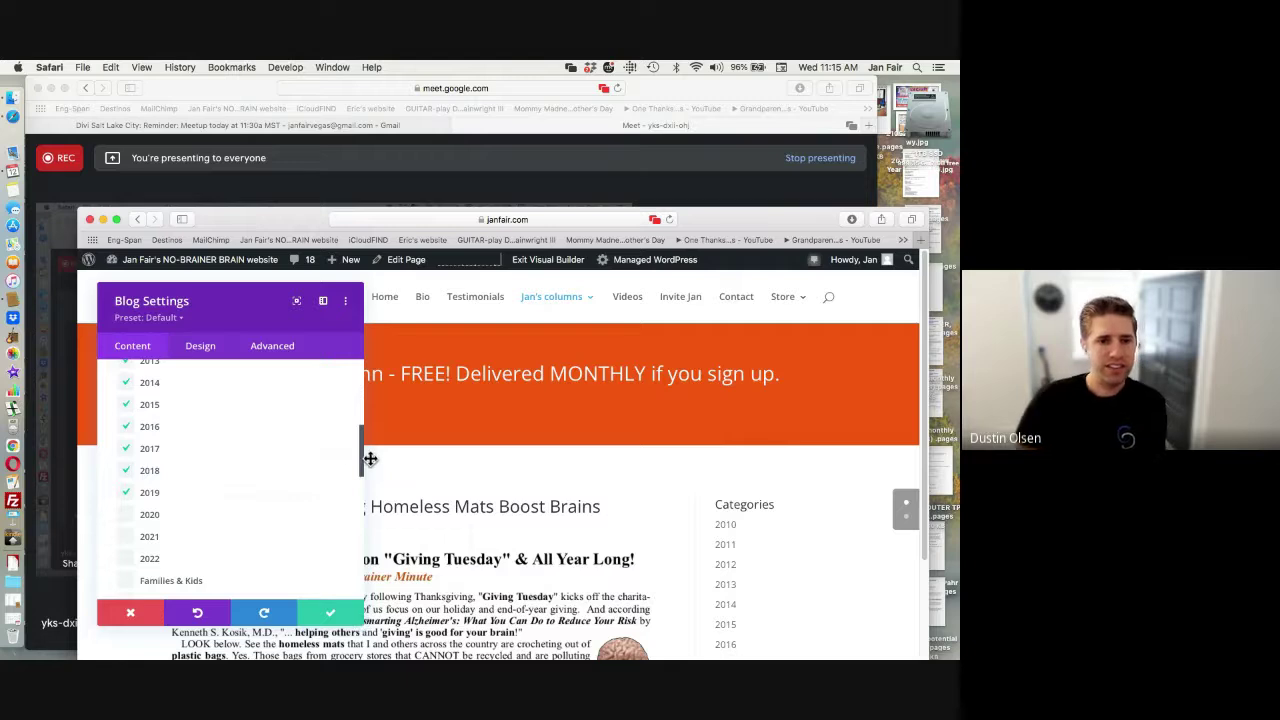
left_click_drag(363, 472, 359, 370)
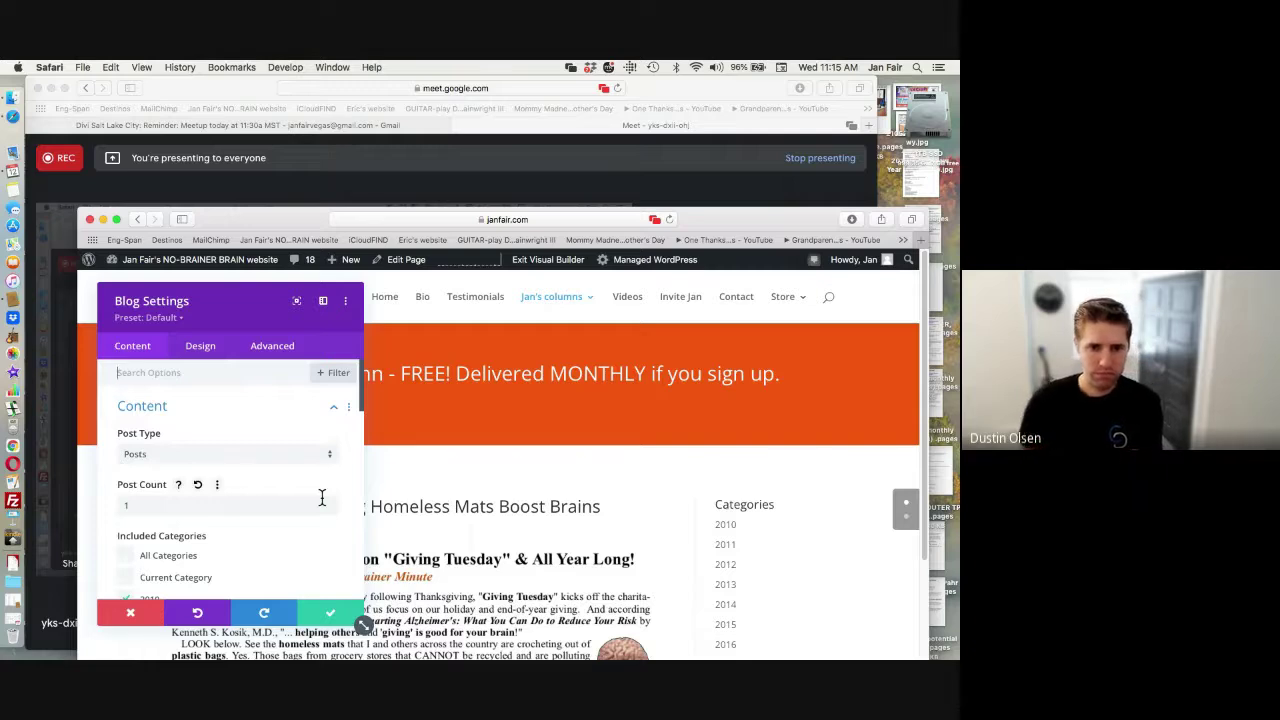
left_click(155, 566)
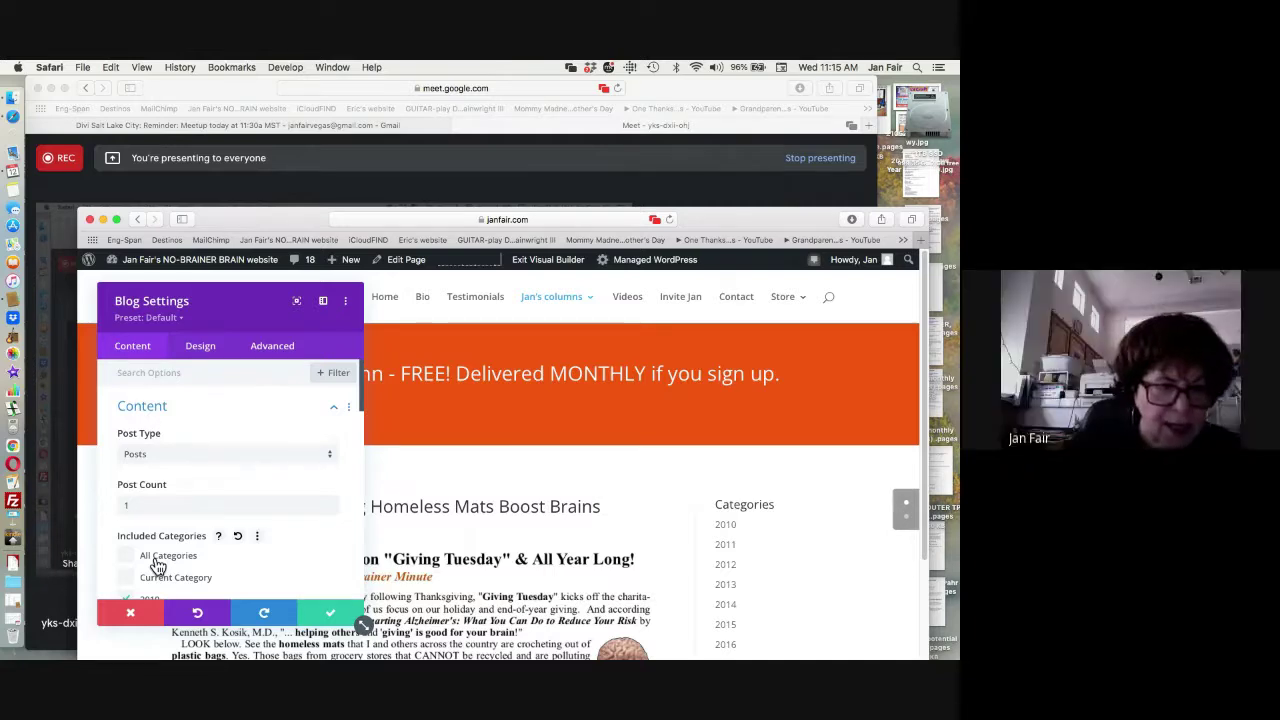
left_click(124, 558)
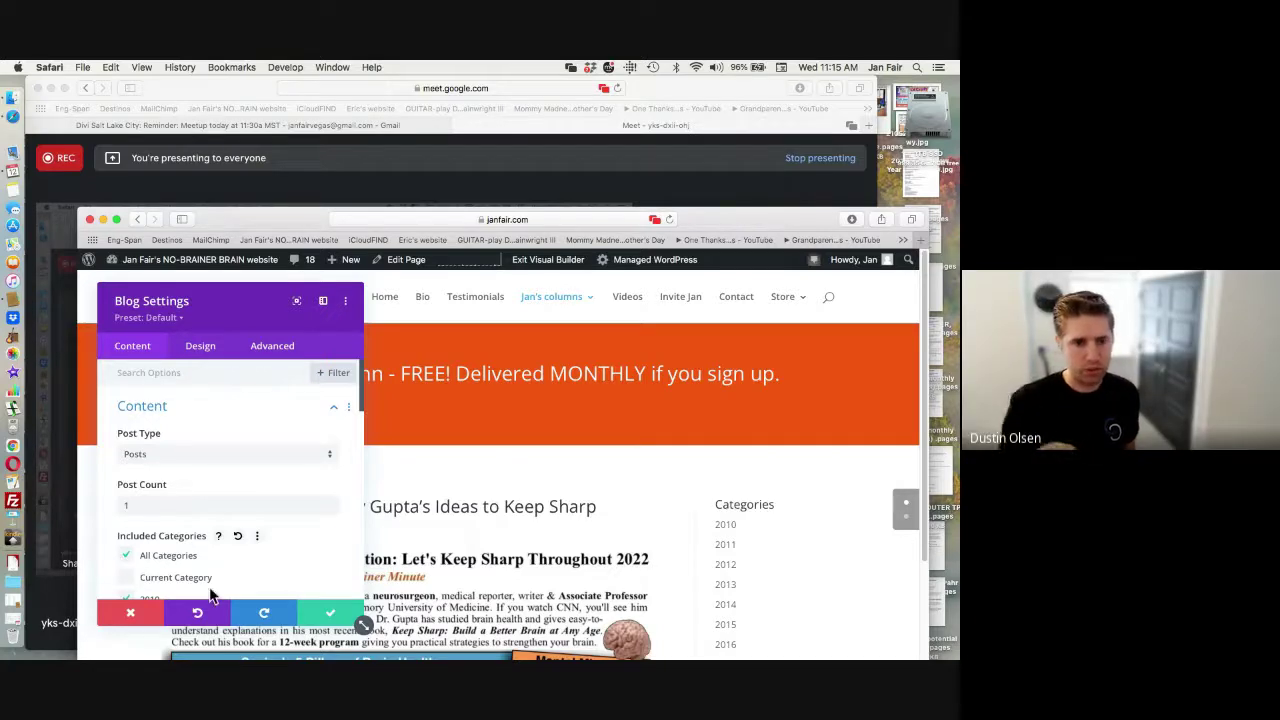
left_click(336, 616)
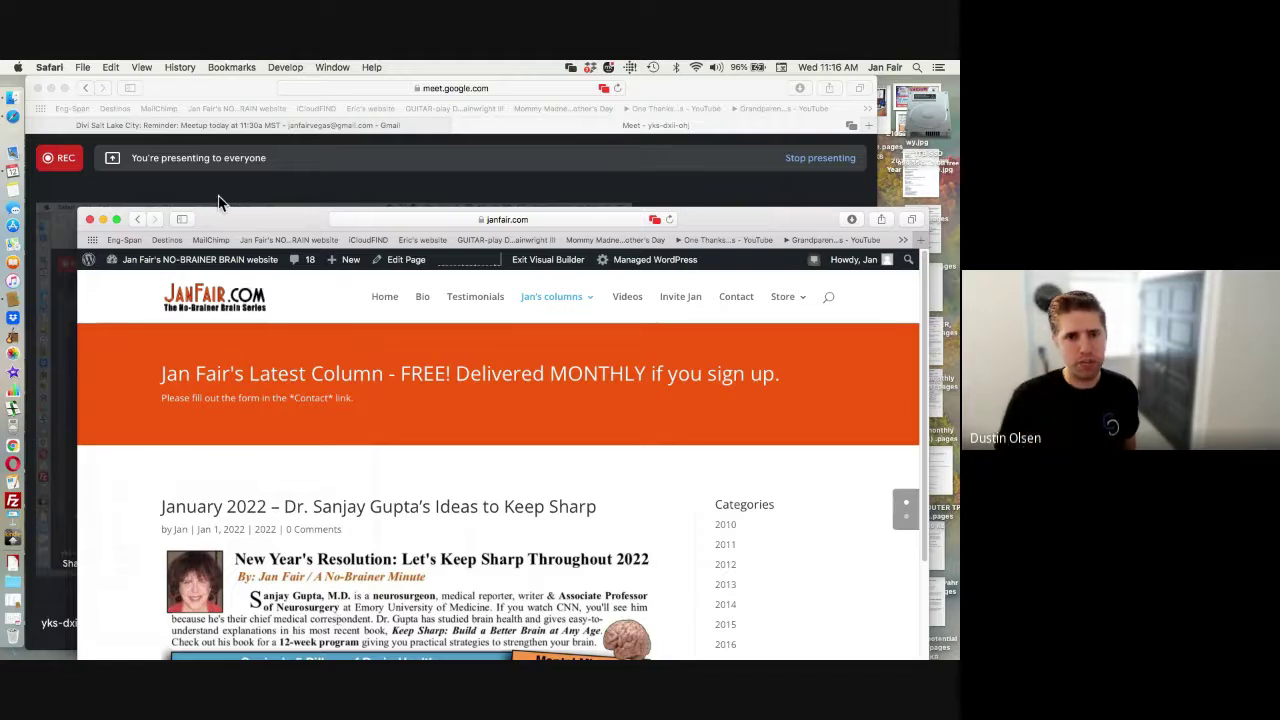
- Save the latest-column page in the Visual Builder and exit the builder
left_click(236, 94)
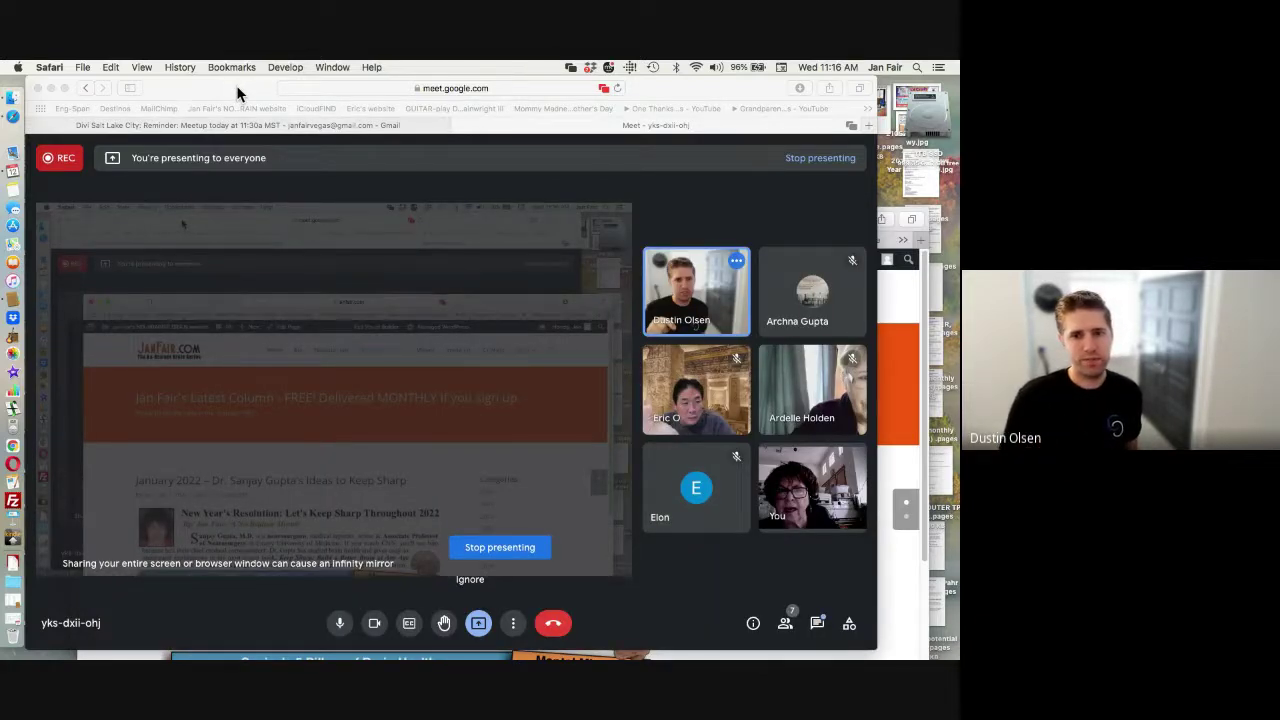
left_click(893, 485)
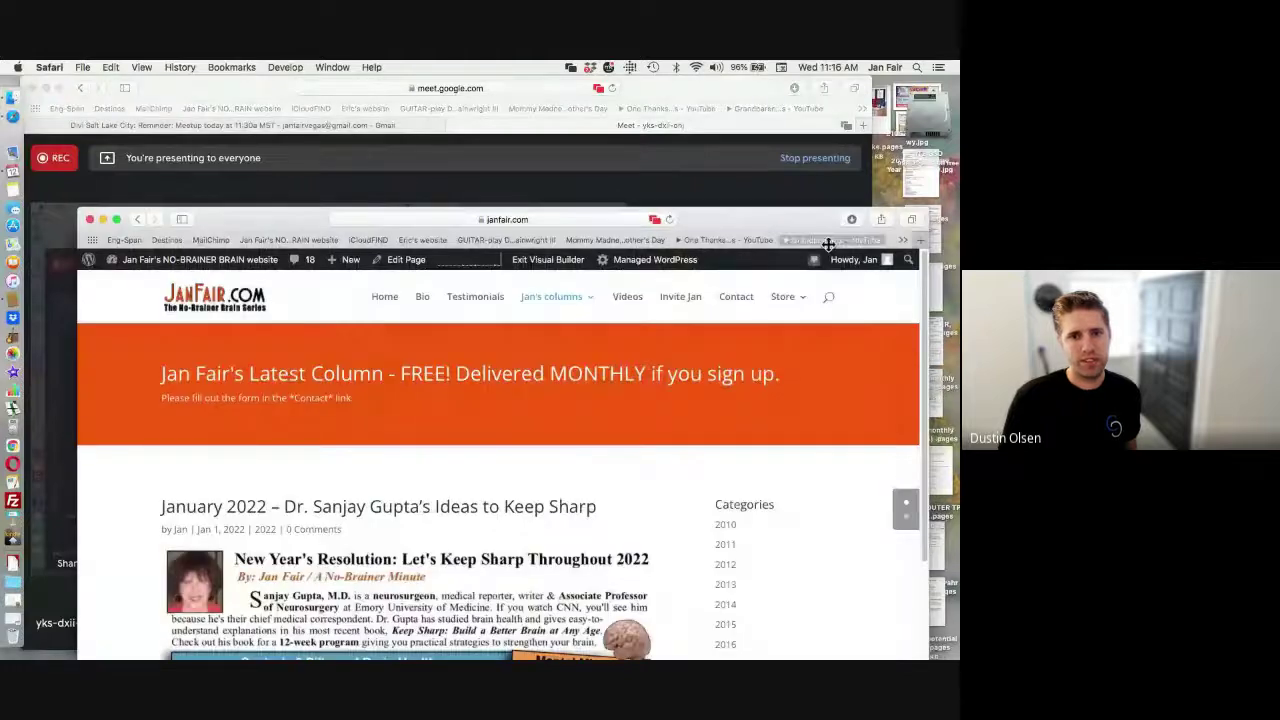
left_click_drag(744, 228, 722, 81)
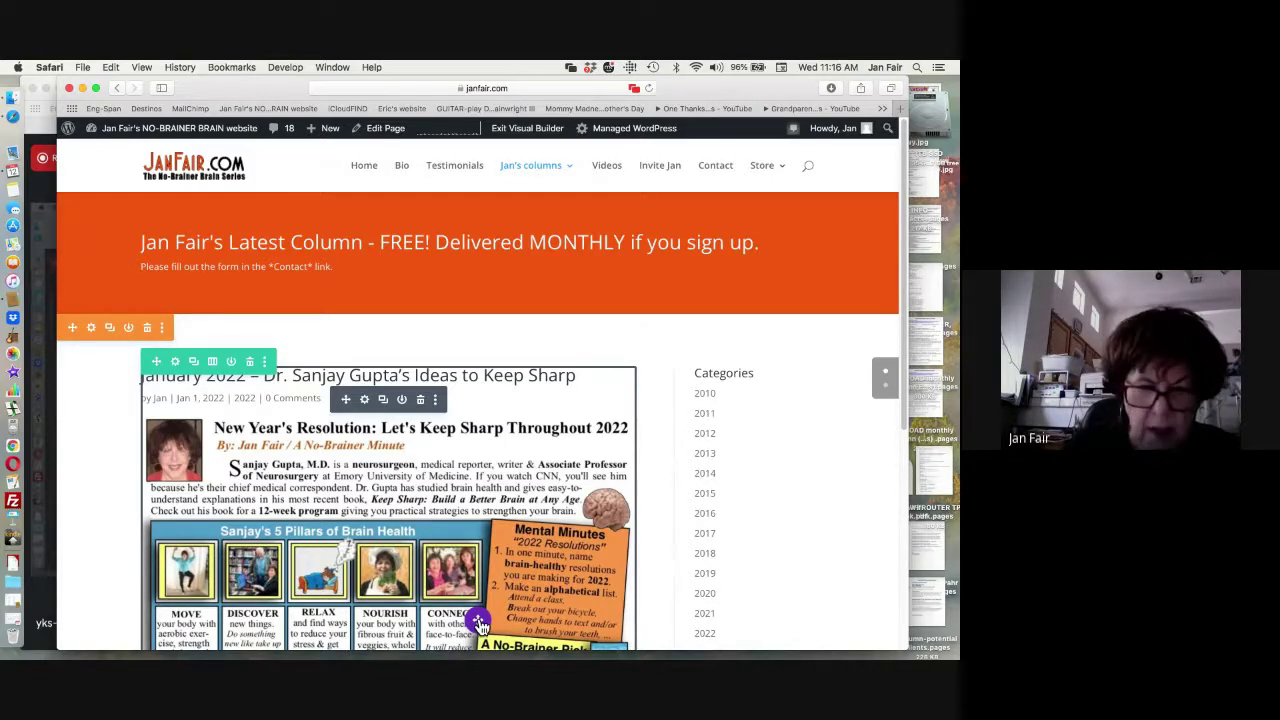
left_click(480, 623)
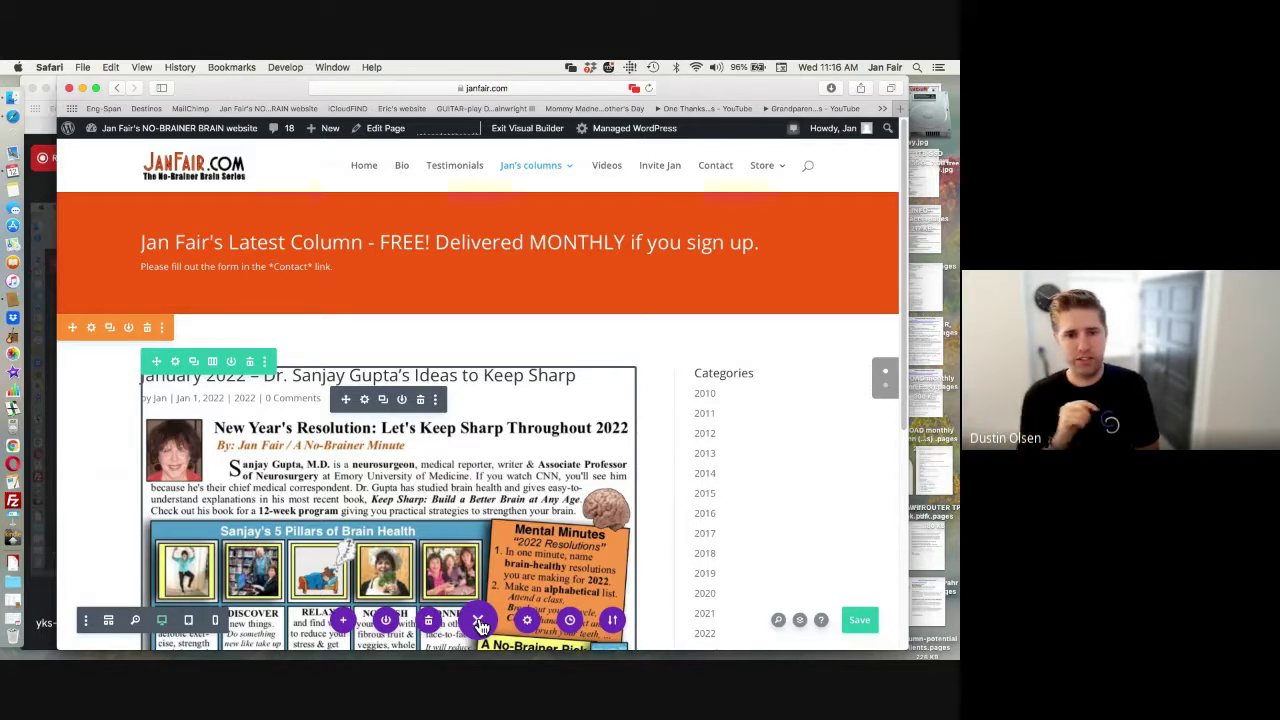
left_click(860, 621)
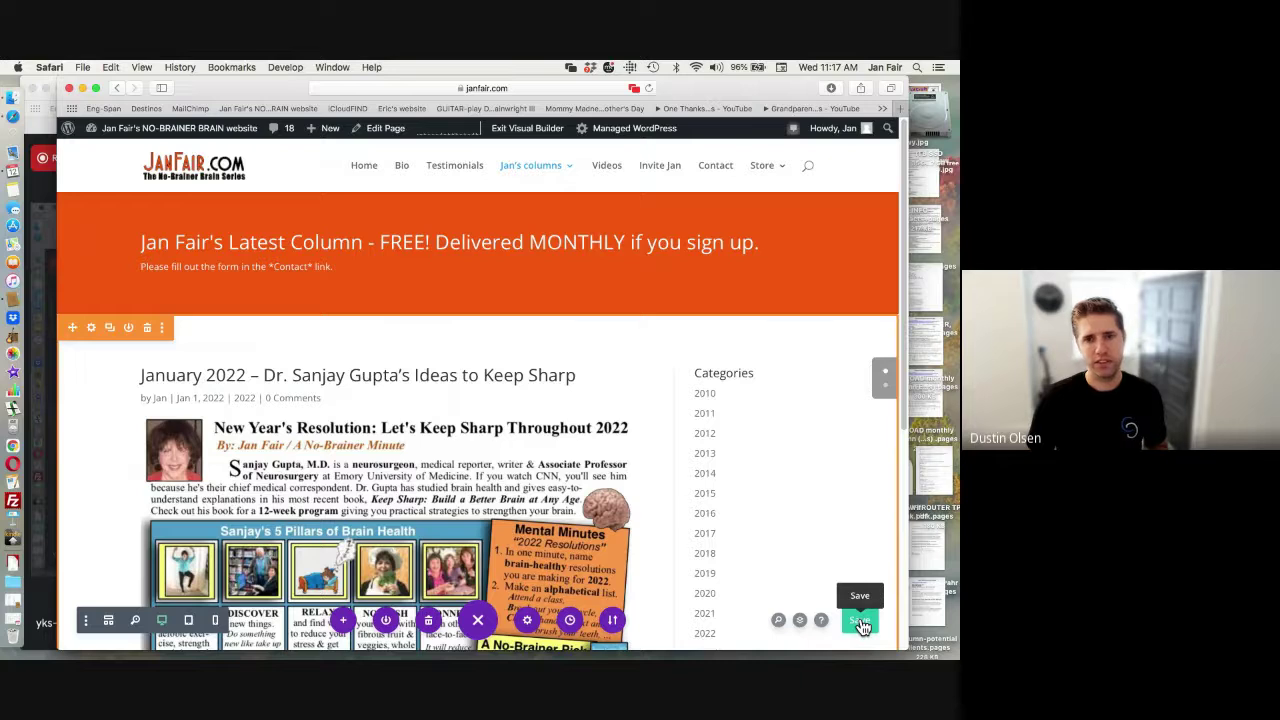
left_click(861, 623)
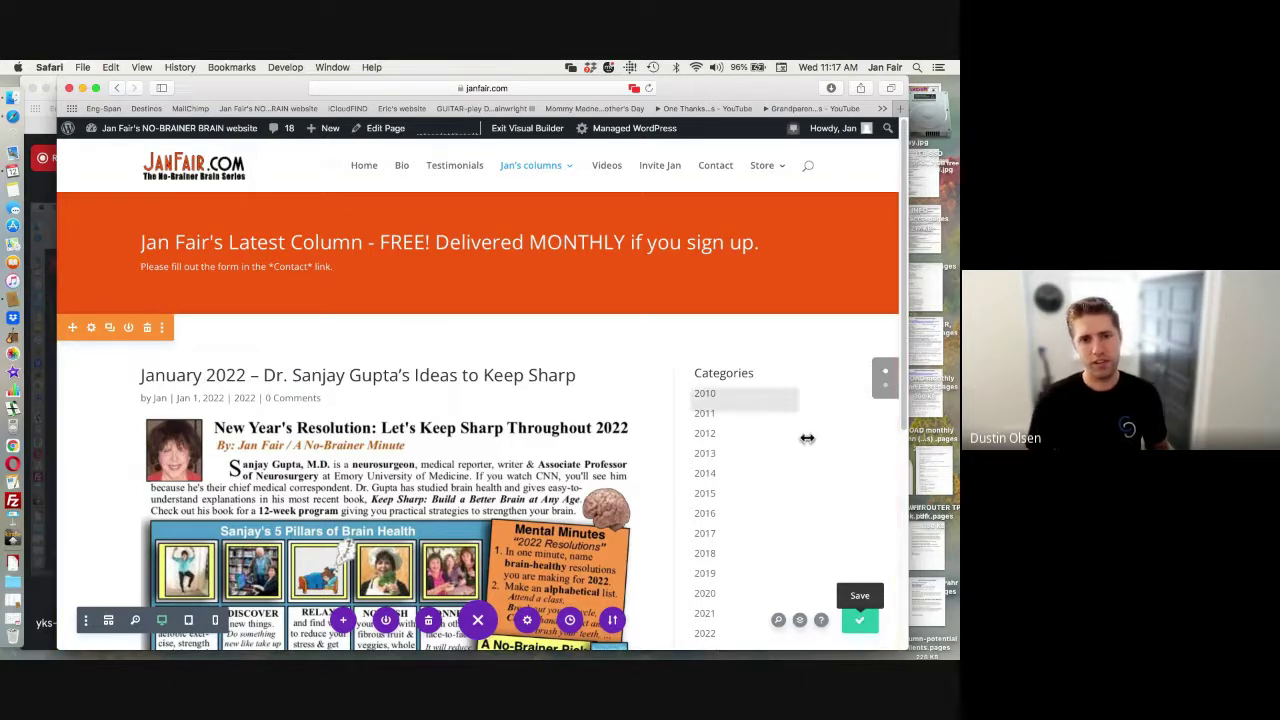
left_click(525, 133)
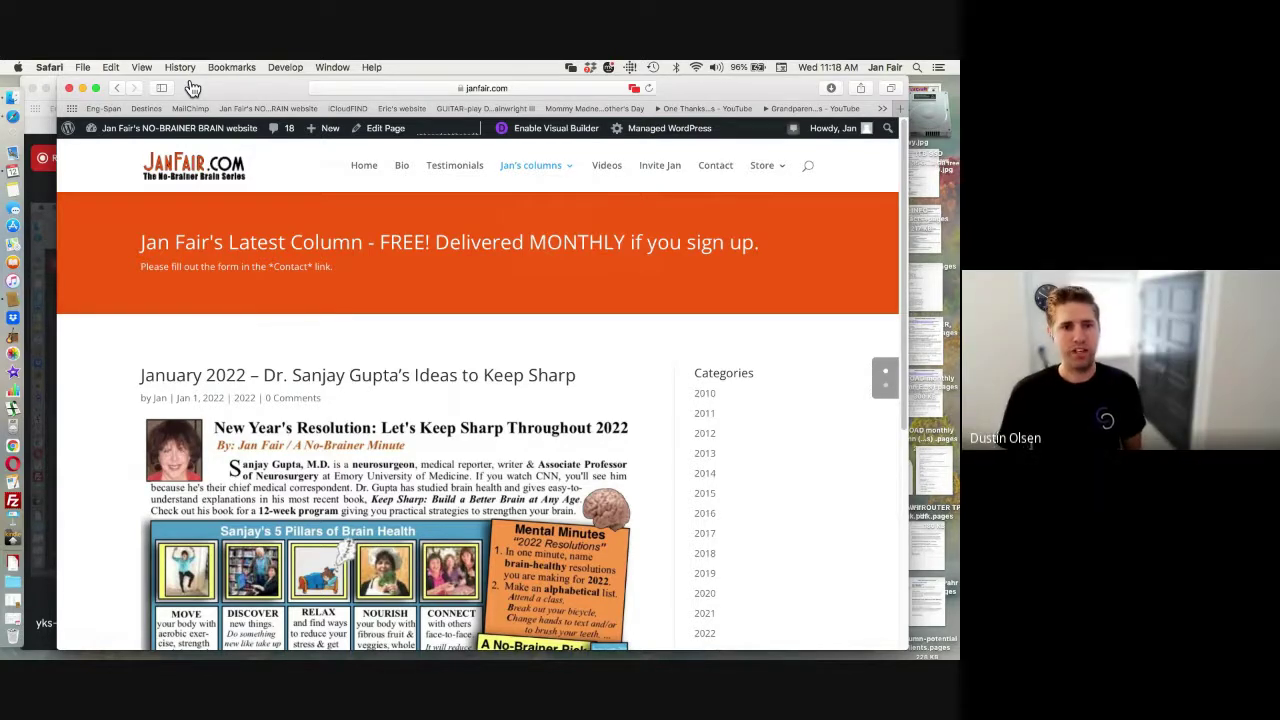
- Close the column site's window and stop presenting in the Google Meet call
left_click(68, 89)
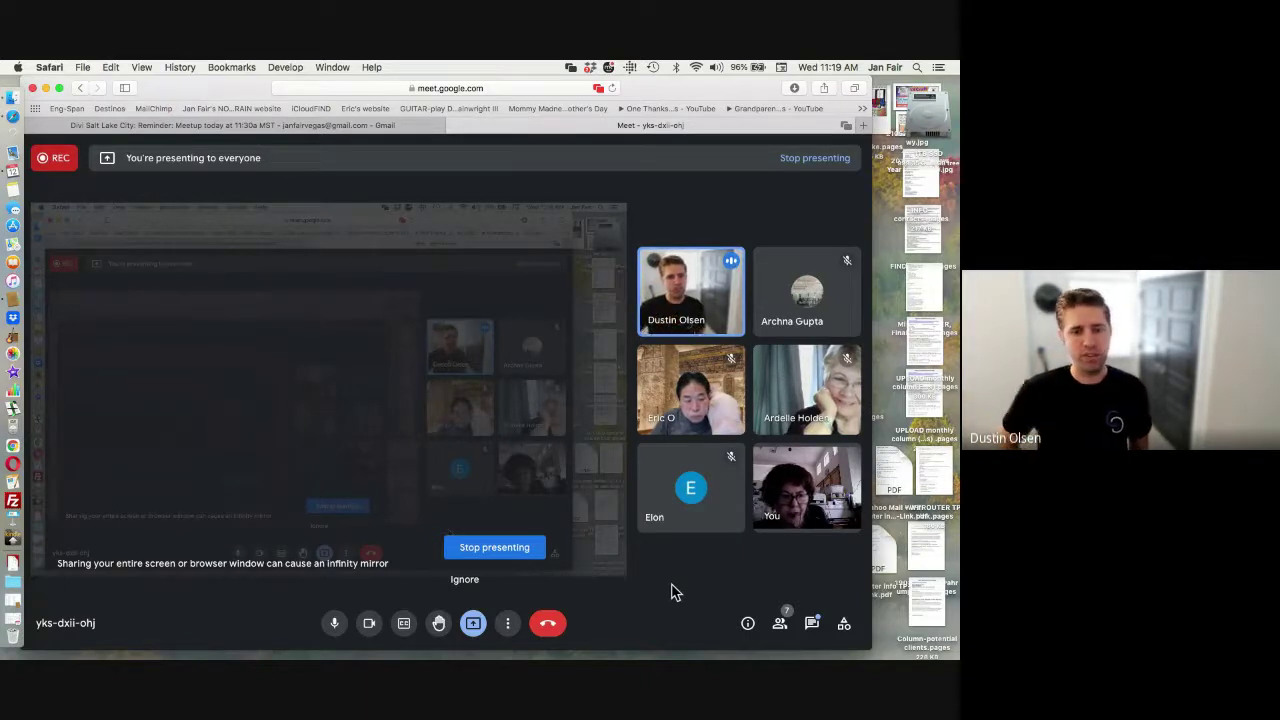
left_click(500, 546)
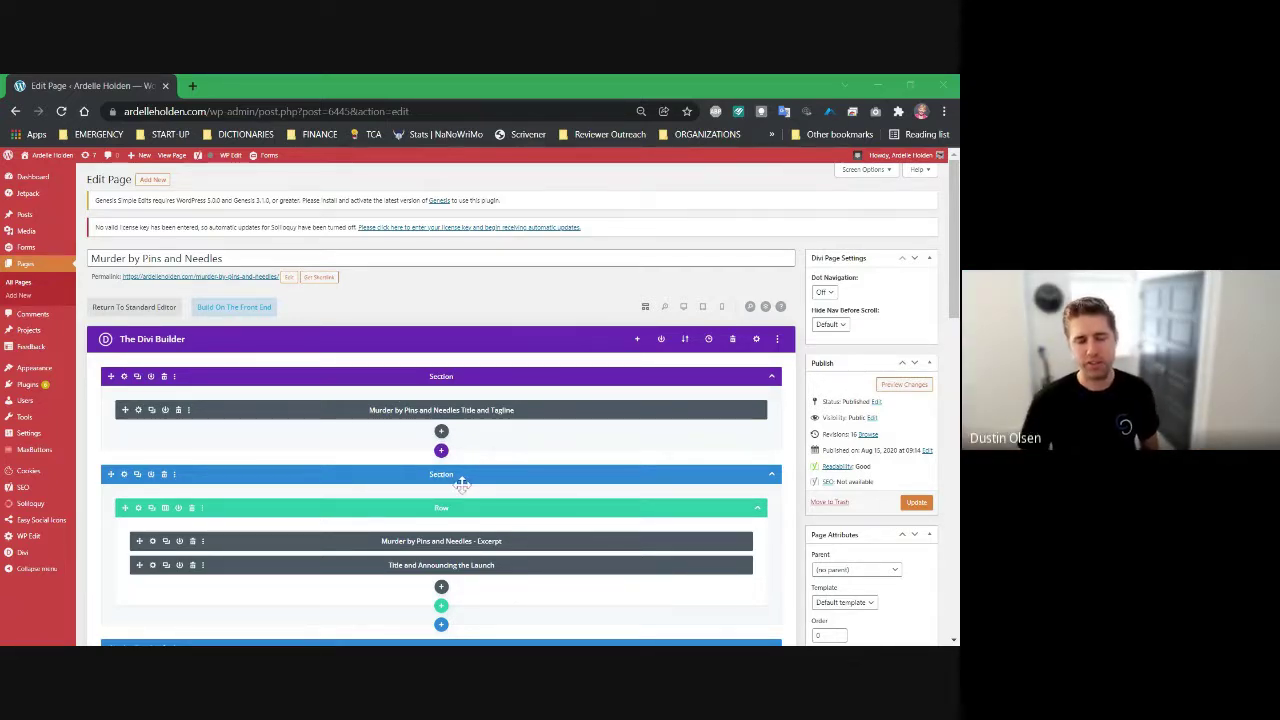
- Open the "Title and Announcing the Launch" text module, highlight "Sign up" in its newsletter line, and discard the settings
scroll(457, 480, "down", 2)
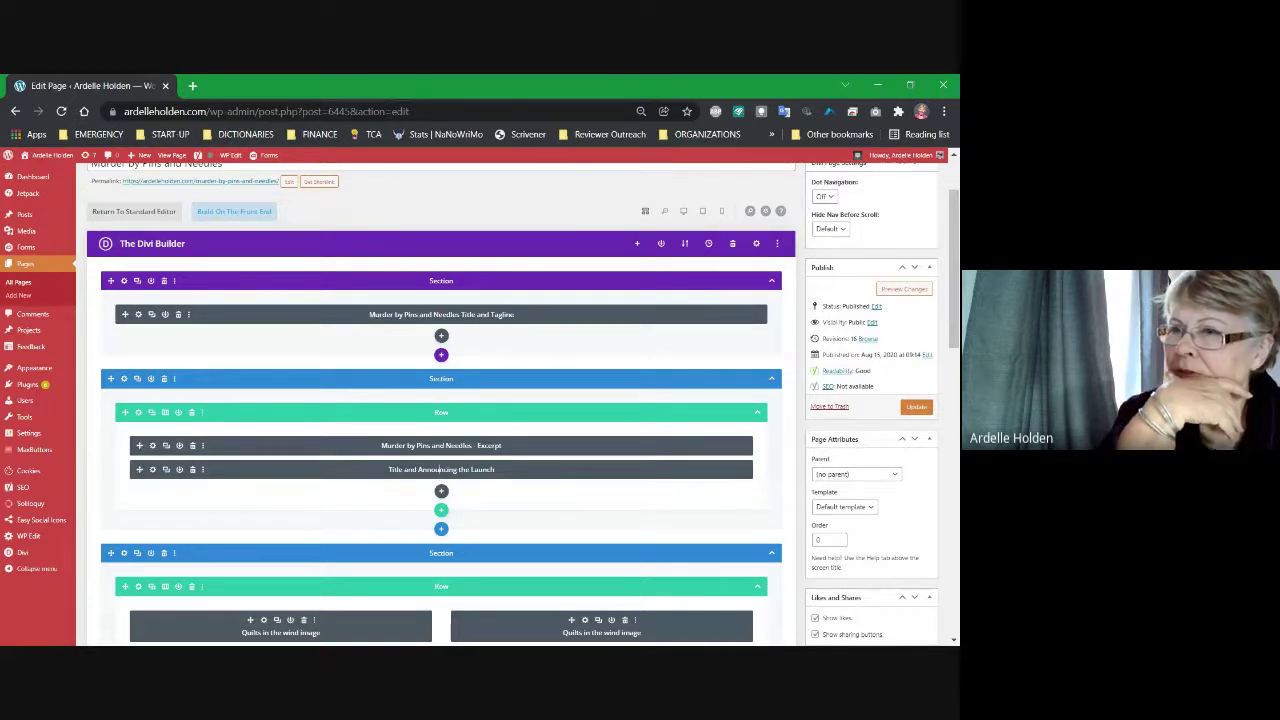
left_click(153, 469)
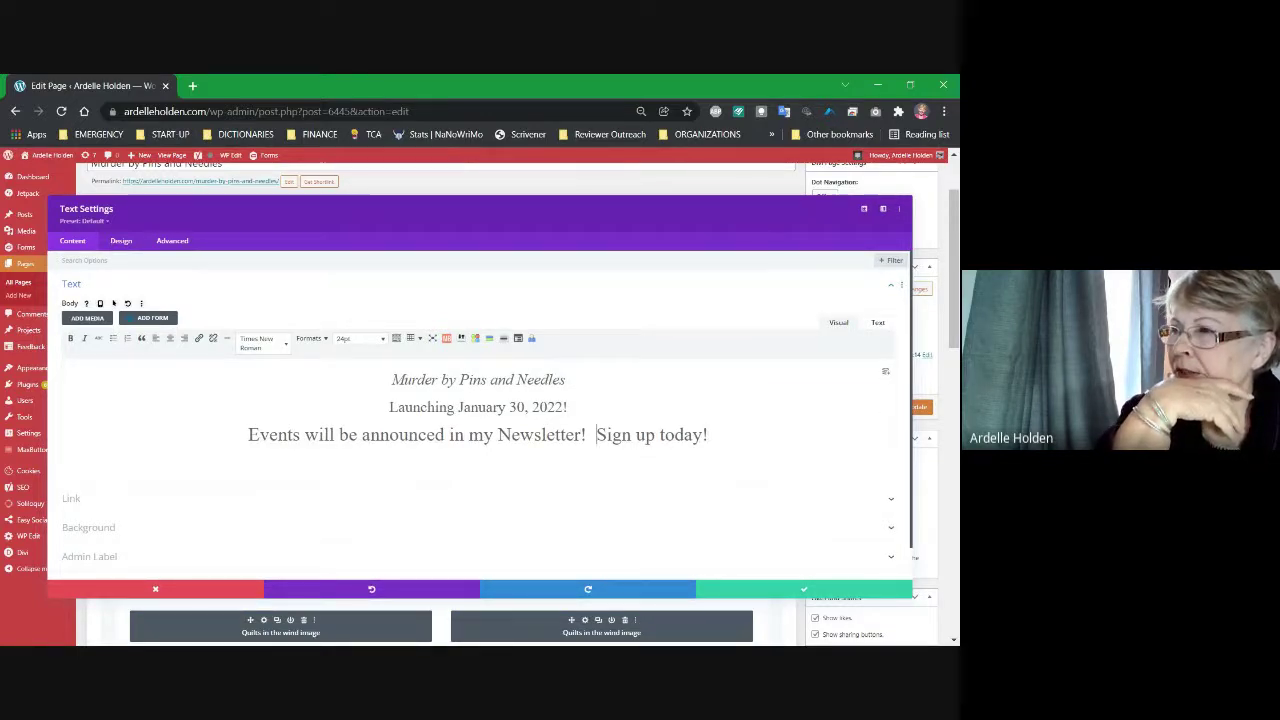
left_click_drag(596, 434, 655, 434)
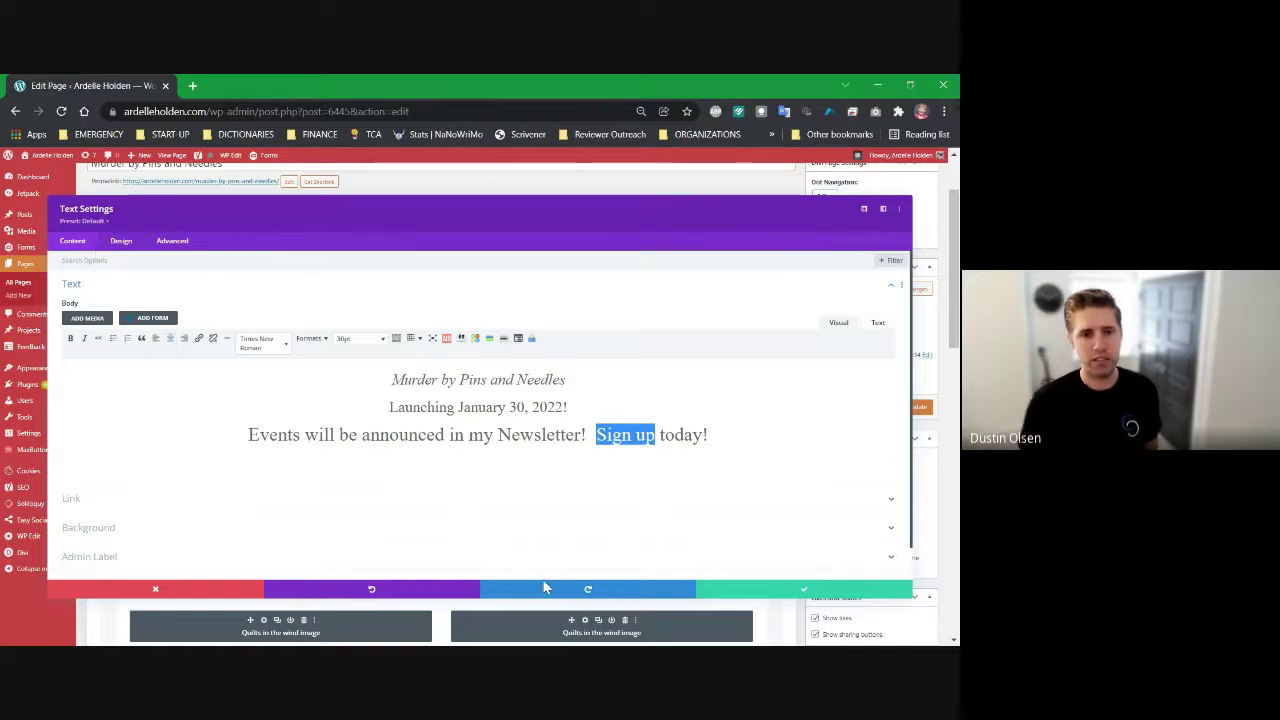
left_click(134, 591)
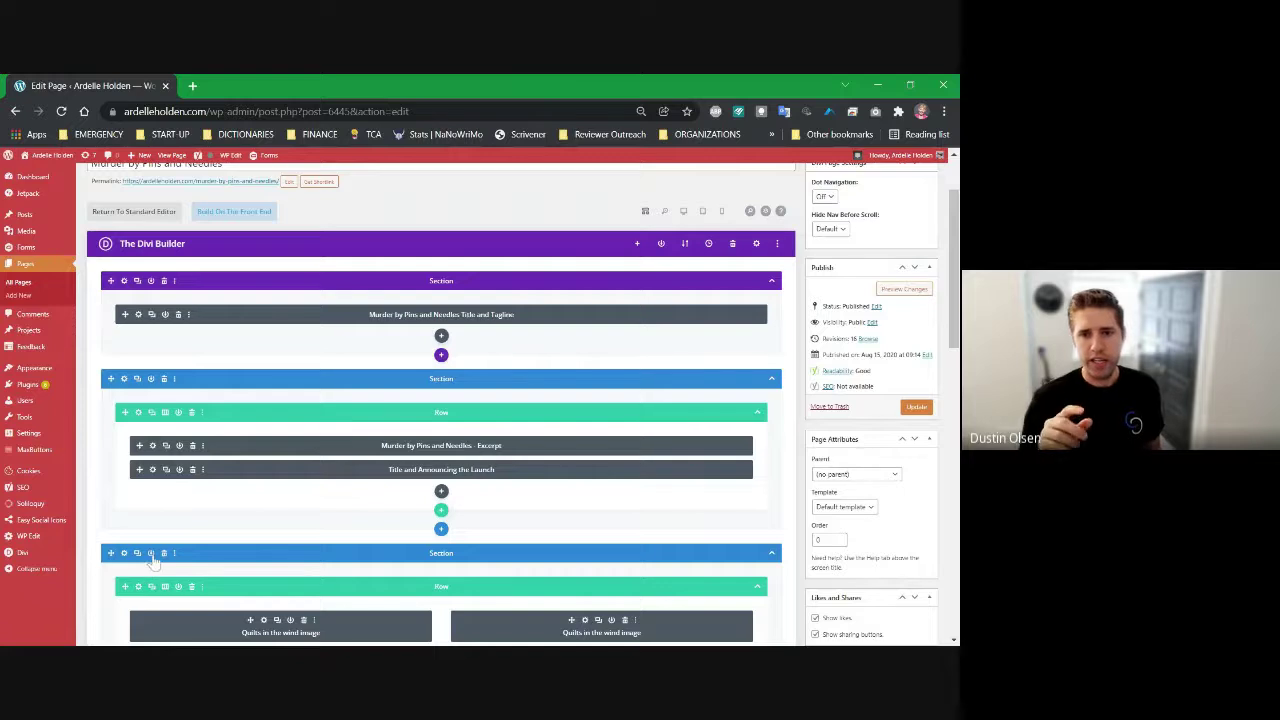
- Switch the Divi Builder on the Murder by Pins and Needles page to desktop view
scroll(285, 540, "up", 1)
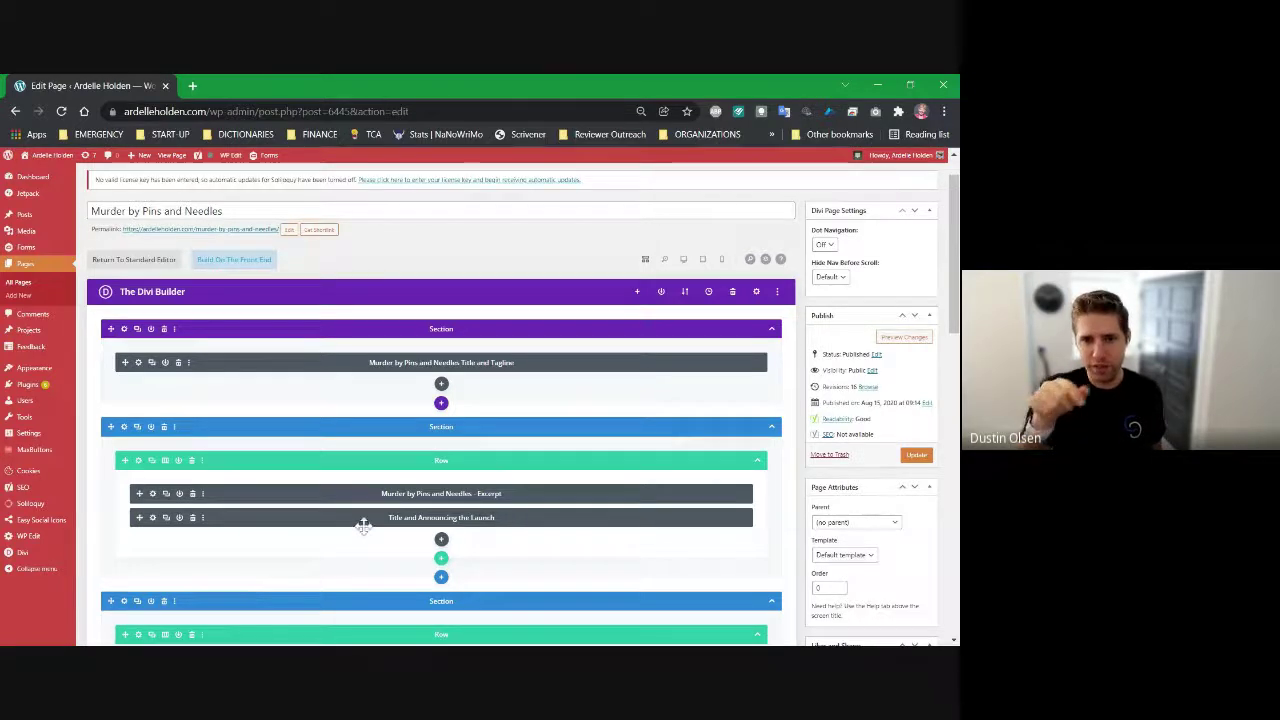
scroll(348, 330, "up", 1)
scroll(348, 330, "up", 1)
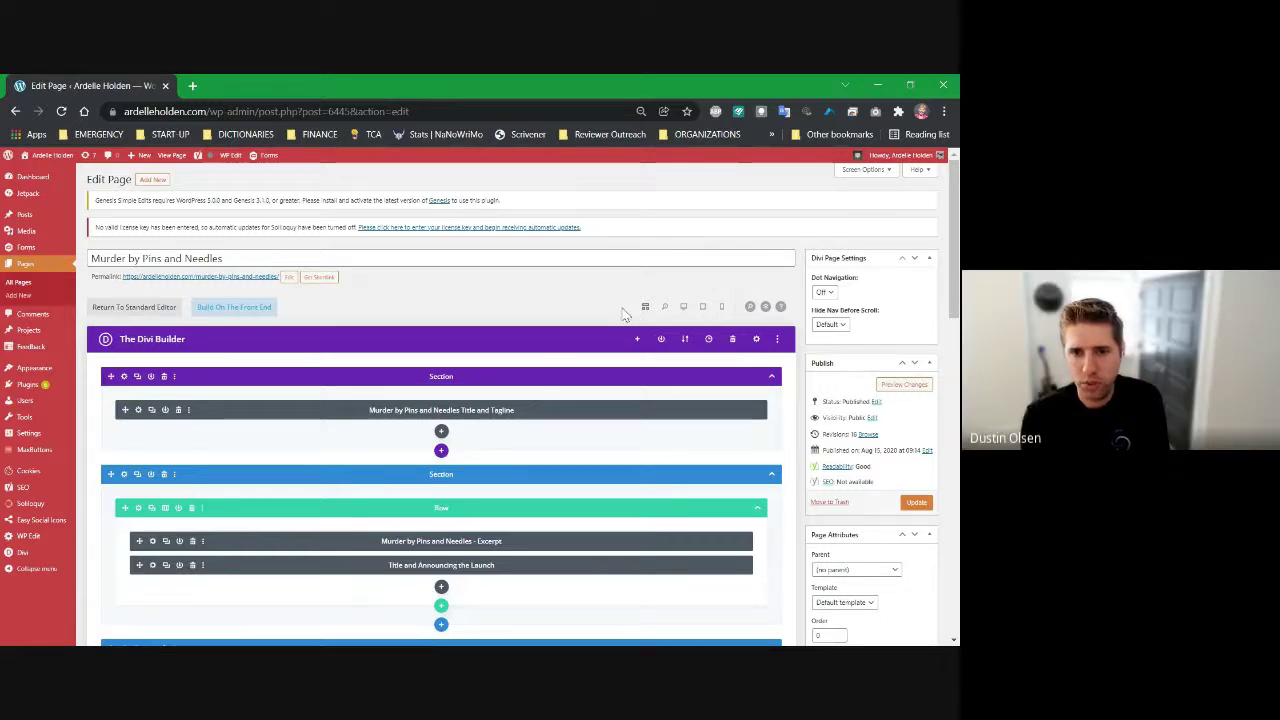
left_click(684, 307)
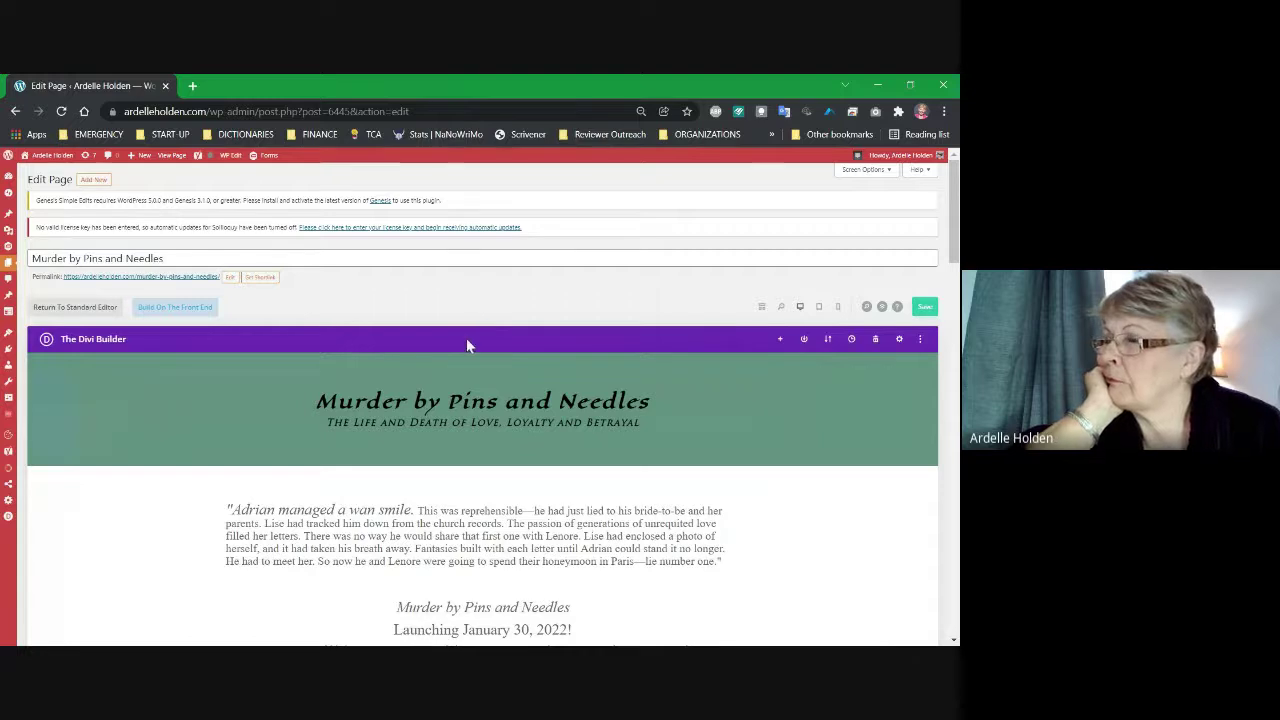
- Insert a Button module below the newsletter launch text and set its text to "Sign Up Here!"
scroll(466, 338, "down", 3)
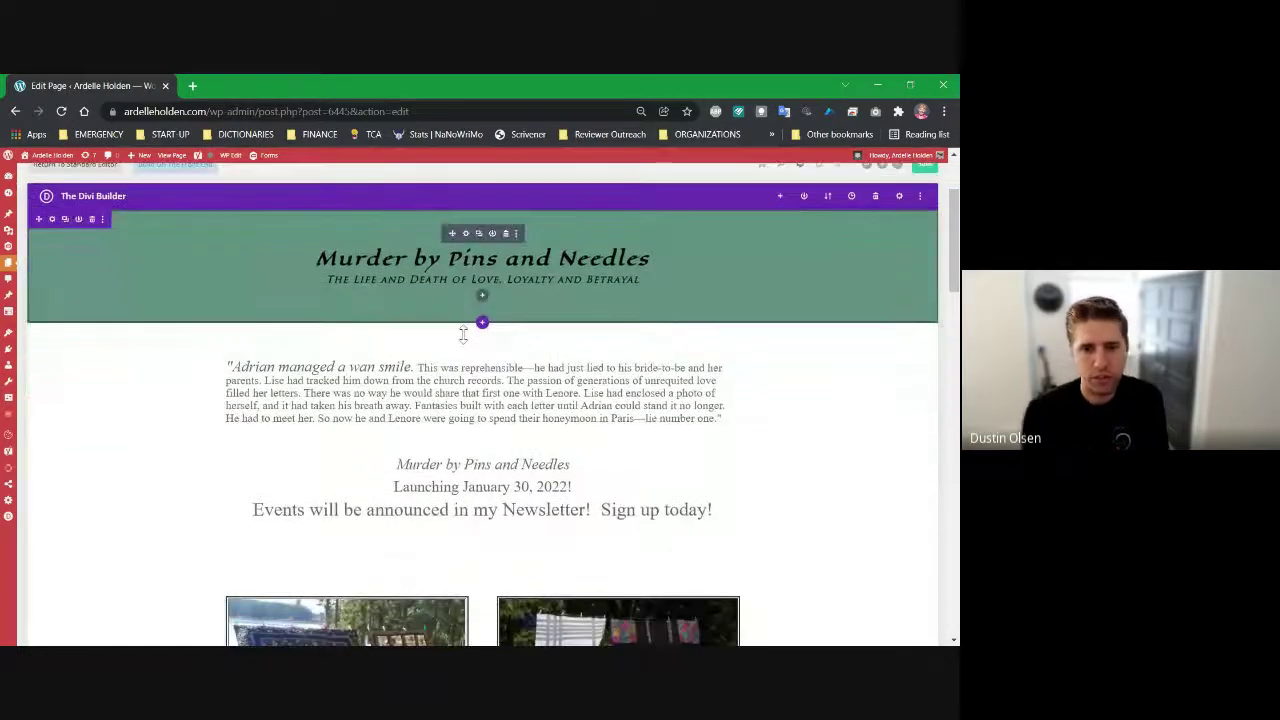
scroll(463, 334, "down", 3)
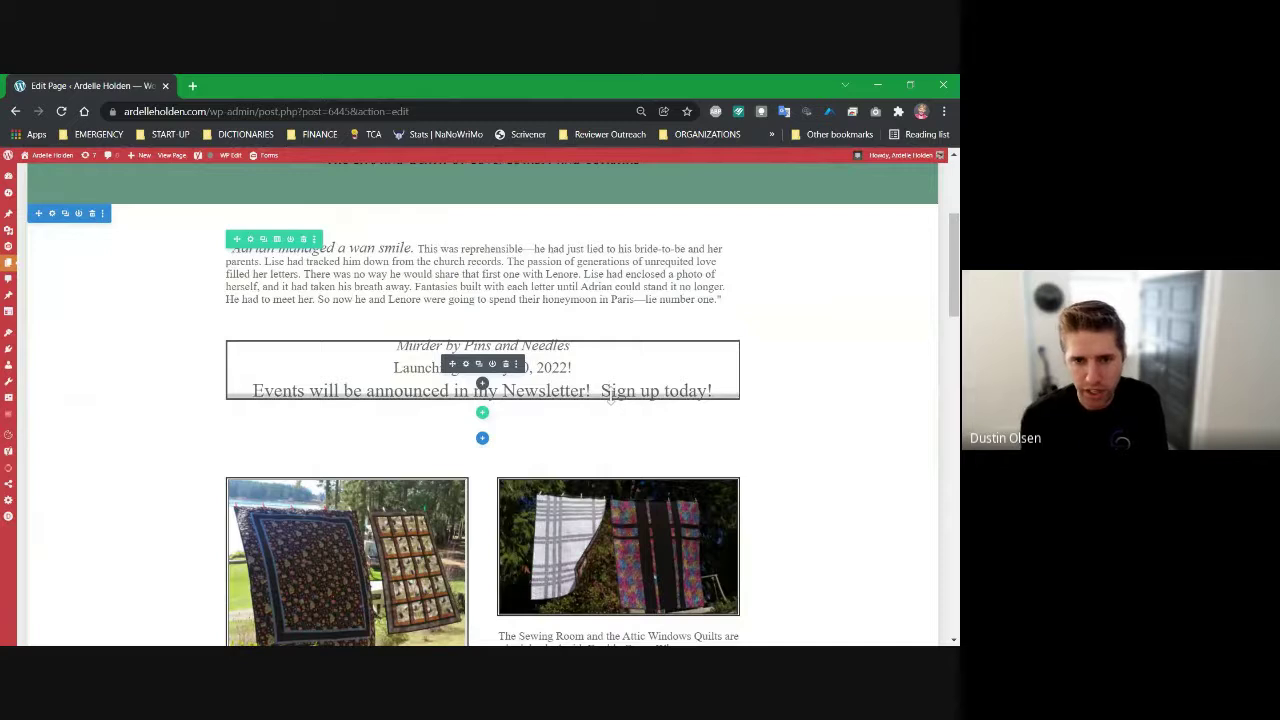
left_click(482, 384)
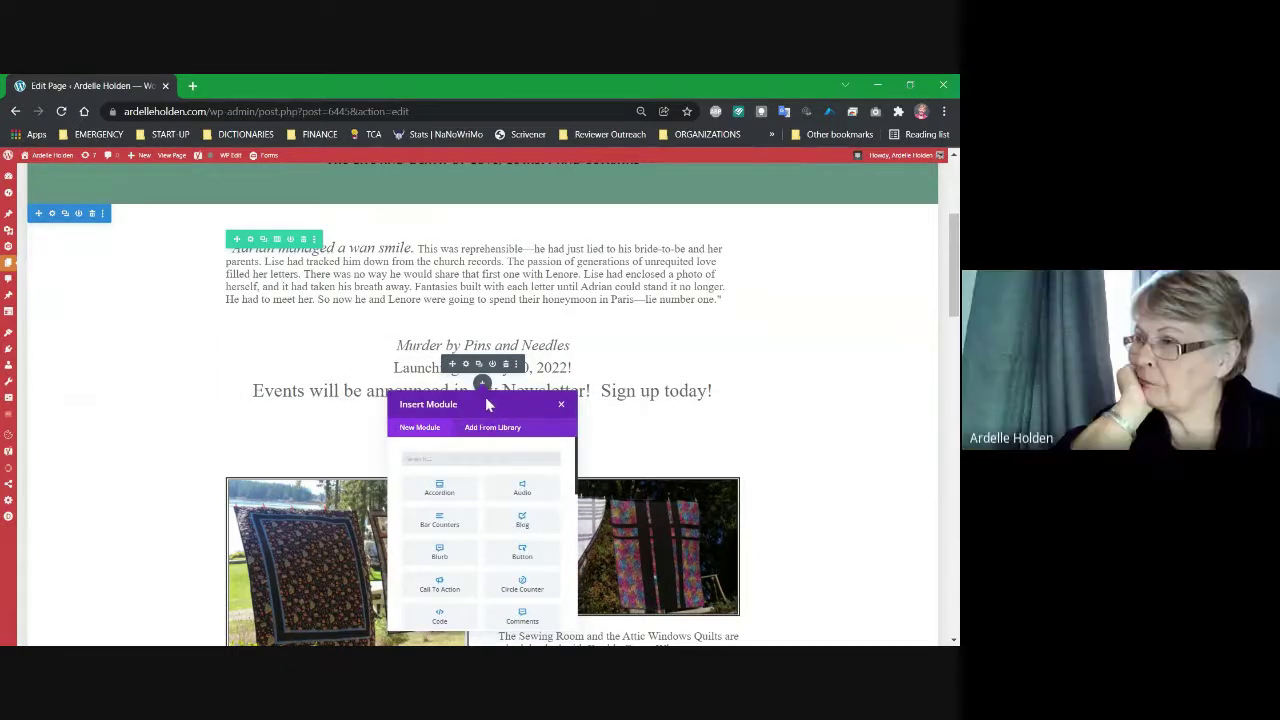
scroll(485, 405, "down", 2)
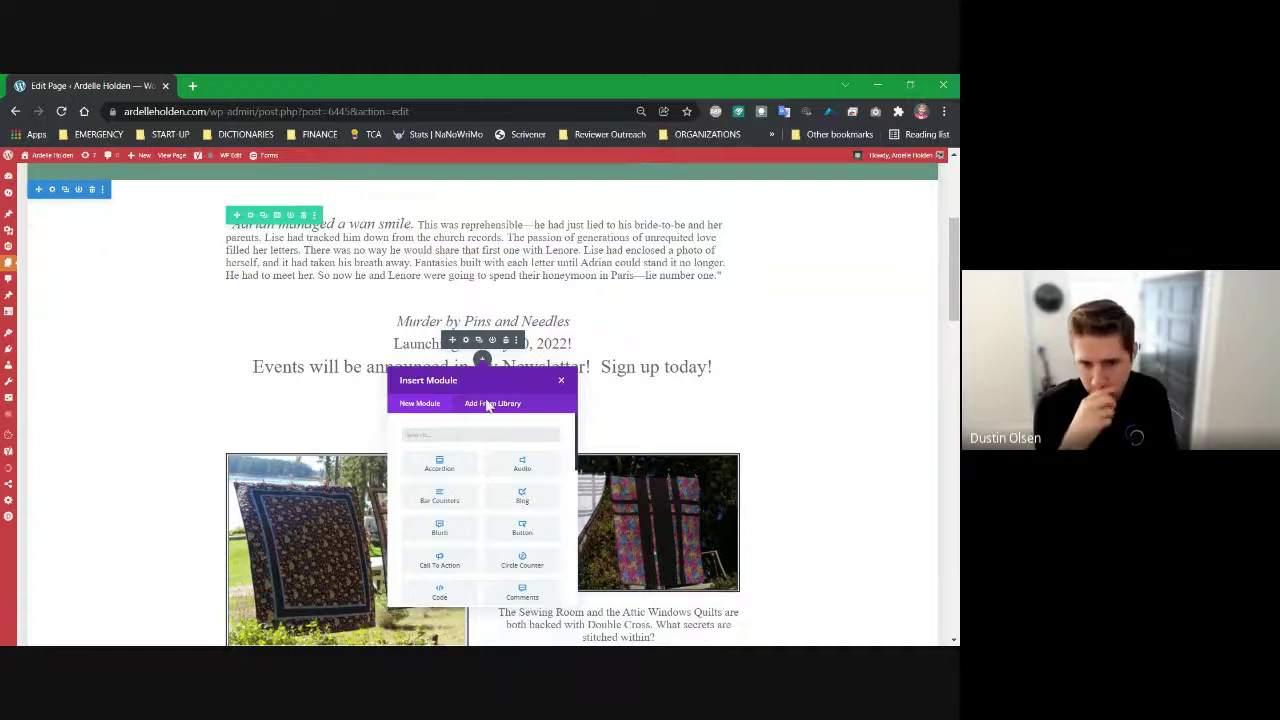
scroll(484, 420, "down", 1)
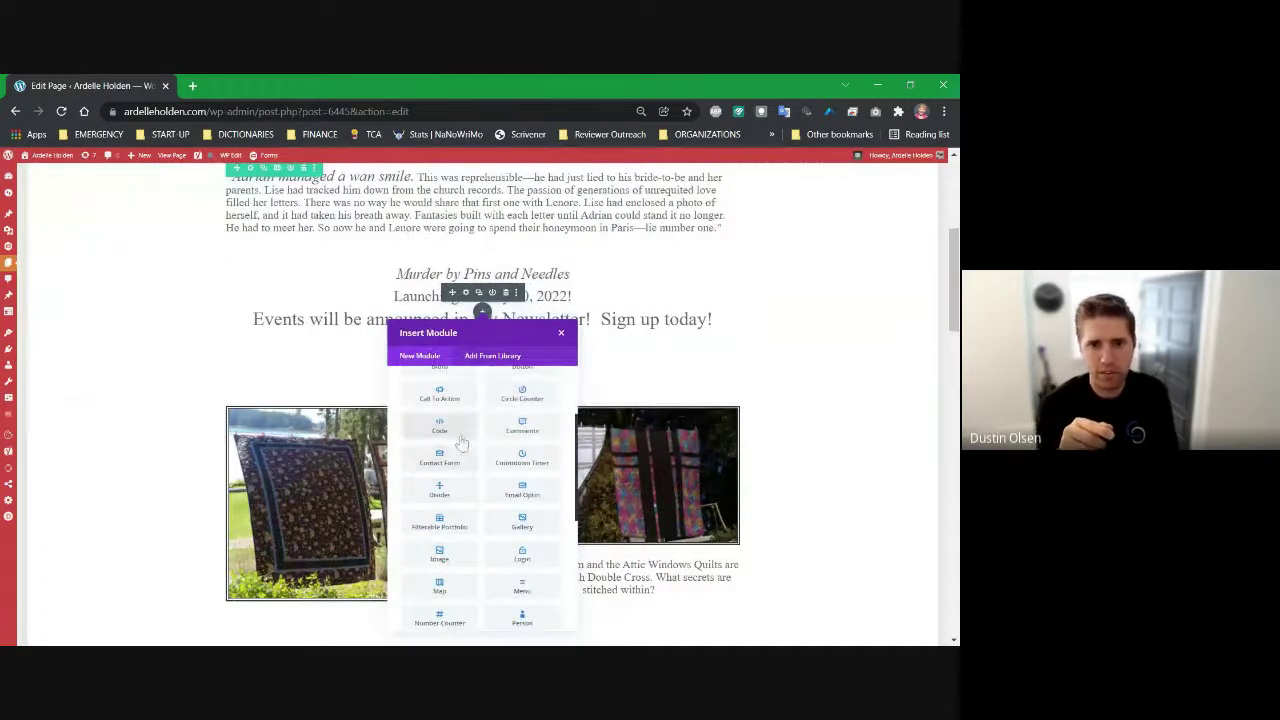
scroll(460, 444, "up", 5)
scroll(455, 448, "down", 1)
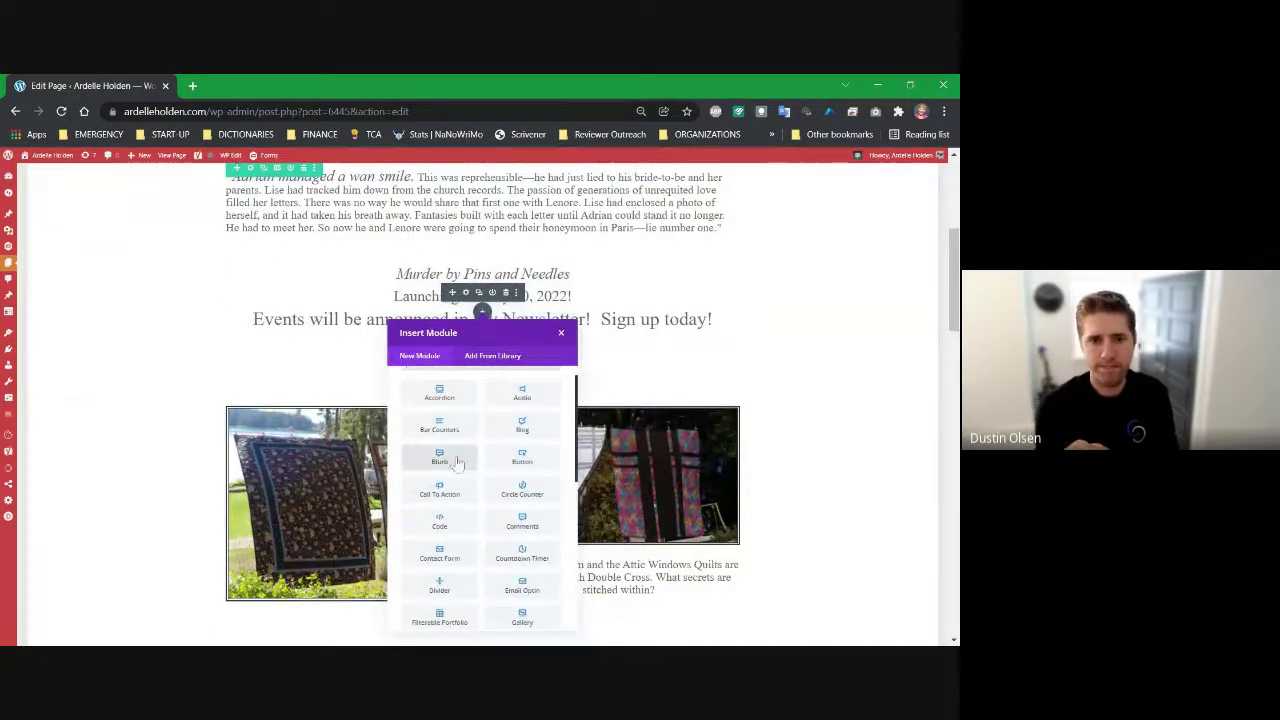
left_click(527, 458)
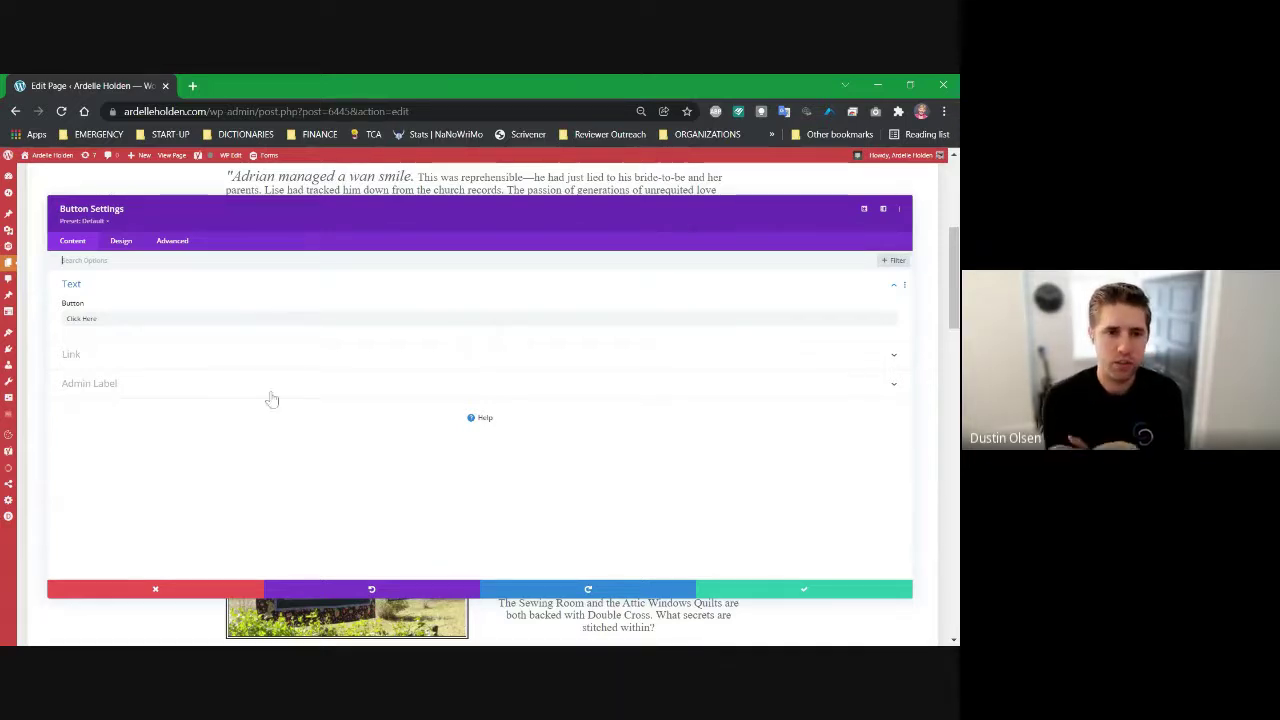
left_click_drag(97, 319, 46, 319)
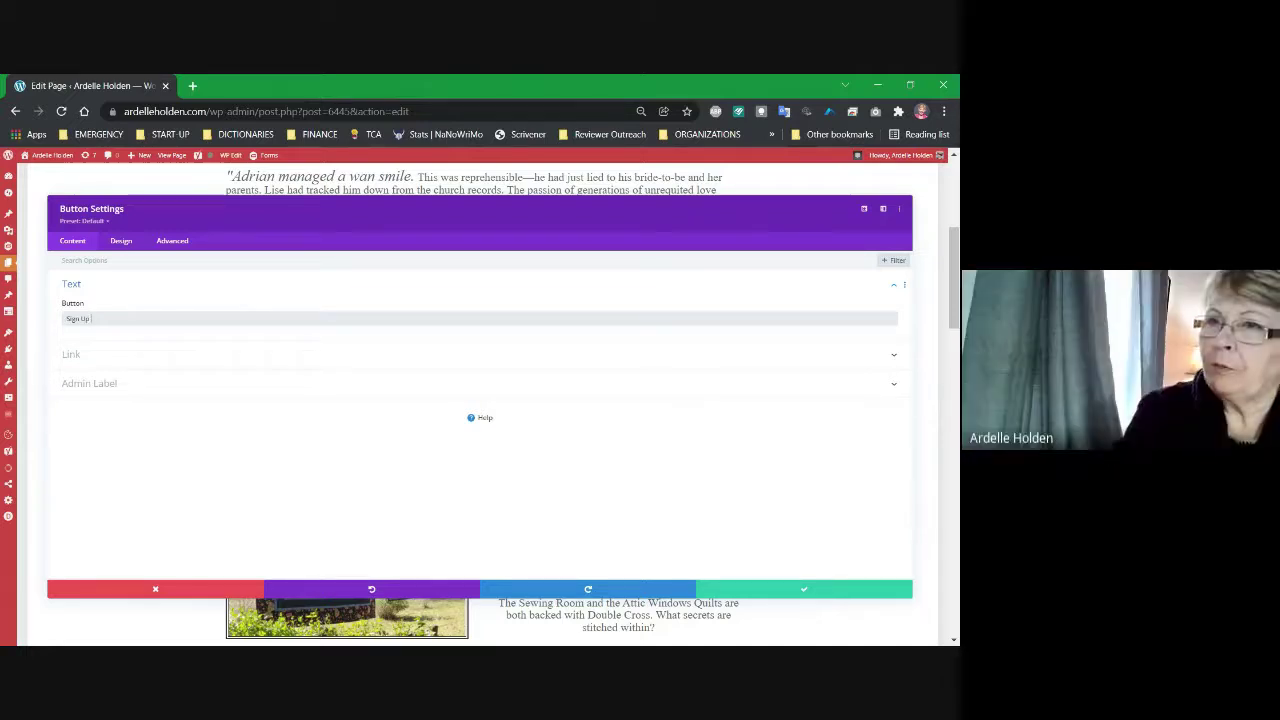
type("Here!")
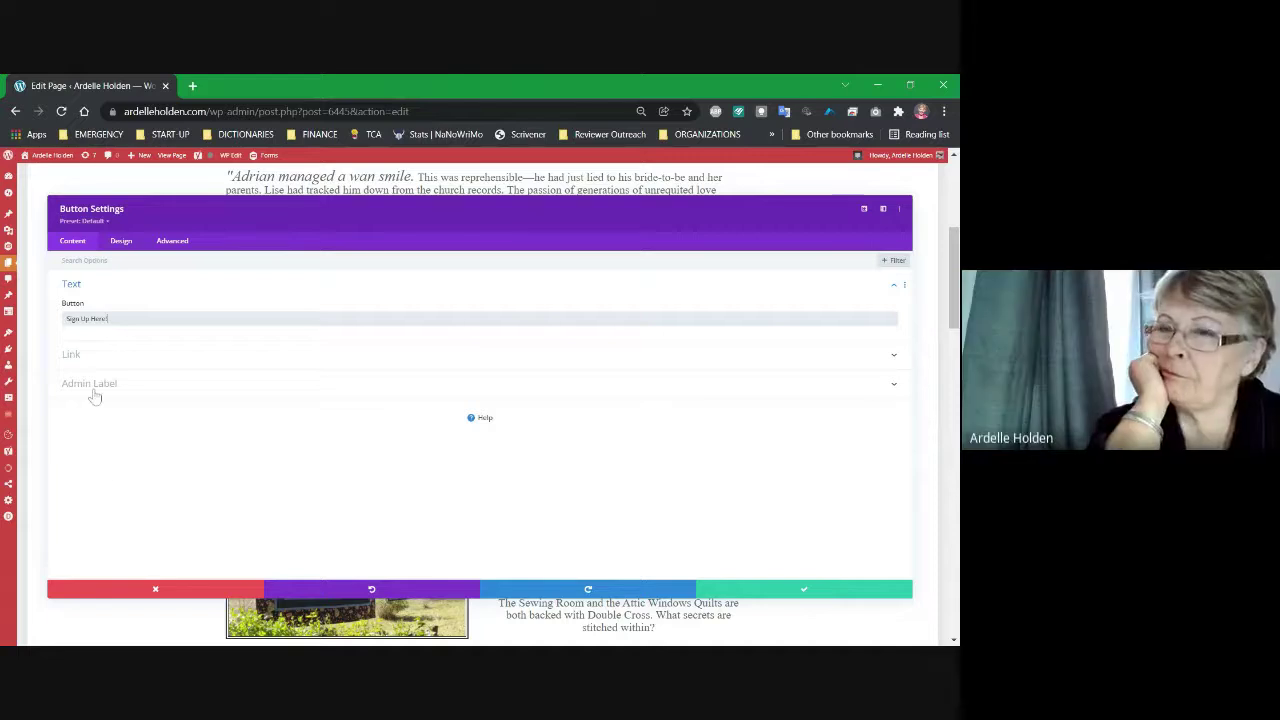
- Link the button to the Follow Me page through a dynamic Page Link and save the link
left_click(86, 356)
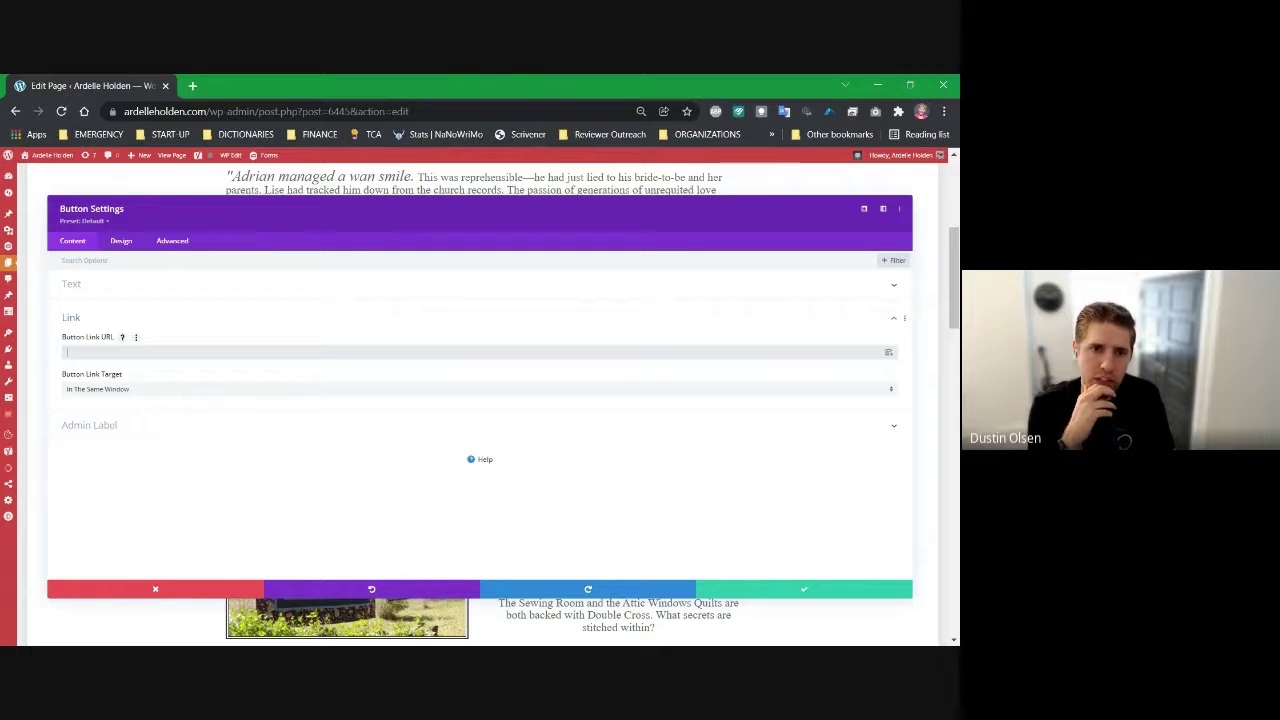
left_click(214, 351)
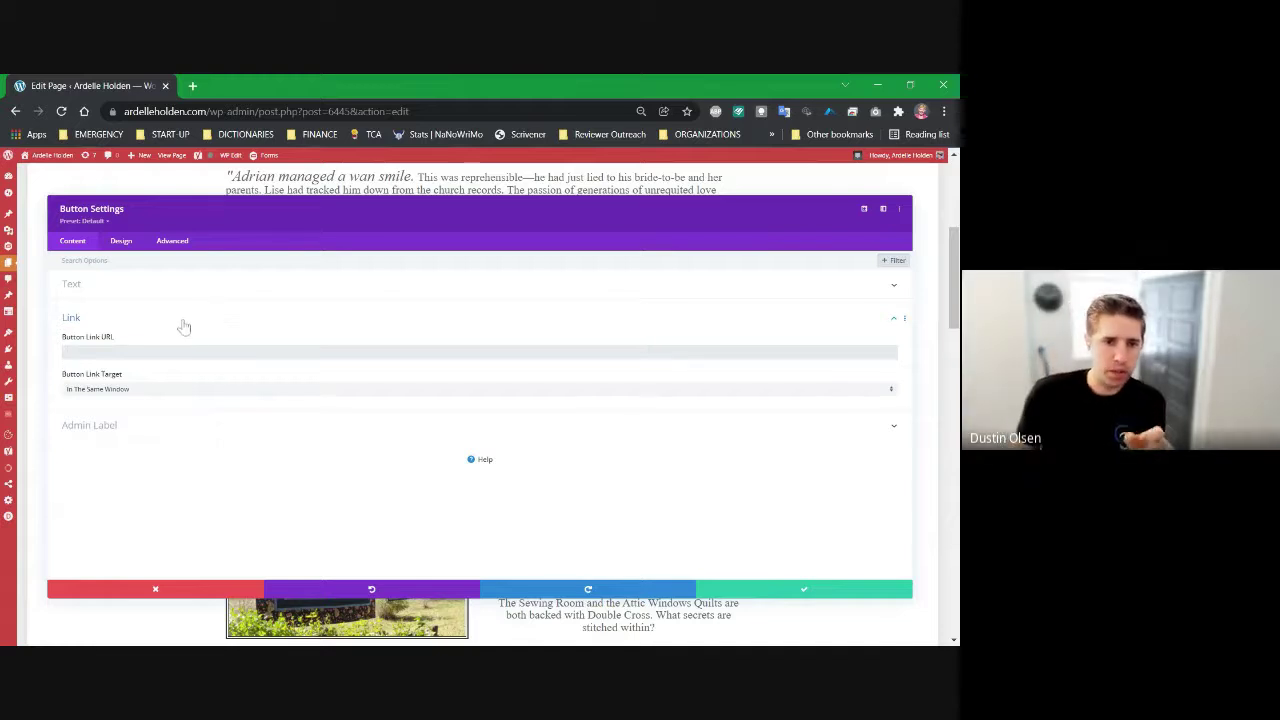
left_click(67, 352)
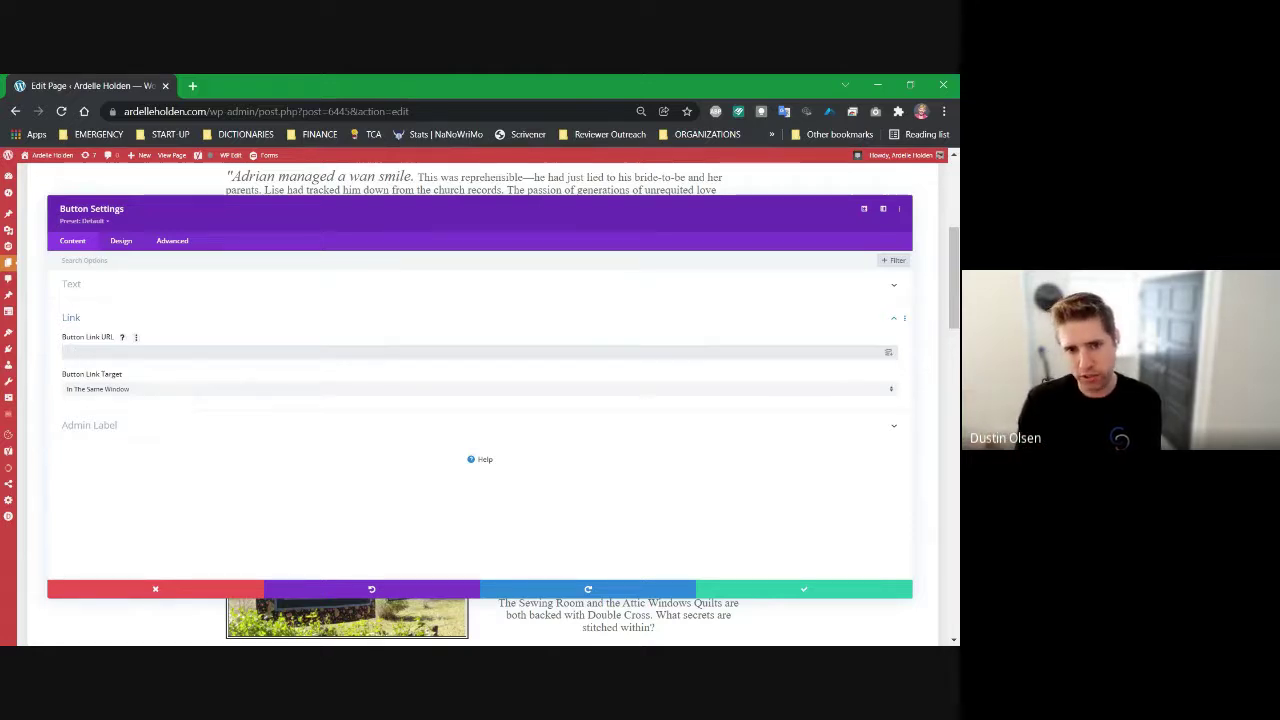
left_click(888, 357)
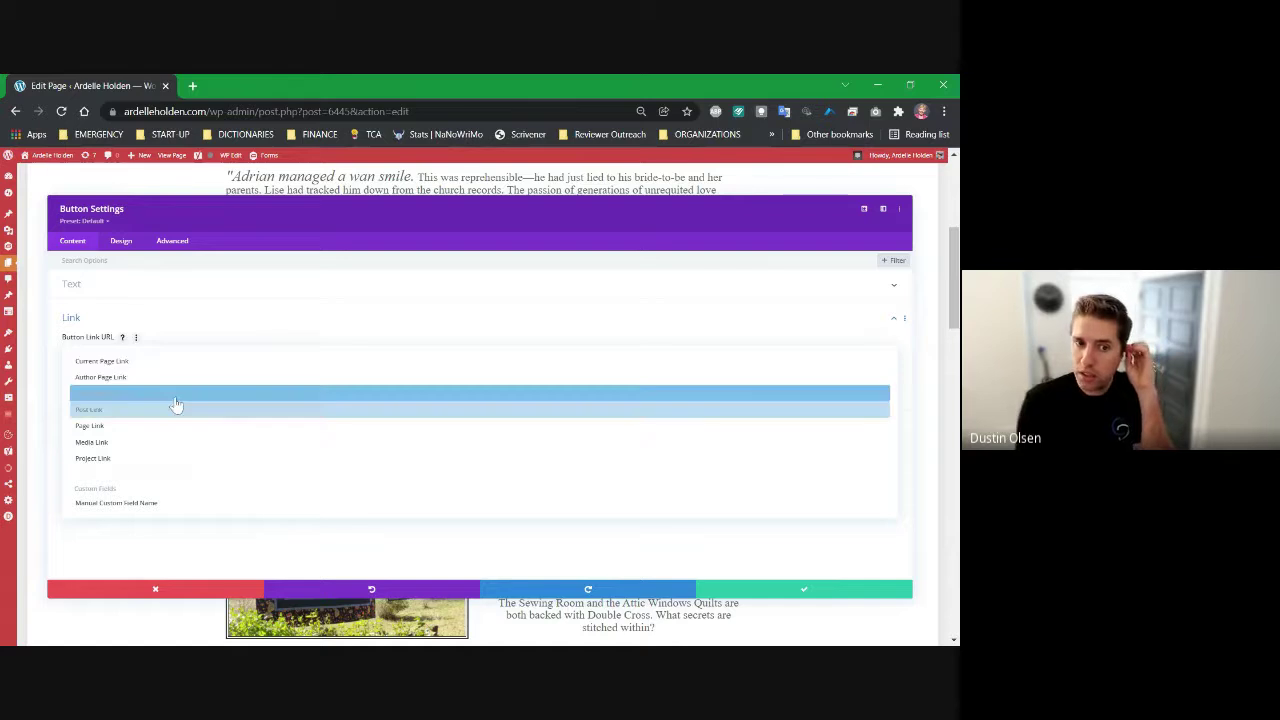
left_click(90, 426)
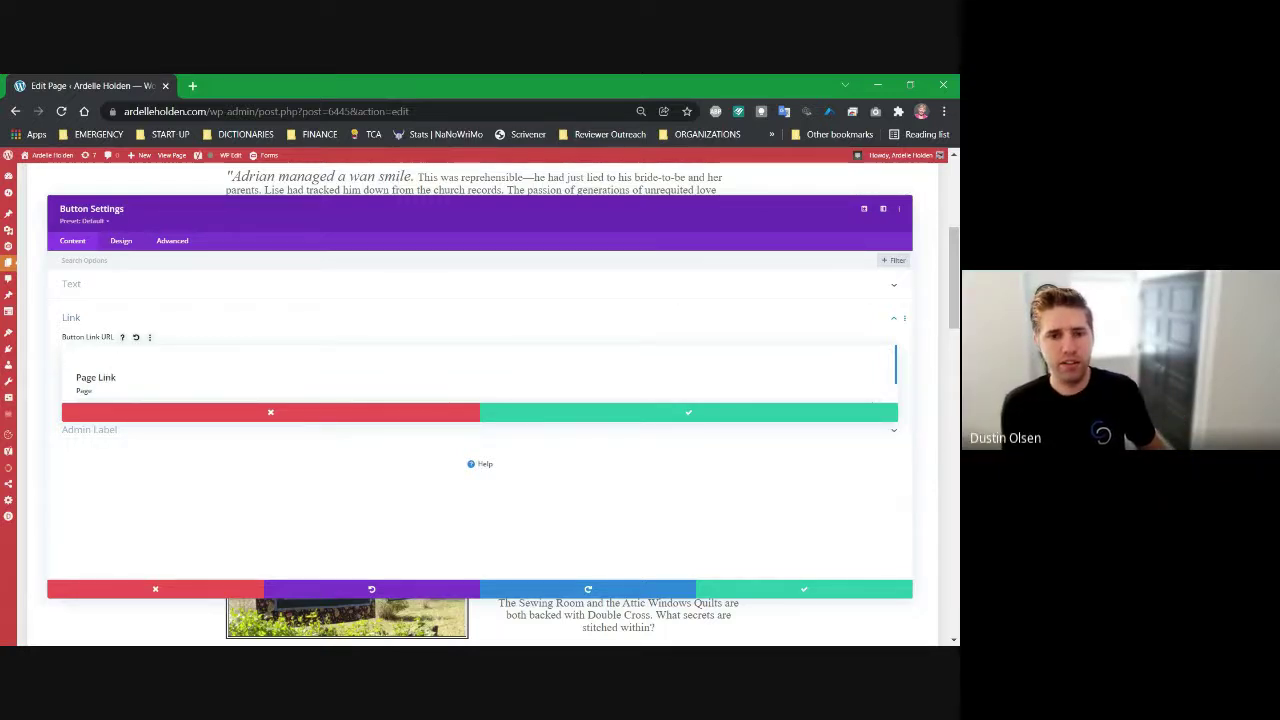
middle_click(130, 378)
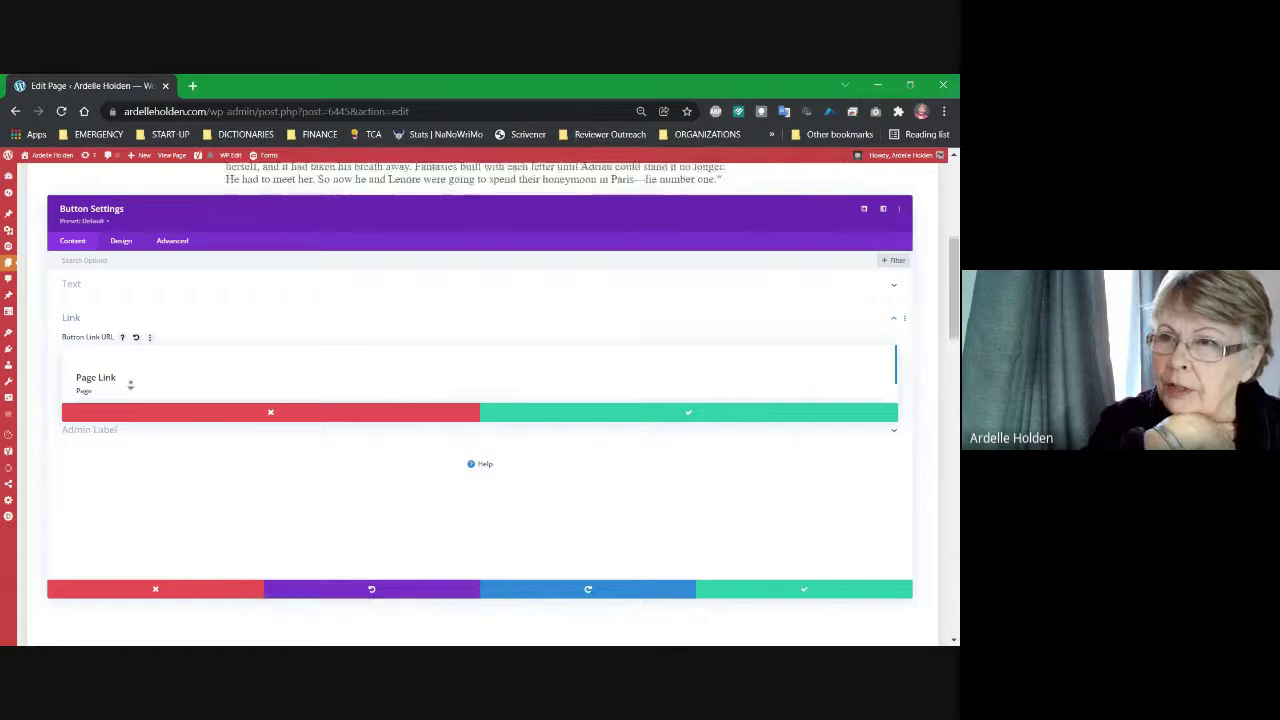
left_click(84, 392)
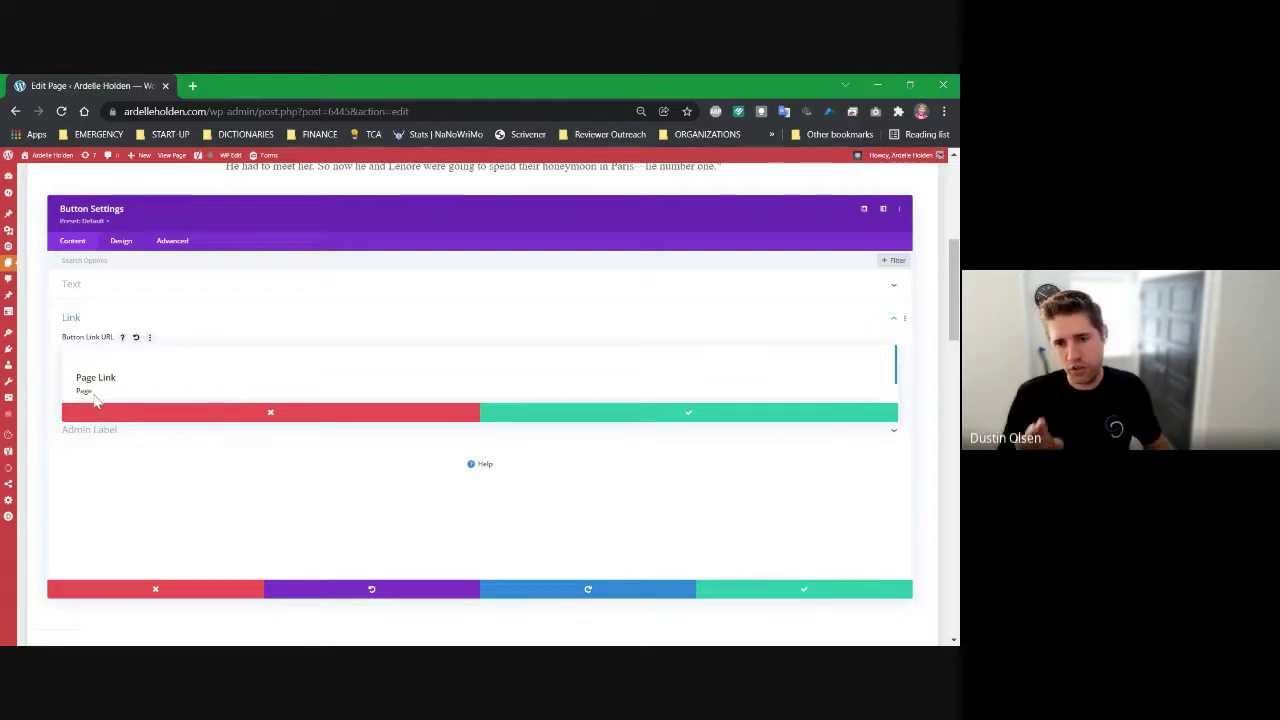
left_click(95, 403)
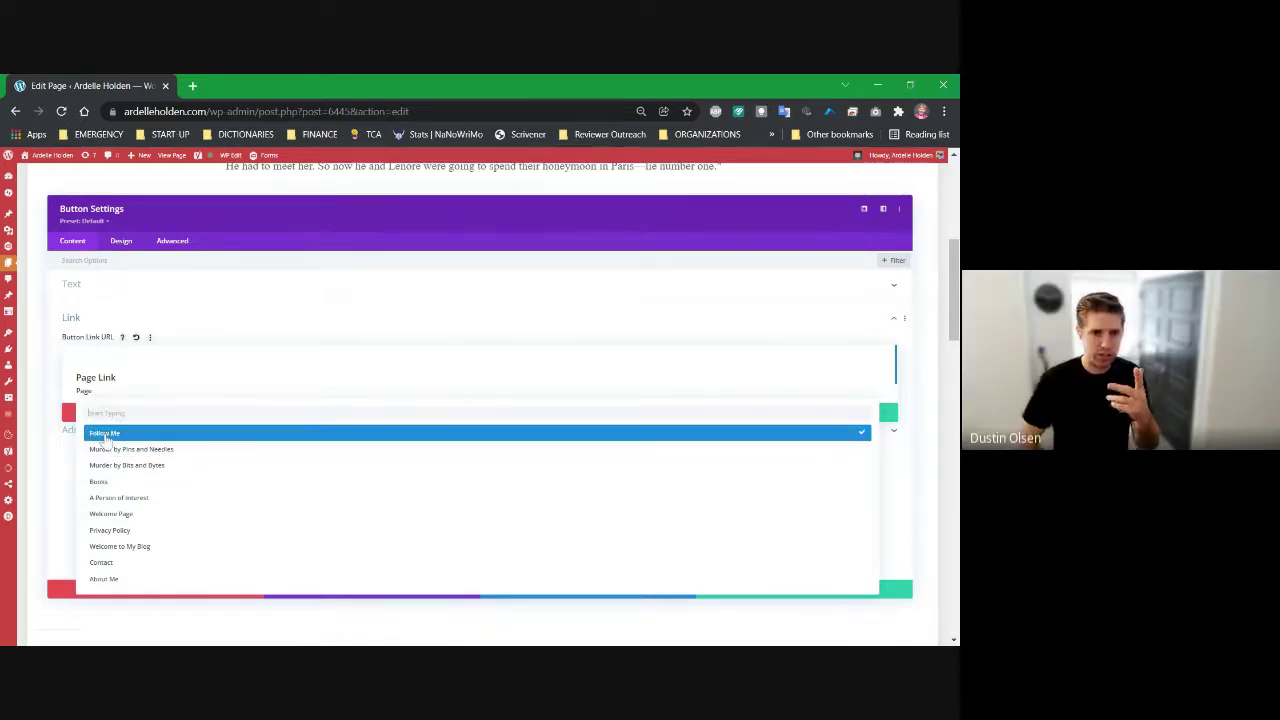
left_click(106, 434)
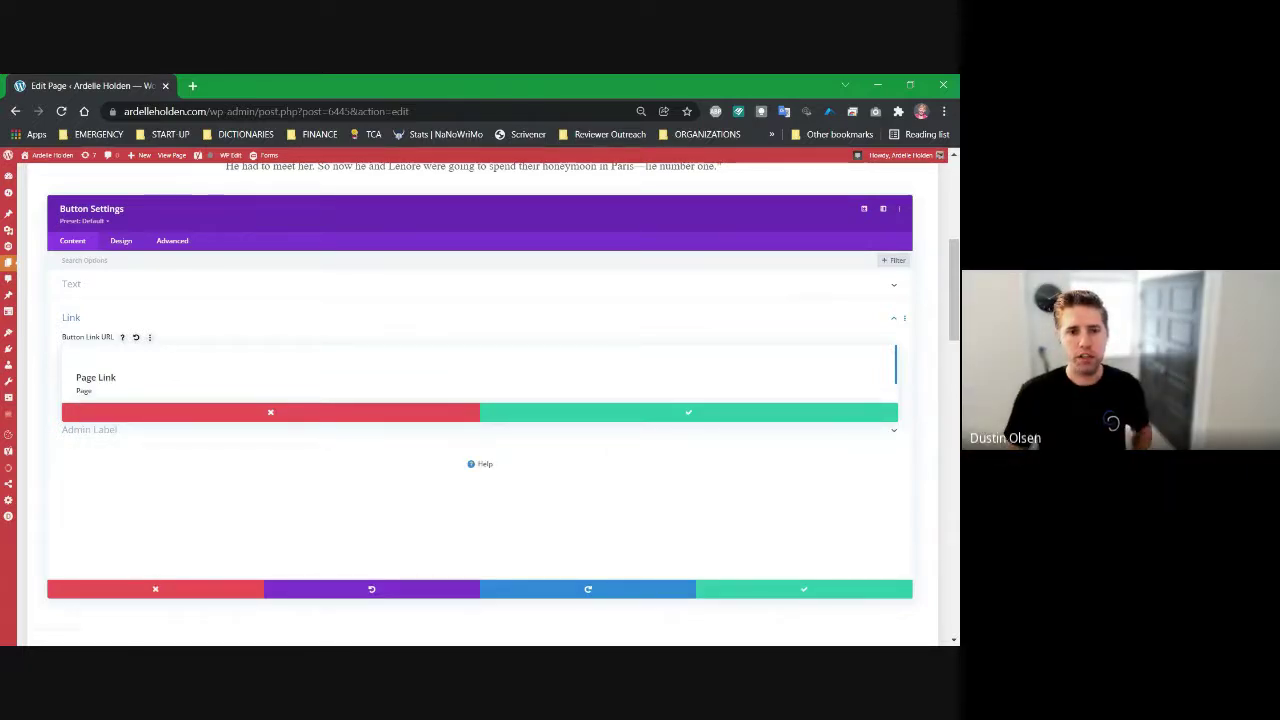
left_click(624, 416)
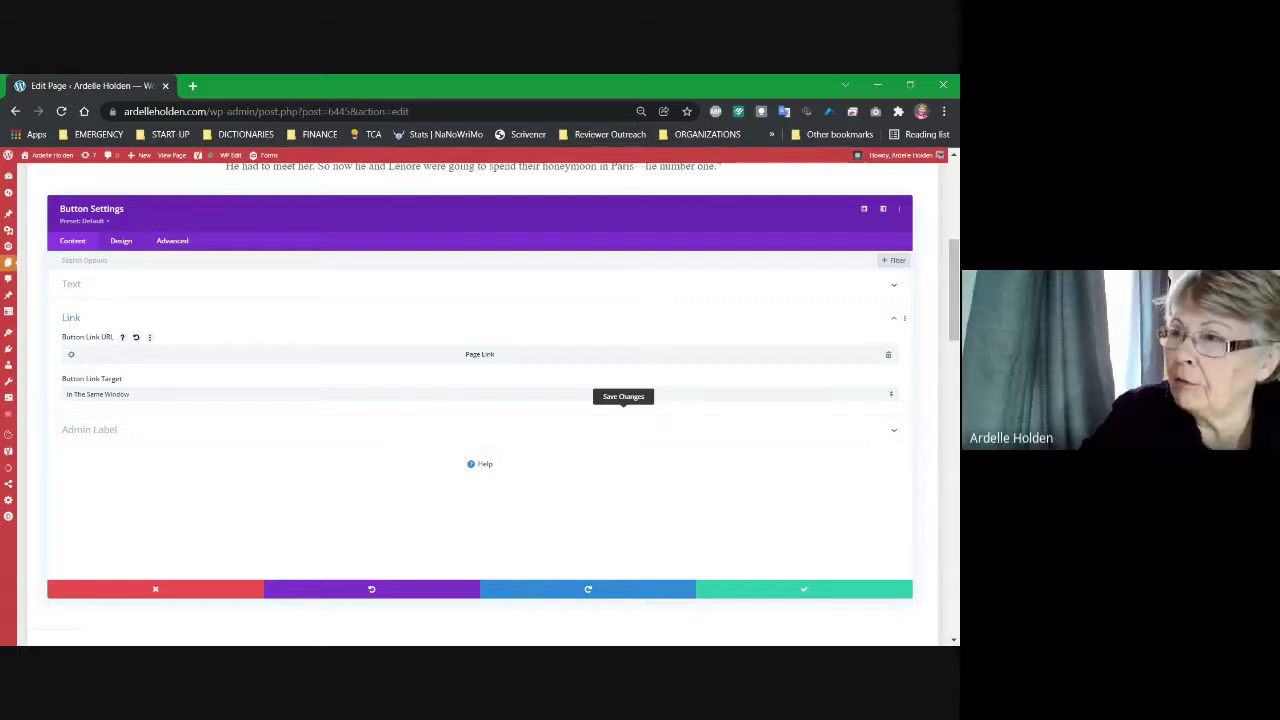
- Set the button's alignment to center and save the Button module's settings
left_click(119, 242)
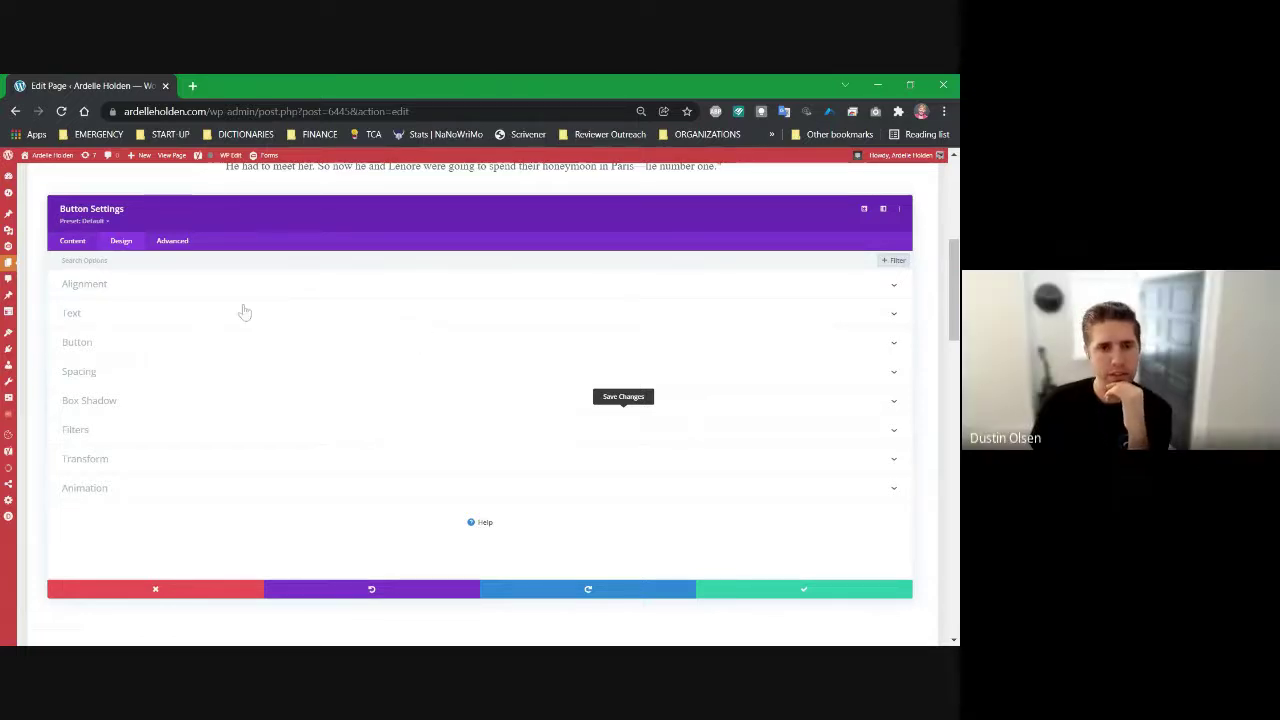
left_click(104, 287)
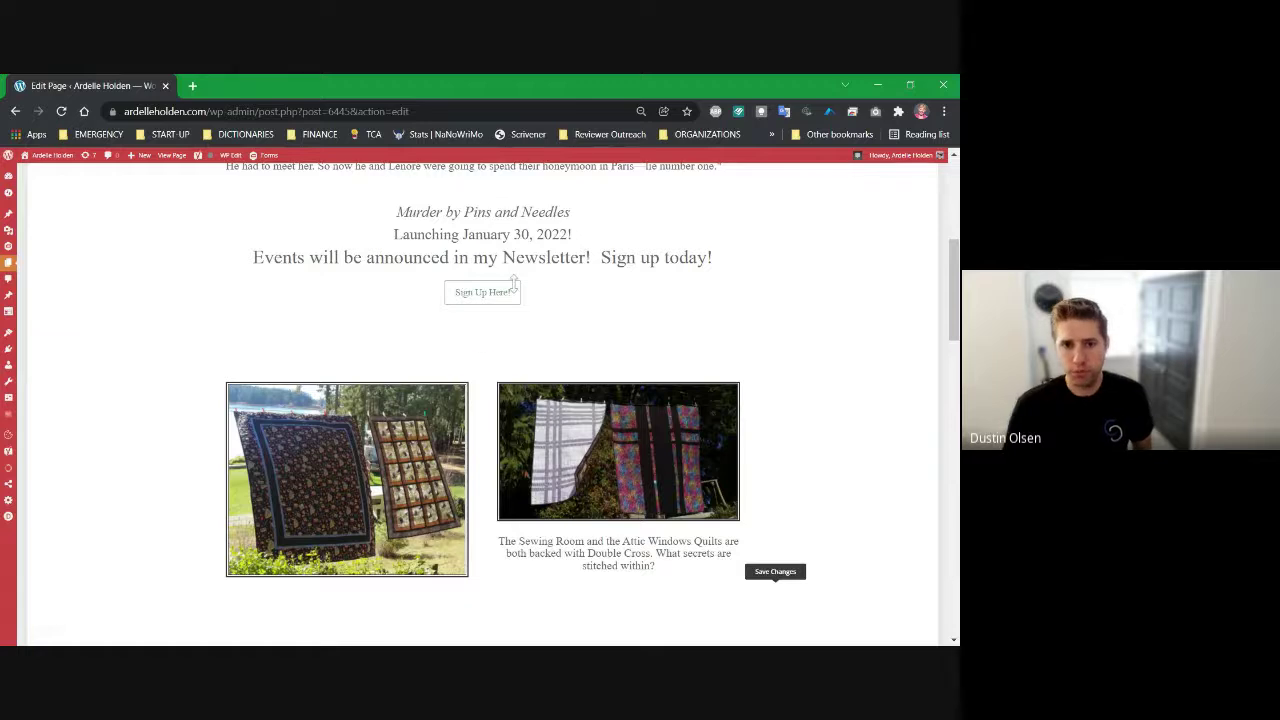
mouse_move(515, 290)
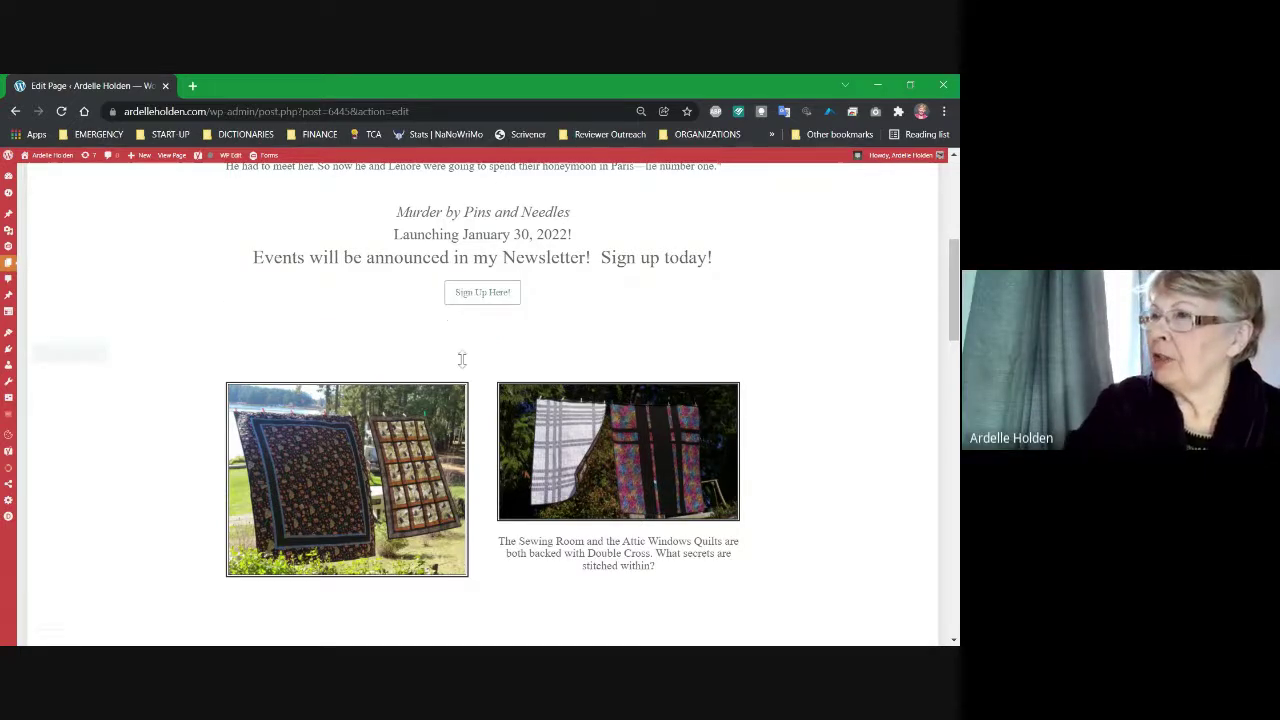
scroll(458, 360, "down", 2)
scroll(448, 375, "up", 4)
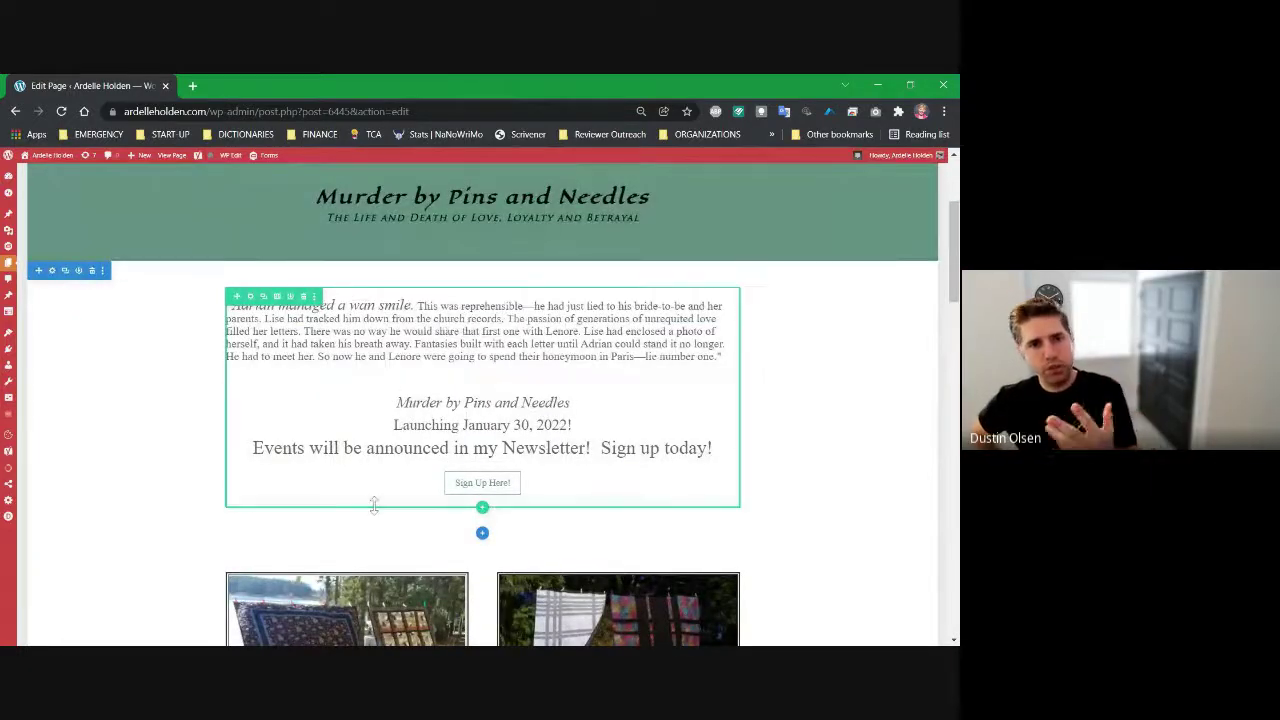
scroll(398, 491, "down", 1)
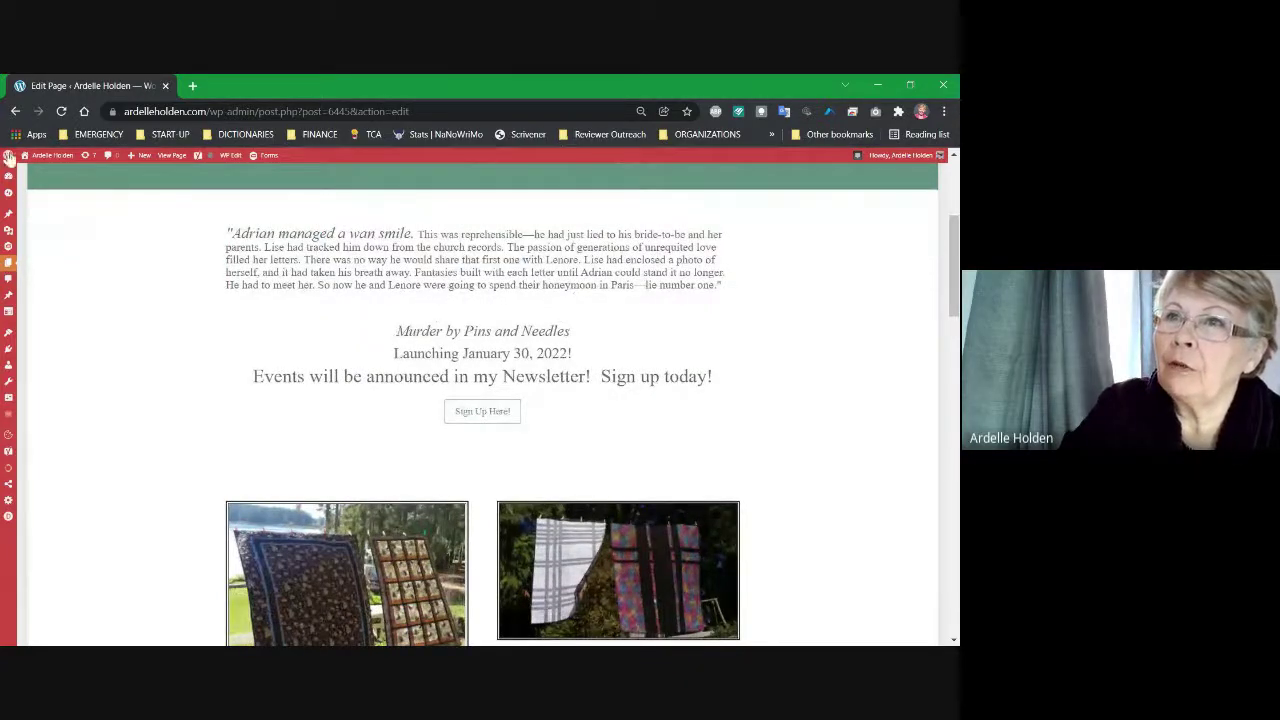
scroll(63, 244, "up", 1)
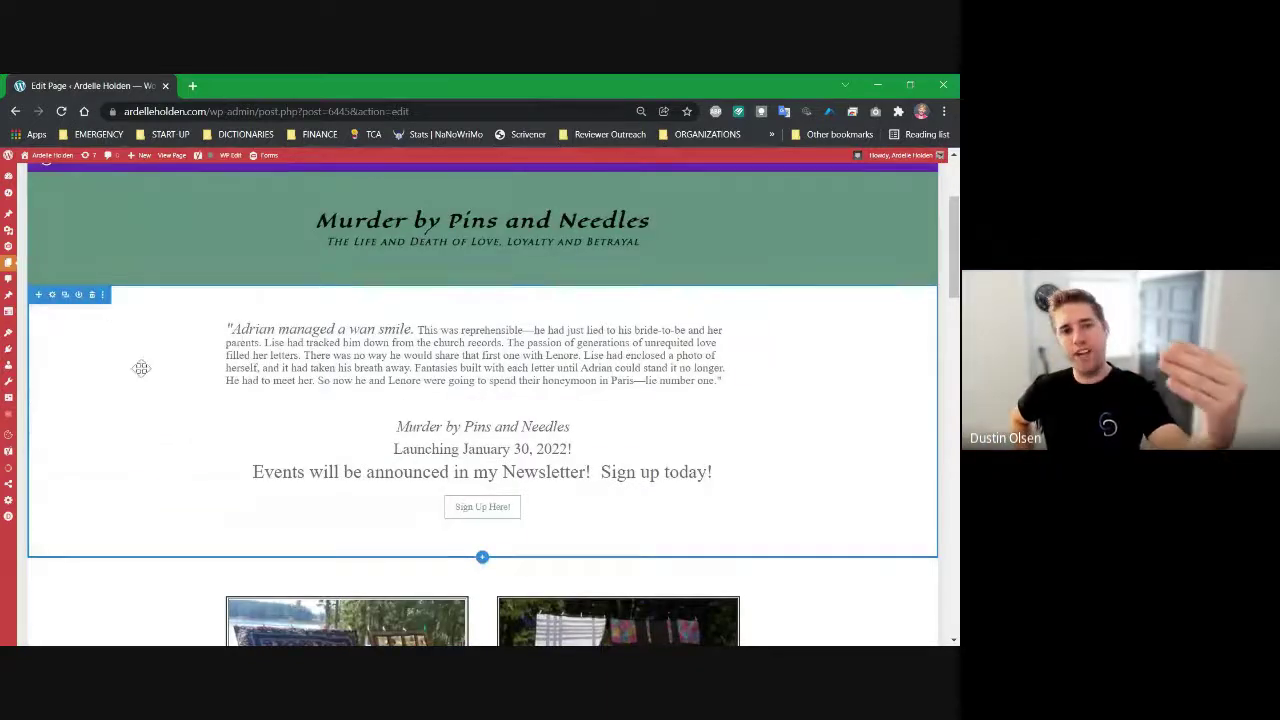
- Search Google for the author's website address in a new browser tab
left_click(192, 86)
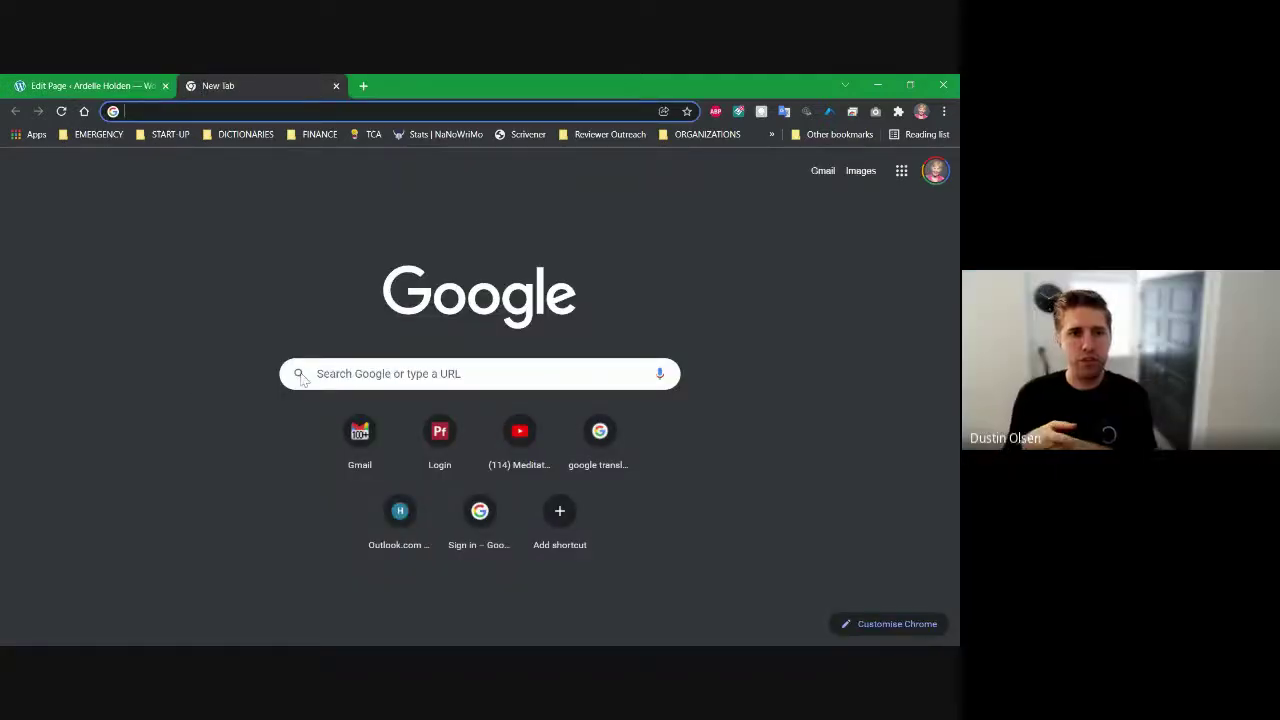
left_click(388, 374)
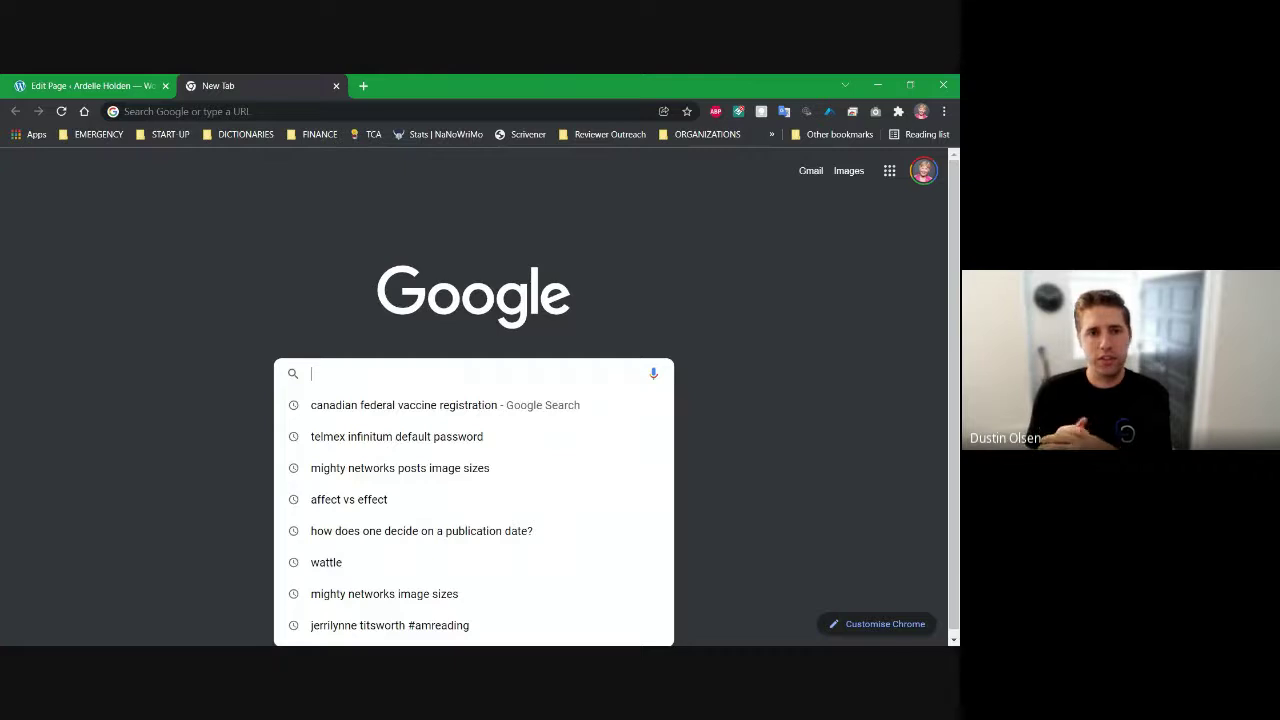
type("ar")
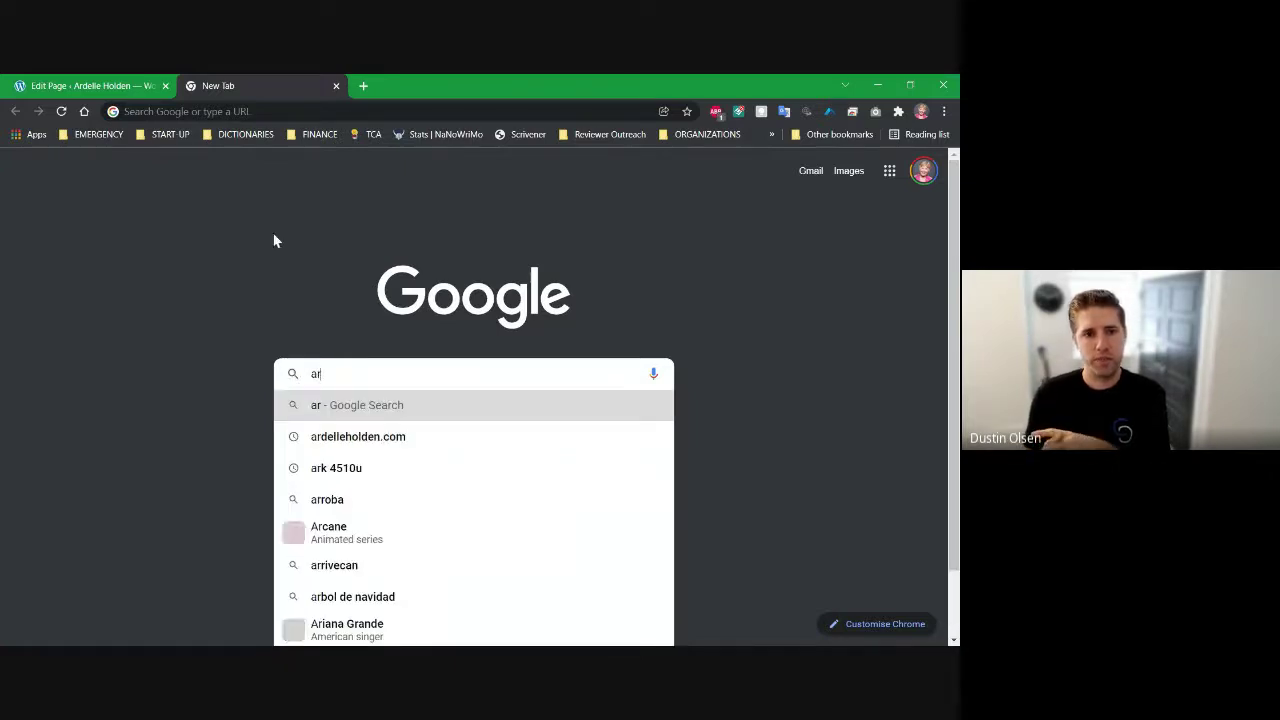
key("BackSpace")
key("BackSpace")
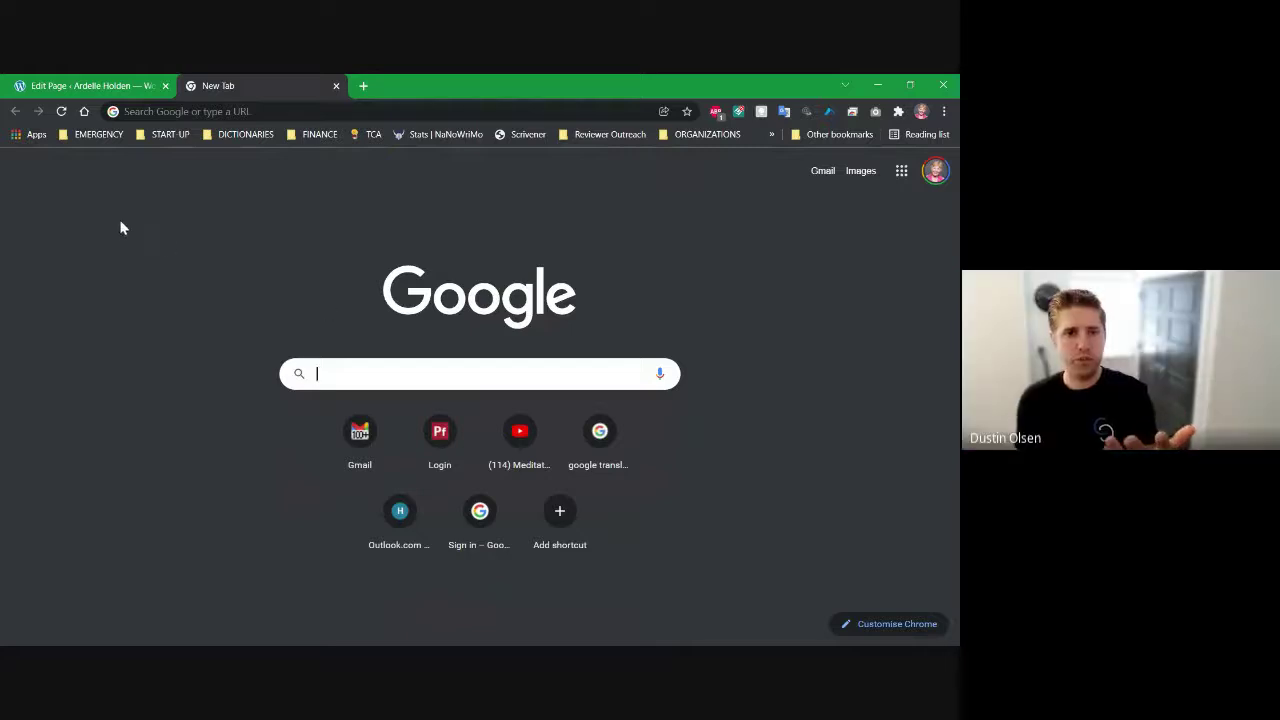
left_click(312, 373)
type("w")
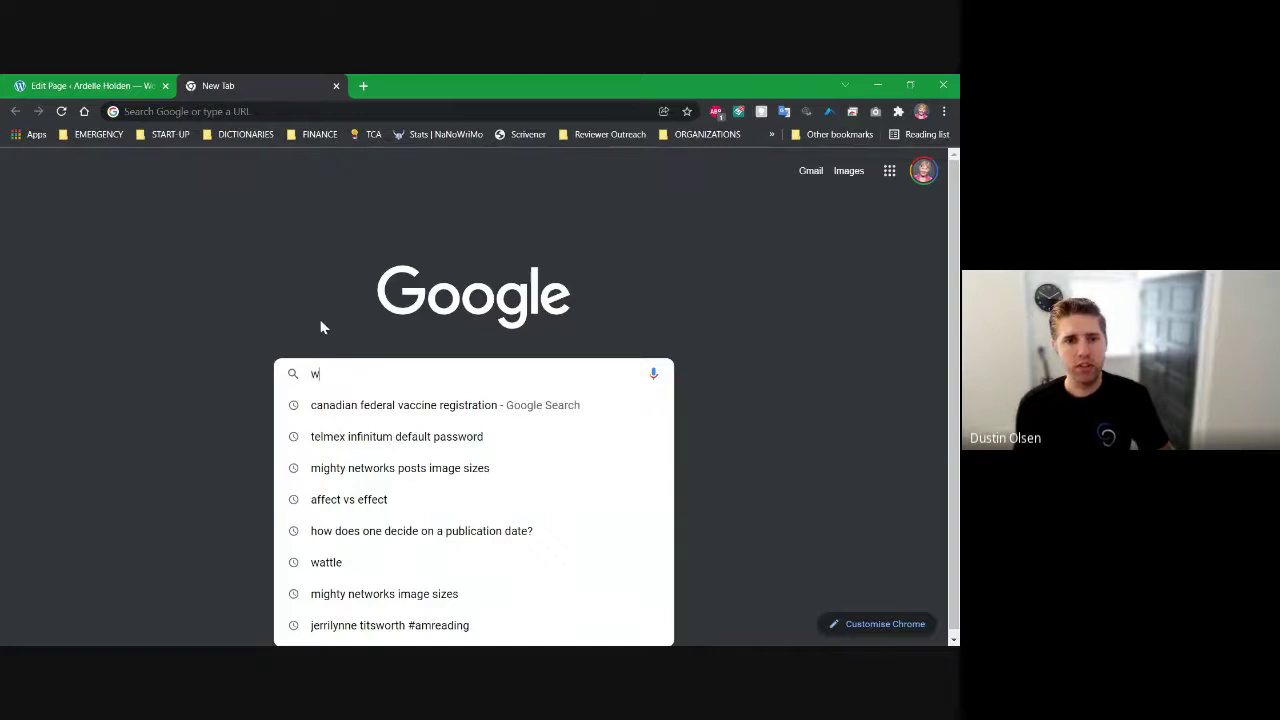
type("ww.arde")
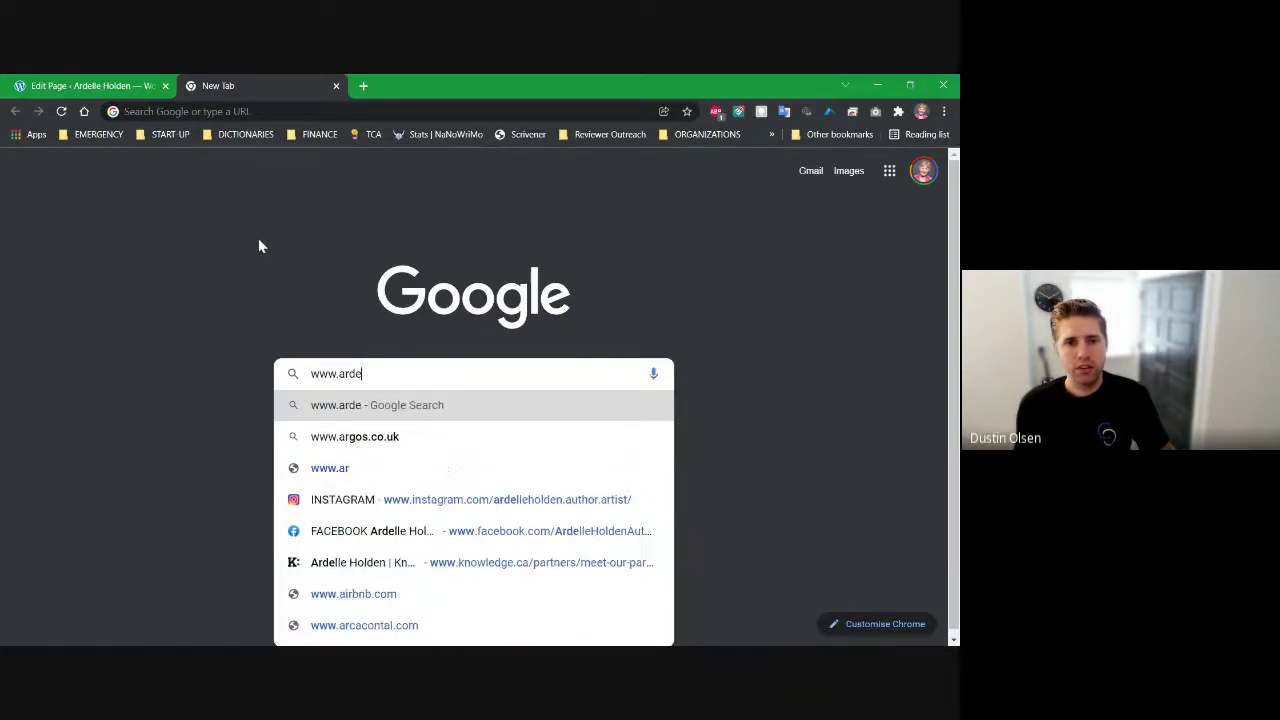
type("lleholden.com")
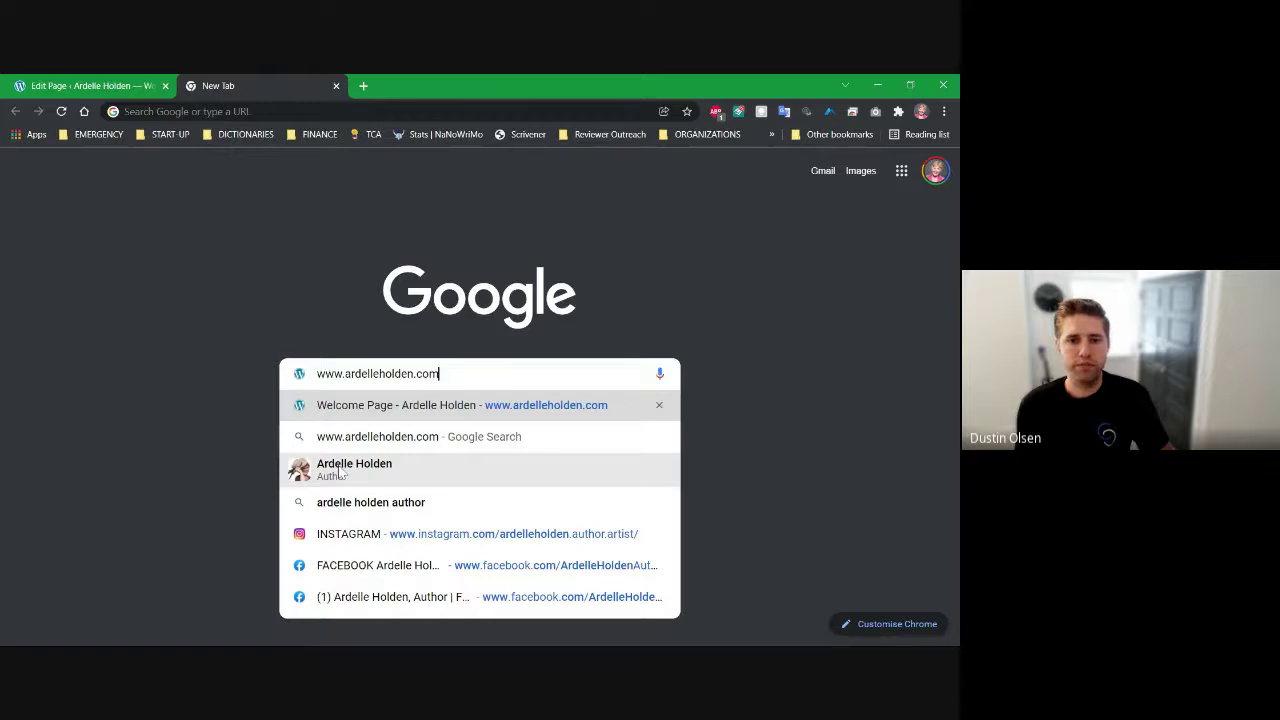
left_click(347, 430)
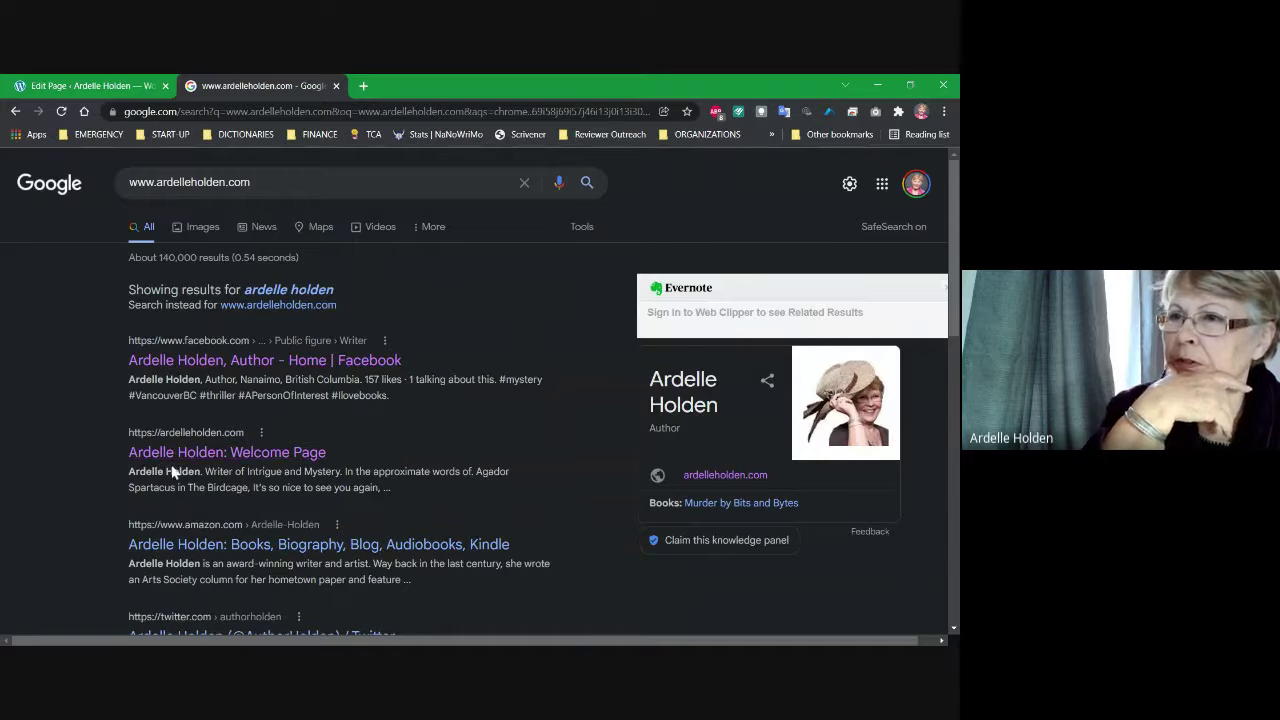
- Open the author's Welcome Page from the search results and view its Murder by Pins and Needles book section
left_click(235, 458)
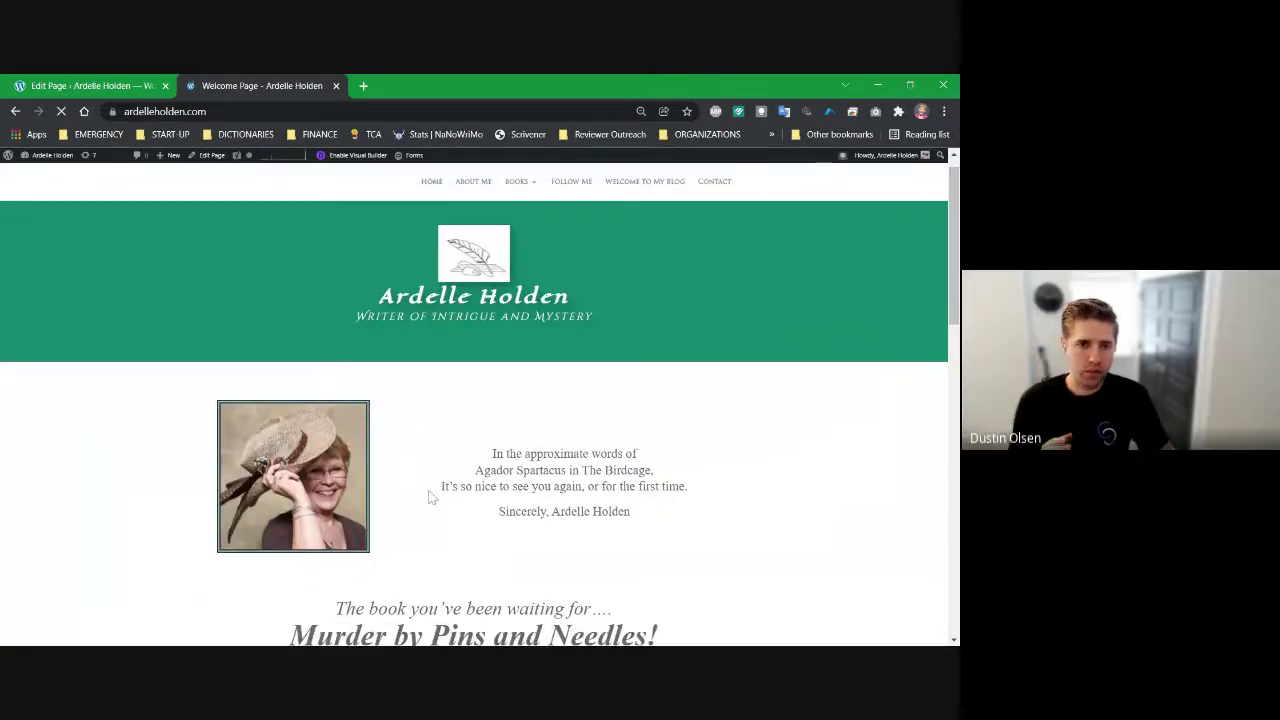
scroll(430, 494, "down", 2)
scroll(418, 500, "down", 5)
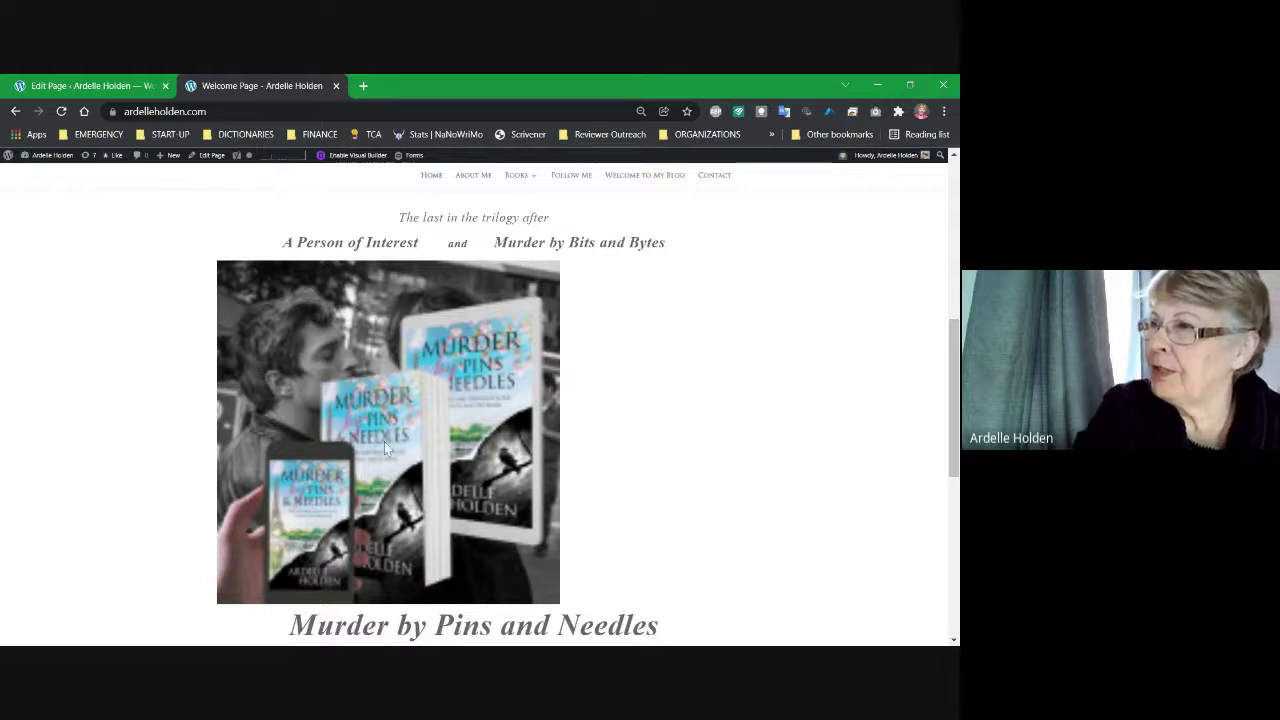
- Locate the row of link buttons below the Welcome Page's closing text and enable the Visual Builder for that page
scroll(384, 447, "down", 1)
scroll(292, 412, "down", 4)
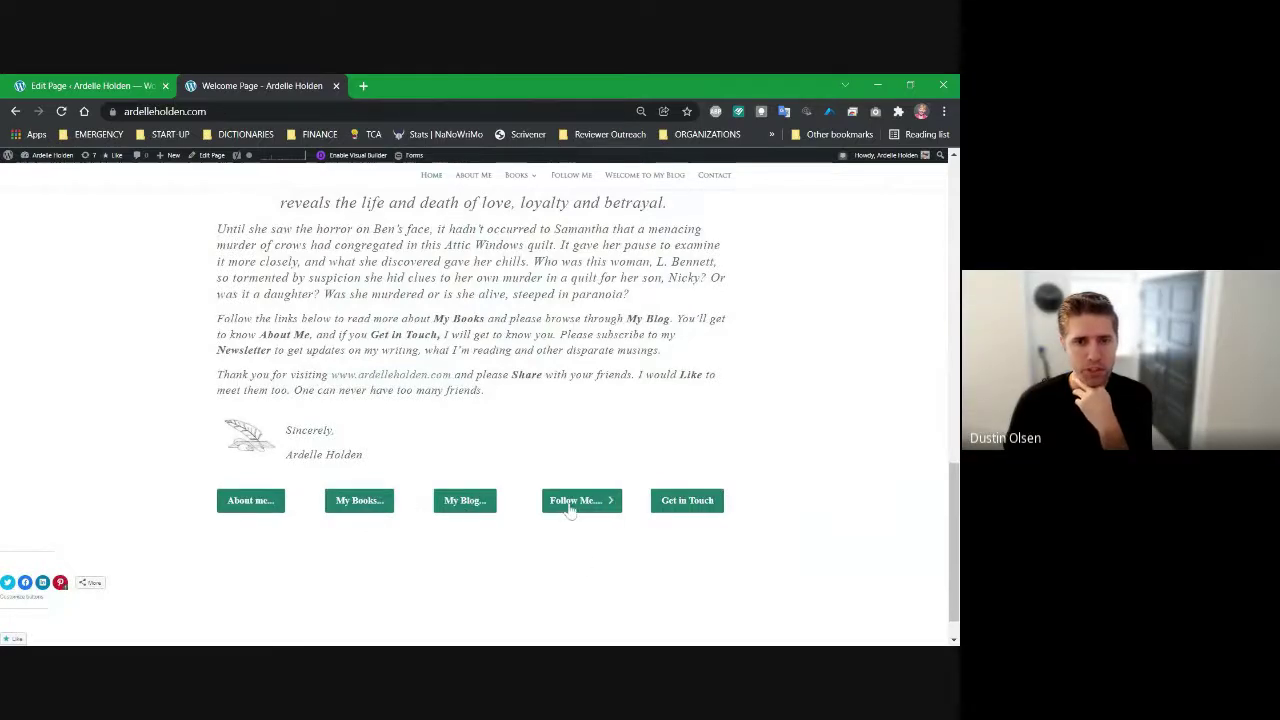
scroll(558, 486, "down", 1)
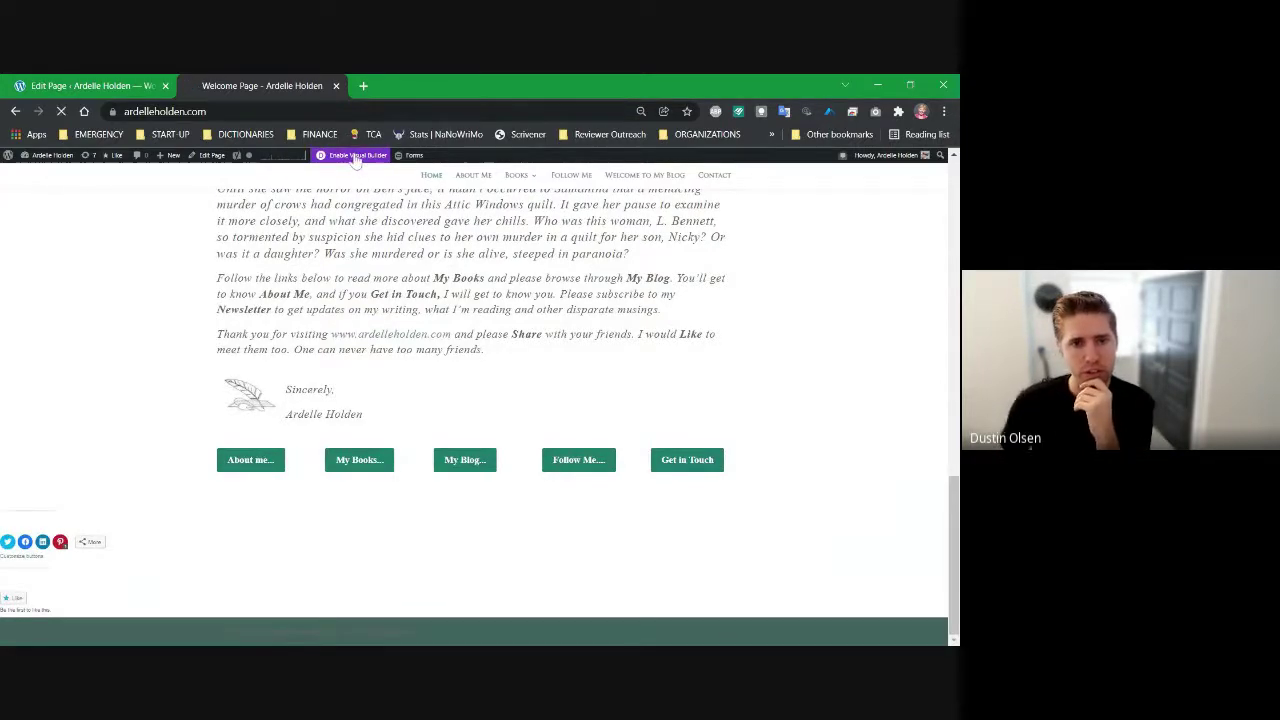
left_click(357, 157)
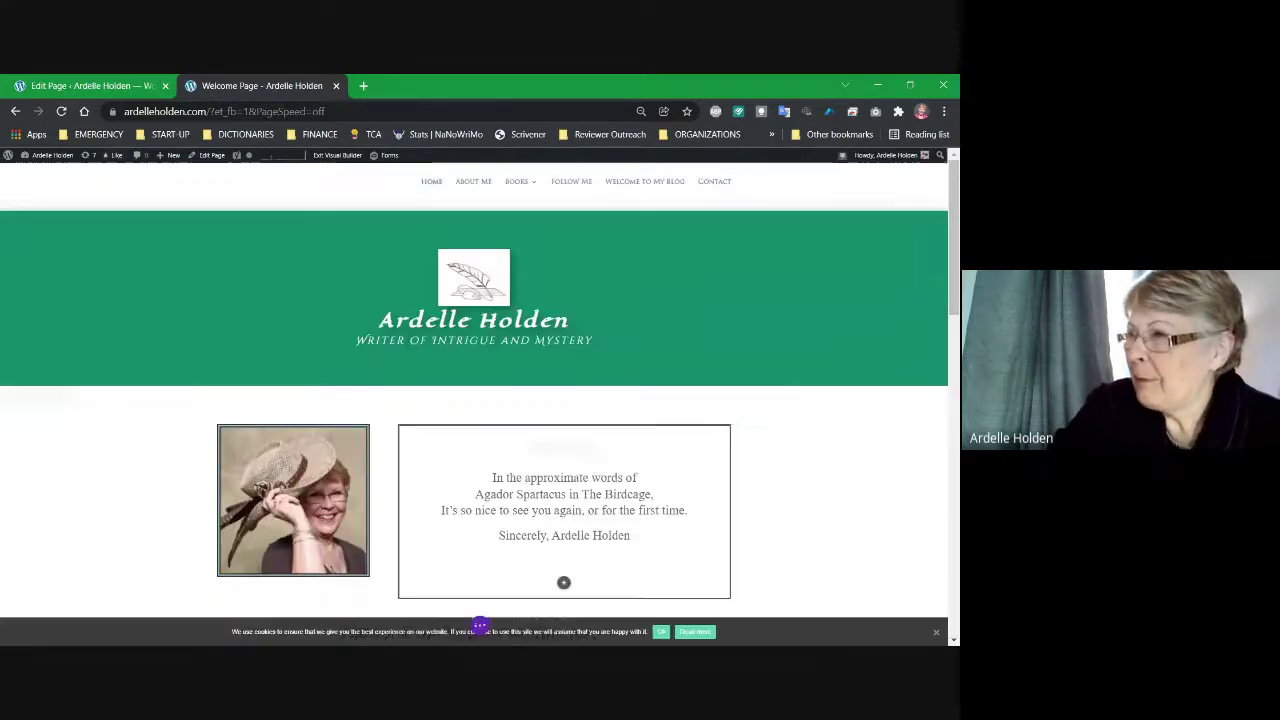
- Copy the module styles of the Follow Me button in the Welcome Page's bottom button row
scroll(474, 400, "down", 5)
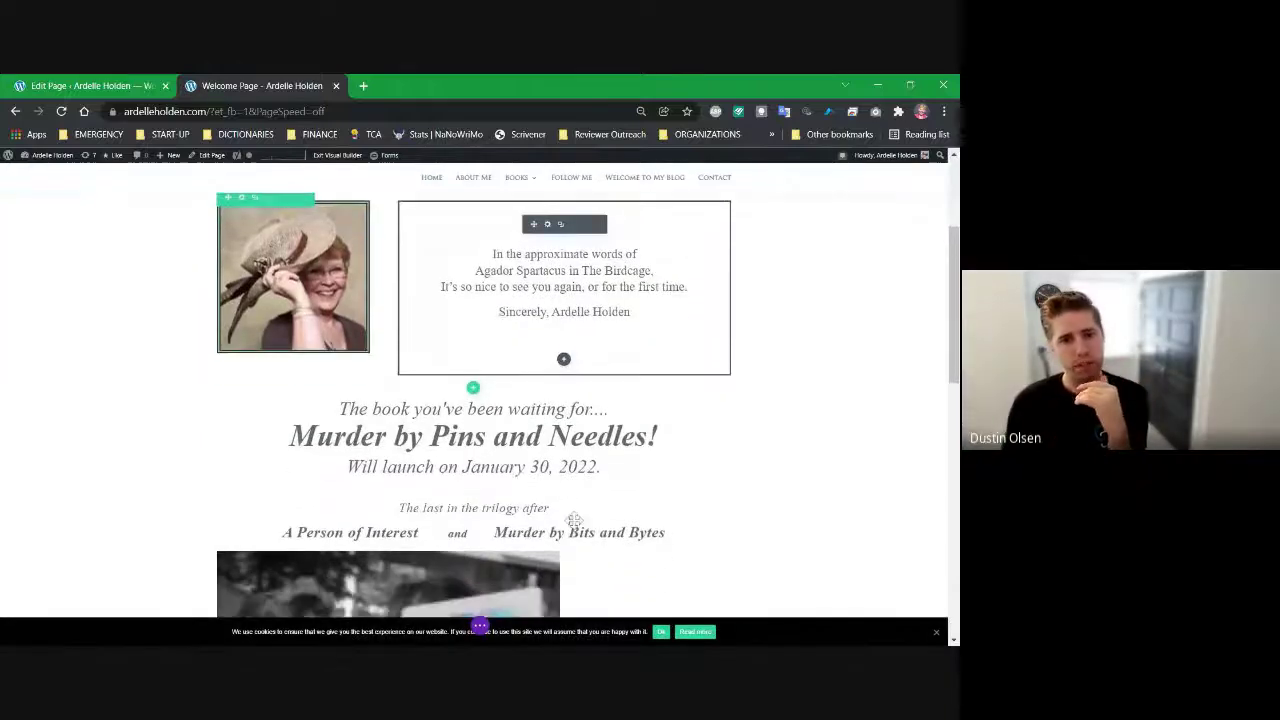
scroll(670, 500, "down", 5)
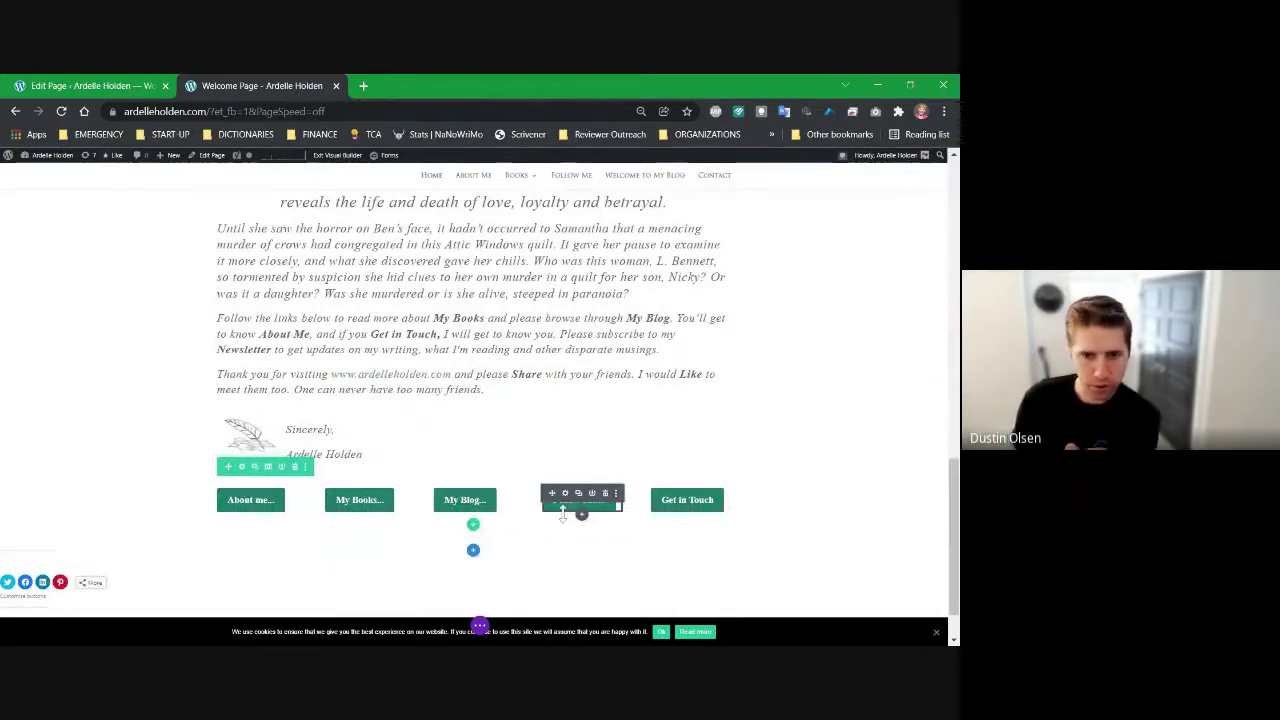
left_click_drag(562, 512, 572, 514)
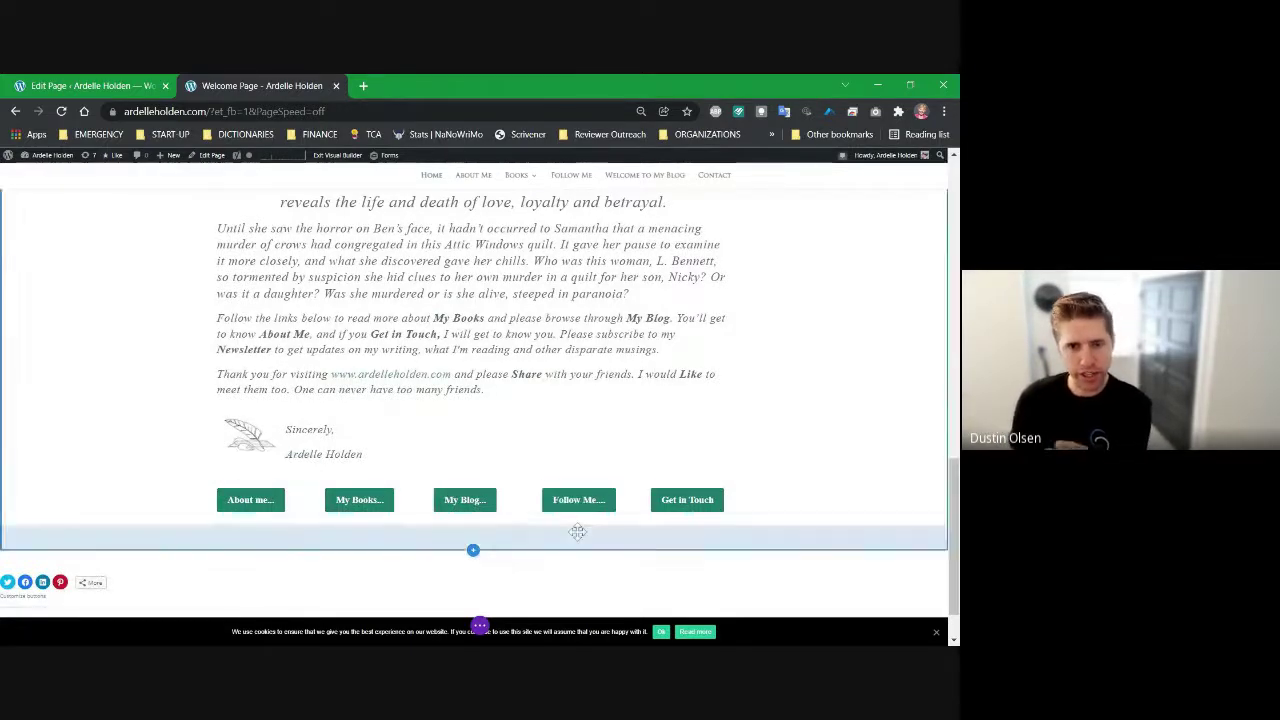
mouse_move(580, 508)
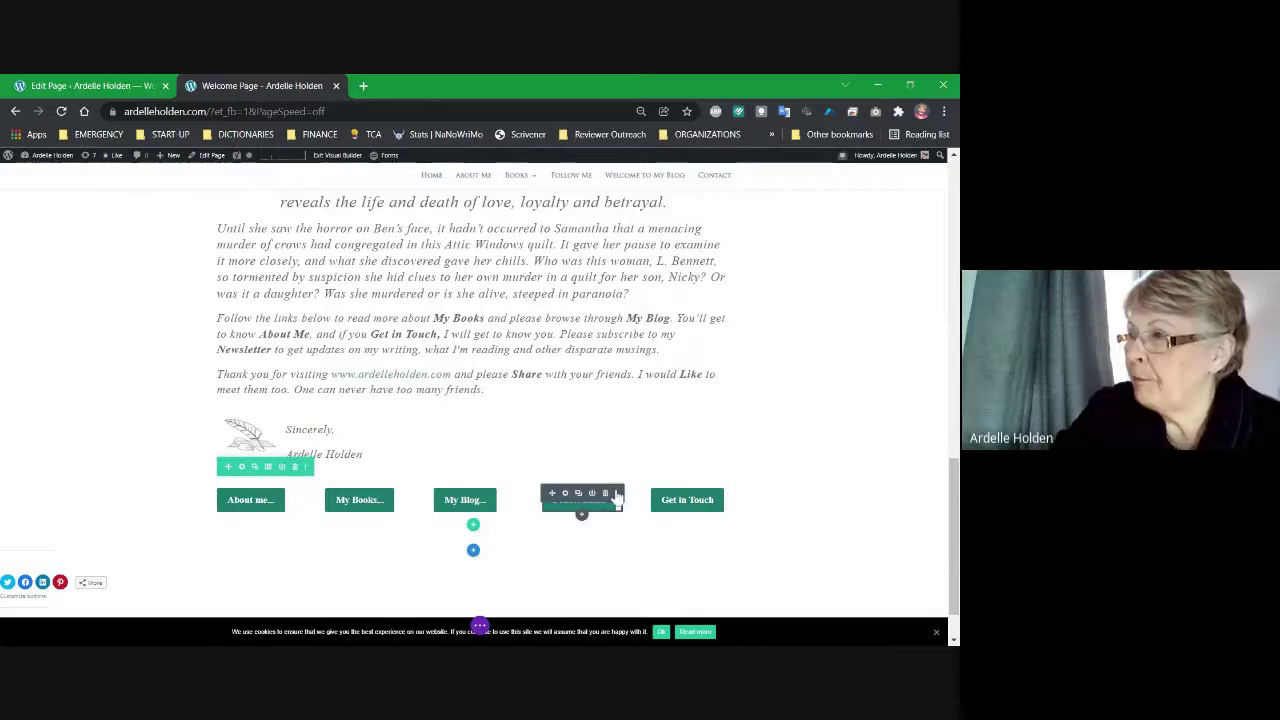
left_click(617, 494)
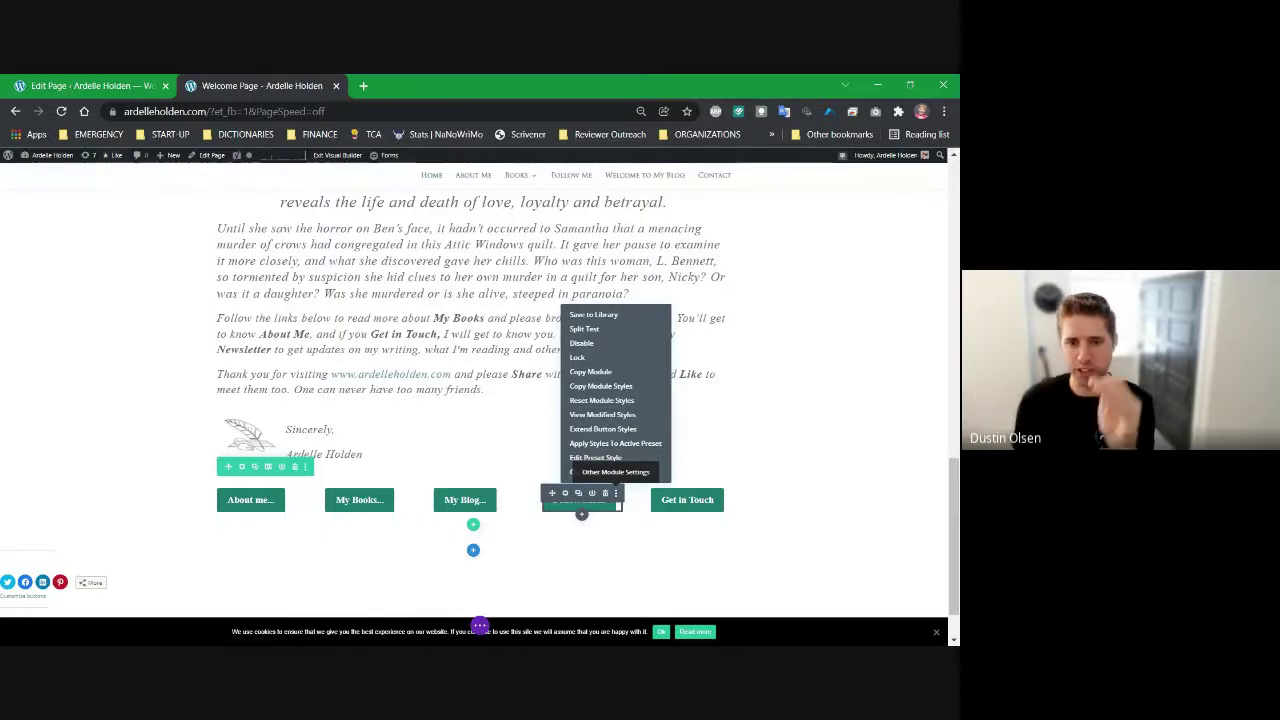
left_click(600, 386)
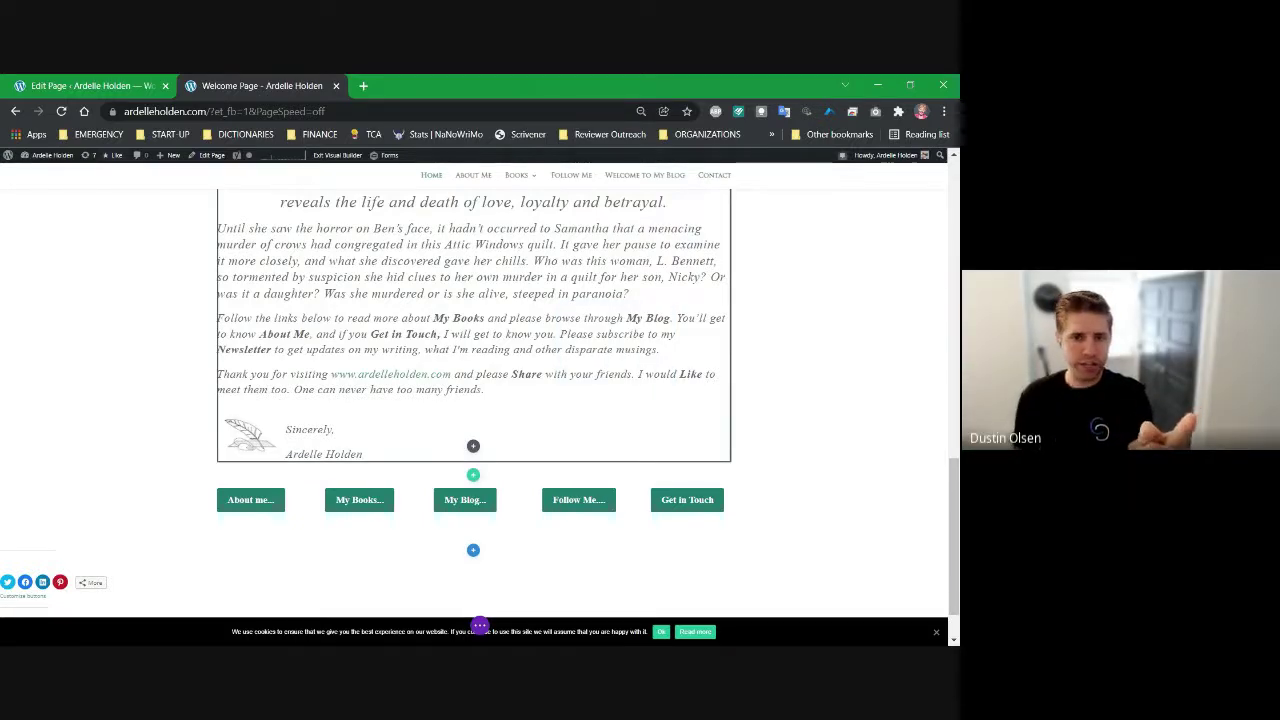
- Paste the copied module styles onto the Sign Up Here! button on the Murder by Pins and Needles page
left_click(120, 86)
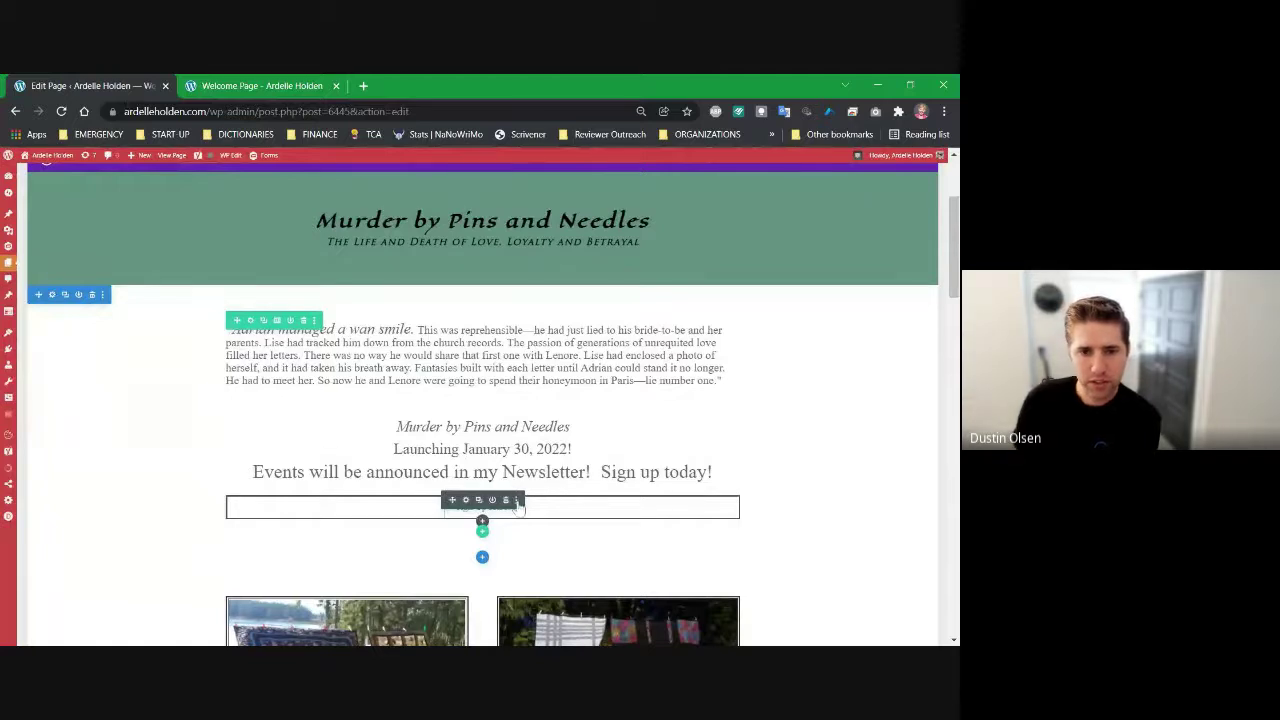
left_click(516, 500)
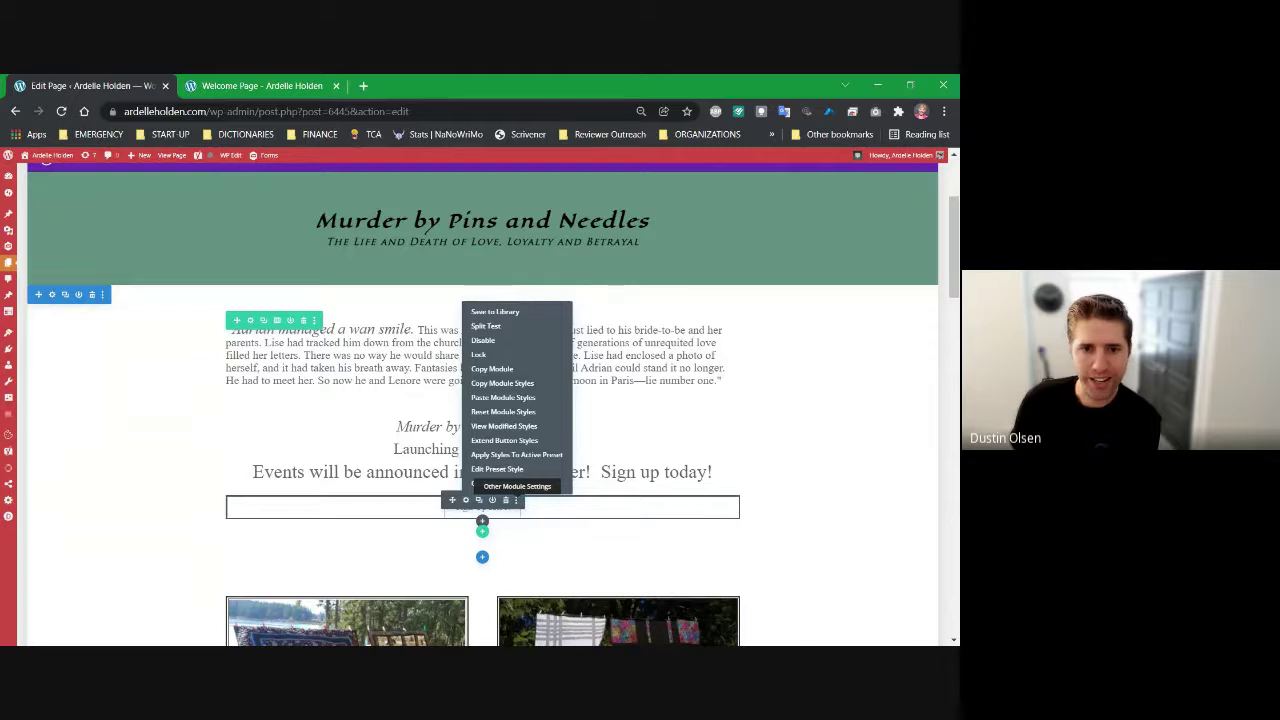
left_click(492, 411)
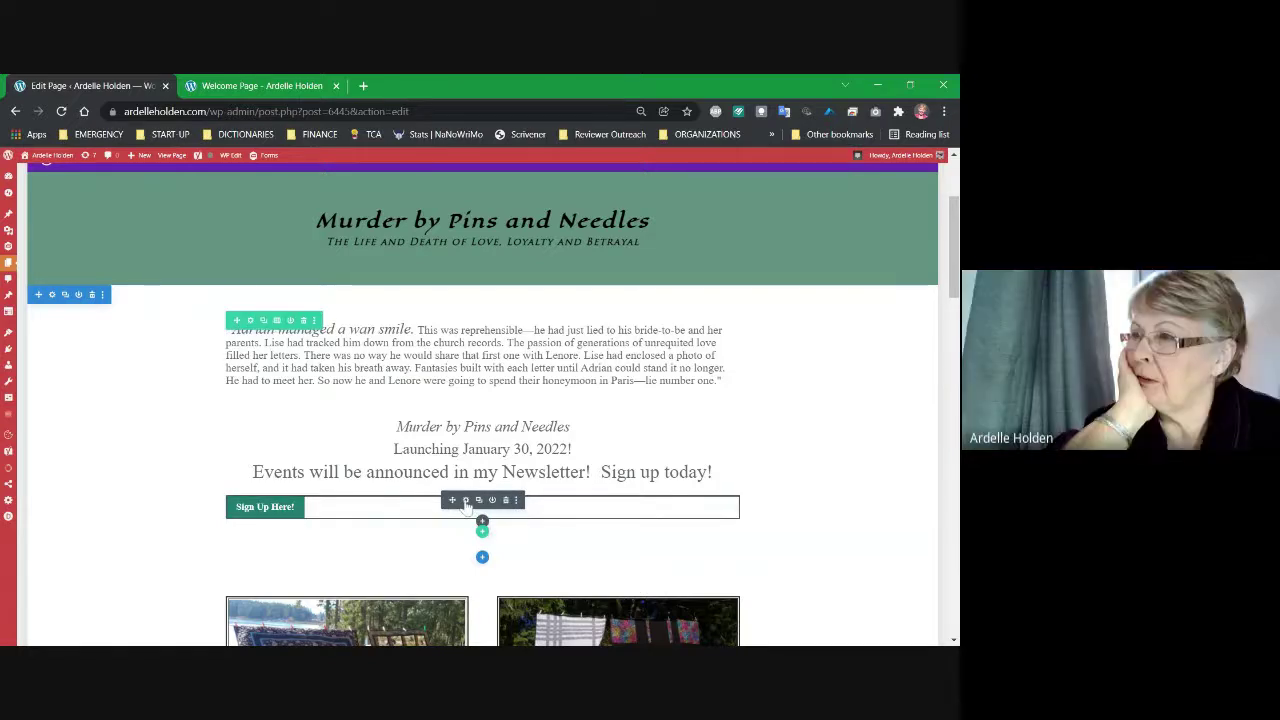
- Set the Sign Up Here! button's alignment to center in its design settings and save the module
left_click(465, 500)
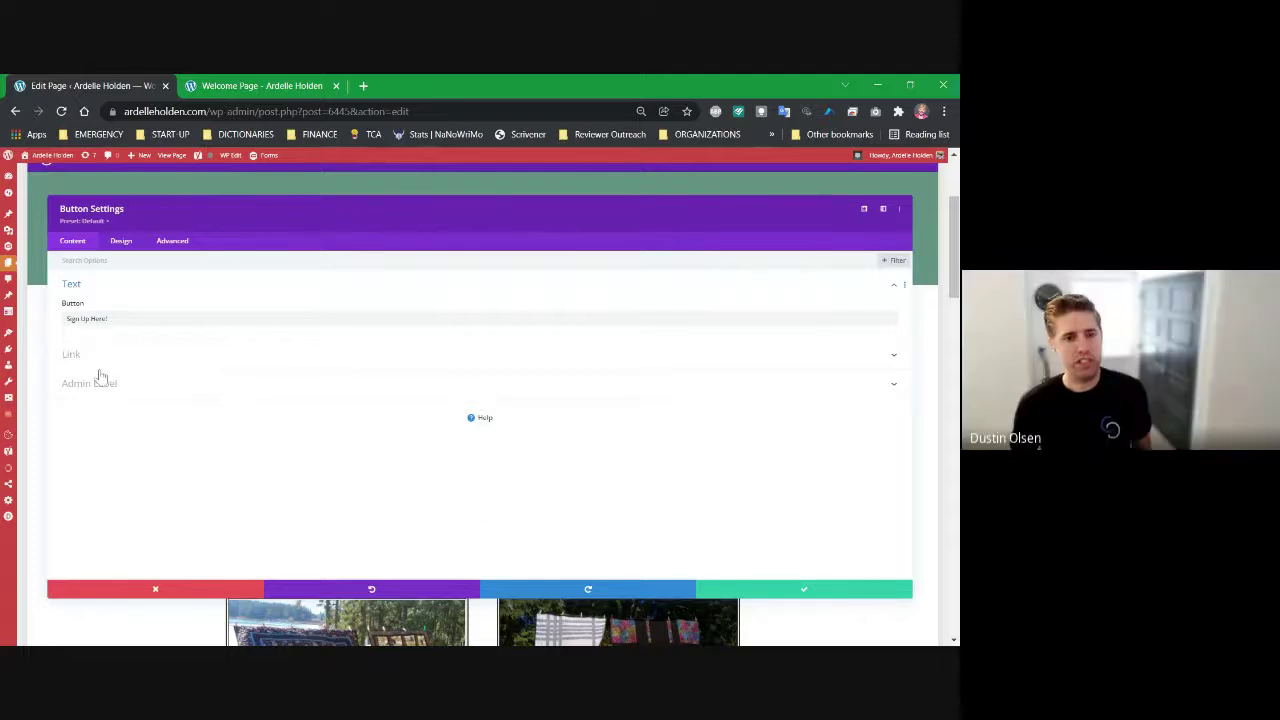
left_click(121, 242)
left_click(94, 285)
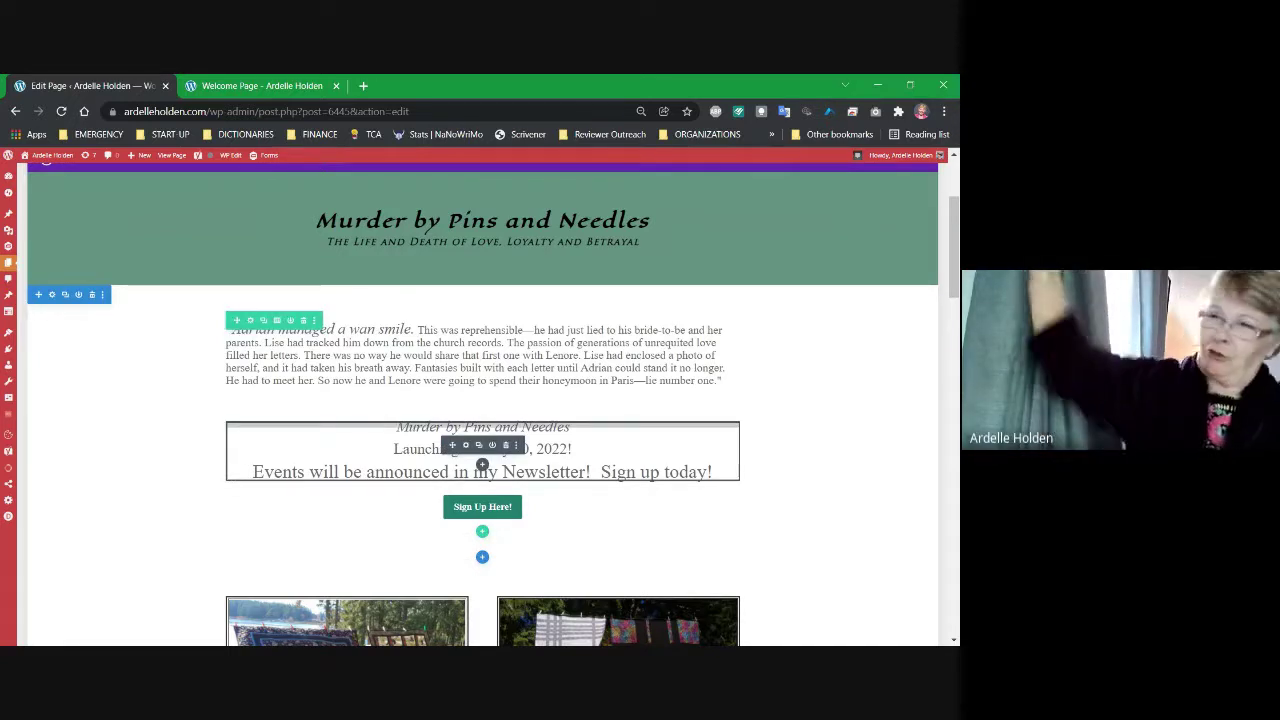
- Check the button's placement below the newsletter text and save the Murder by Pins and Needles page
scroll(266, 414, "down", 2)
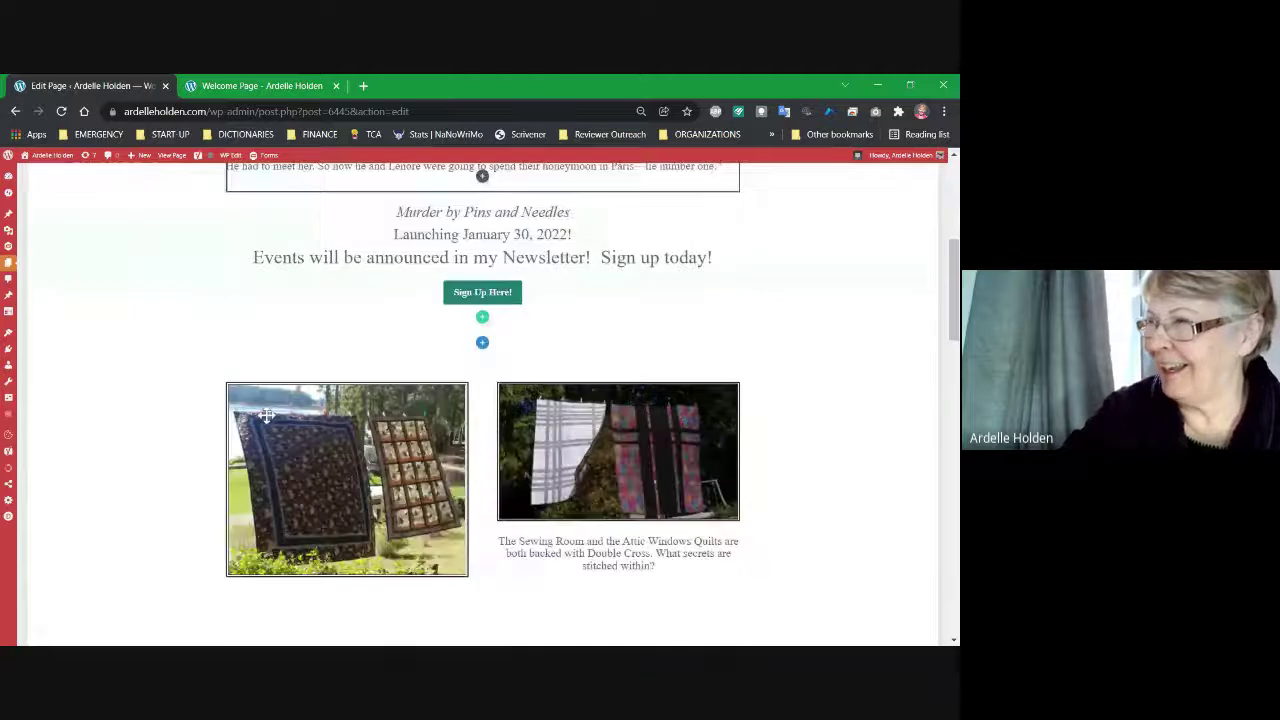
scroll(266, 414, "up", 3)
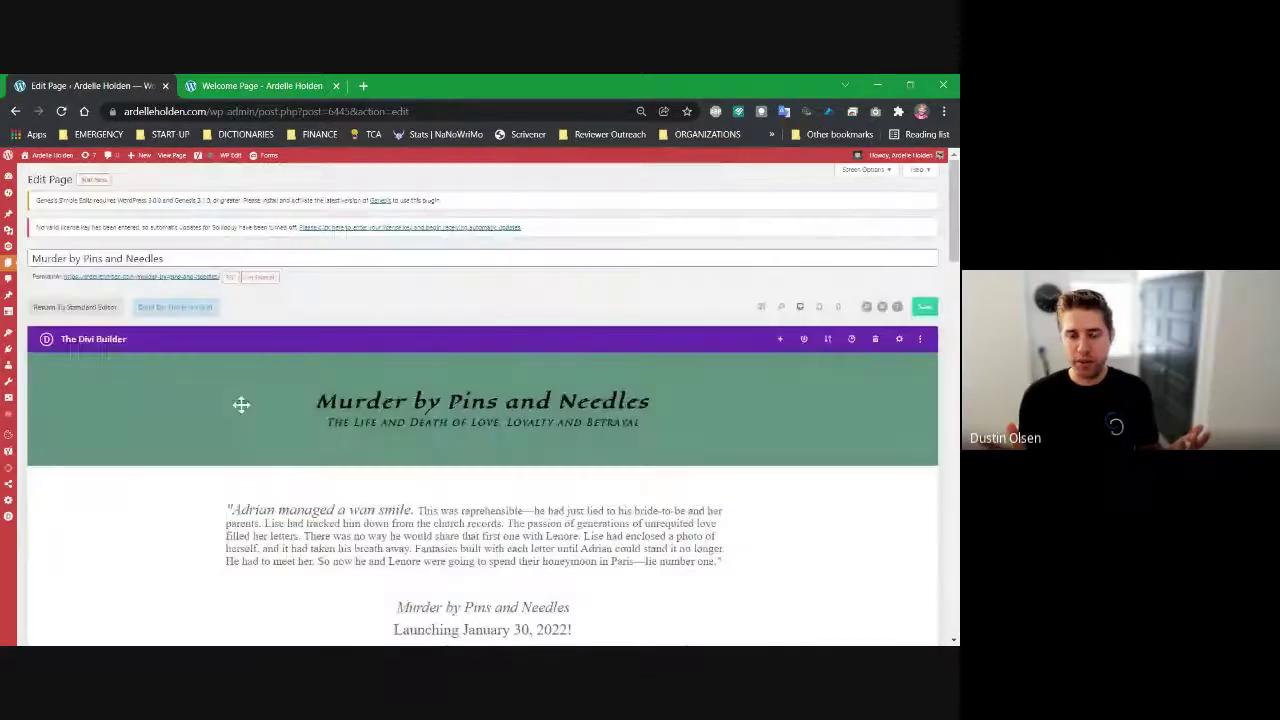
scroll(243, 406, "up", 2)
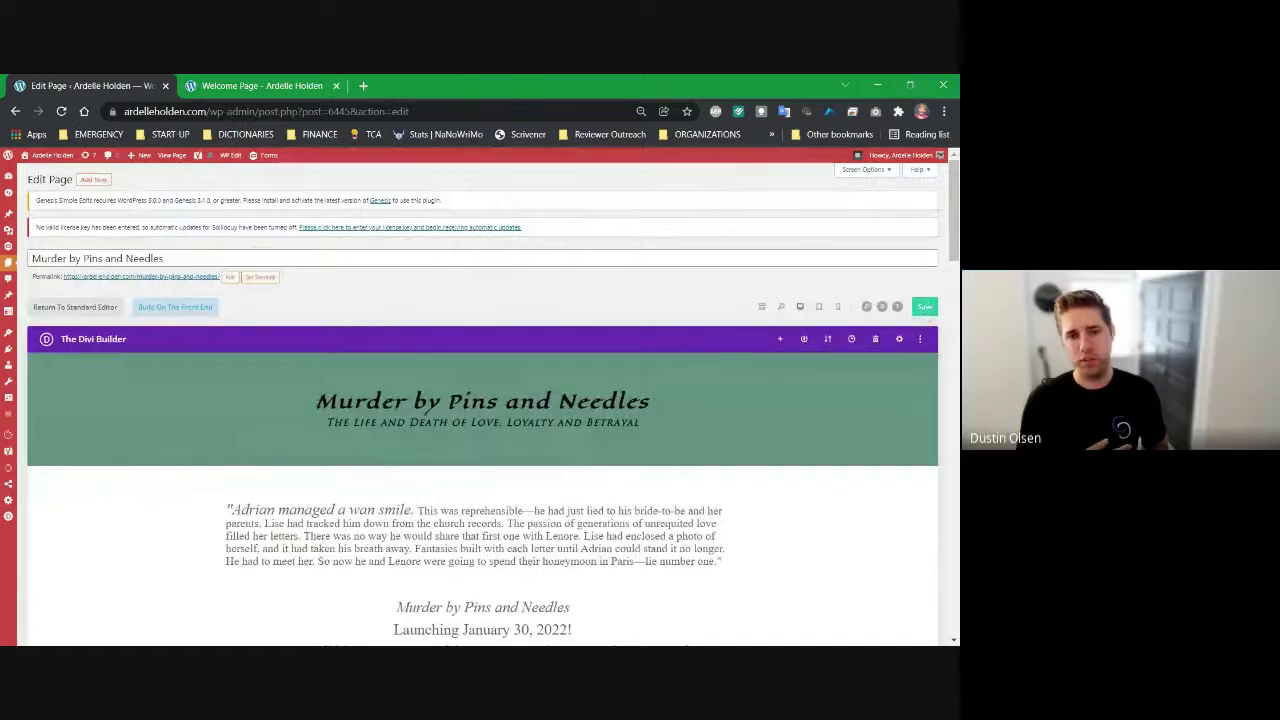
left_click(922, 308)
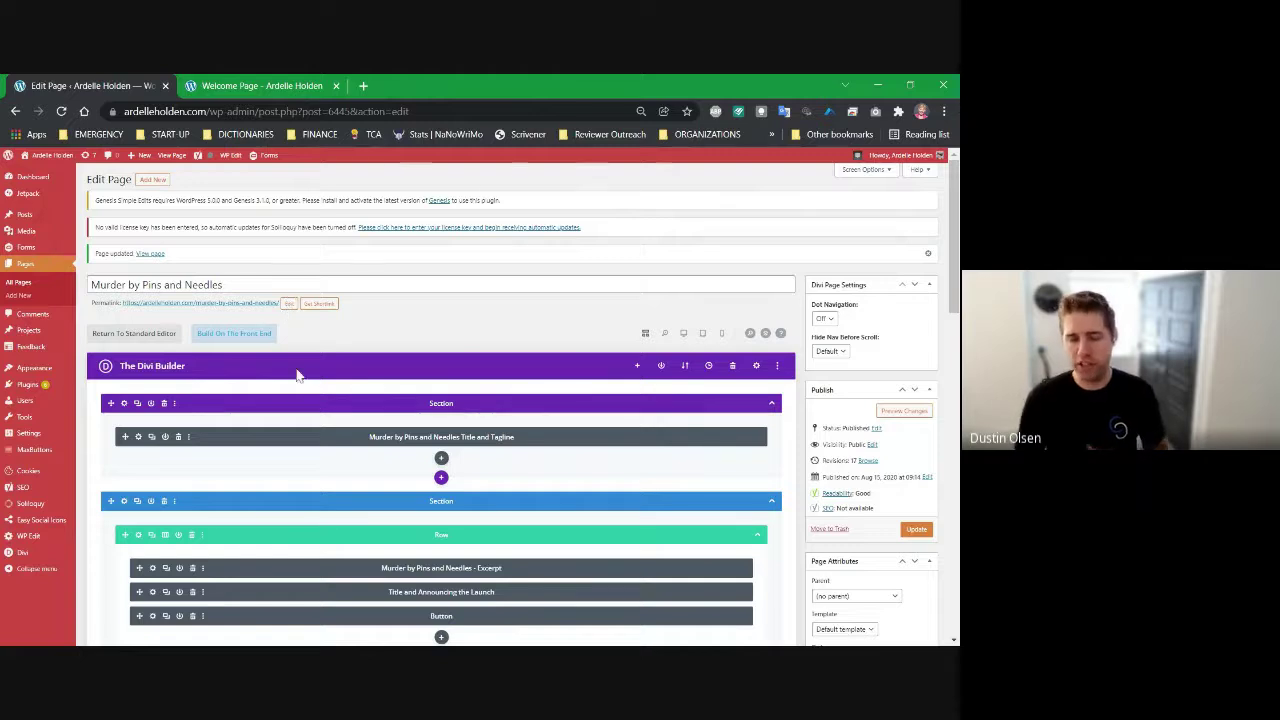
- Return to the list of all pages and open the Books page for editing
scroll(296, 375, "down", 1)
scroll(300, 376, "down", 2)
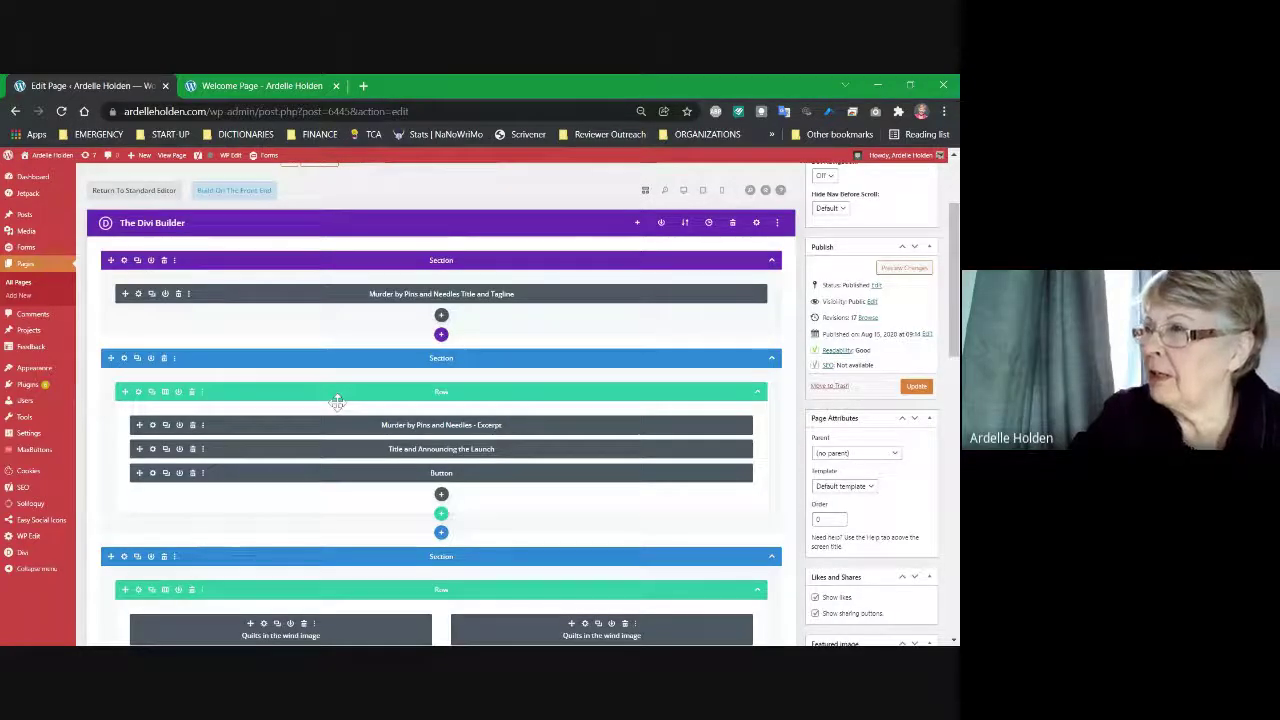
scroll(334, 400, "down", 1)
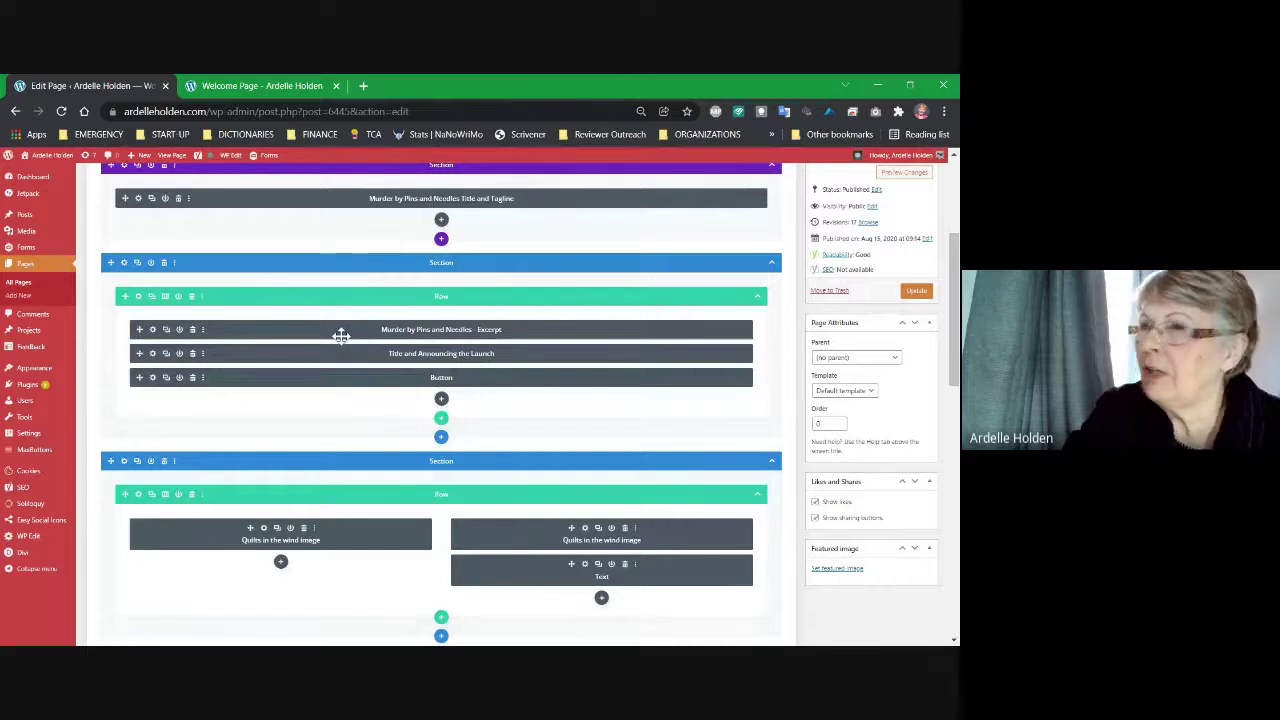
scroll(340, 337, "up", 2)
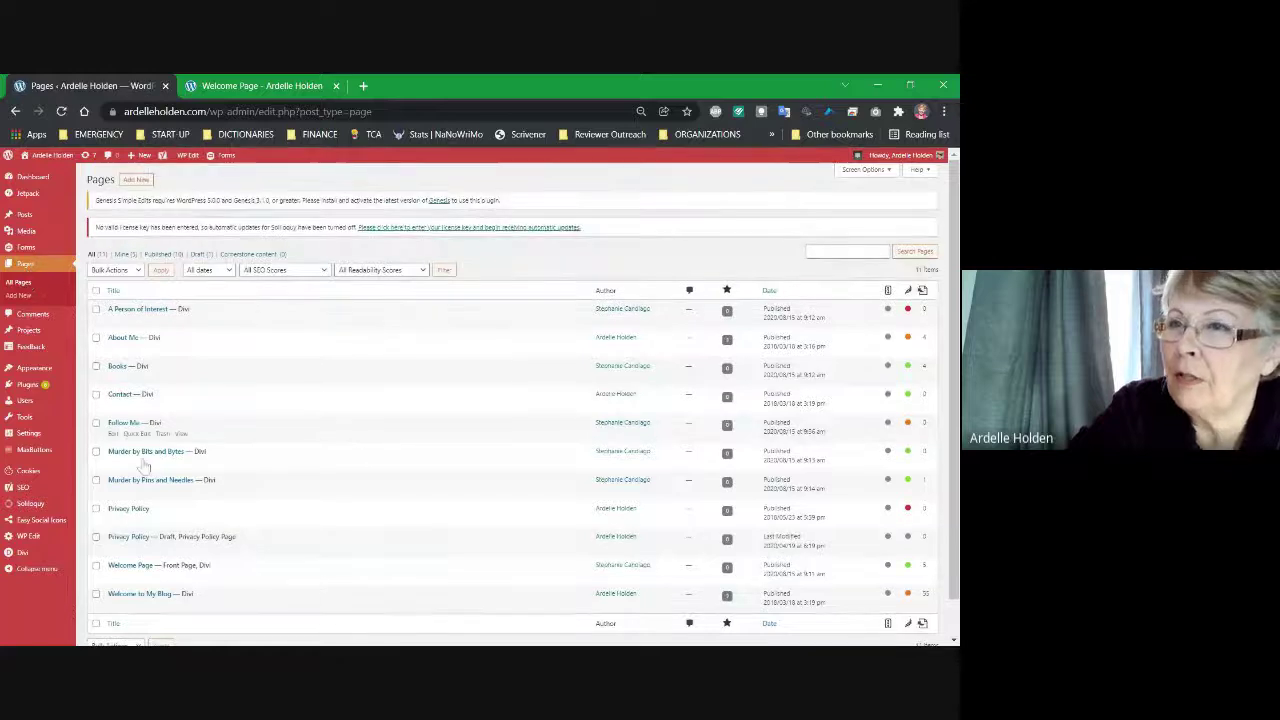
scroll(178, 450, "down", 1)
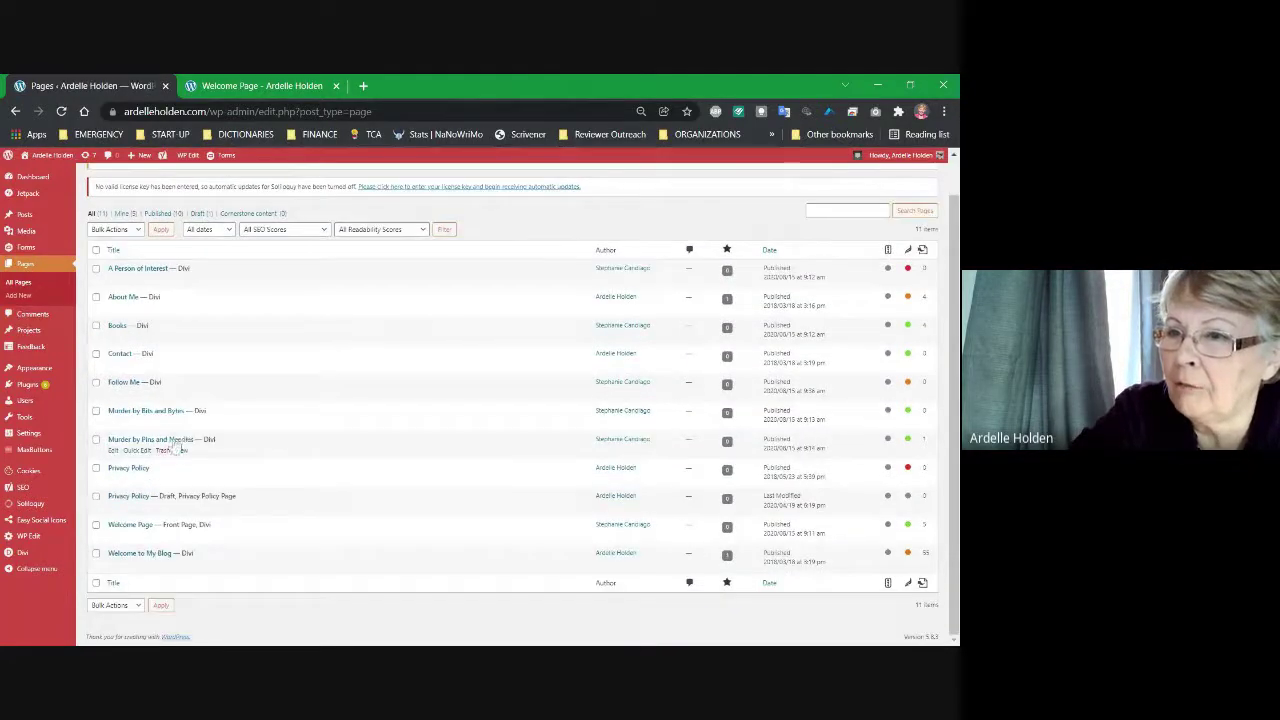
scroll(168, 452, "up", 1)
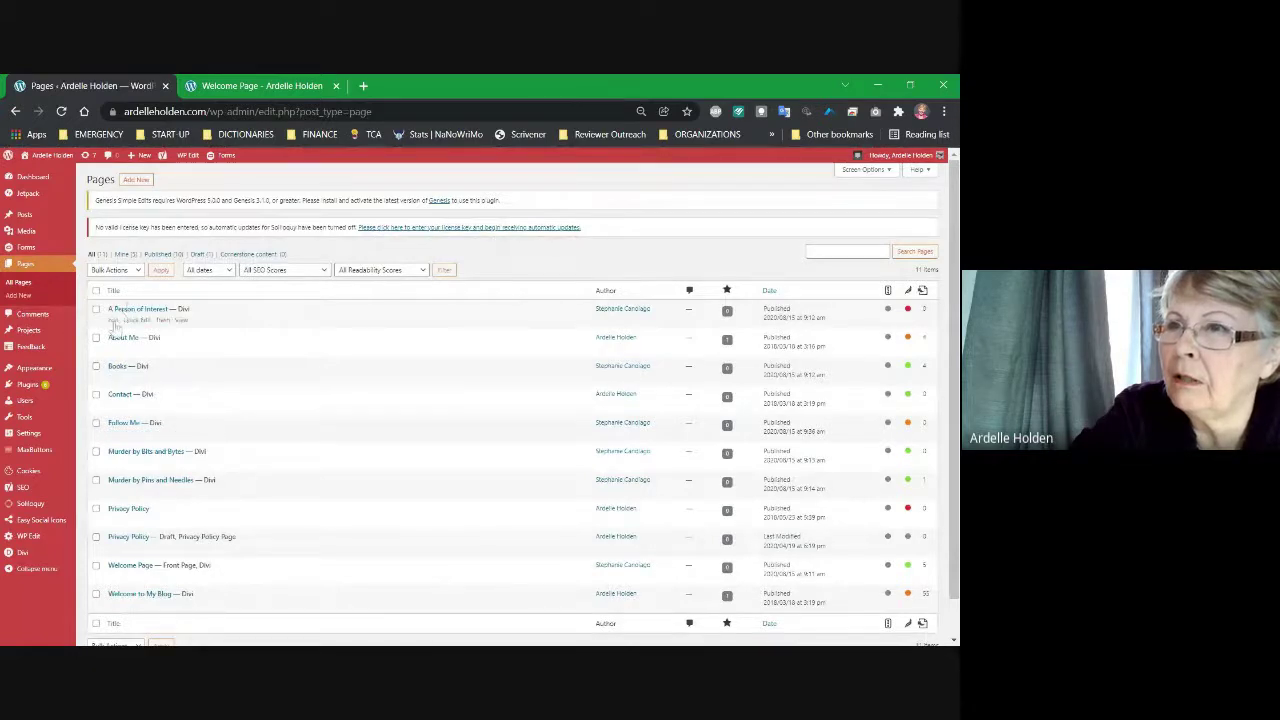
scroll(200, 480, "down", 1)
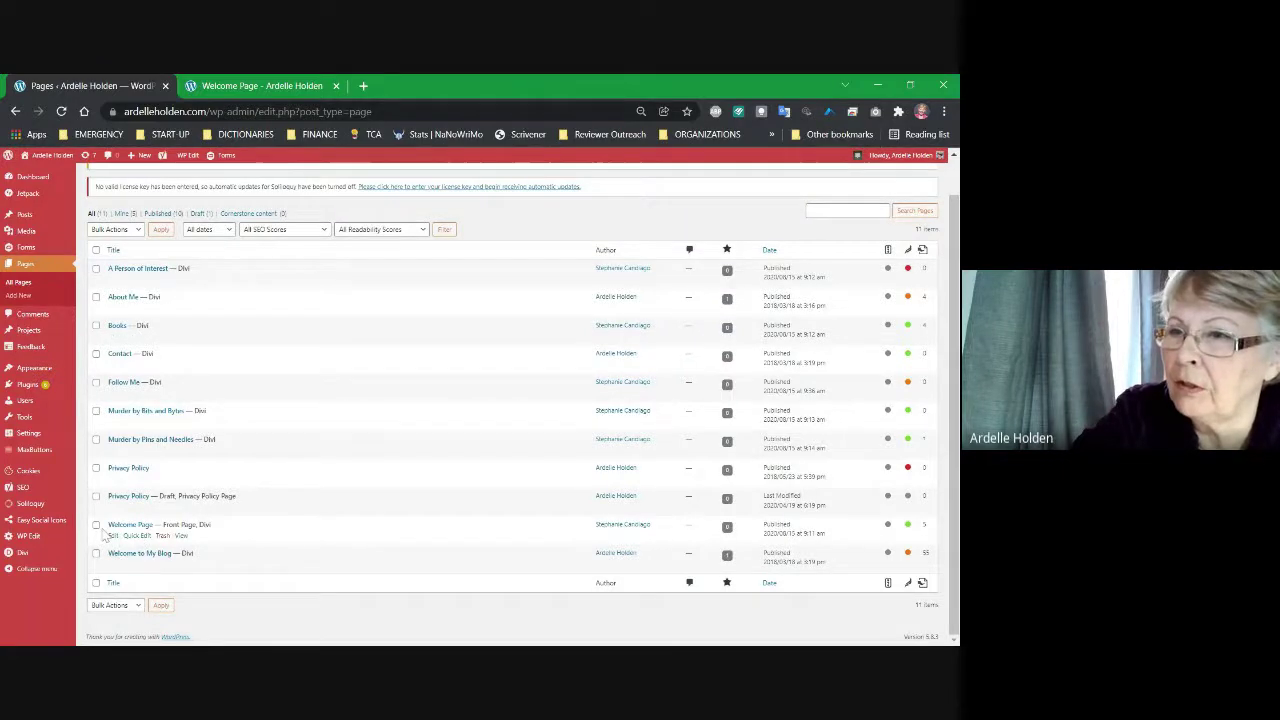
left_click(116, 327)
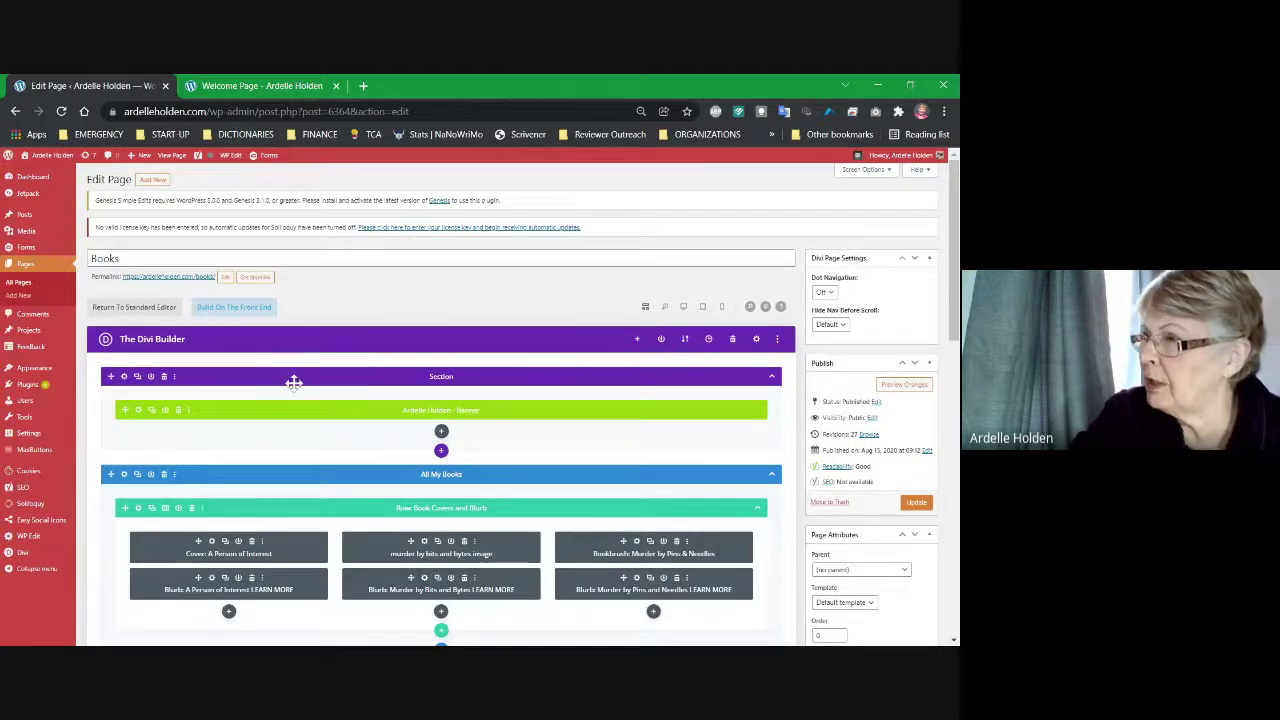
- View the image settings of the Bookbrush: Murder by Pins & Needles module in the All My Books section and close them
scroll(293, 382, "down", 2)
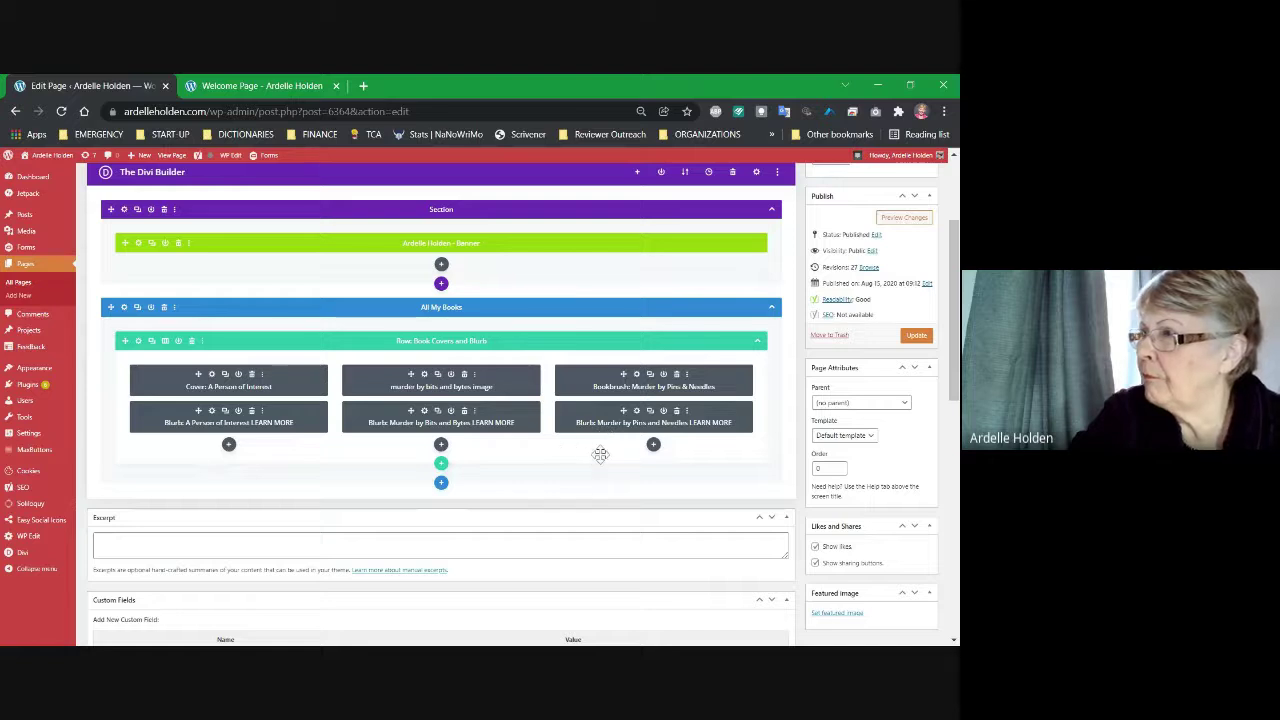
left_click(636, 375)
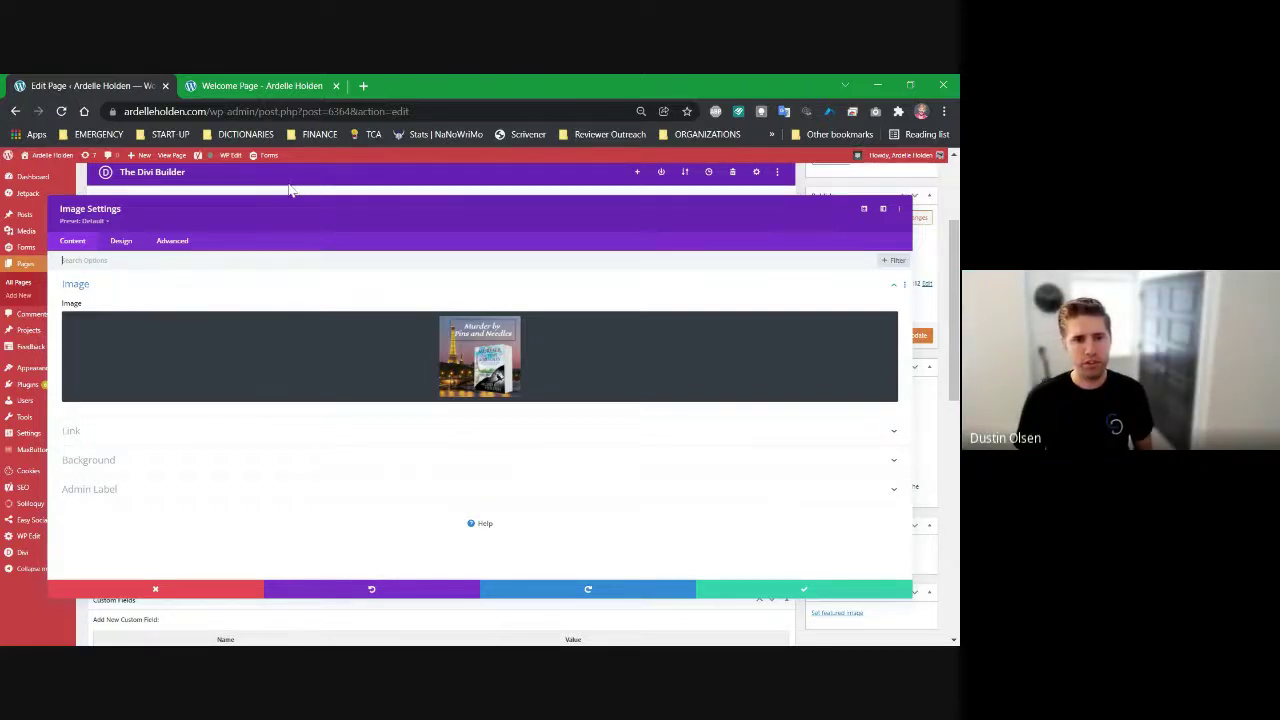
mouse_move(198, 157)
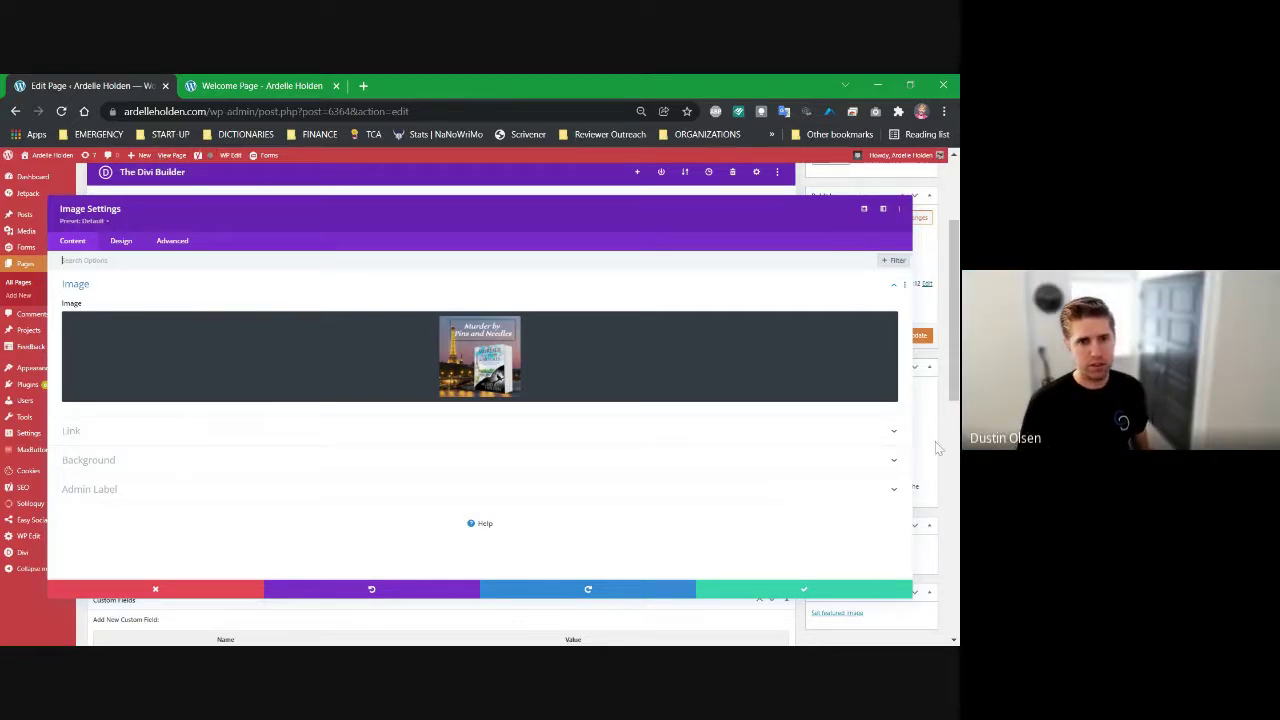
left_click(798, 590)
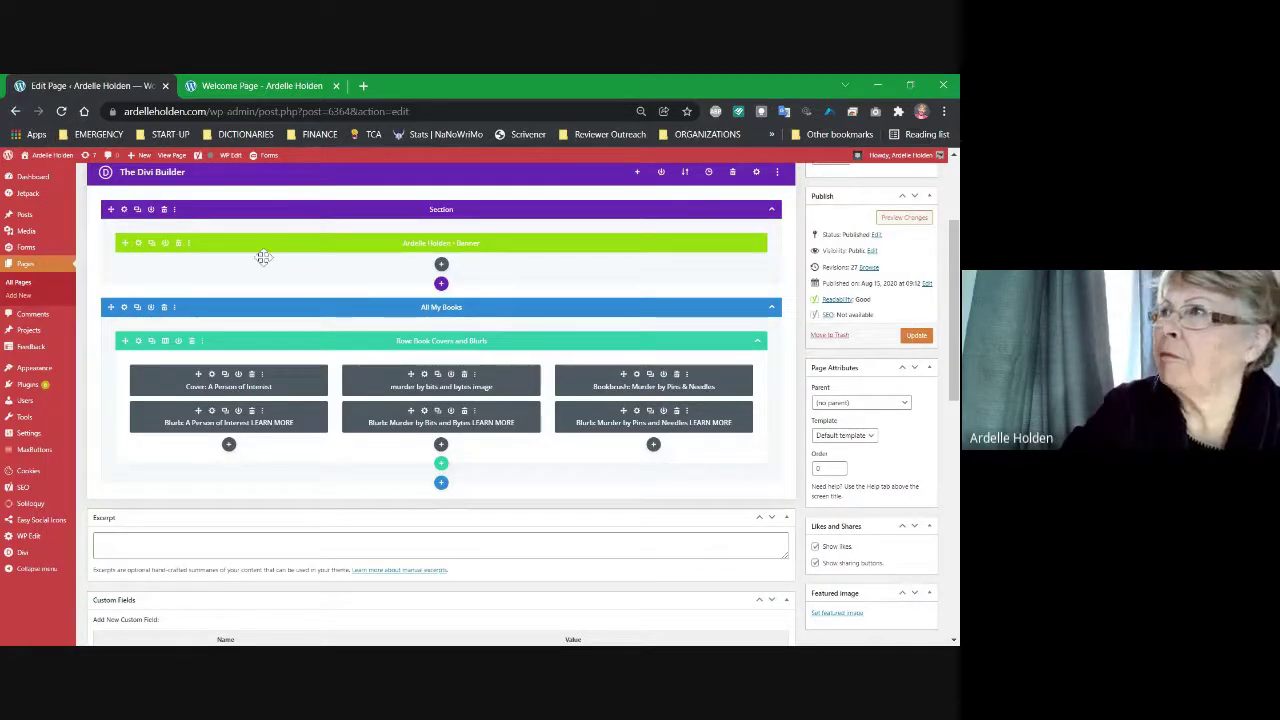
- Switch the Books page builder to Desktop View and examine the banner and the three book columns
scroll(160, 220, "up", 2)
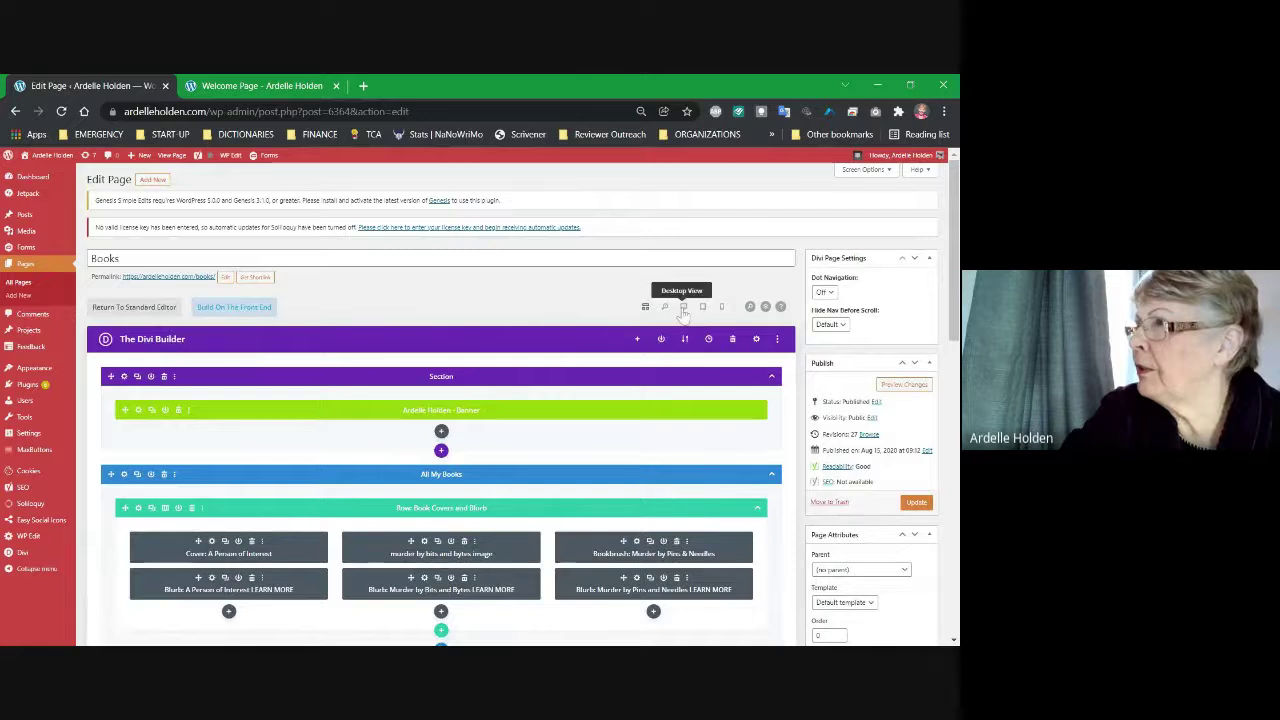
left_click(684, 308)
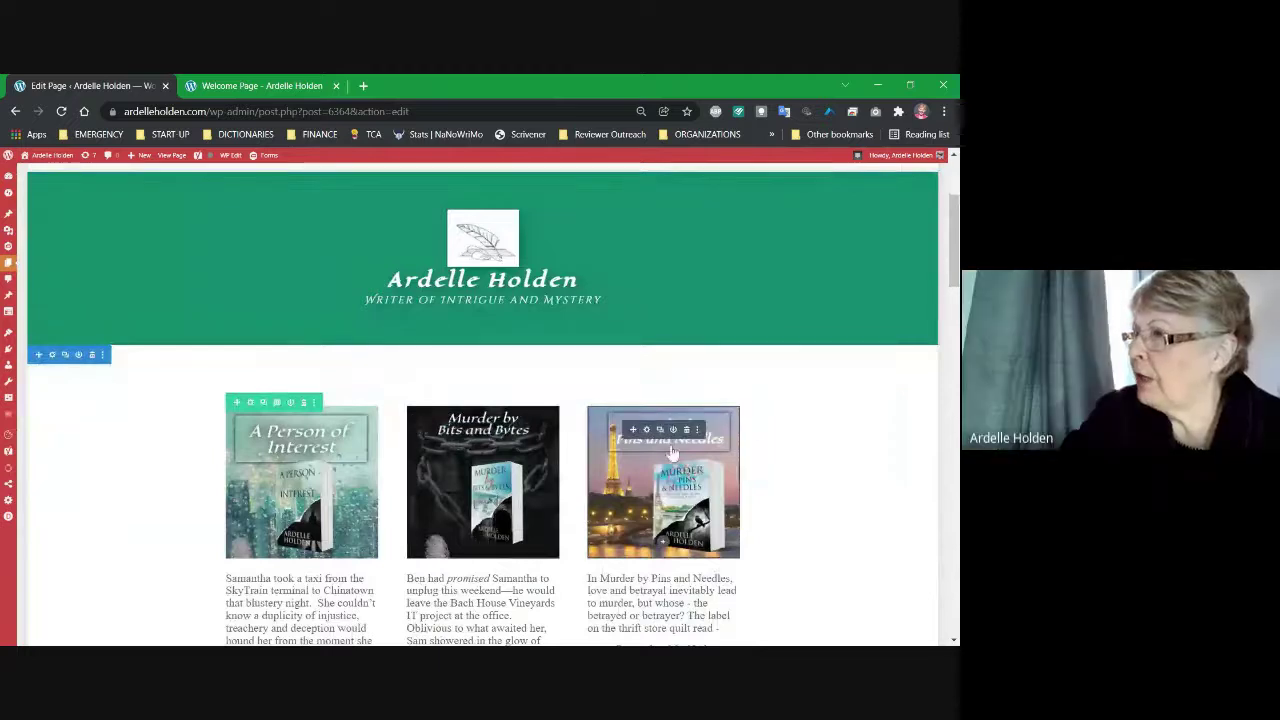
scroll(683, 437, "down", 1)
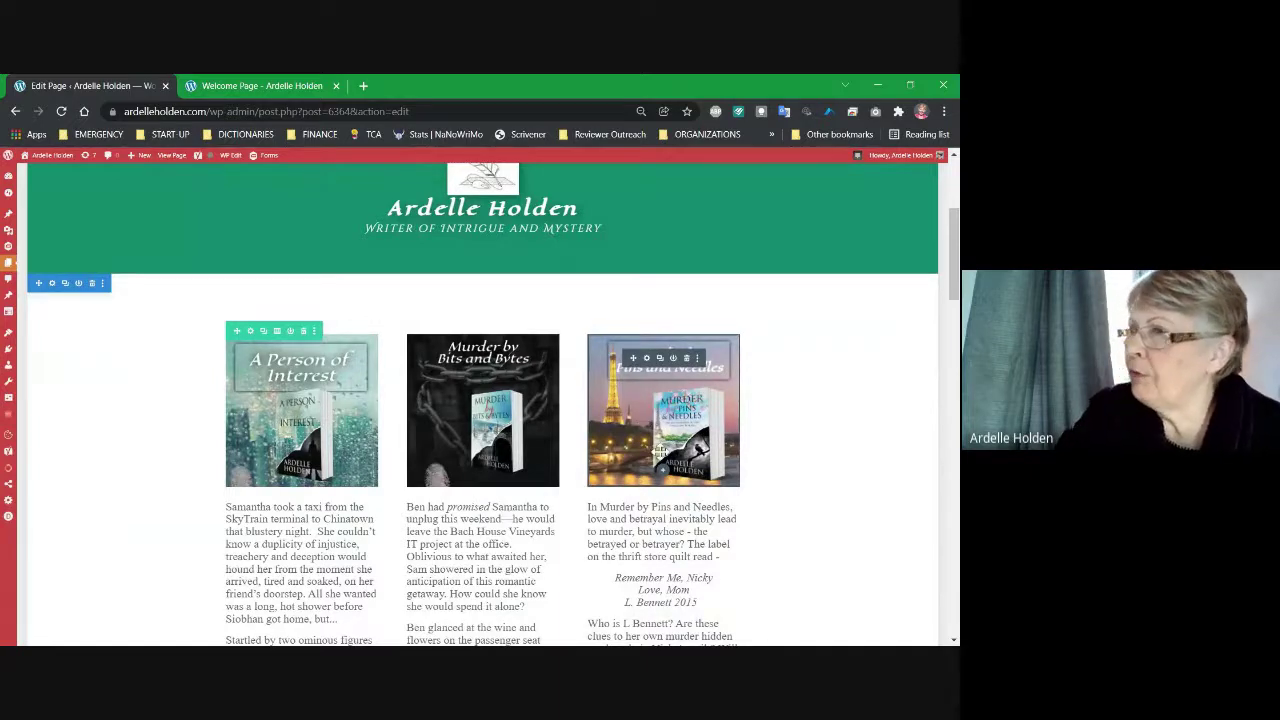
scroll(595, 429, "up", 3)
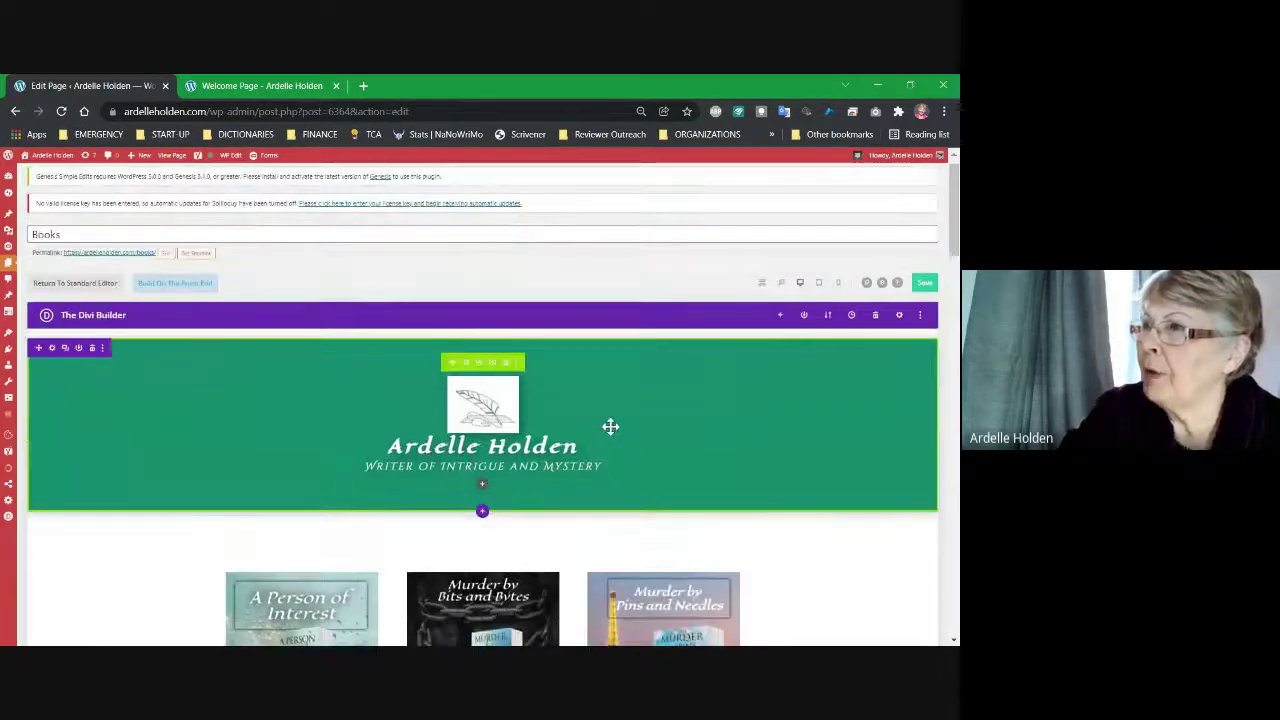
scroll(610, 427, "down", 2)
scroll(400, 440, "up", 1)
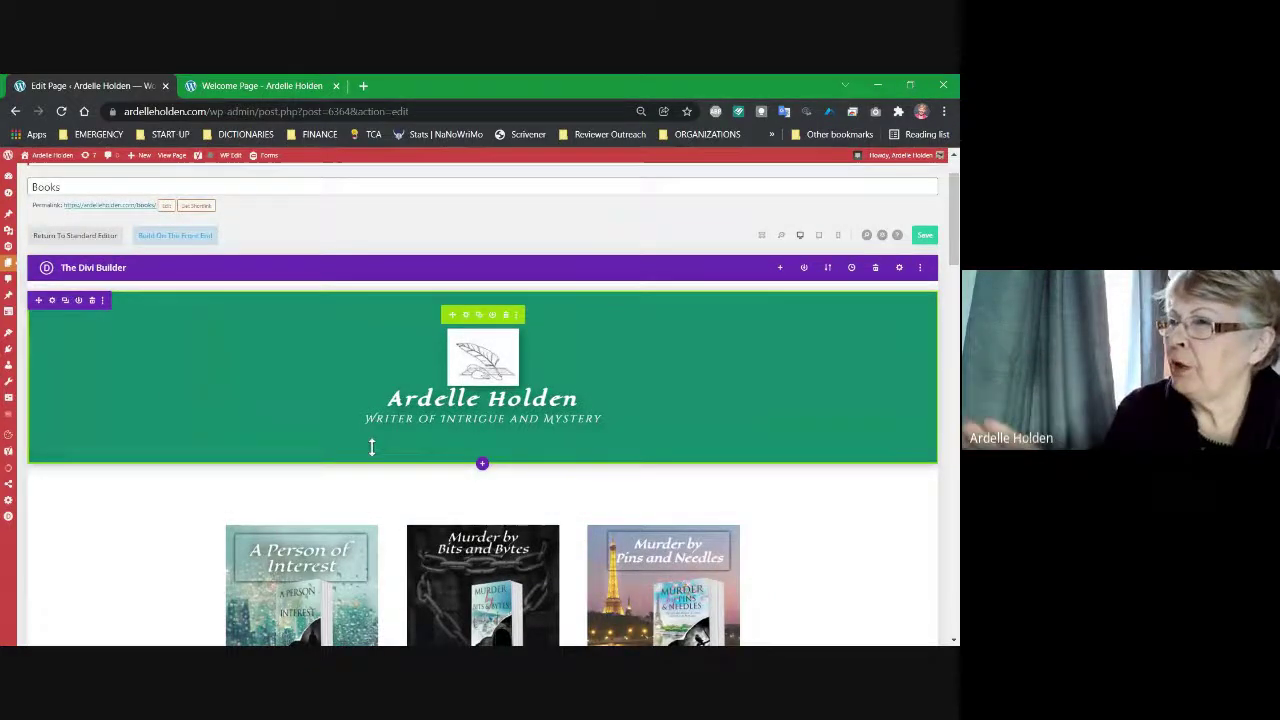
scroll(340, 383, "down", 3)
scroll(340, 370, "up", 1)
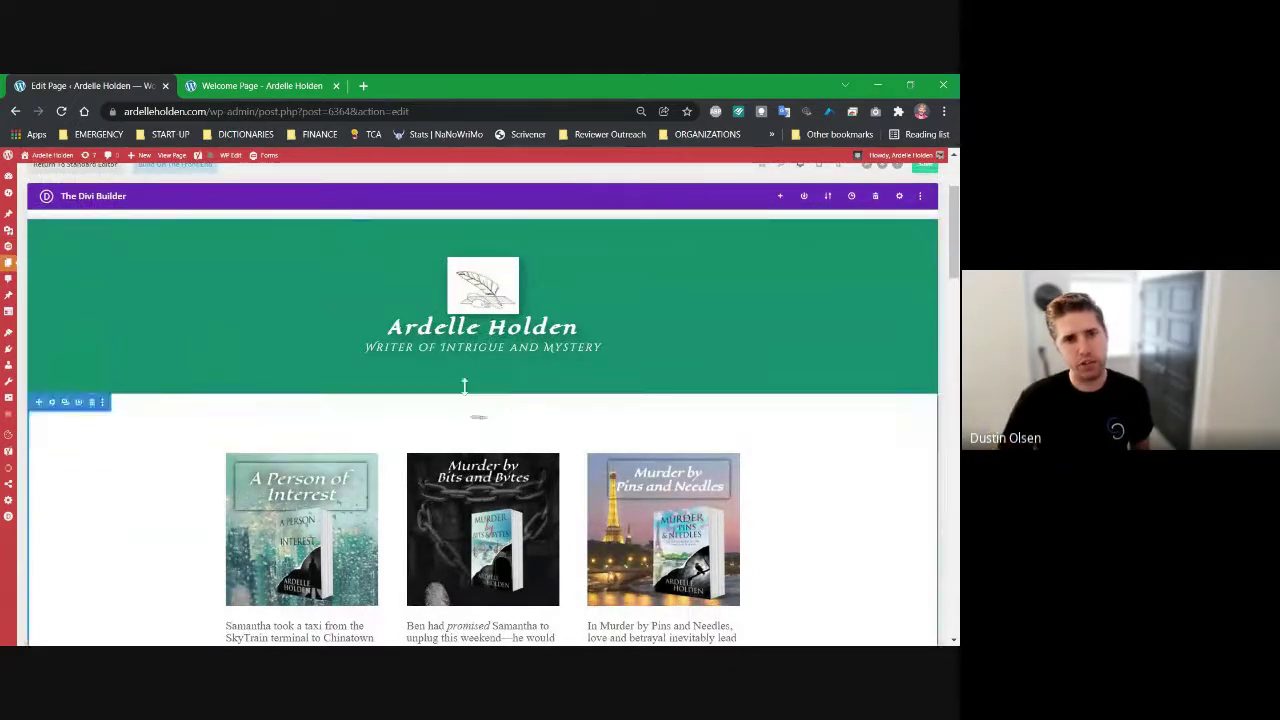
- Switch to the Welcome Page in the visual builder and examine the Murder by Pins and Needles launch section, its image and surrounding text
left_click(250, 88)
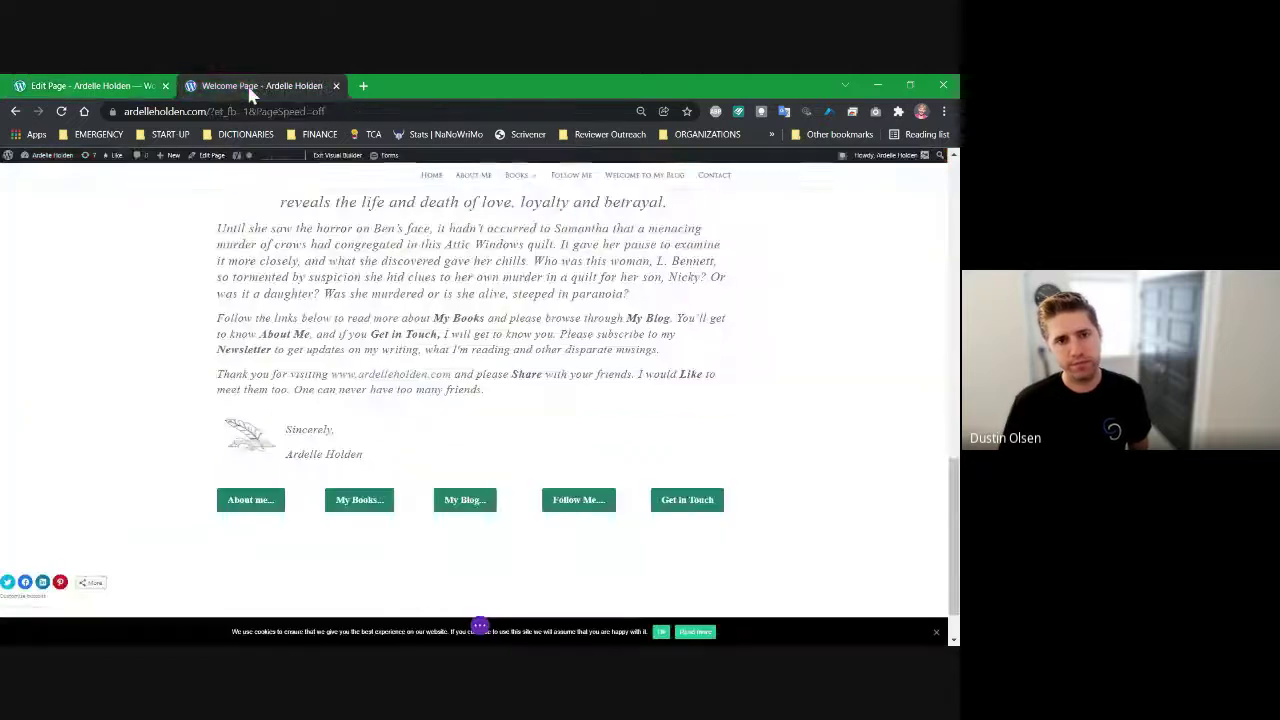
scroll(470, 400, "up", 3)
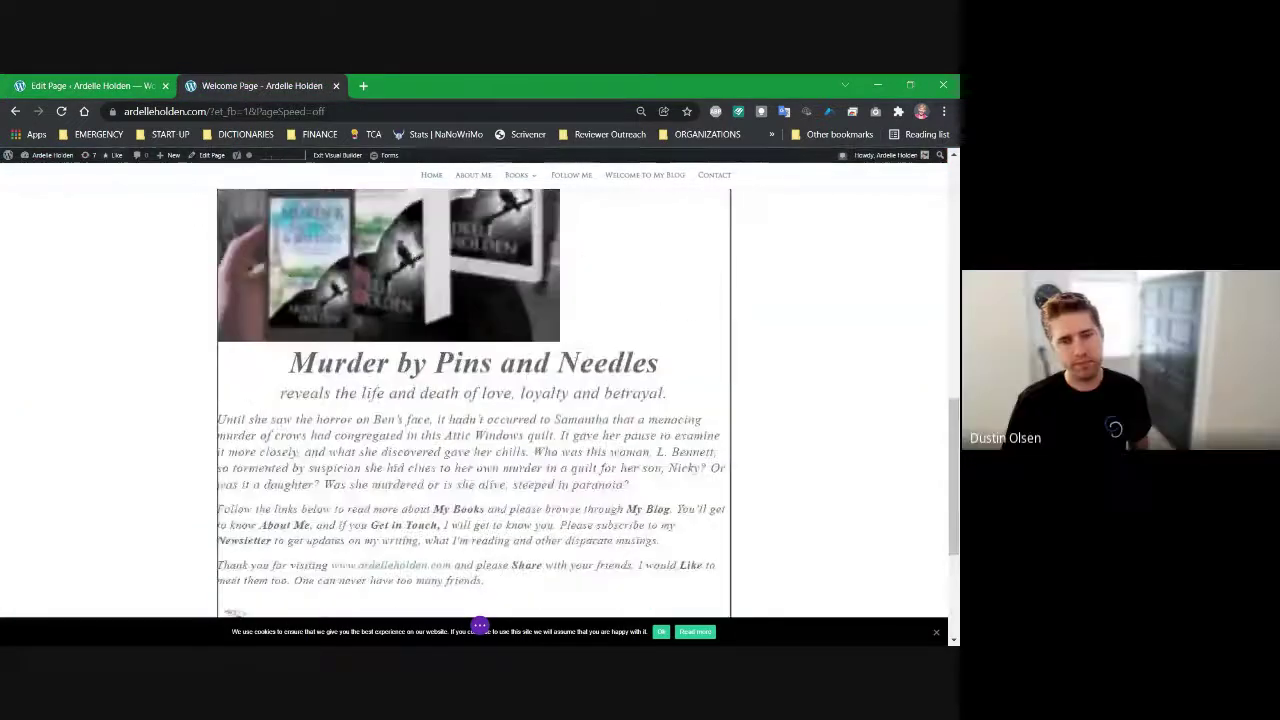
scroll(470, 400, "up", 1)
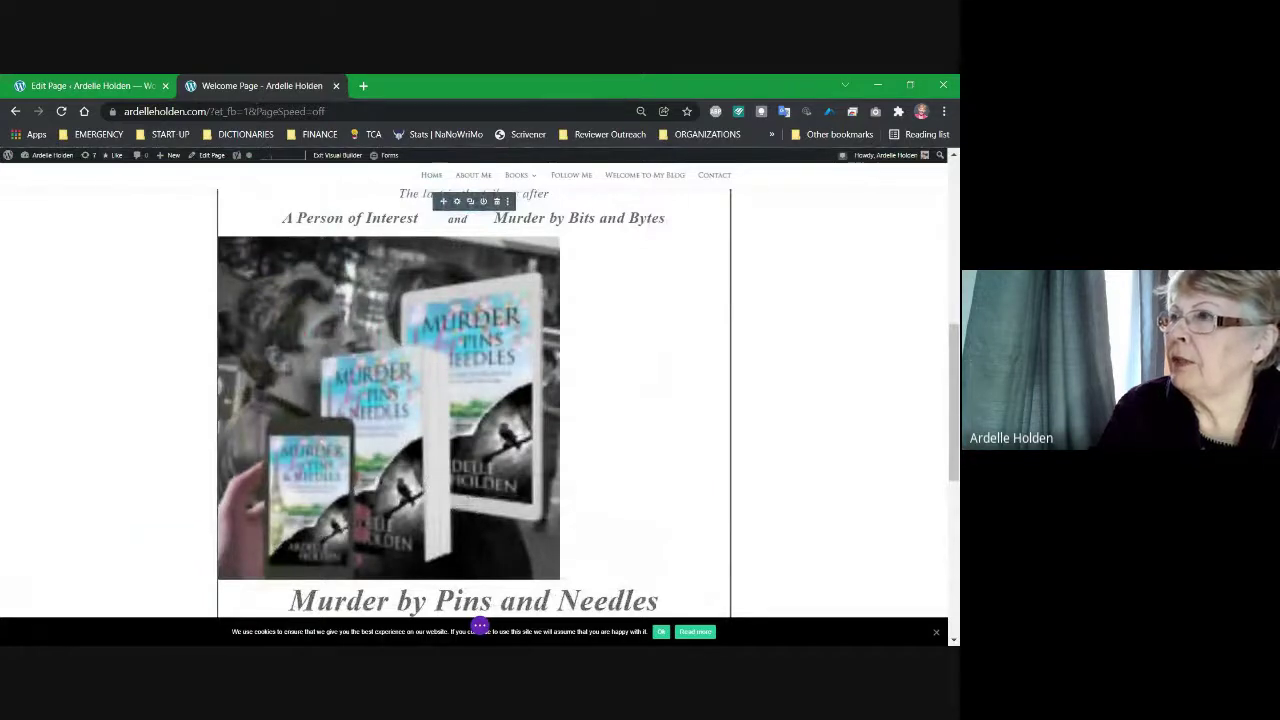
scroll(470, 400, "up", 1)
scroll(474, 405, "down", 1)
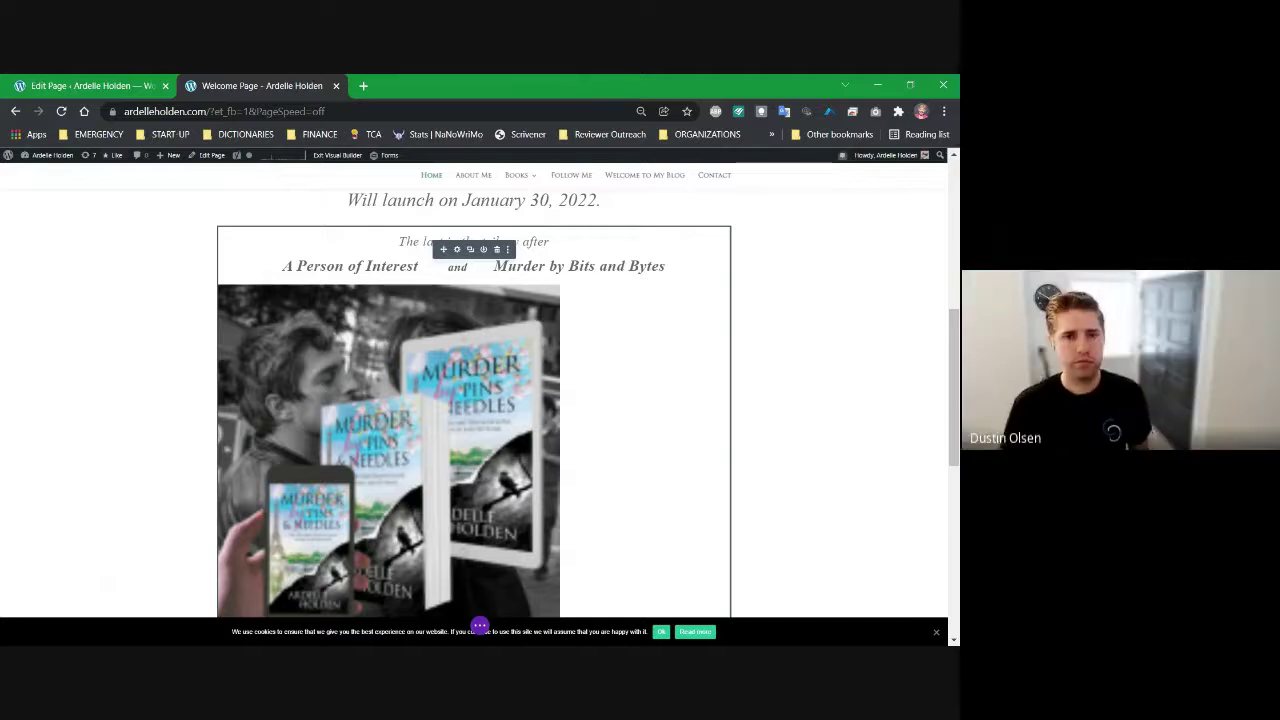
scroll(474, 400, "down", 2)
scroll(474, 400, "down", 1)
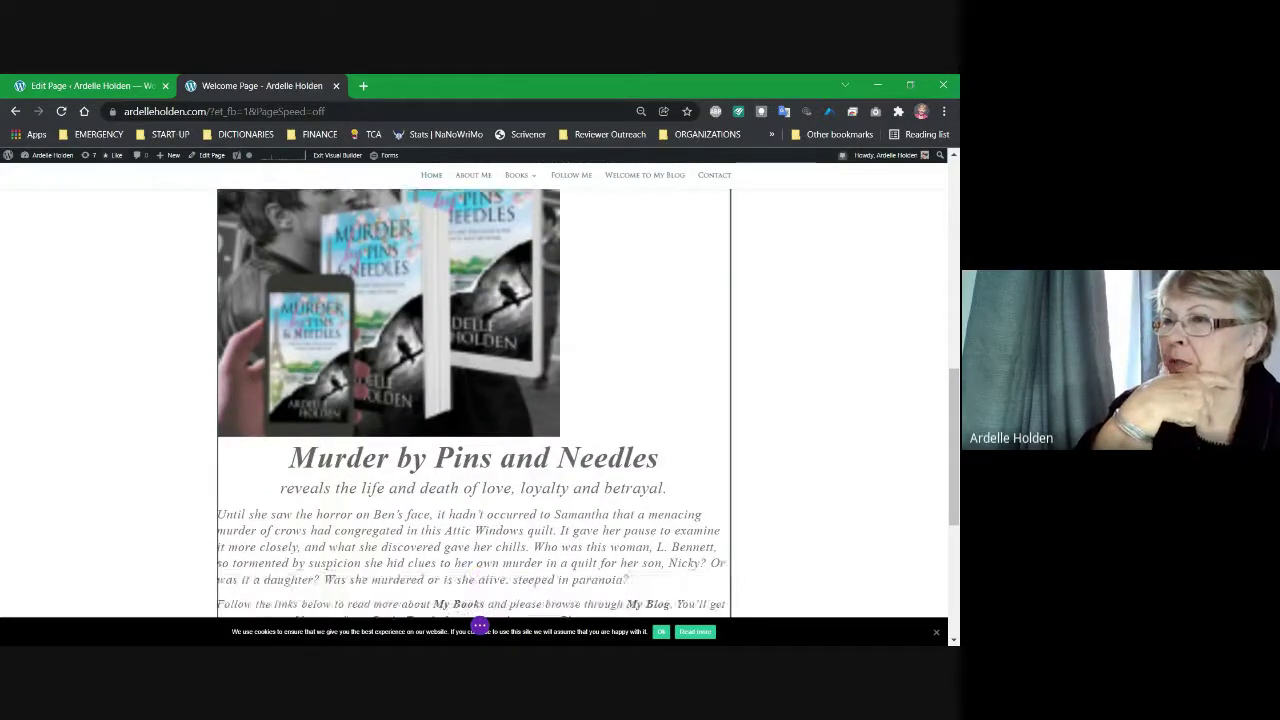
scroll(474, 400, "up", 1)
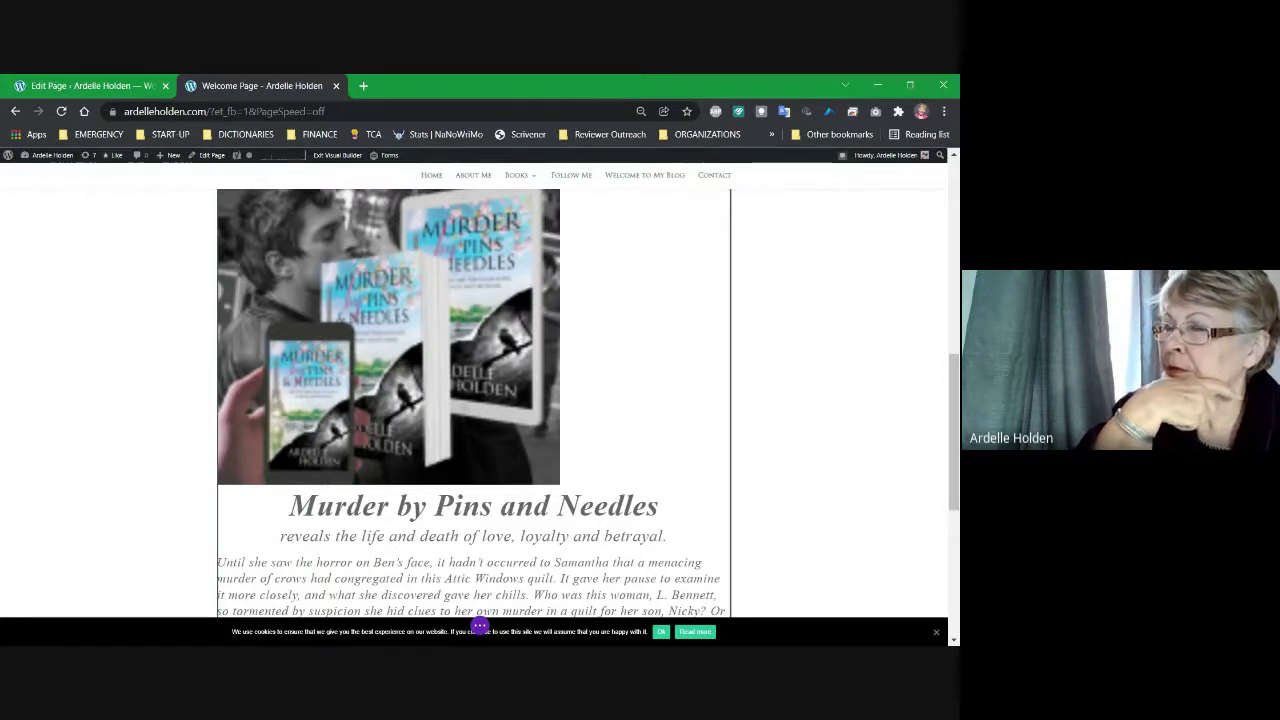
scroll(474, 400, "down", 1)
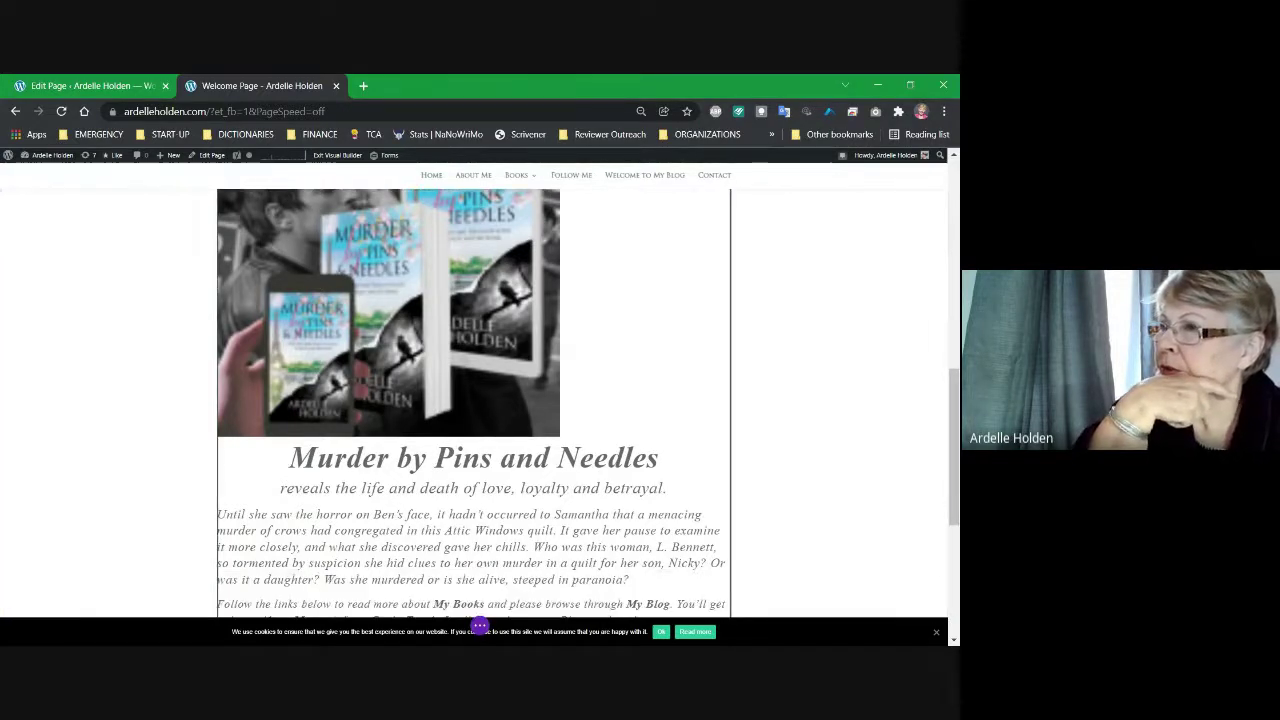
scroll(474, 400, "down", 1)
scroll(212, 430, "up", 4)
scroll(213, 435, "up", 1)
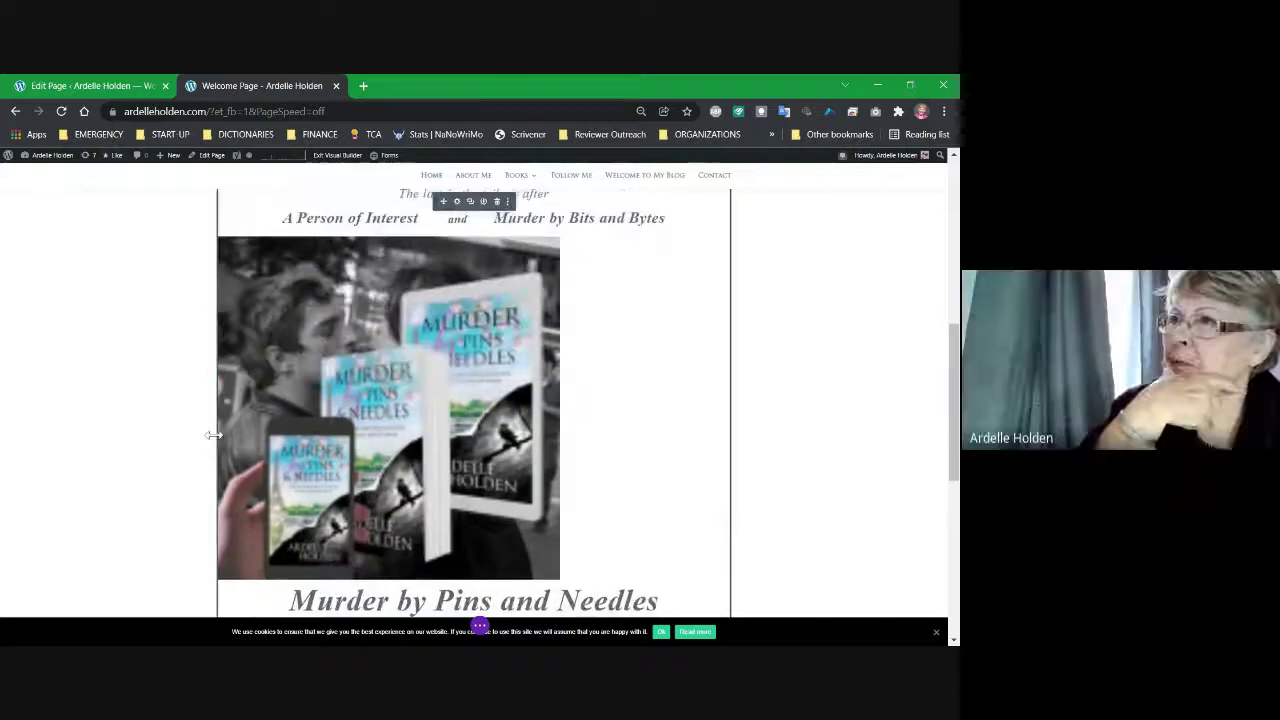
scroll(200, 430, "up", 4)
scroll(183, 430, "up", 2)
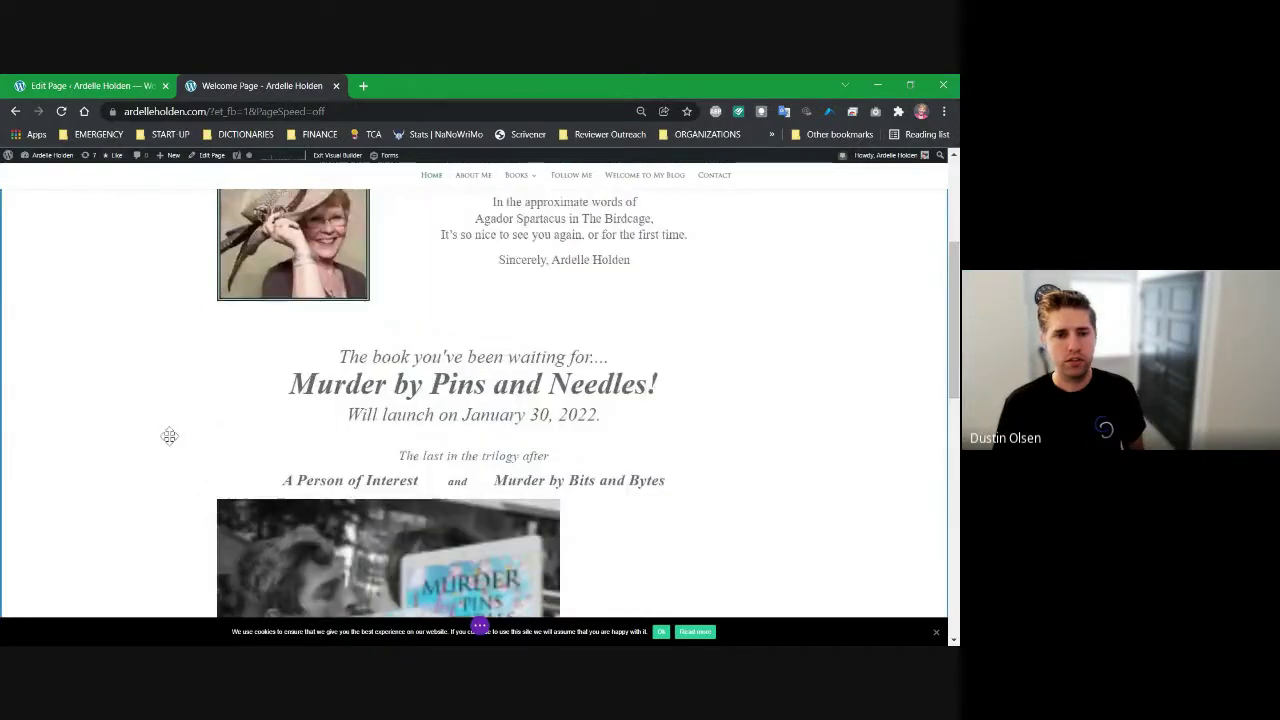
scroll(166, 436, "up", 1)
scroll(150, 456, "down", 3)
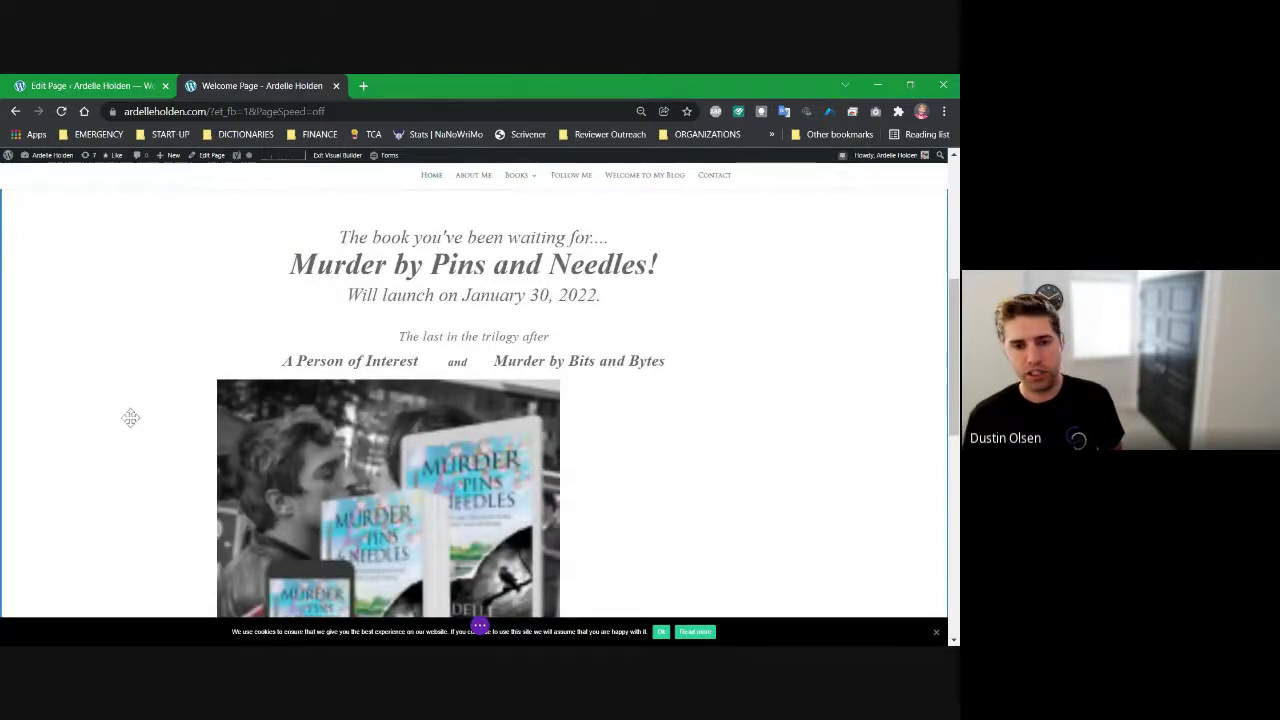
scroll(118, 410, "down", 3)
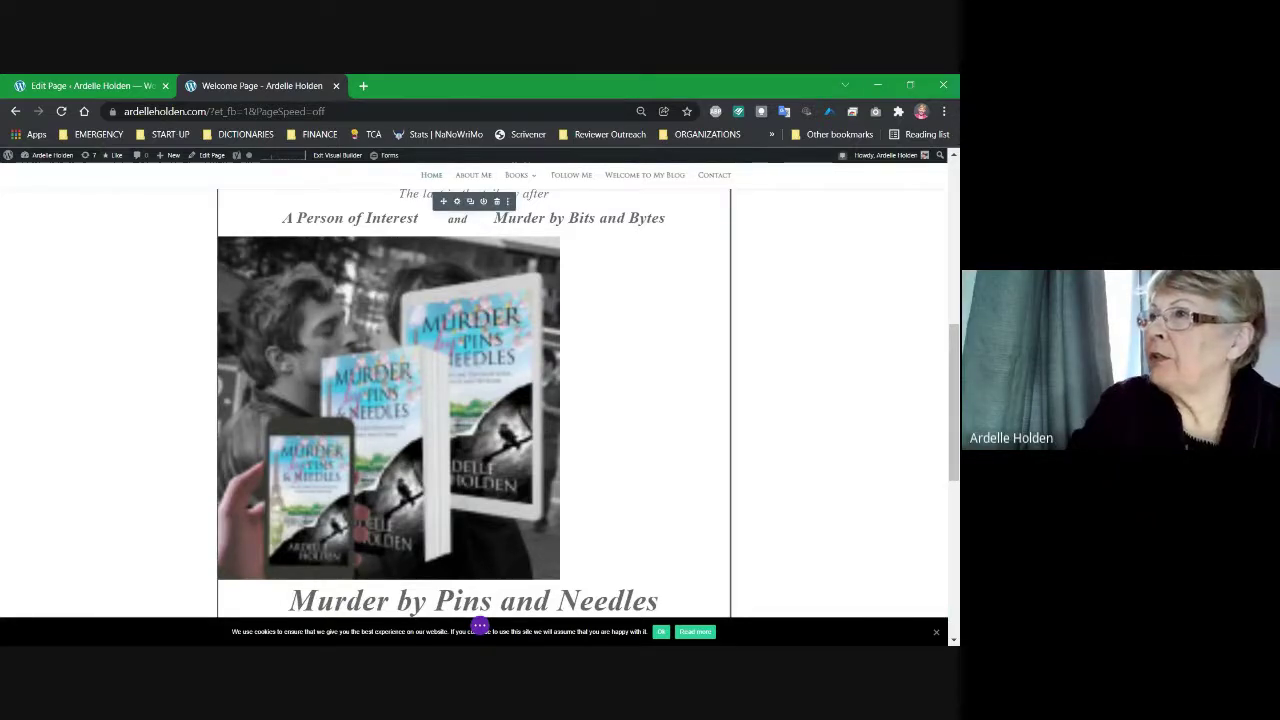
- Select the grey Murder by Pins and Needles book image and open the settings of the text module containing it
left_click(430, 345)
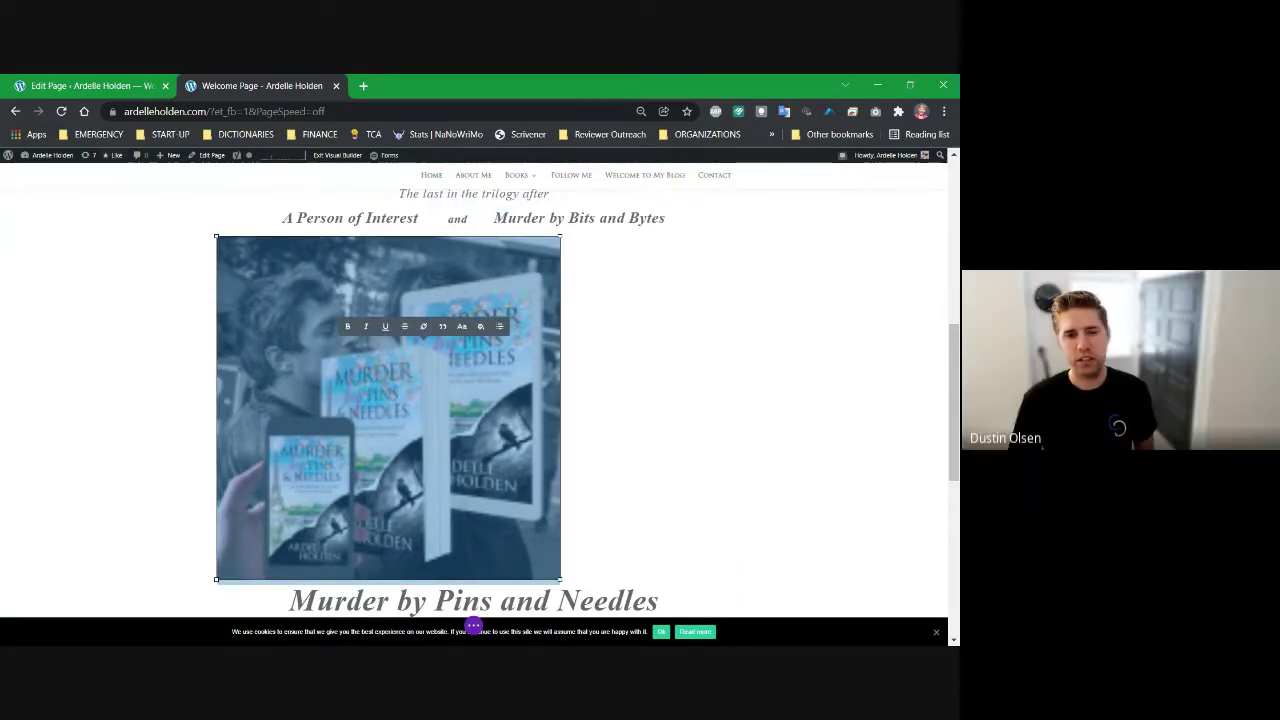
scroll(465, 340, "up", 3)
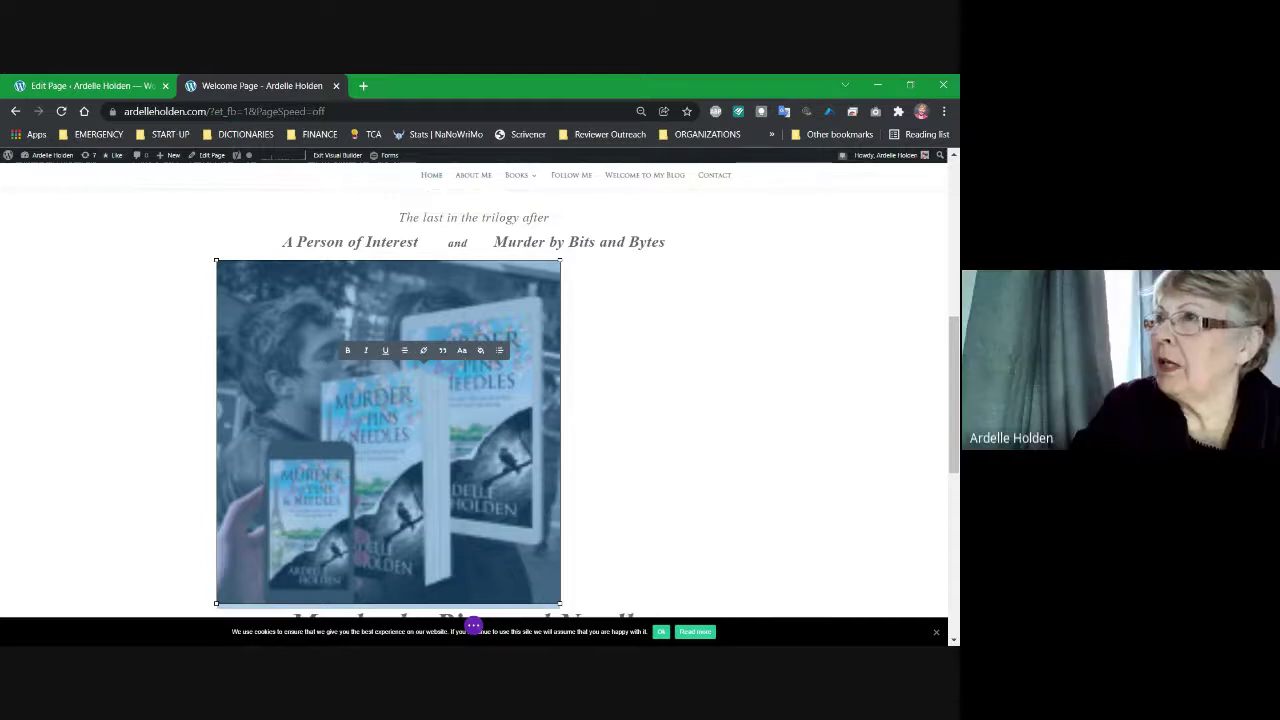
scroll(465, 340, "down", 2)
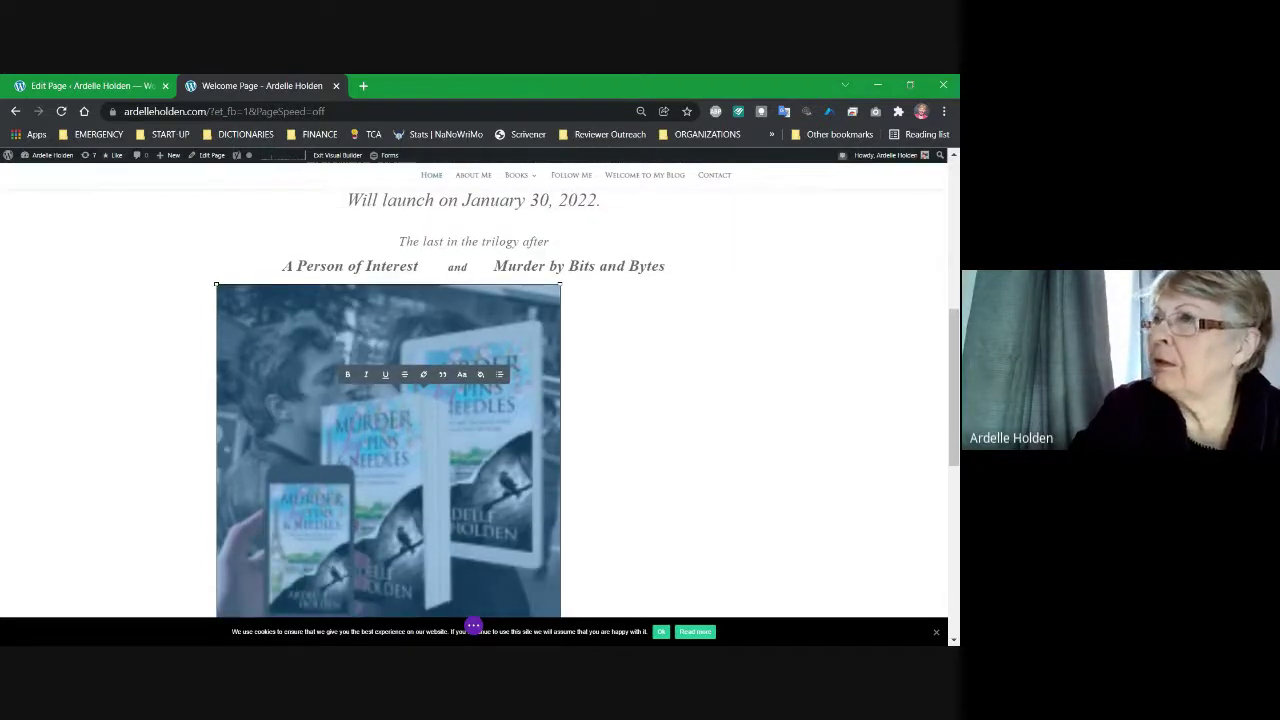
scroll(473, 400, "up", 2)
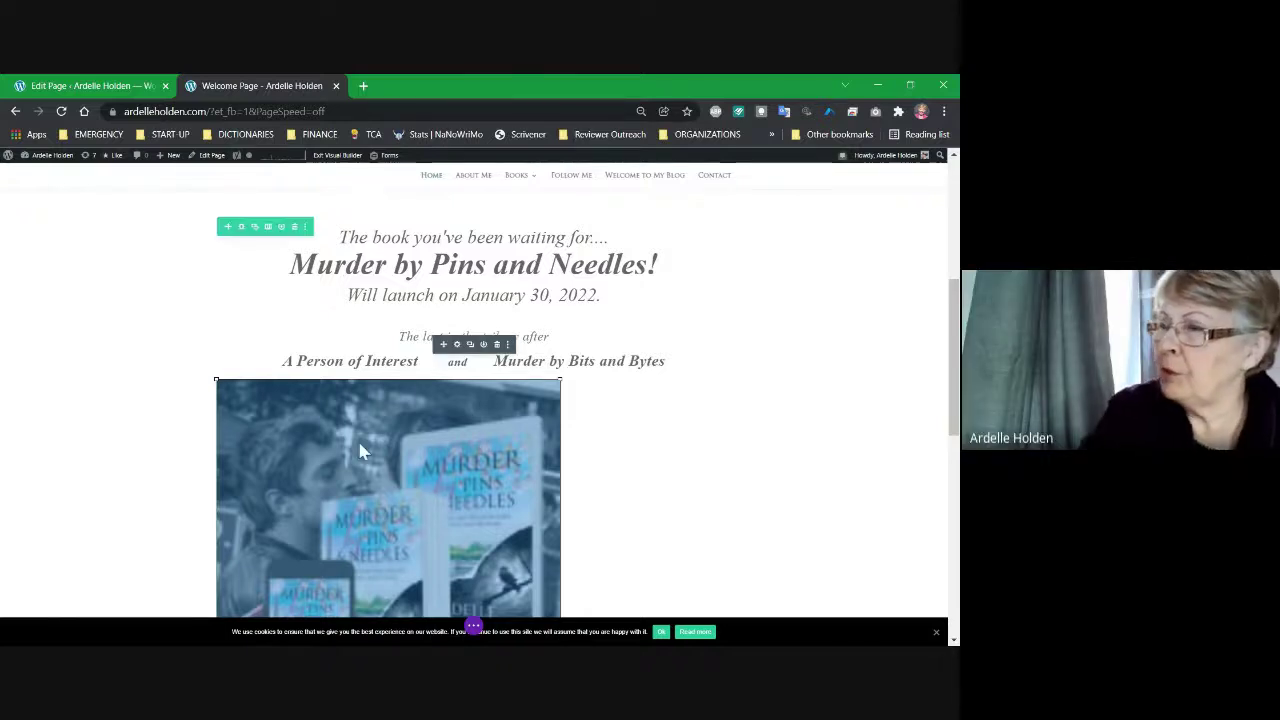
left_click(457, 345)
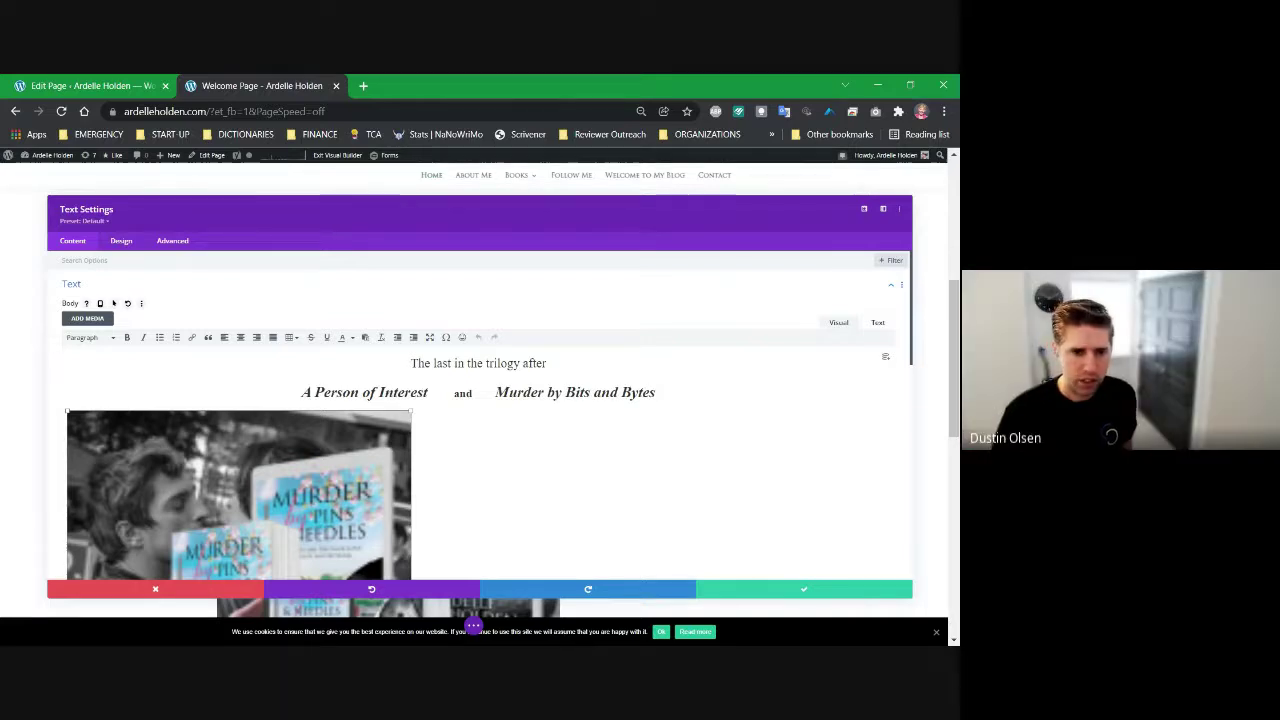
scroll(113, 303, "down", 3)
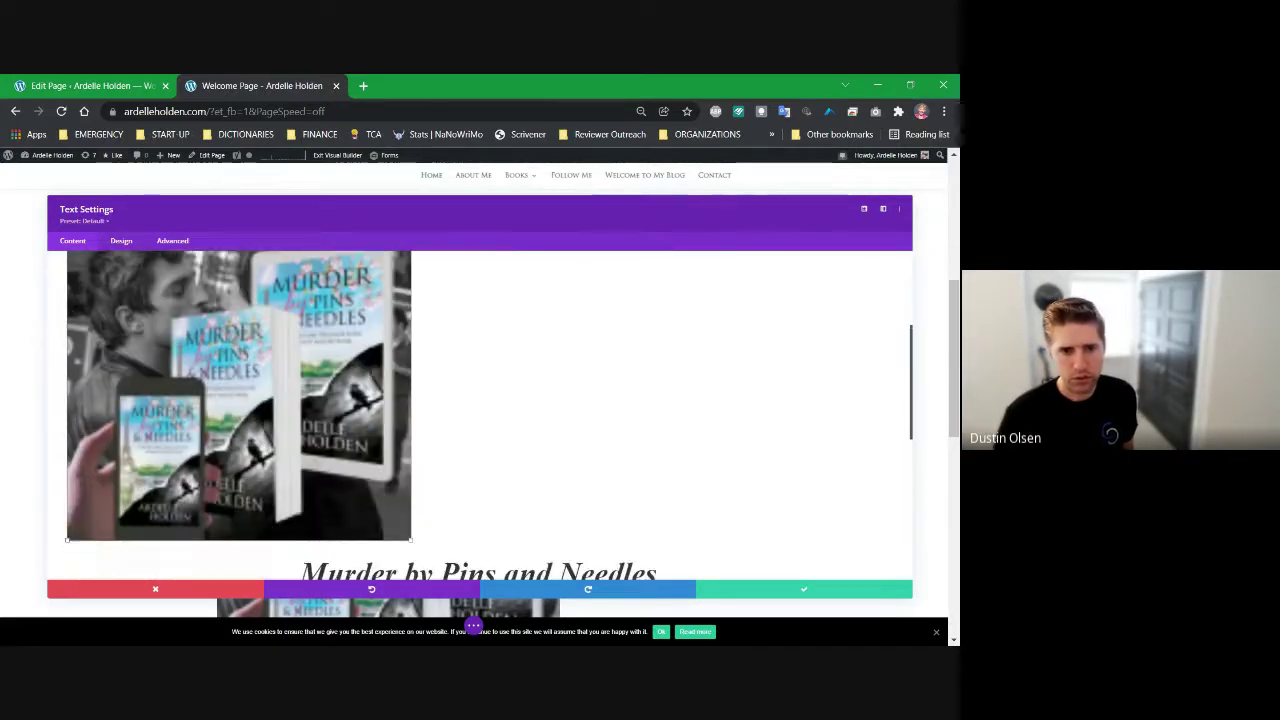
scroll(480, 415, "up", 1)
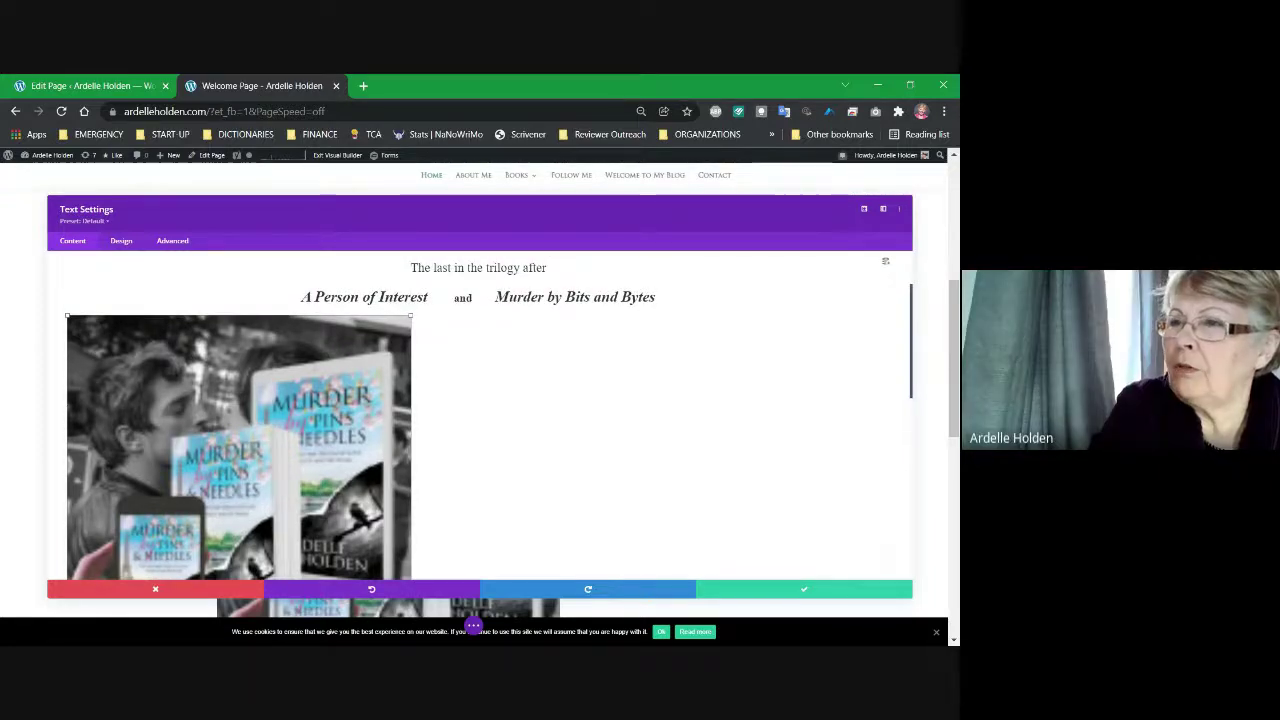
scroll(113, 303, "up", 2)
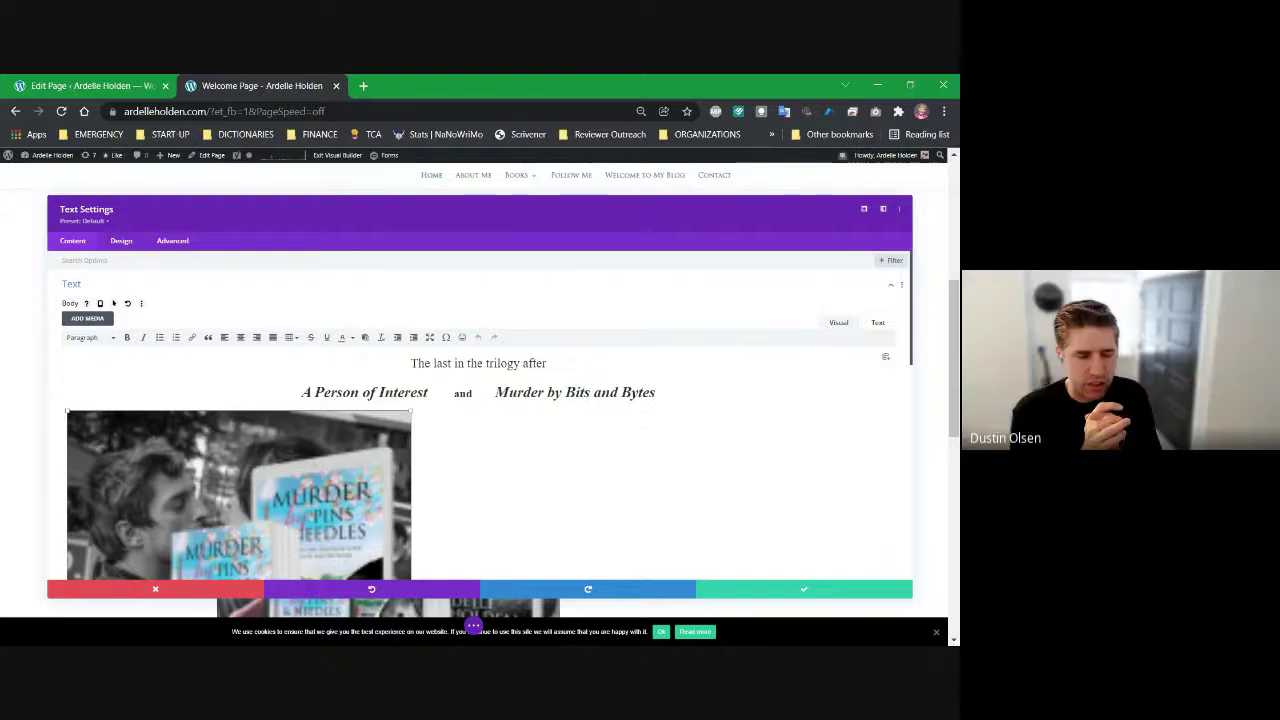
- Replace the selected book image with the Welcome Page Eyes Background picture from the media library, inserted at full size
left_click(87, 318)
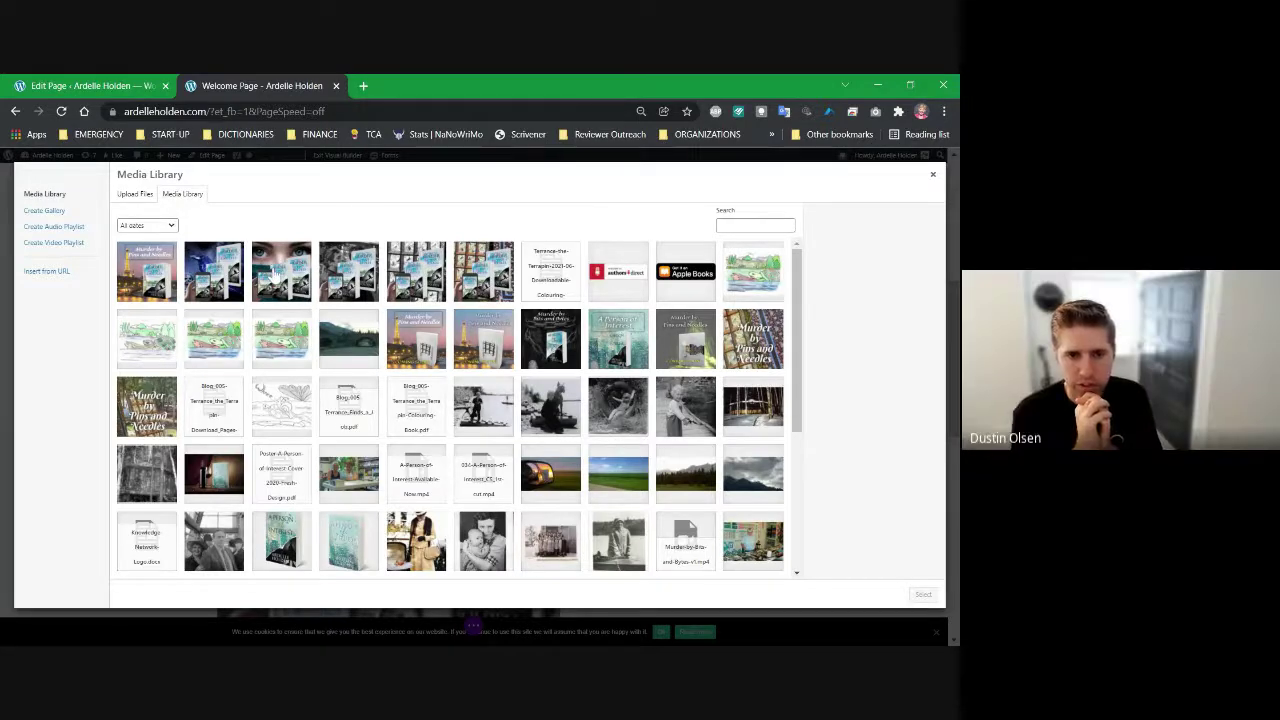
left_click(279, 266)
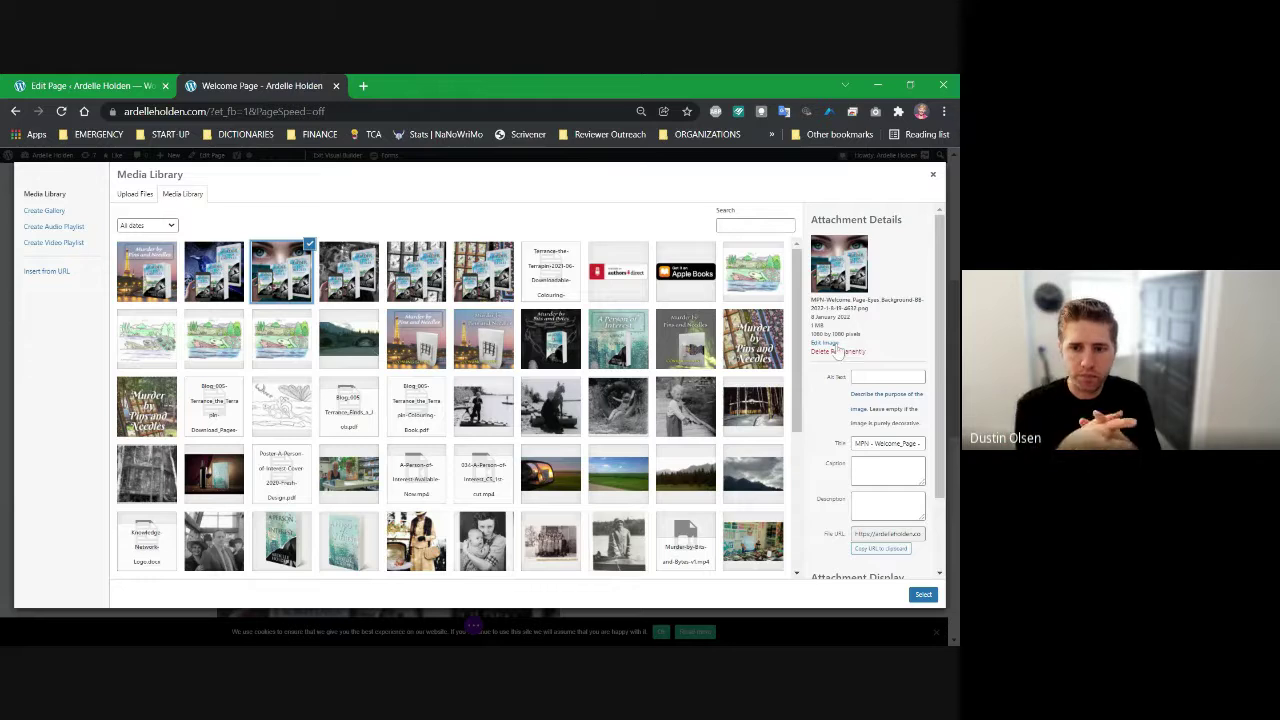
scroll(848, 515, "down", 2)
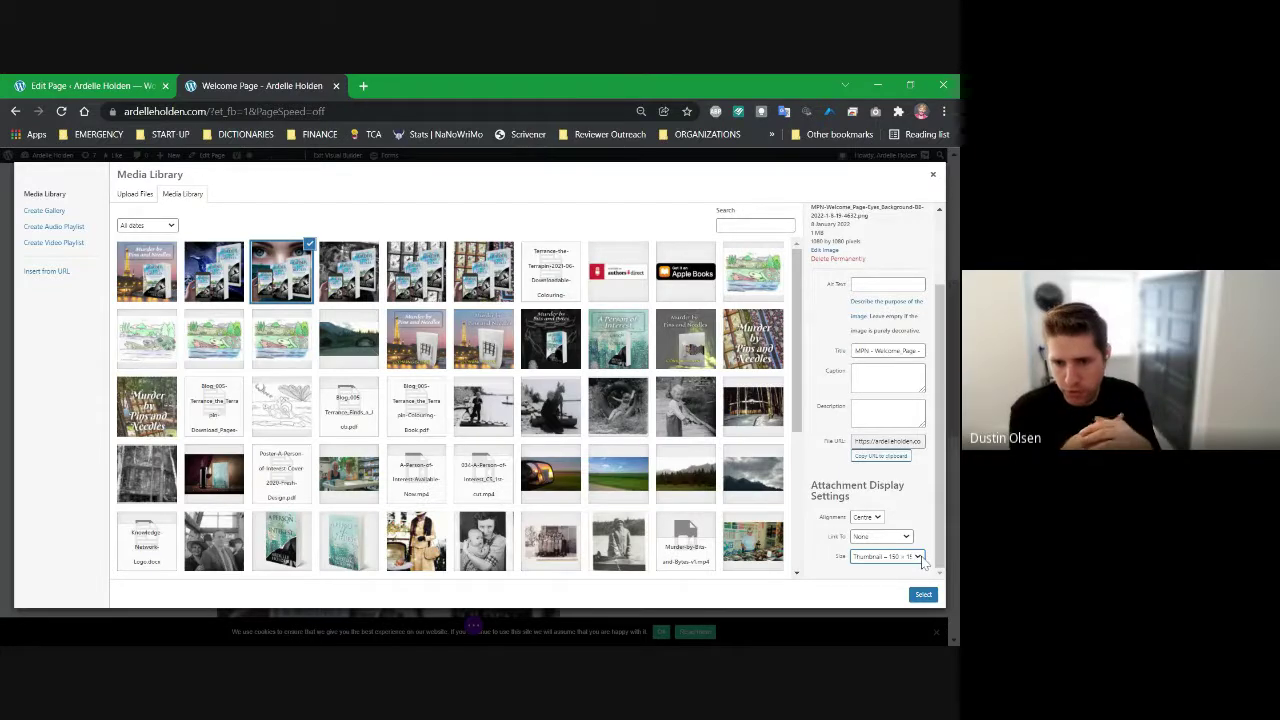
left_click(869, 603)
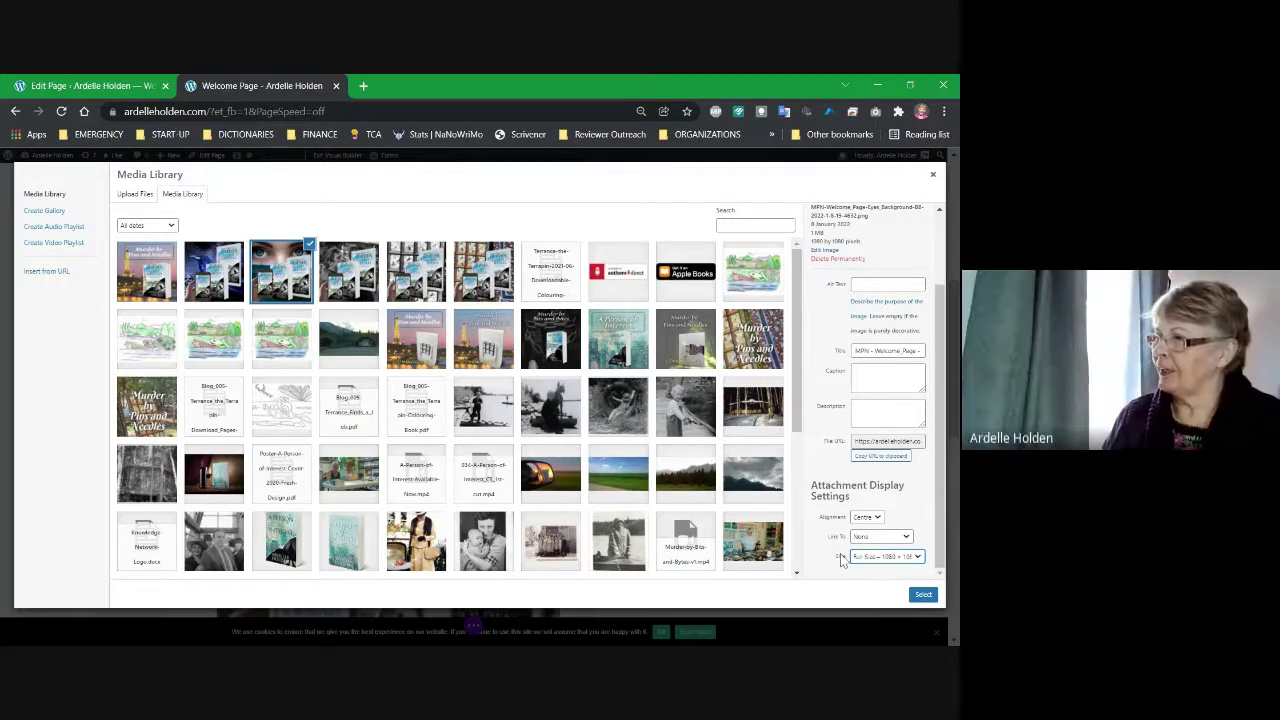
left_click(918, 597)
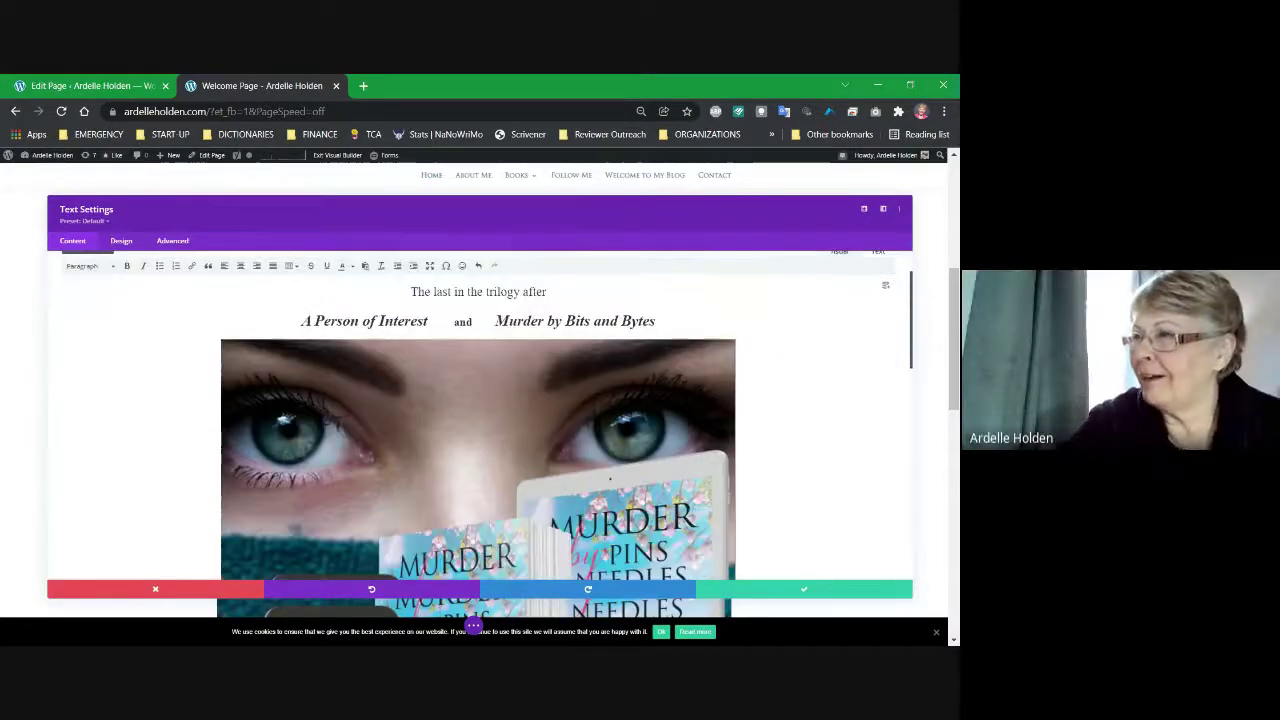
- Examine the eyes-background book image and the Murder by Pins and Needles text below it in the text module's content
scroll(478, 415, "down", 4)
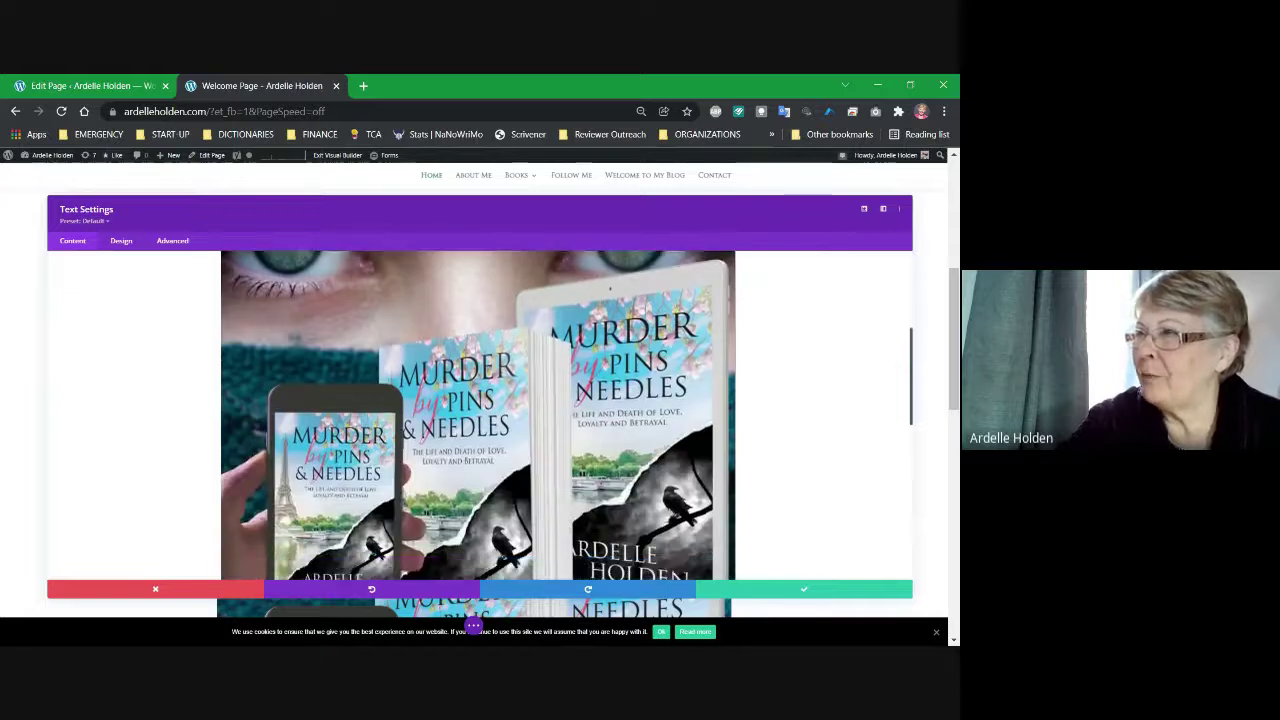
scroll(478, 415, "down", 3)
scroll(478, 415, "up", 5)
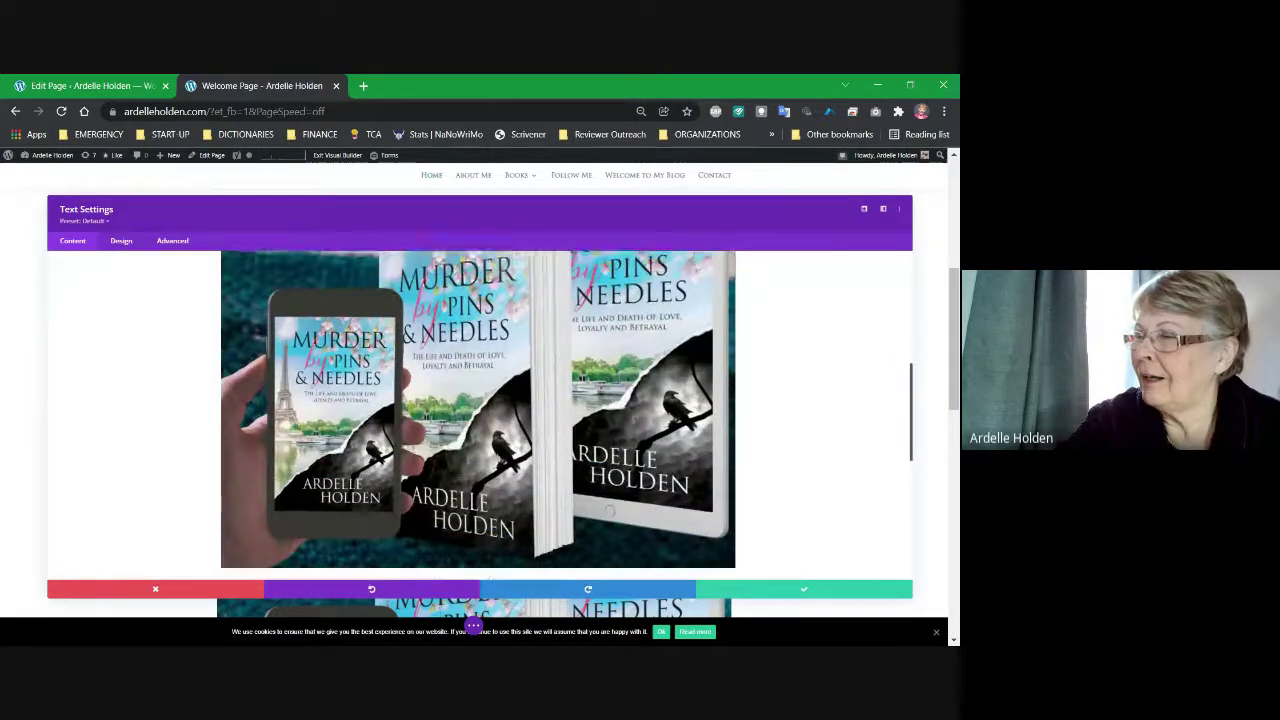
scroll(478, 415, "up", 2)
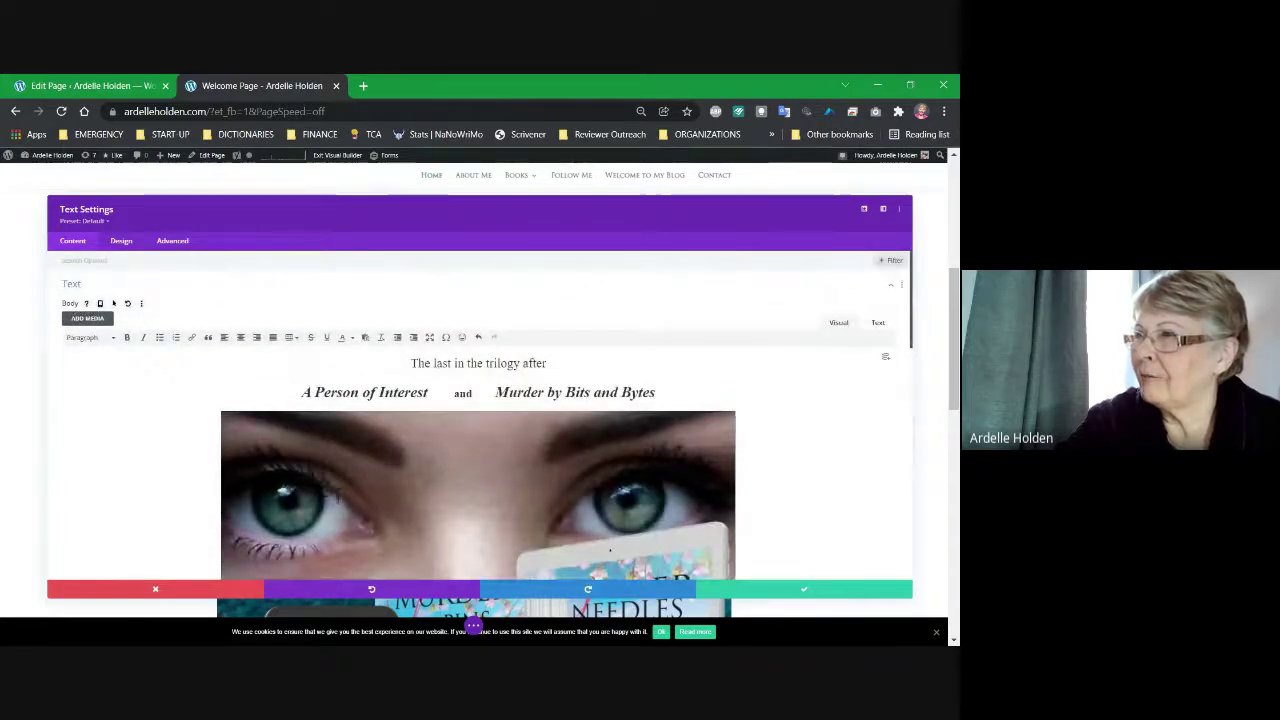
scroll(113, 303, "down", 5)
scroll(478, 400, "down", 2)
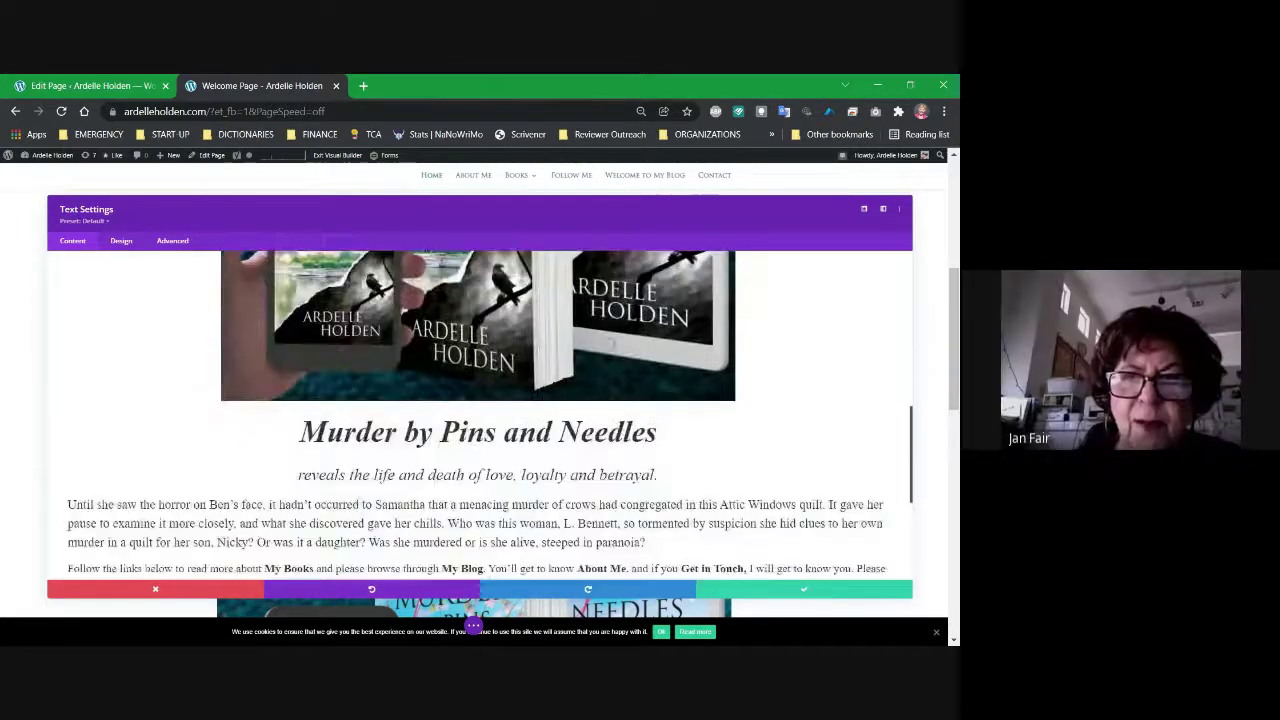
scroll(478, 400, "up", 3)
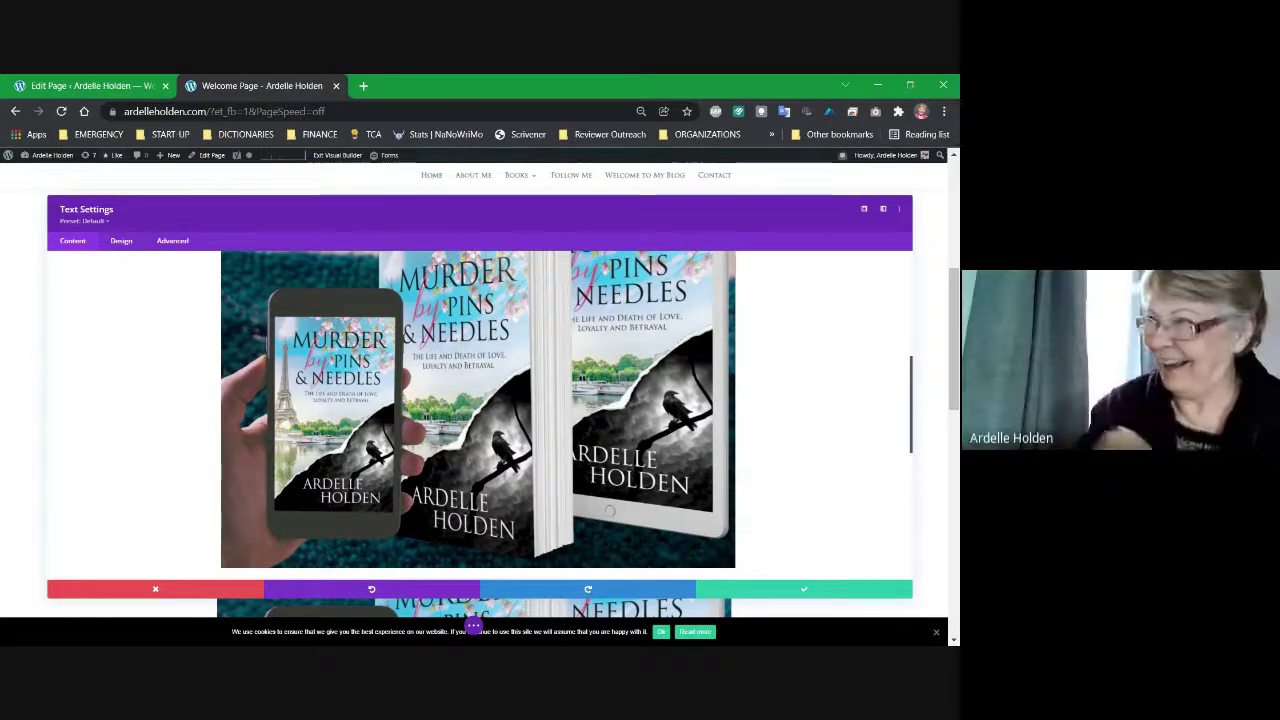
scroll(478, 415, "up", 3)
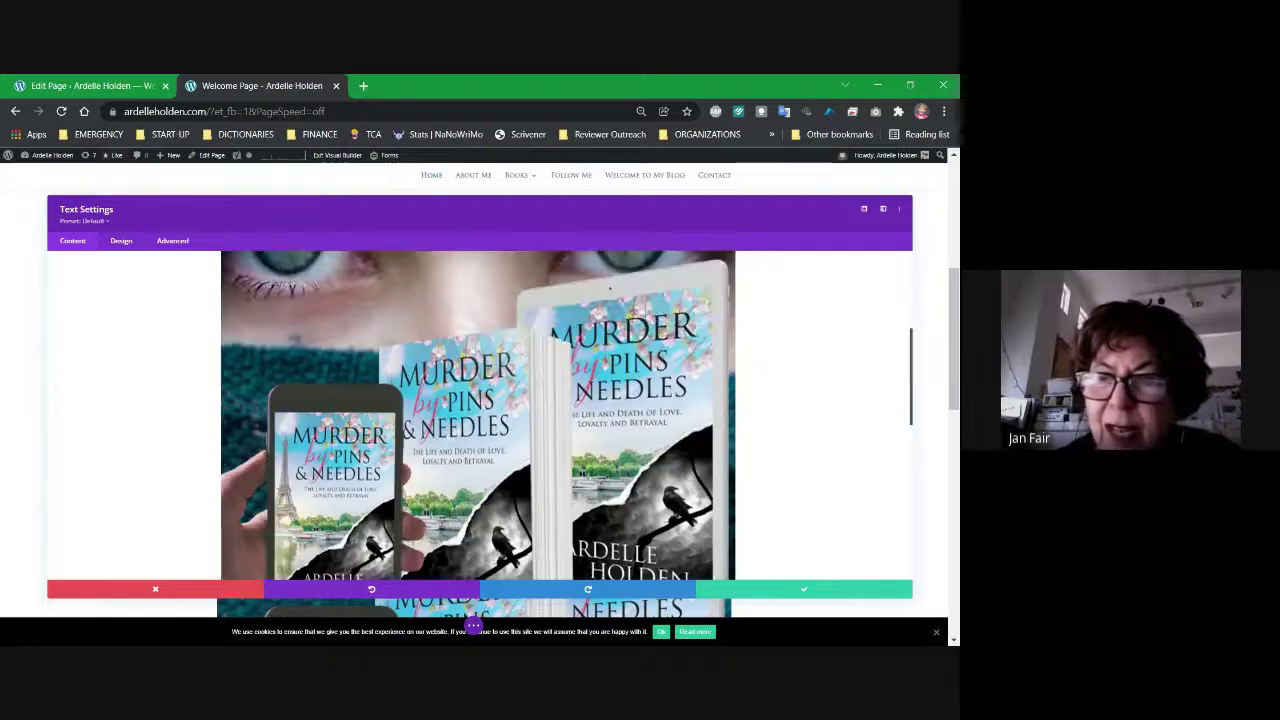
scroll(478, 415, "down", 2)
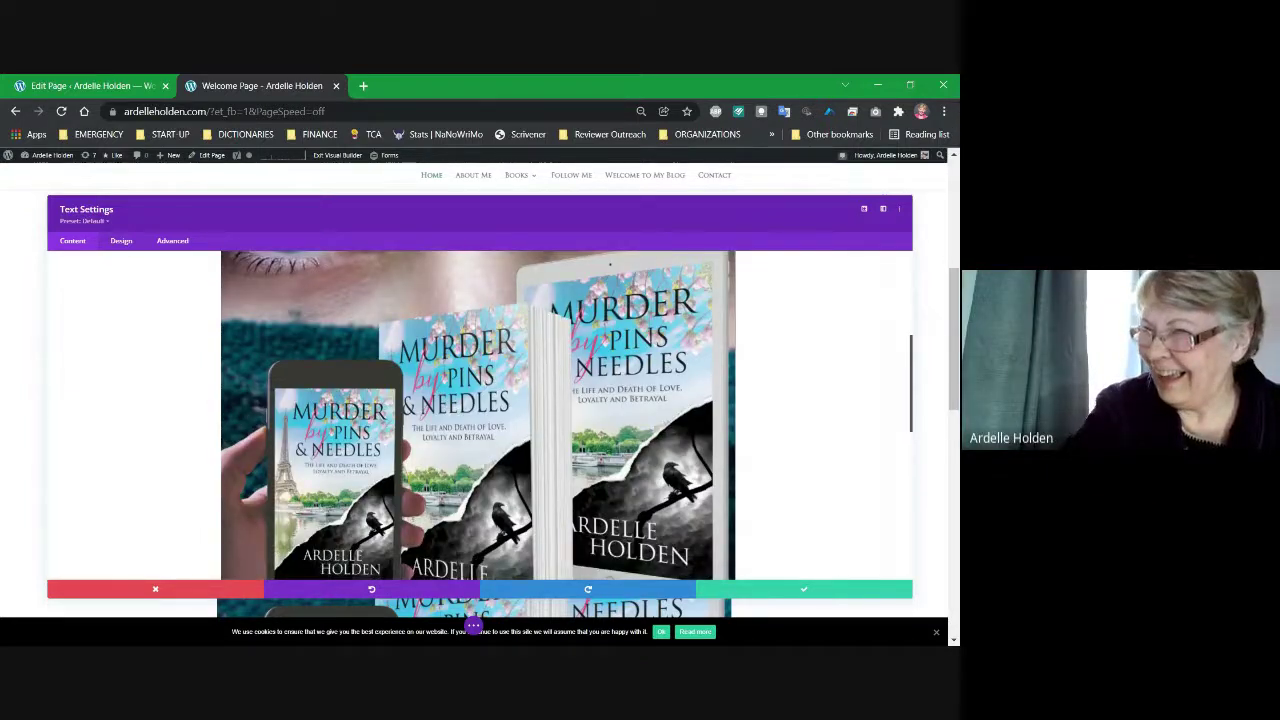
scroll(478, 415, "down", 2)
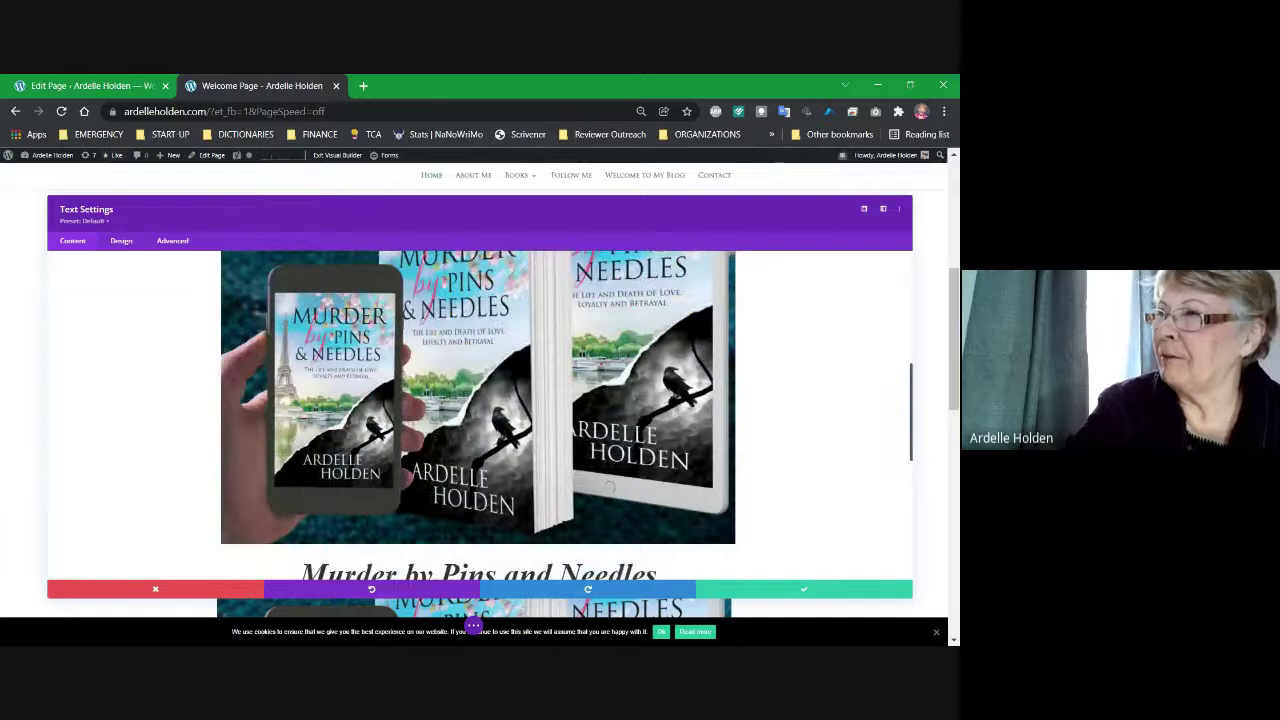
scroll(478, 415, "up", 1)
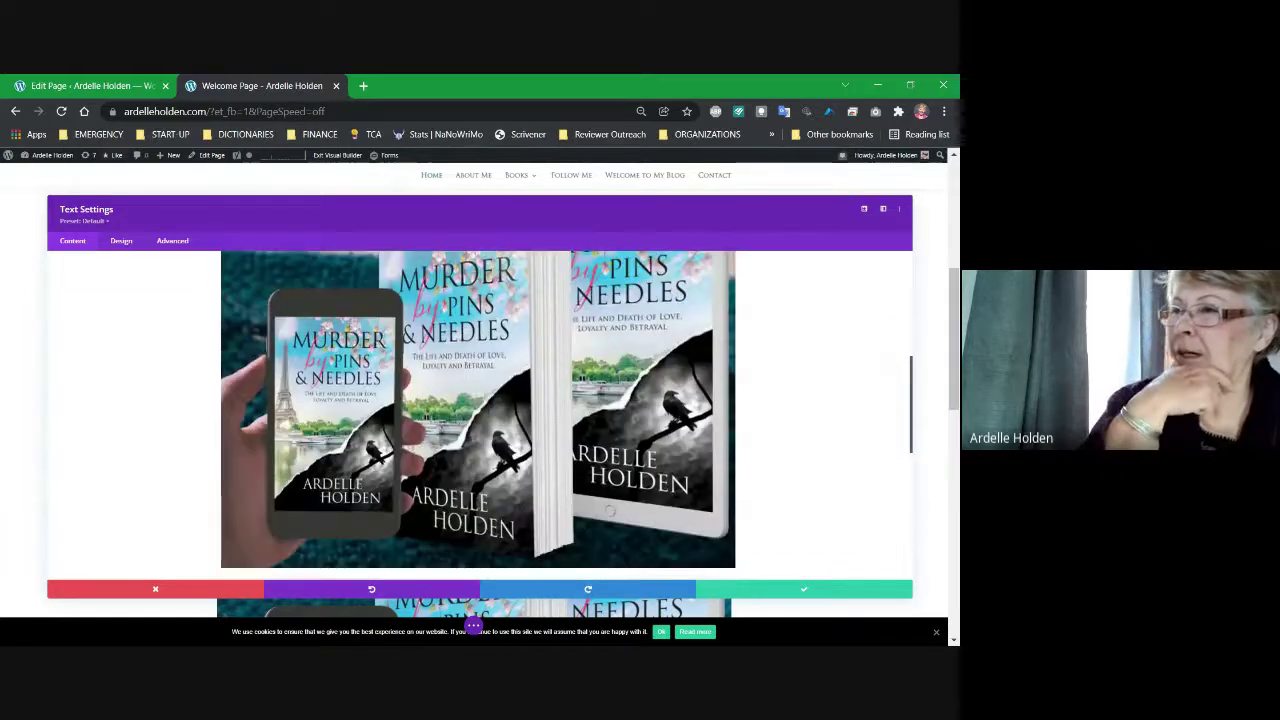
scroll(478, 415, "down", 3)
scroll(478, 415, "down", 2)
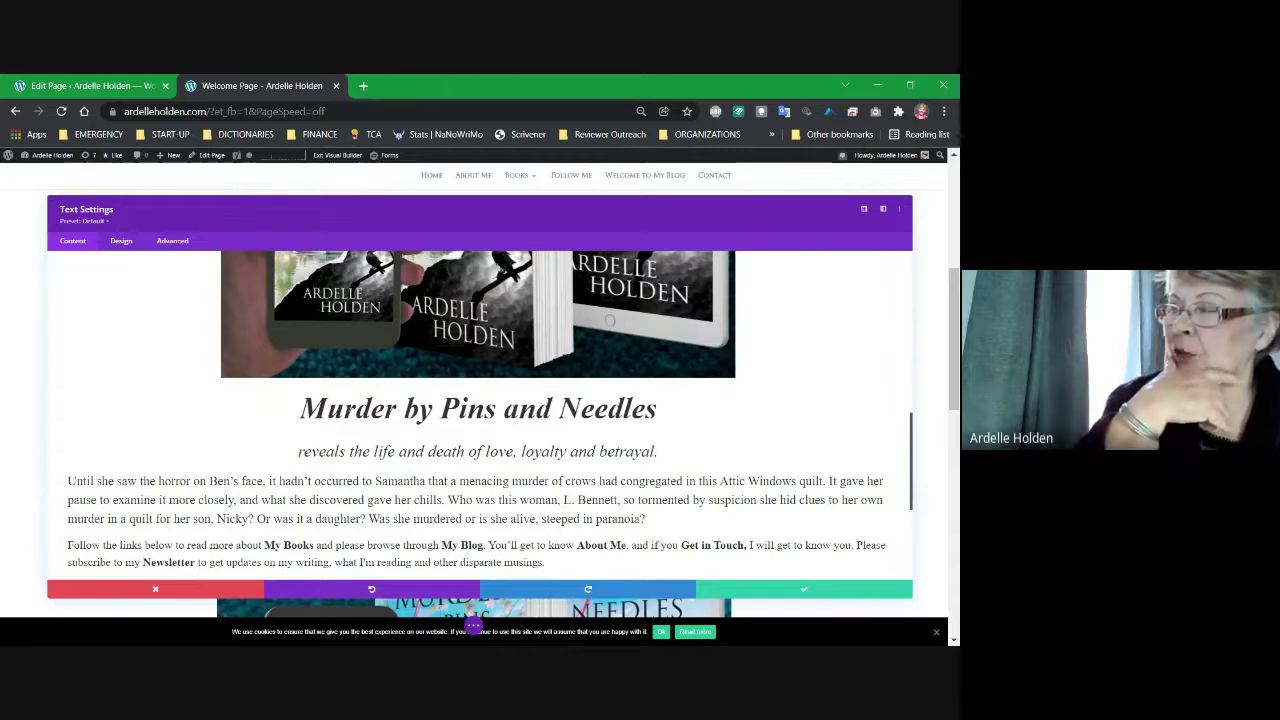
scroll(480, 420, "down", 1)
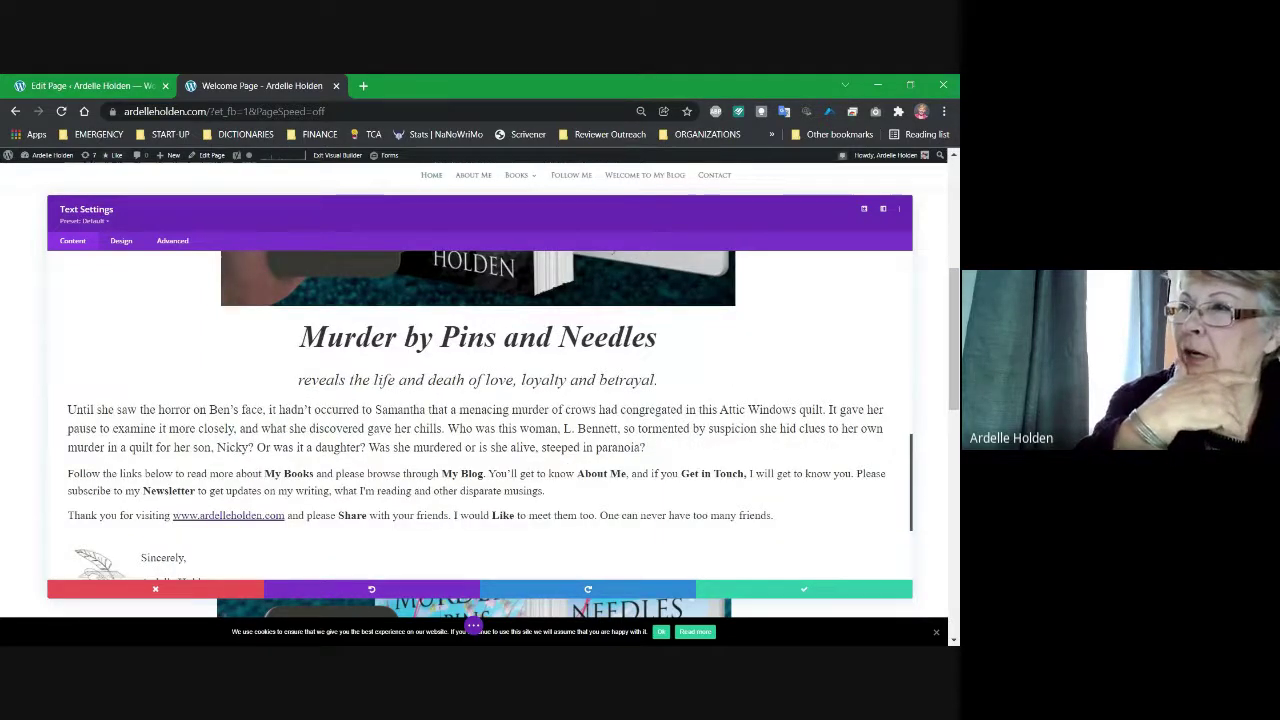
- Review the text module's content from the eyes-background book image down to the closing signature and the collapsed Link, Background and Admin Label settings
scroll(480, 420, "up", 5)
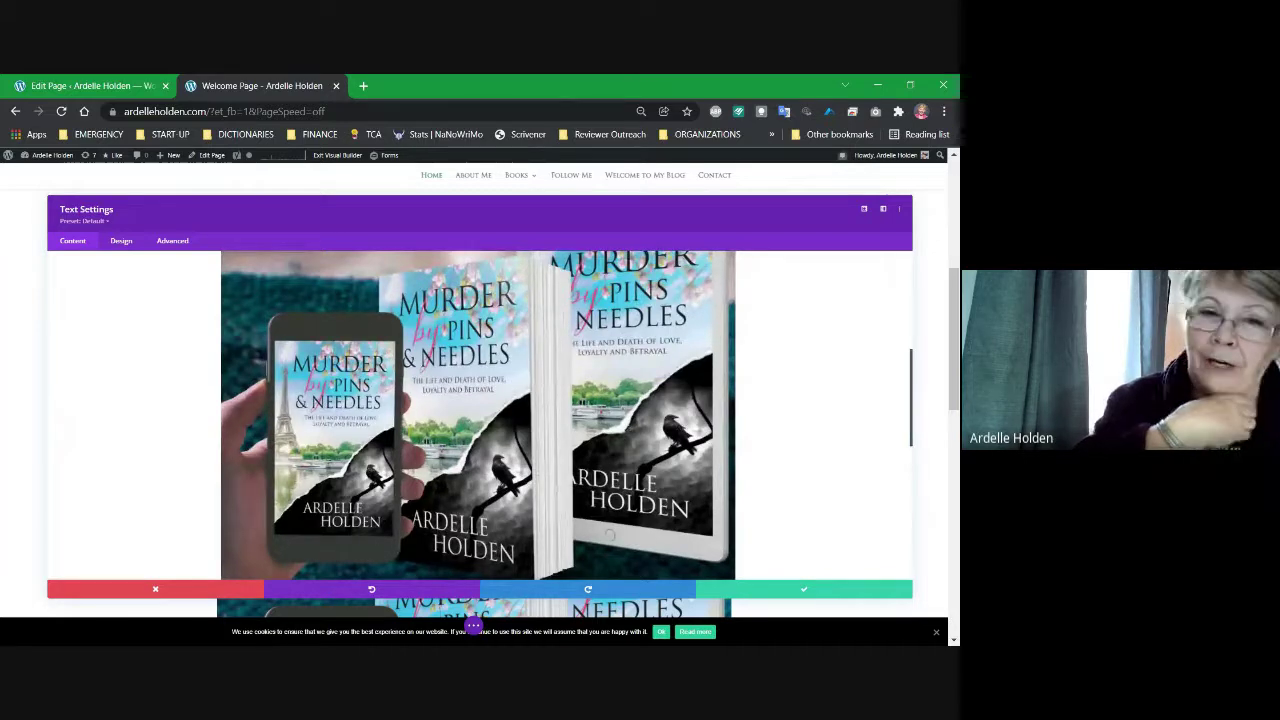
scroll(478, 415, "up", 3)
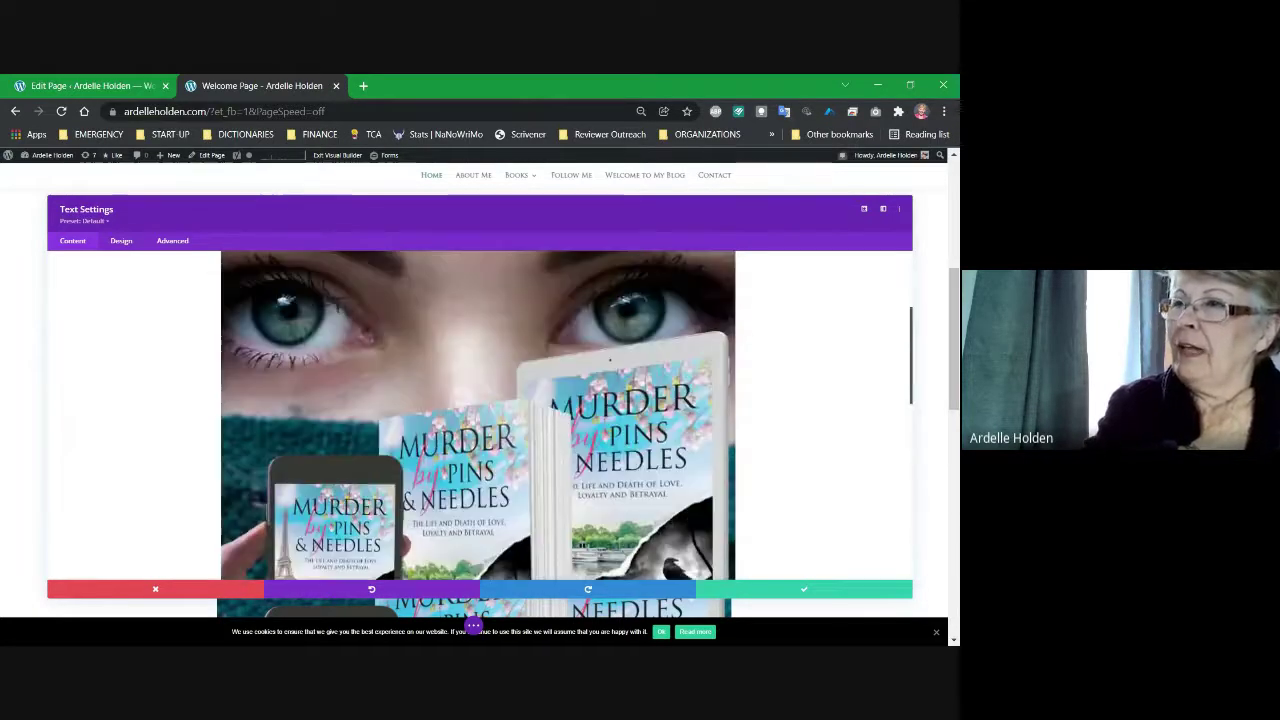
scroll(478, 415, "up", 1)
scroll(478, 415, "down", 8)
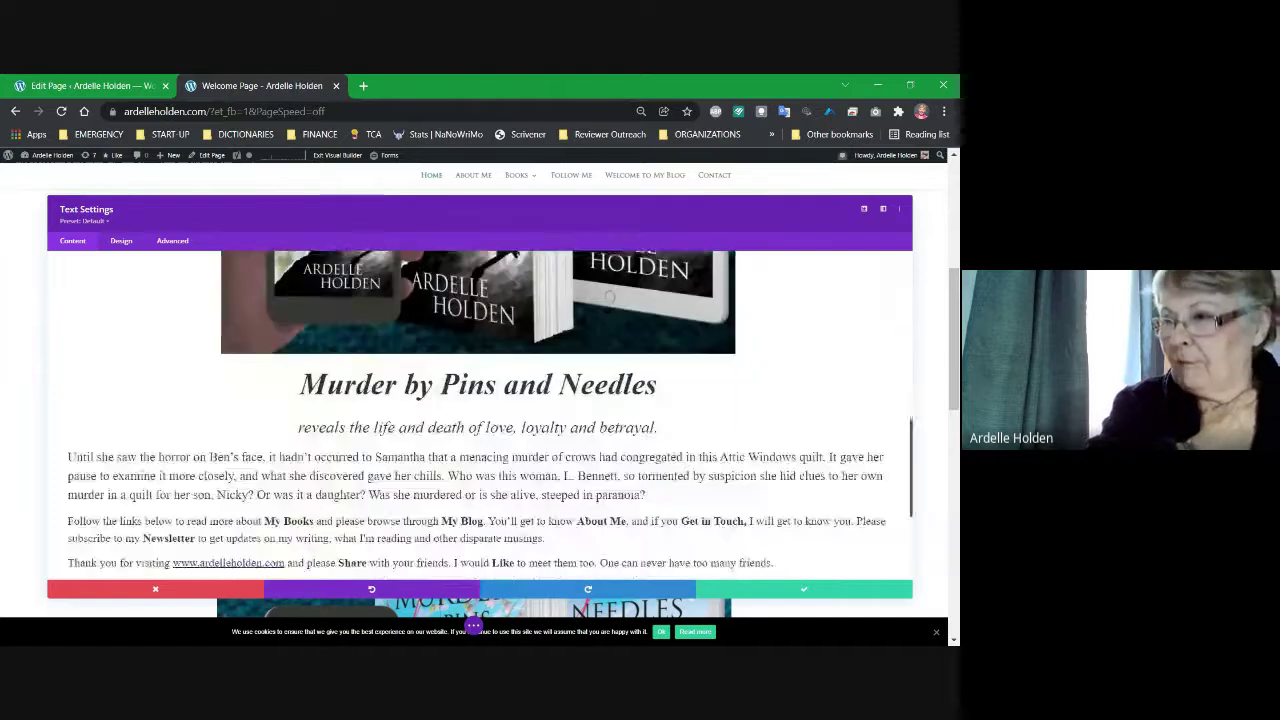
scroll(150, 462, "down", 4)
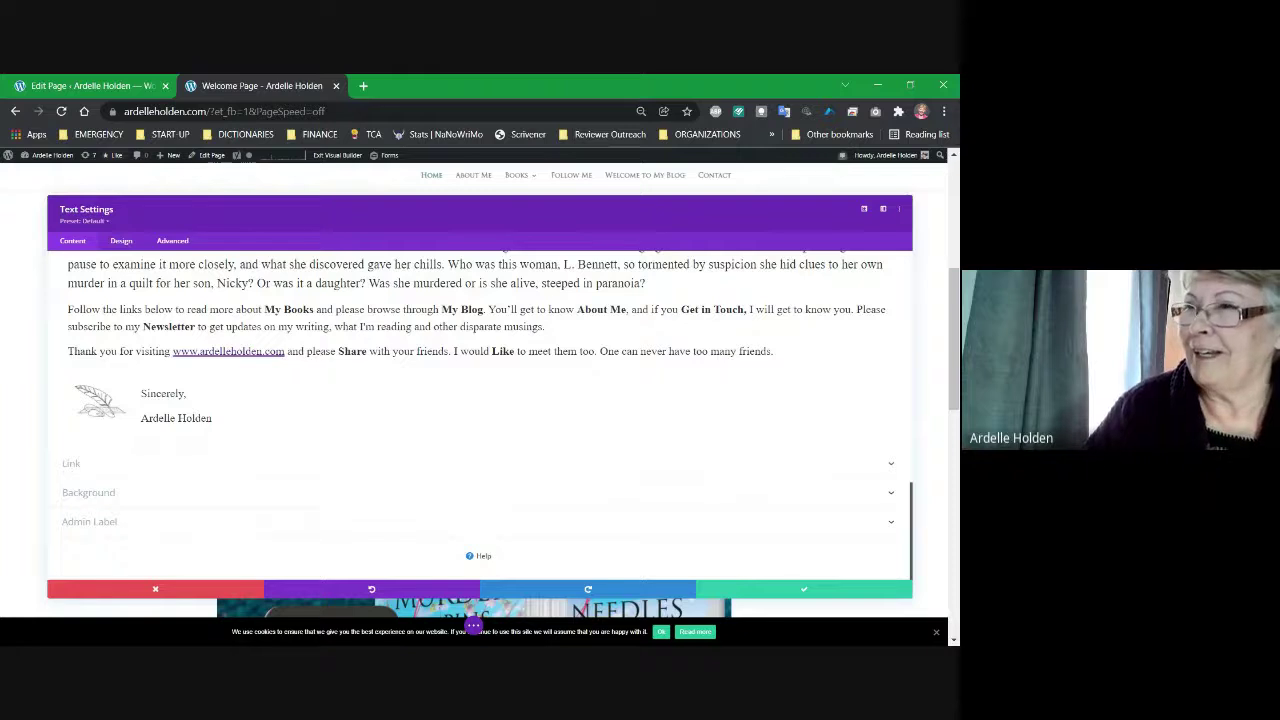
scroll(480, 400, "up", 2)
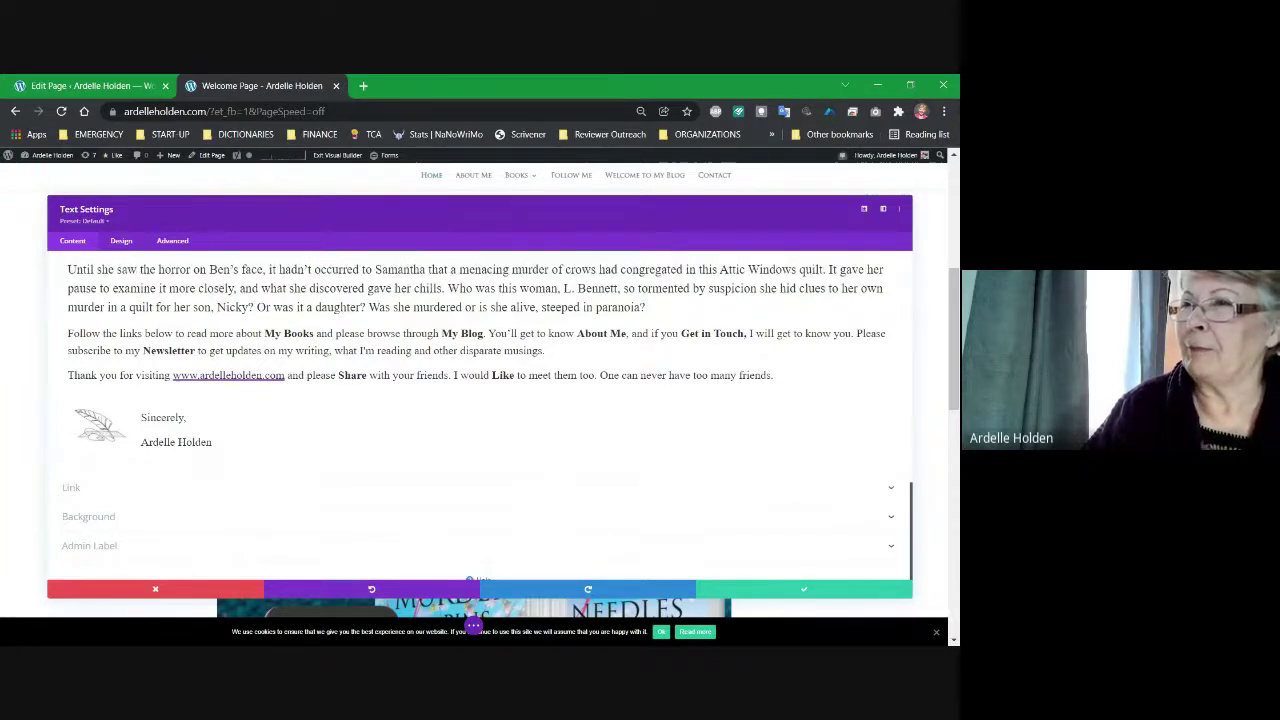
scroll(480, 400, "up", 2)
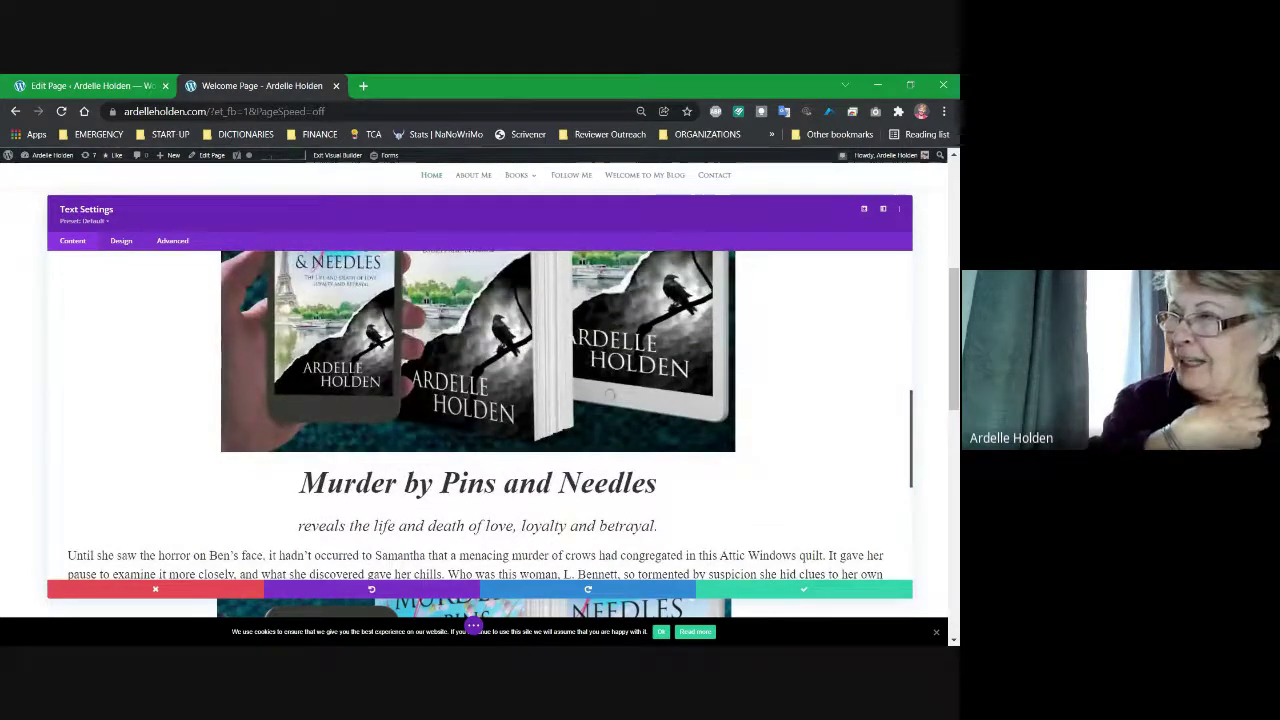
scroll(480, 400, "down", 4)
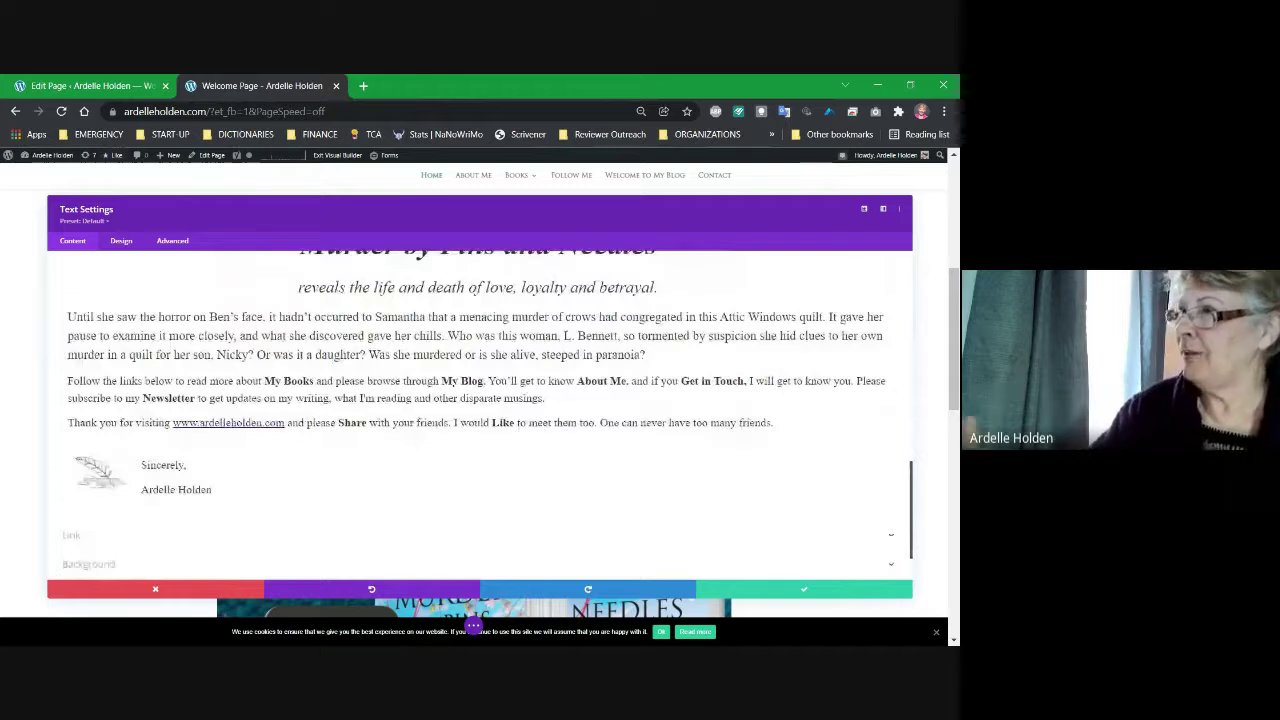
- Apply the text module's changes and save the Welcome Page
left_click(783, 589)
scroll(787, 584, "up", 5)
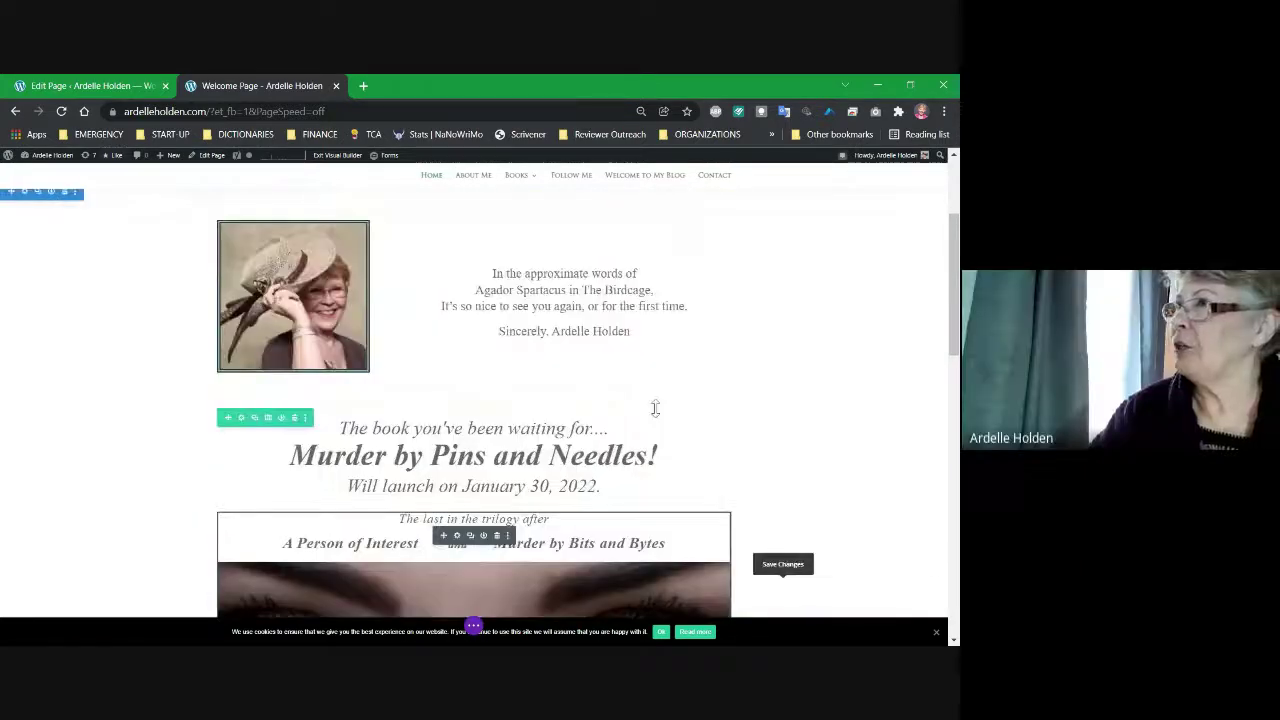
scroll(336, 393, "down", 3)
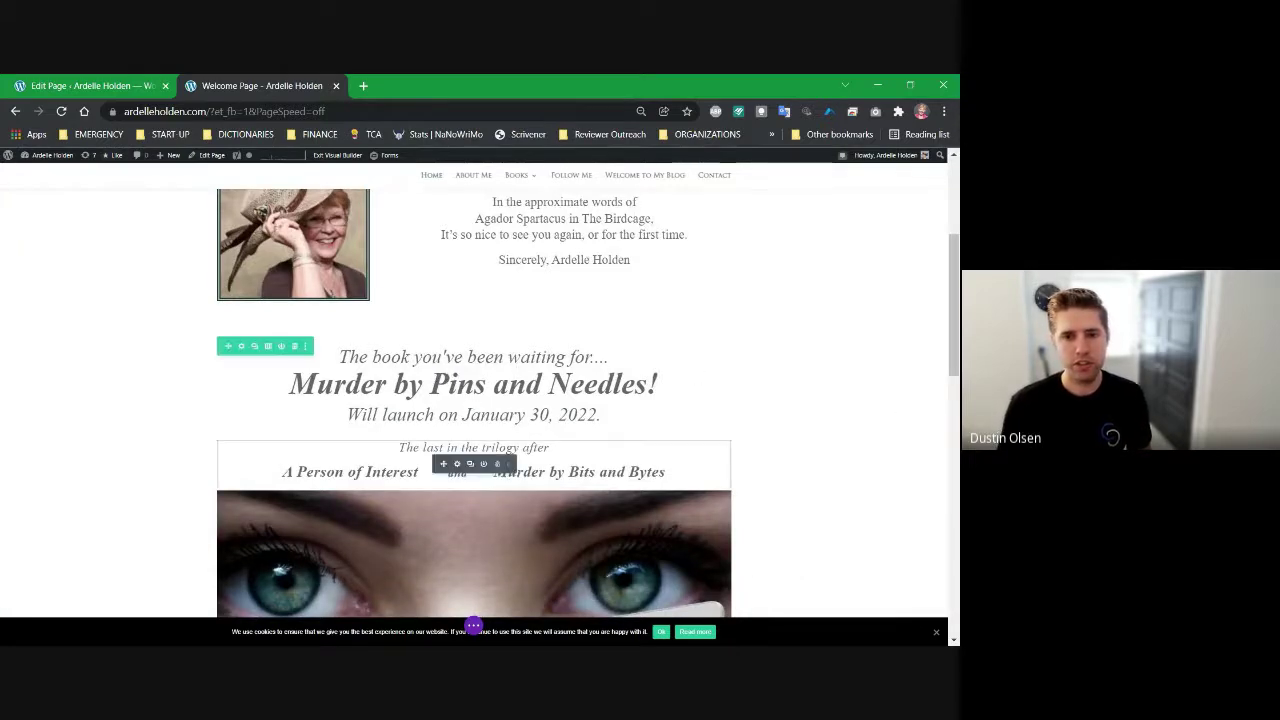
left_click(474, 628)
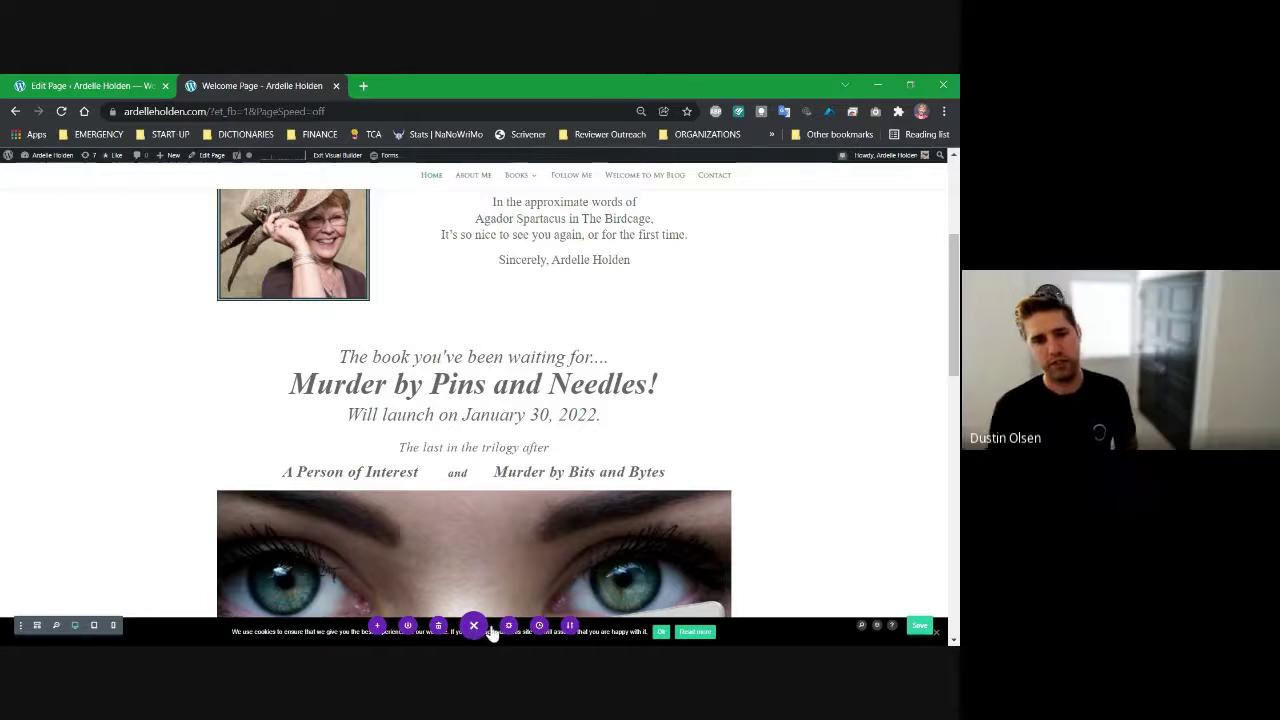
left_click(918, 628)
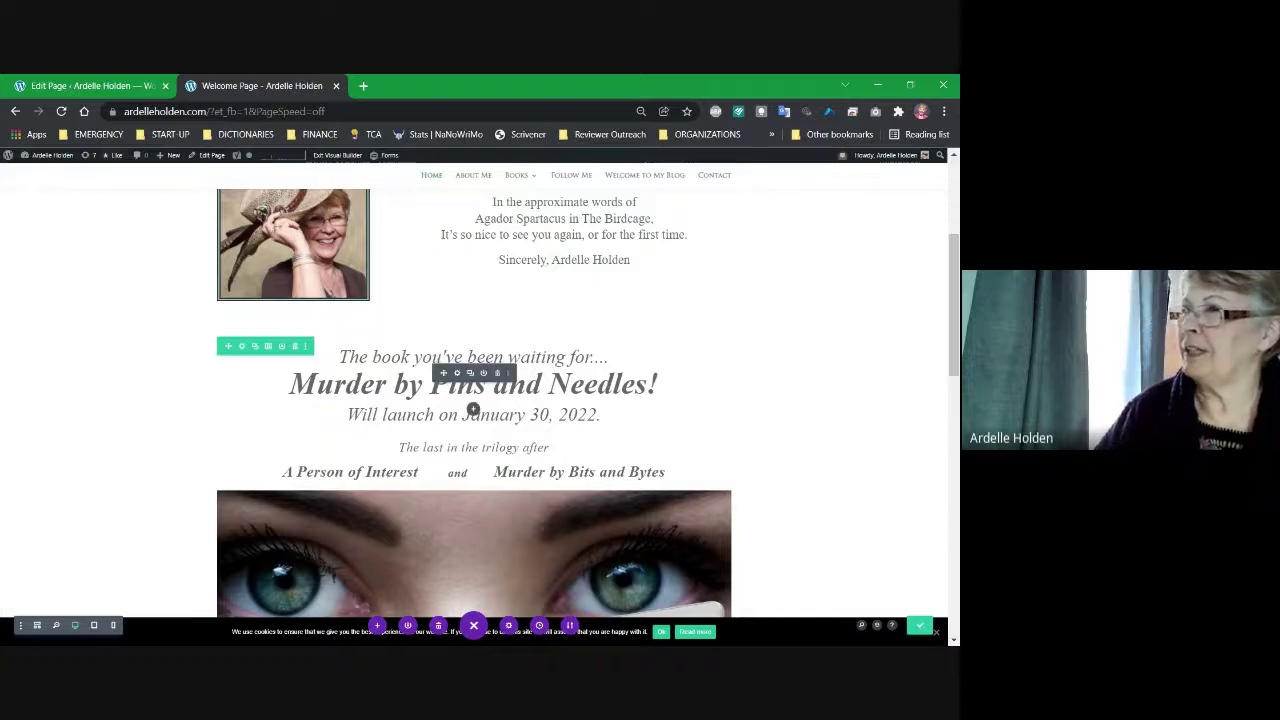
- Exit the visual builder on the Welcome Page and close its browser tab to return to the books page being edited
scroll(180, 357, "up", 3)
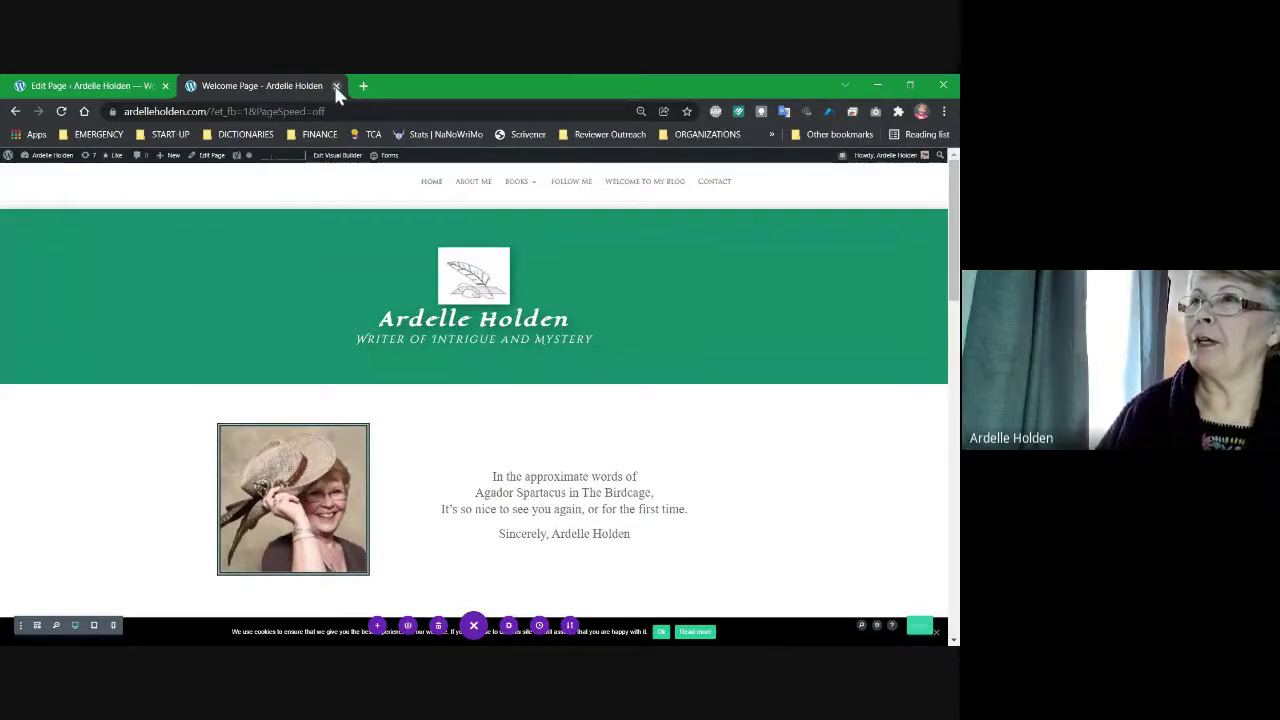
left_click(322, 157)
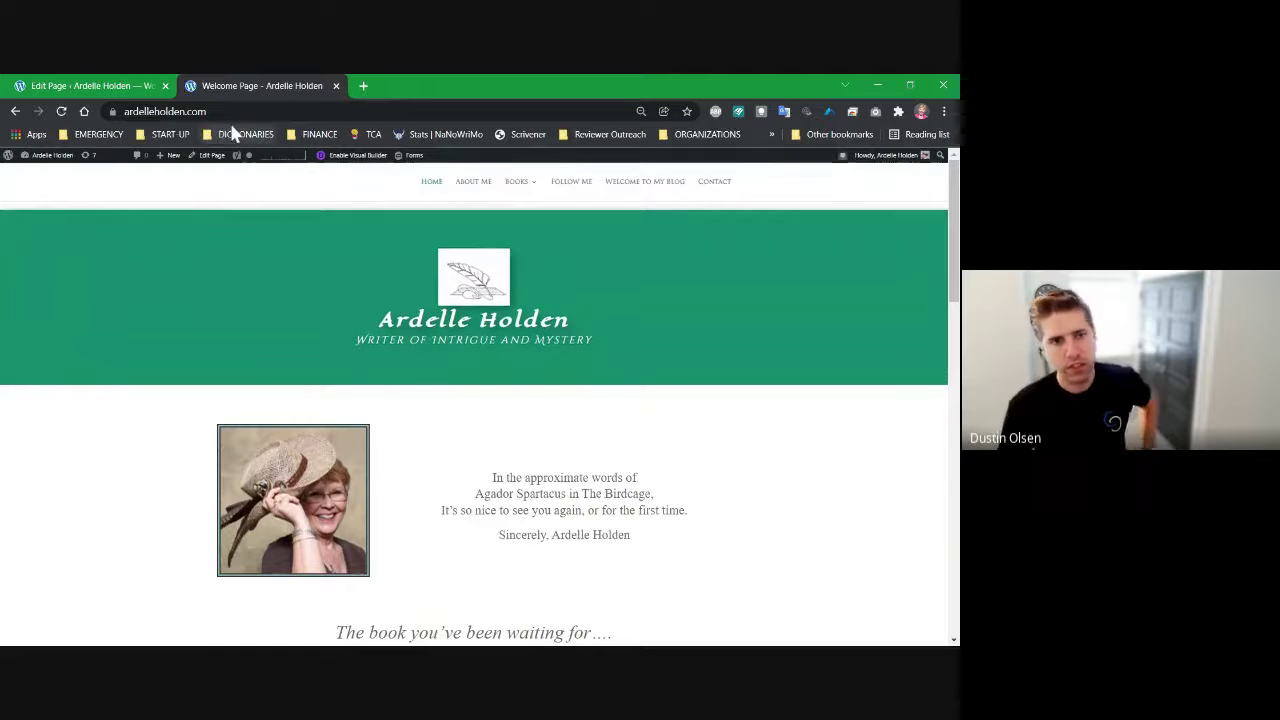
left_click(337, 86)
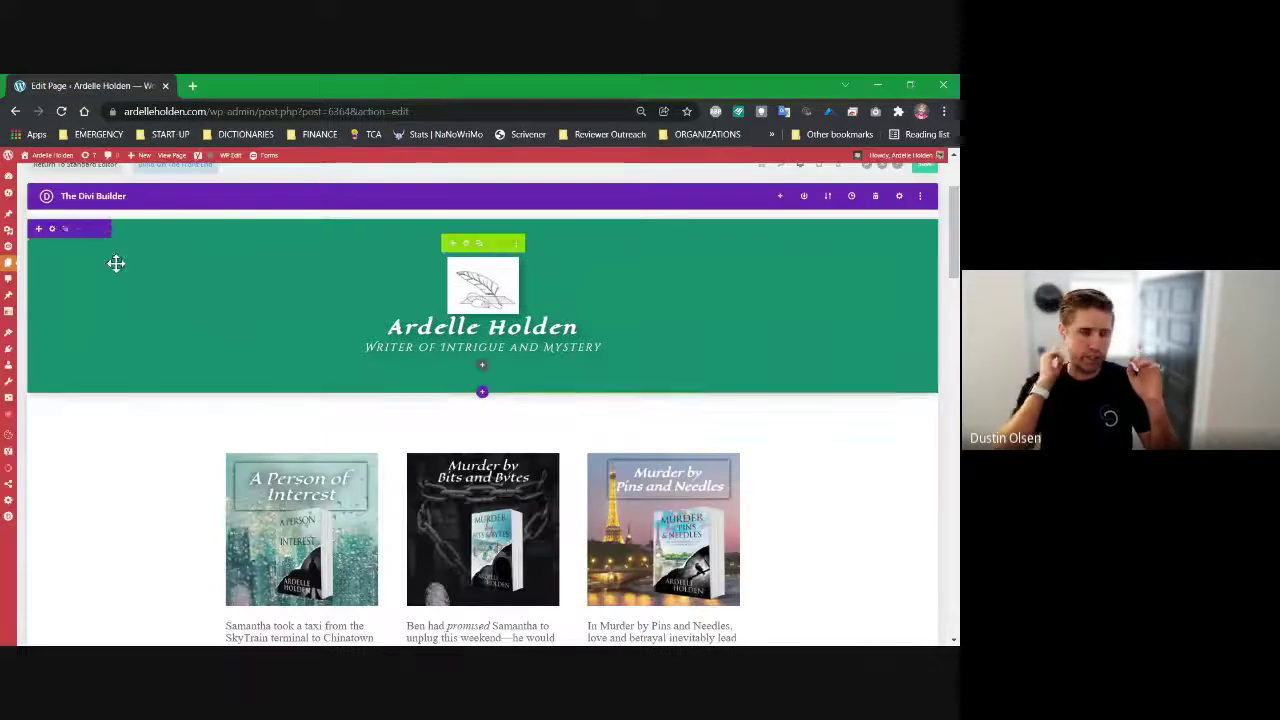